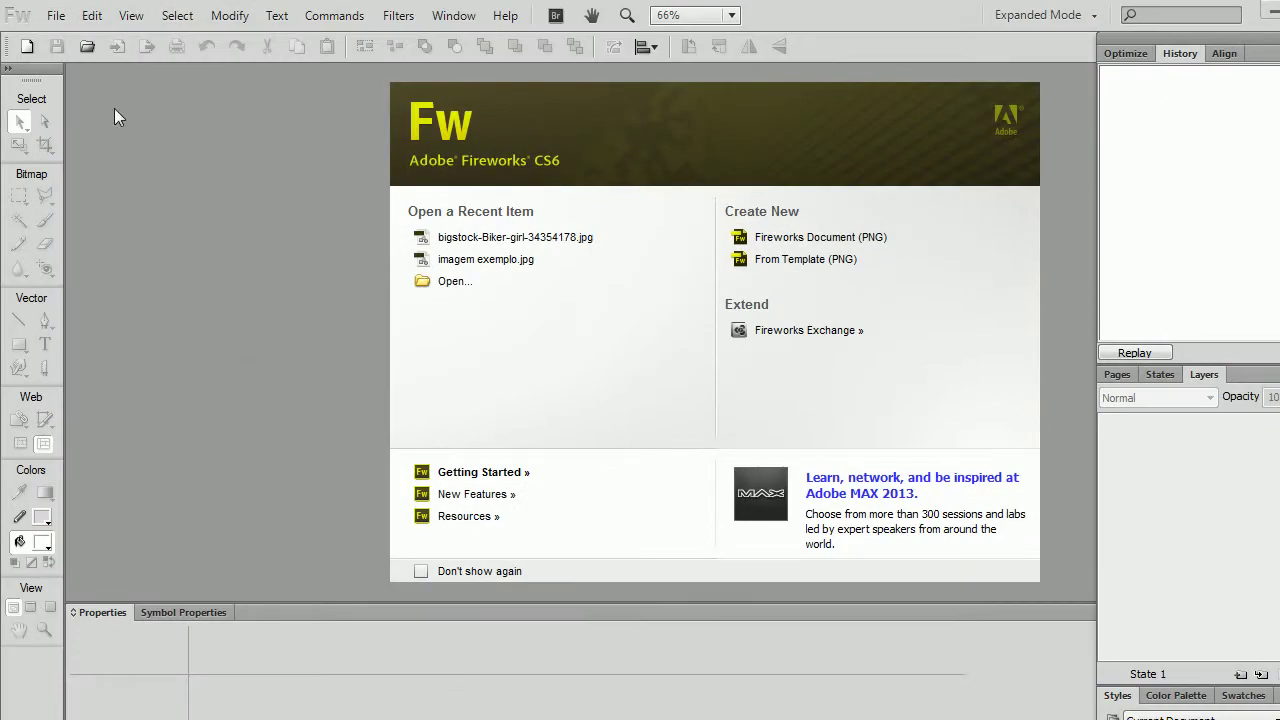
Open the JPEG "imagem exemplo" from the desktop and look over the poster from top to bottom
click(57, 15)
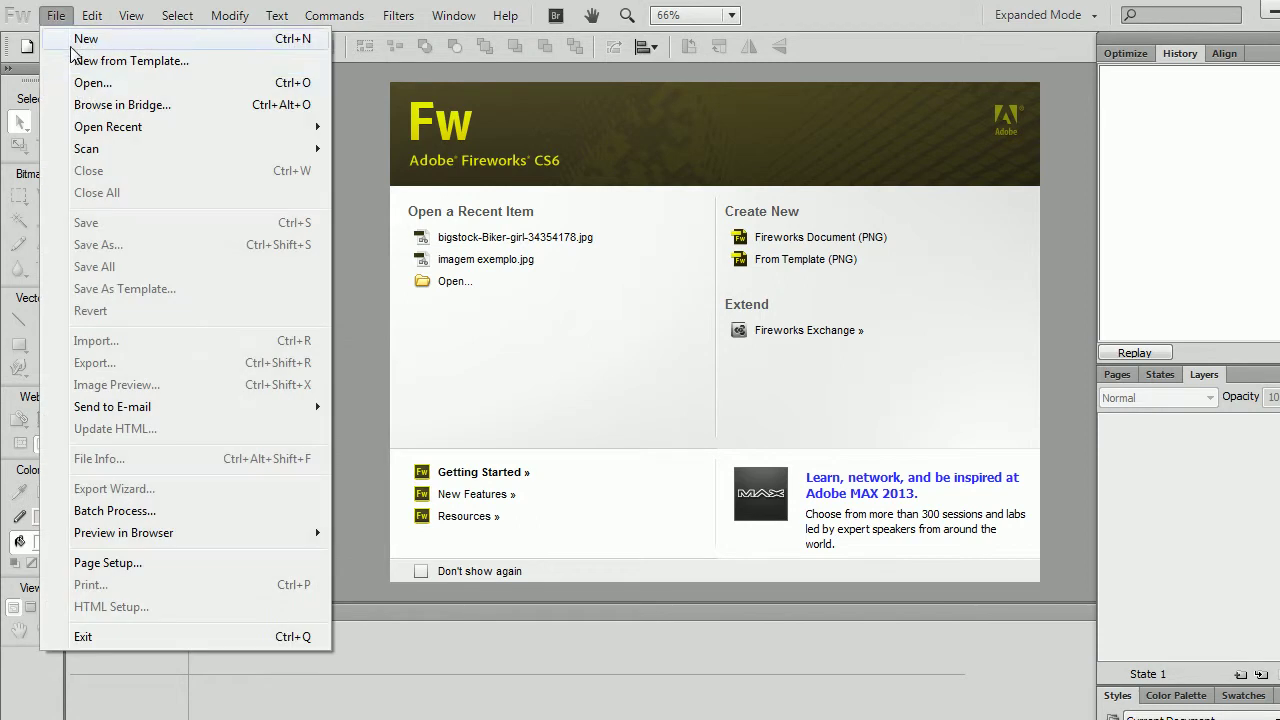
click(82, 84)
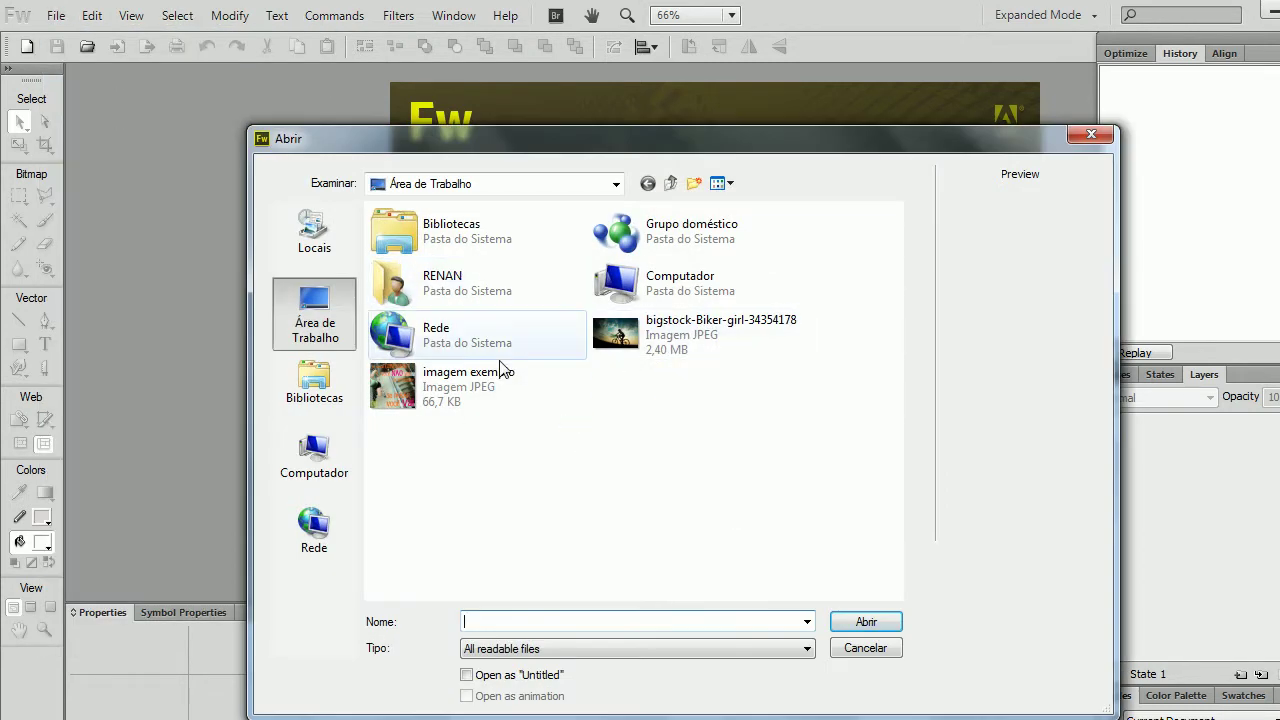
double_click(393, 385)
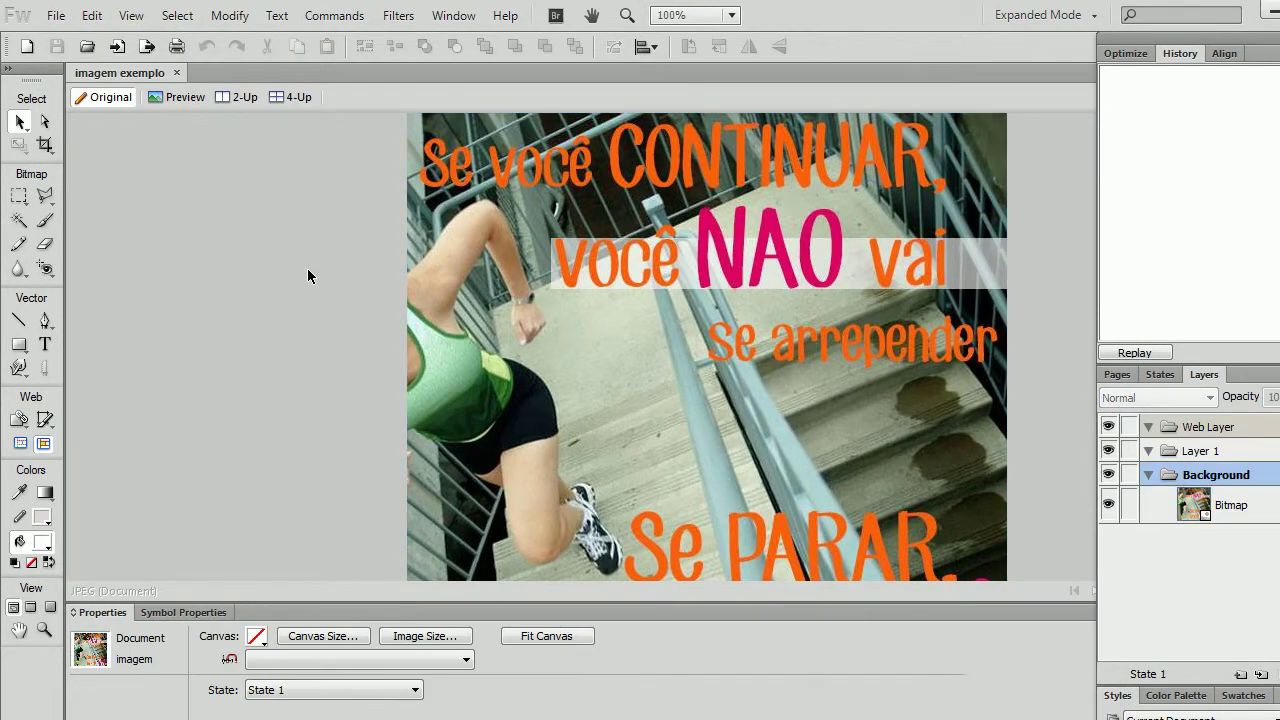
scroll(372, 293, down, 3)
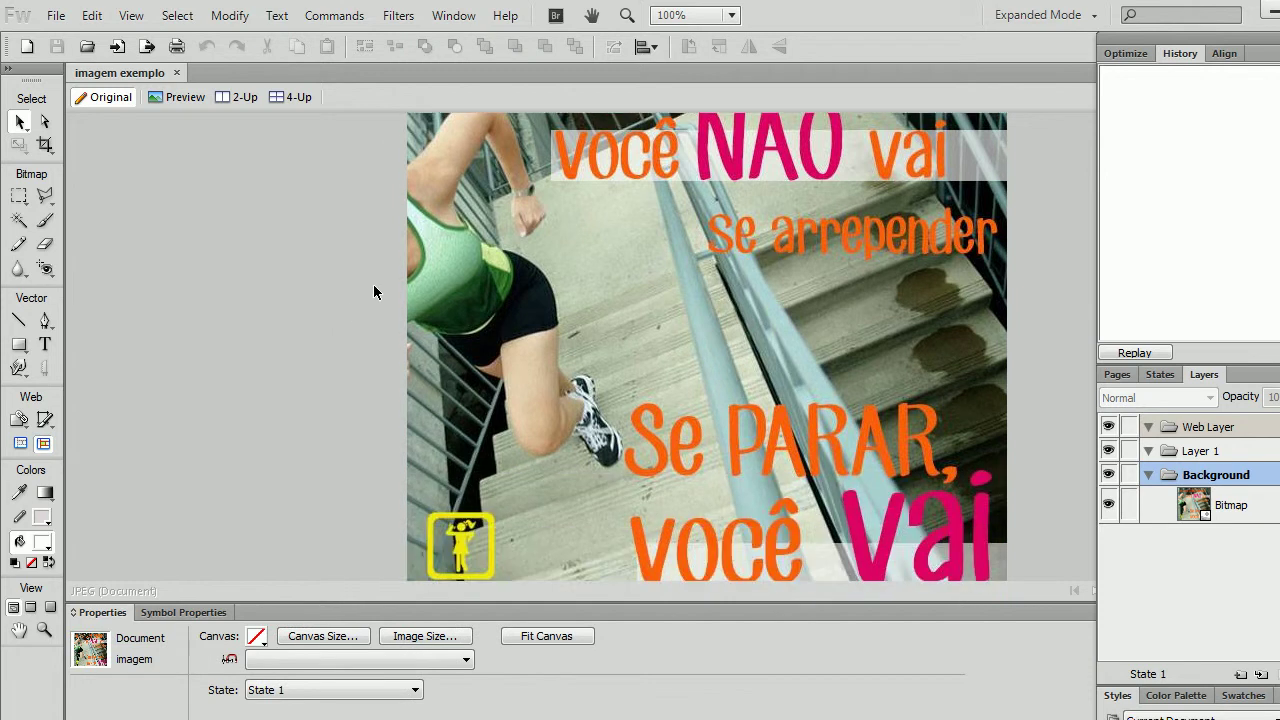
scroll(736, 423, up, 3)
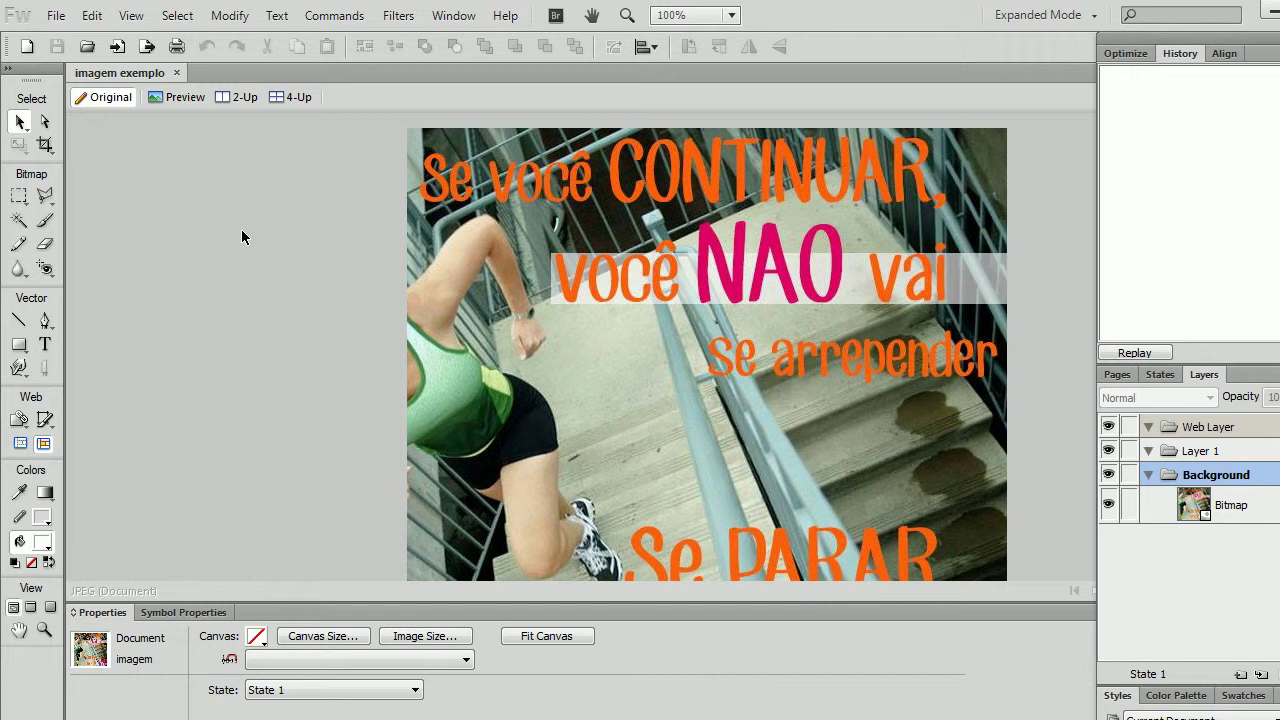
Create a new 600 x 600 pixel document at 96 pixels/inch with a transparent canvas
click(28, 49)
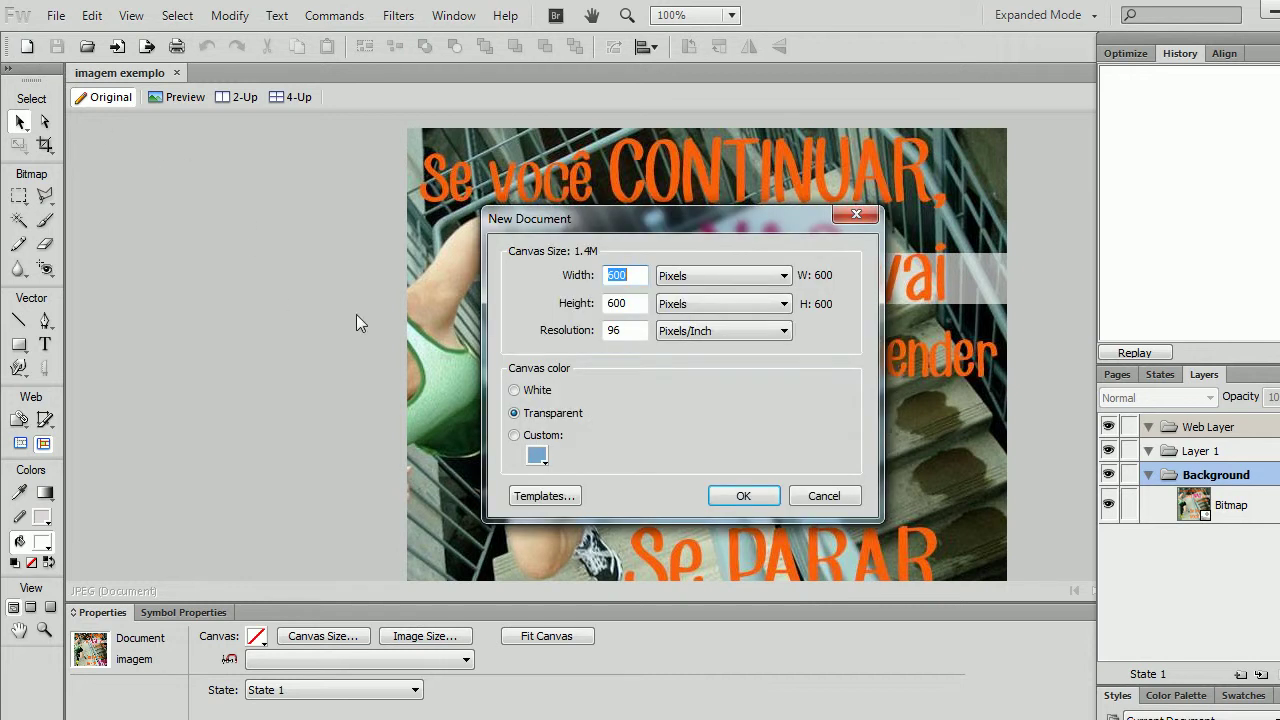
click(626, 278)
click(516, 411)
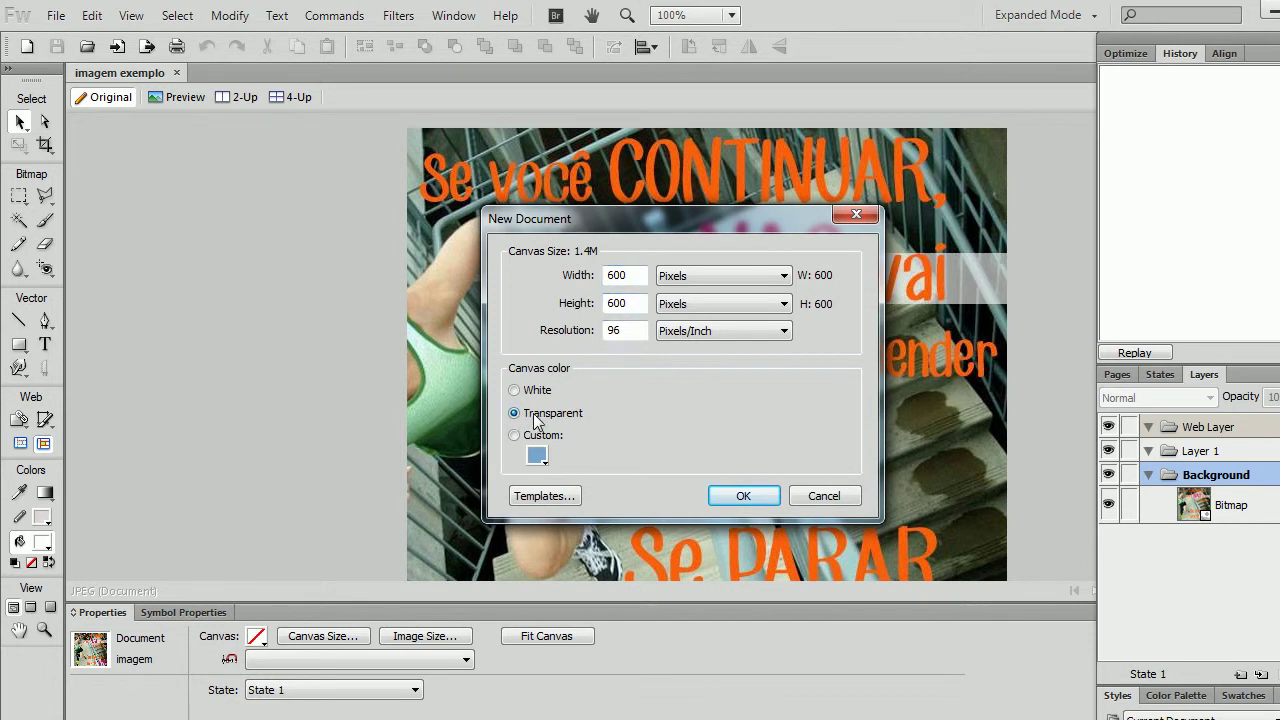
click(741, 495)
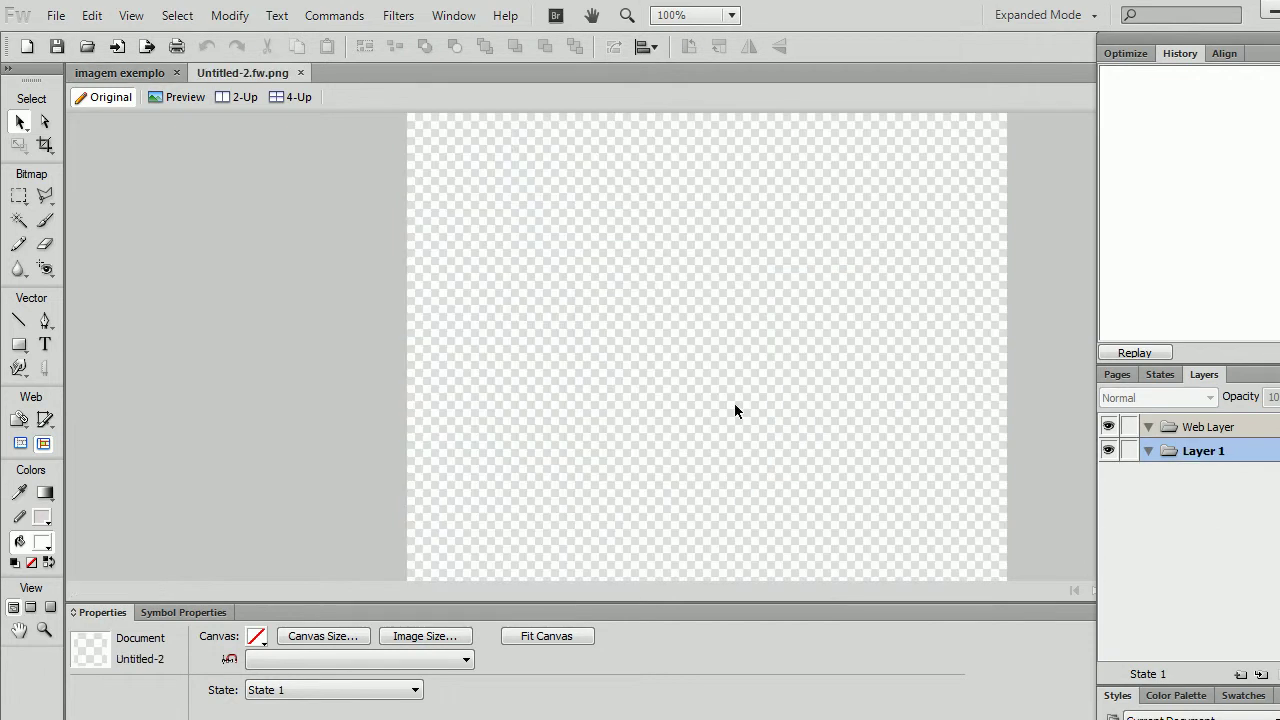
Examine the blank canvas at several magnifications, zooming out to 25% and back in to 66%
scroll(650, 285, down, 1)
scroll(675, 360, up, 1)
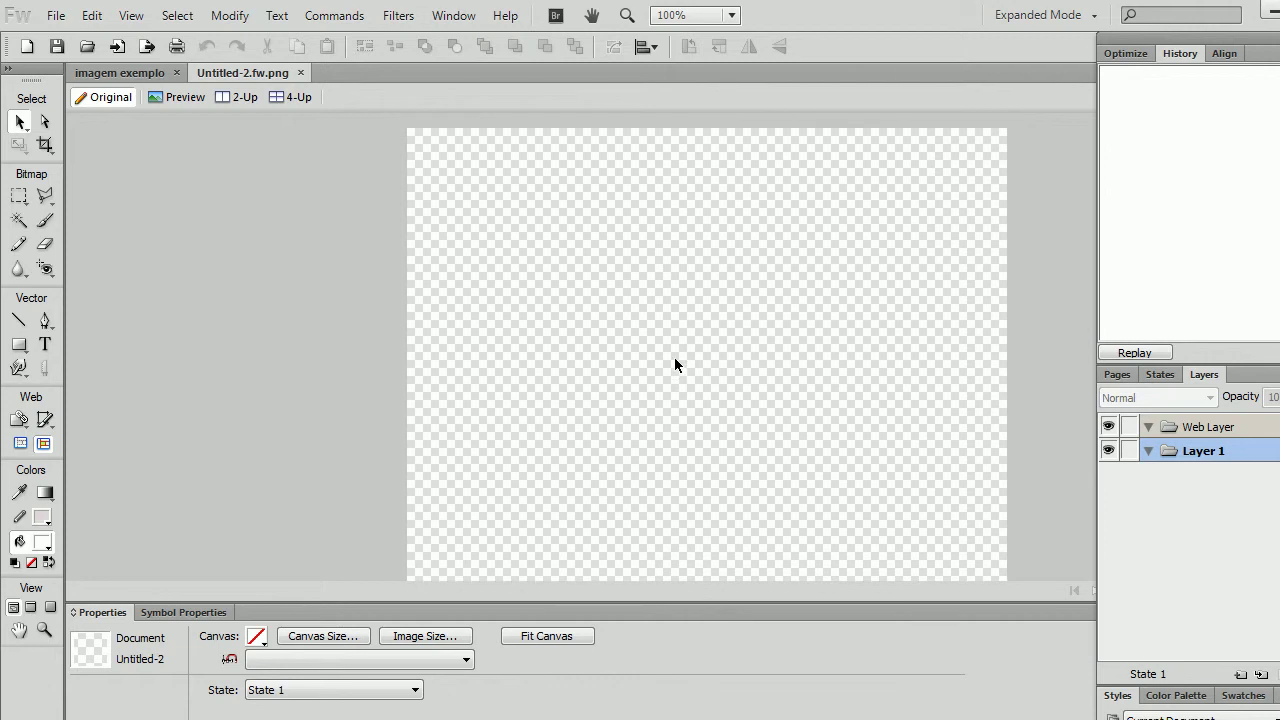
scroll(426, 405, down, 1)
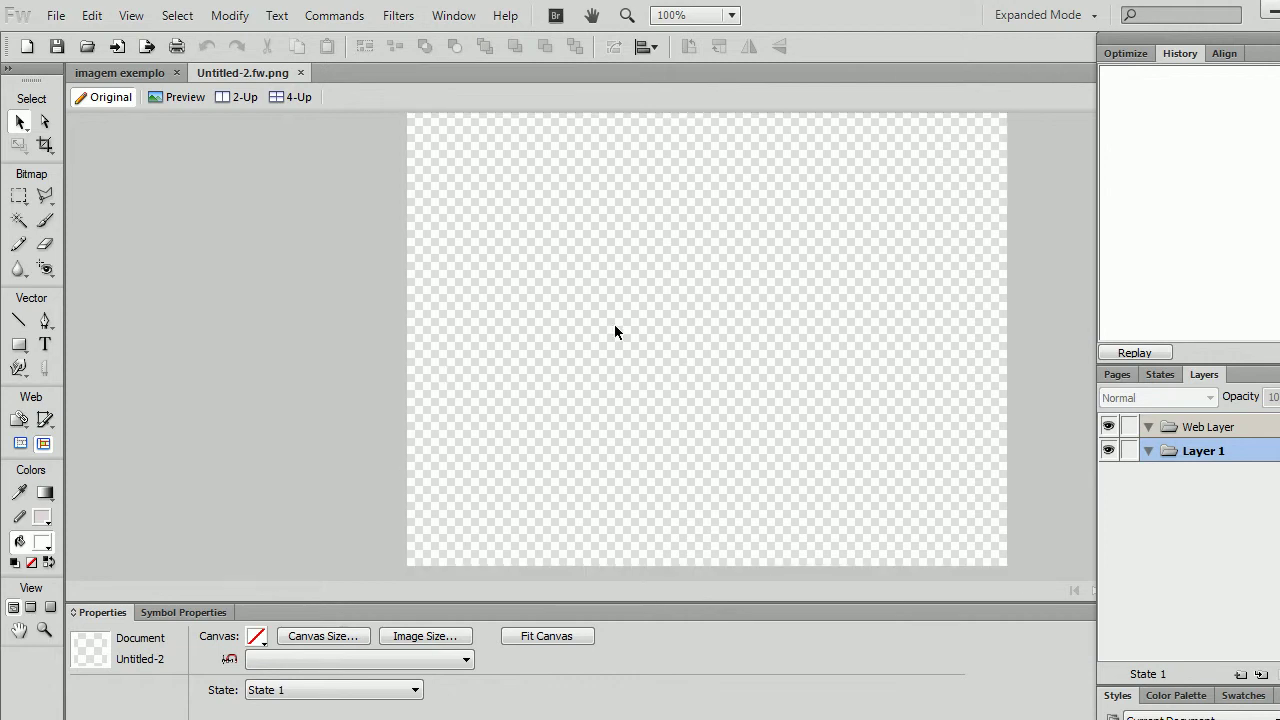
scroll(577, 328, up, 1)
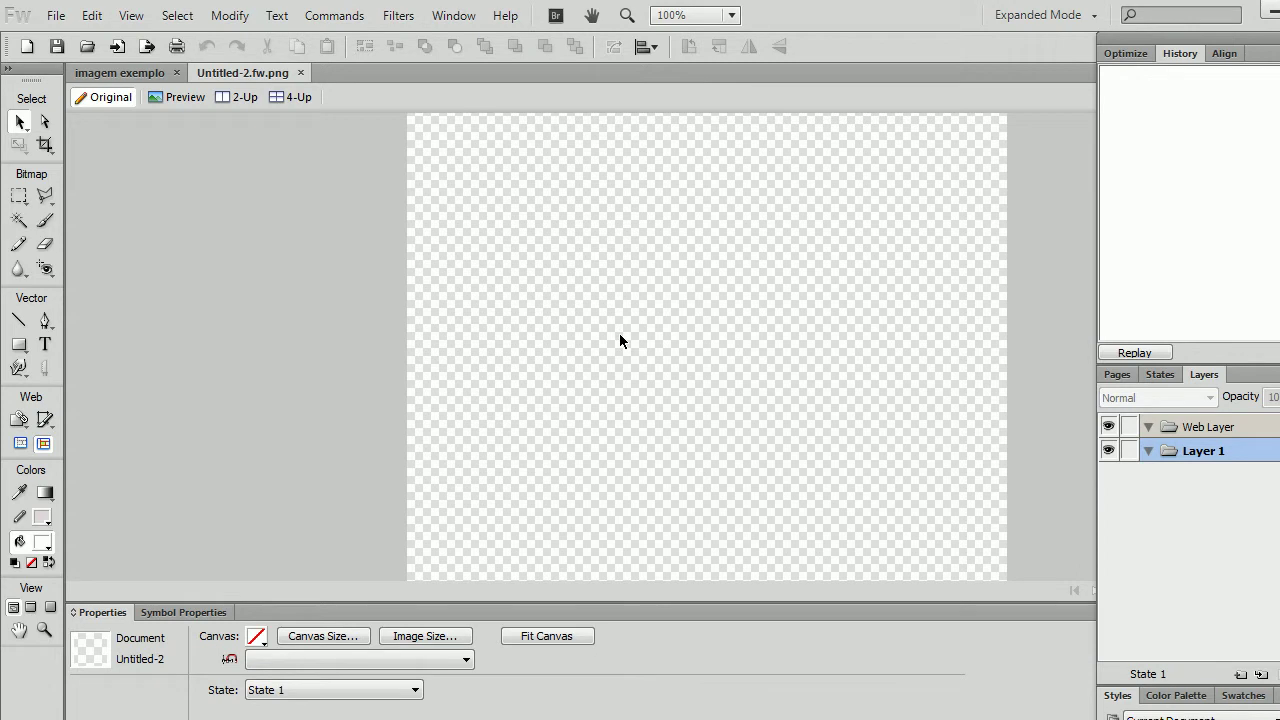
key(ctrl+minus)
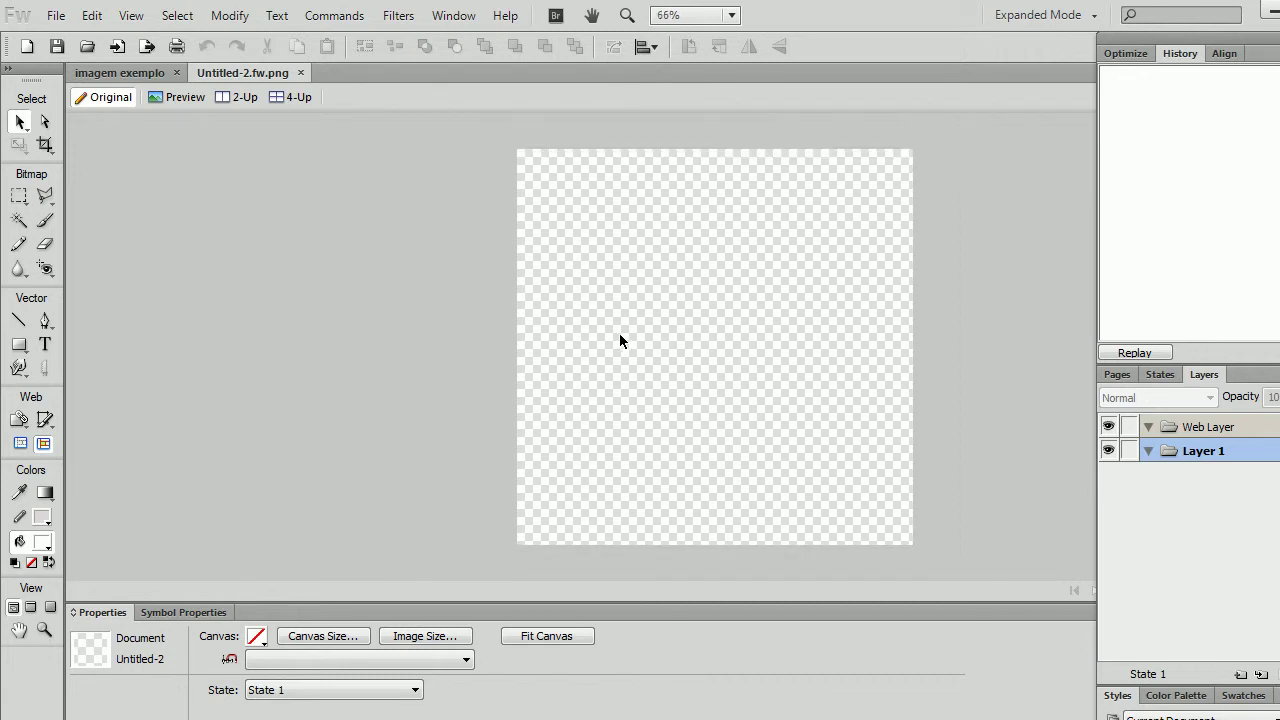
key(ctrl+minus)
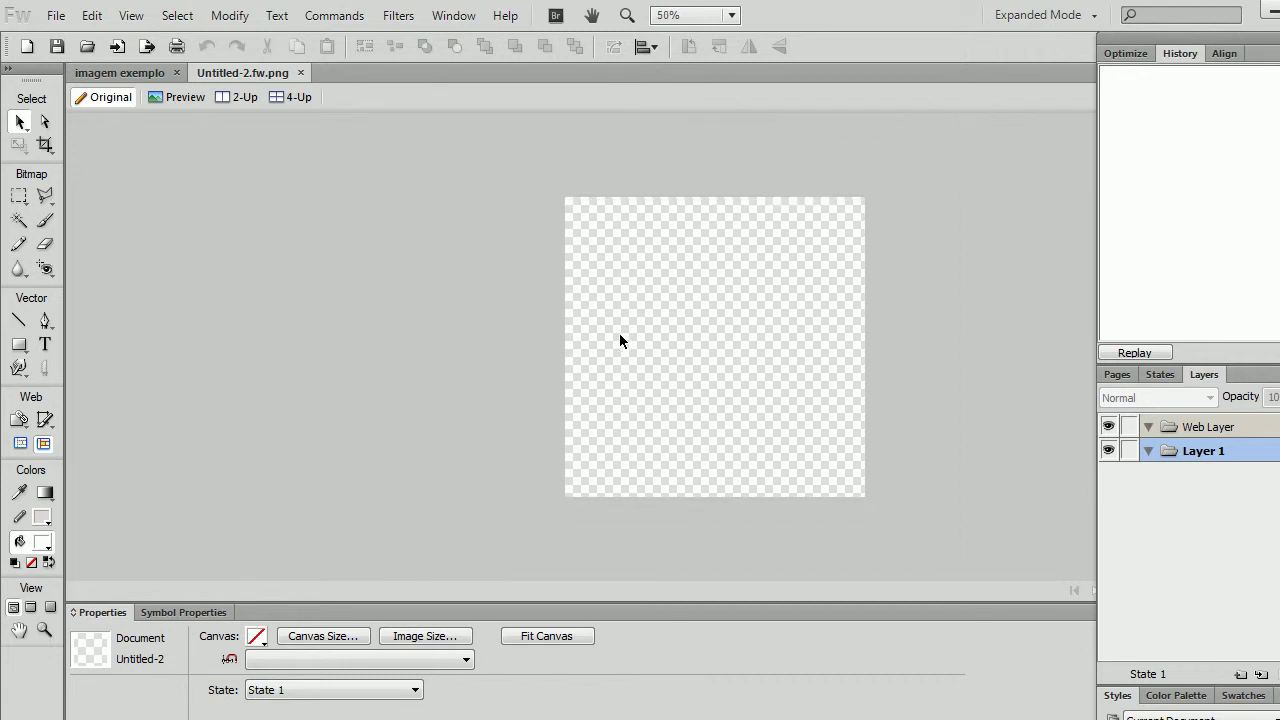
key(ctrl+minus)
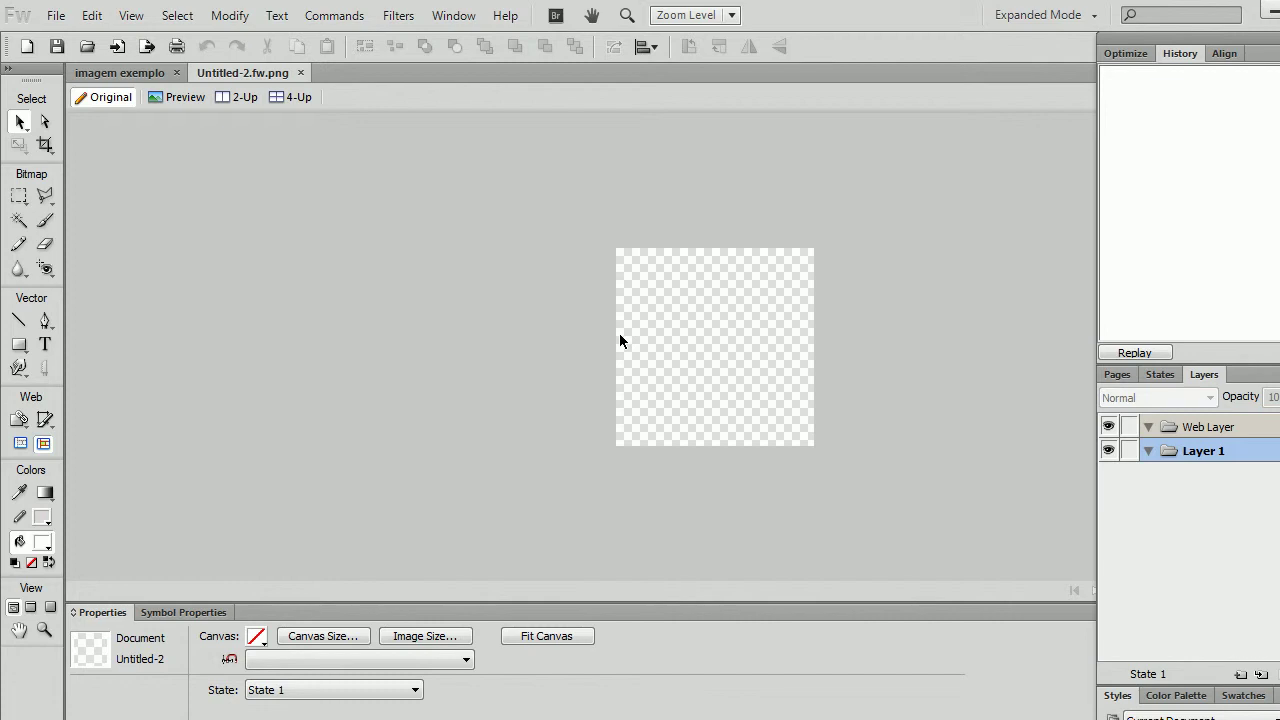
key(ctrl+minus)
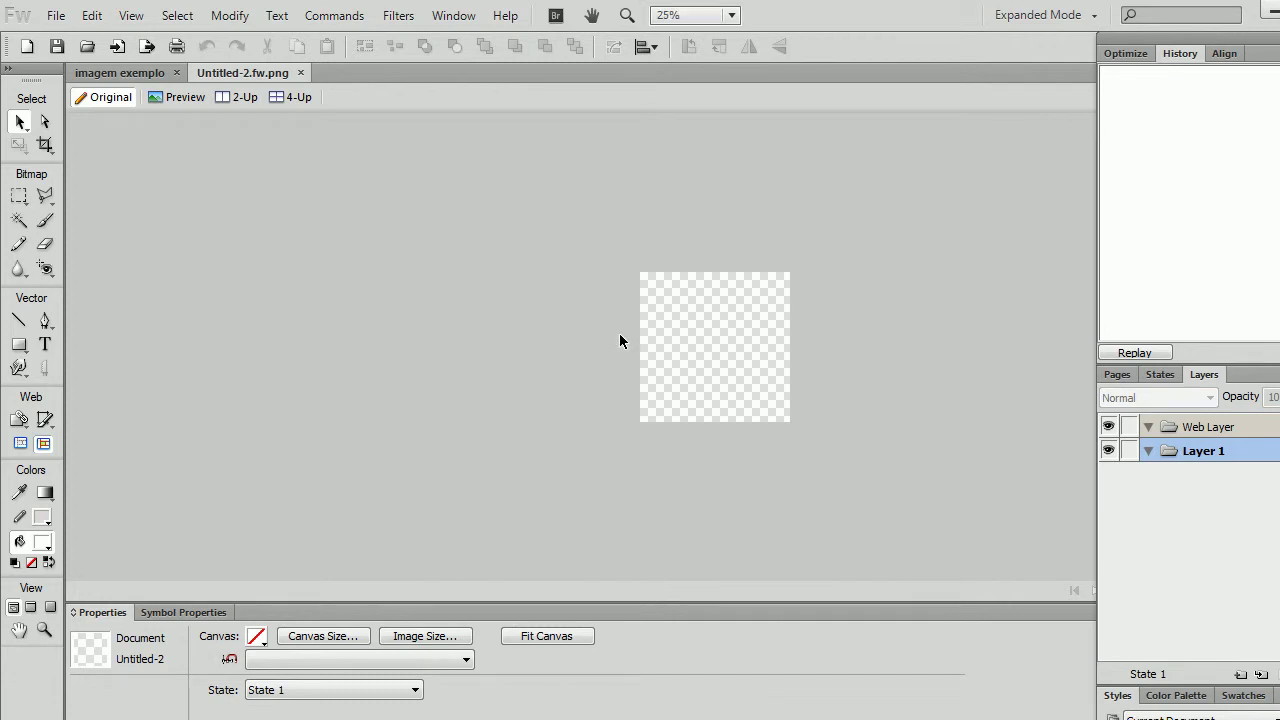
key(ctrl+equal)
key(ctrl+equal)
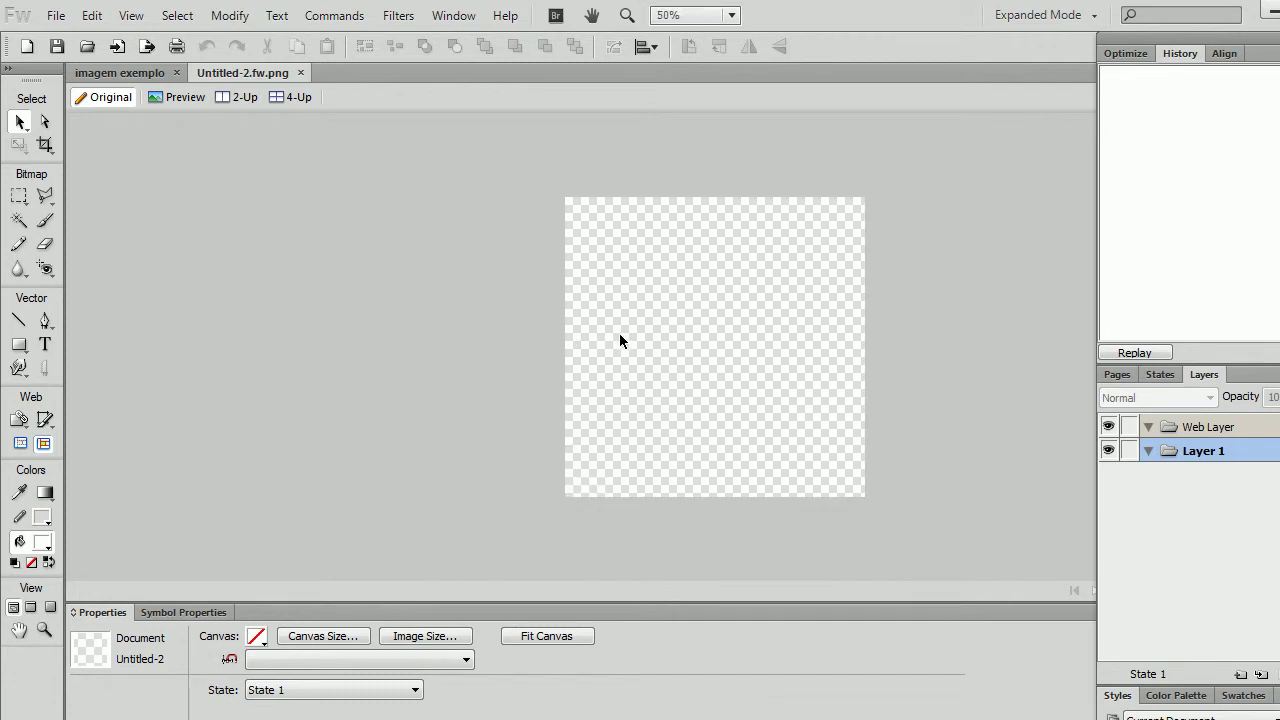
key(ctrl+equal)
key(ctrl+equal)
key(ctrl+minus)
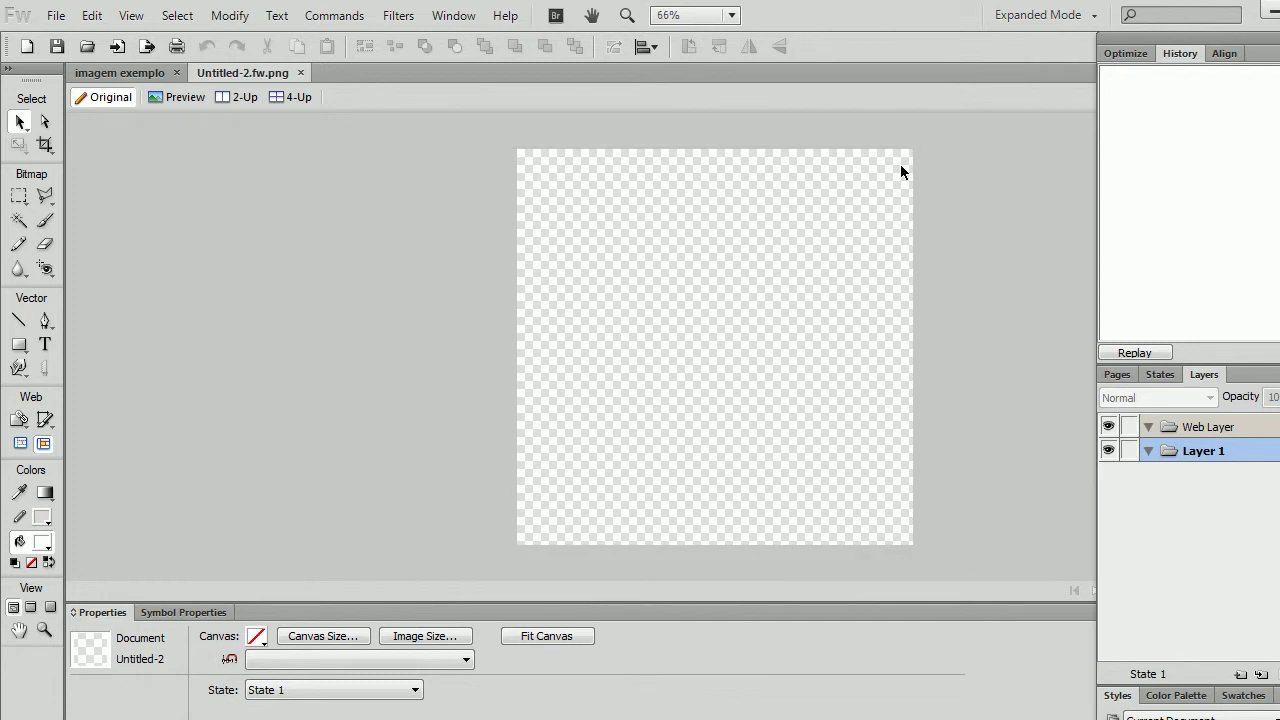
View the canvas at the preset zoom levels 100%, 66% and 50%, finishing at 66%
click(731, 15)
click(697, 180)
click(731, 15)
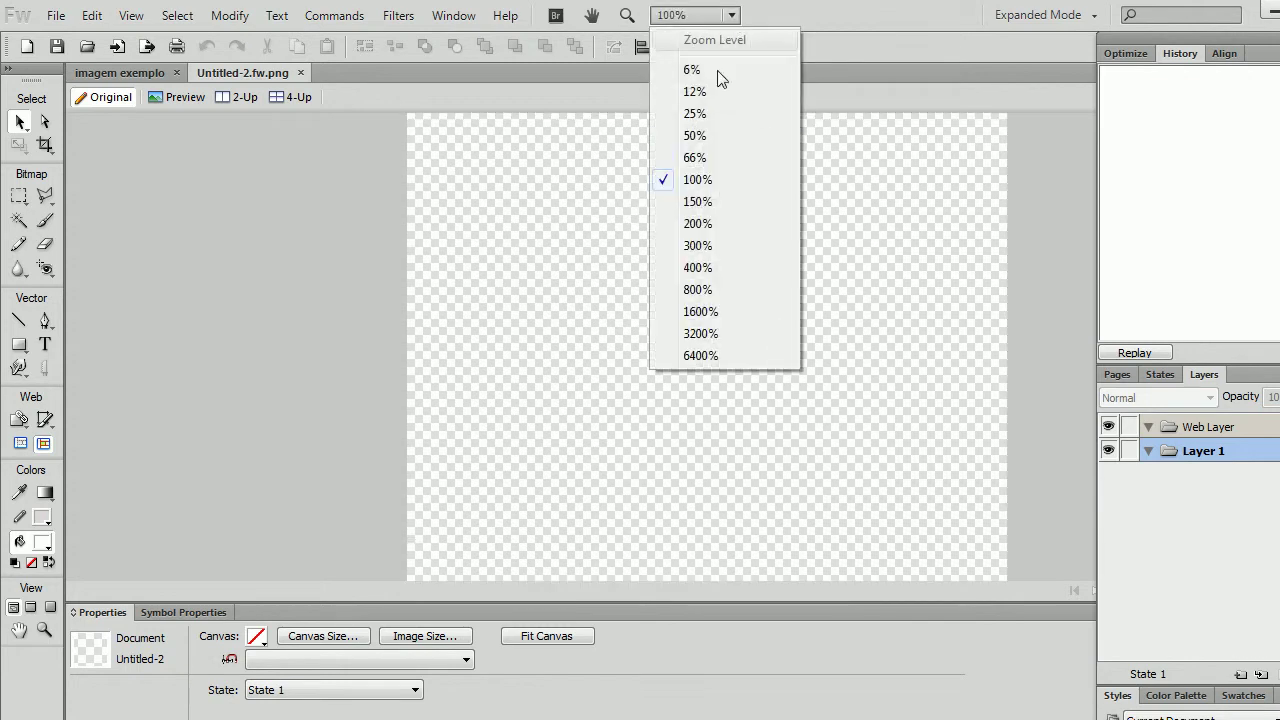
click(694, 157)
click(731, 15)
click(695, 137)
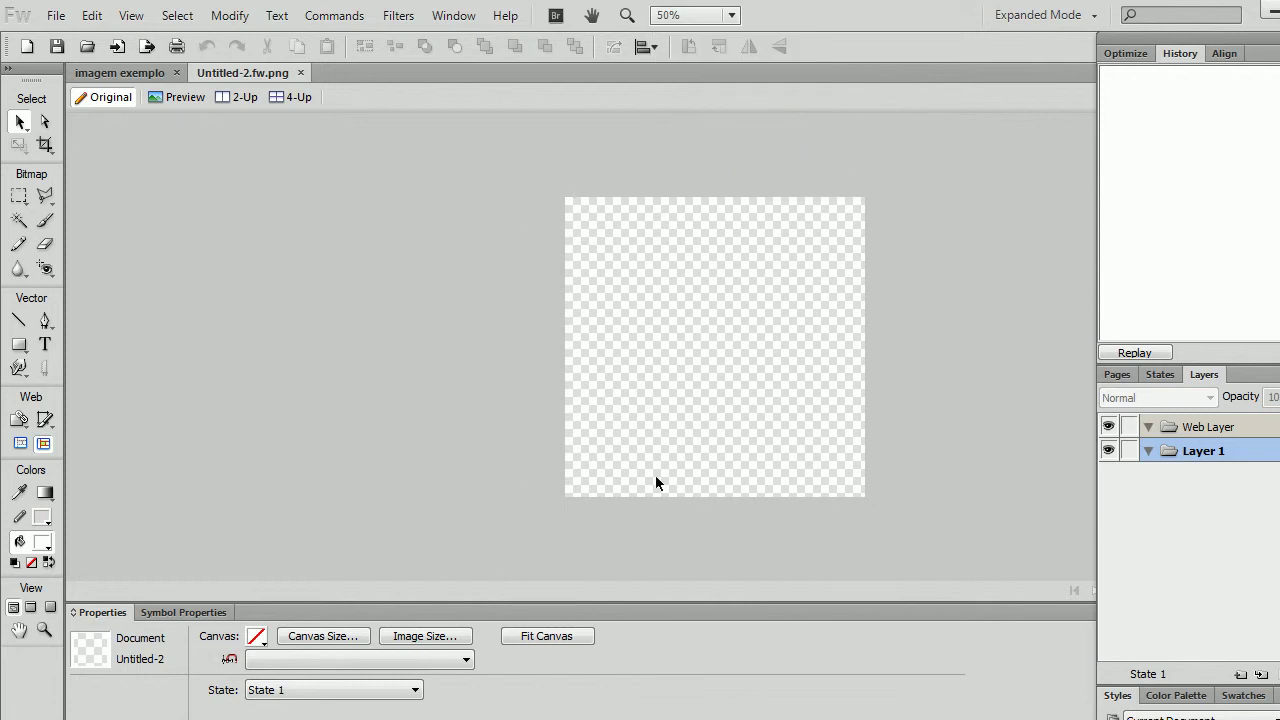
click(731, 15)
click(694, 158)
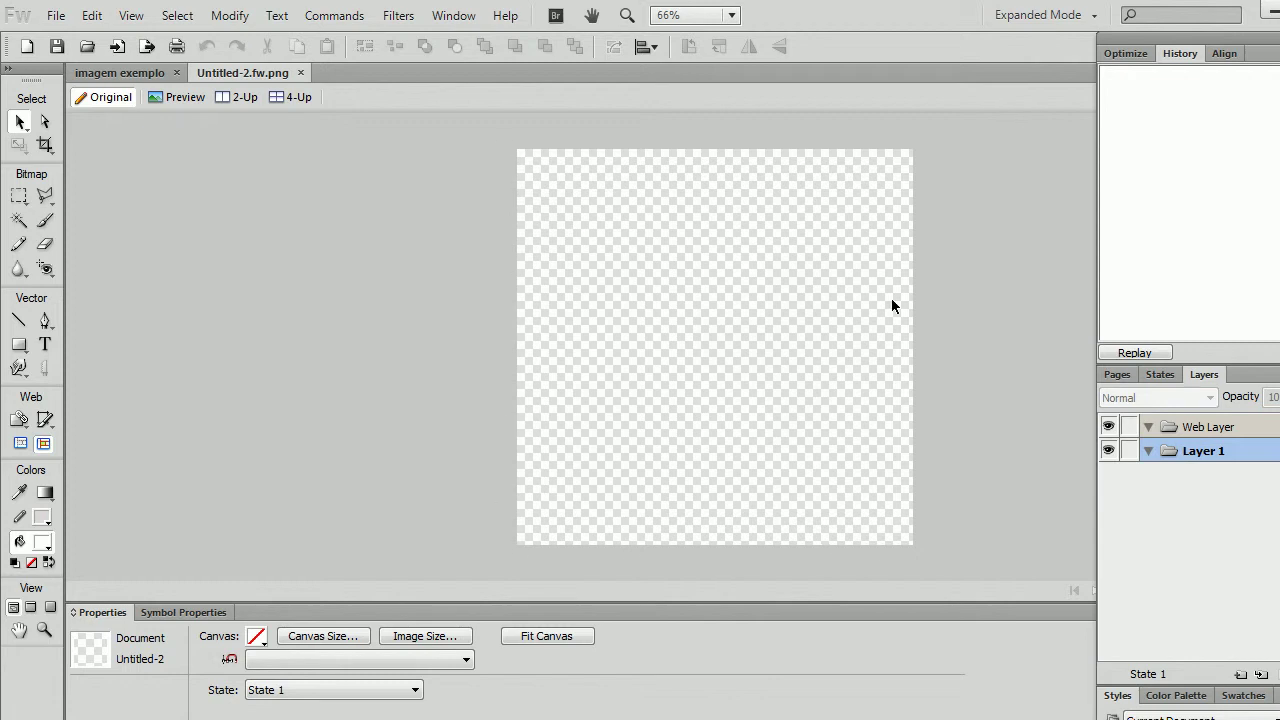
Open the JPEG "bigstock-Biker-girl-34354178" from the desktop and show the whole photo
click(87, 46)
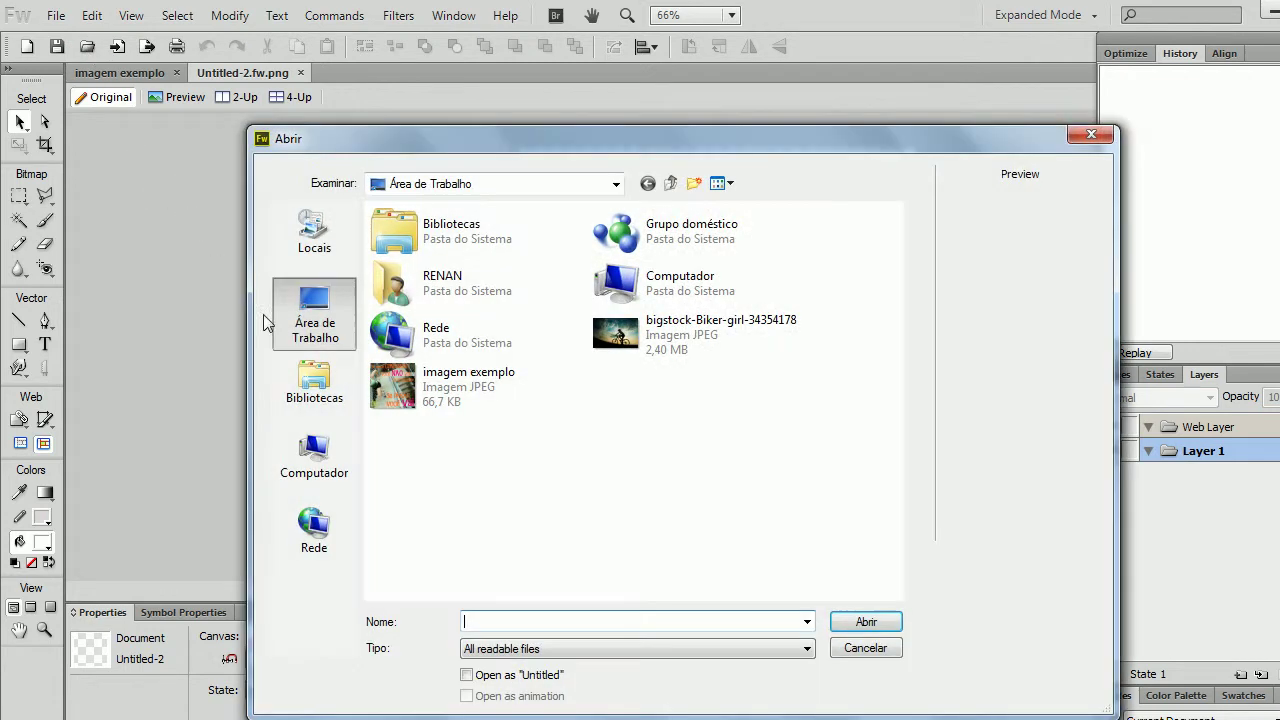
click(673, 340)
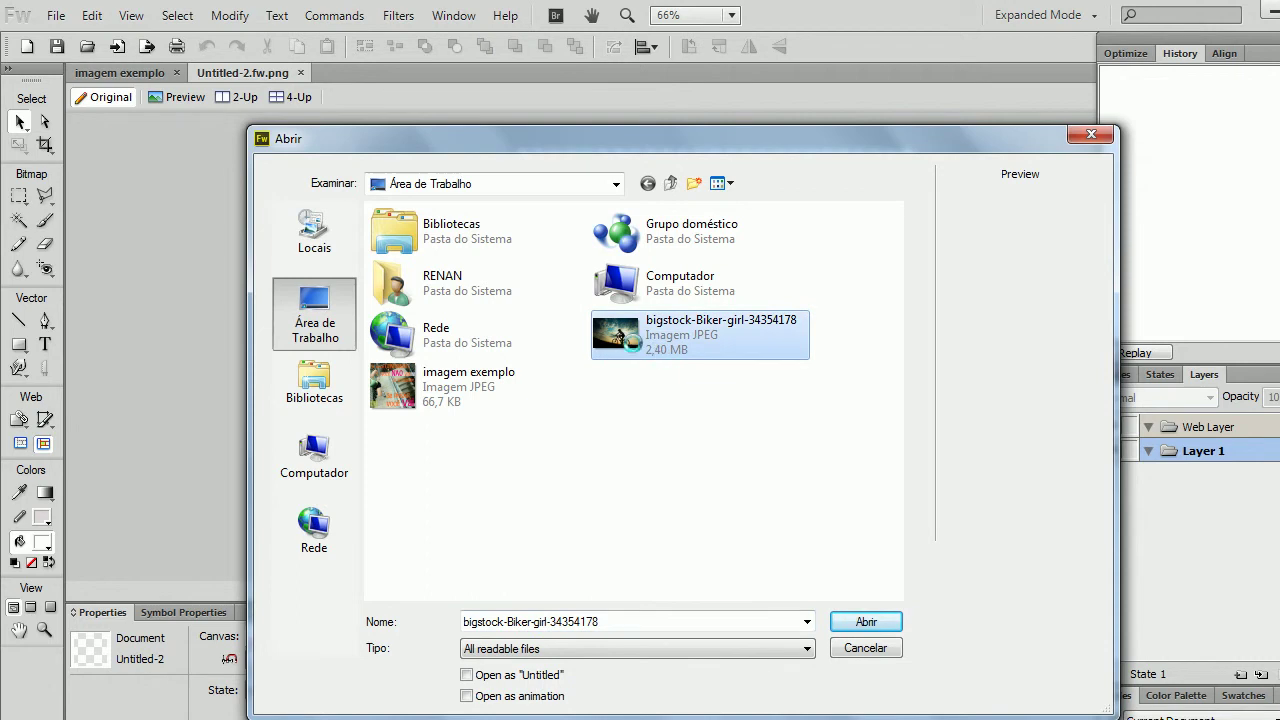
double_click(620, 342)
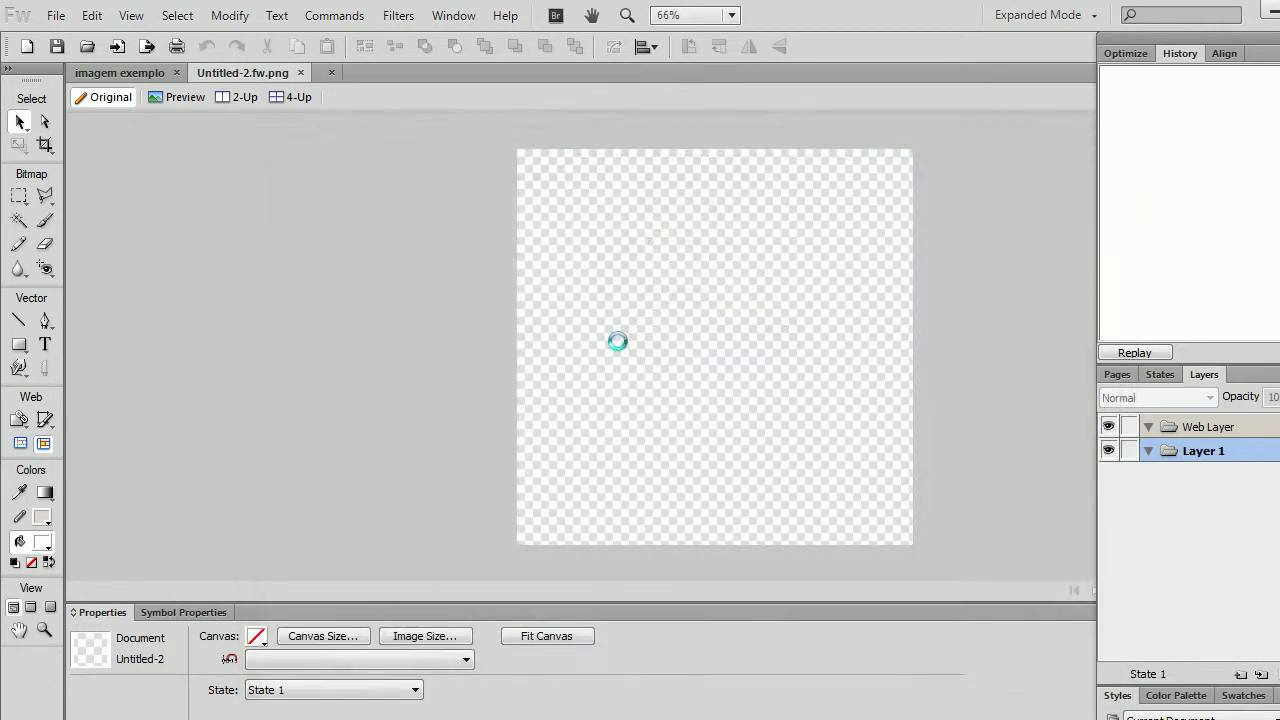
scroll(623, 309, down, 10)
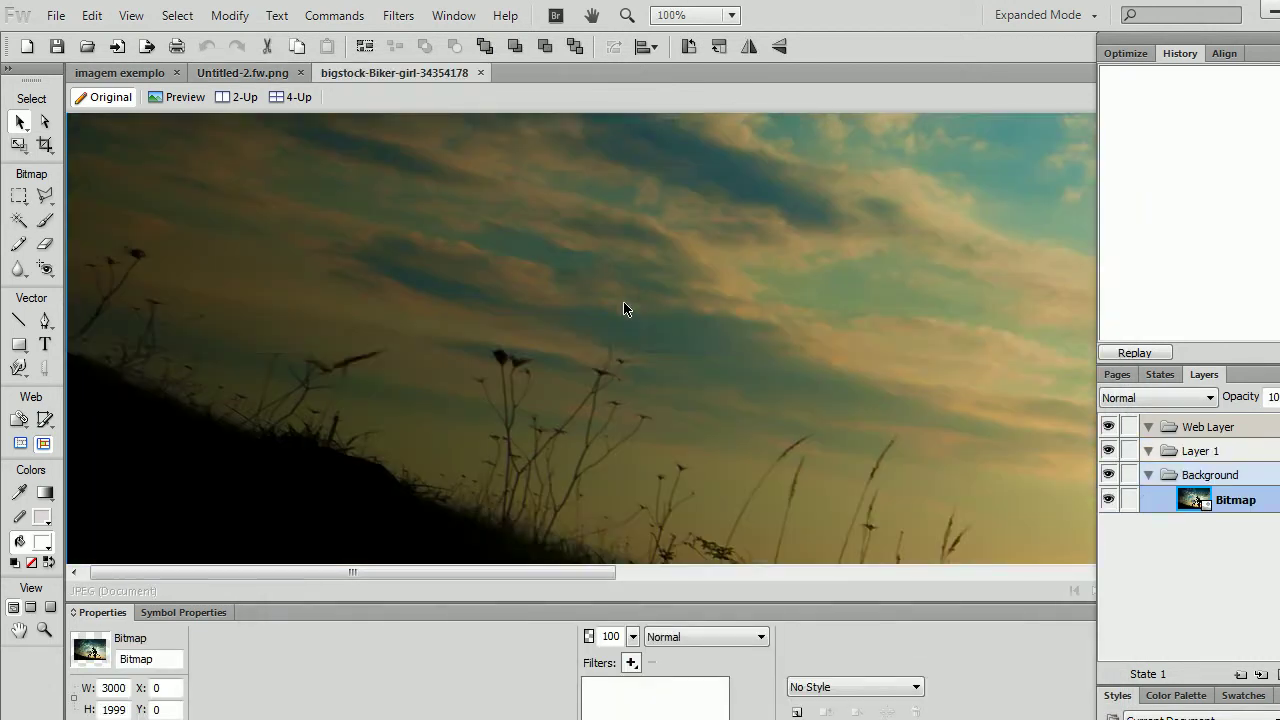
drag(542, 576, 880, 575)
key(ctrl+0)
key(ctrl+minus)
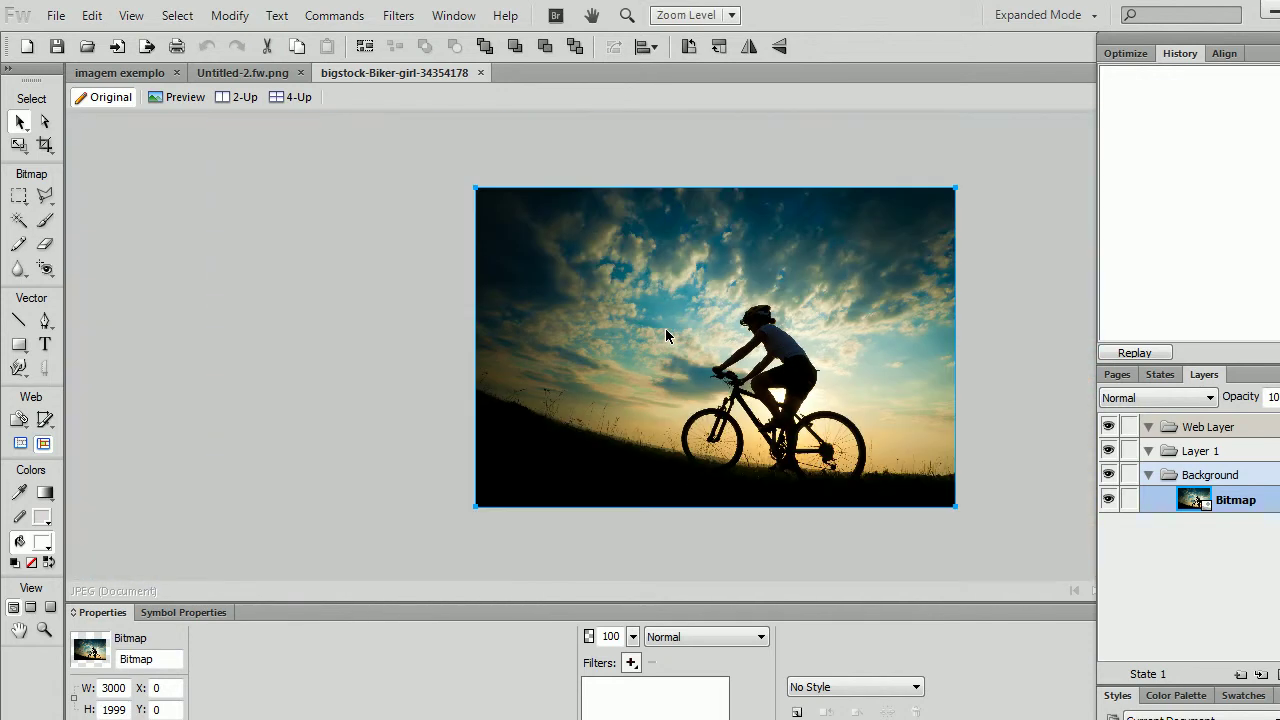
click(962, 288)
click(920, 290)
Copy the biker photo and paste it into the Untitled-2 document without resampling
click(250, 72)
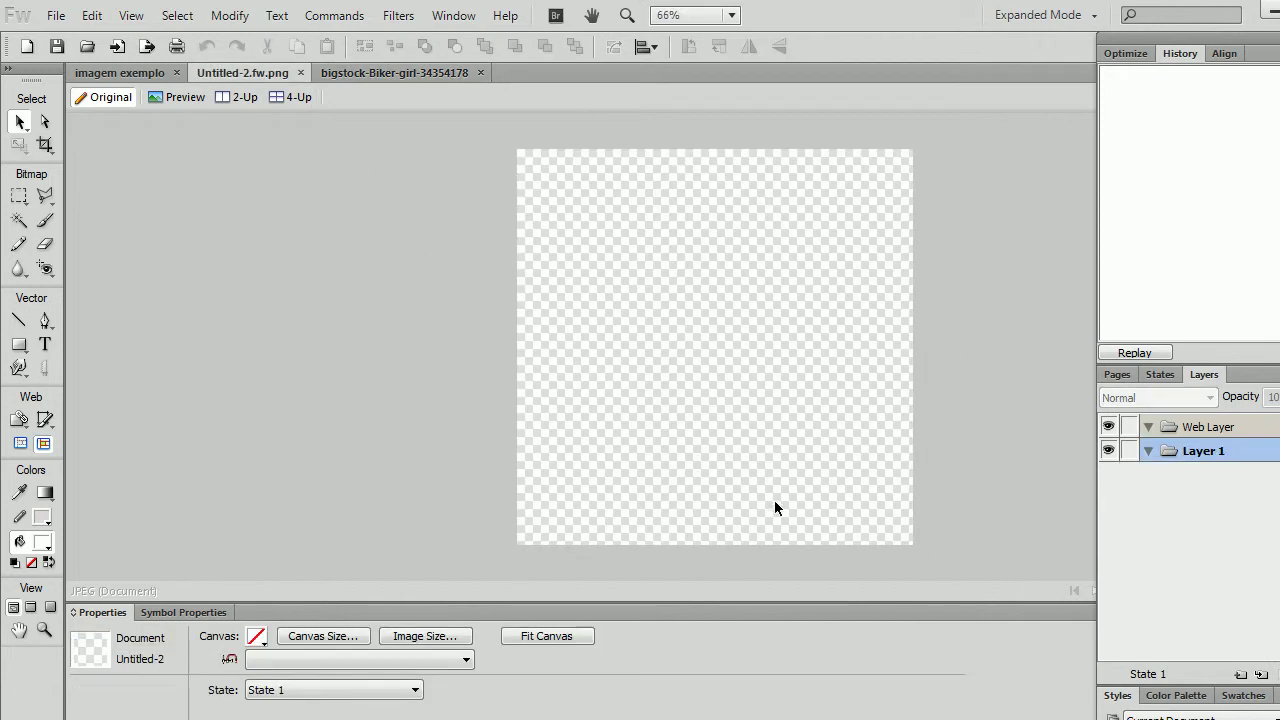
click(395, 78)
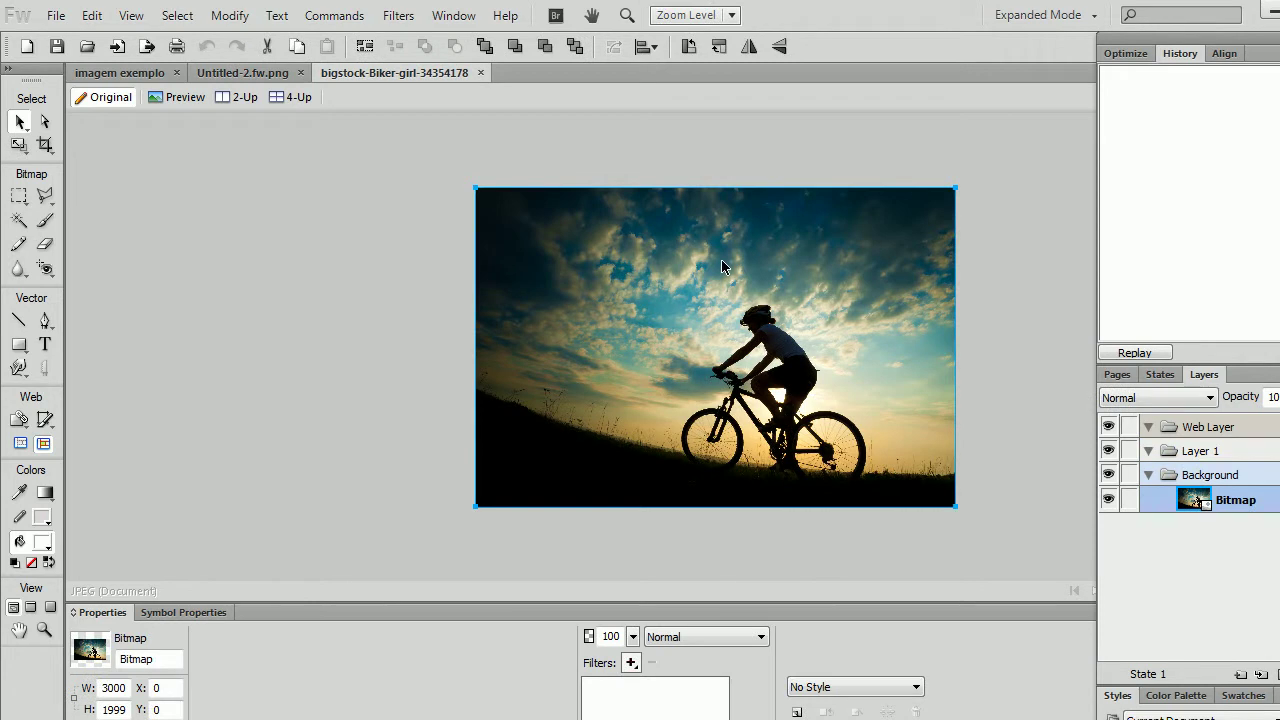
key(ctrl+c)
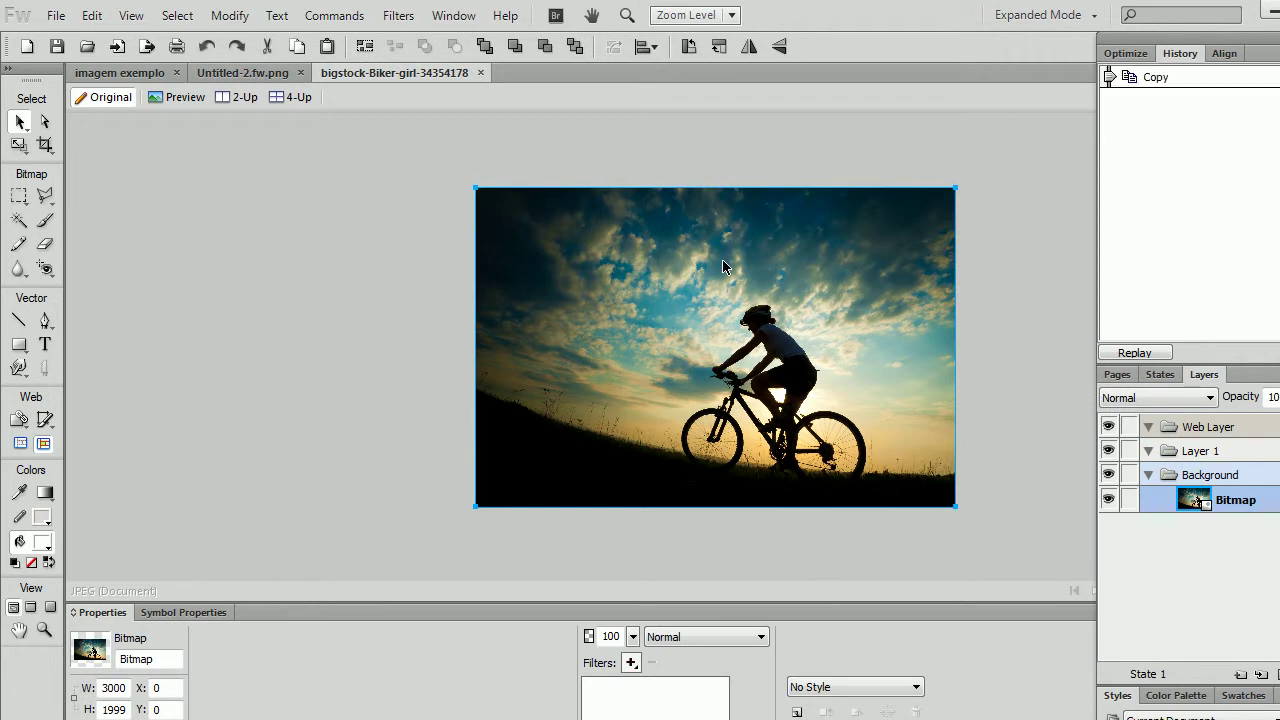
click(238, 73)
key(ctrl+v)
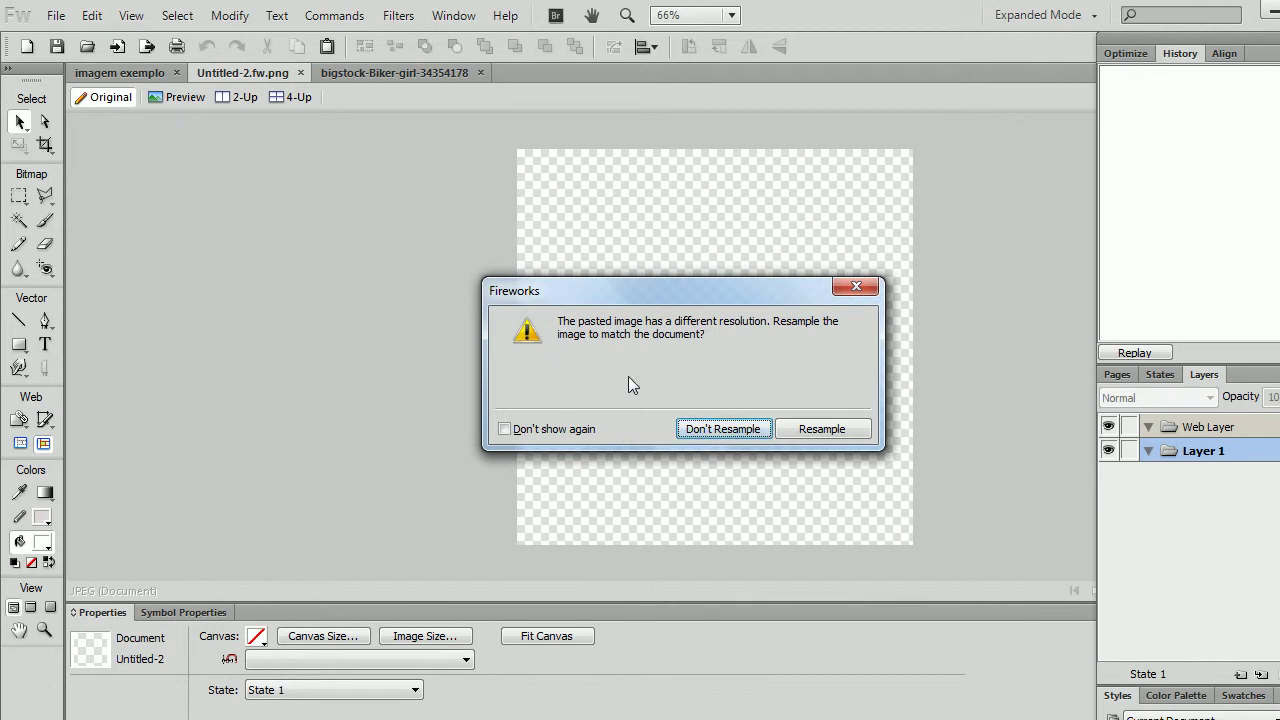
click(708, 432)
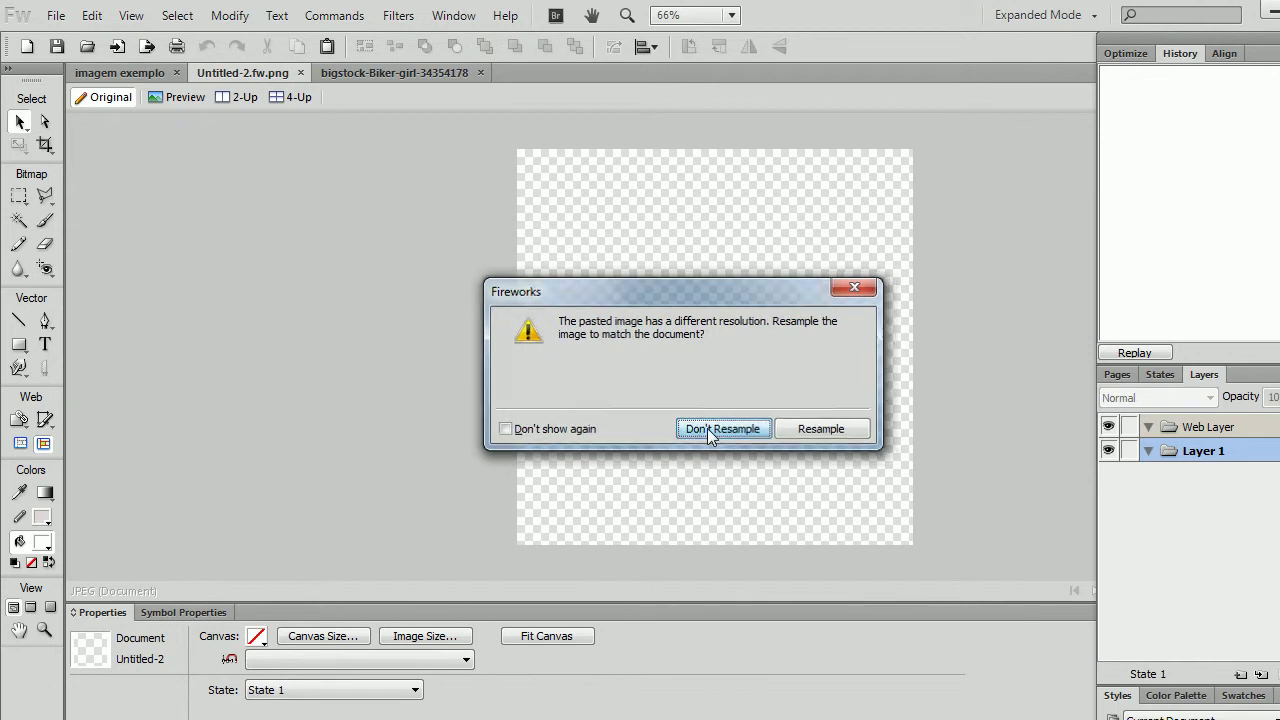
Scale the pasted biker photo down proportionally to about 912 x 608 pixels, covering the canvas, and view it at 100%
scroll(727, 381, down, 3)
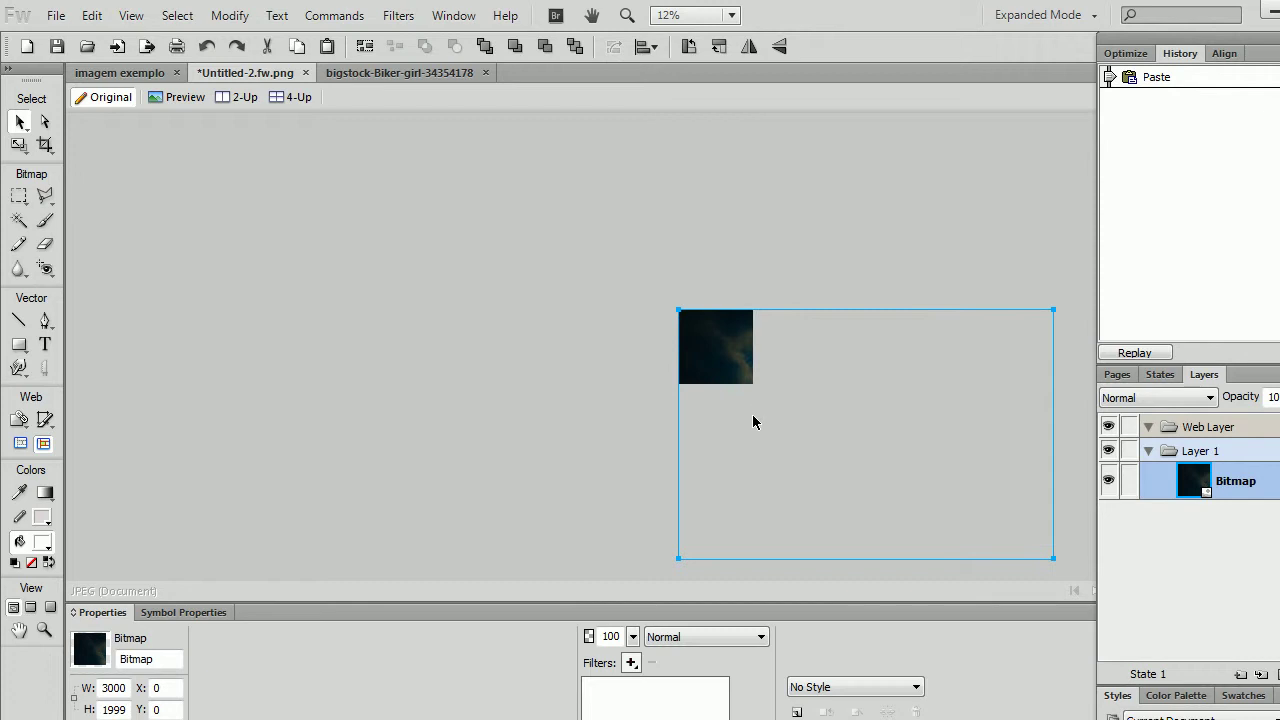
key(q)
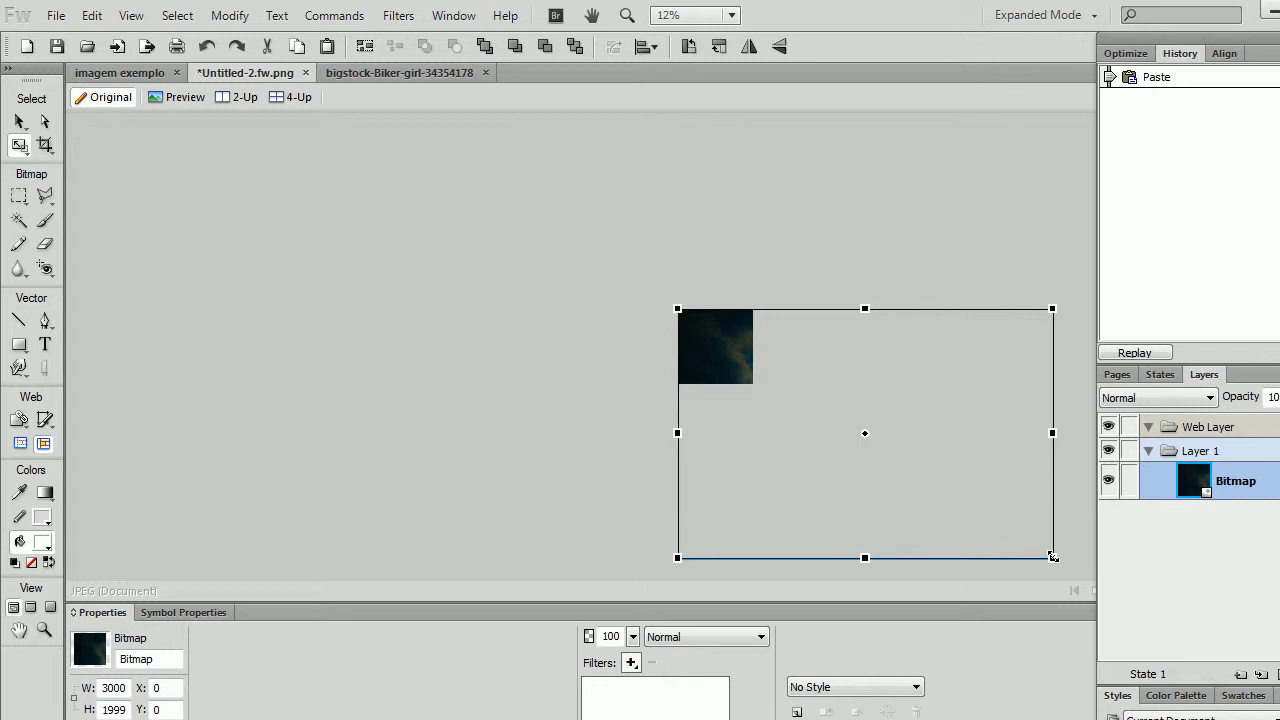
drag(1053, 556, 767, 421)
key(Return)
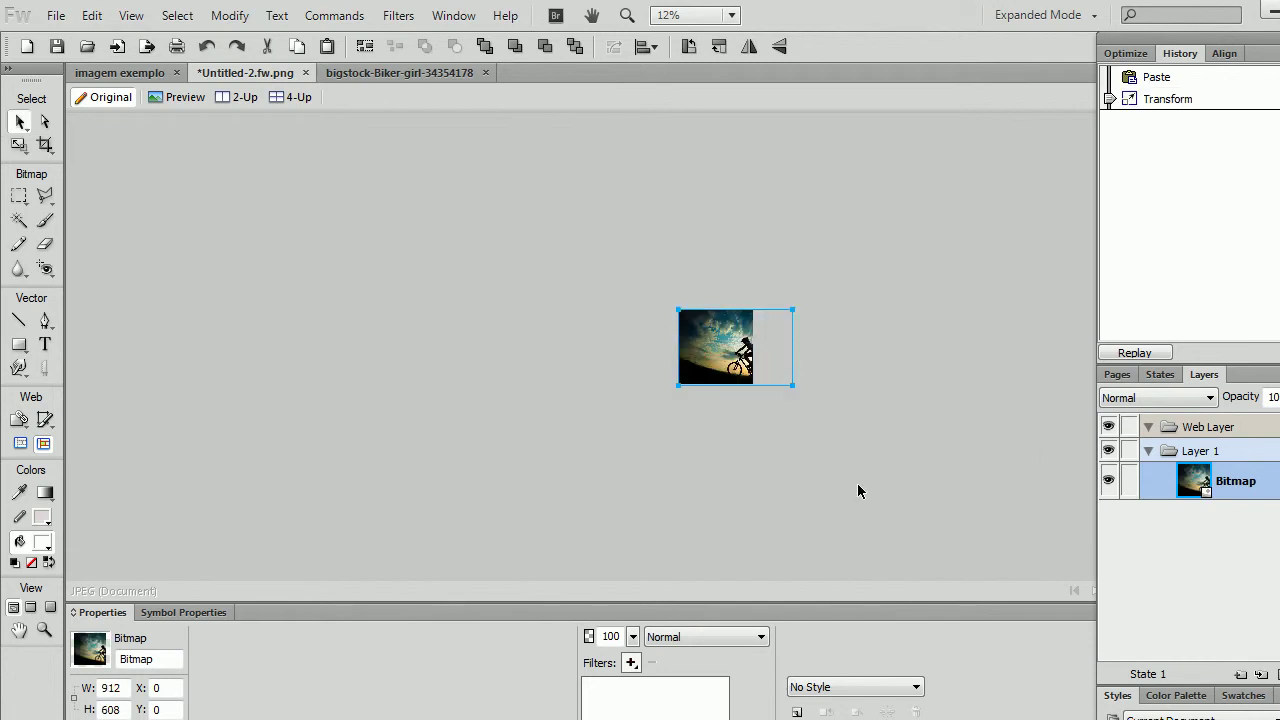
double_click(47, 633)
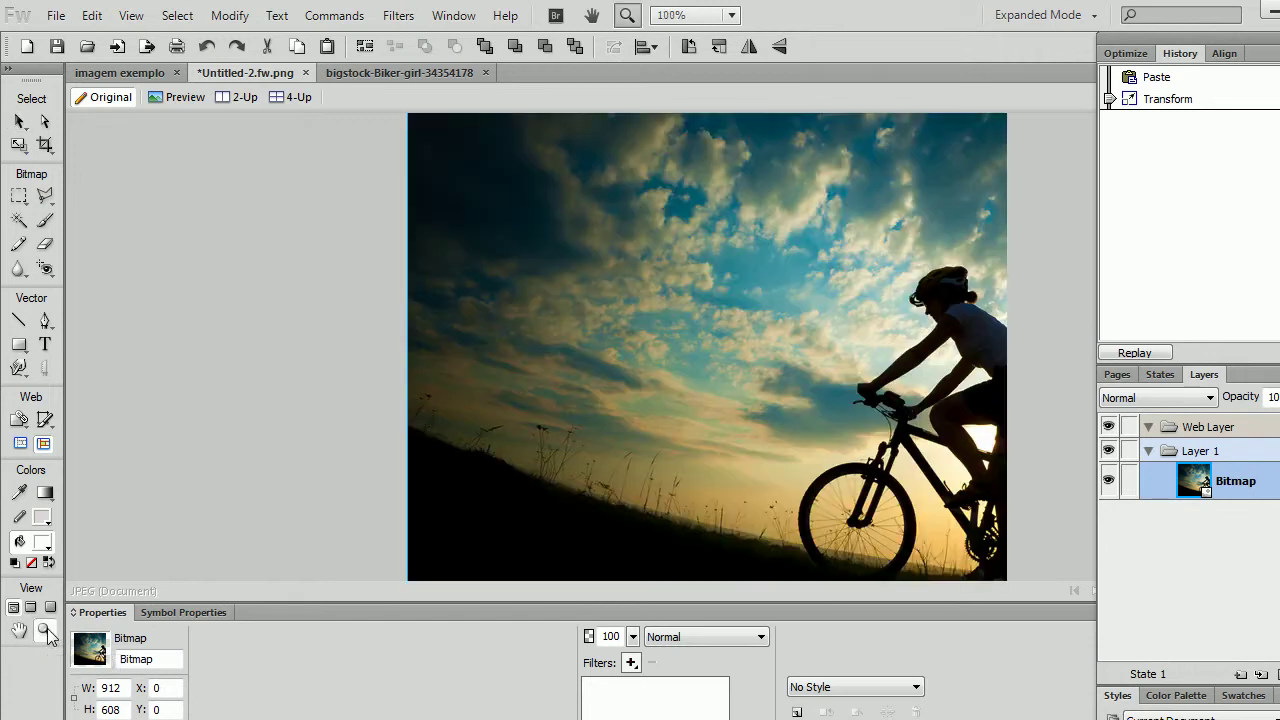
click(20, 128)
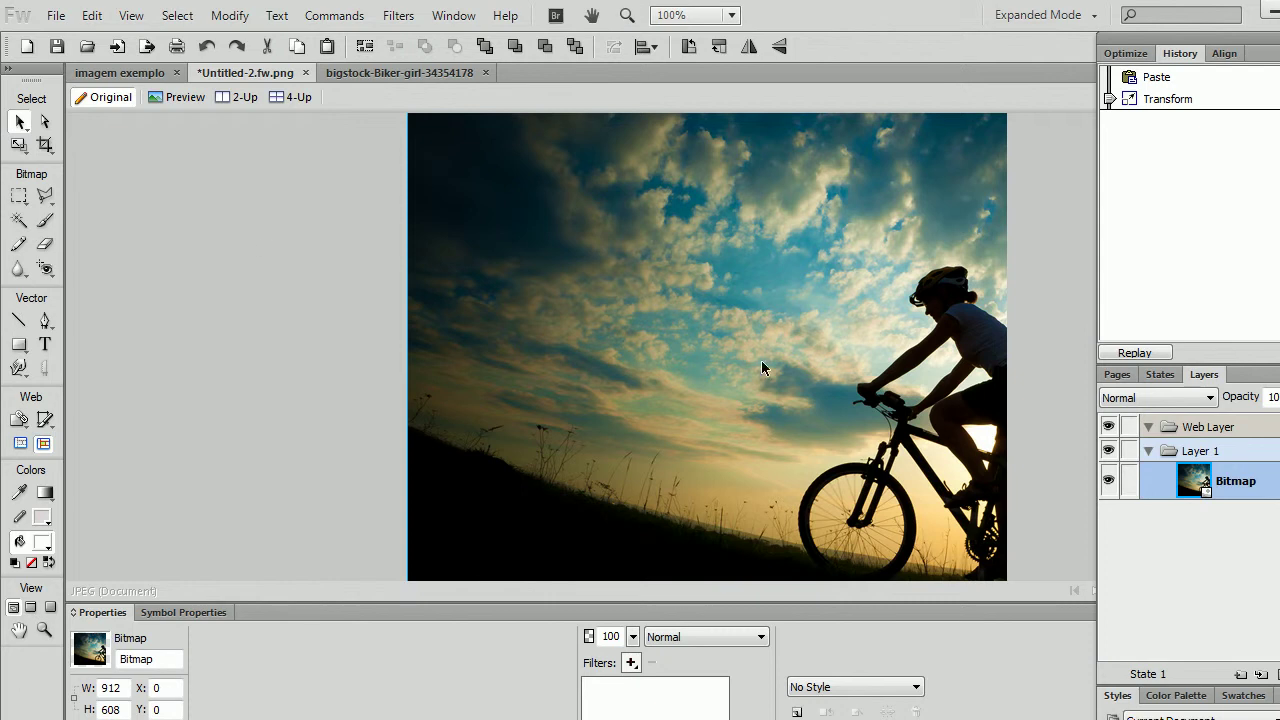
Move the biker photo to about X -156, Y -28, bringing the whole cyclist and both wheels inside the canvas
drag(886, 366, 756, 358)
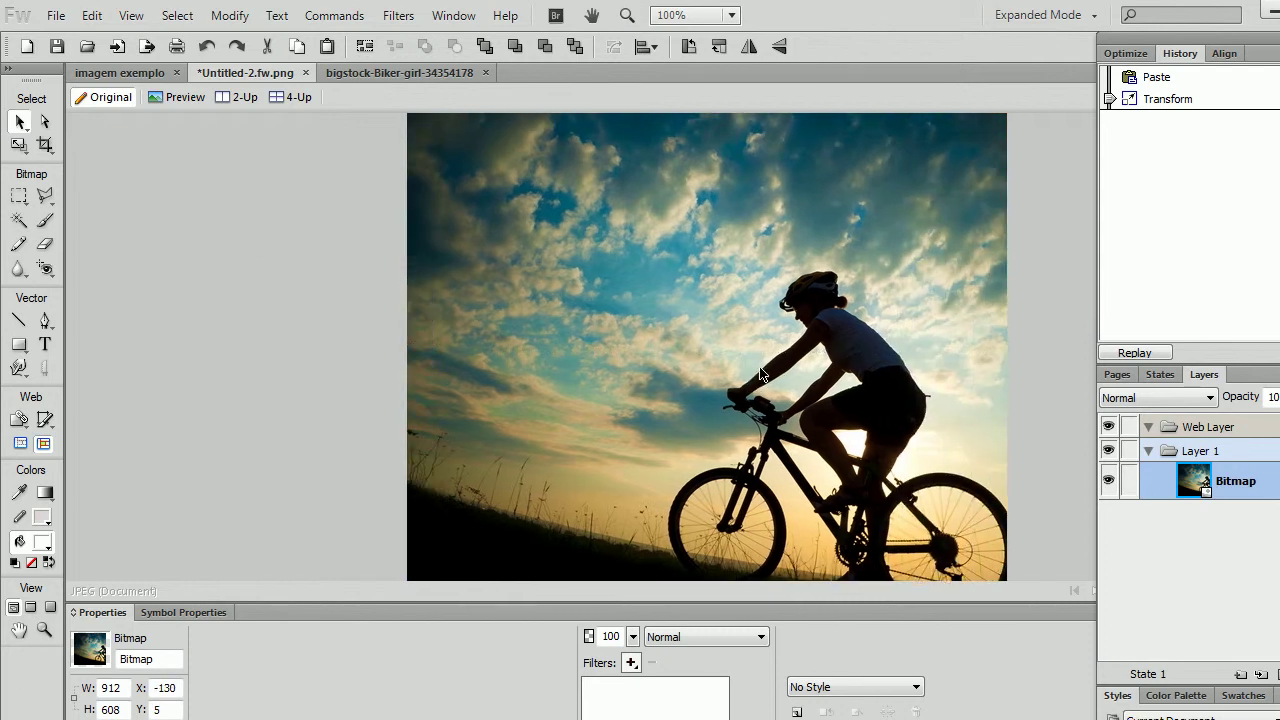
drag(855, 380, 832, 366)
key(Up)
key(Up)
key(Up)
key(Up)
key(Up)
key(Up)
key(Up)
key(Up)
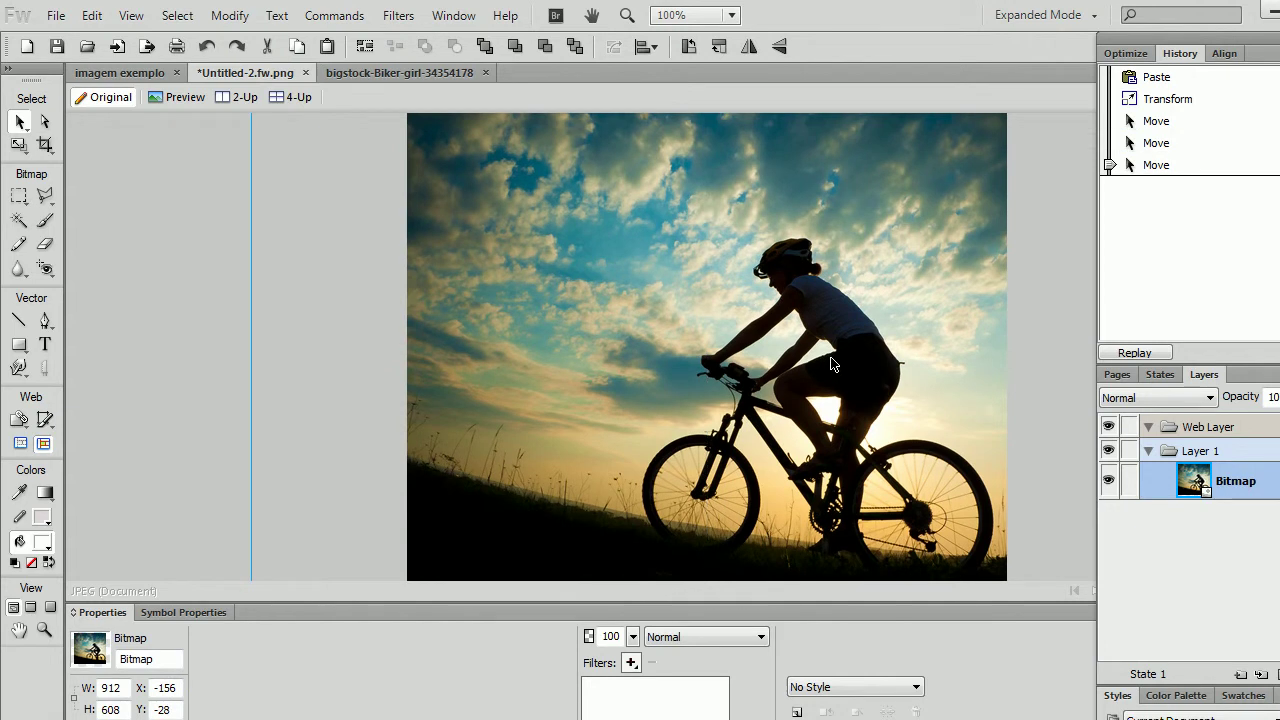
Nudge the biker photo right and up to about X -146, Y -34, and deselect it
key(Up)
key(Up)
key(Up)
key(Right)
key(Right)
key(Right)
key(Right)
key(Right)
key(Right)
key(Right)
key(Right)
key(Down)
key(Down)
key(Right)
key(Right)
key(Down)
key(Down)
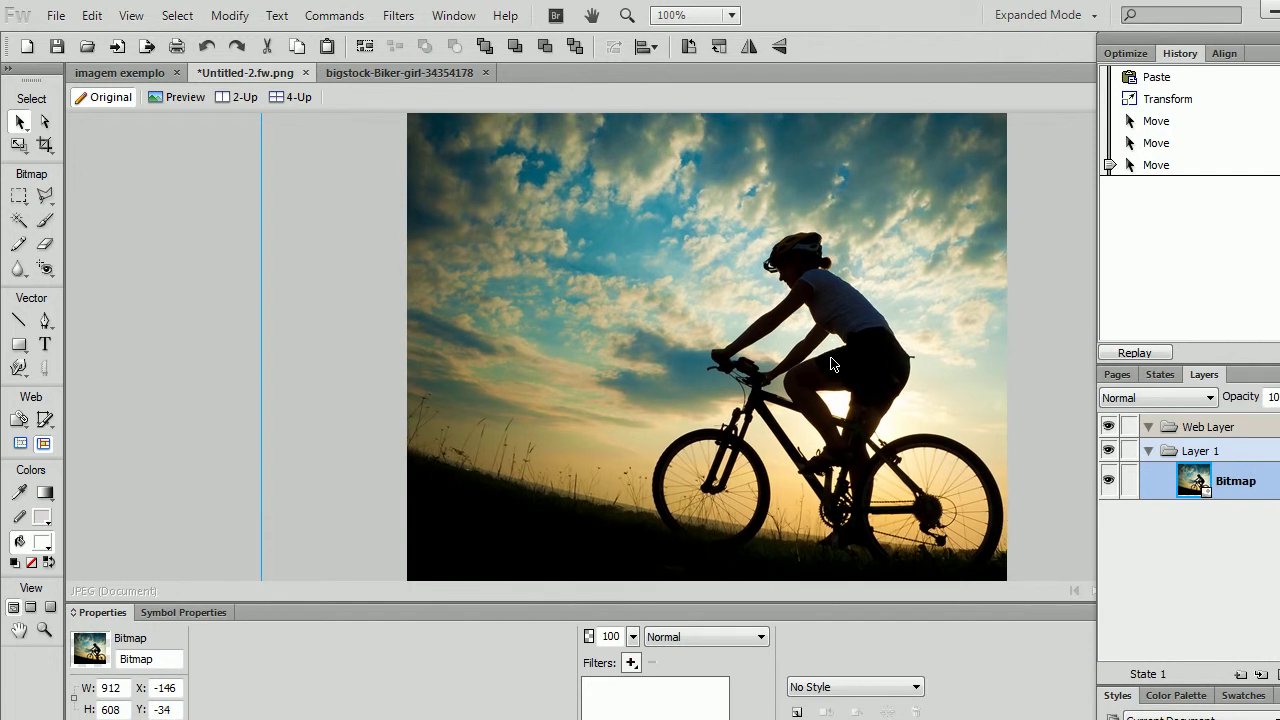
click(199, 323)
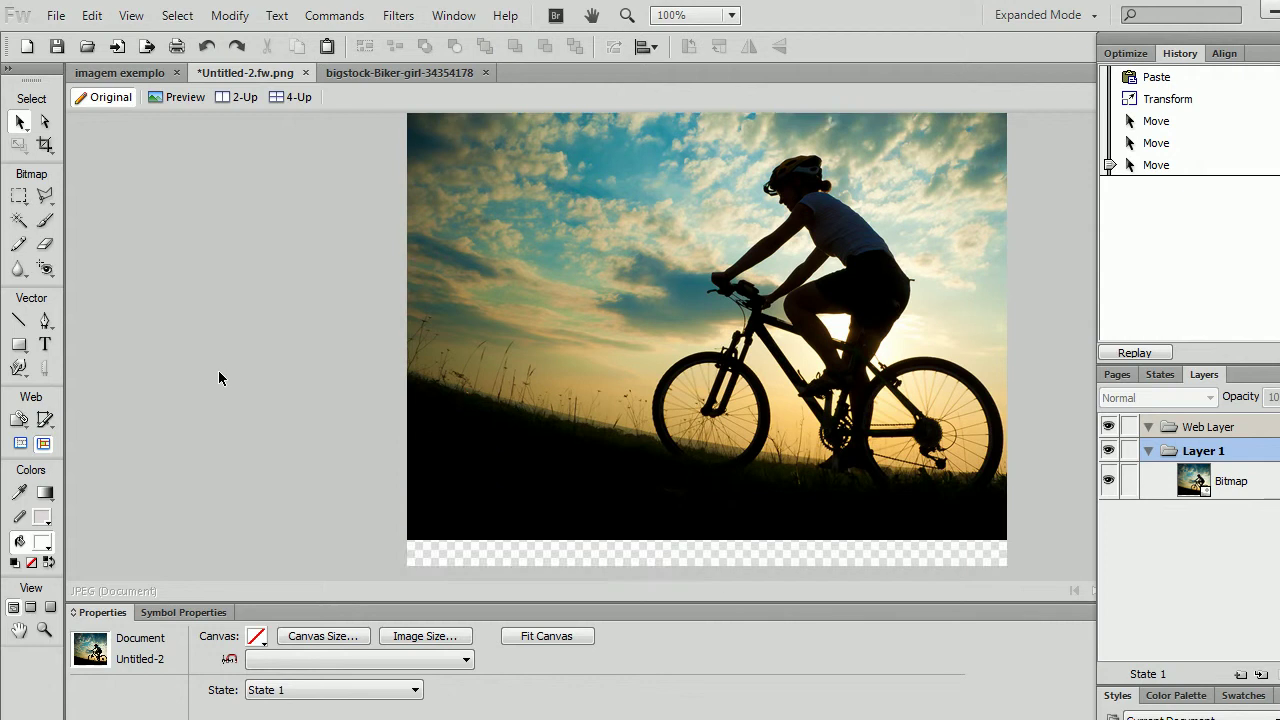
Move the biker photo down to about X -139, Y -6, covering the transparent strip along the canvas's lower edge
click(686, 330)
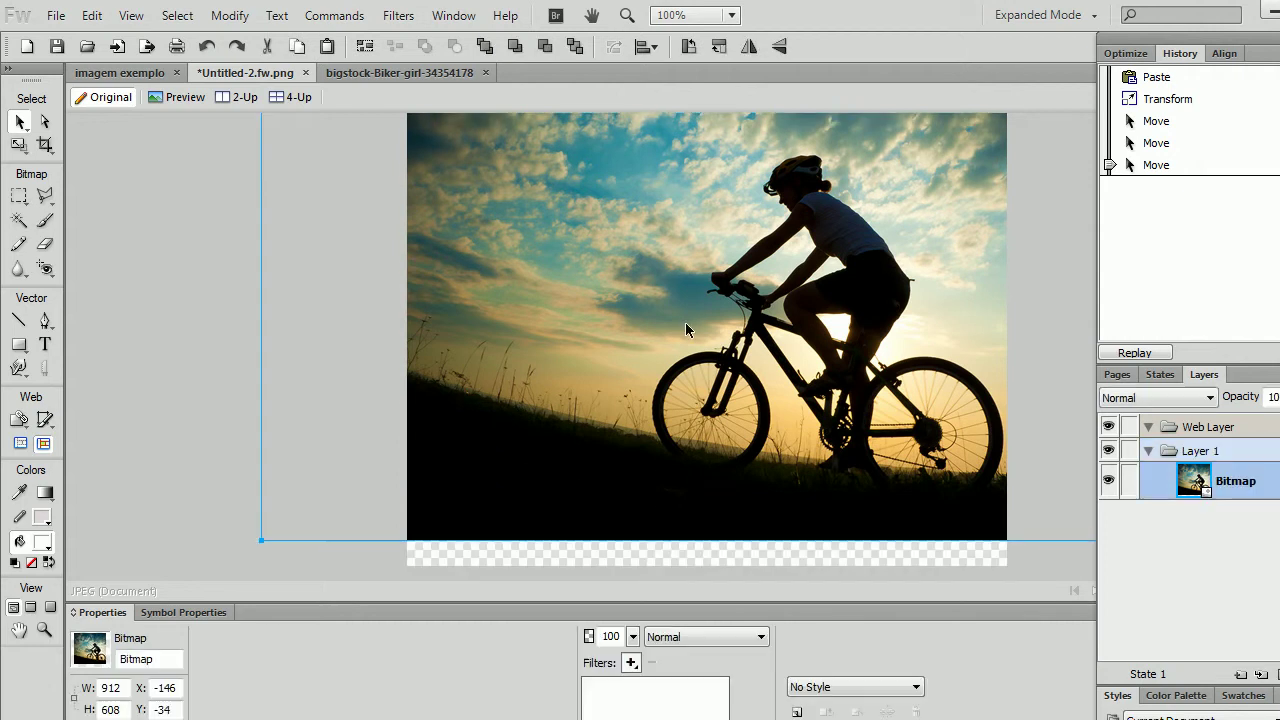
key(Down)
key(Down)
key(Down)
key(Down)
key(Down)
key(Down)
key(Down)
key(Down)
drag(807, 349, 817, 421)
key(Down)
key(Right)
key(Right)
key(Right)
key(Right)
key(Right)
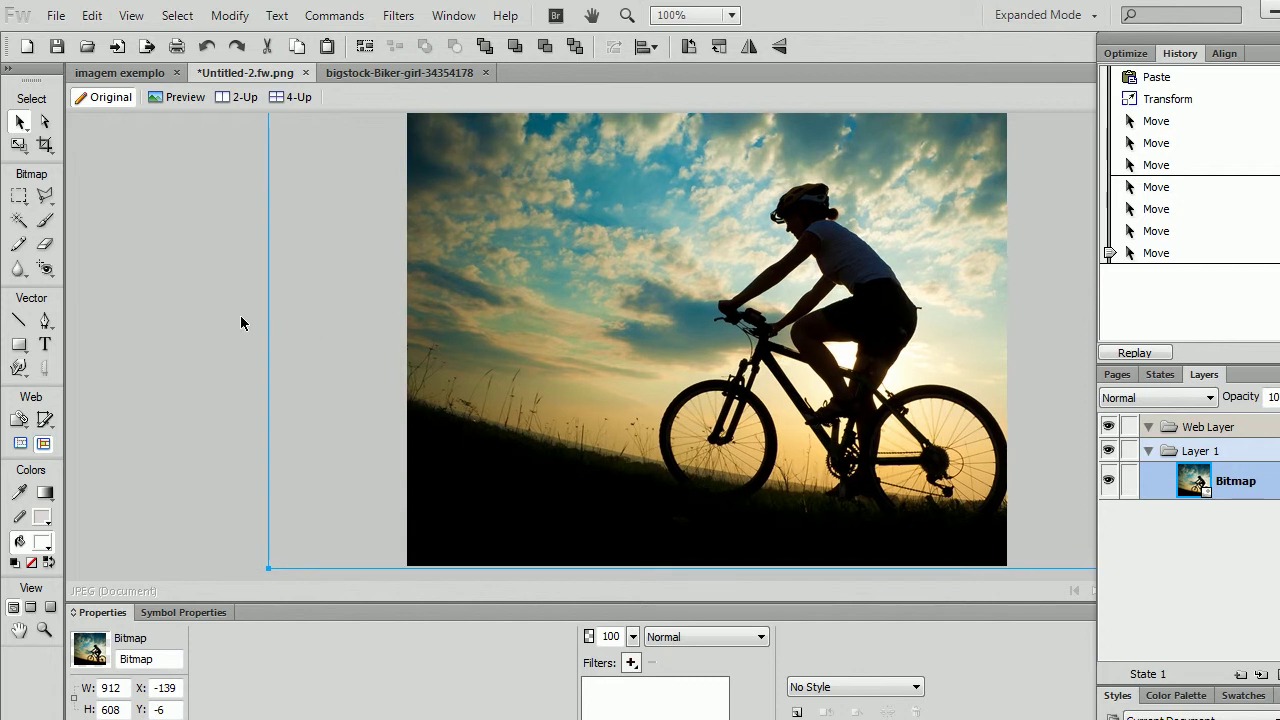
Shift the biker photo to X -147, Y 0, deselect it and view the whole canvas at 66%
key(Left)
key(Left)
key(Left)
key(Left)
key(Left)
key(Left)
key(Left)
key(Left)
key(Left)
key(Left)
key(Left)
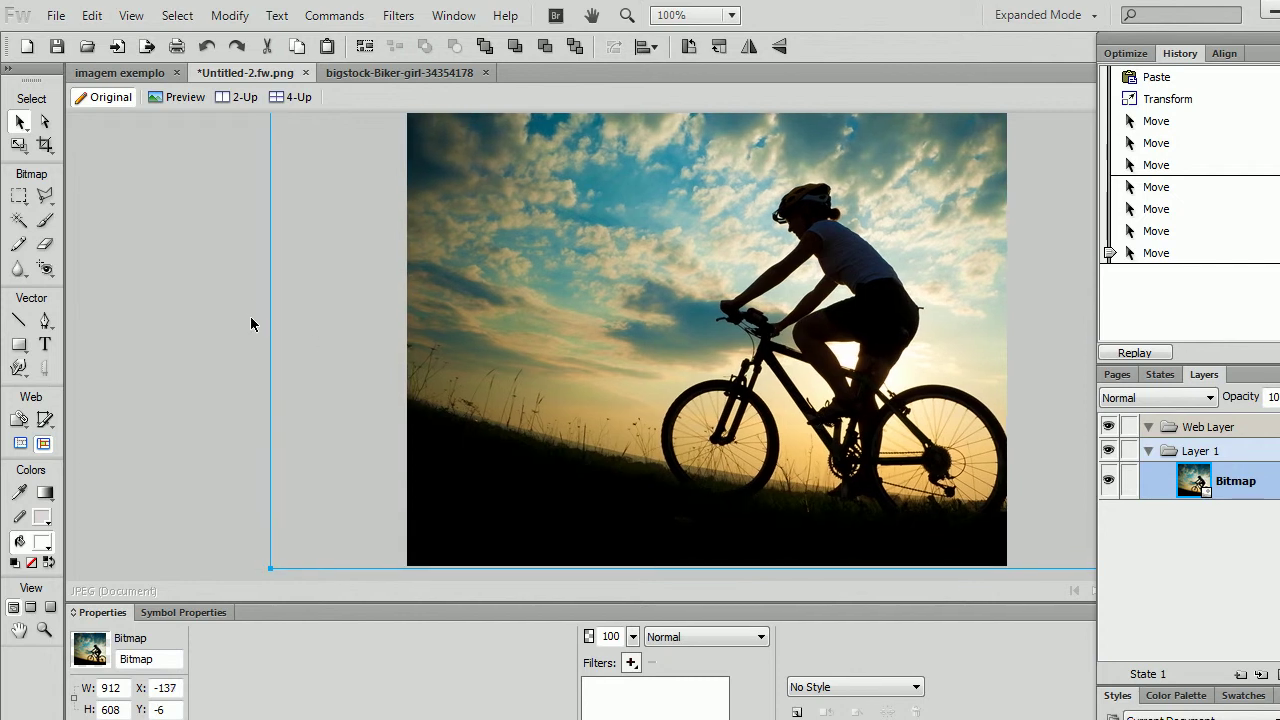
key(Left)
key(Down)
key(Down)
key(Down)
key(Down)
key(Down)
key(Down)
click(216, 321)
scroll(217, 321, up, 3)
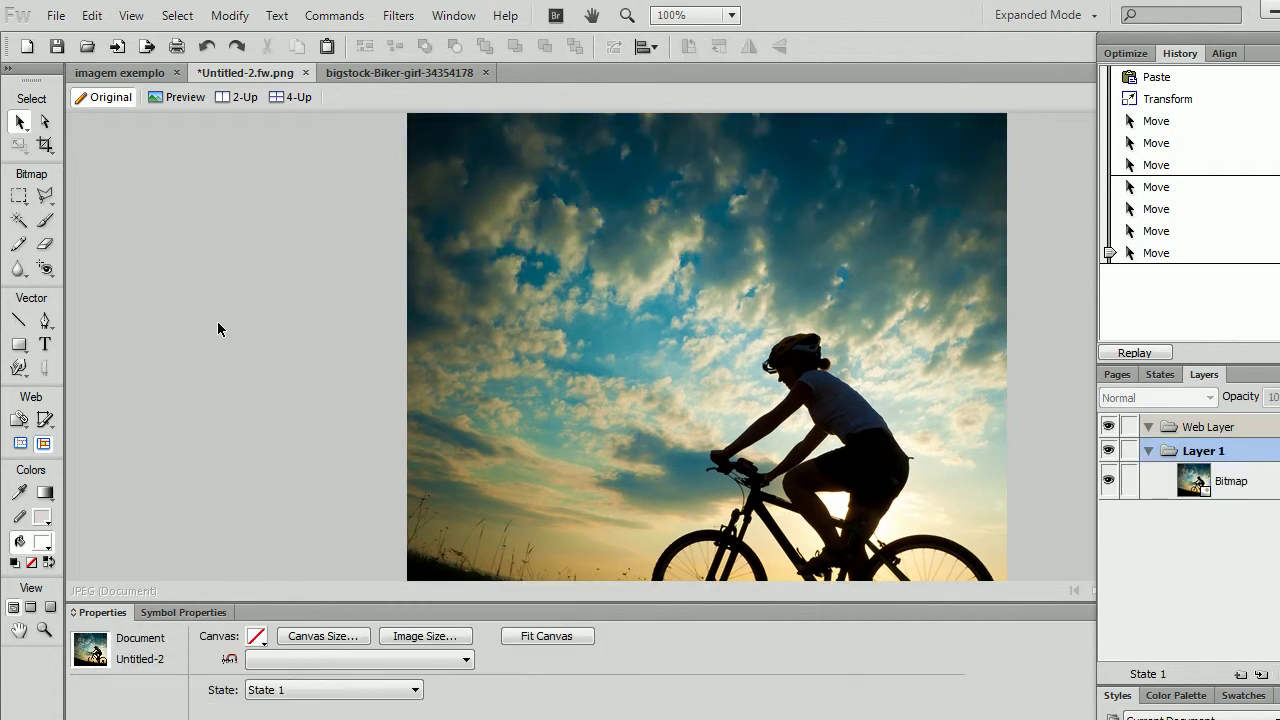
key(ctrl+minus)
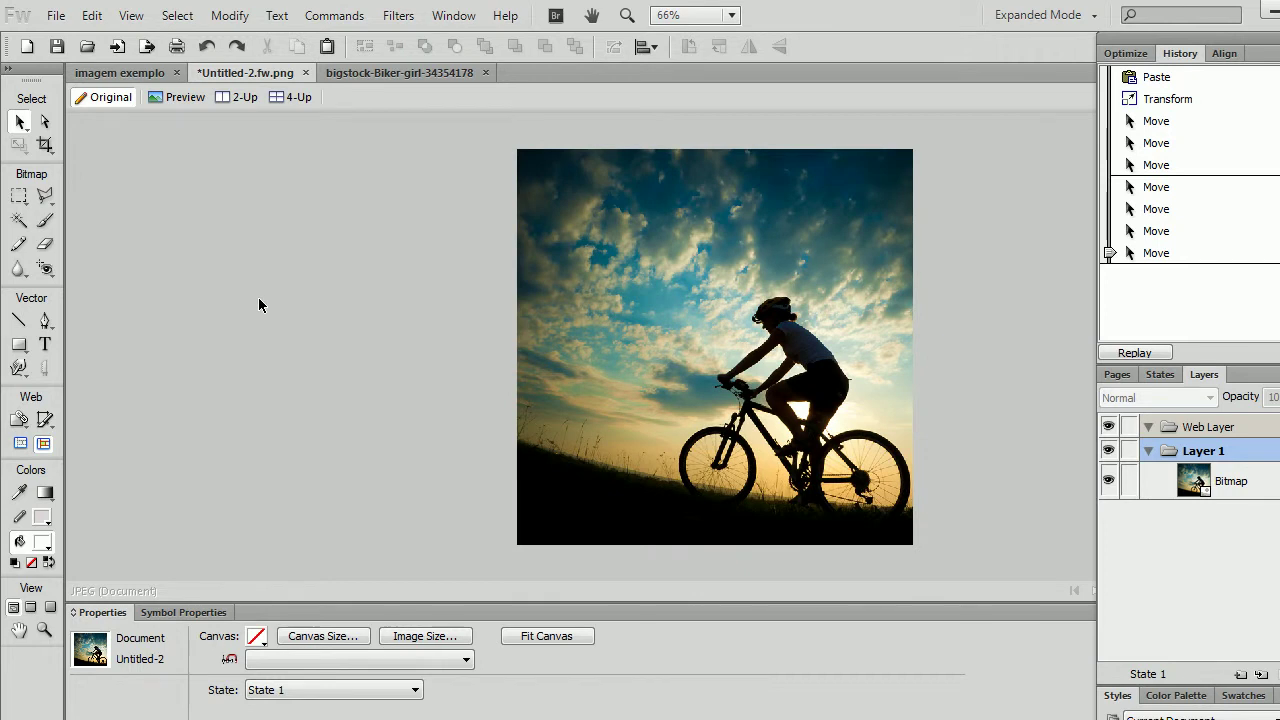
Nudge the biker photo a few pixels up and left within the canvas
click(755, 298)
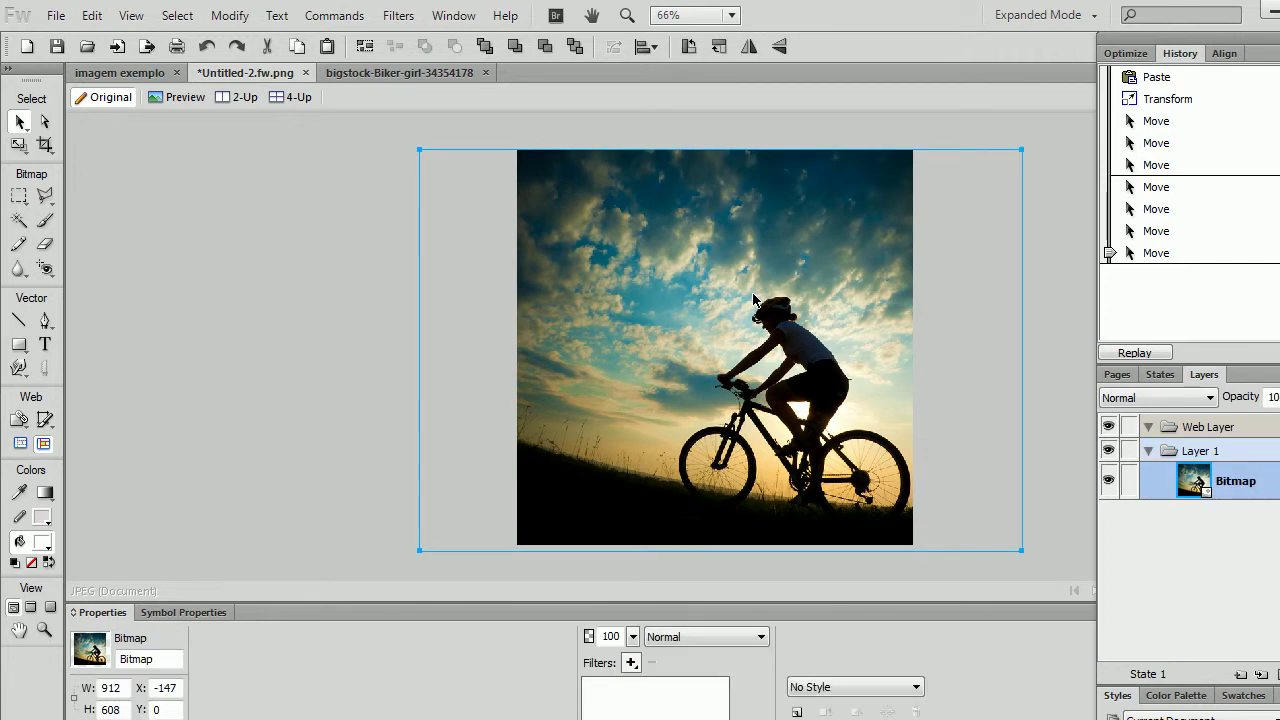
key(Up)
key(Up)
key(Up)
key(Left)
key(Left)
key(Left)
key(Left)
Crop the document to the 600 x 600 pixel canvas, trimming the parts of the photo outside it
key(c)
key(ctrl+d)
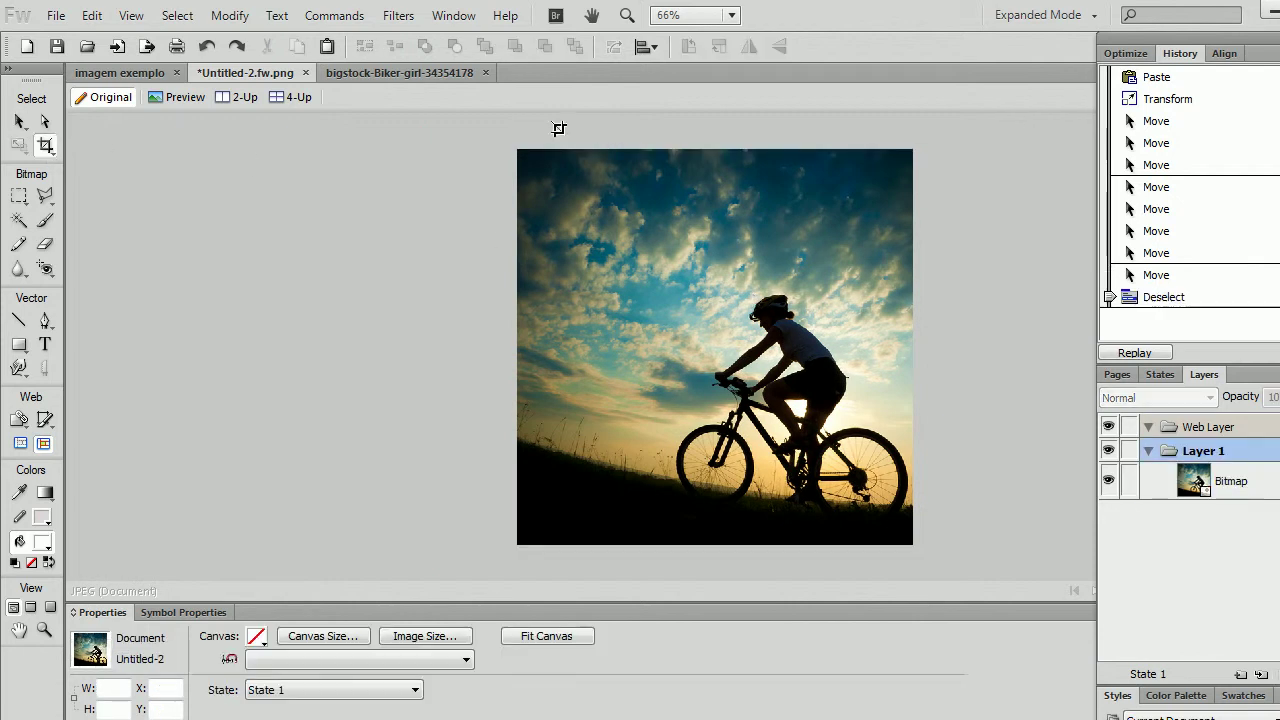
drag(517, 150, 897, 571)
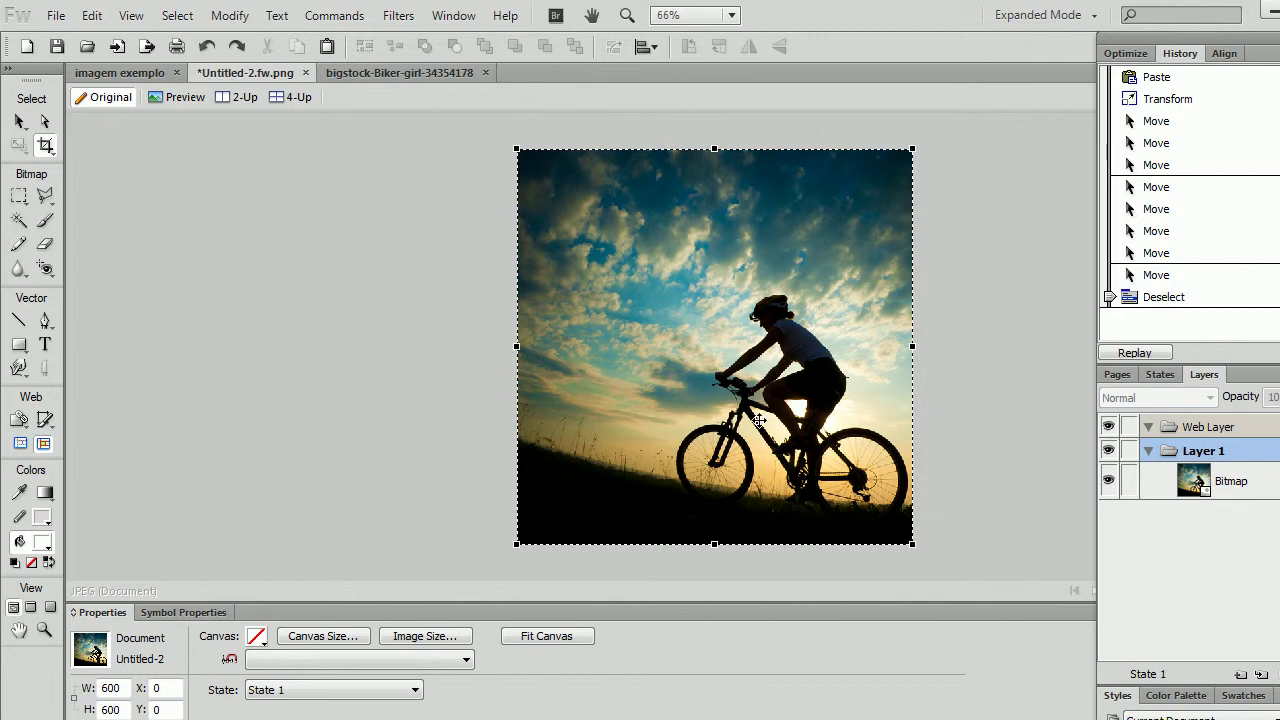
double_click(762, 420)
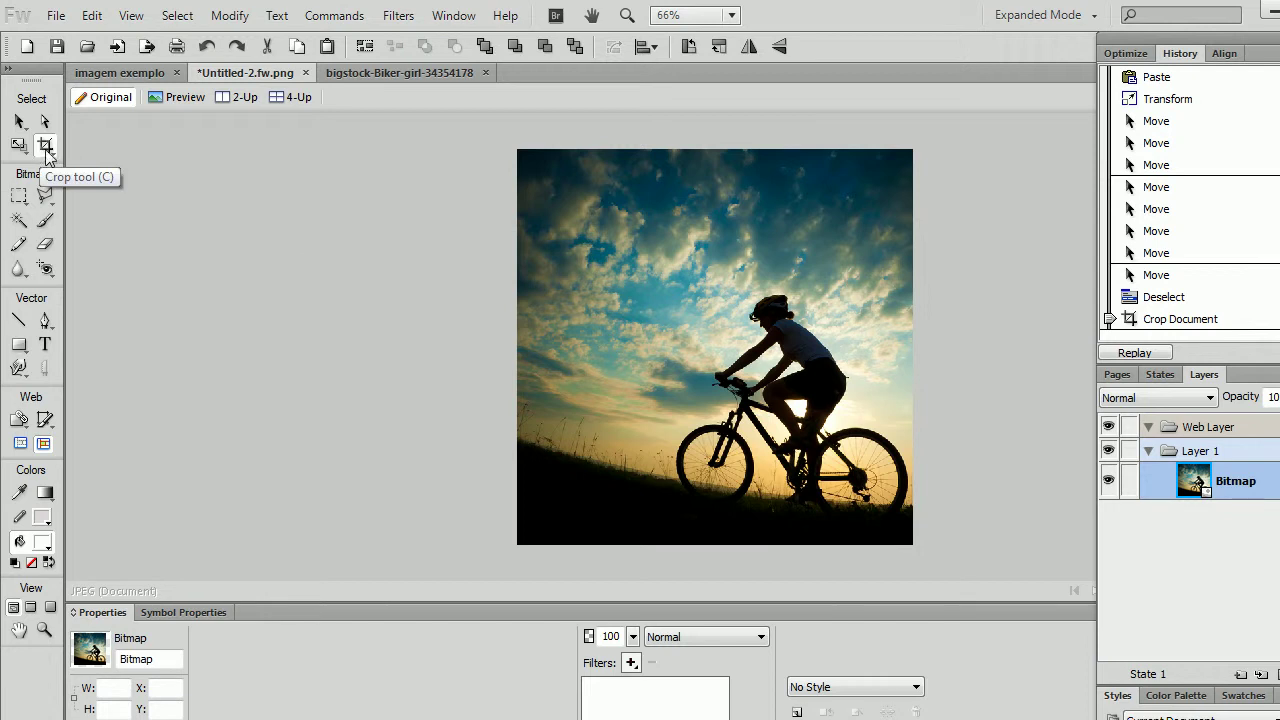
Check the cropped photo's width and height, then deselect it
click(19, 121)
click(358, 271)
click(788, 296)
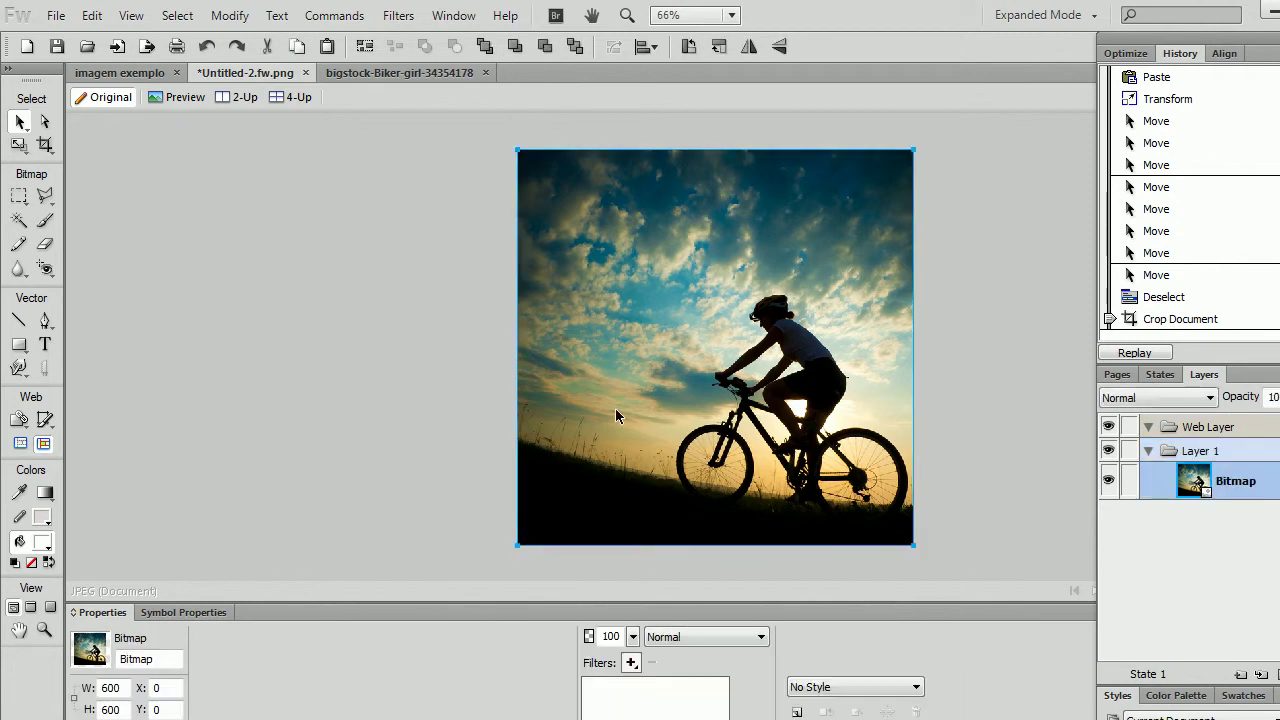
double_click(112, 688)
click(108, 709)
click(378, 212)
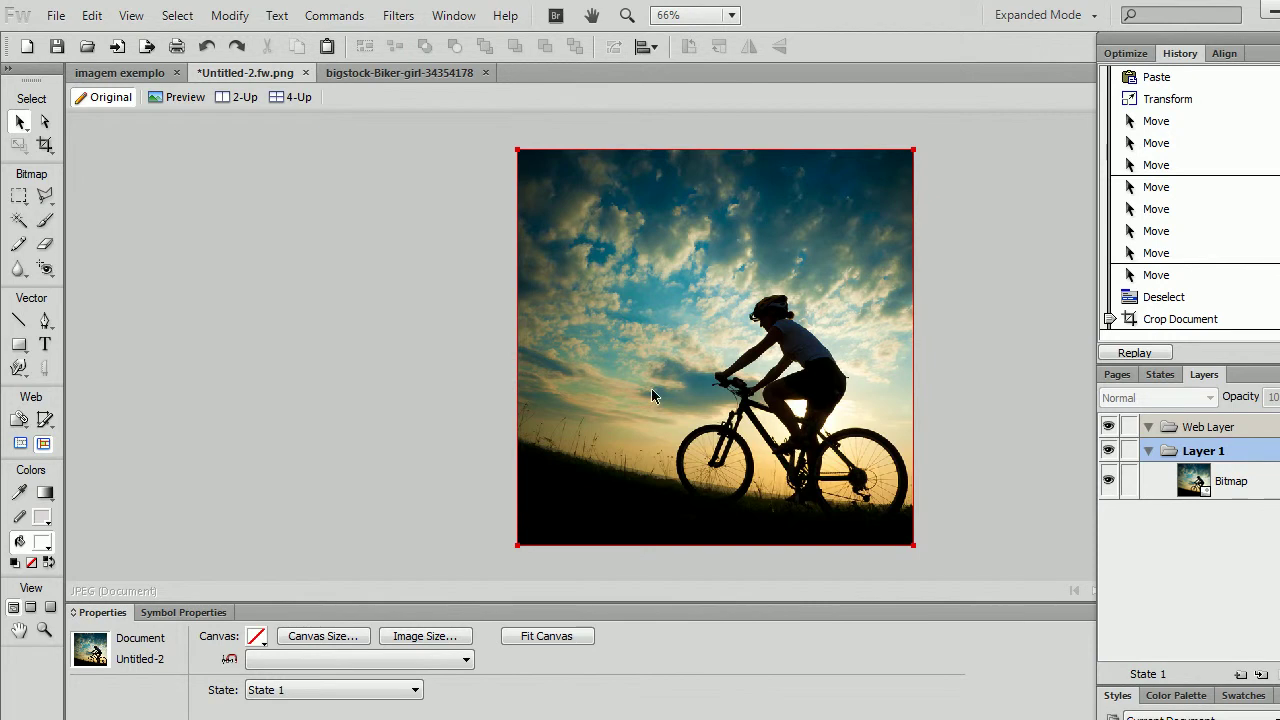
Following the example poster, add the text "Se você CONTINUAR" to the biker image and place it at about X 136, Y 41
click(135, 71)
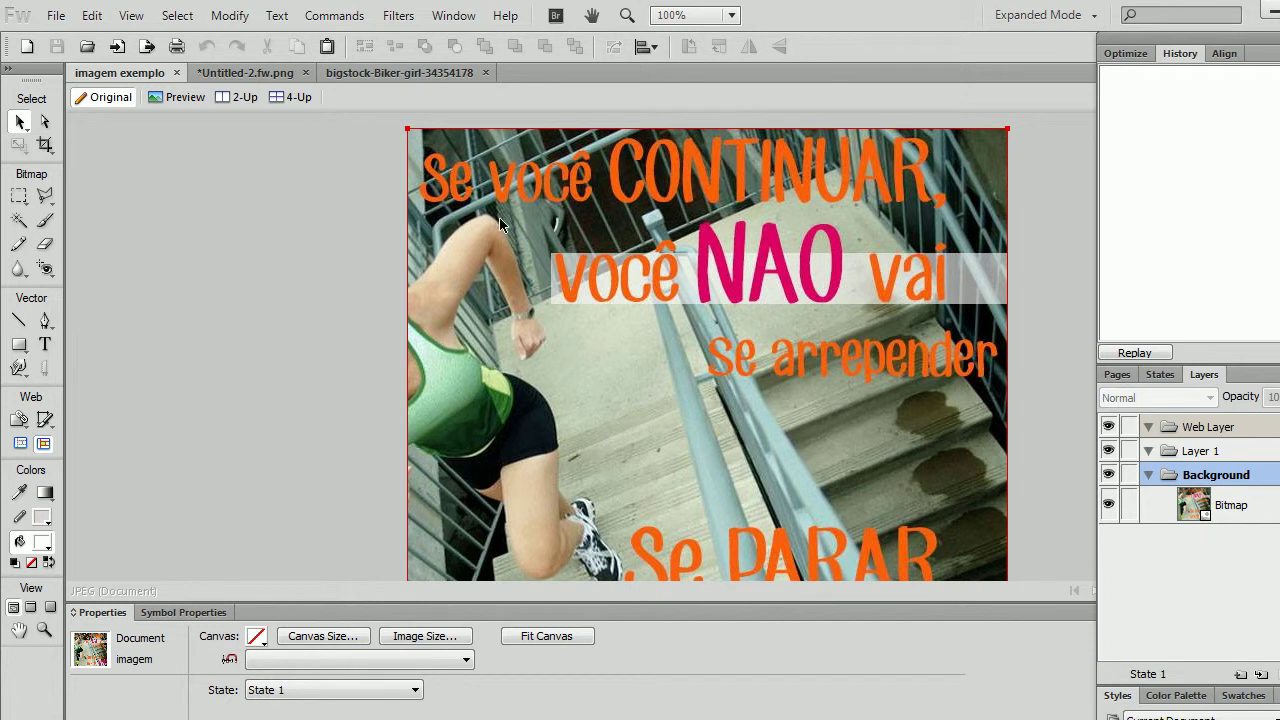
click(253, 73)
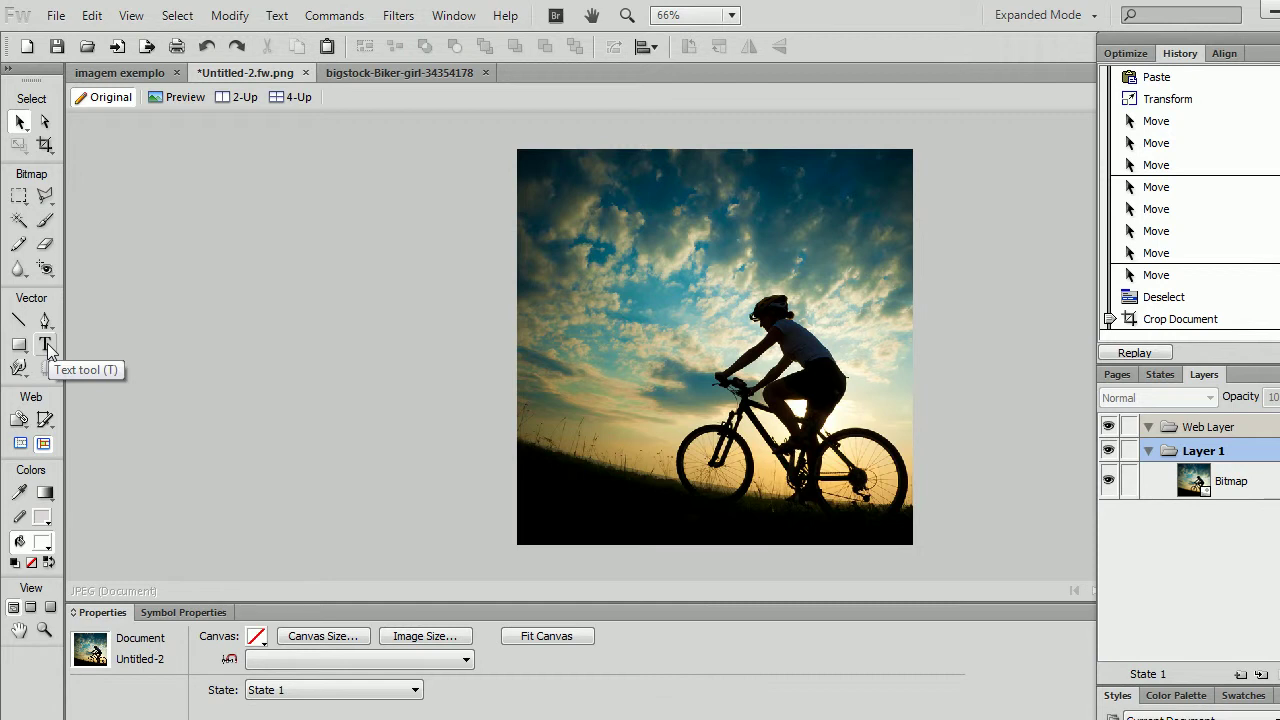
click(46, 346)
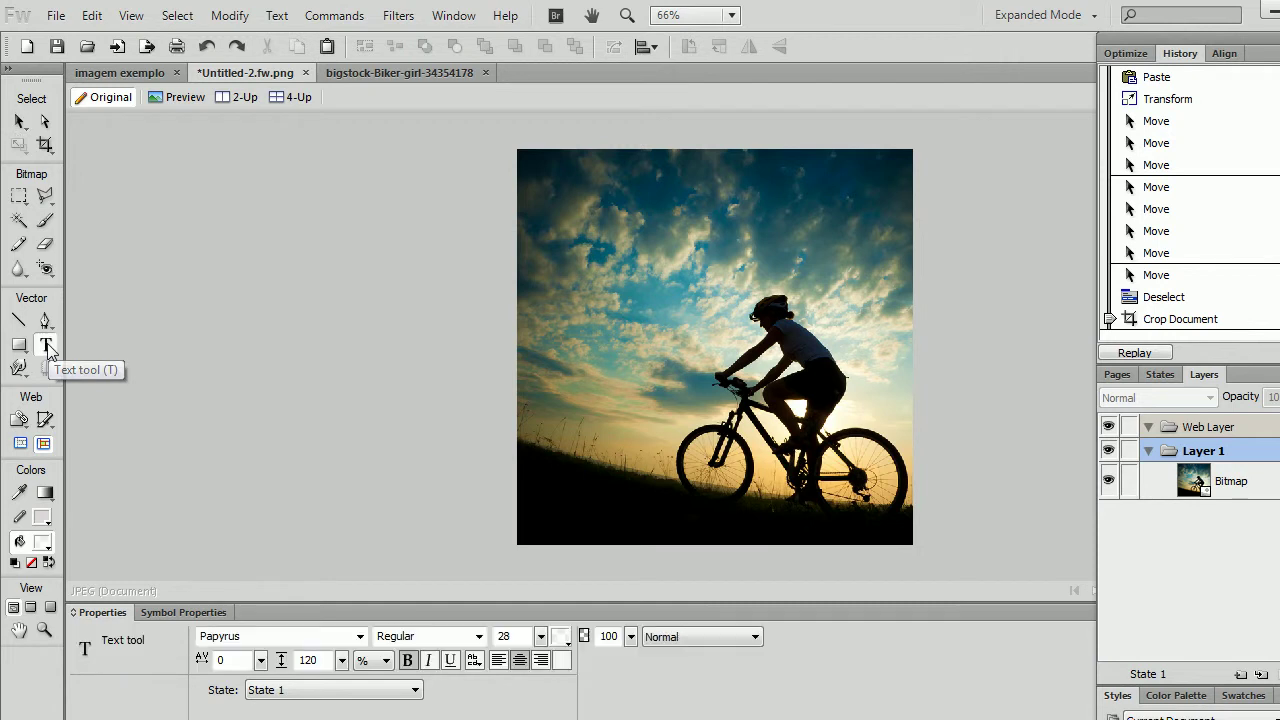
click(557, 198)
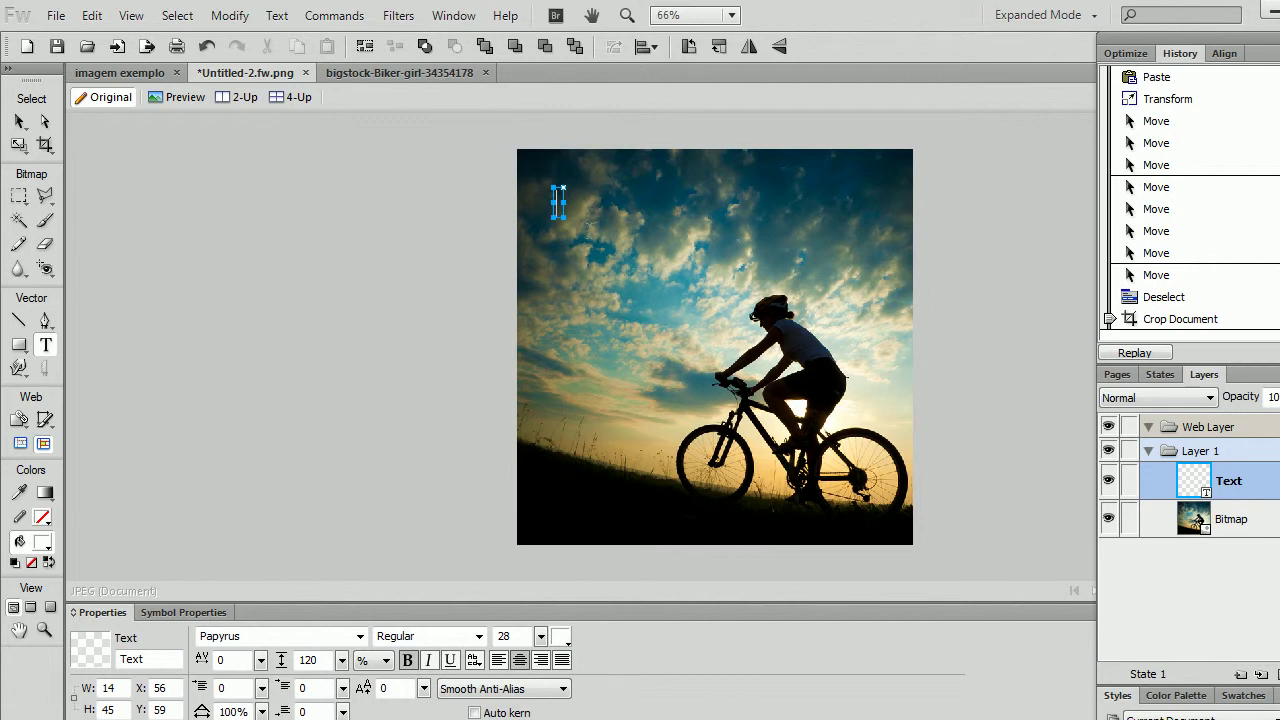
click(135, 73)
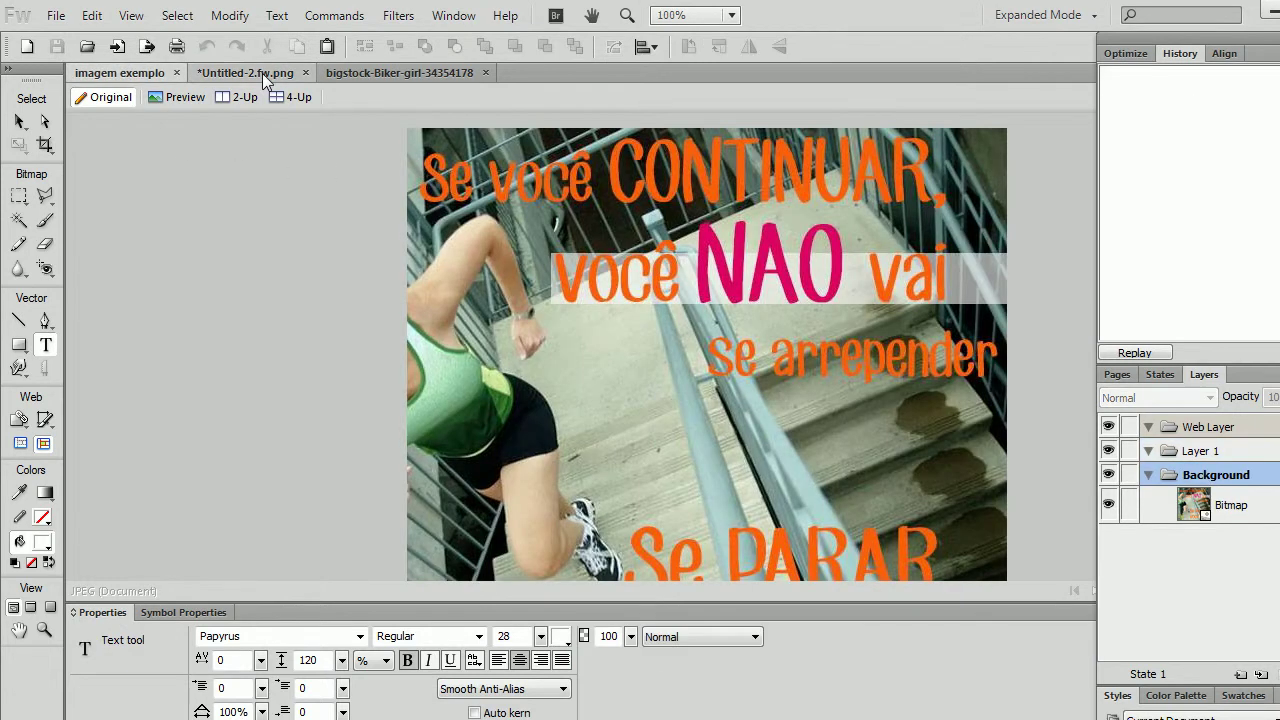
click(262, 73)
text(Se você)
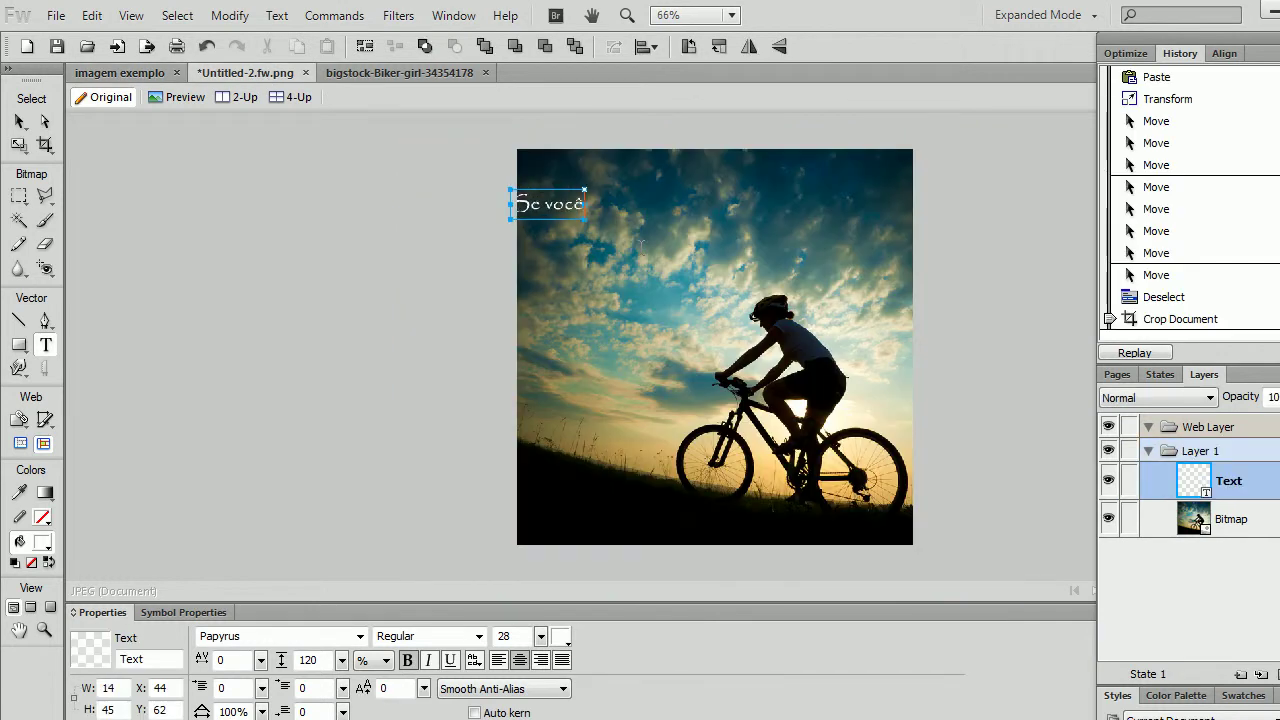
key(Caps_Lock)
text(CONTINUAR)
click(19, 121)
drag(590, 203, 762, 190)
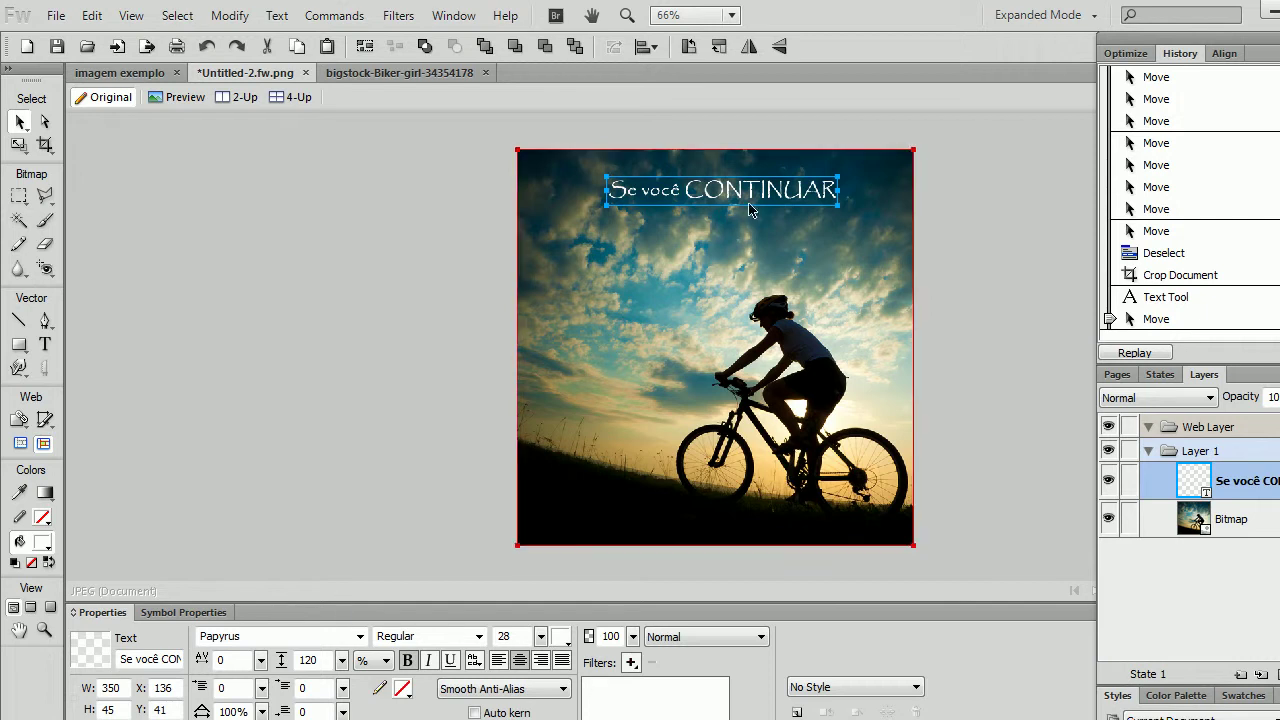
Set the "Se você CONTINUAR" text's font to Bauhaus 93 and move it to about X 110, Y 43
click(359, 636)
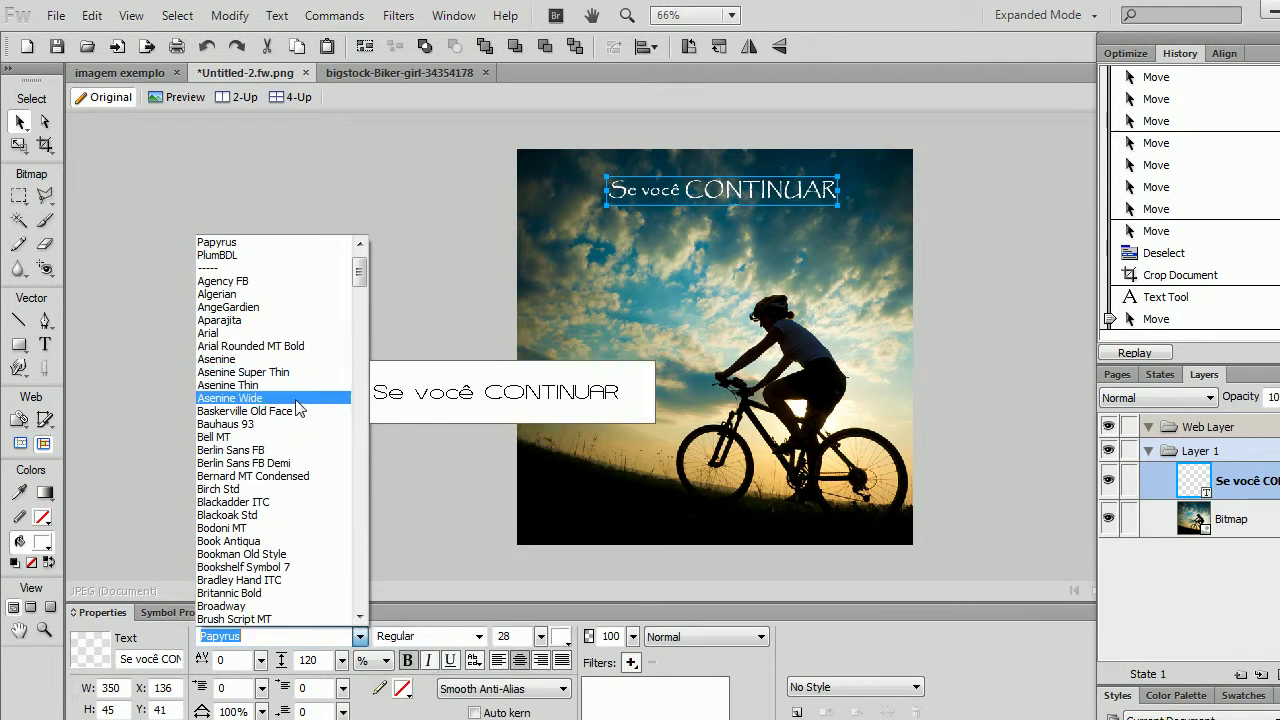
scroll(295, 437, down, 2)
click(295, 334)
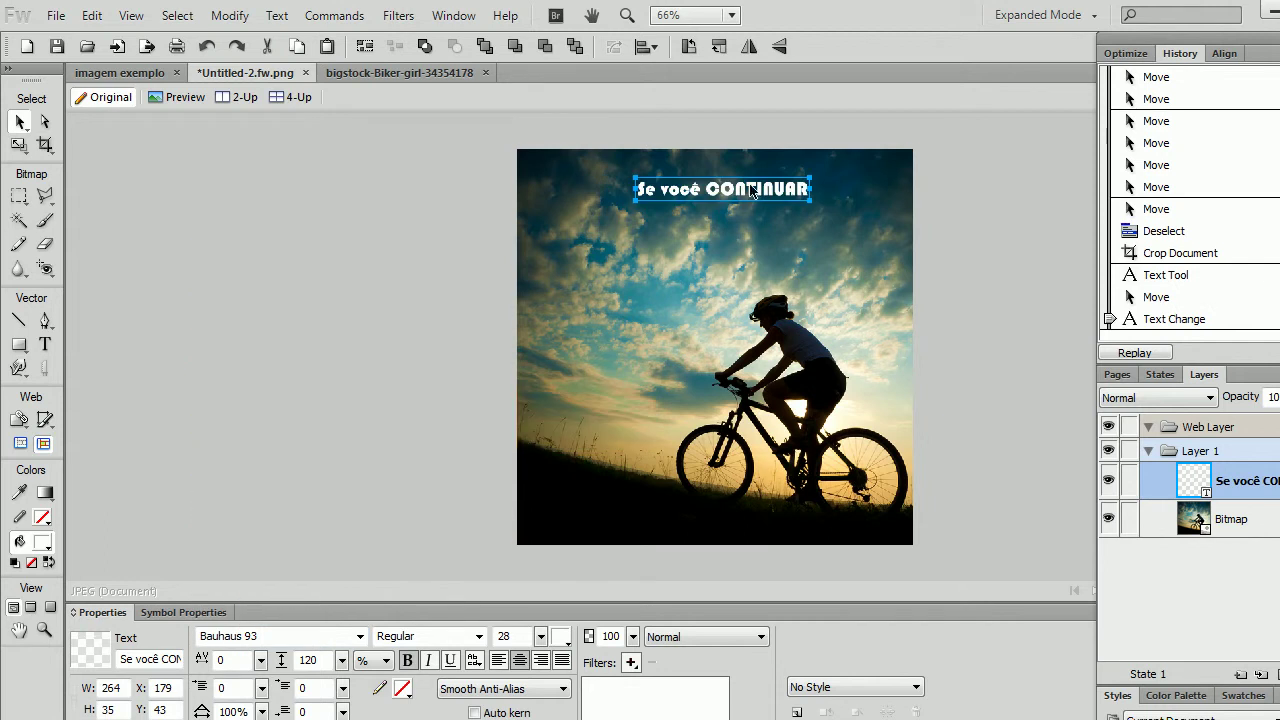
click(812, 334)
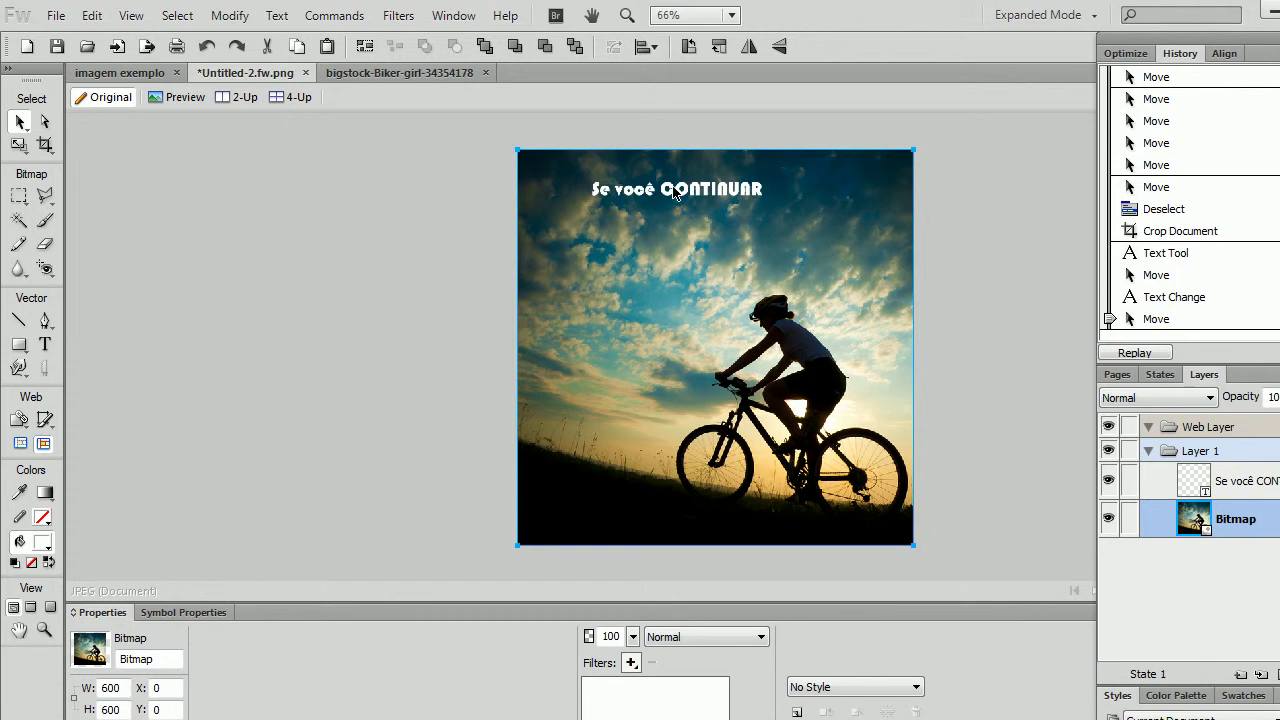
click(622, 190)
click(470, 253)
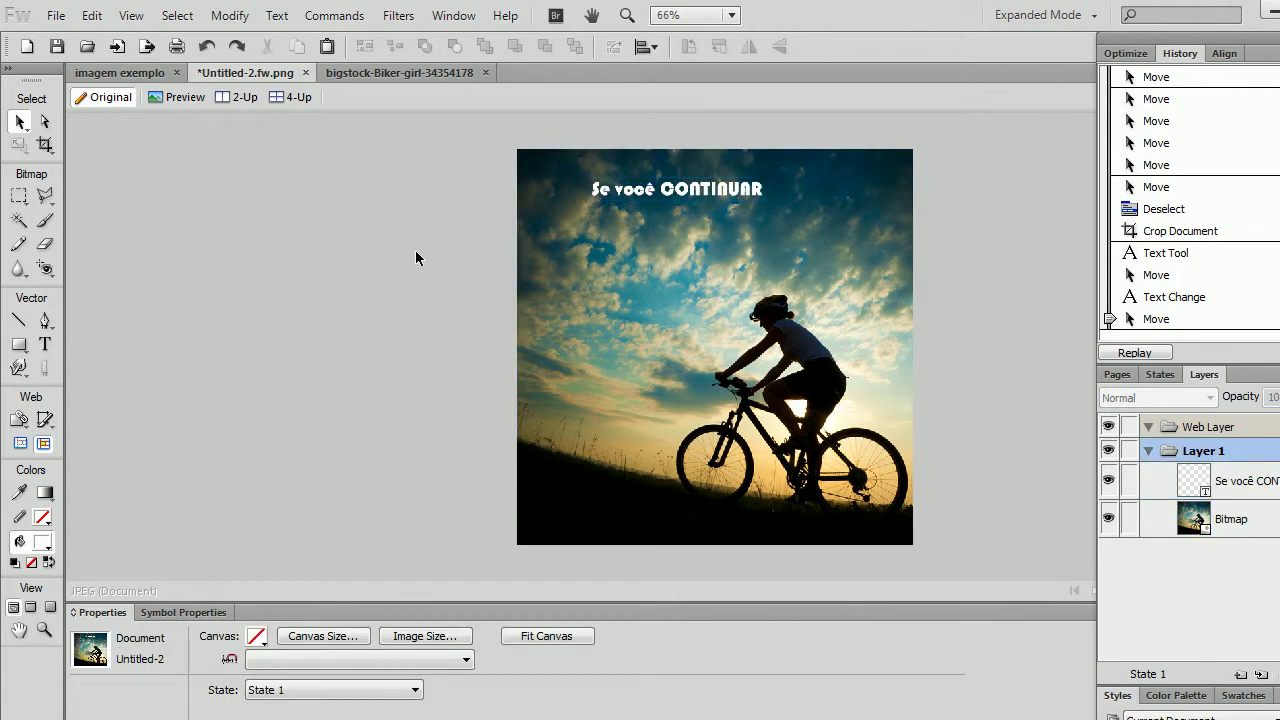
click(668, 193)
click(436, 256)
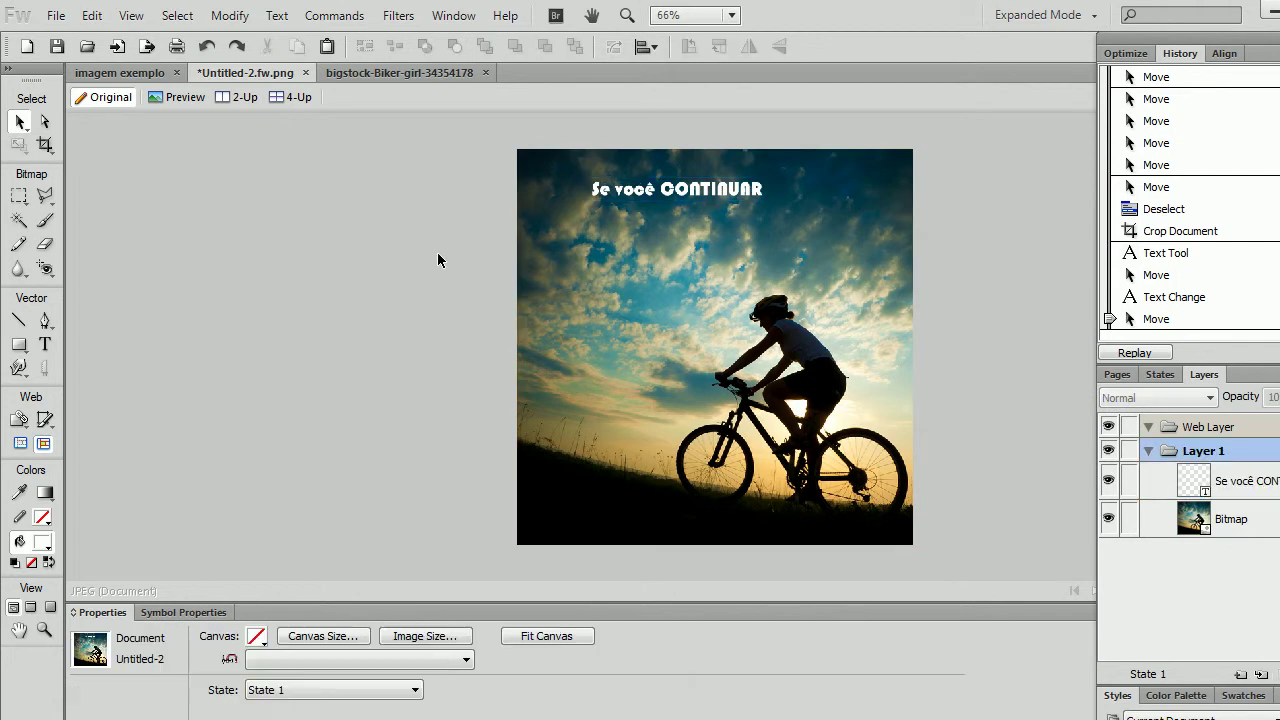
click(677, 190)
click(360, 636)
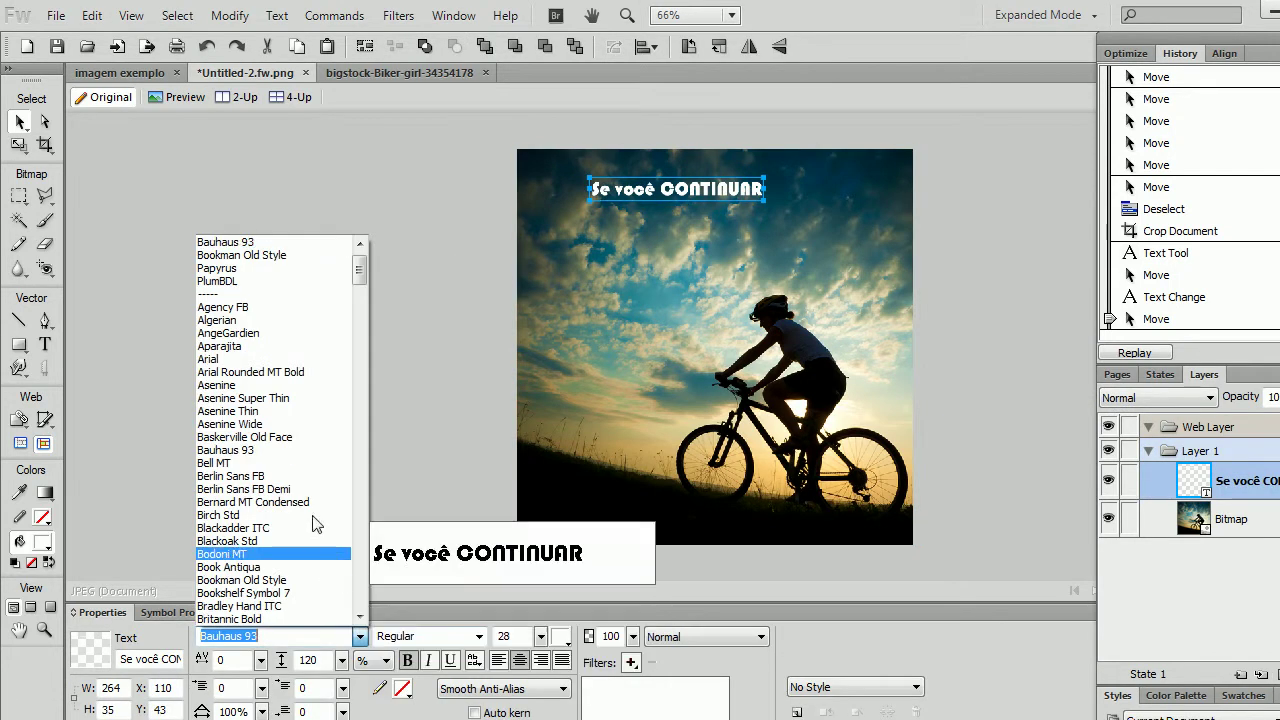
scroll(290, 424, down, 3)
scroll(290, 424, down, 3)
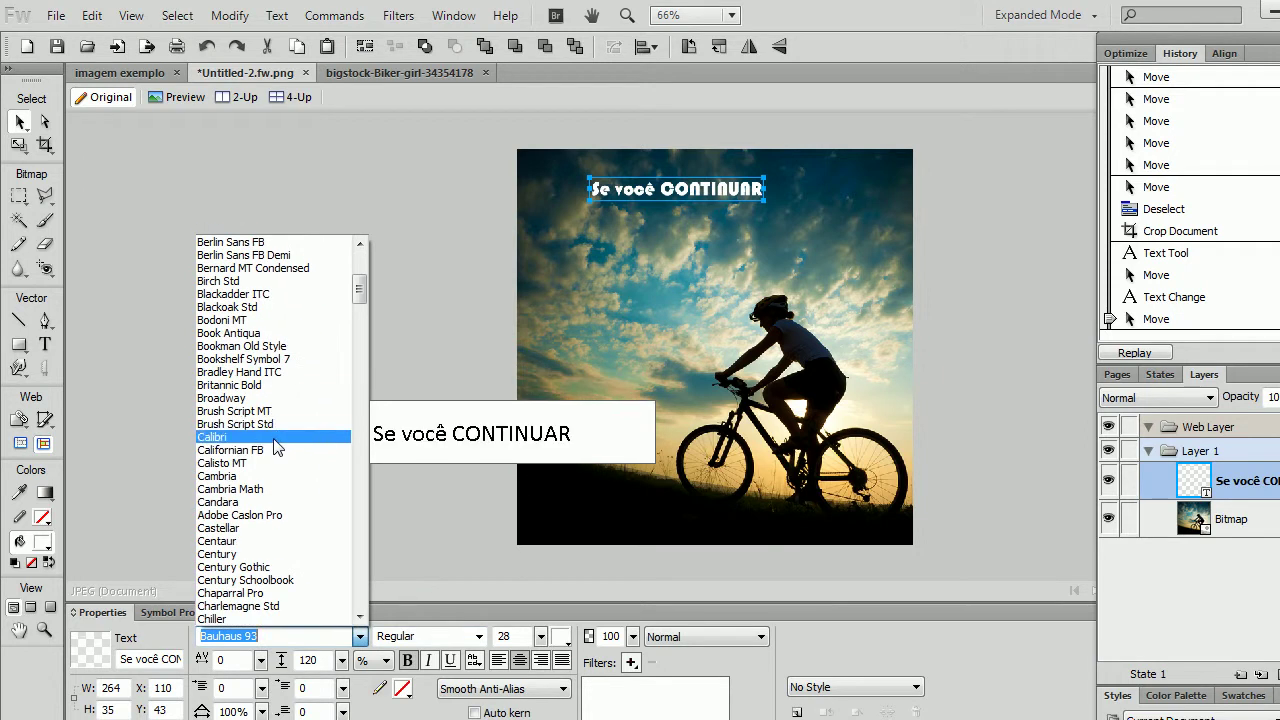
click(151, 324)
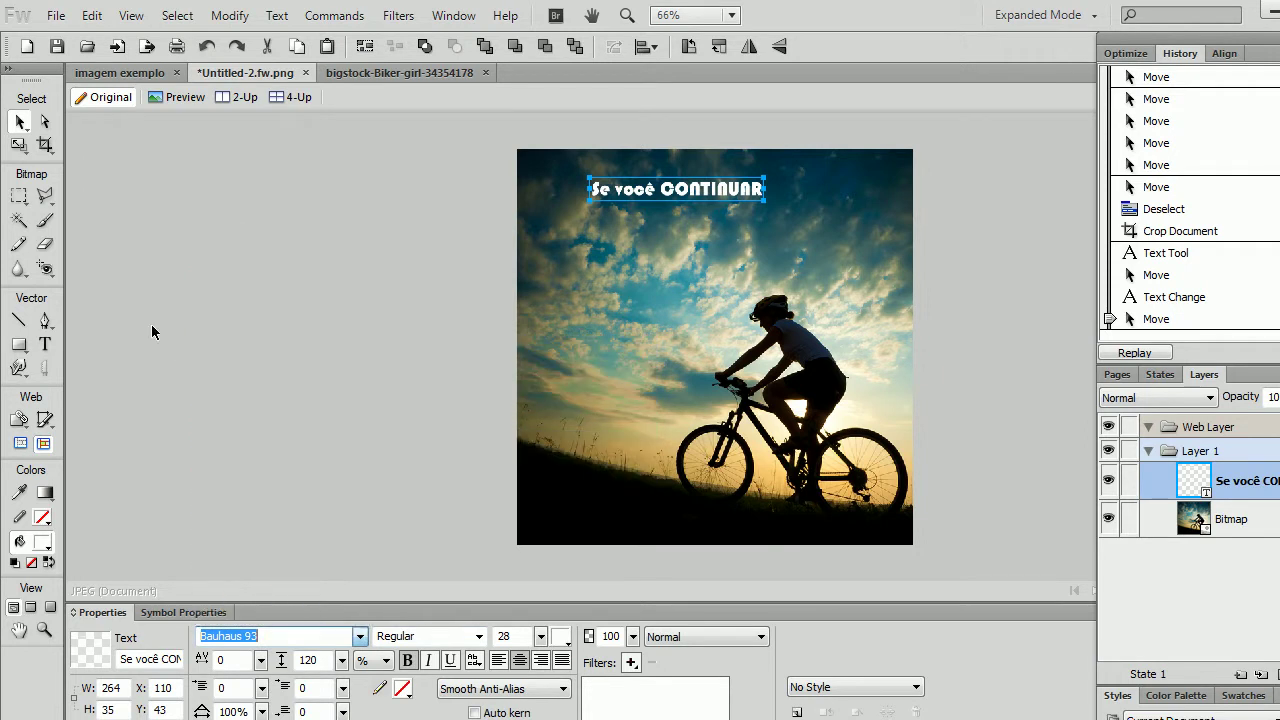
click(298, 372)
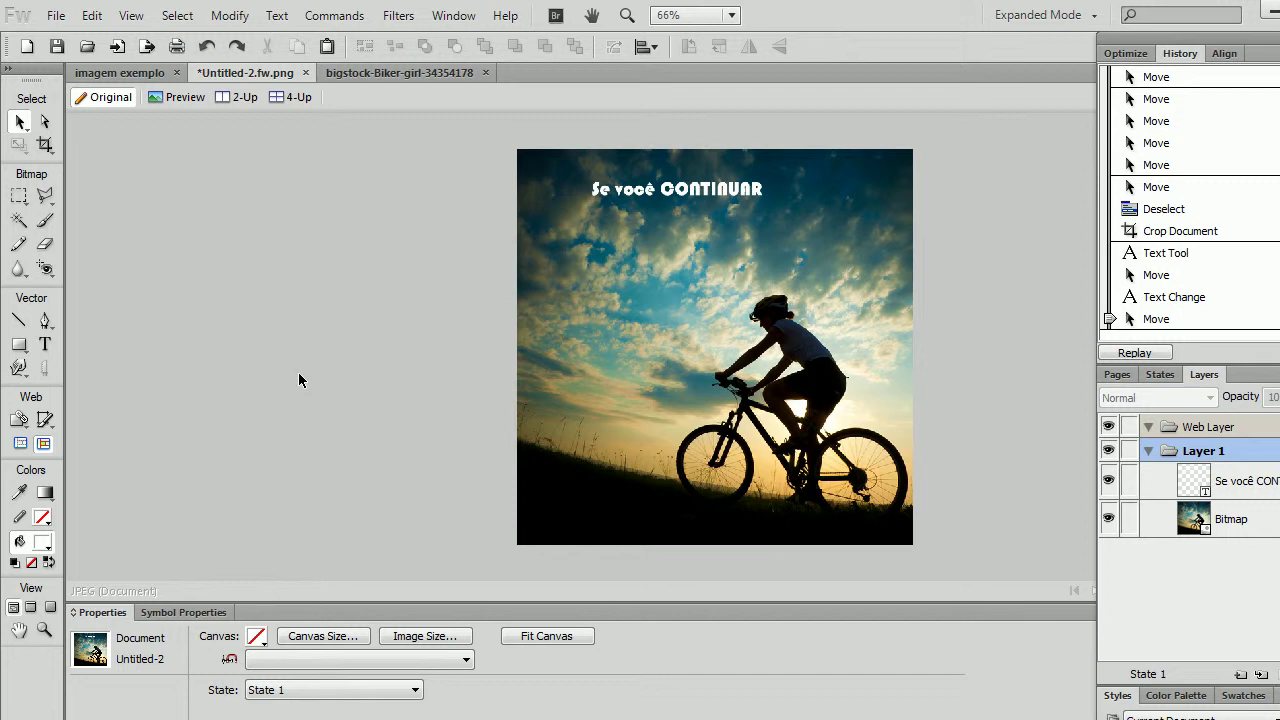
Set the "Se você CONTINUAR" text's font to Cooper Std and move it to about X 39, Y 45
click(650, 189)
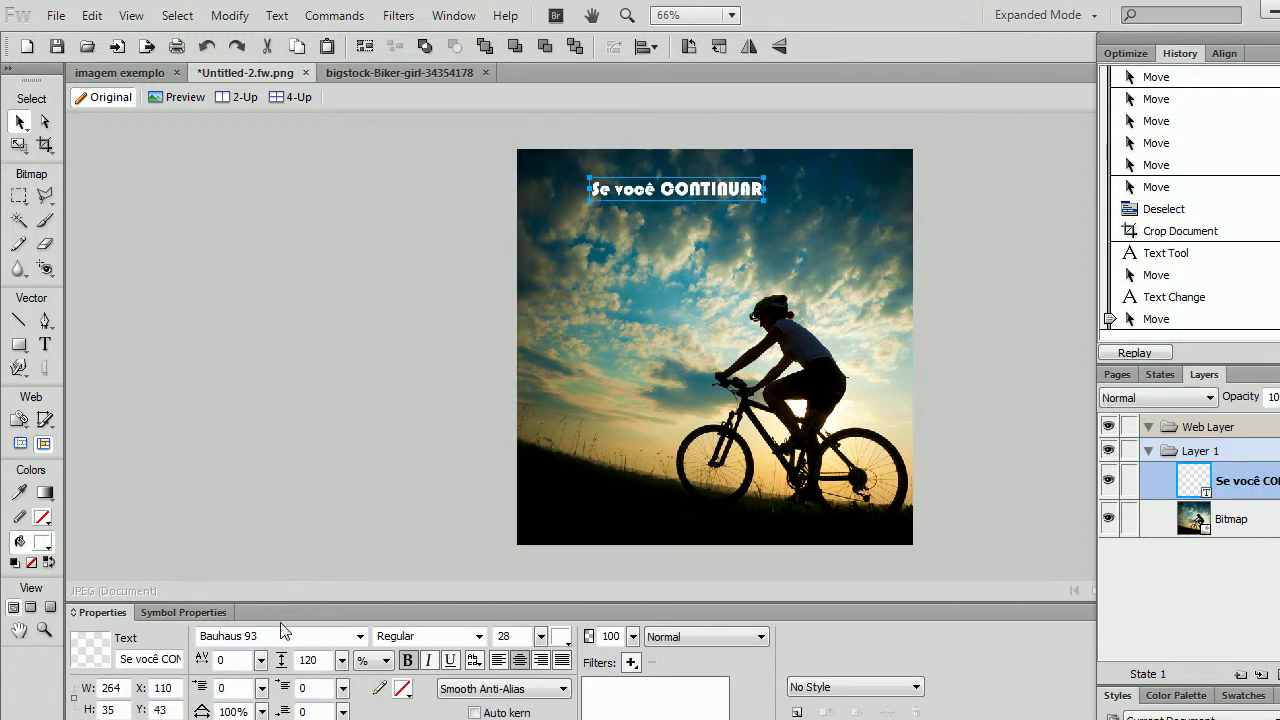
click(360, 637)
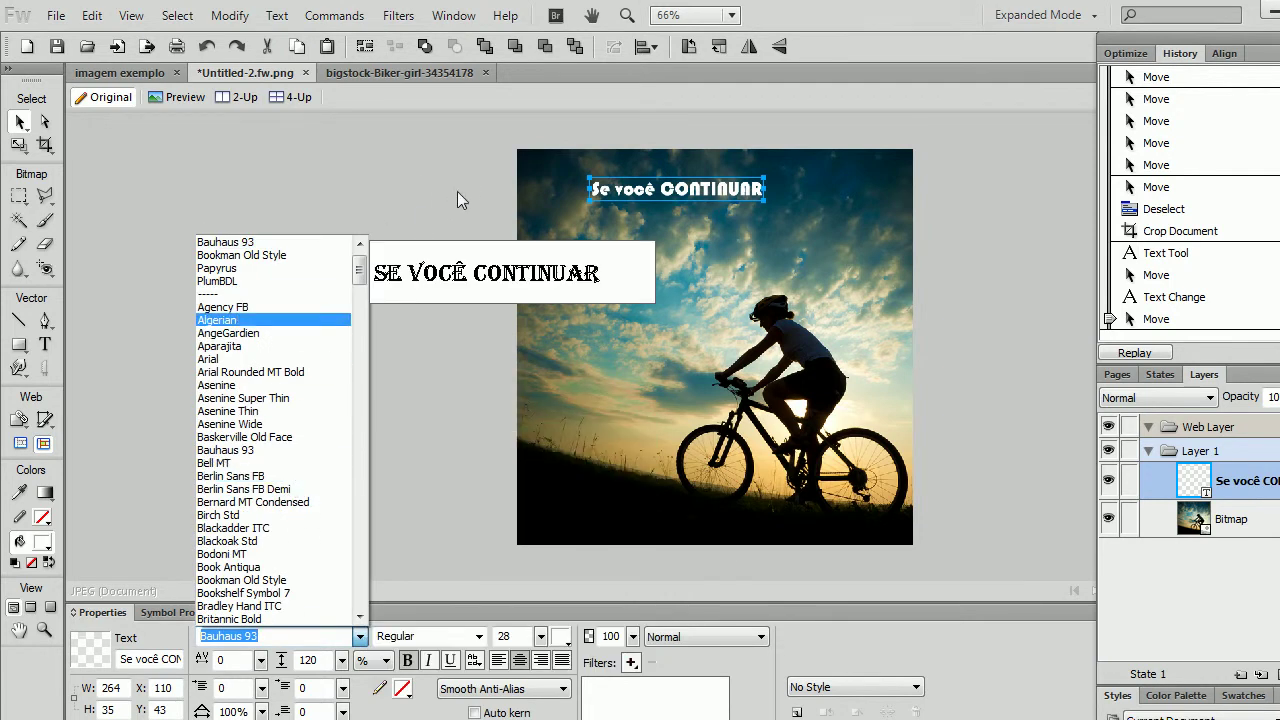
scroll(277, 420, down, 1)
scroll(277, 420, down, 3)
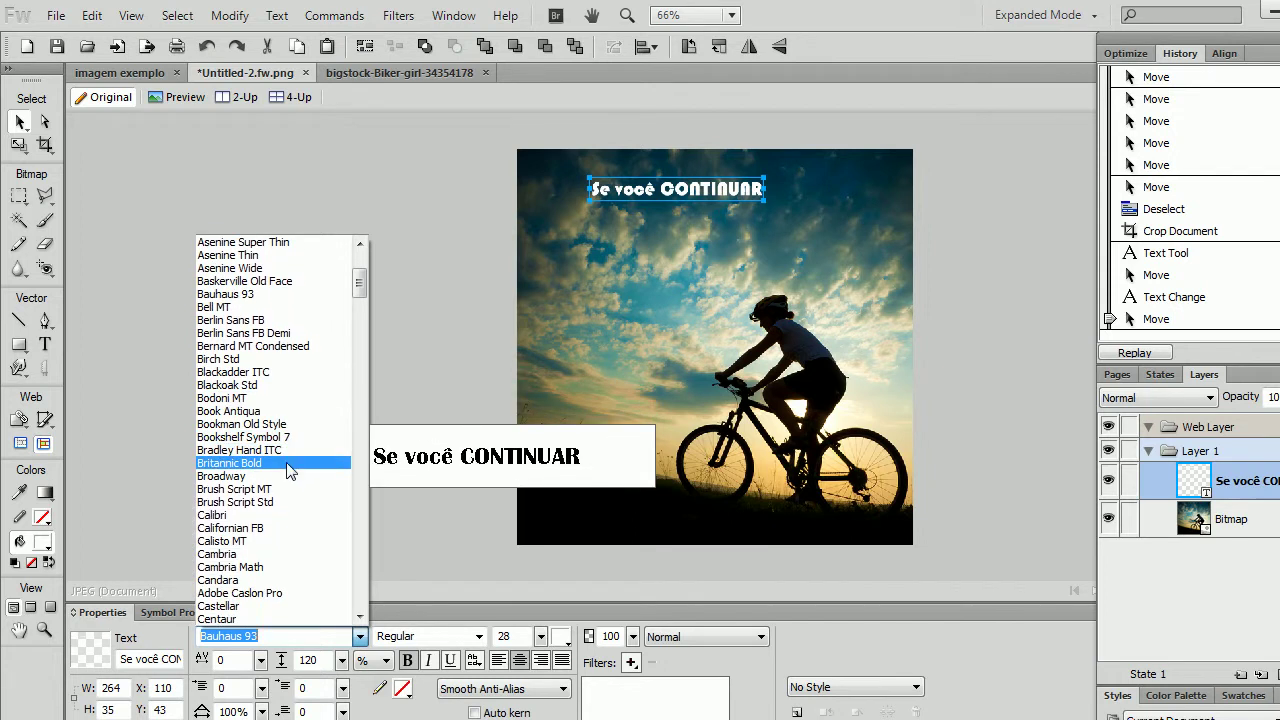
scroll(290, 485, down, 2)
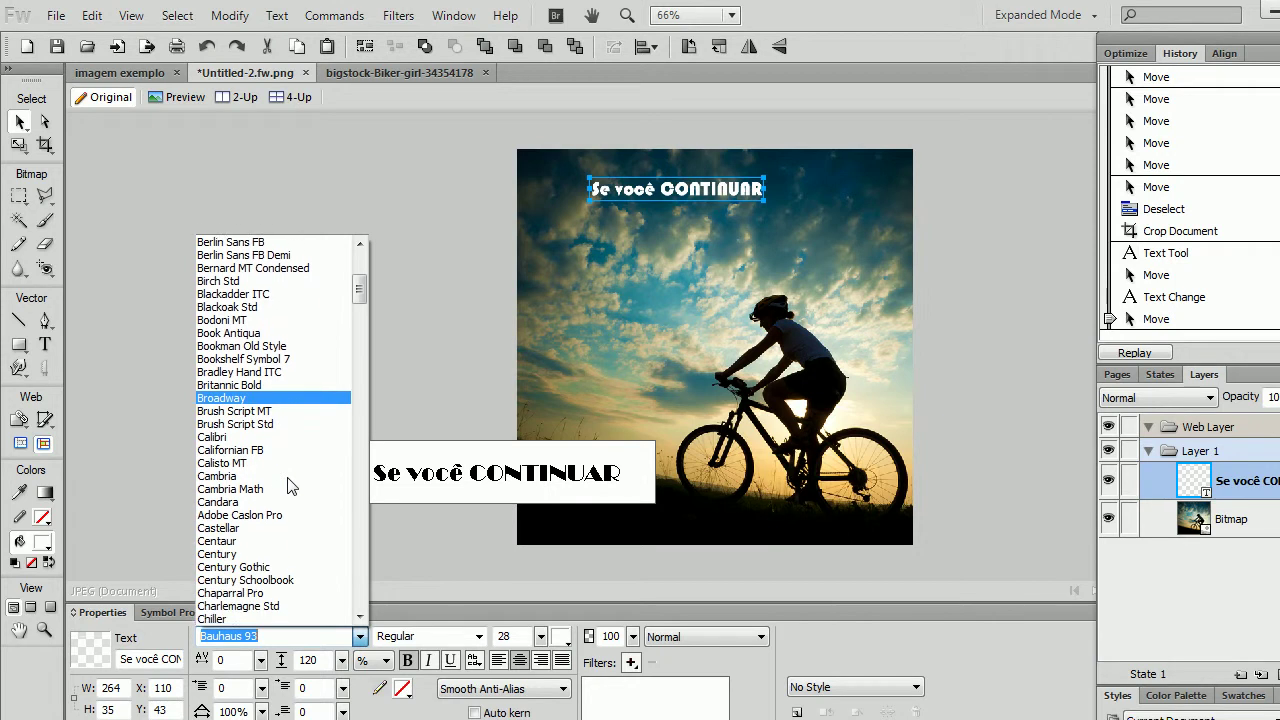
scroll(290, 485, down, 1)
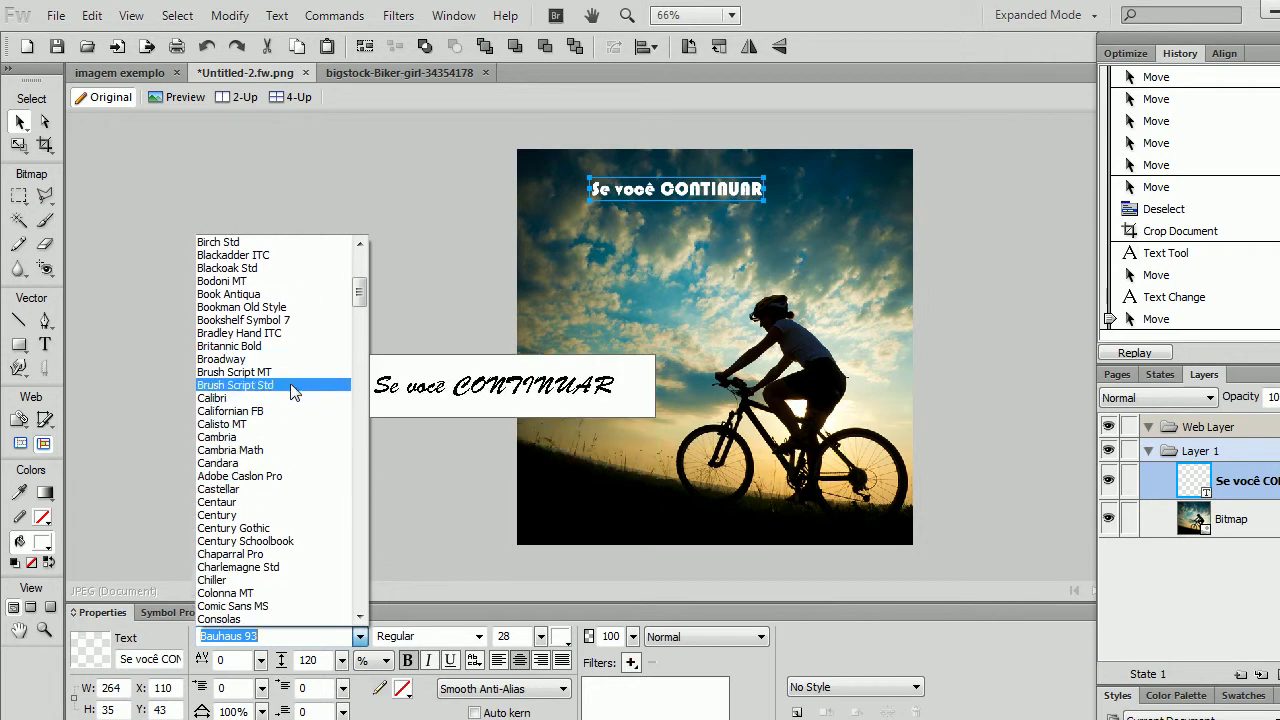
scroll(292, 397, up, 2)
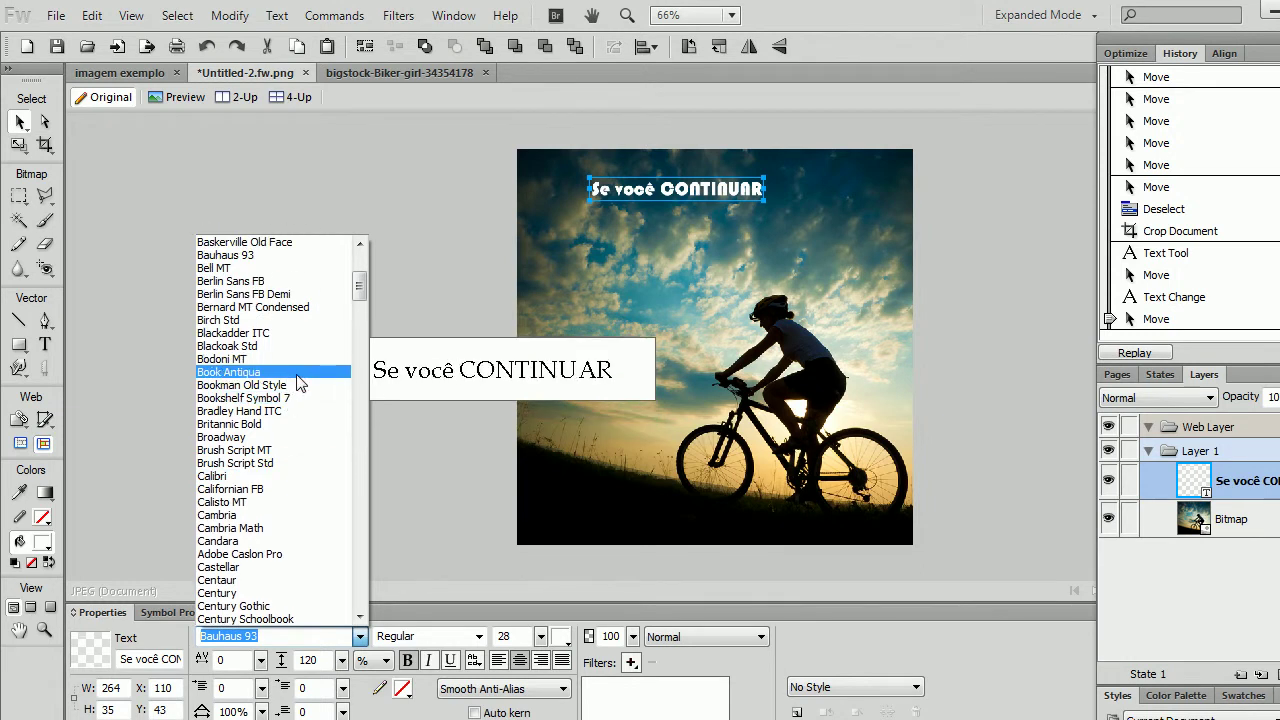
scroll(300, 405, down, 6)
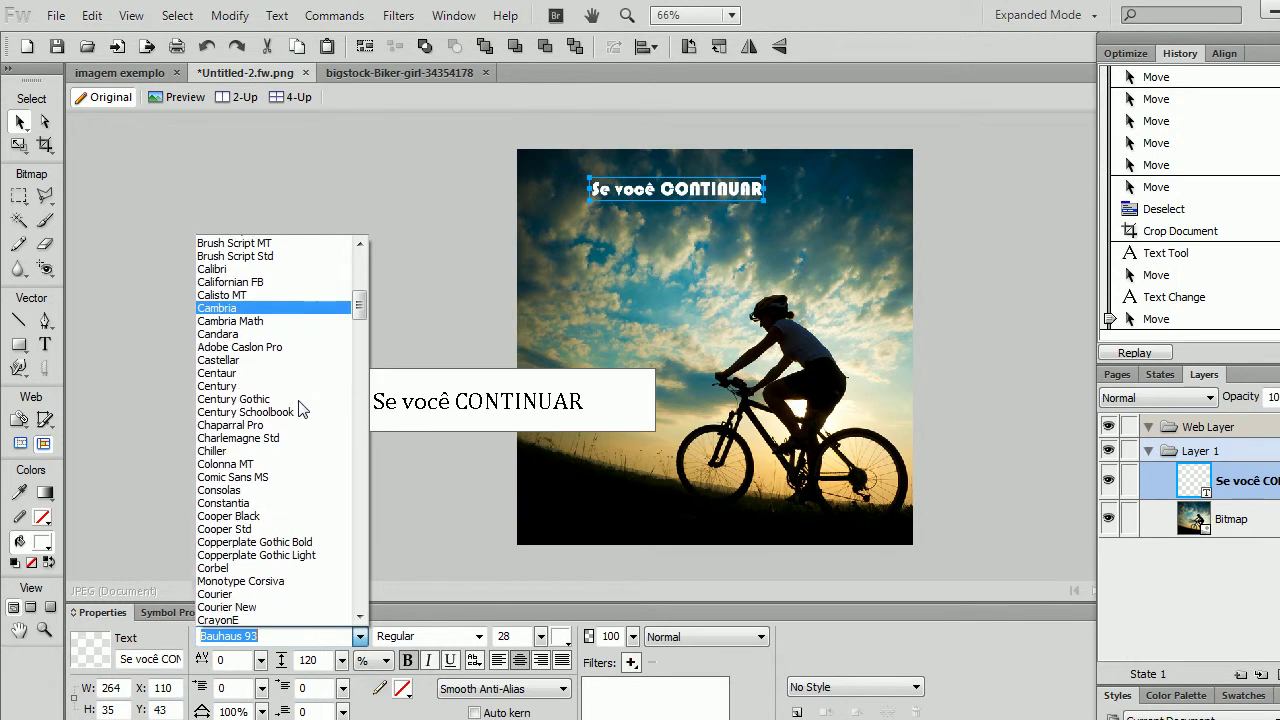
scroll(290, 432, down, 2)
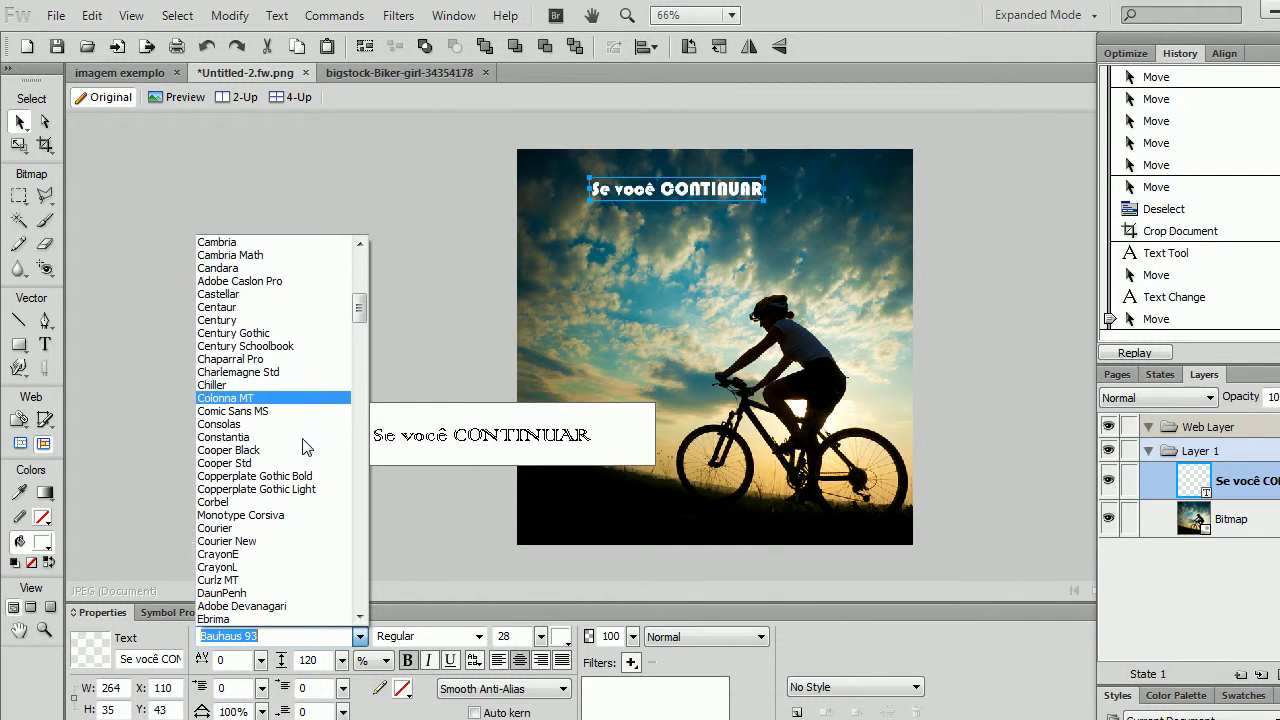
click(277, 425)
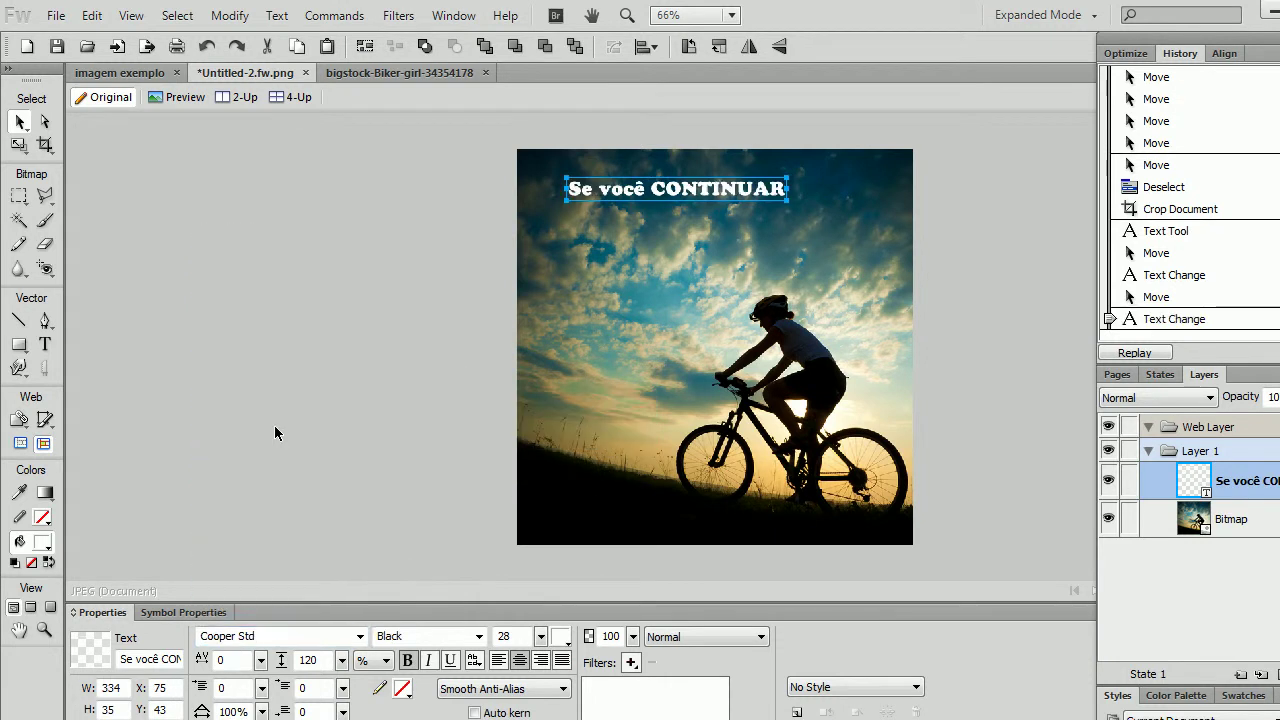
drag(675, 188, 666, 214)
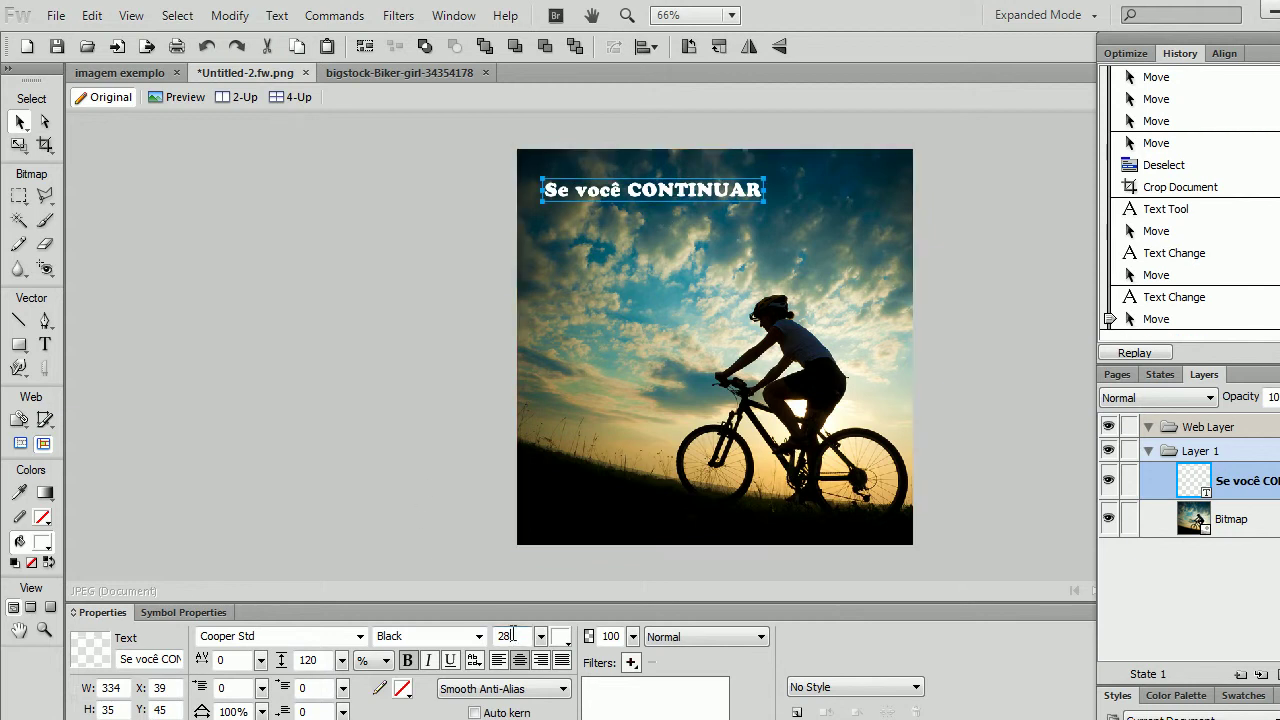
Try the "Se você CONTINUAR" text at size 38 and at size 52, moving it to about X 1, Y 34
drag(541, 640, 548, 628)
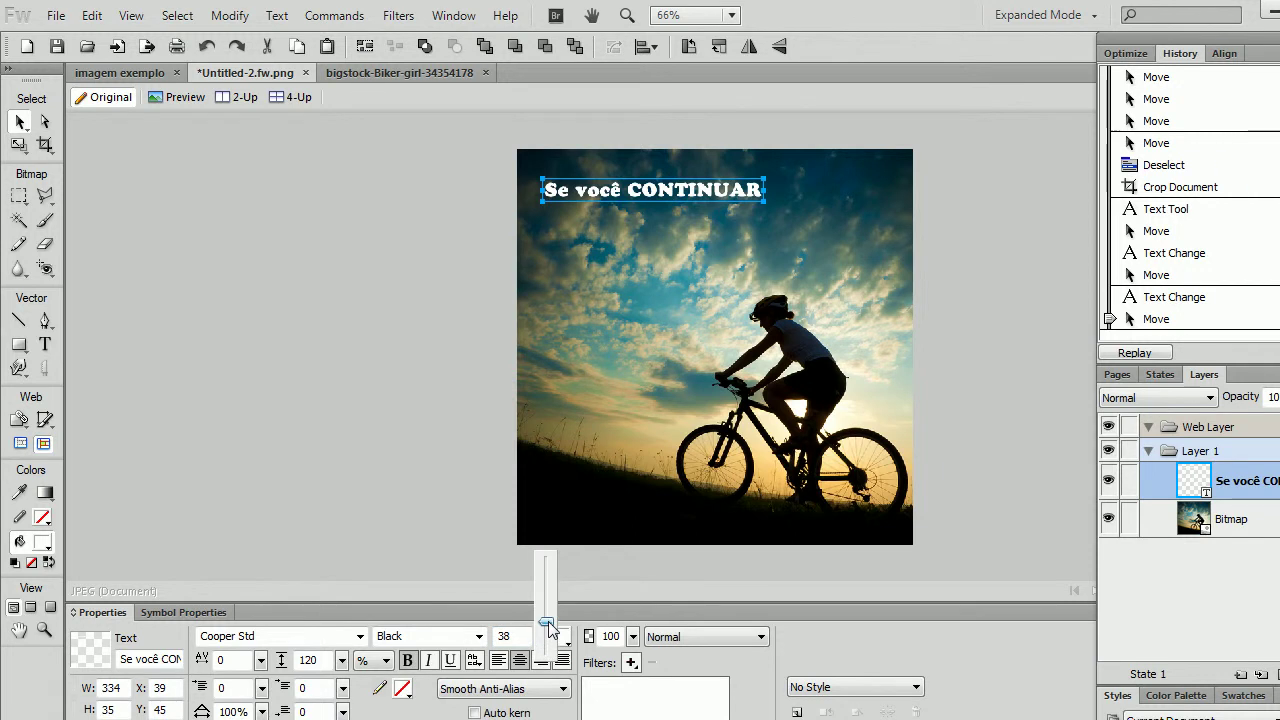
click(630, 192)
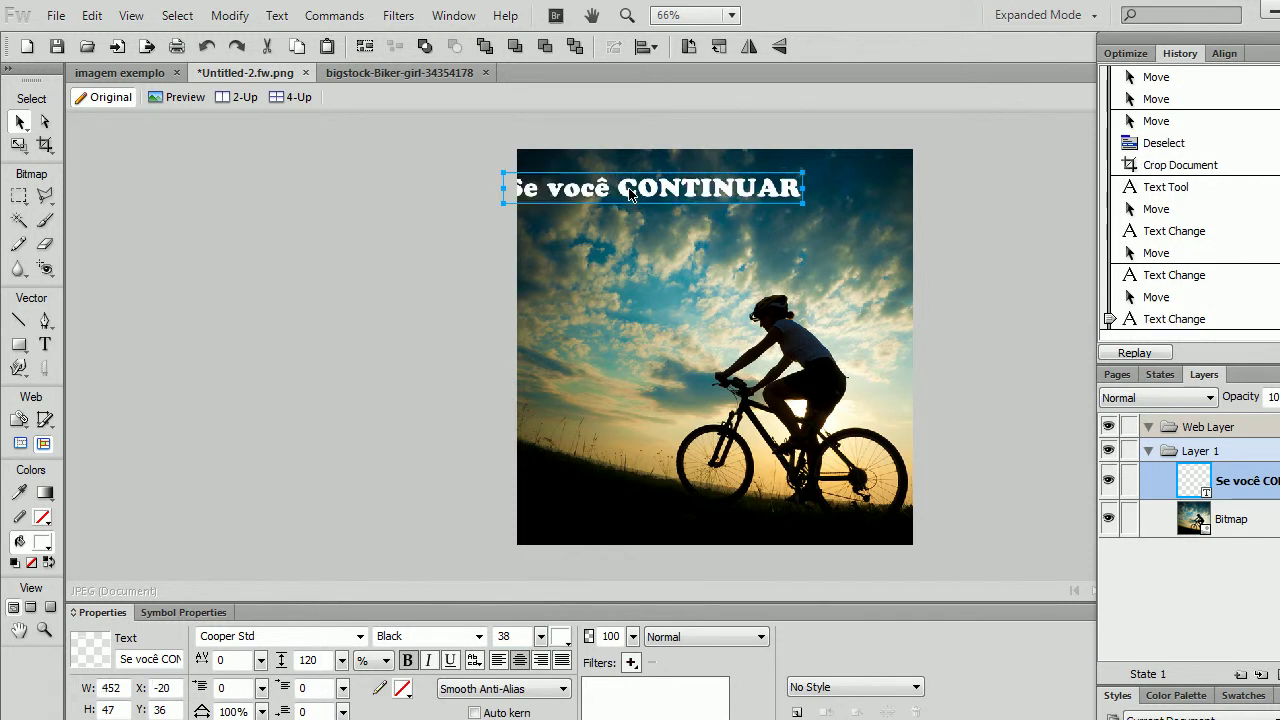
drag(630, 192, 664, 198)
drag(541, 636, 545, 625)
drag(649, 192, 697, 200)
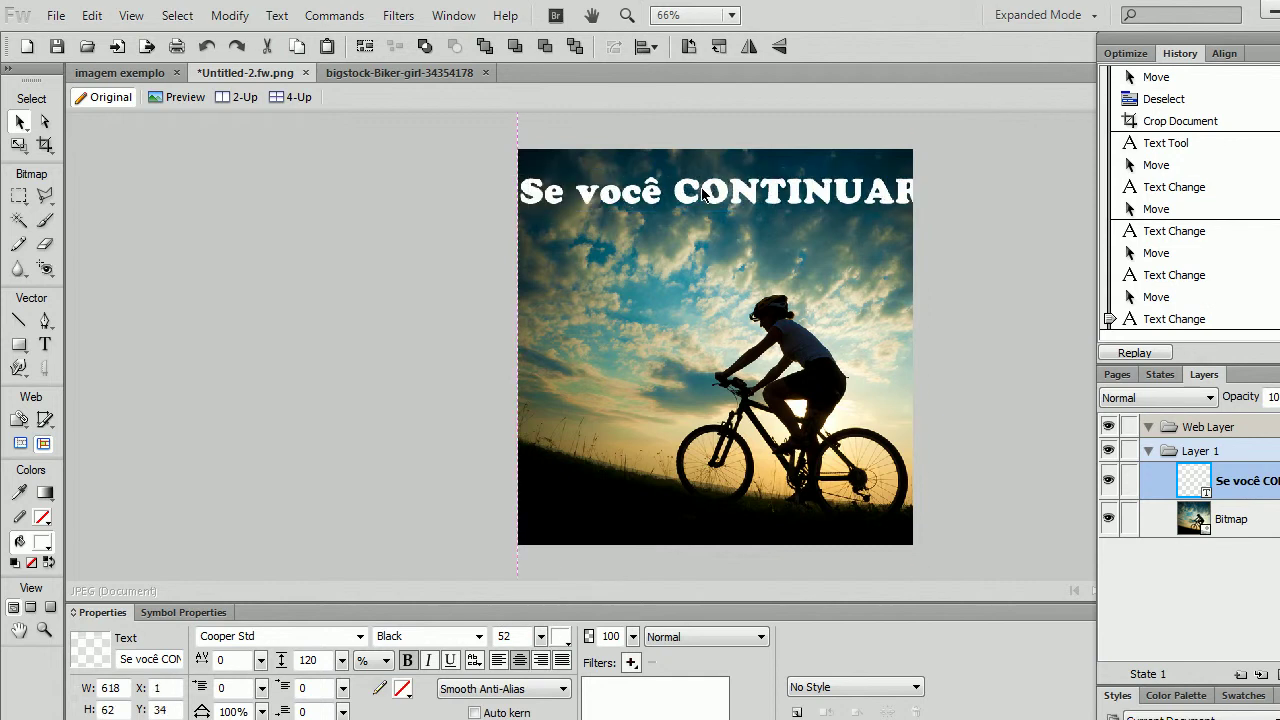
Set the "Se você CONTINUAR" text's size to 46 and move it to about X 28, Y 33
drag(540, 636, 541, 640)
drag(540, 639, 540, 642)
drag(761, 197, 754, 195)
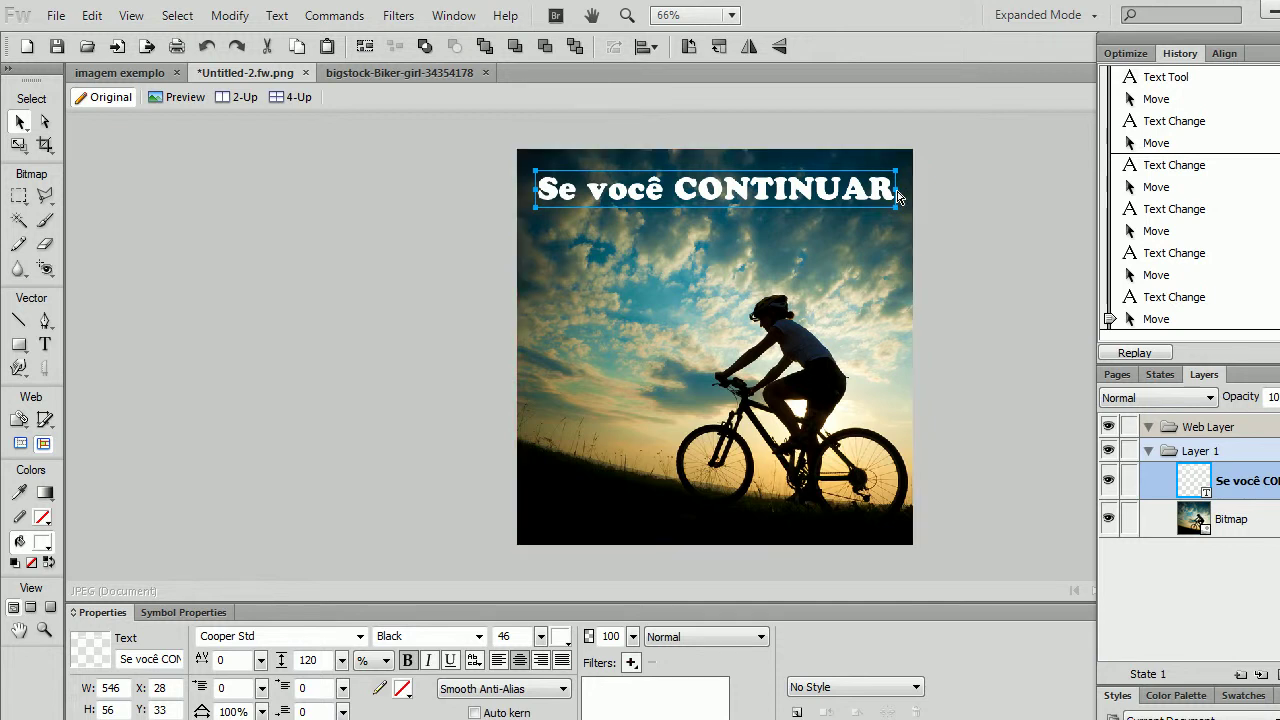
Widen the "Se você CONTINUAR" text box to 600 pixels across the image, compare the alignments and centre the text
drag(897, 196, 909, 196)
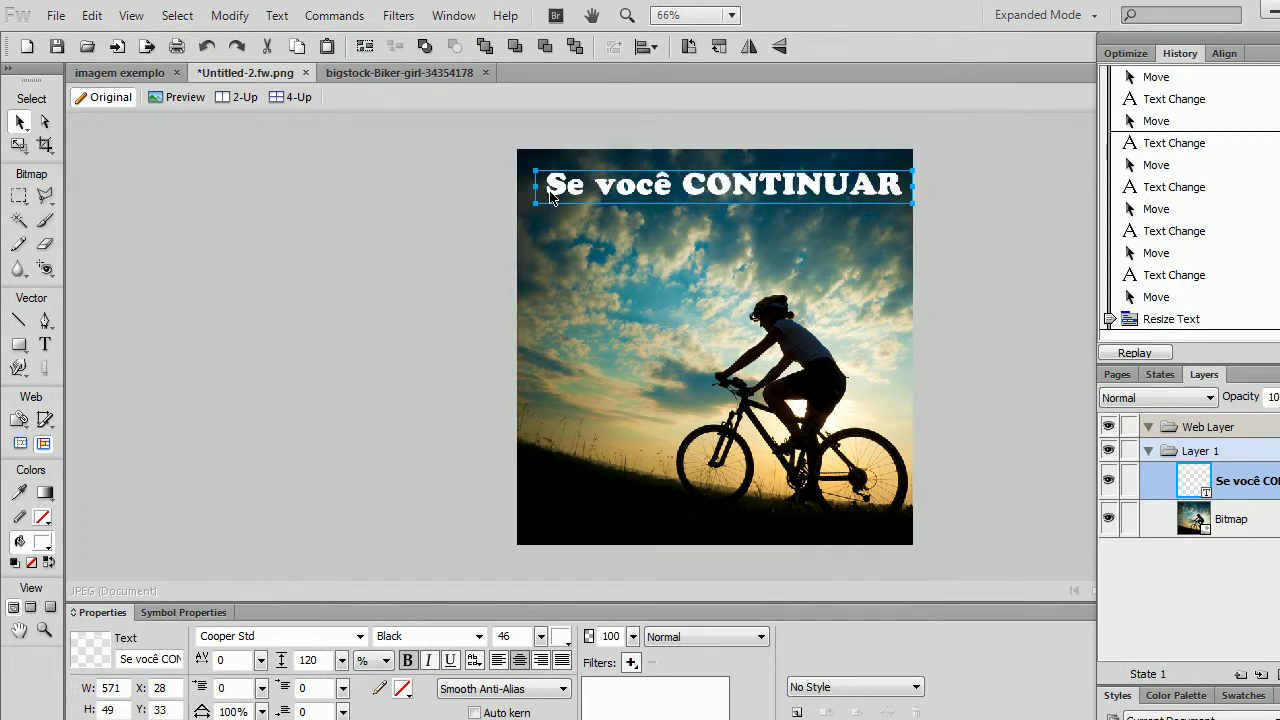
drag(537, 194, 519, 195)
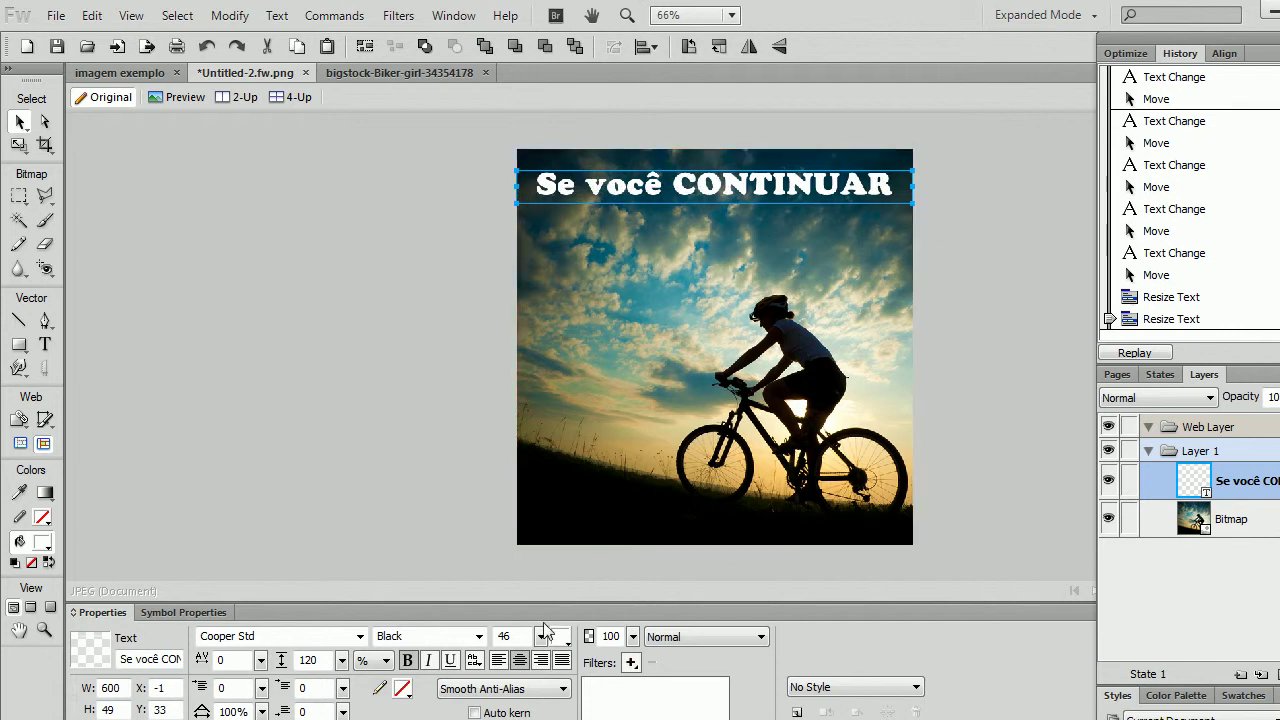
click(498, 661)
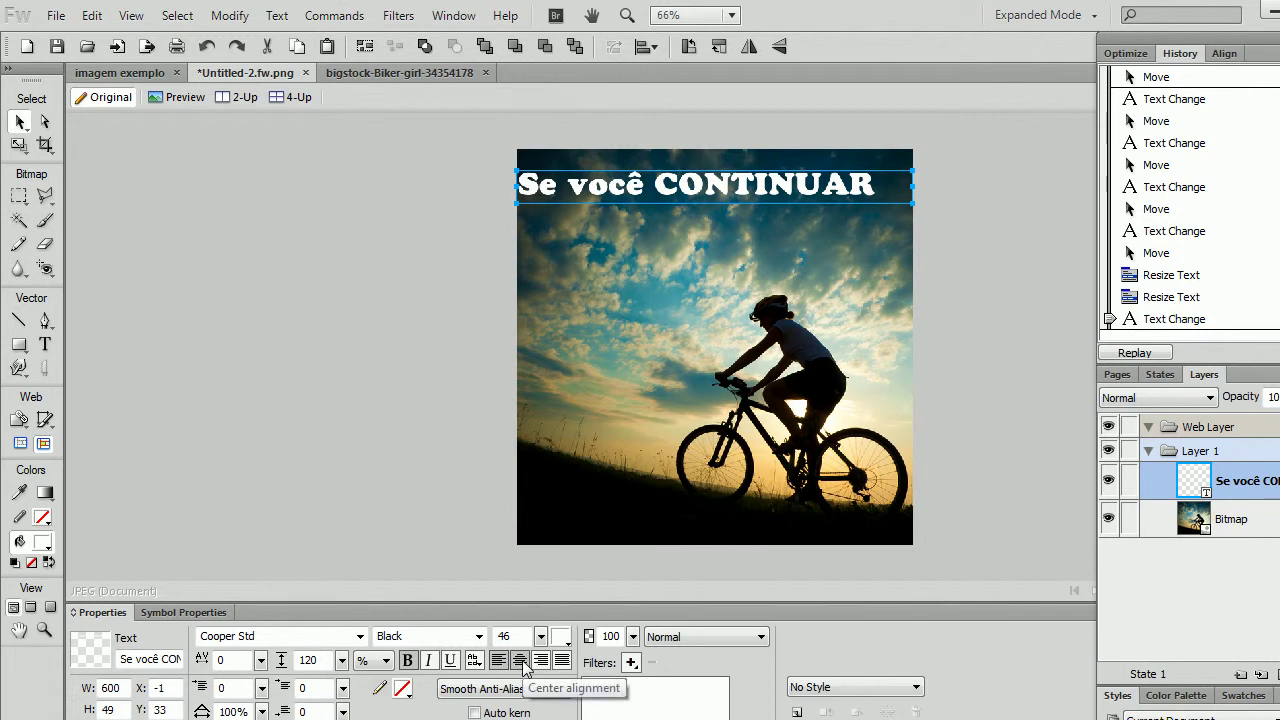
click(520, 661)
click(541, 661)
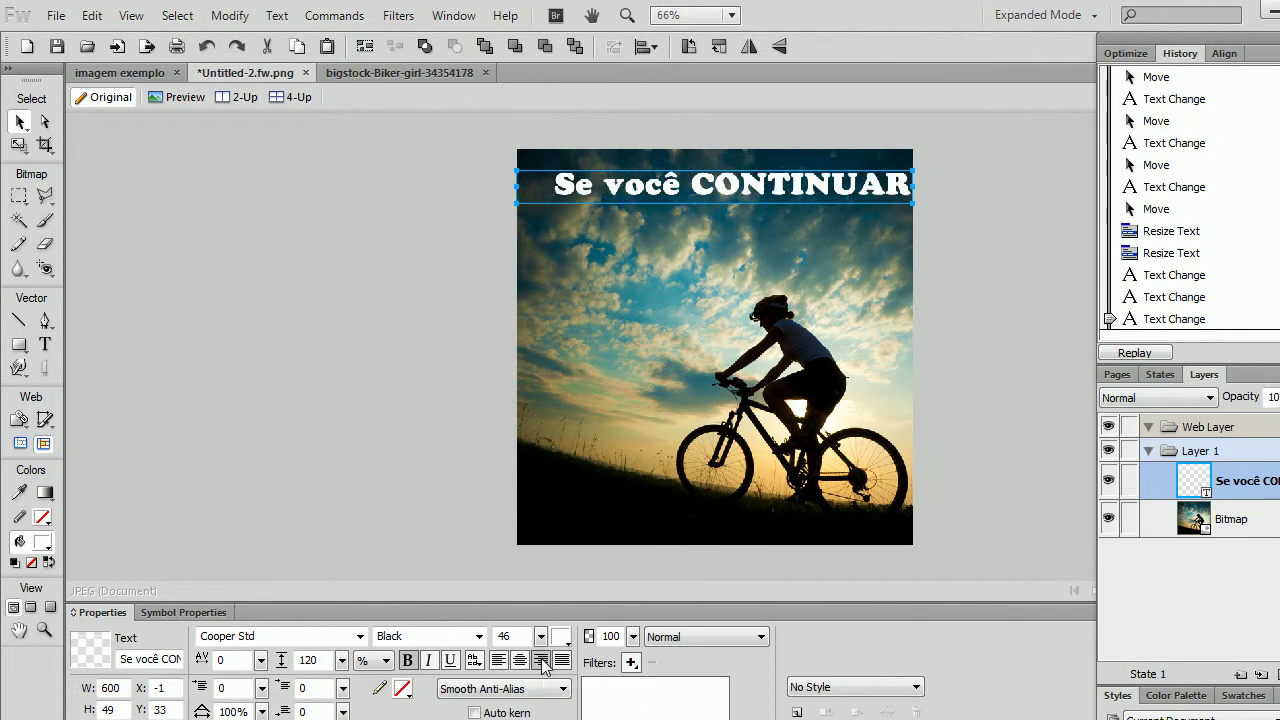
click(520, 664)
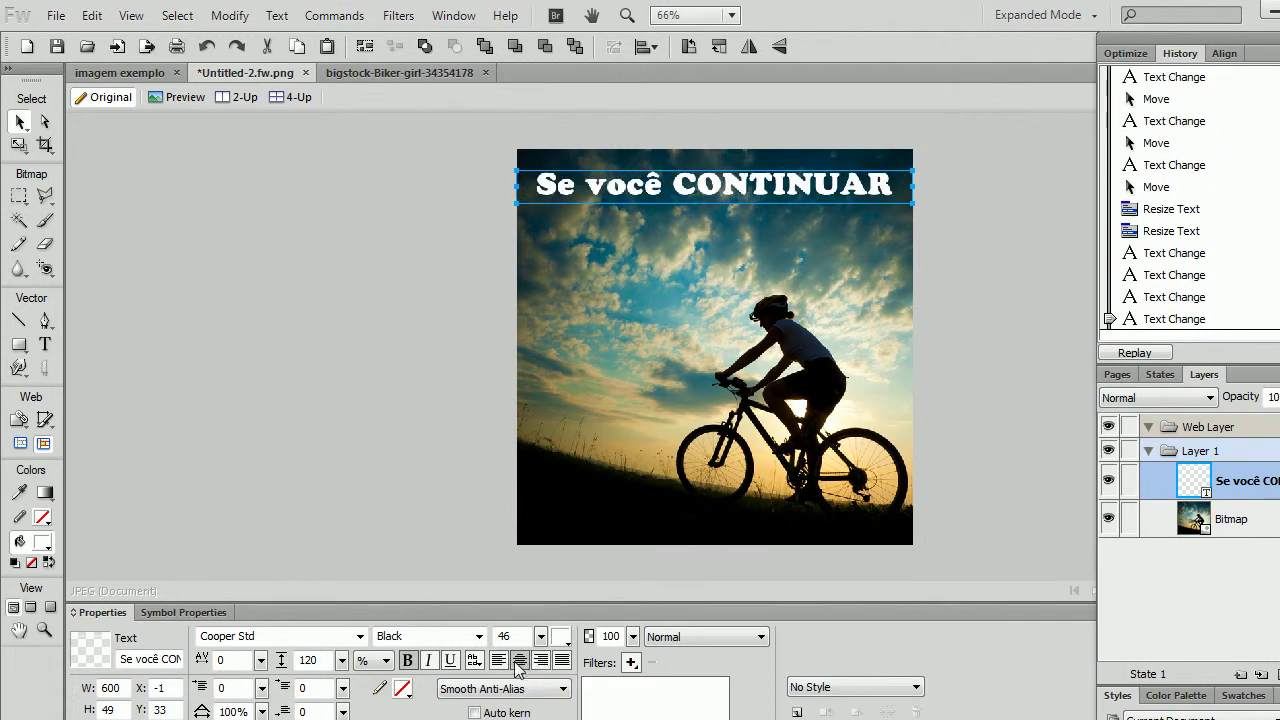
Change the "Se você CONTINUAR" text's font to Broadway and check how it looks on the image
click(360, 636)
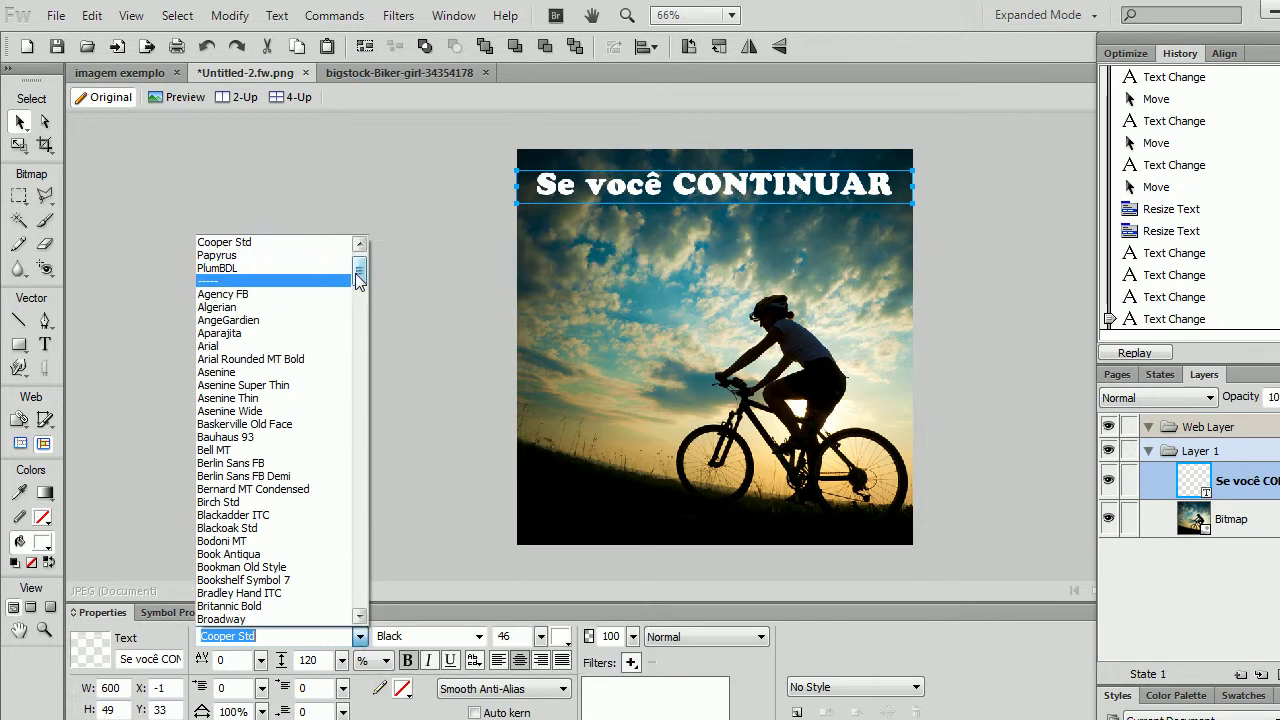
scroll(330, 295, down, 3)
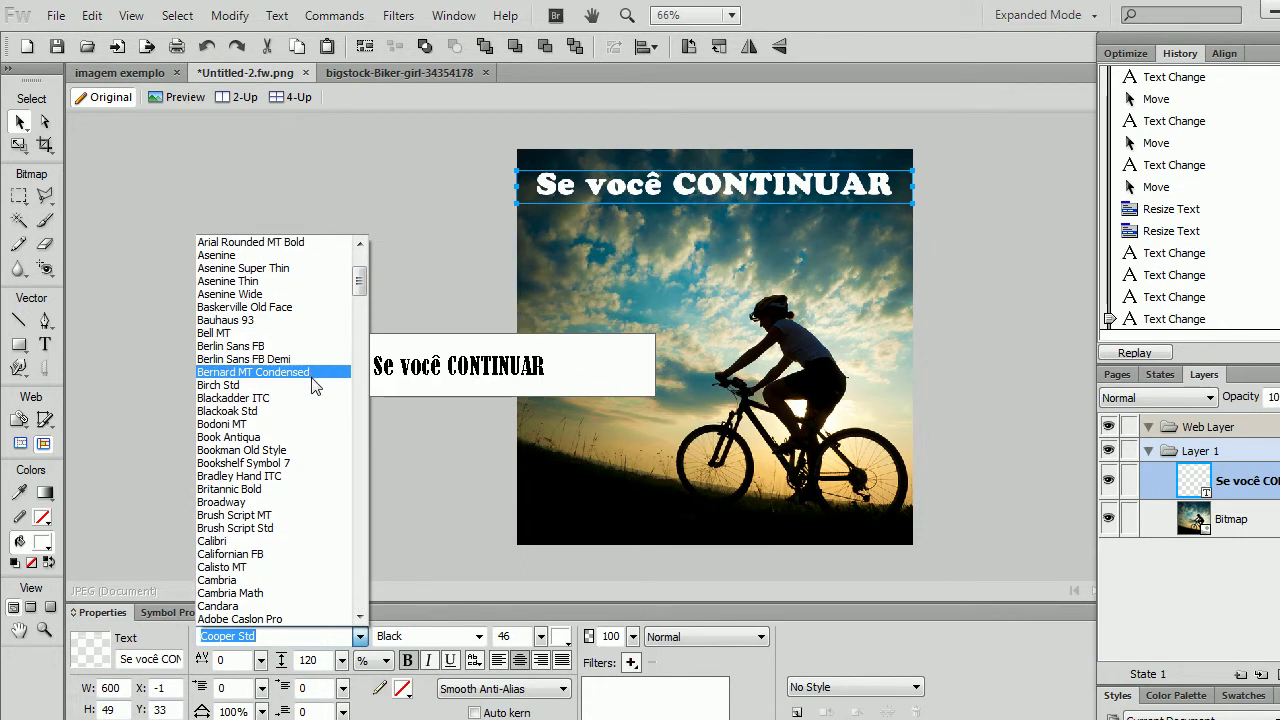
click(327, 508)
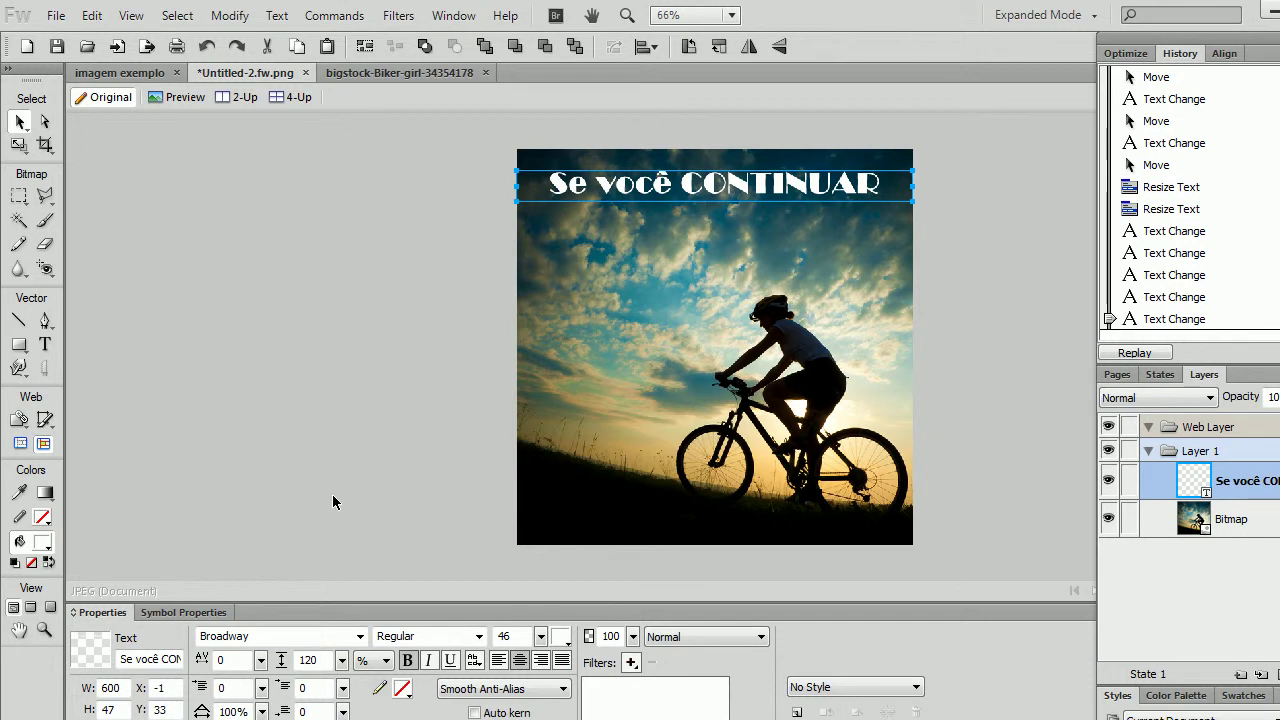
click(410, 301)
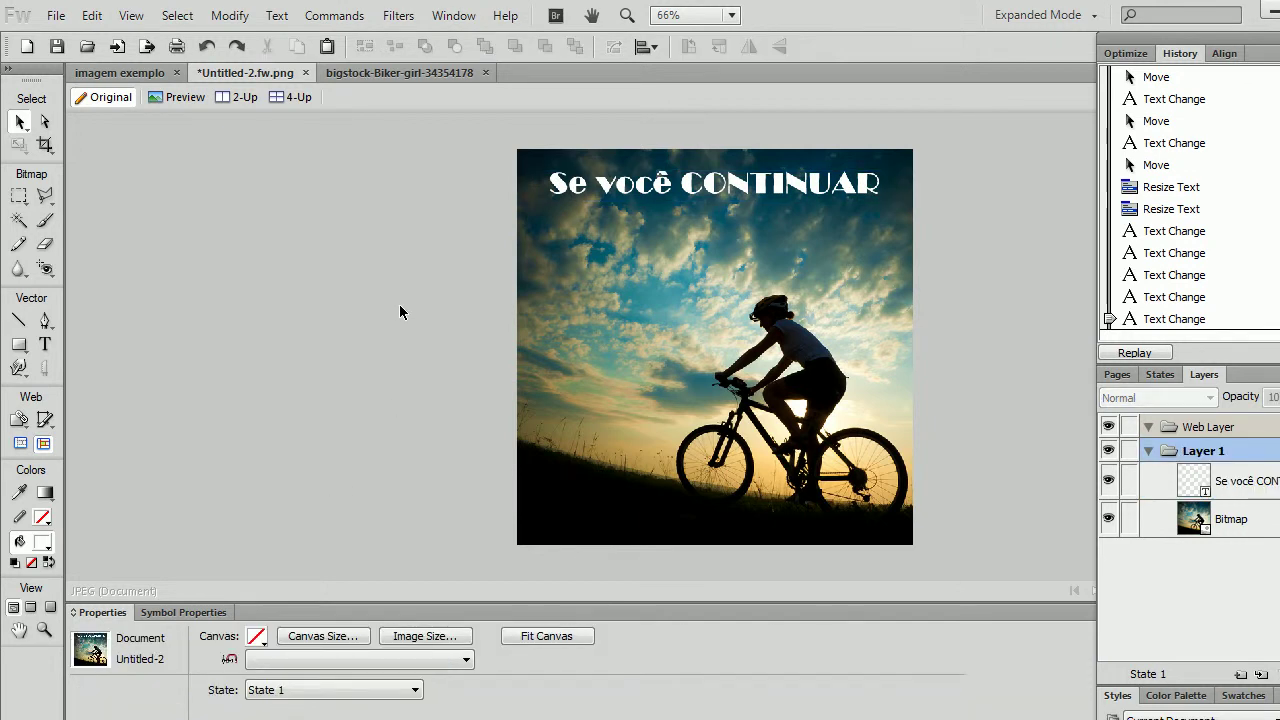
click(690, 186)
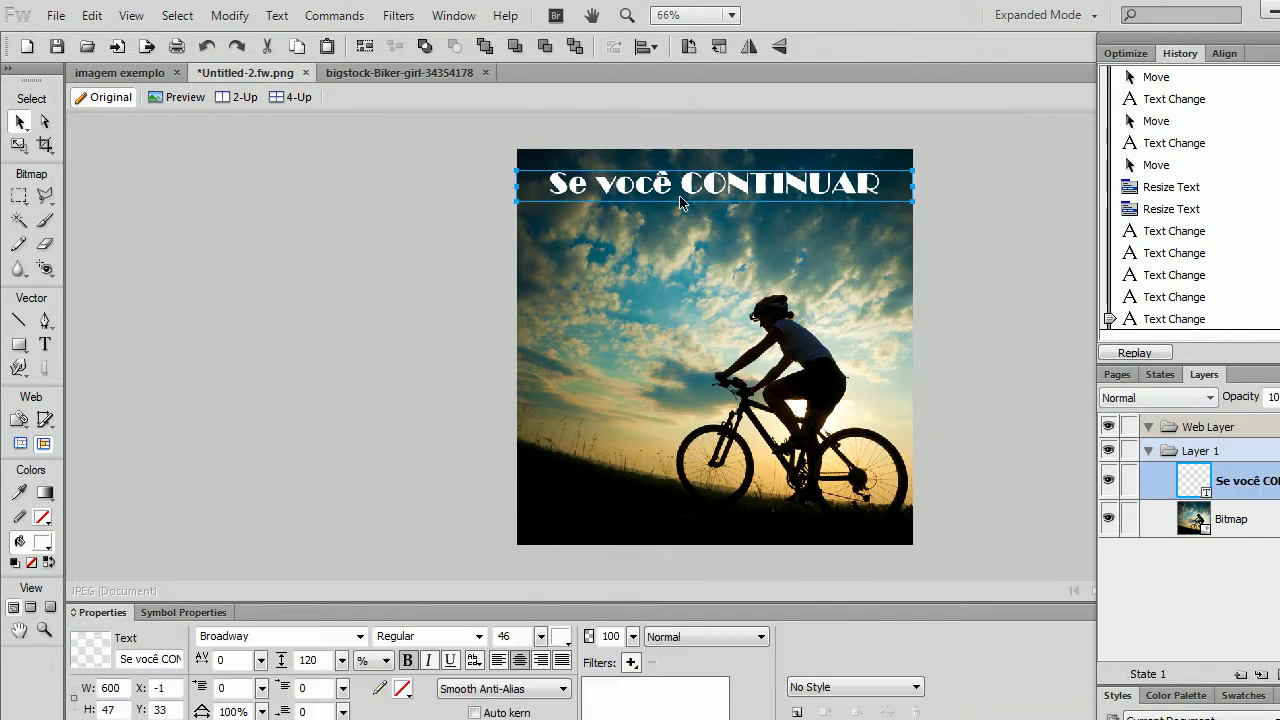
click(421, 276)
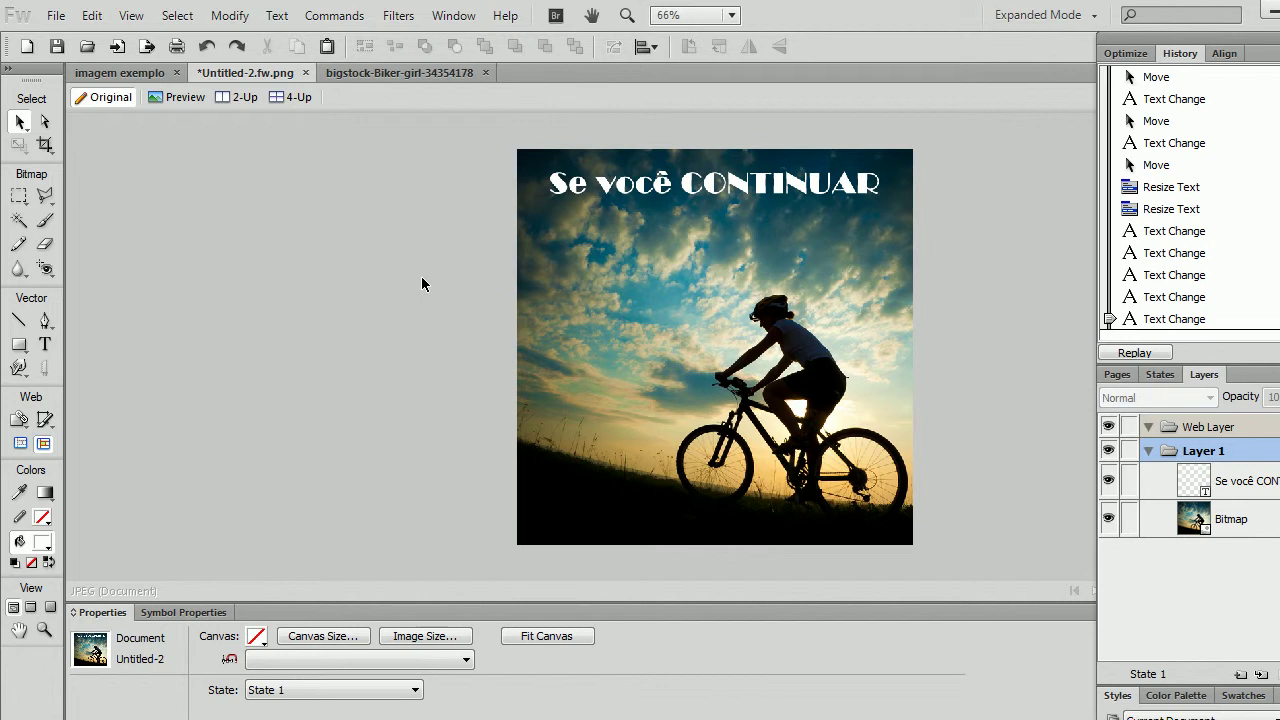
click(632, 185)
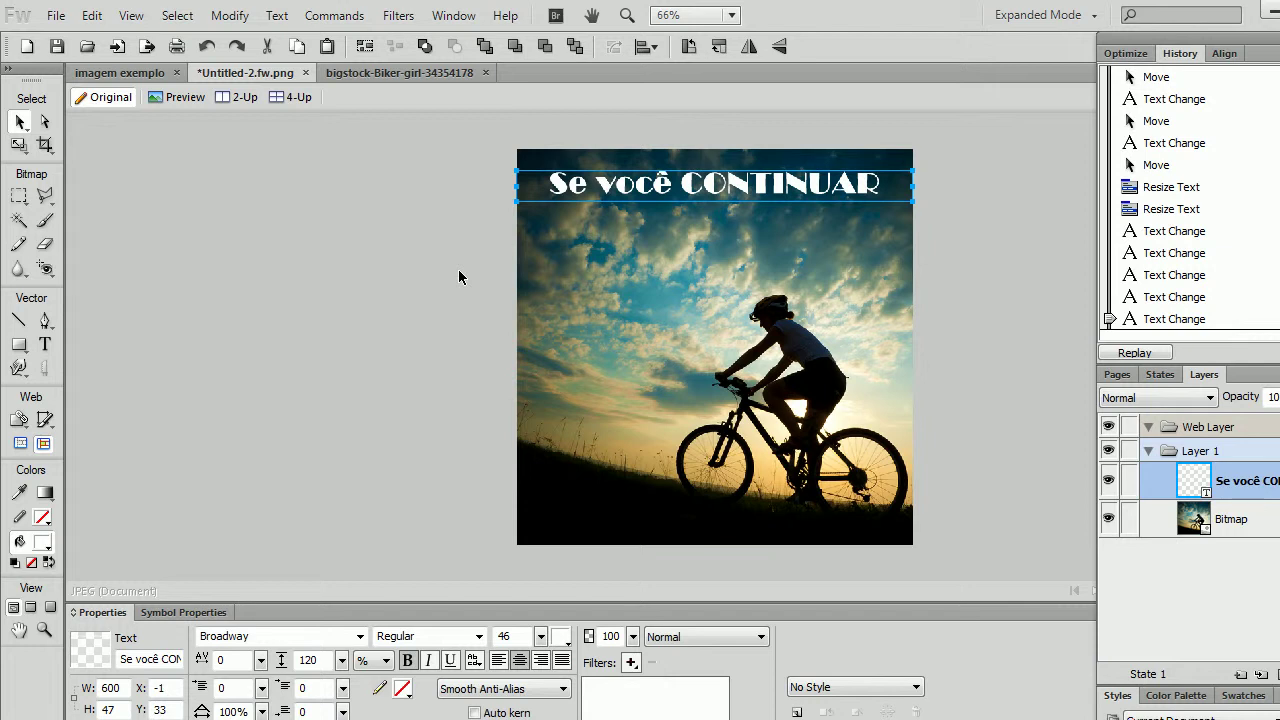
Following the example poster, add the text "Você não vai se arrepender" below the first line on the biker image
click(120, 72)
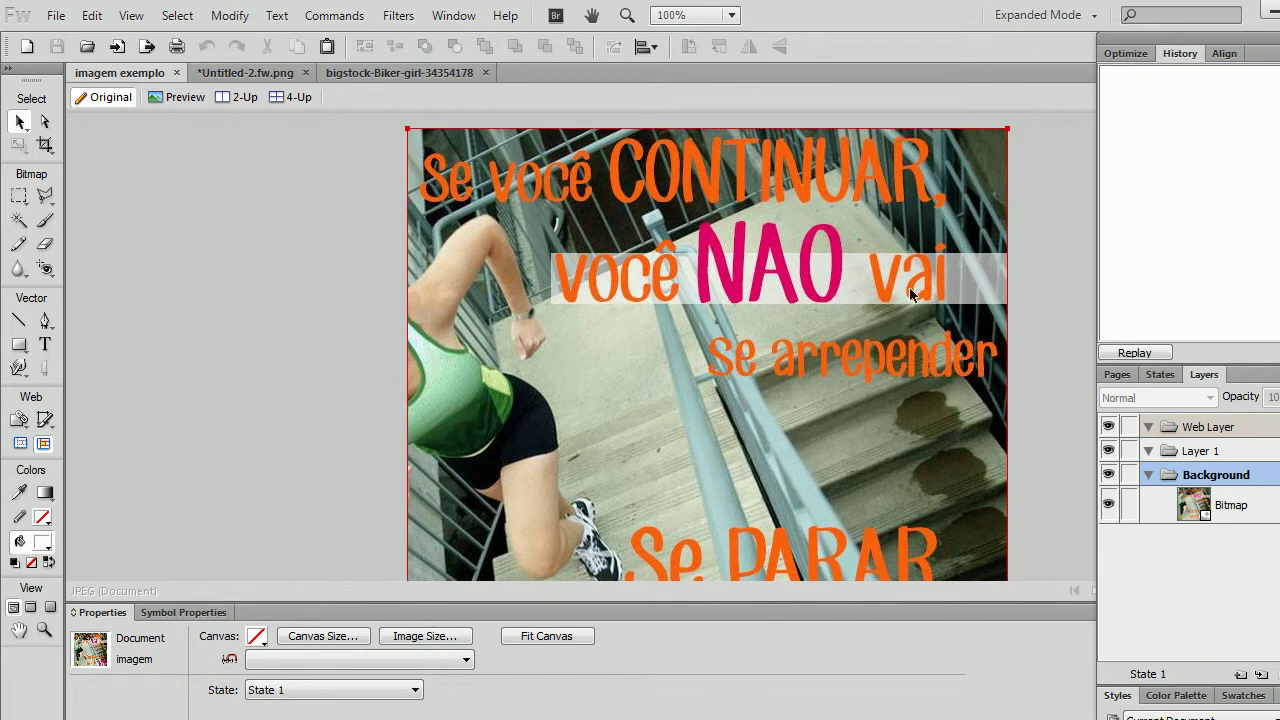
click(245, 72)
click(45, 344)
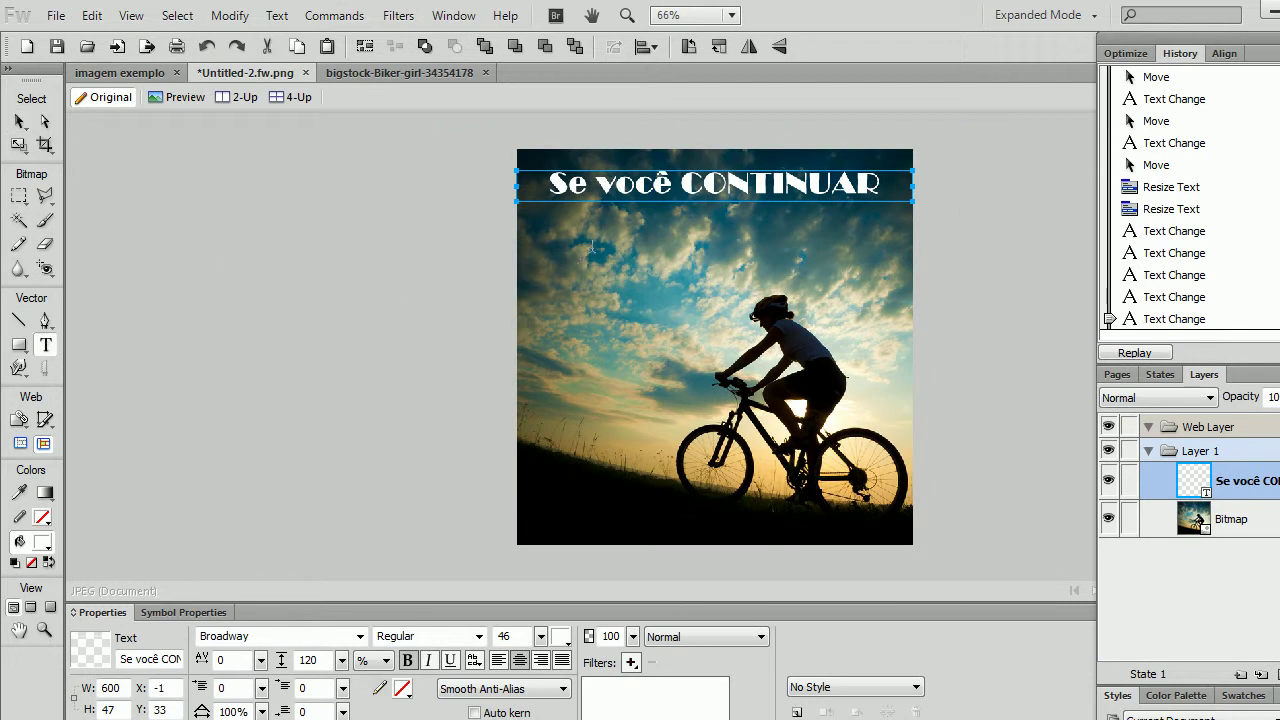
click(555, 258)
text(VOC)
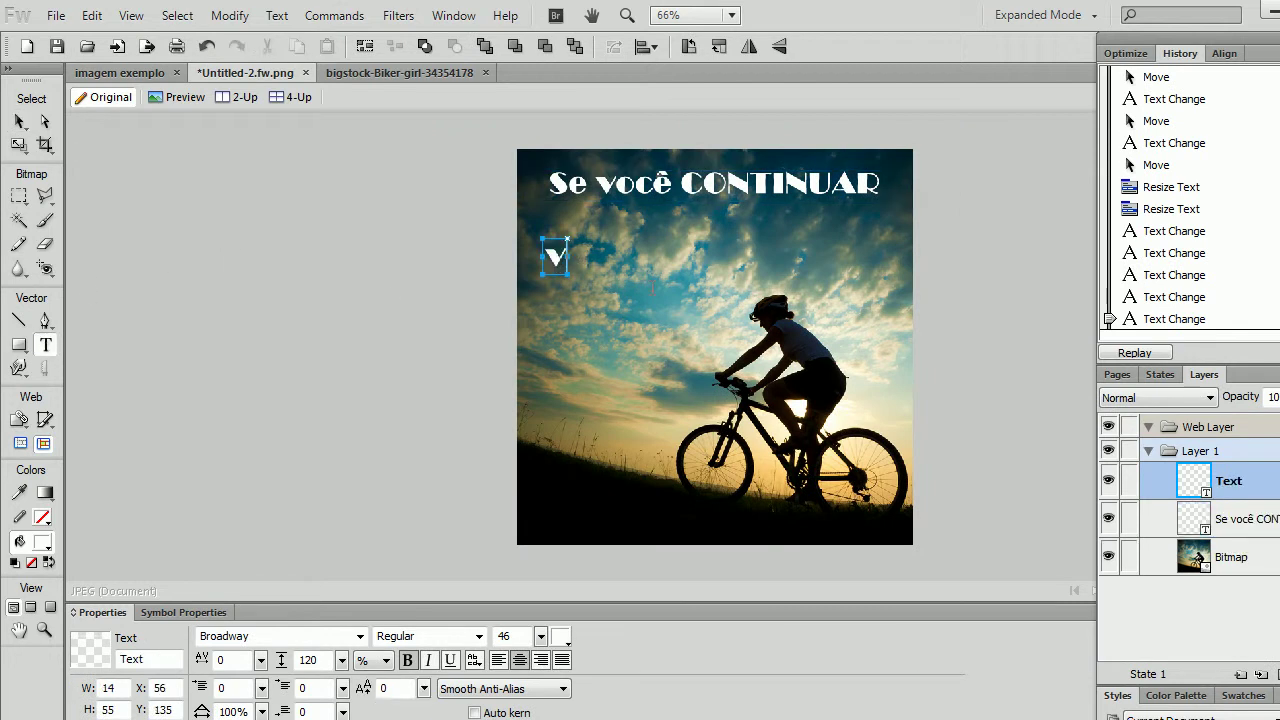
key(BackSpace)
key(BackSpace)
key(Caps_Lock)
text(ocê n)
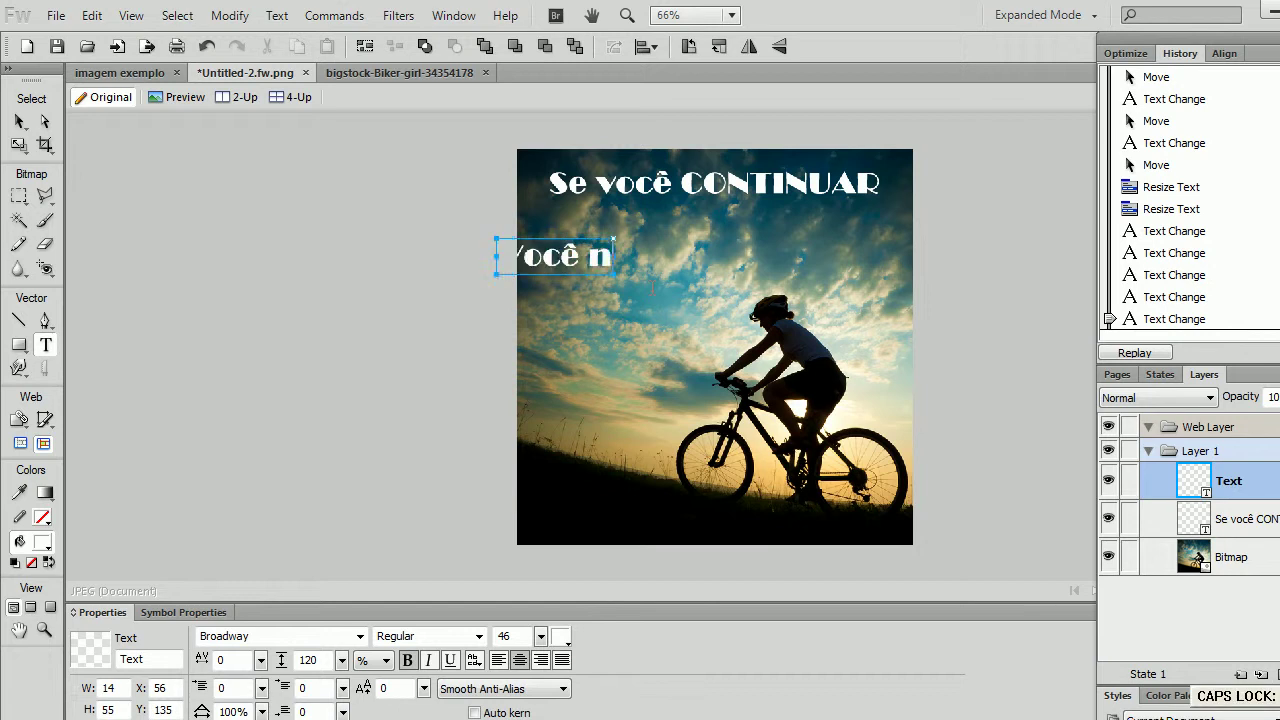
text(ão vai se)
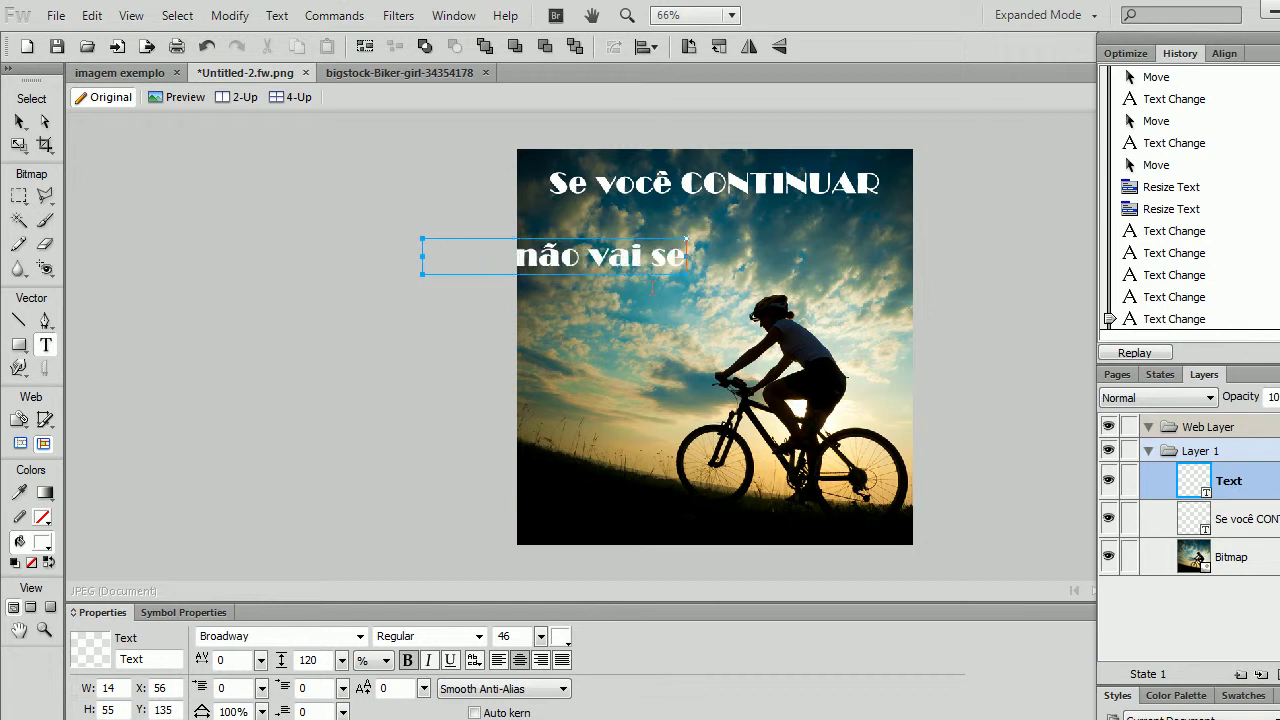
text( arrepender)
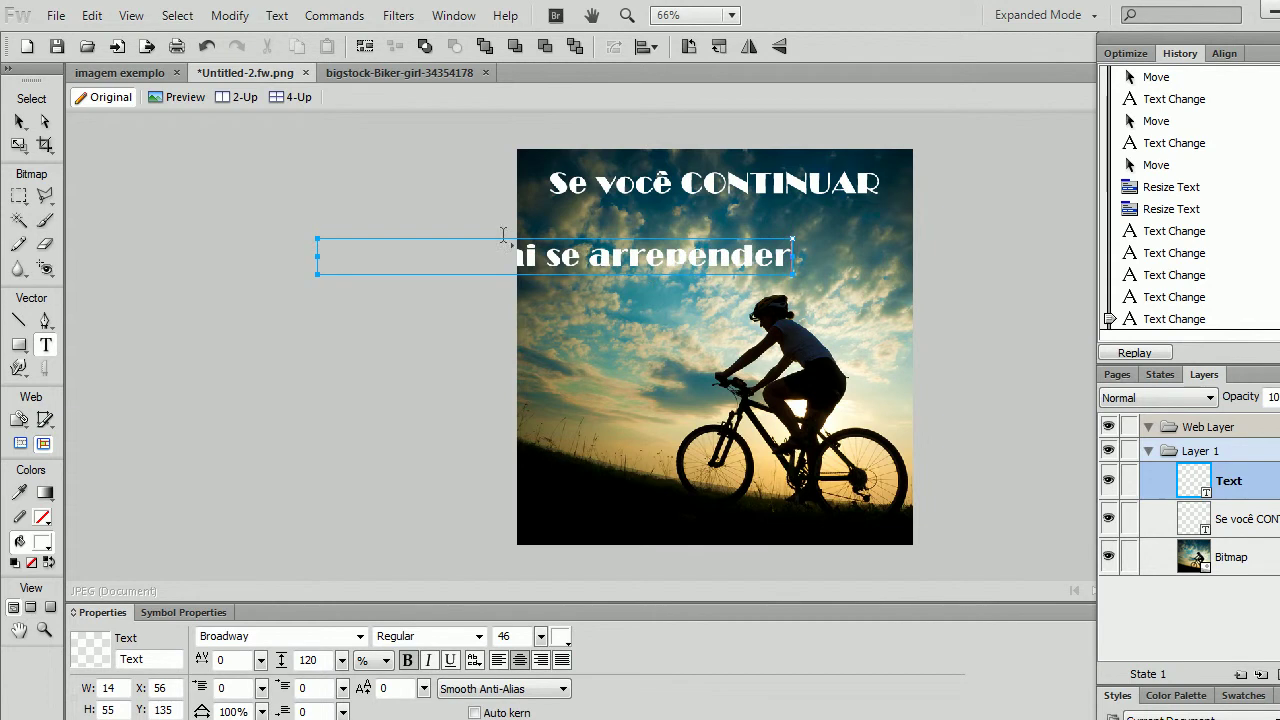
Move the "Você não vai se arrepender" text under the first line, flush with the image's left edge at X 0, Y 103
click(19, 121)
drag(563, 266, 731, 252)
mouse_move(634, 253)
mouse_down()
mouse_move(702, 236)
mouse_move(614, 262)
mouse_up()
mouse_move(785, 262)
mouse_down()
mouse_move(705, 262)
mouse_move(853, 250)
mouse_move(787, 263)
mouse_move(800, 241)
mouse_move(800, 264)
mouse_move(822, 260)
mouse_move(776, 267)
mouse_up()
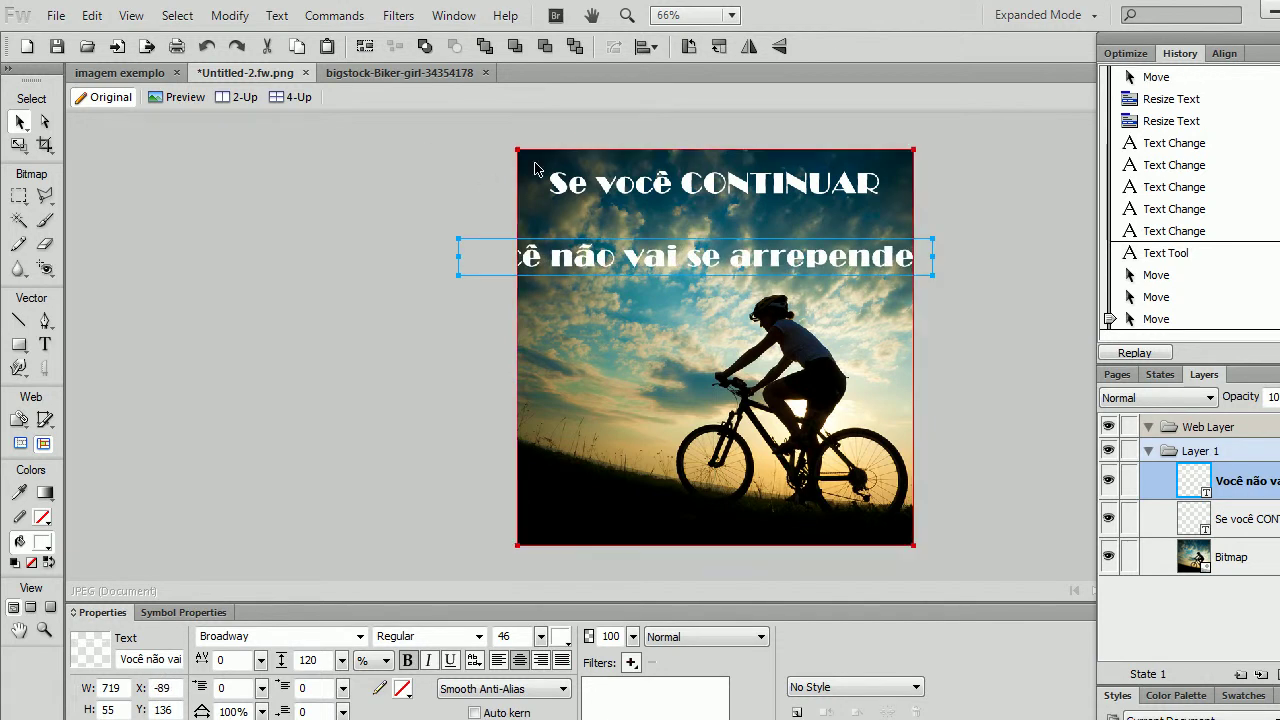
click(528, 203)
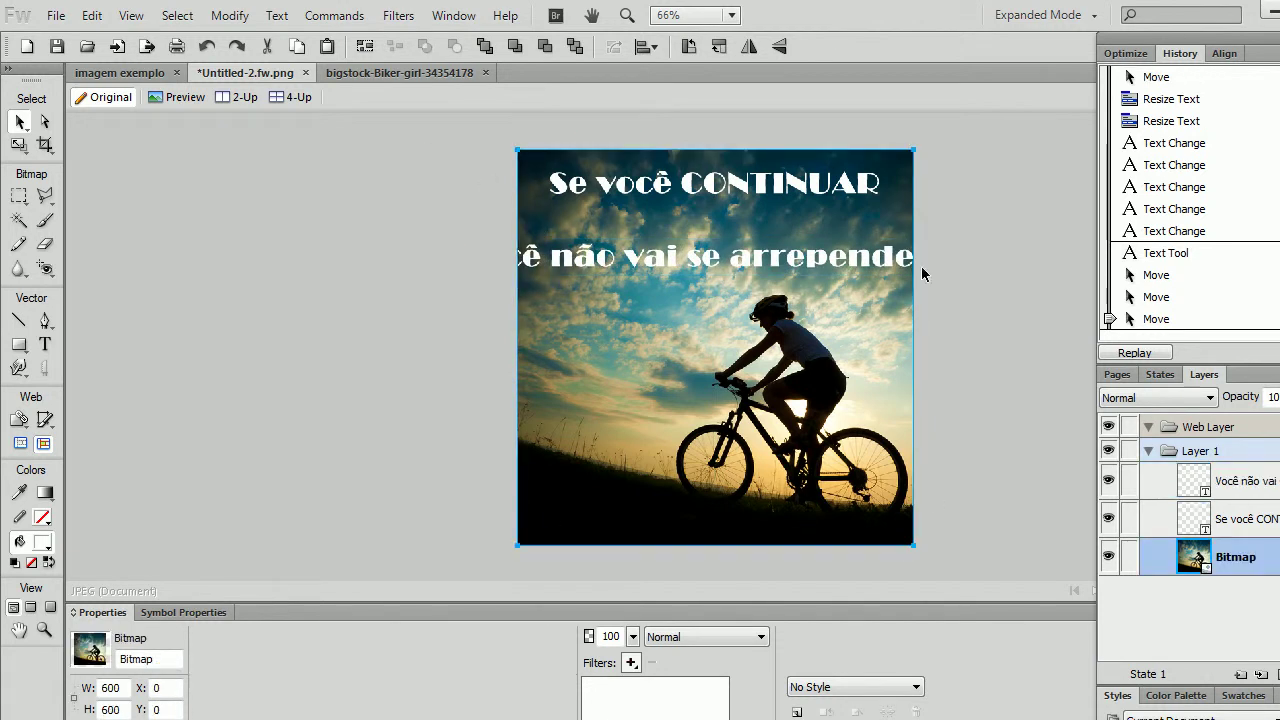
click(764, 272)
drag(760, 266, 806, 251)
Break the "Você não vai se arrepender" text onto two lines before the word "arrepender"
key(t)
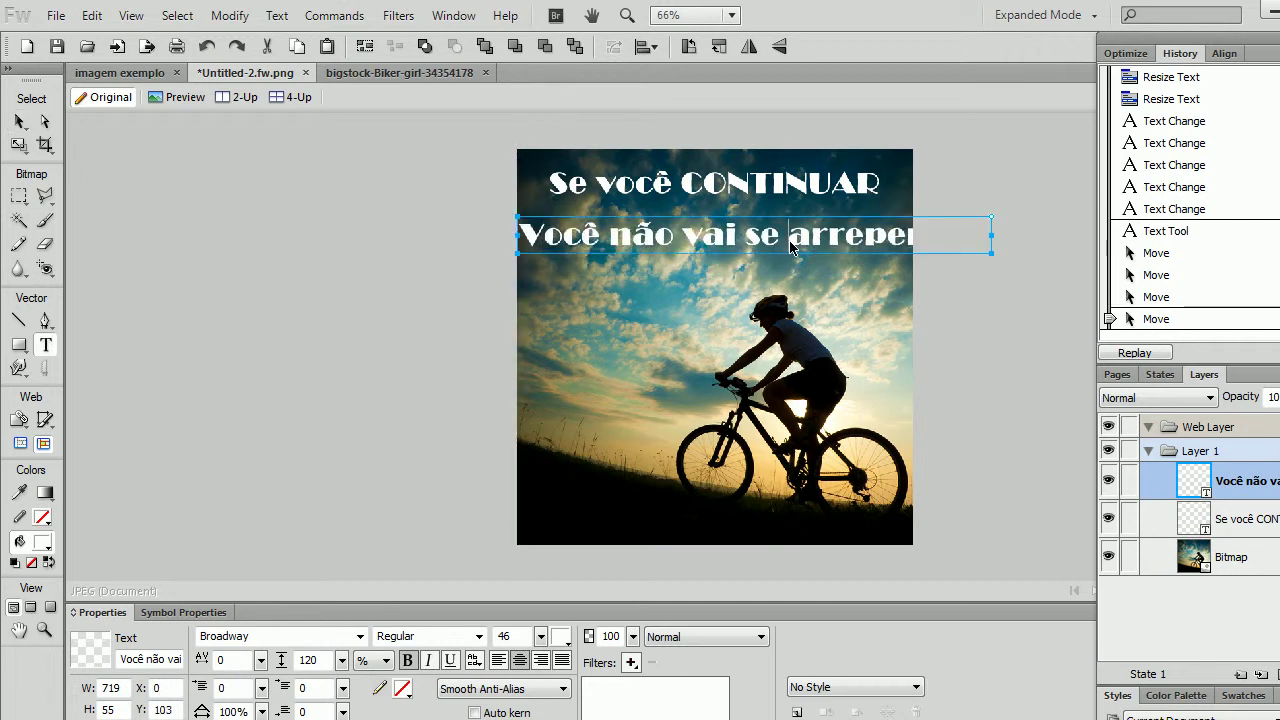
key(ctrl+z)
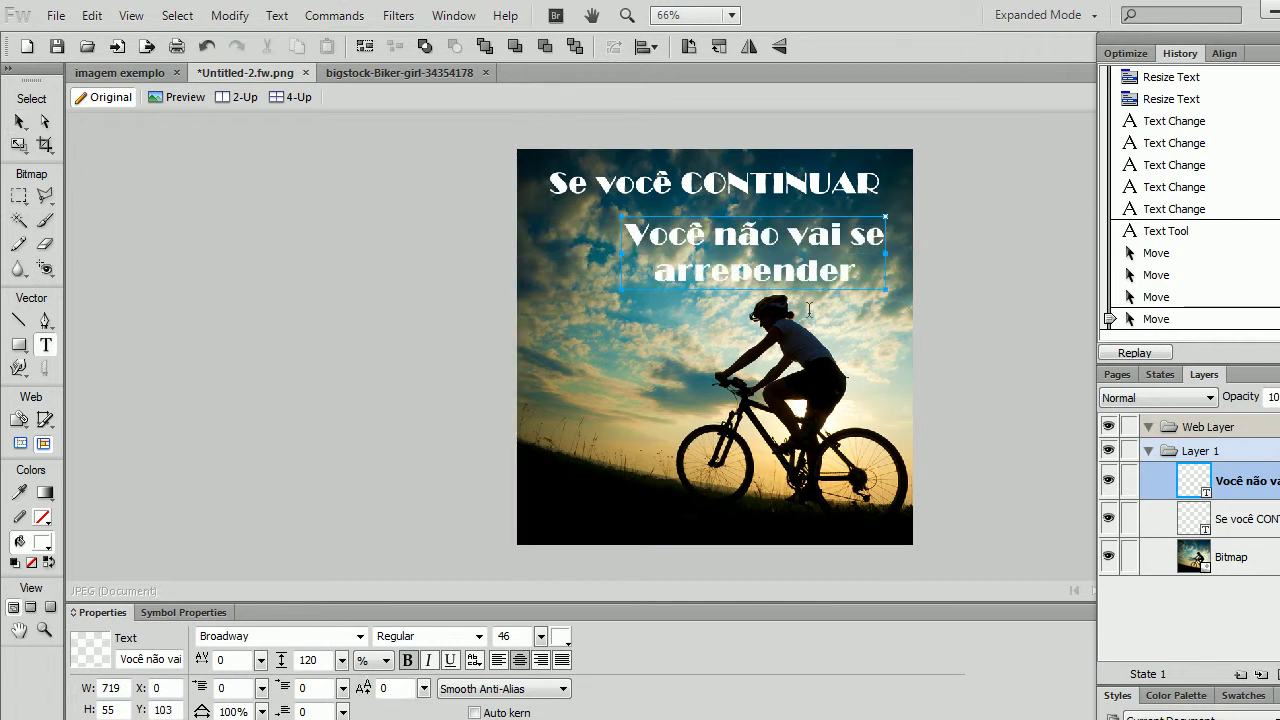
click(19, 121)
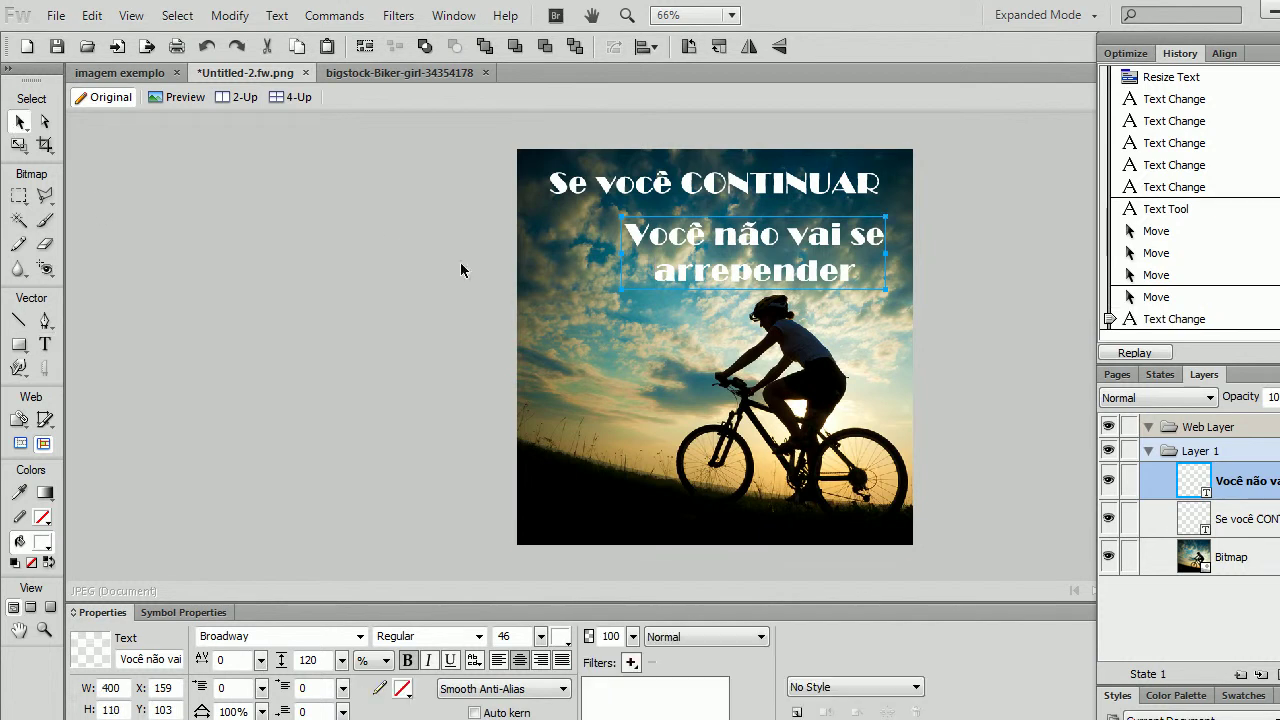
Left-align the "Você não vai se arrepender" text and line it up under the "Se" of the first line, at X 44, Y 85
drag(772, 245, 691, 245)
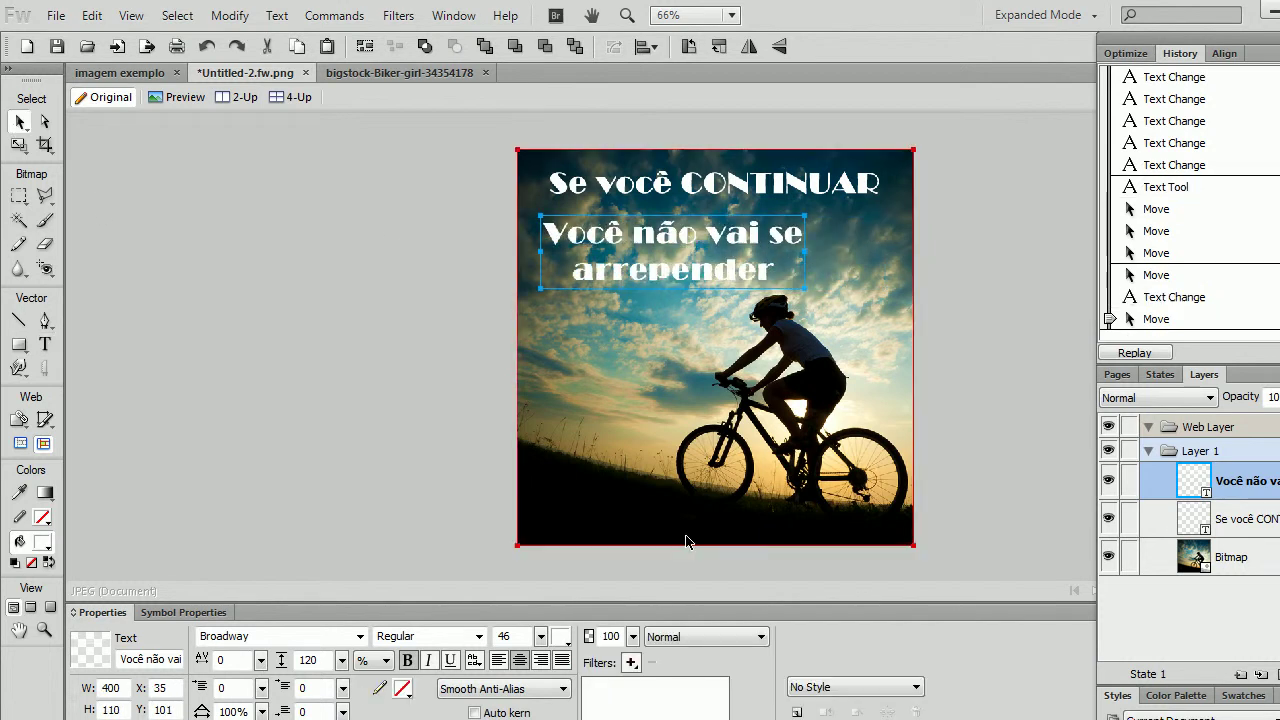
click(498, 660)
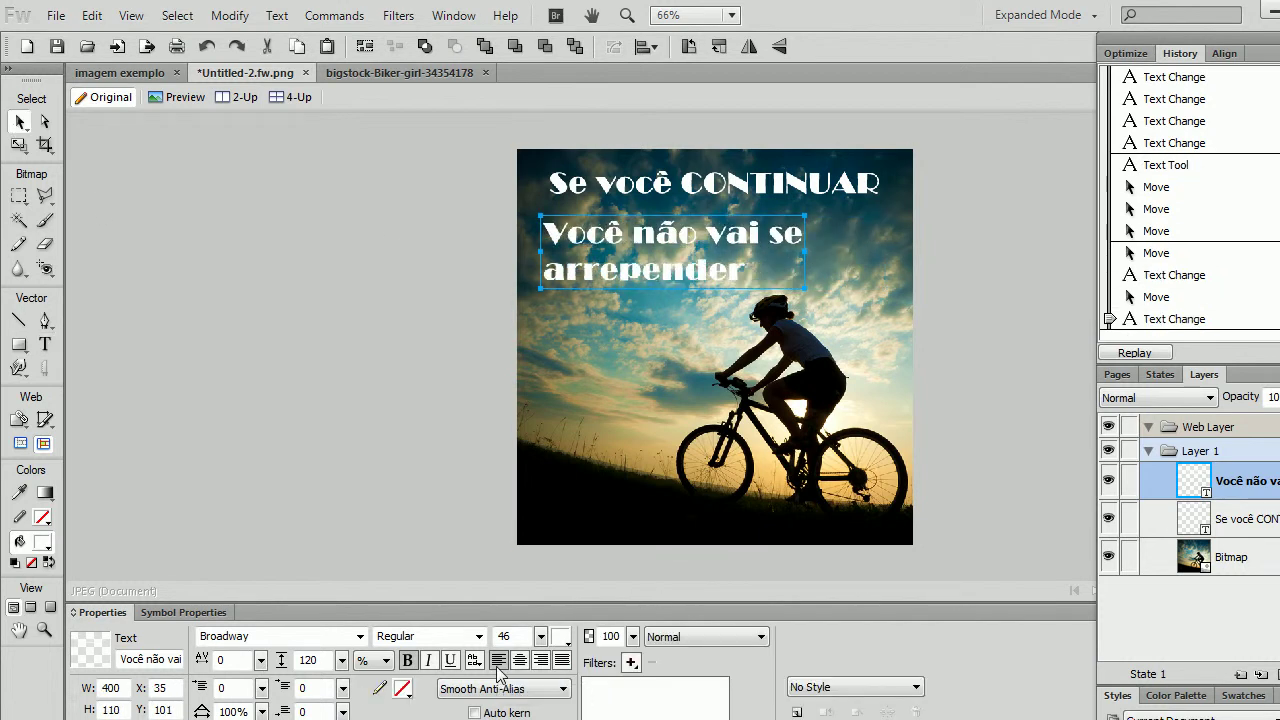
click(413, 248)
click(652, 240)
drag(594, 262, 589, 263)
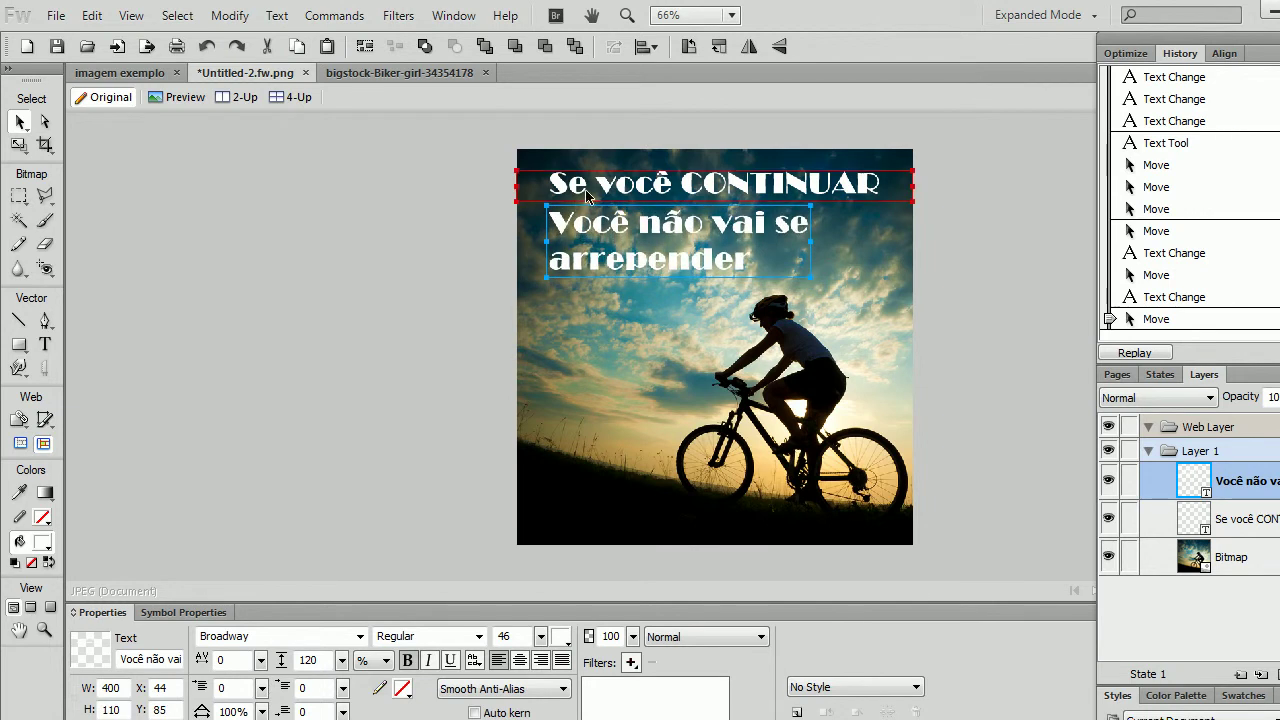
Adjust the gap below the first line by moving the "Você não vai se arrepender" text to Y 100
key(Up)
key(Up)
key(Up)
key(Up)
key(Up)
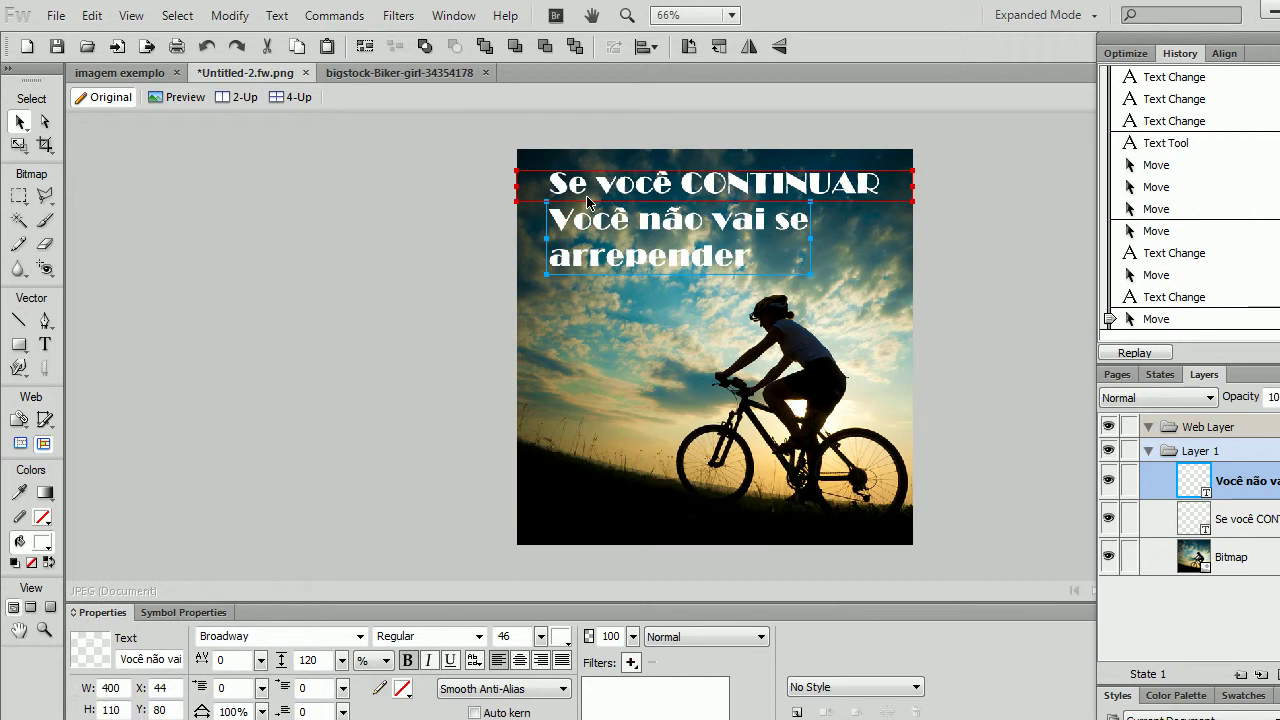
key(shift+Down)
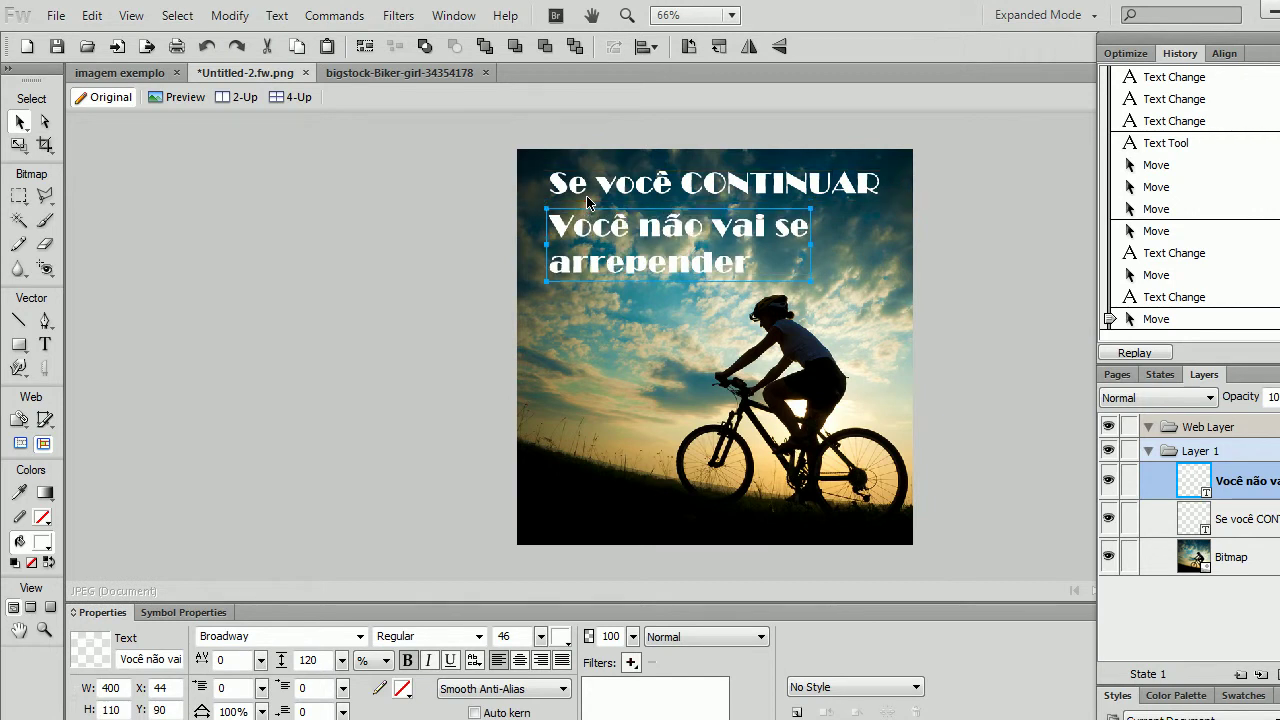
key(shift+Down)
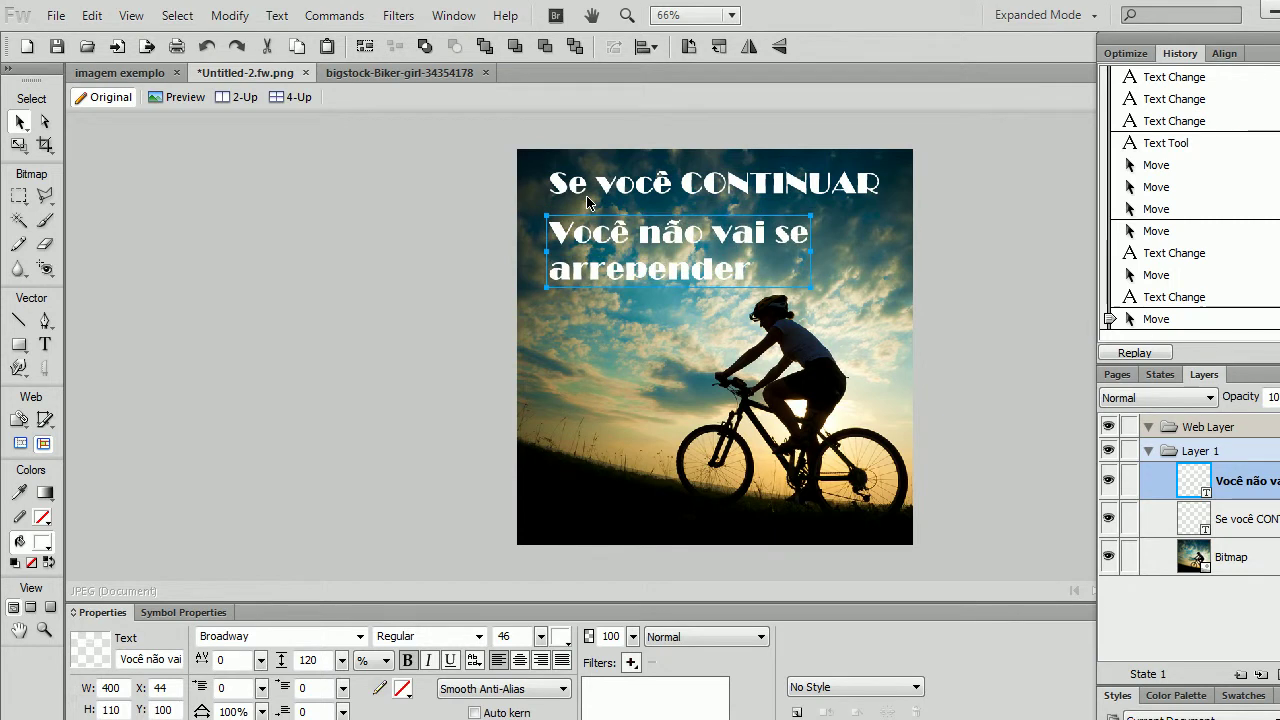
click(975, 197)
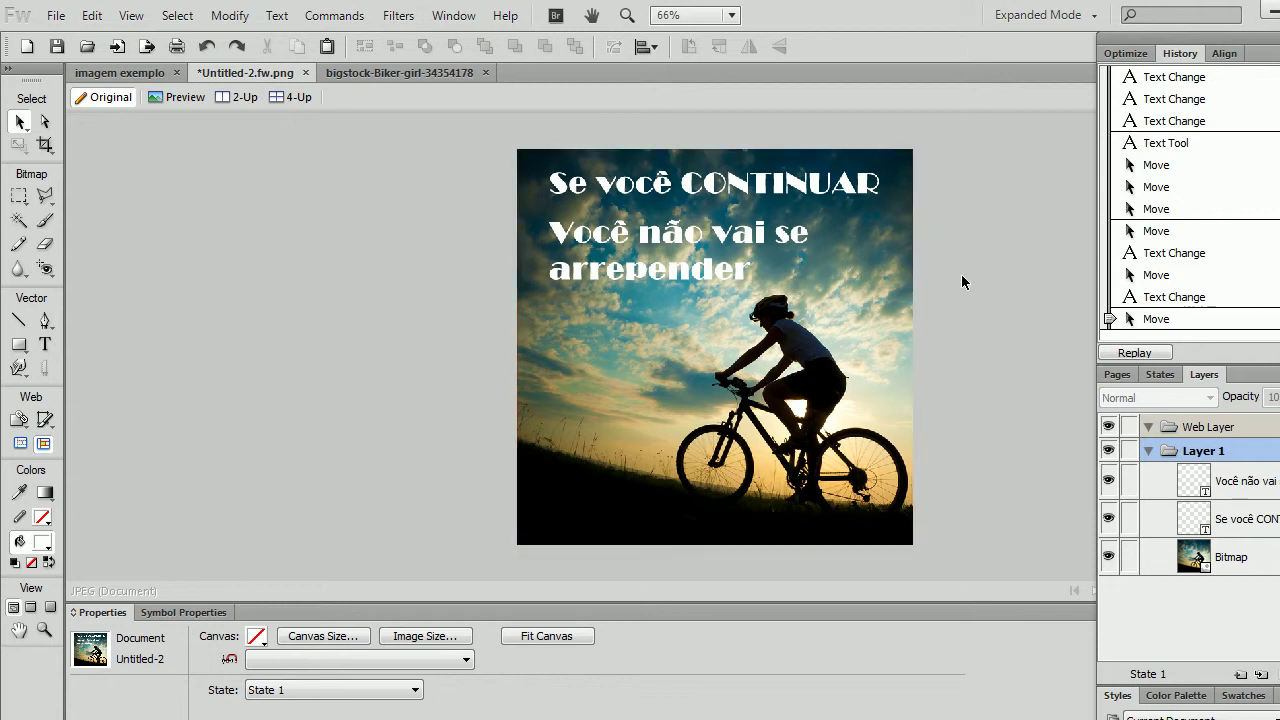
Change the font of the "Você não vai se arrepender" text to Asenine Wide
click(660, 250)
click(475, 285)
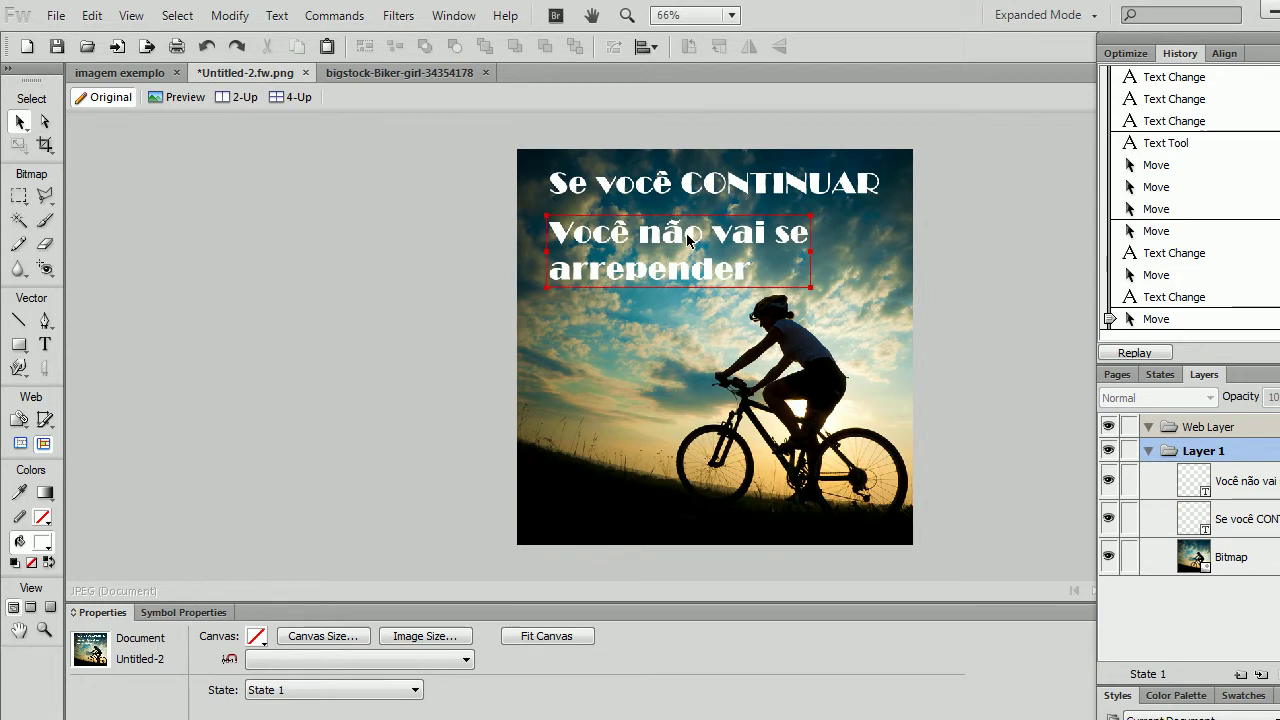
click(627, 275)
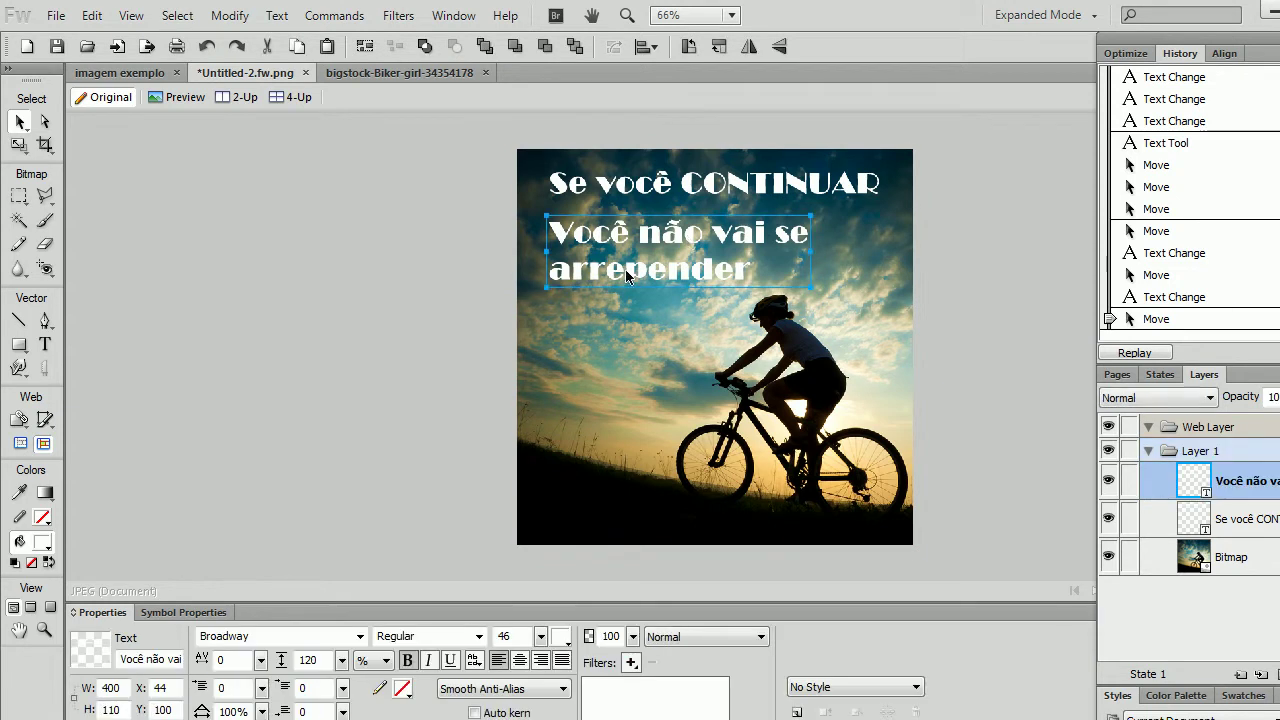
click(359, 636)
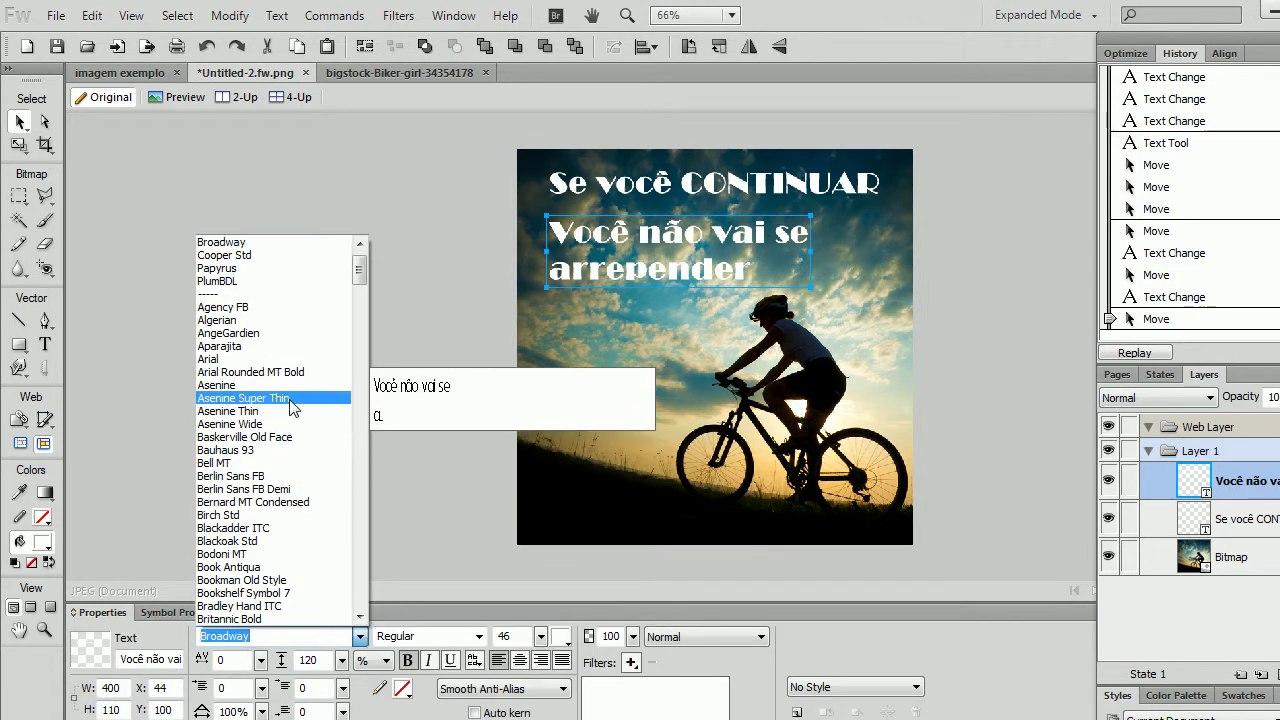
click(288, 424)
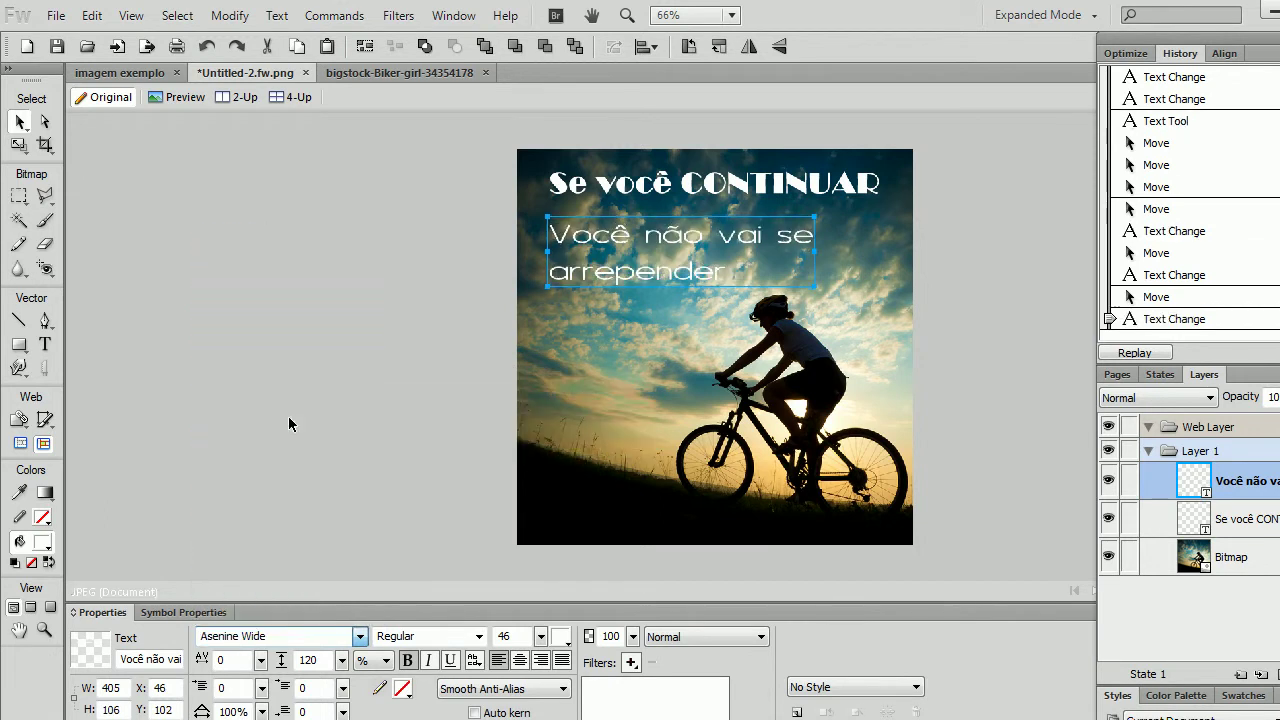
click(430, 265)
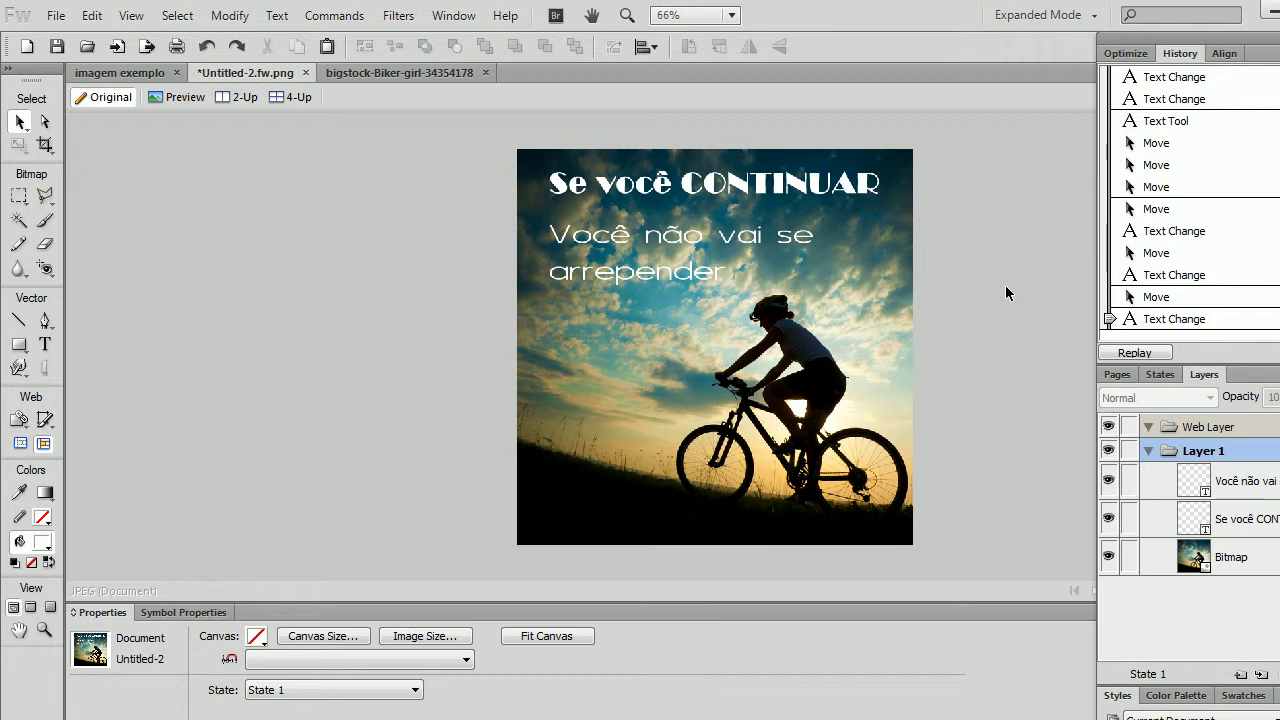
click(624, 264)
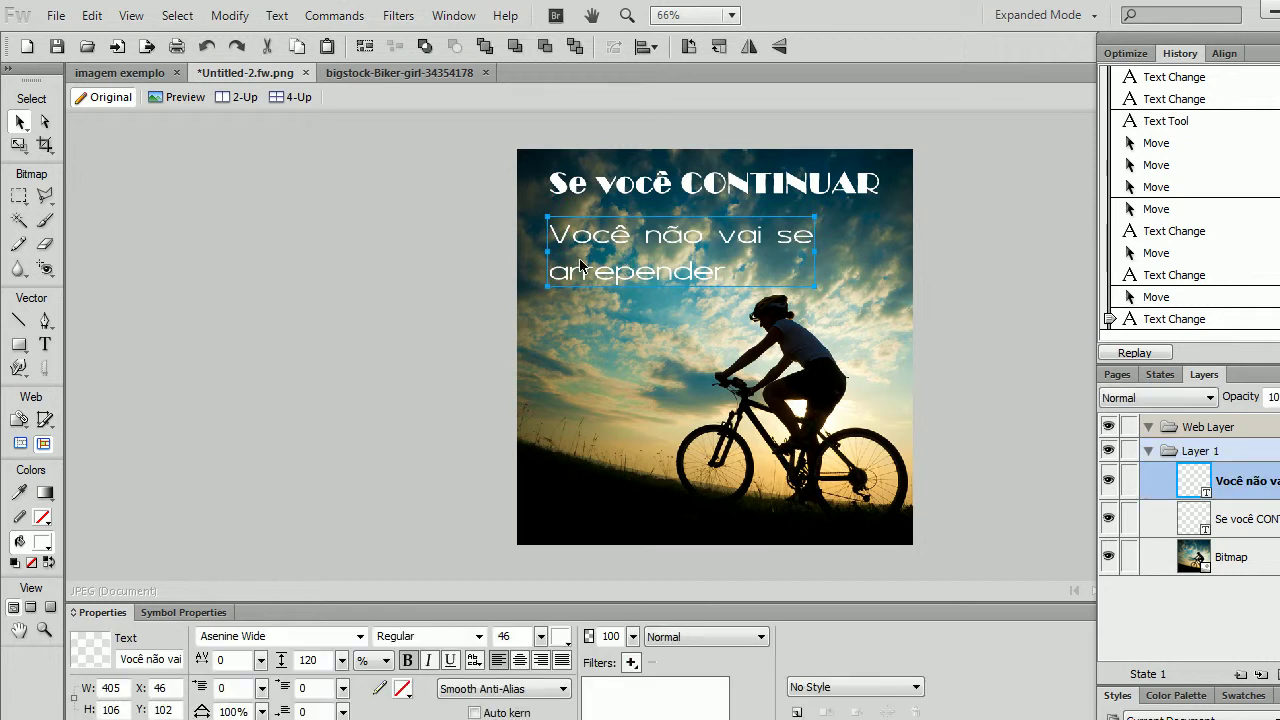
click(447, 259)
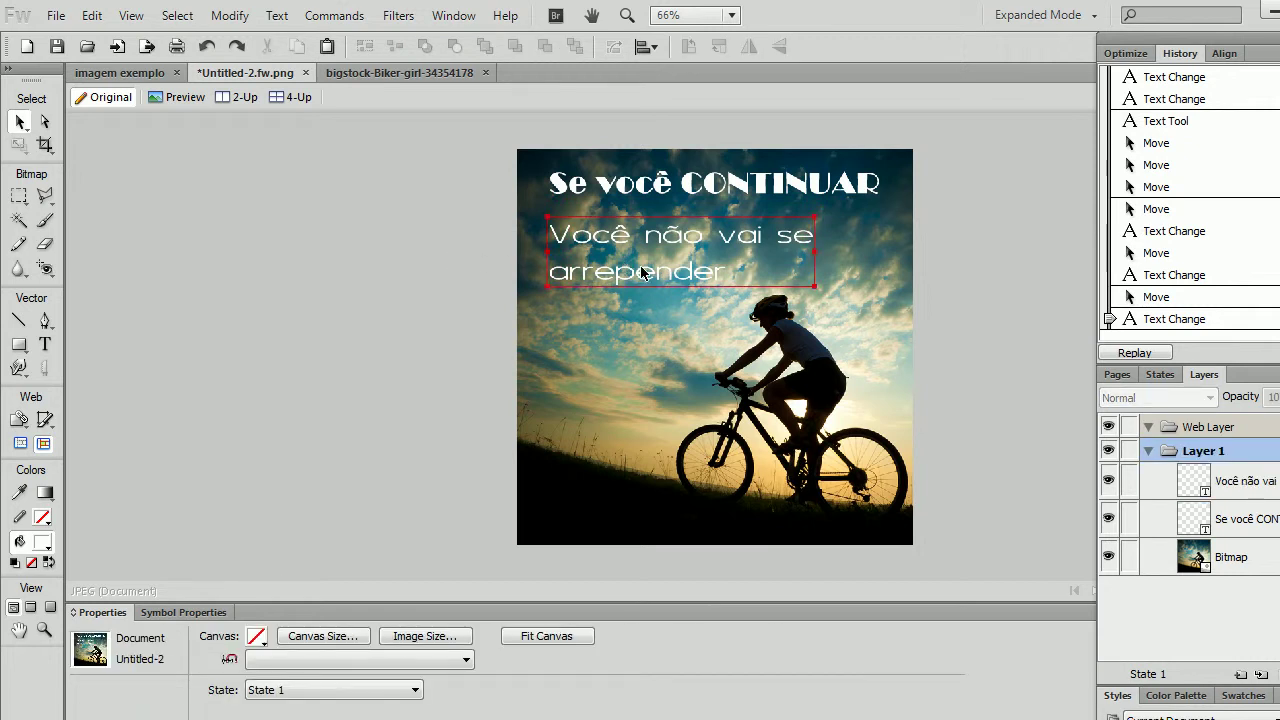
click(641, 271)
click(430, 266)
click(662, 196)
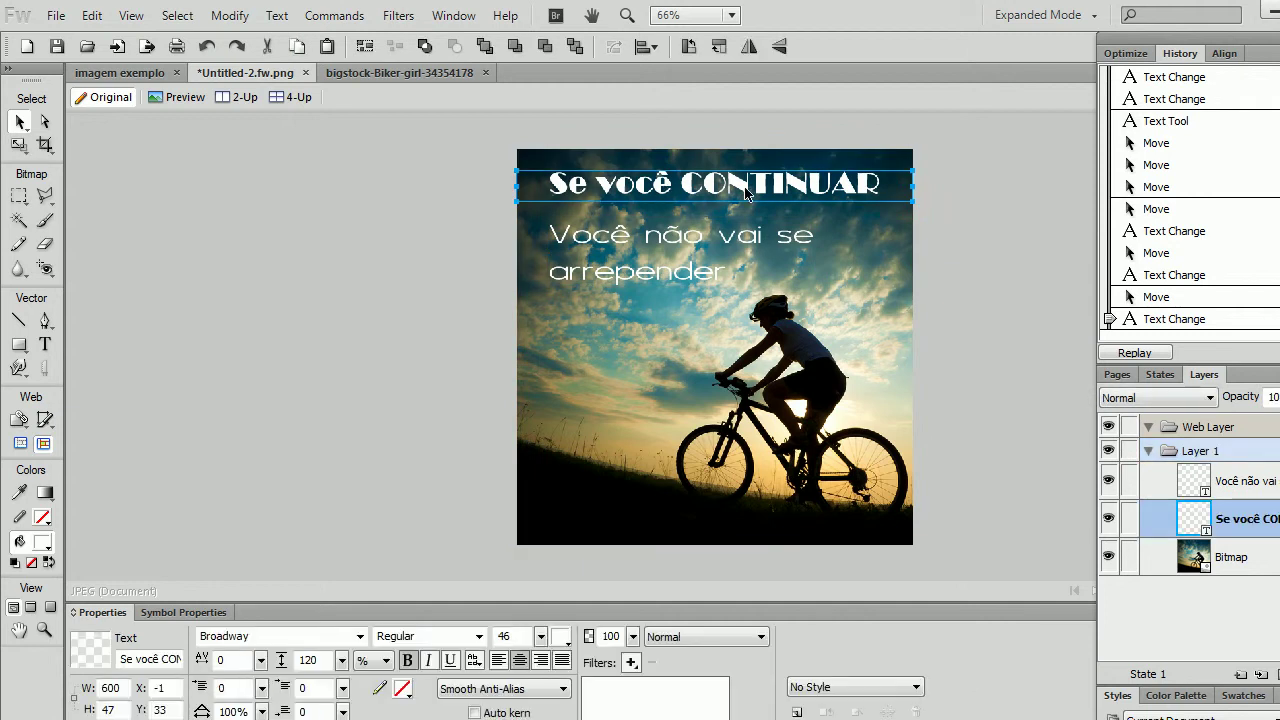
click(674, 246)
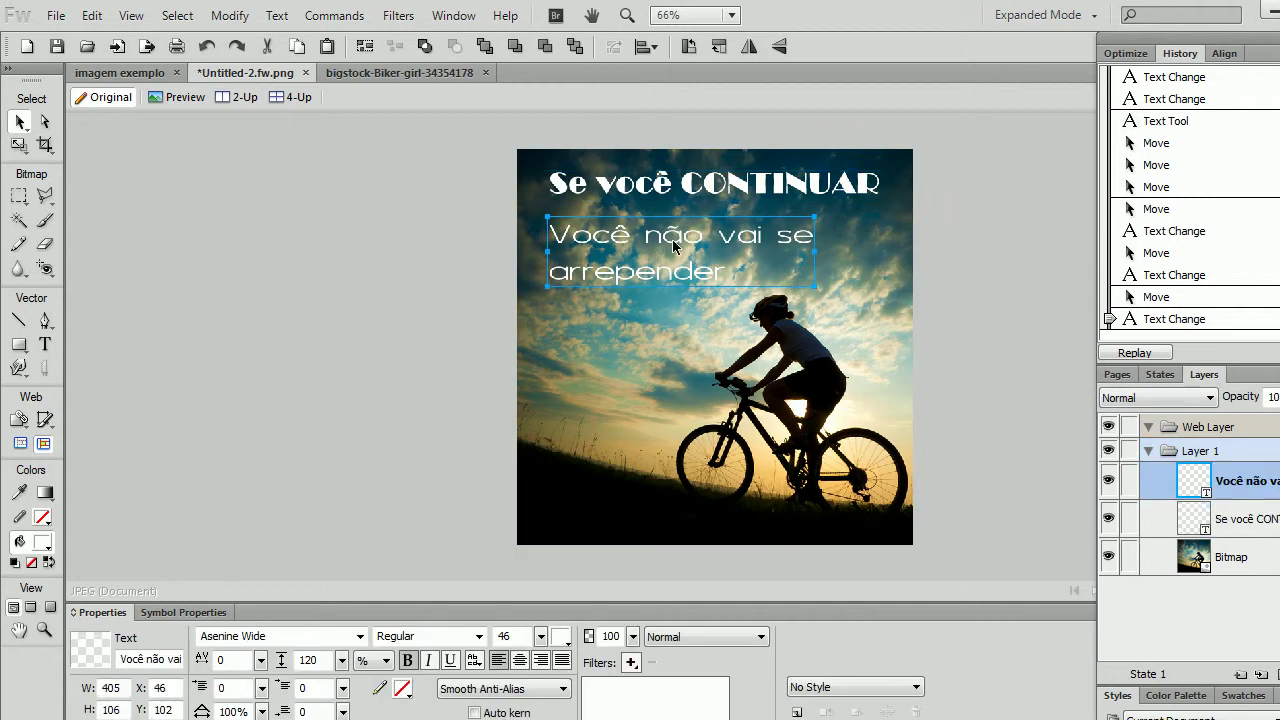
click(405, 277)
Following the example poster, add the text "Se PARAR você VAI" to the left of the cyclist, with a line break after "PARAR"
click(137, 73)
scroll(781, 315, down, 3)
scroll(781, 315, down, 2)
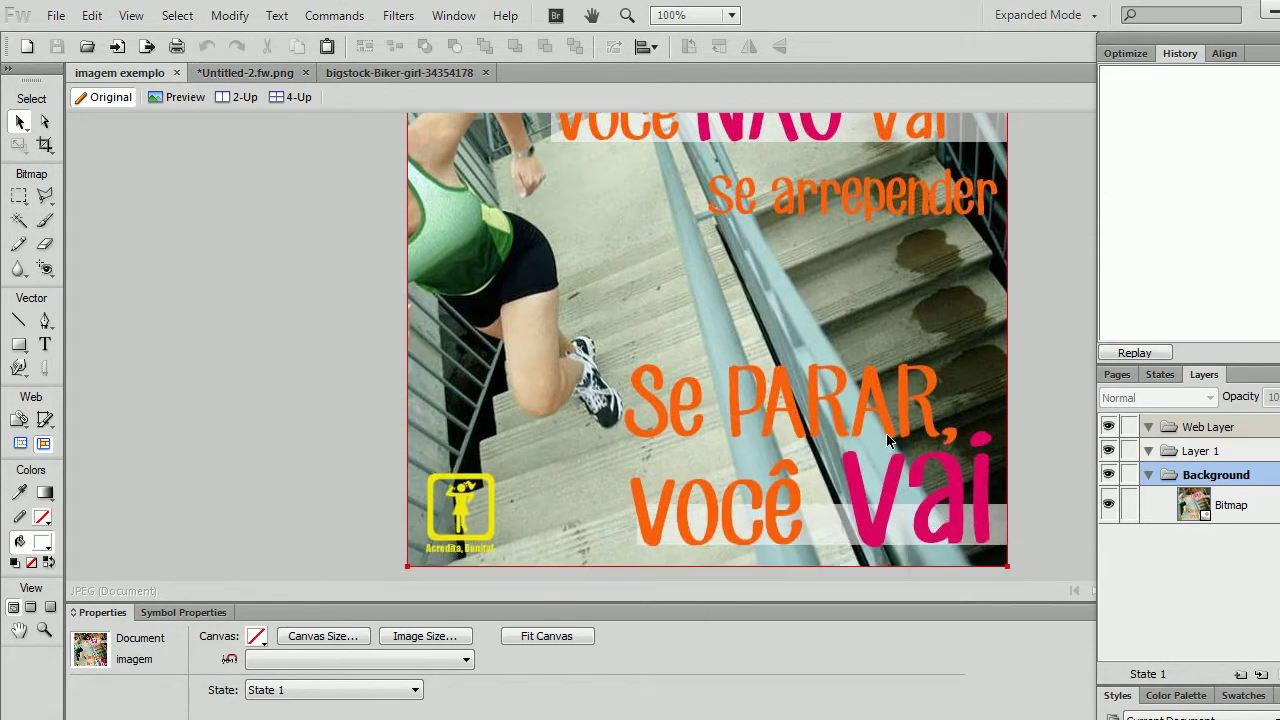
click(261, 75)
click(46, 345)
click(550, 360)
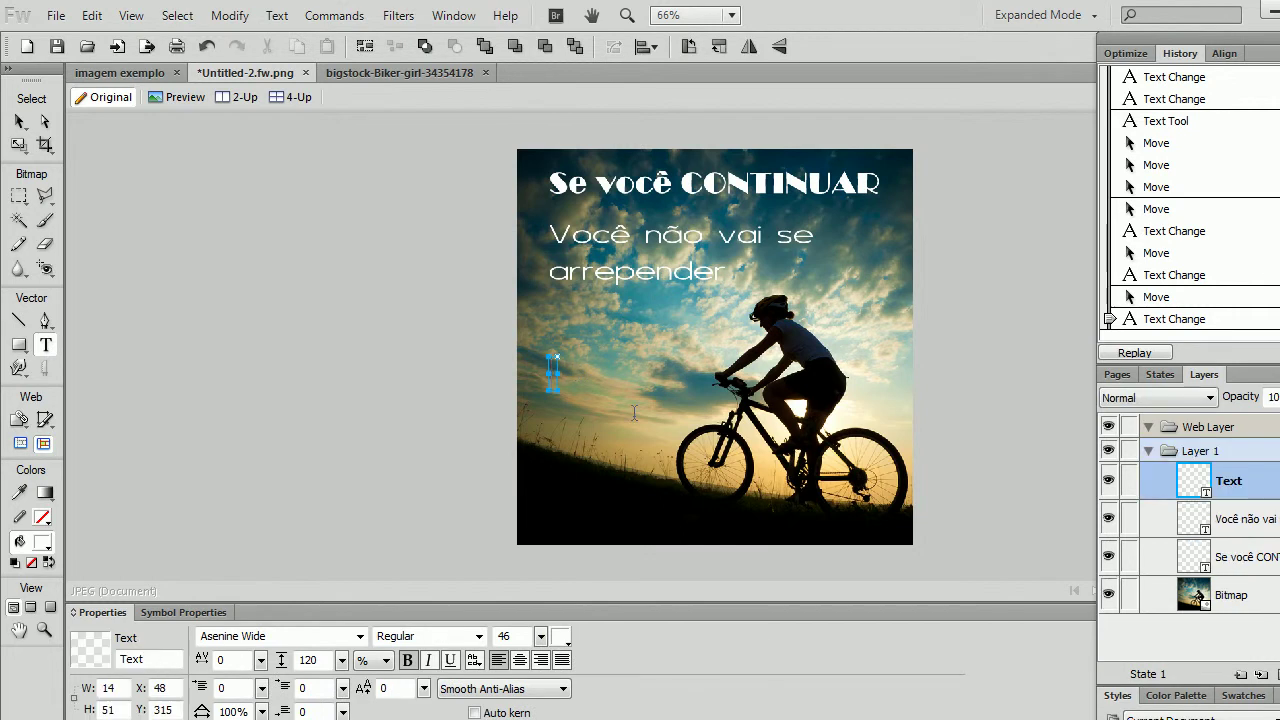
text(Se PARAR você VA)
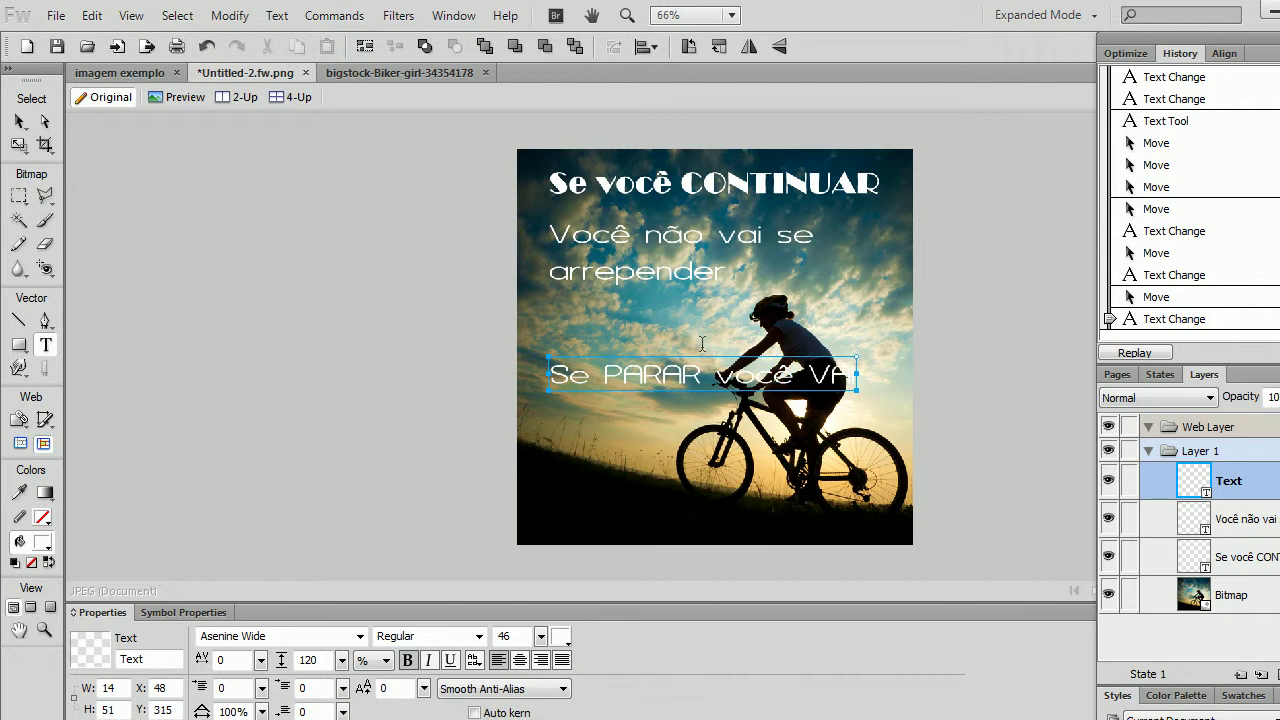
click(716, 378)
key(Return)
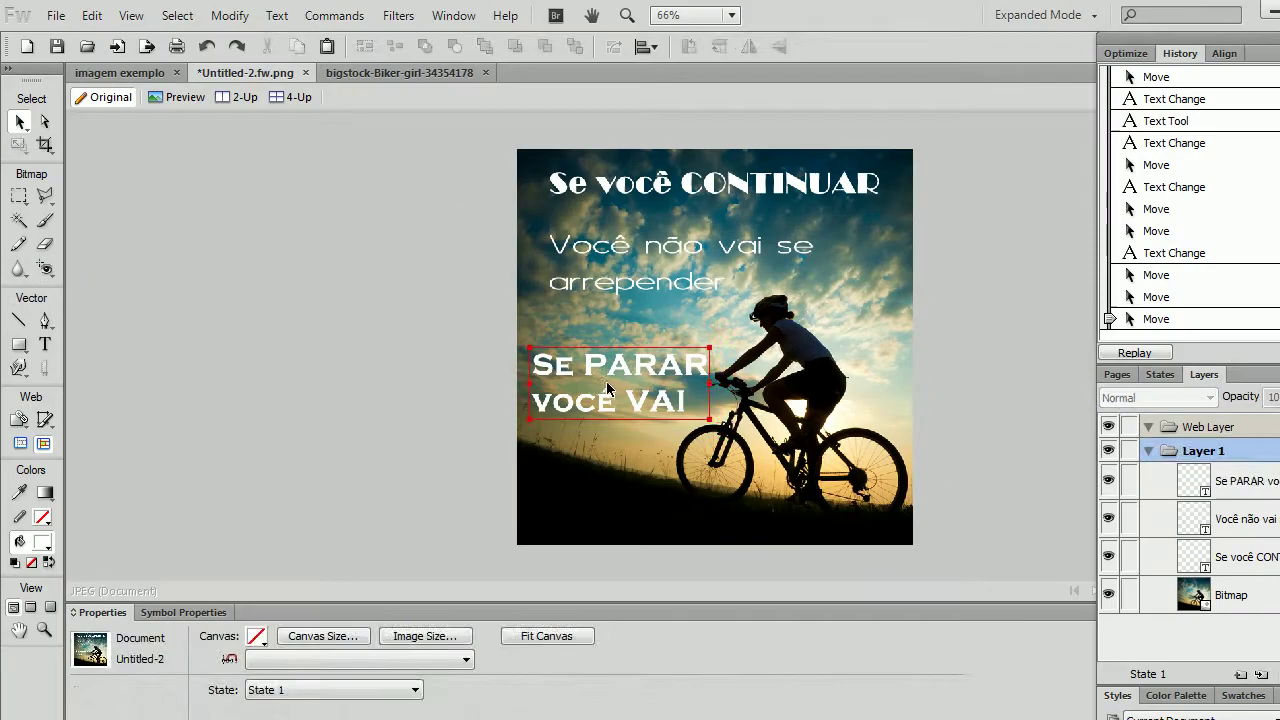
Nudge the "Se PARAR você VAI" text up and left to X 16, and lower the "Você não vai se arrepender" text to Y 124
click(606, 381)
key(Left)
key(Left)
key(Up)
key(Up)
key(Up)
key(Up)
key(Up)
key(Up)
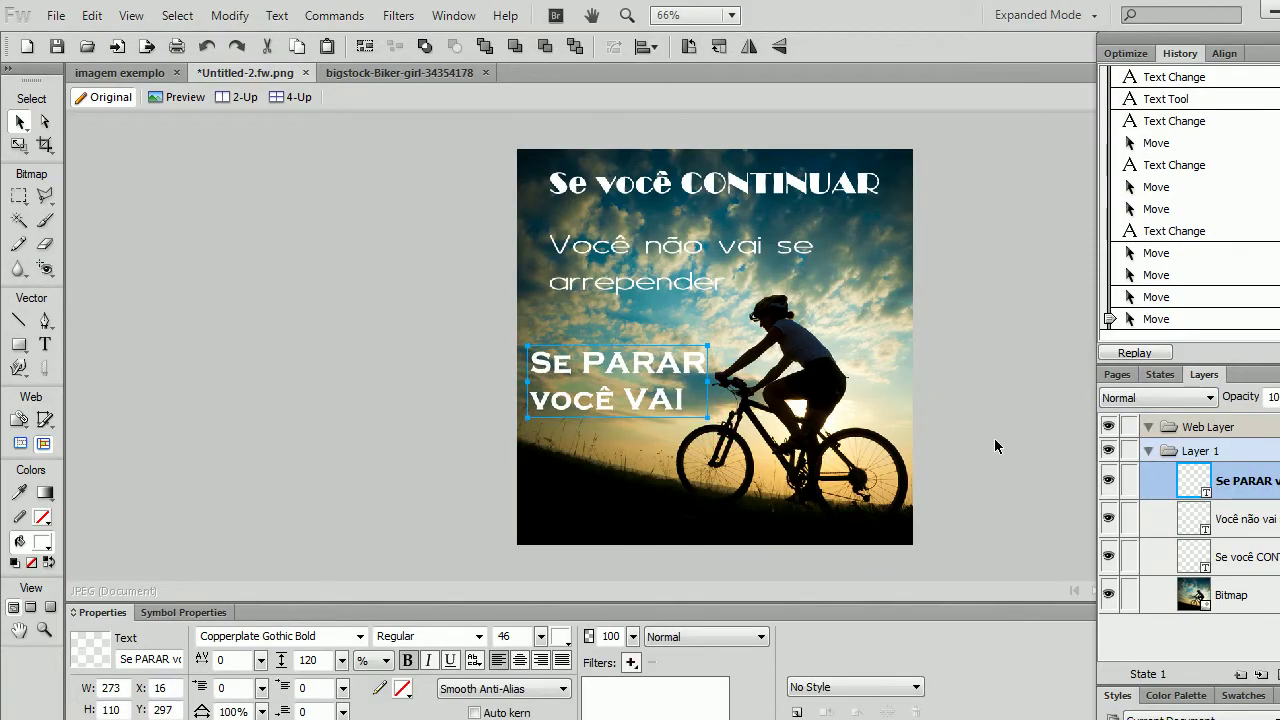
click(998, 353)
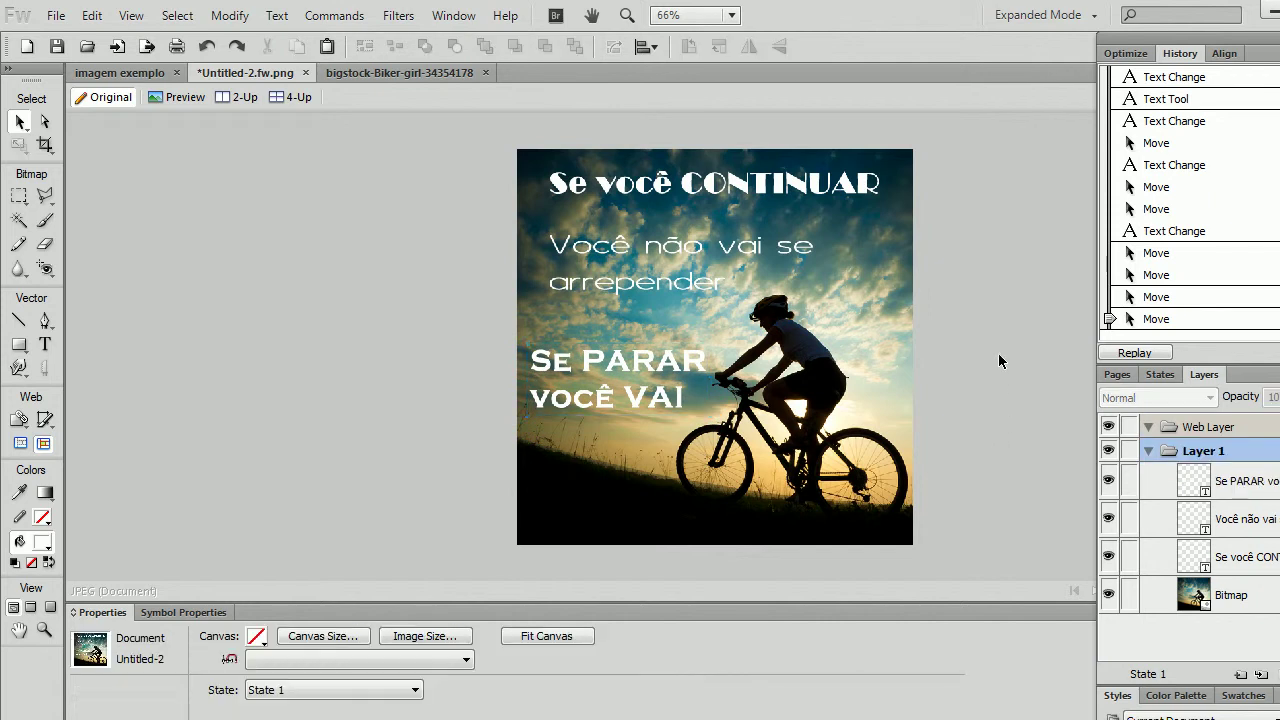
drag(612, 266, 613, 268)
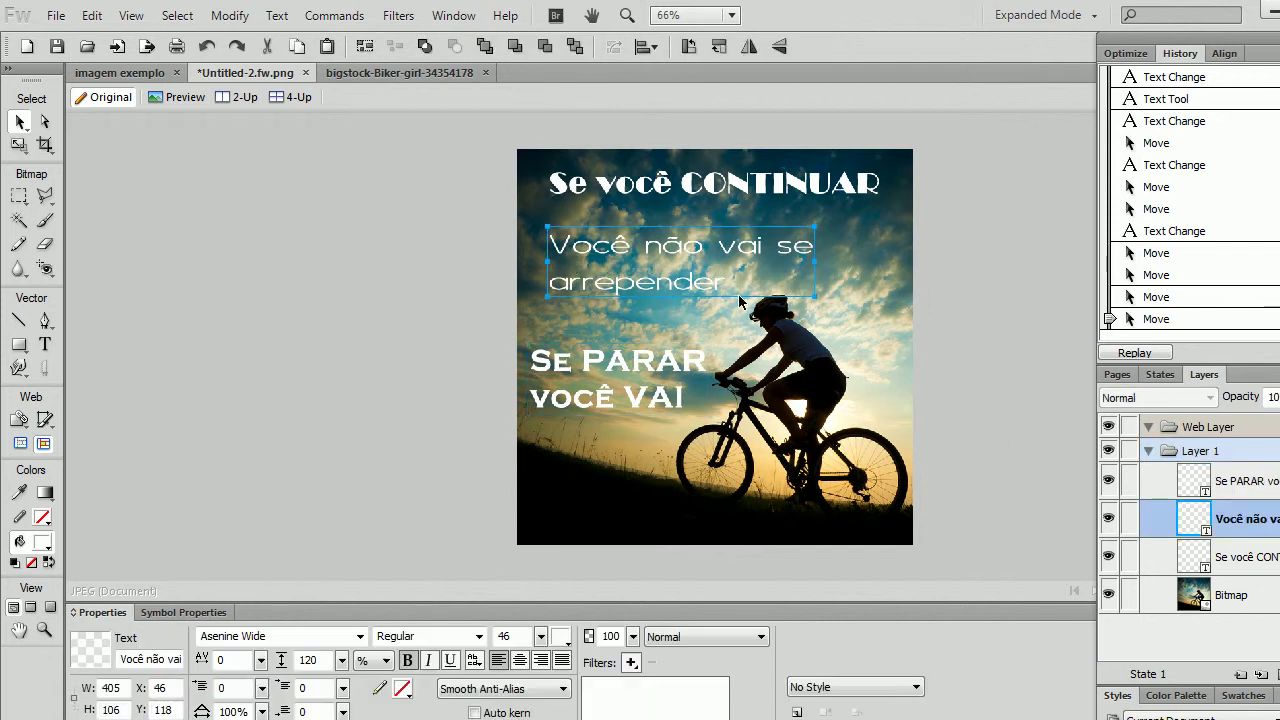
click(1034, 310)
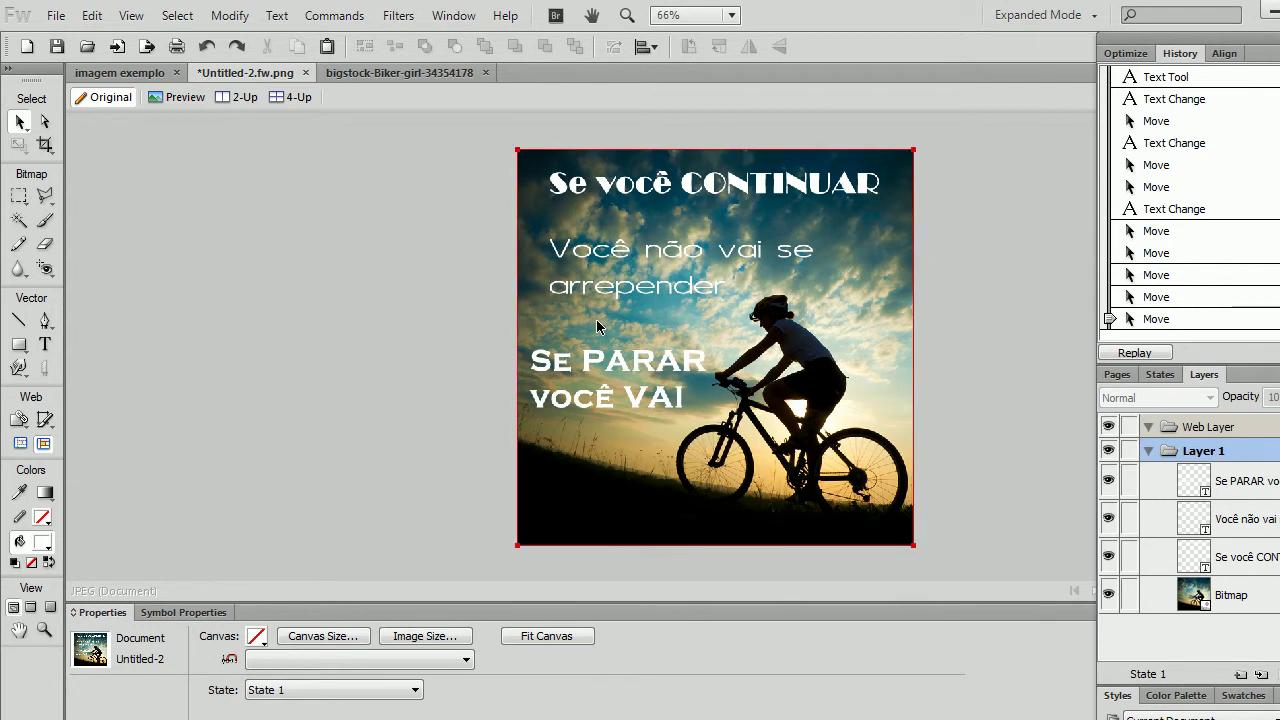
Try red as the colour of only the word "CONTINUAR" in the first line
click(708, 186)
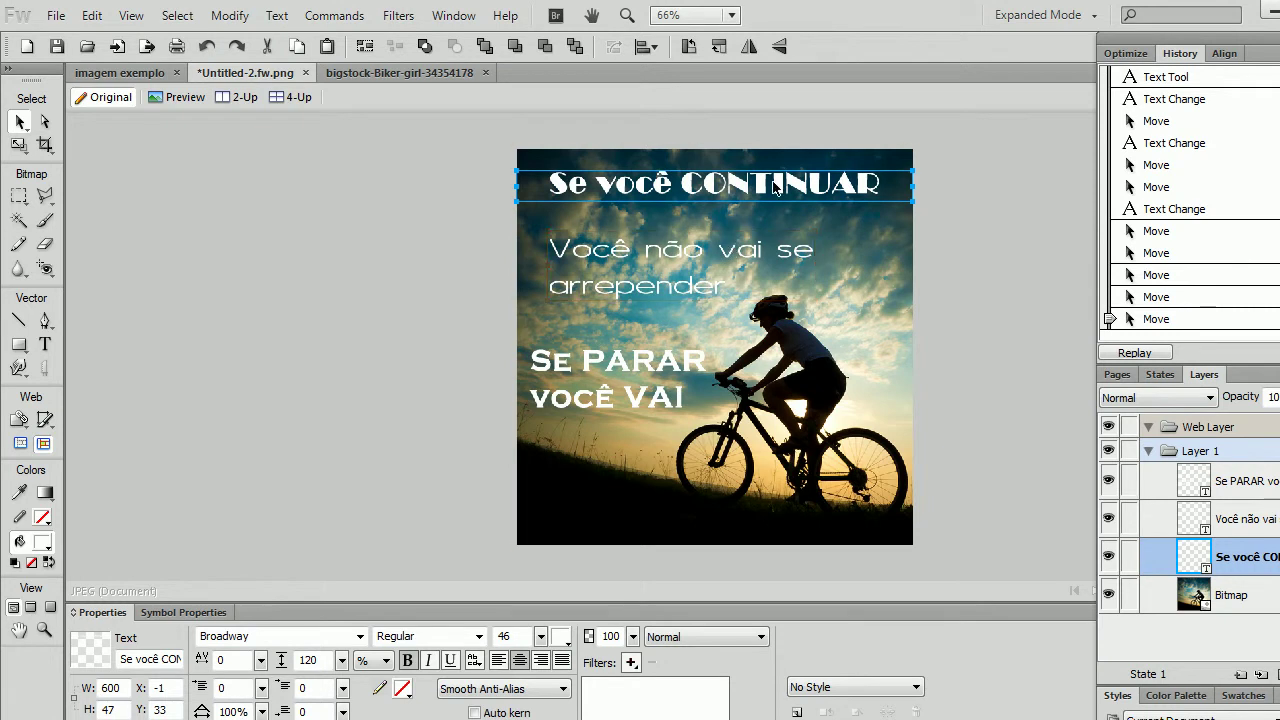
key(t)
double_click(740, 186)
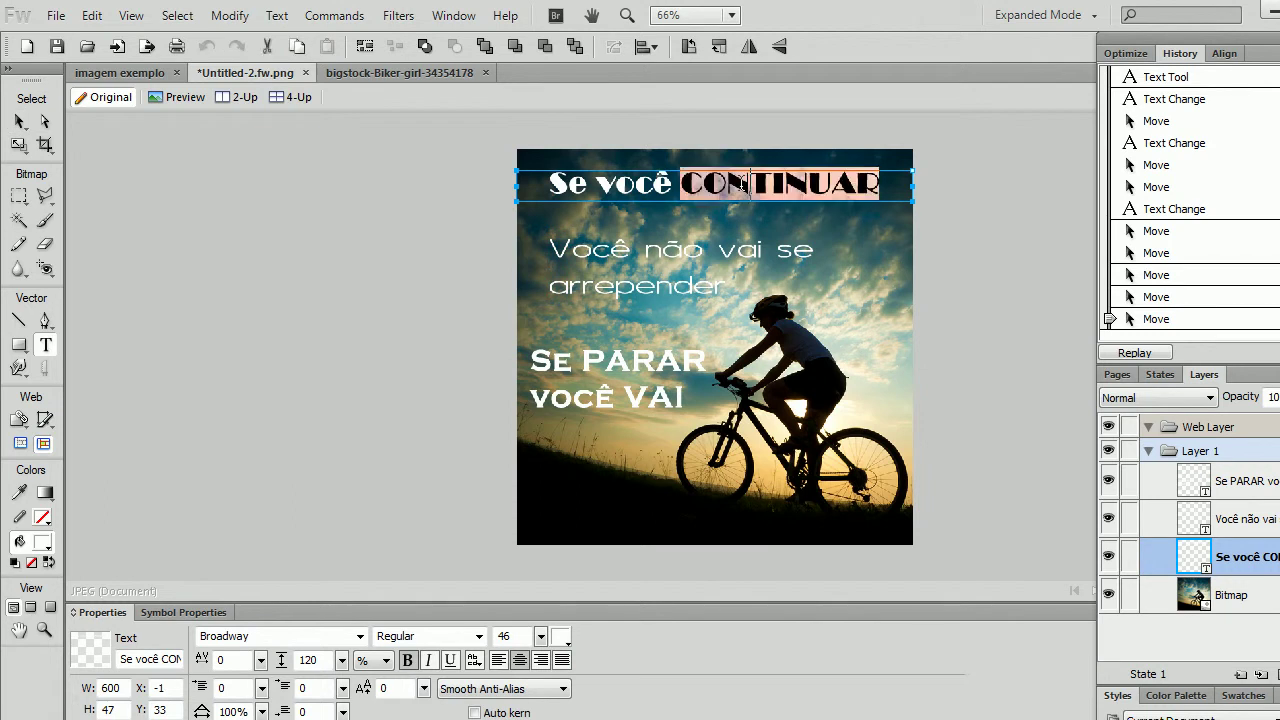
click(562, 640)
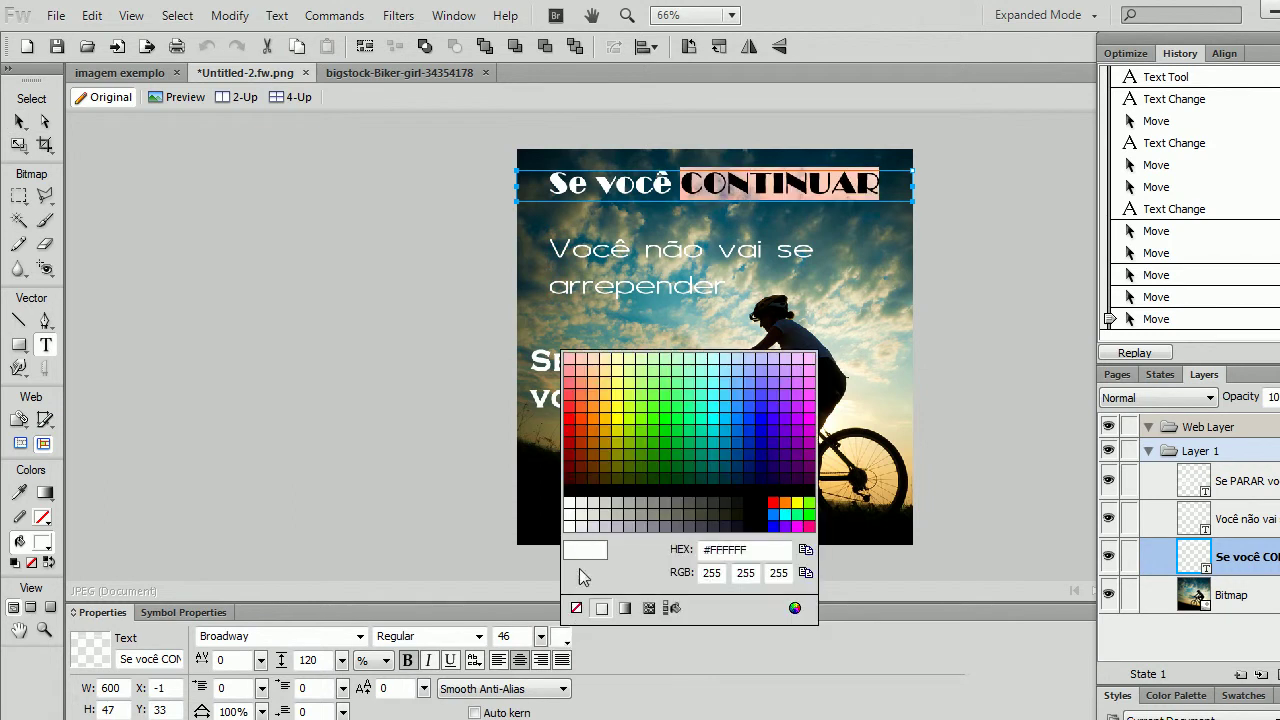
click(570, 420)
Colour the word "CONTINUAR" in the first line bright yellow, leaving "Se você" white
click(729, 182)
double_click(716, 184)
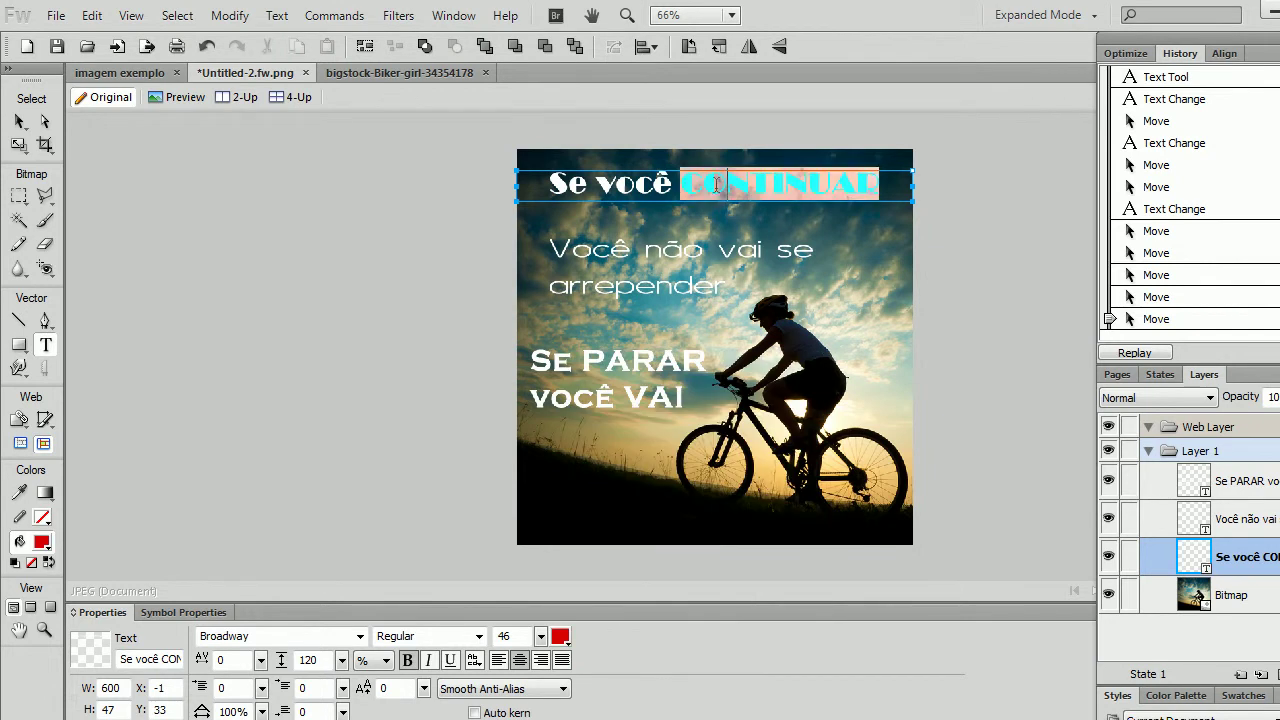
click(561, 637)
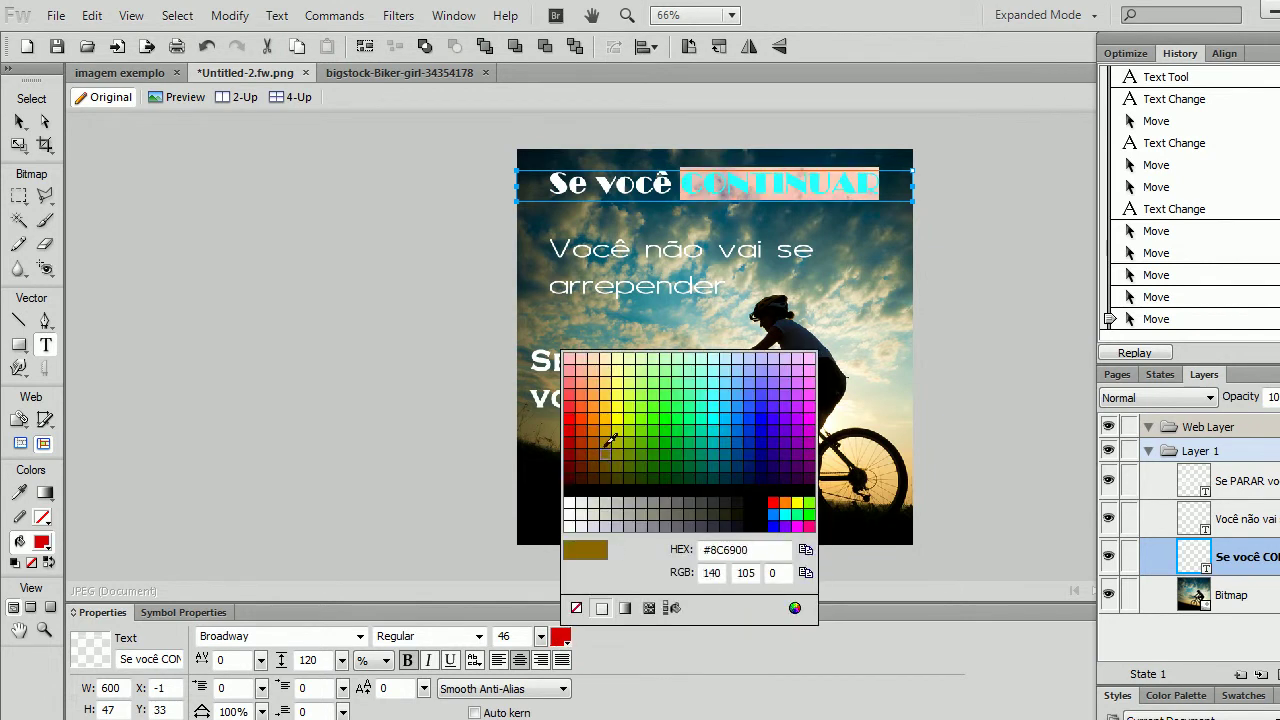
click(800, 500)
key(Escape)
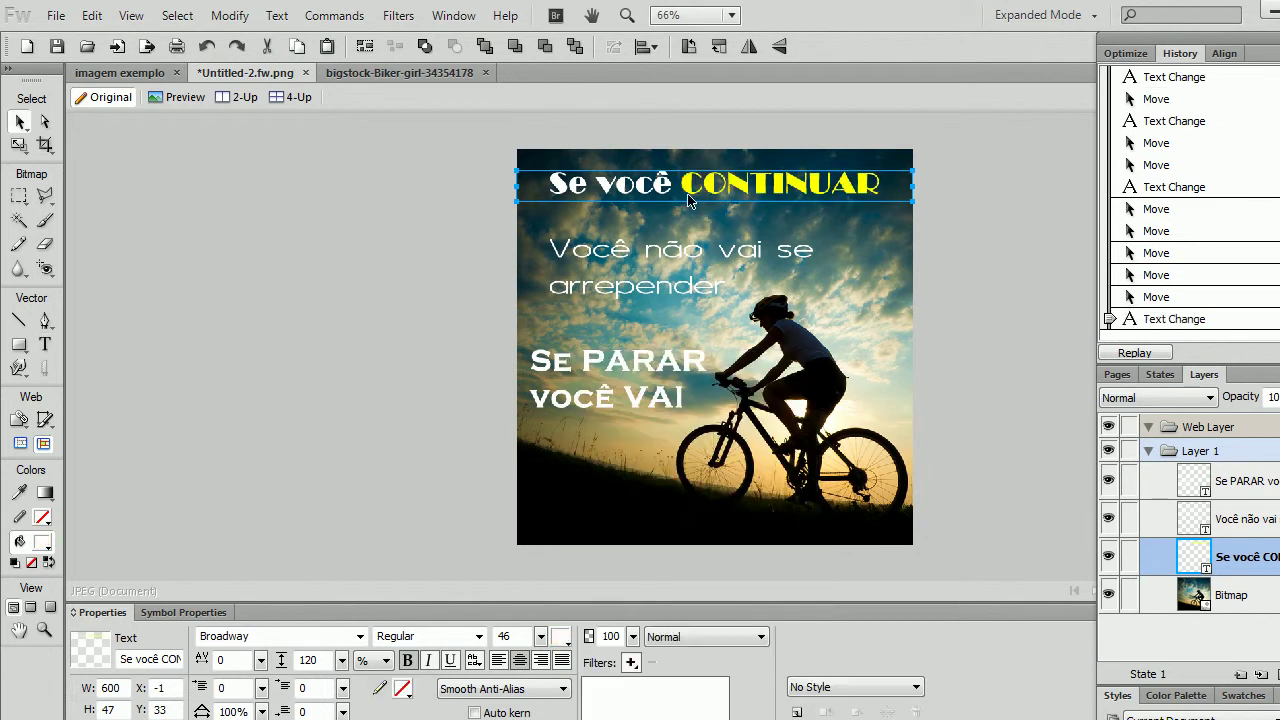
click(418, 192)
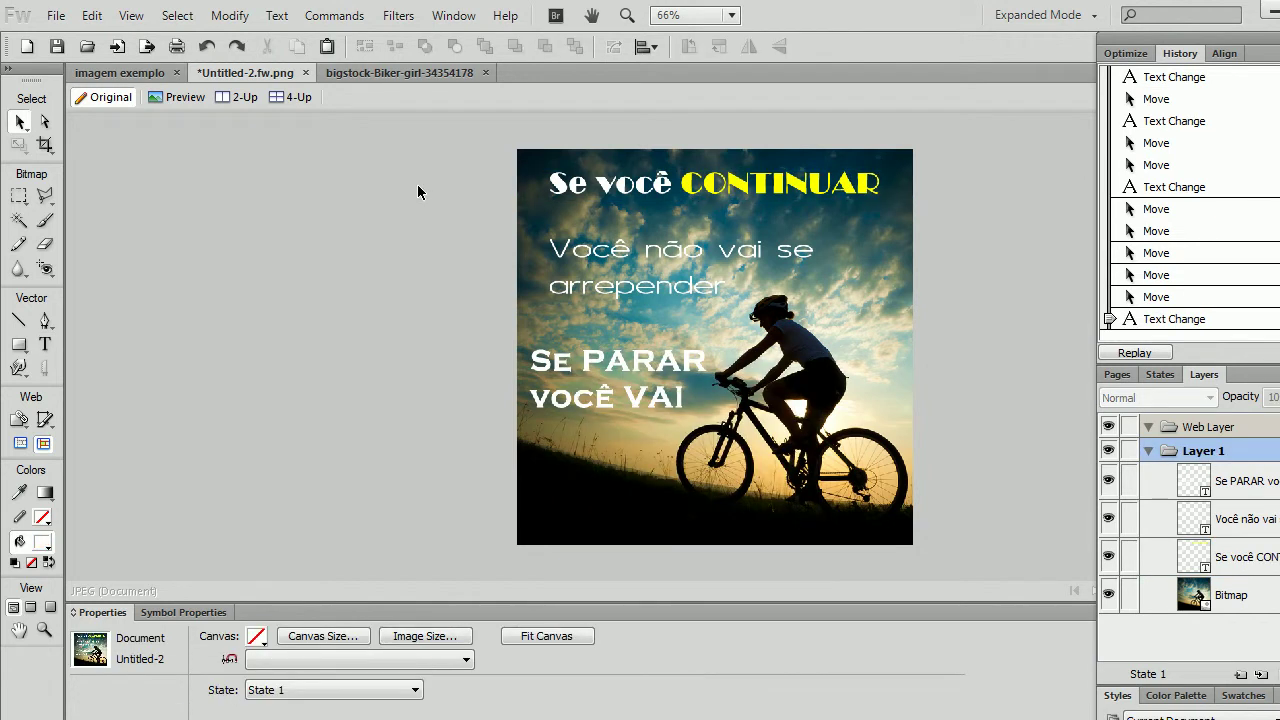
Colour only the word "não" yellow in the "Você não vai se arrepender" text
click(656, 254)
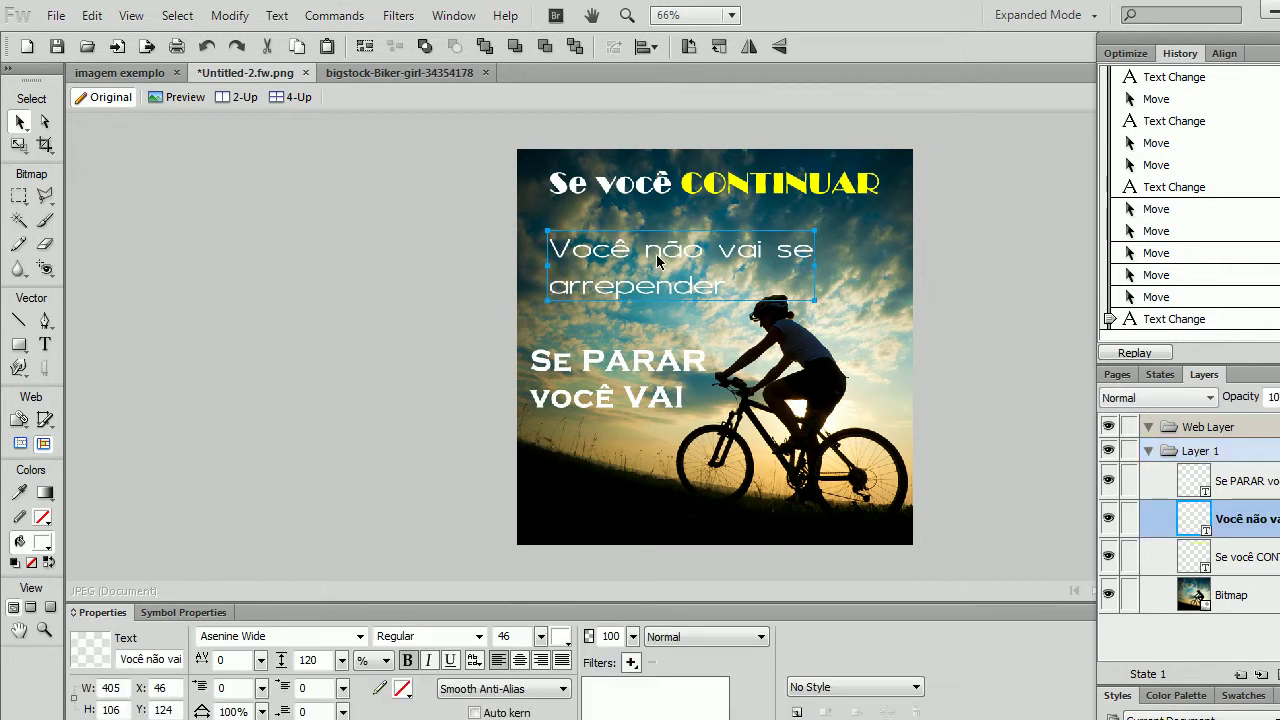
double_click(679, 256)
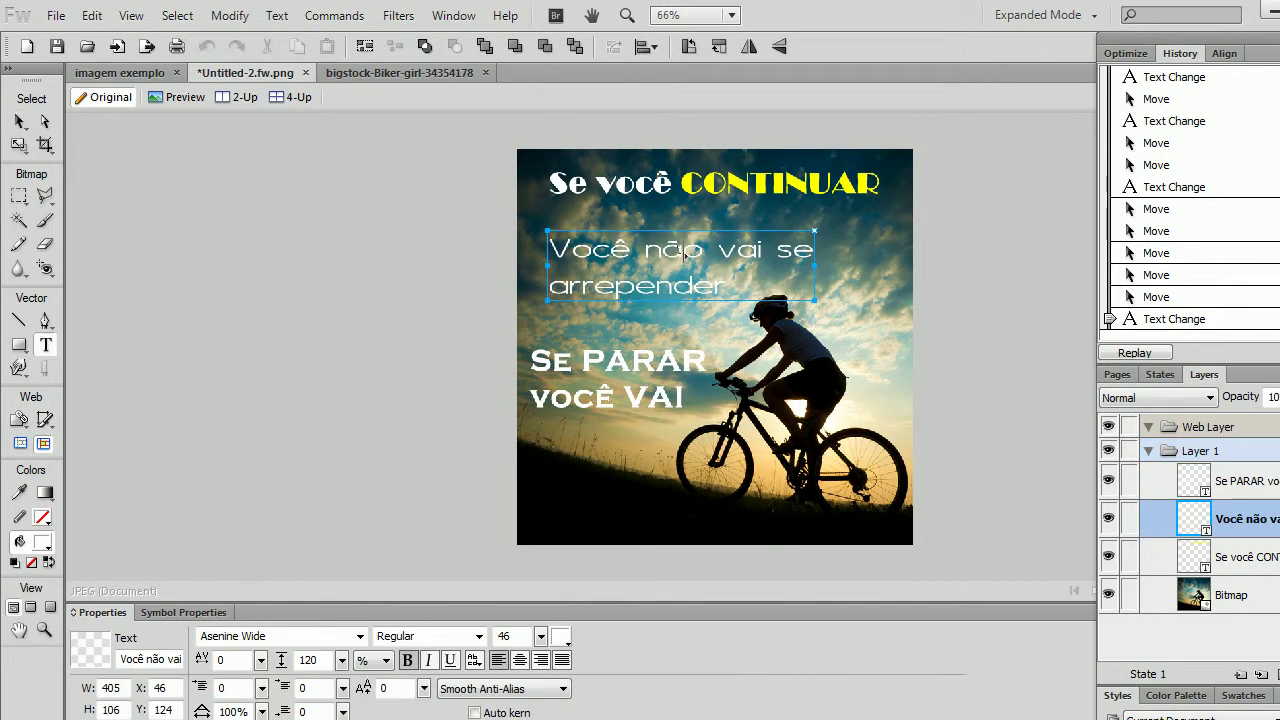
double_click(682, 255)
click(563, 639)
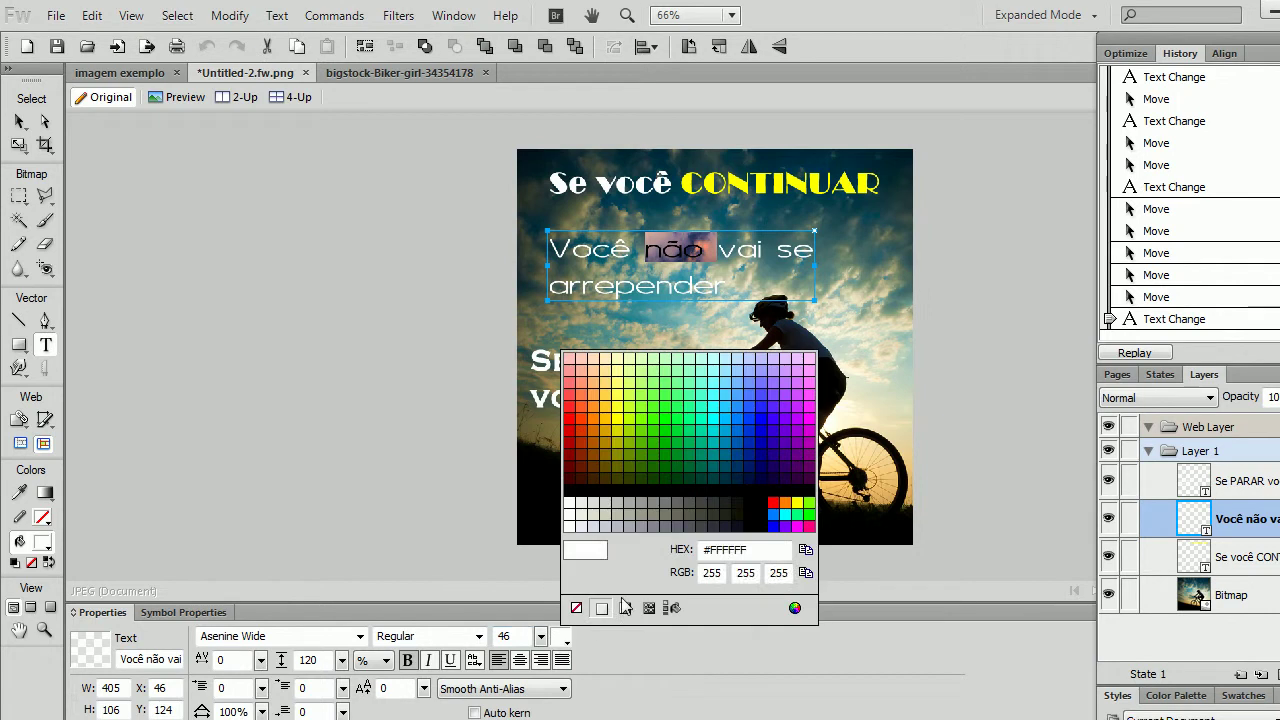
click(798, 500)
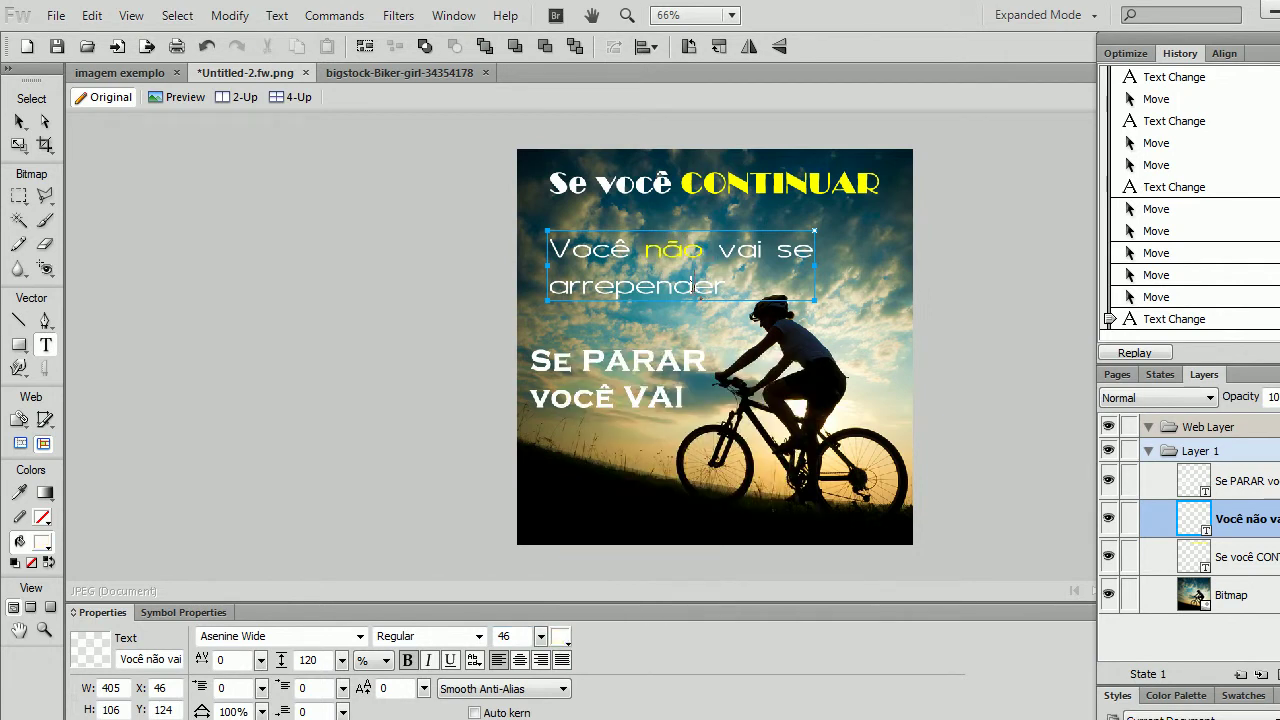
Colour the word "arrepender" in the second text the same yellow, leaving "Você" and "vai se" white
double_click(637, 286)
click(563, 639)
click(798, 501)
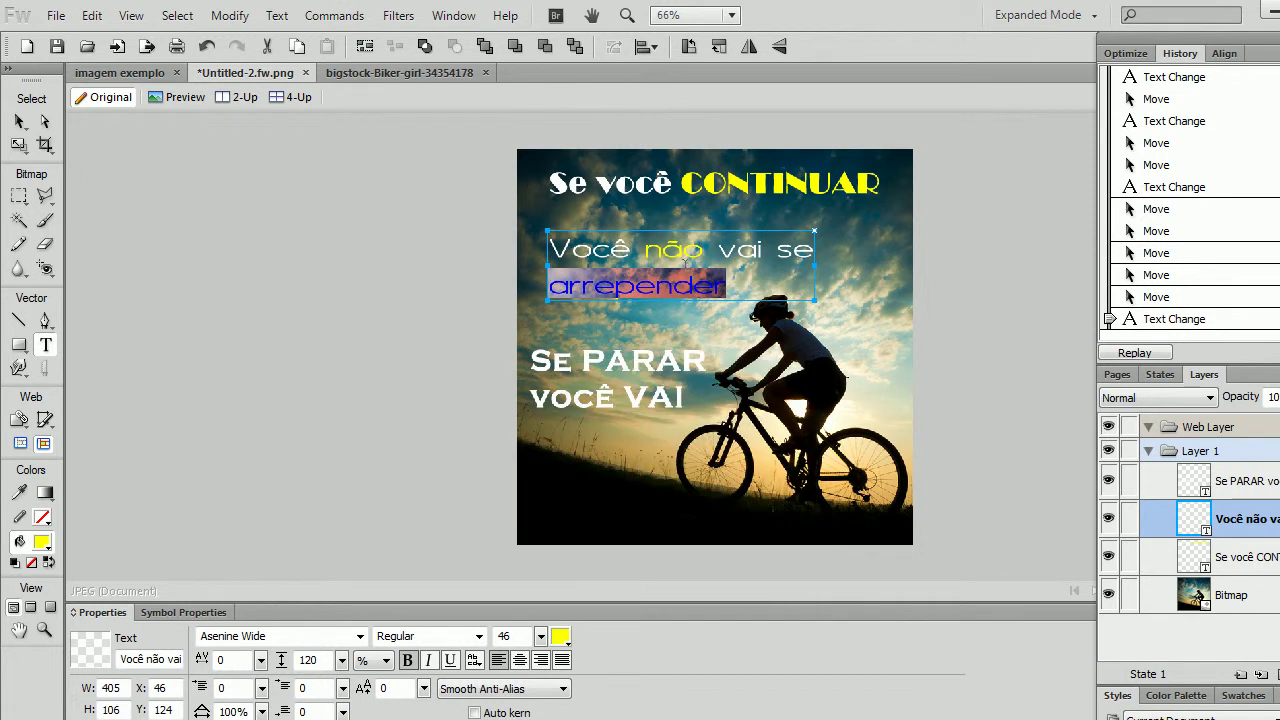
click(678, 258)
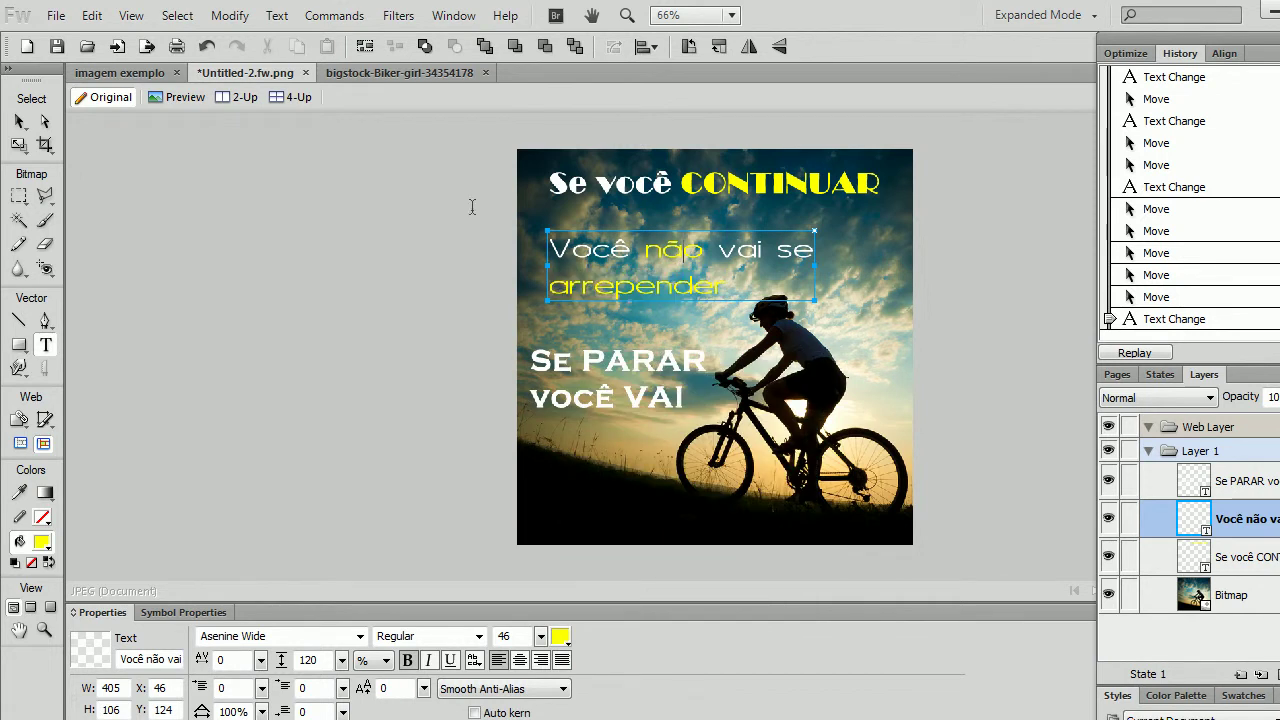
click(19, 121)
click(398, 283)
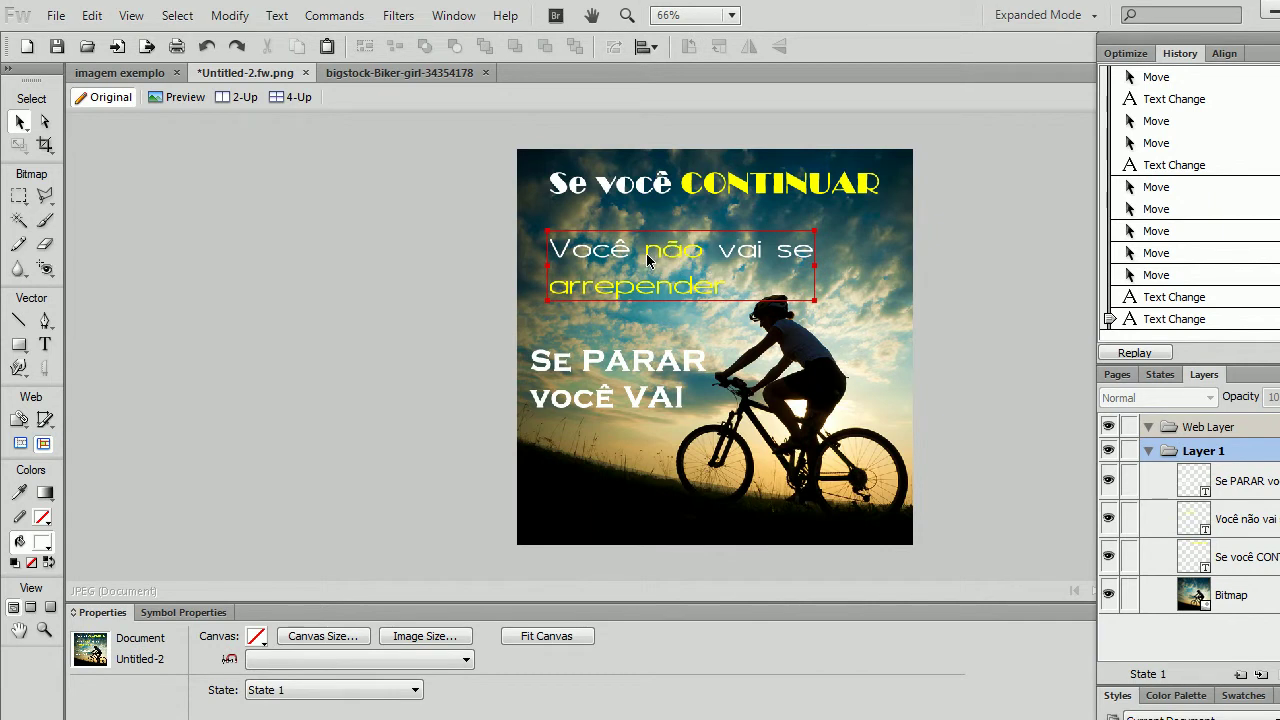
click(604, 192)
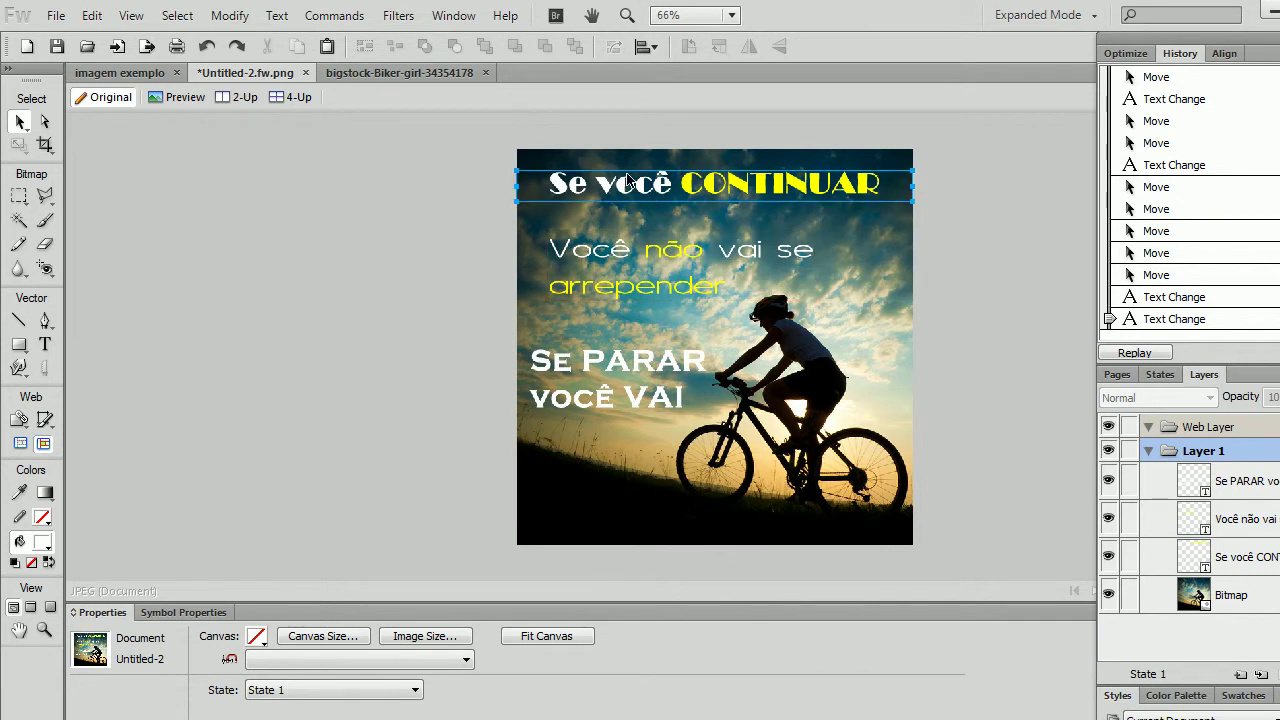
click(446, 288)
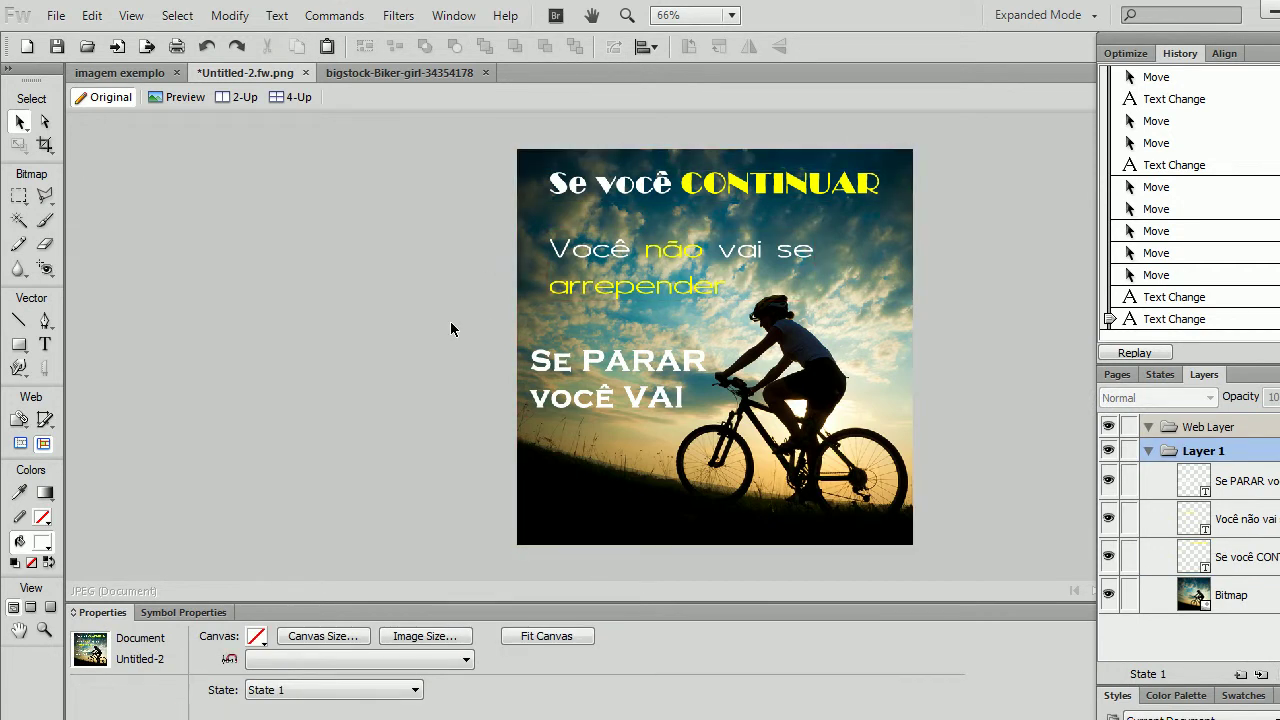
Try blue as the colour of only the word "PARAR" in the "Se PARAR você VAI" text
click(630, 364)
key(t)
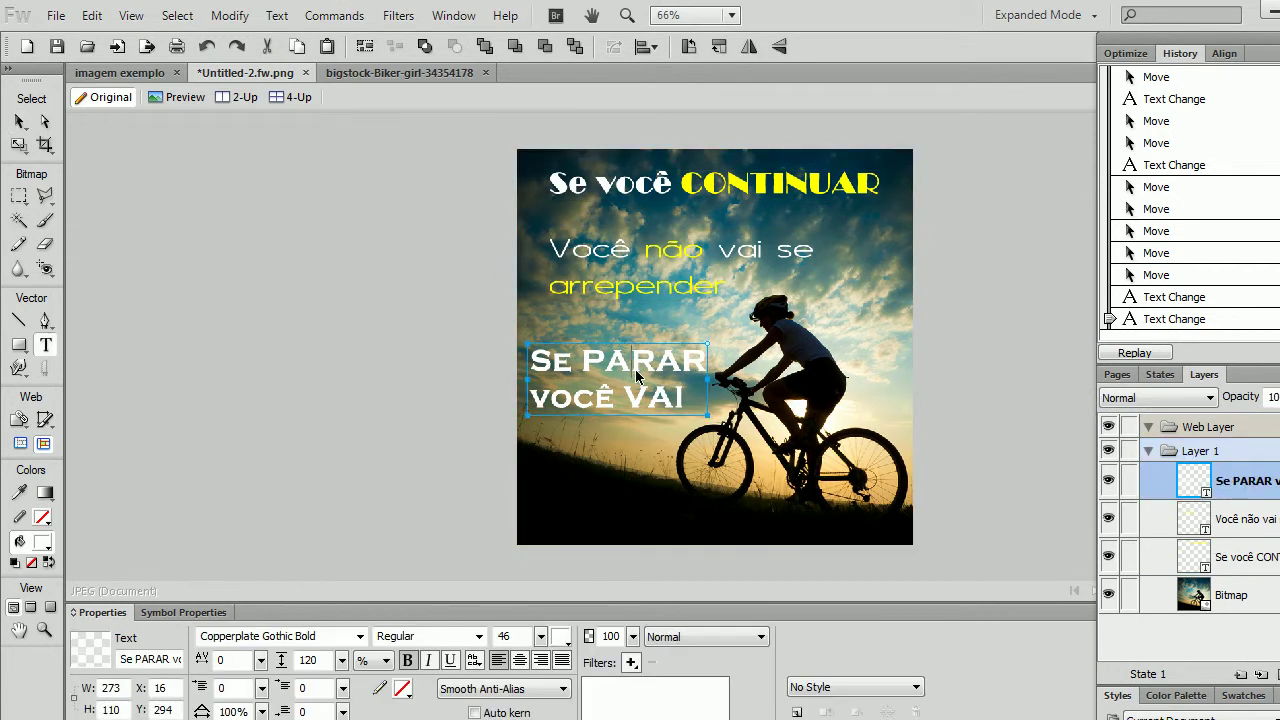
click(631, 366)
double_click(627, 366)
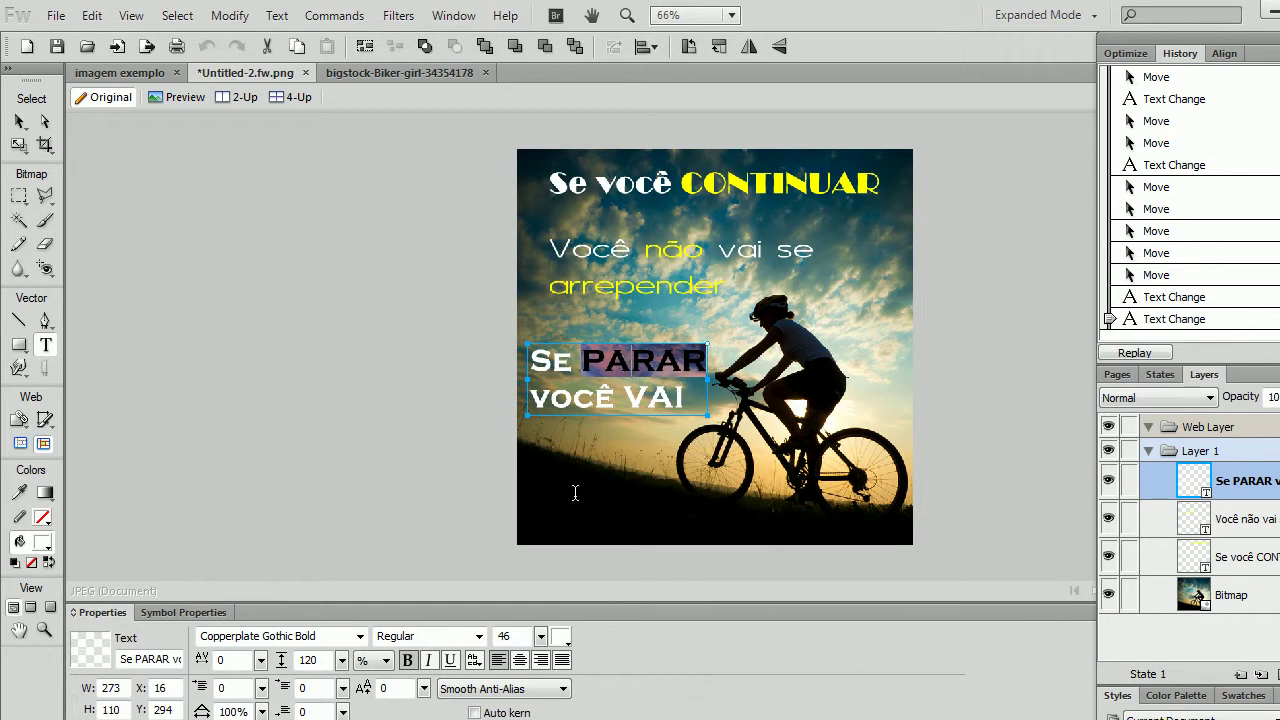
click(561, 640)
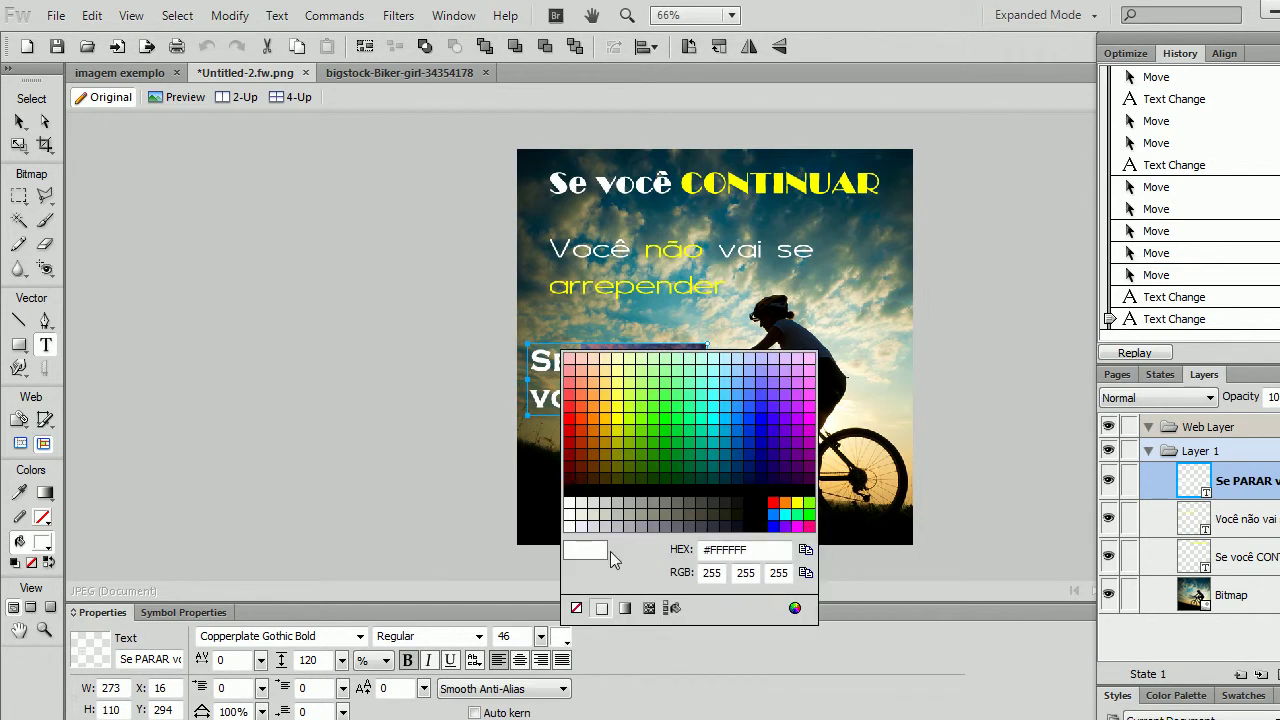
click(773, 525)
click(614, 397)
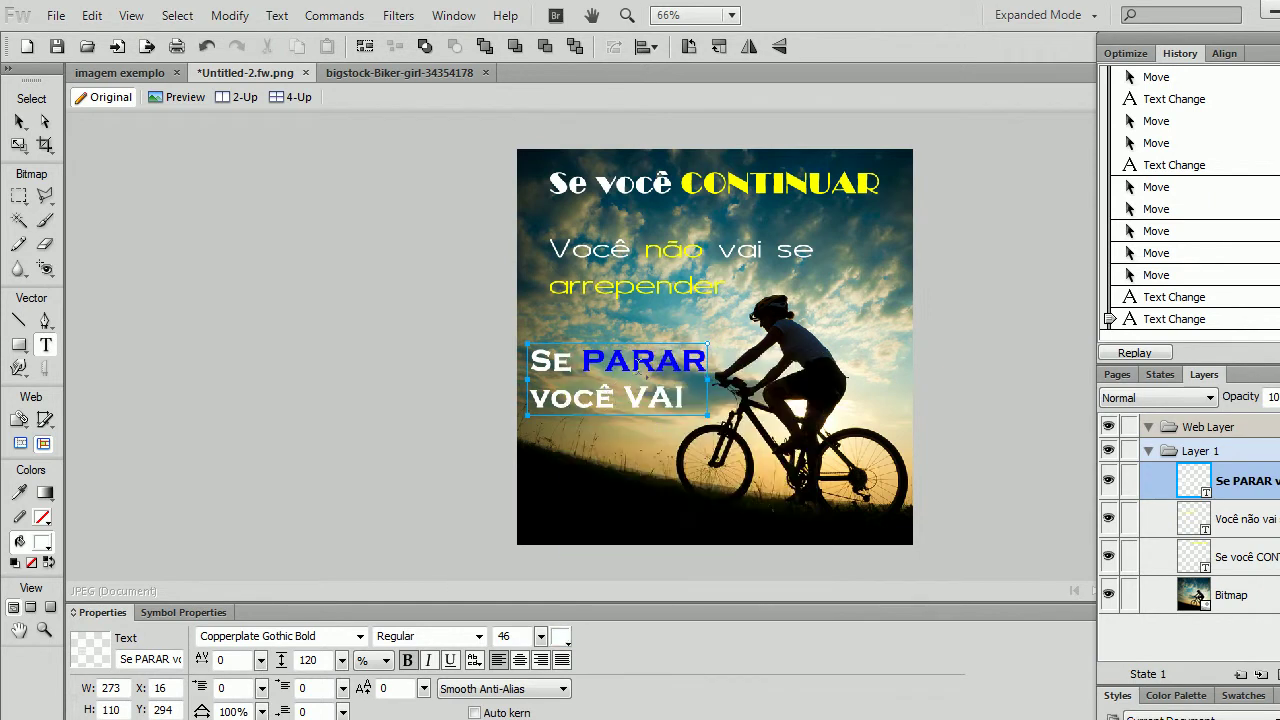
Try red (#FF2626) and pink as the colour of the word "PARAR"
double_click(638, 366)
click(561, 638)
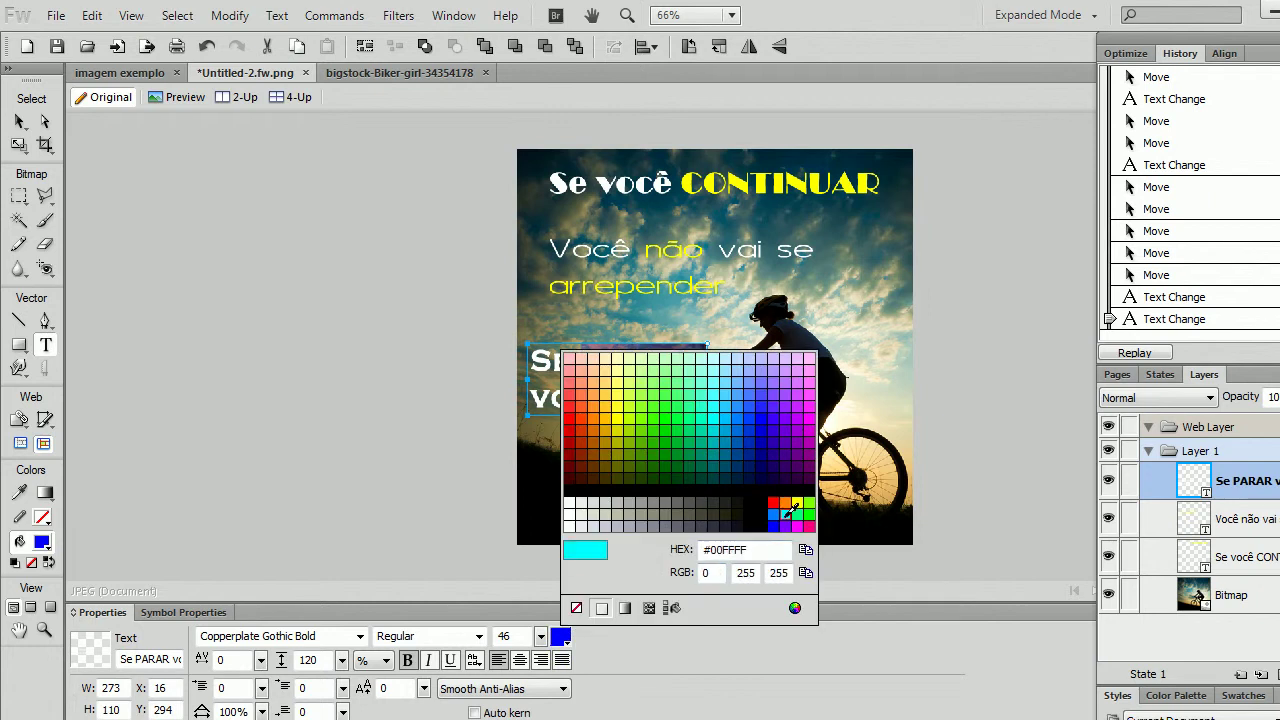
click(575, 404)
click(600, 397)
double_click(634, 362)
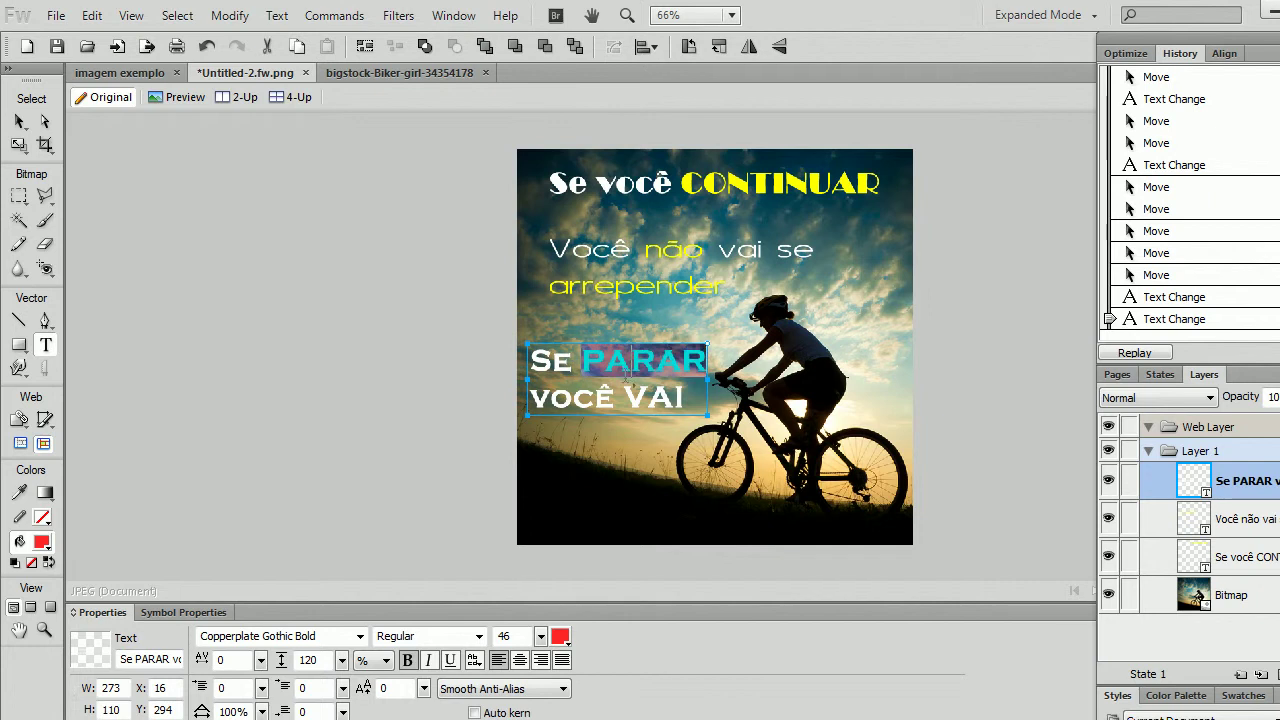
click(560, 637)
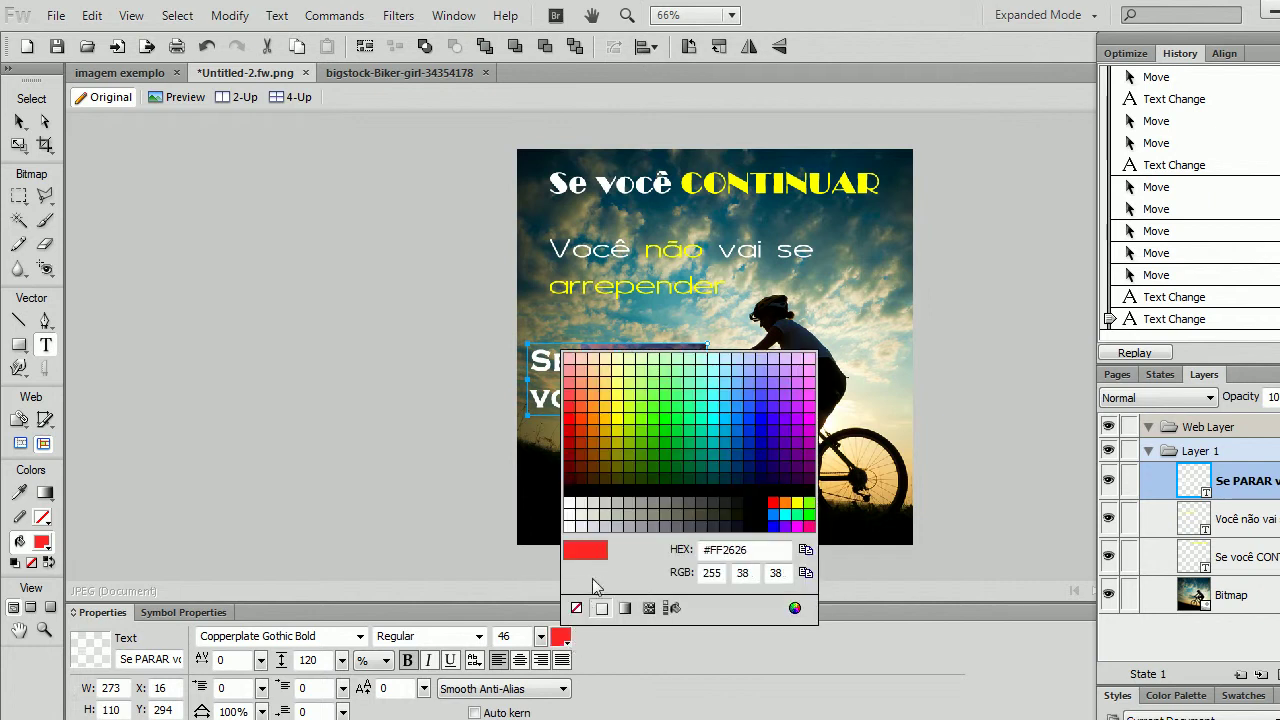
click(808, 378)
click(618, 368)
Try bright green (#7FFF00) and lighter blue (#007FFF) as the colour of the word "PARAR"
double_click(636, 362)
click(560, 637)
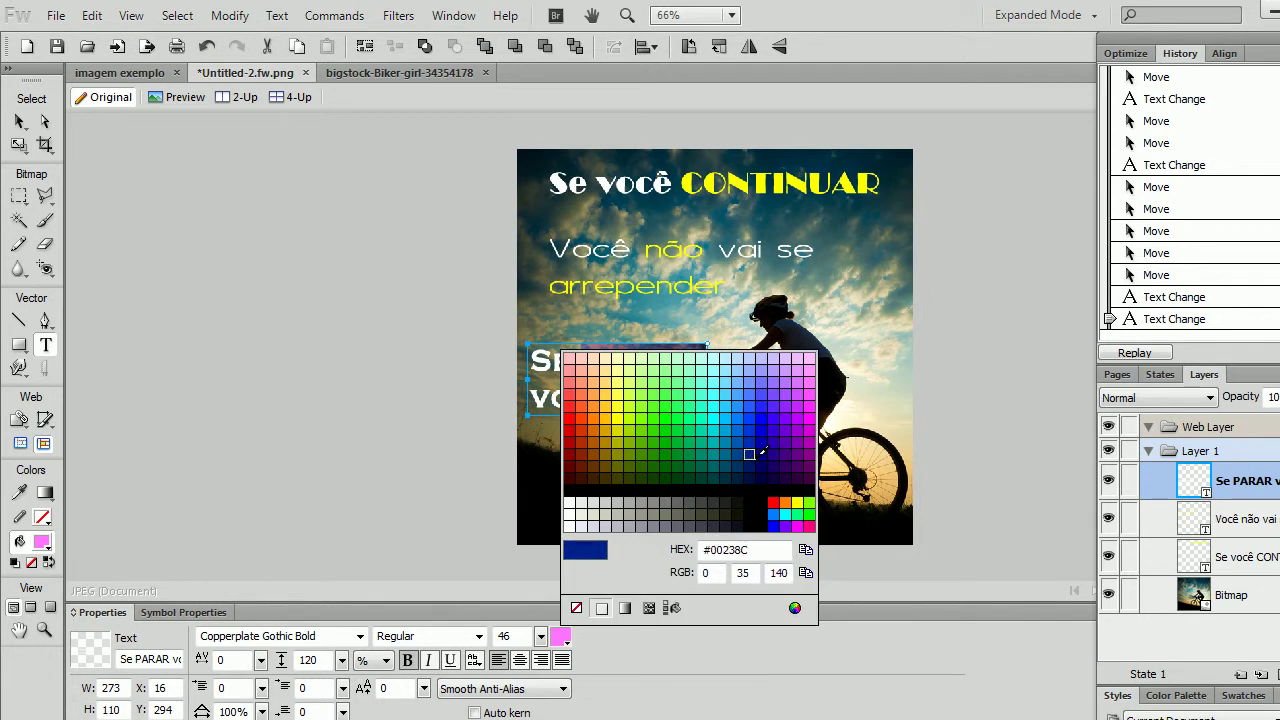
click(811, 496)
click(565, 365)
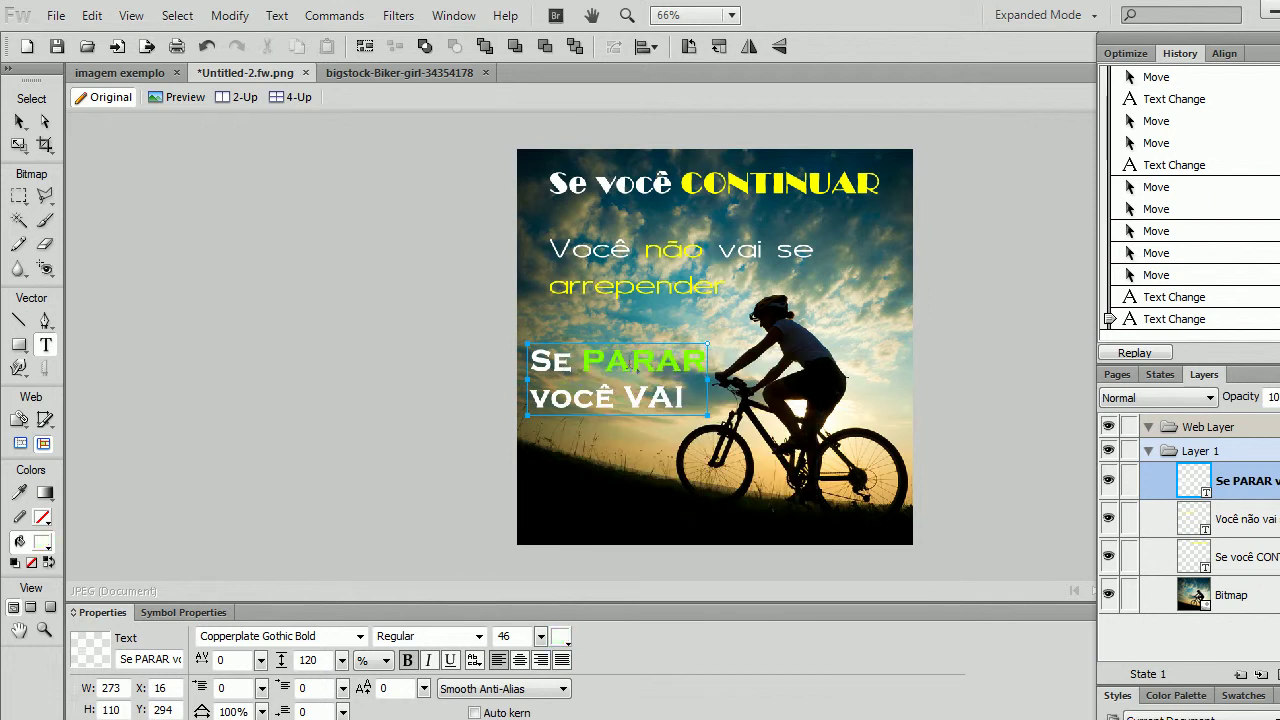
double_click(645, 368)
click(560, 637)
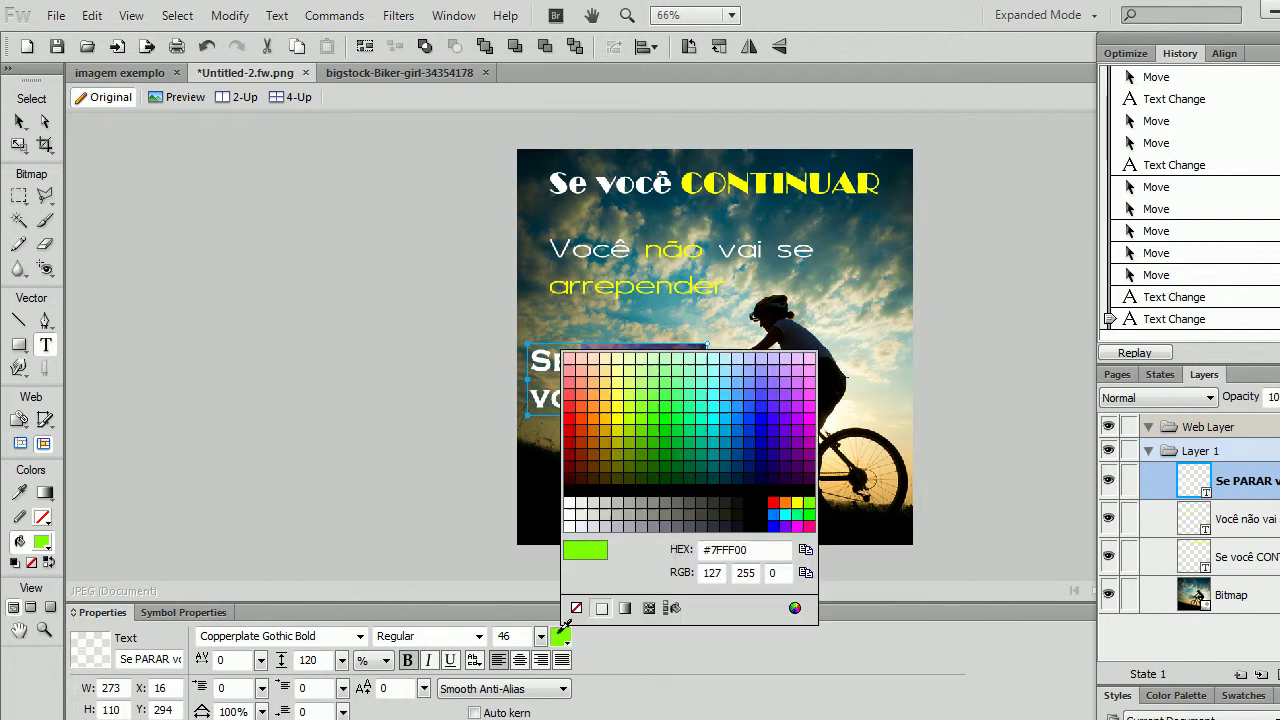
click(773, 513)
key(Escape)
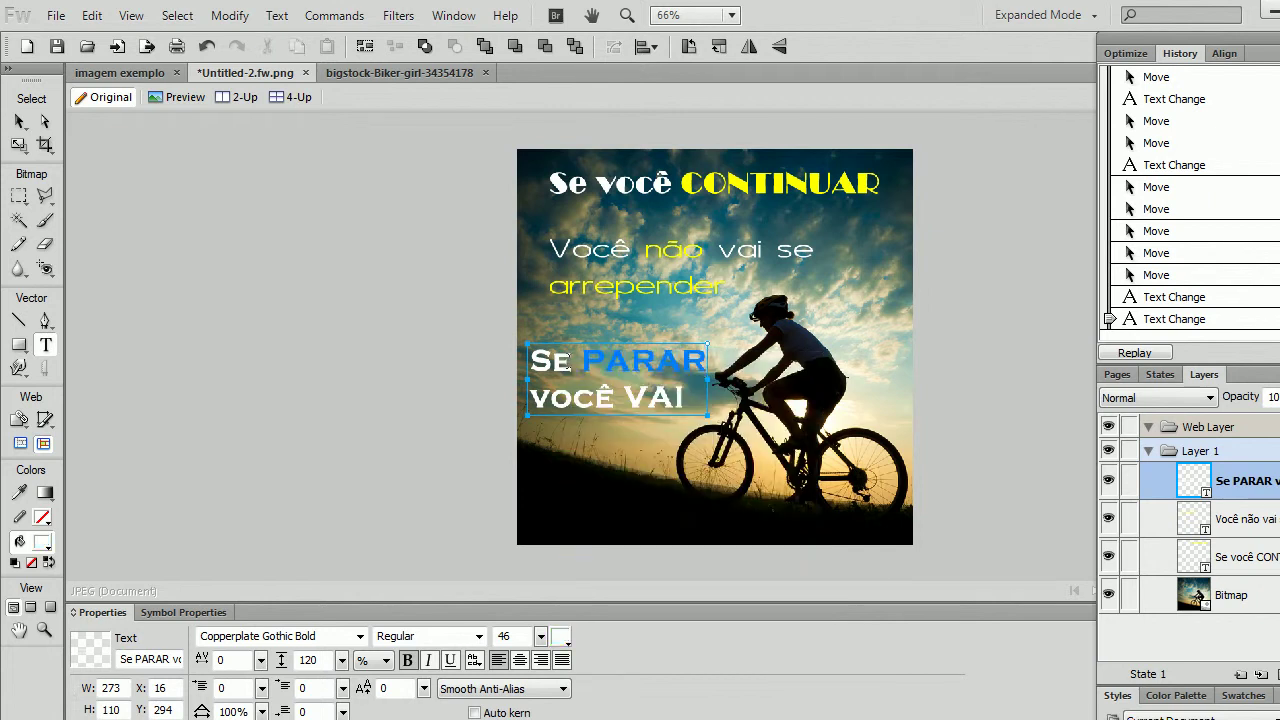
Colour the word "PARAR" yellow like the other highlighted words, and finish editing the text
double_click(648, 362)
click(560, 637)
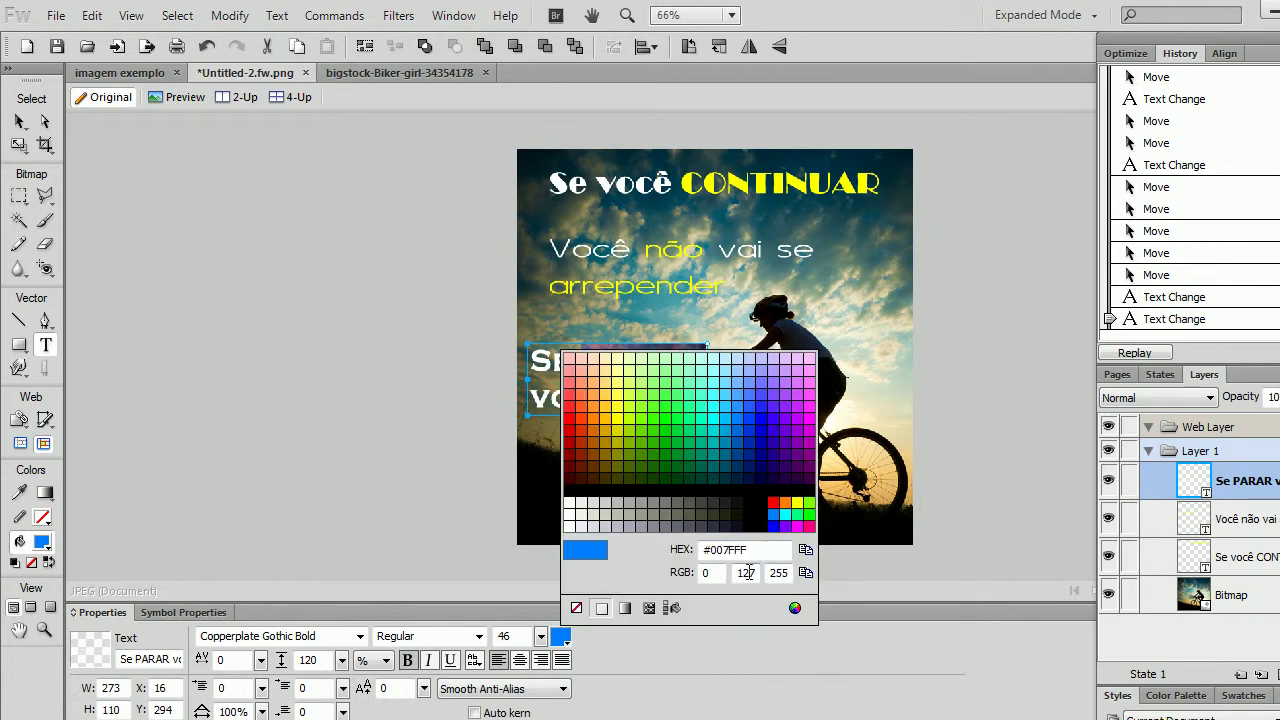
click(798, 502)
key(Escape)
click(19, 121)
click(383, 359)
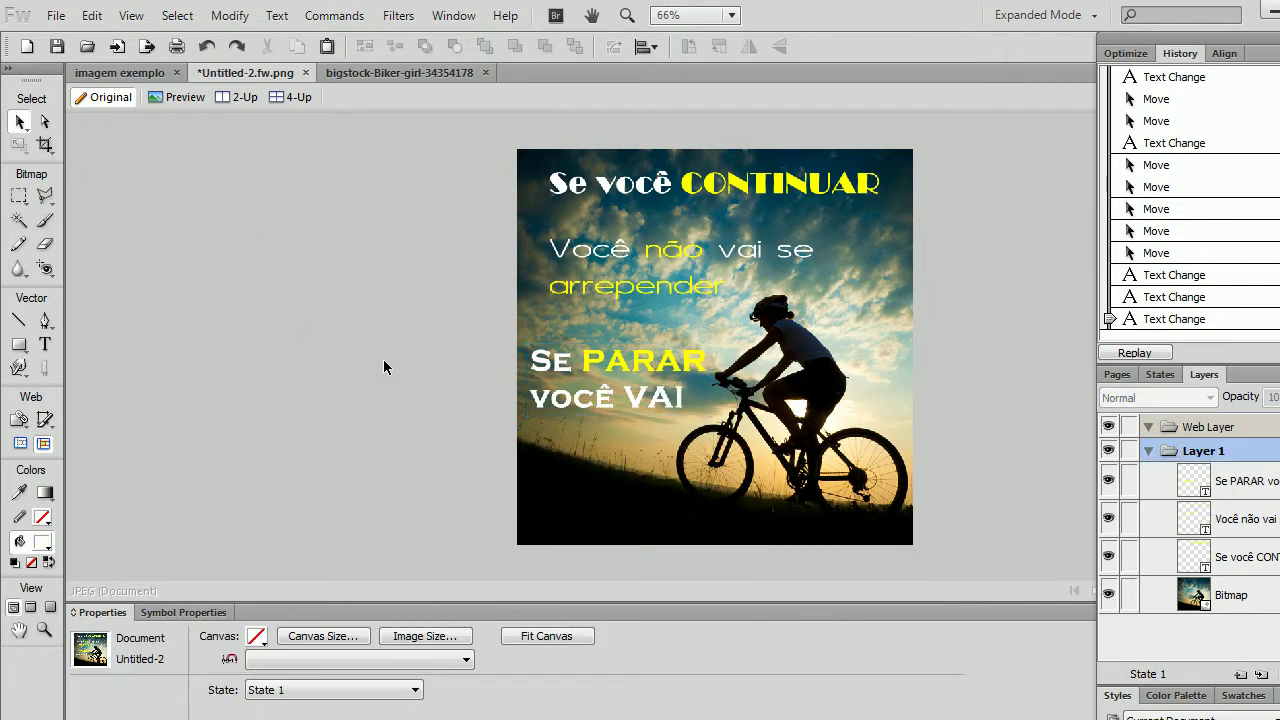
Try white and red as the stroke colour around the "Se você CONTINUAR" text
click(675, 198)
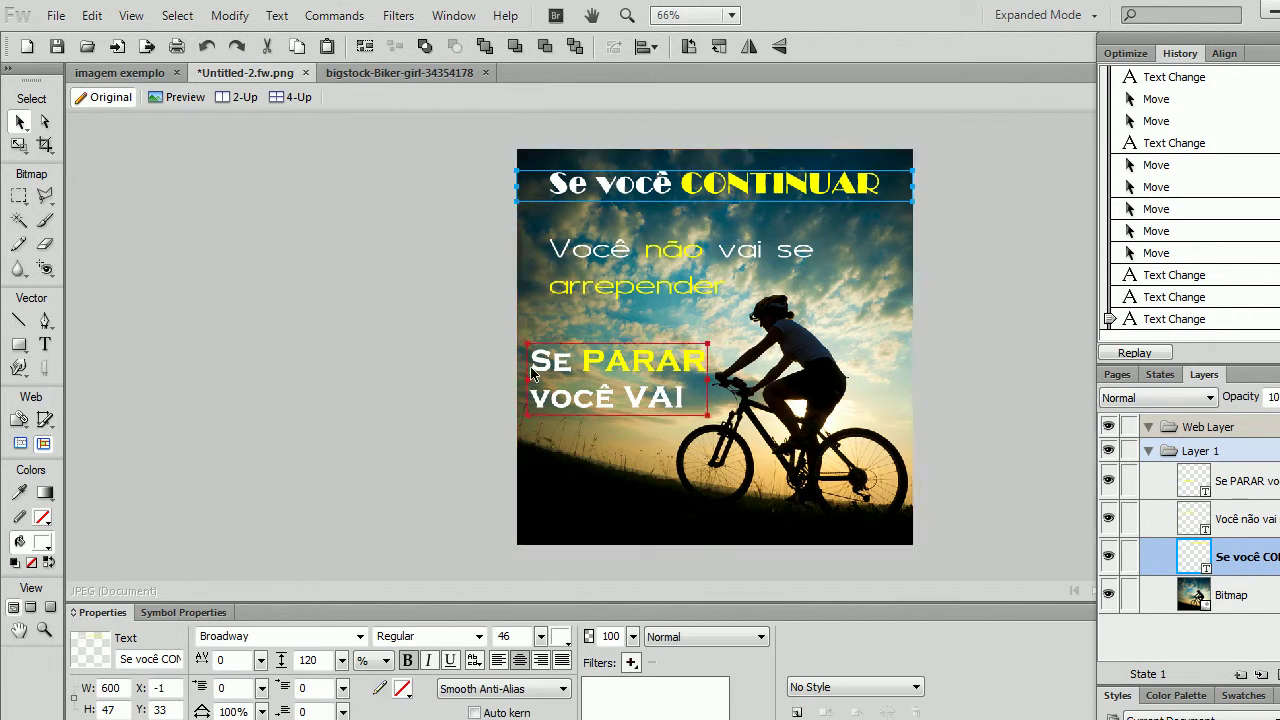
click(402, 689)
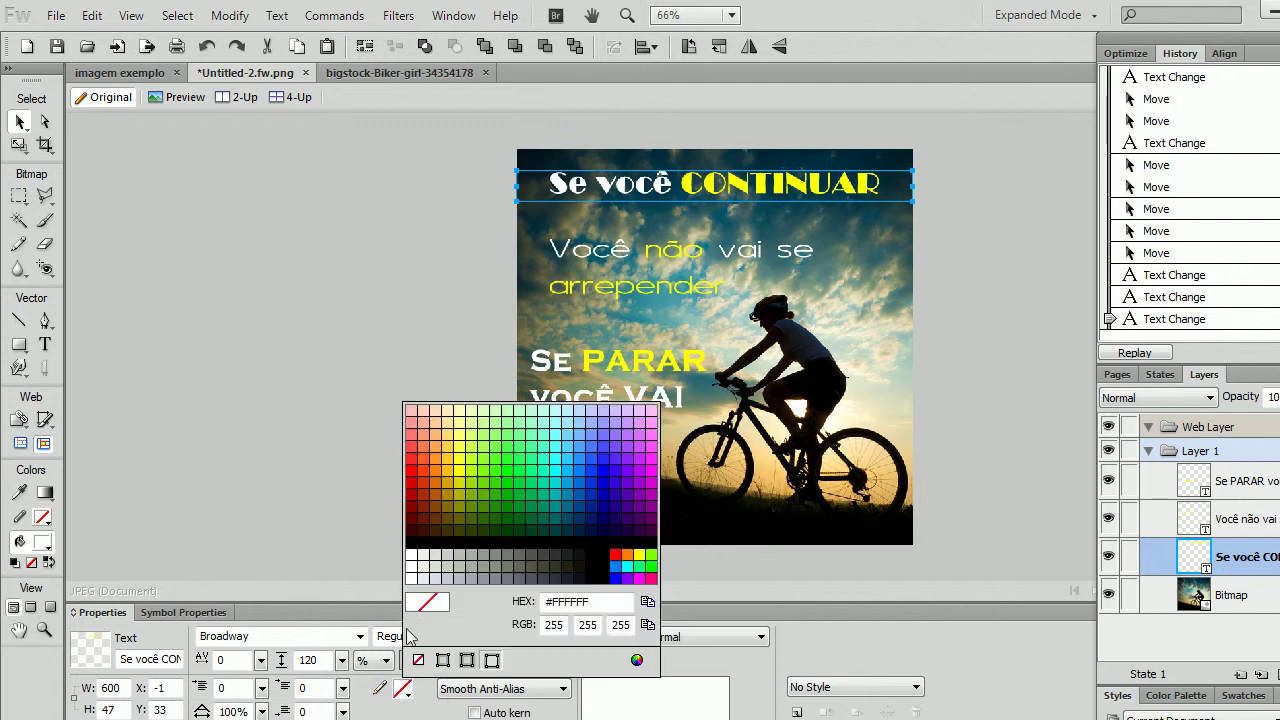
click(412, 554)
click(402, 689)
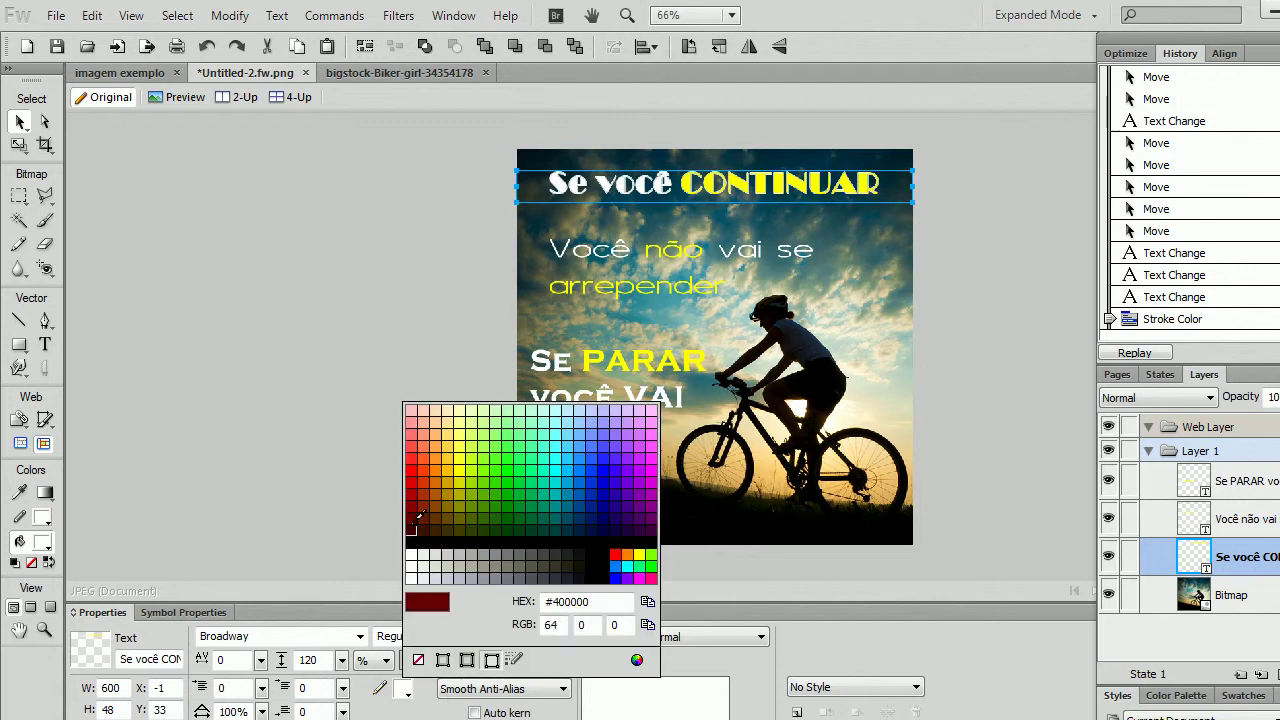
click(416, 487)
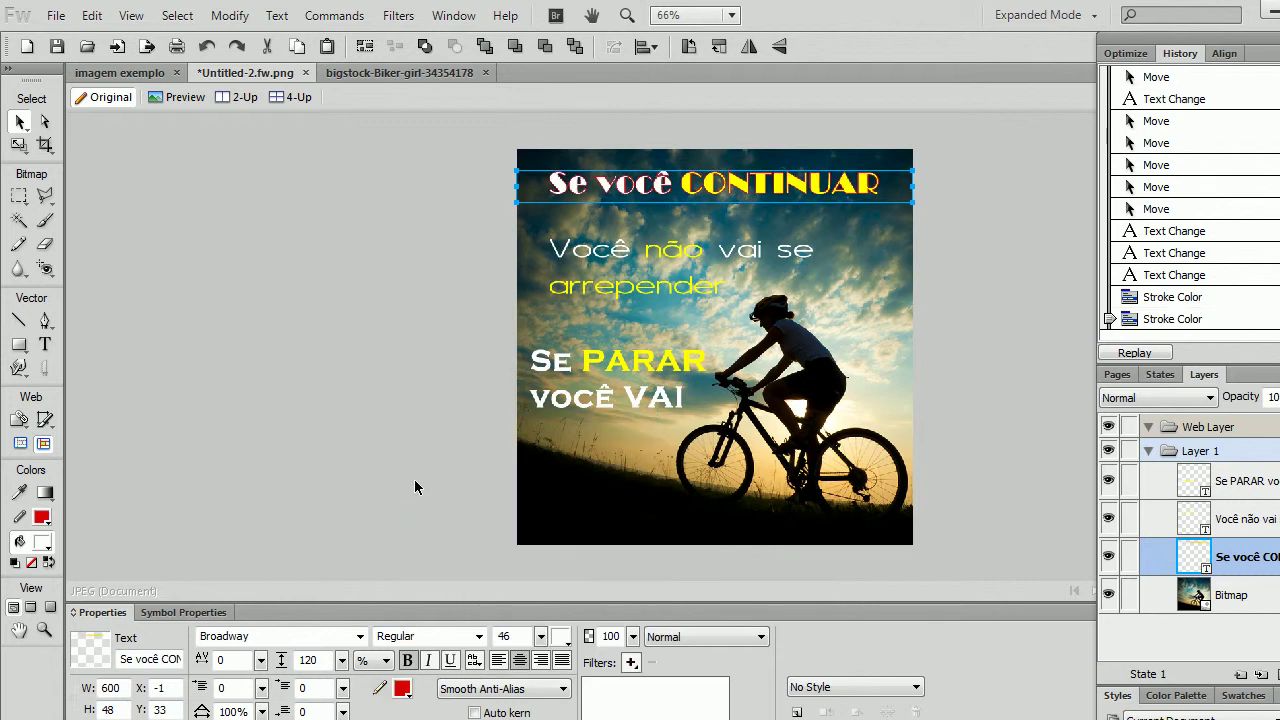
Try a black stroke around the "Se você CONTINUAR" text
click(402, 689)
click(410, 548)
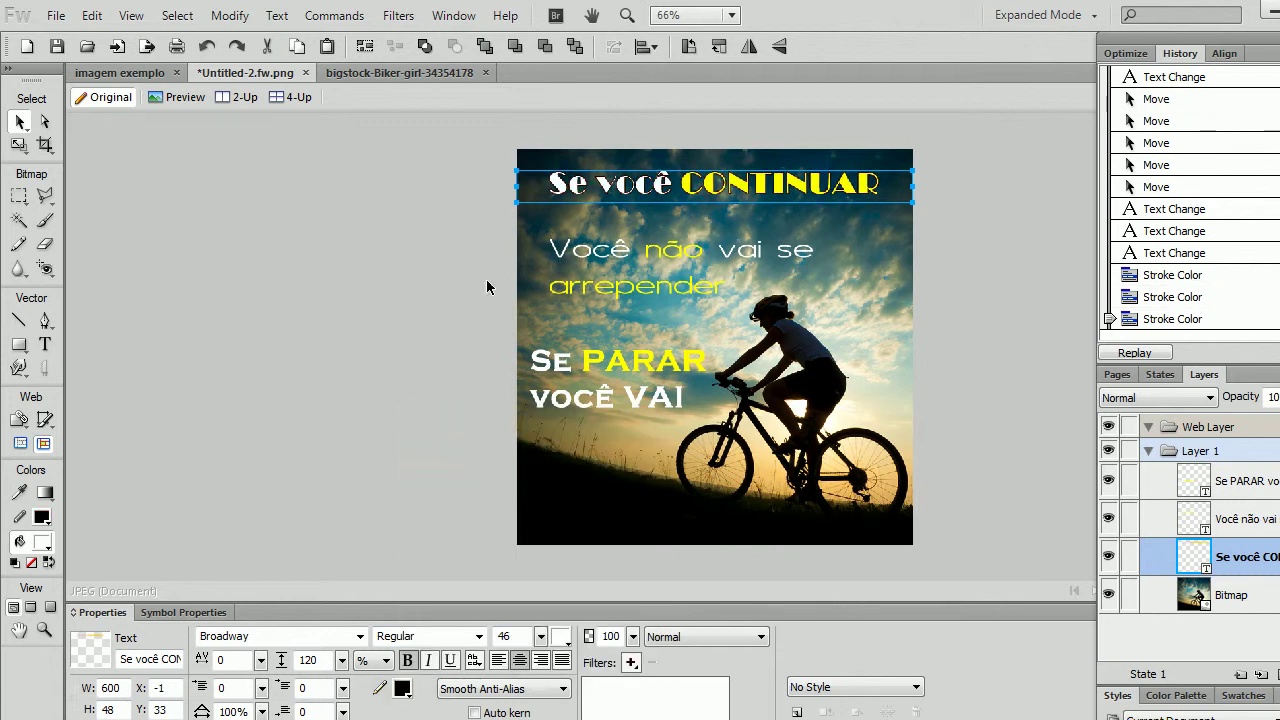
click(383, 341)
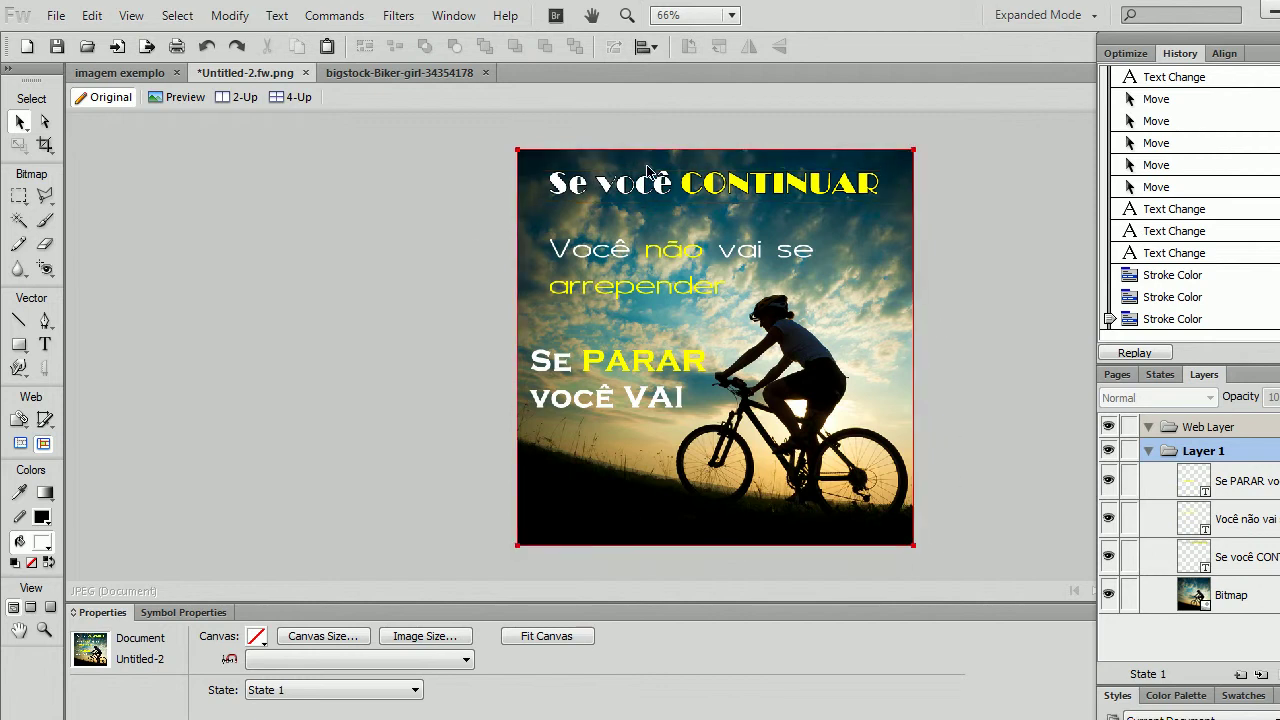
Zoom to 100% and examine how the black-outlined first line looks against the photo and the other texts
double_click(44, 629)
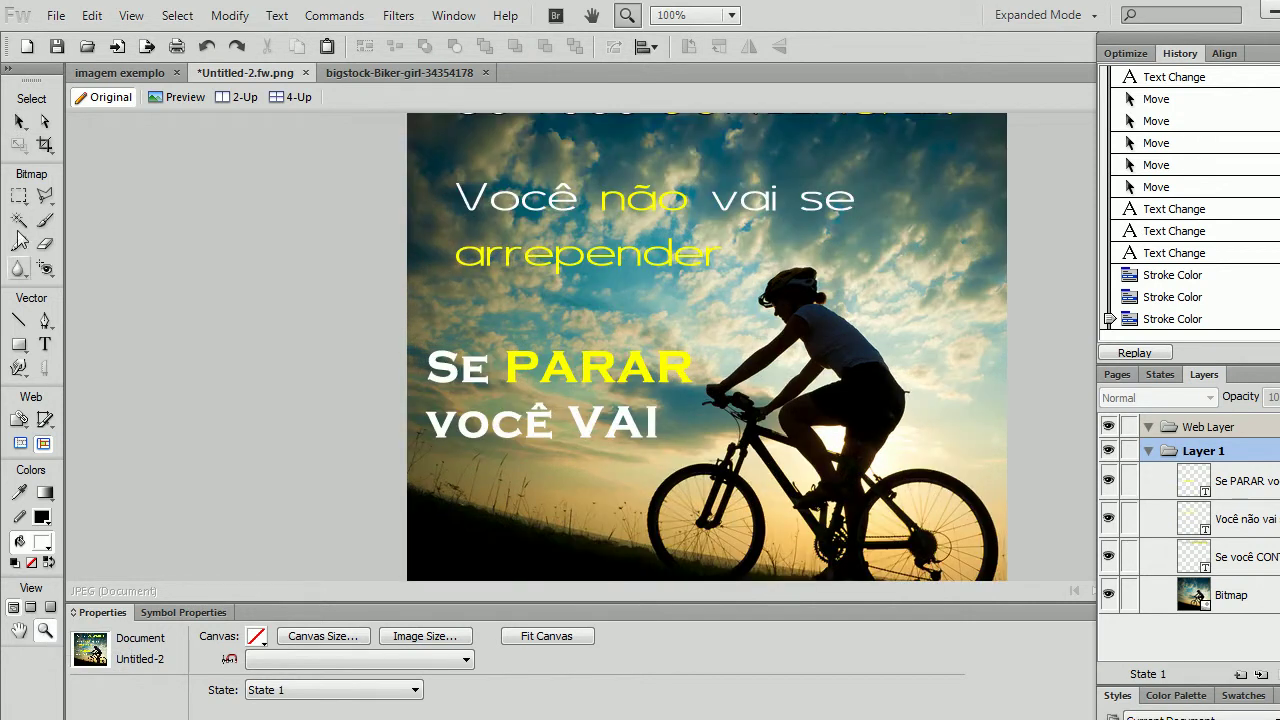
click(19, 121)
scroll(336, 420, up, 2)
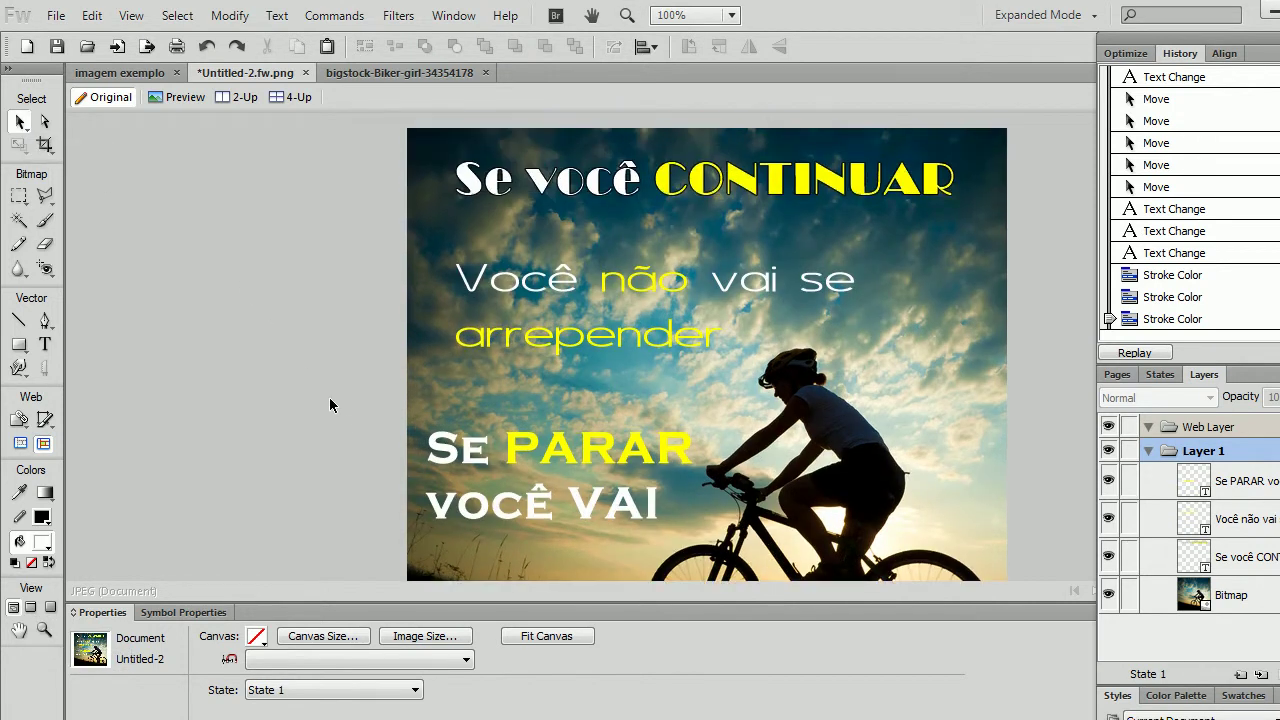
scroll(600, 343, down, 1)
scroll(600, 343, down, 2)
scroll(630, 290, up, 3)
click(674, 170)
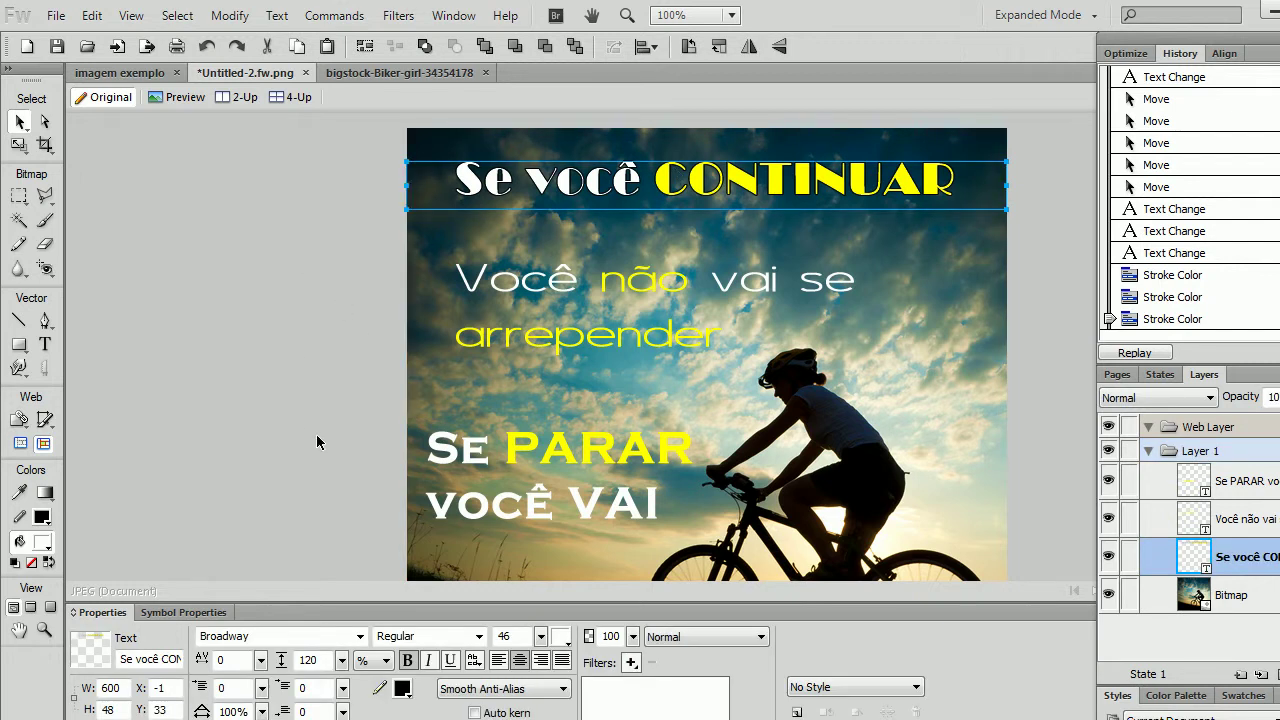
scroll(1048, 408, down, 3)
scroll(1048, 408, up, 3)
Try a yellow stroke on the "Se você CONTINUAR" text and replace it with white
click(404, 690)
click(638, 556)
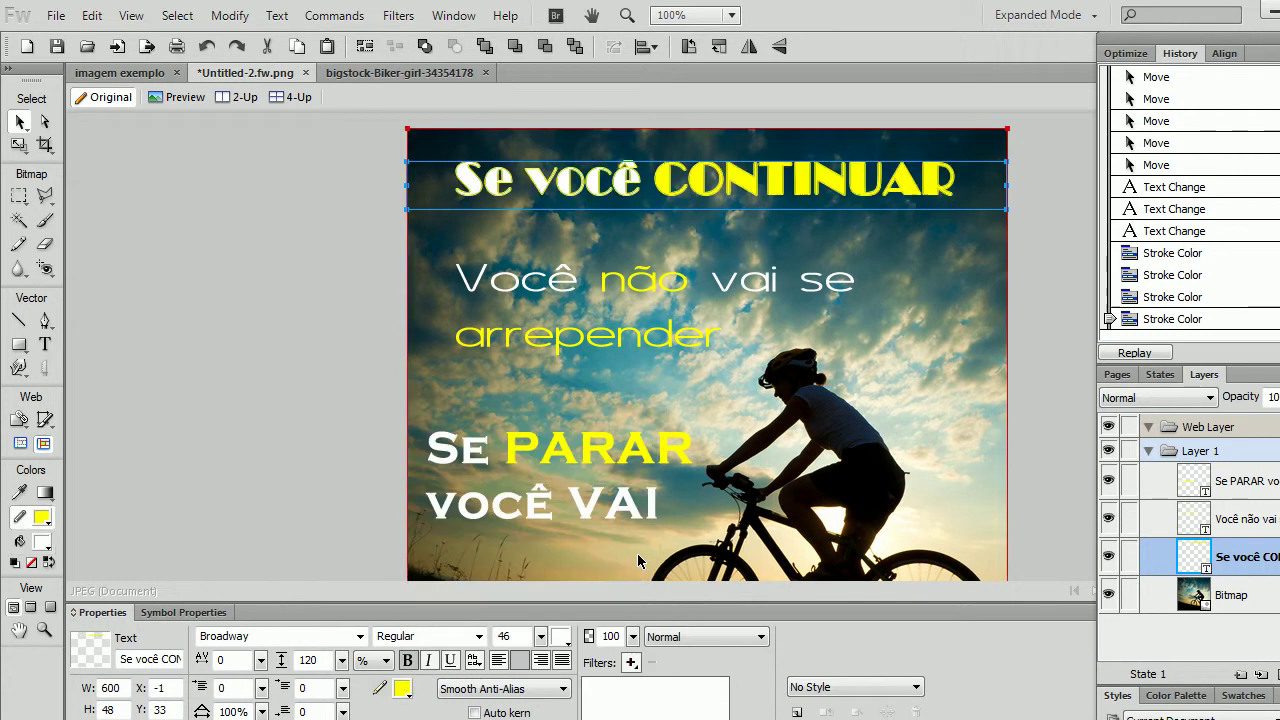
click(404, 690)
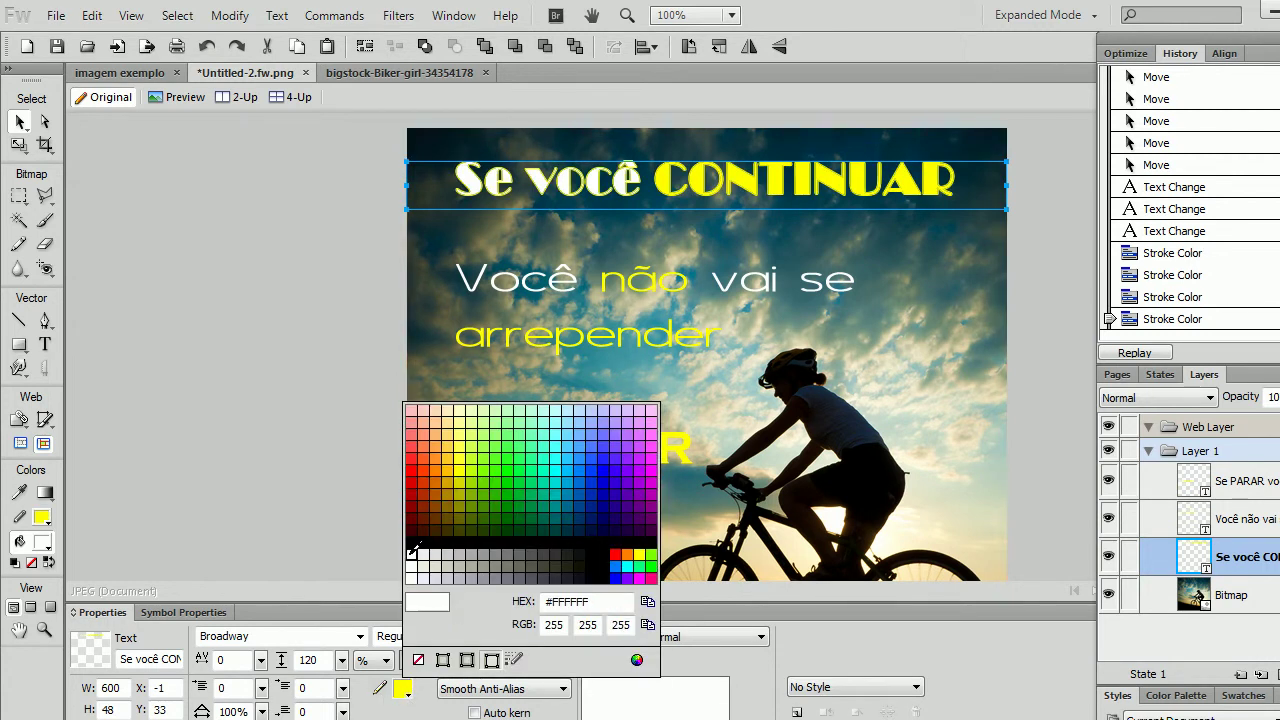
click(410, 557)
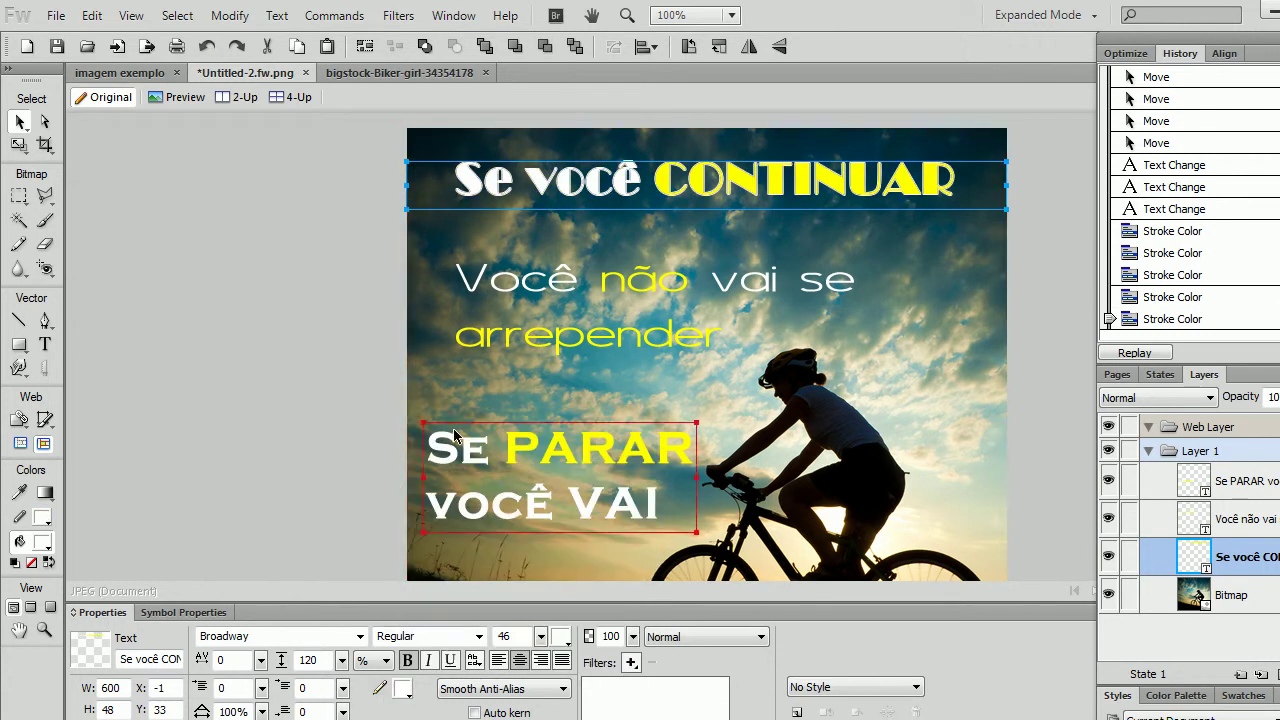
Try a red fill colour on the words "Se você" in the first text line
double_click(612, 180)
drag(655, 180, 452, 180)
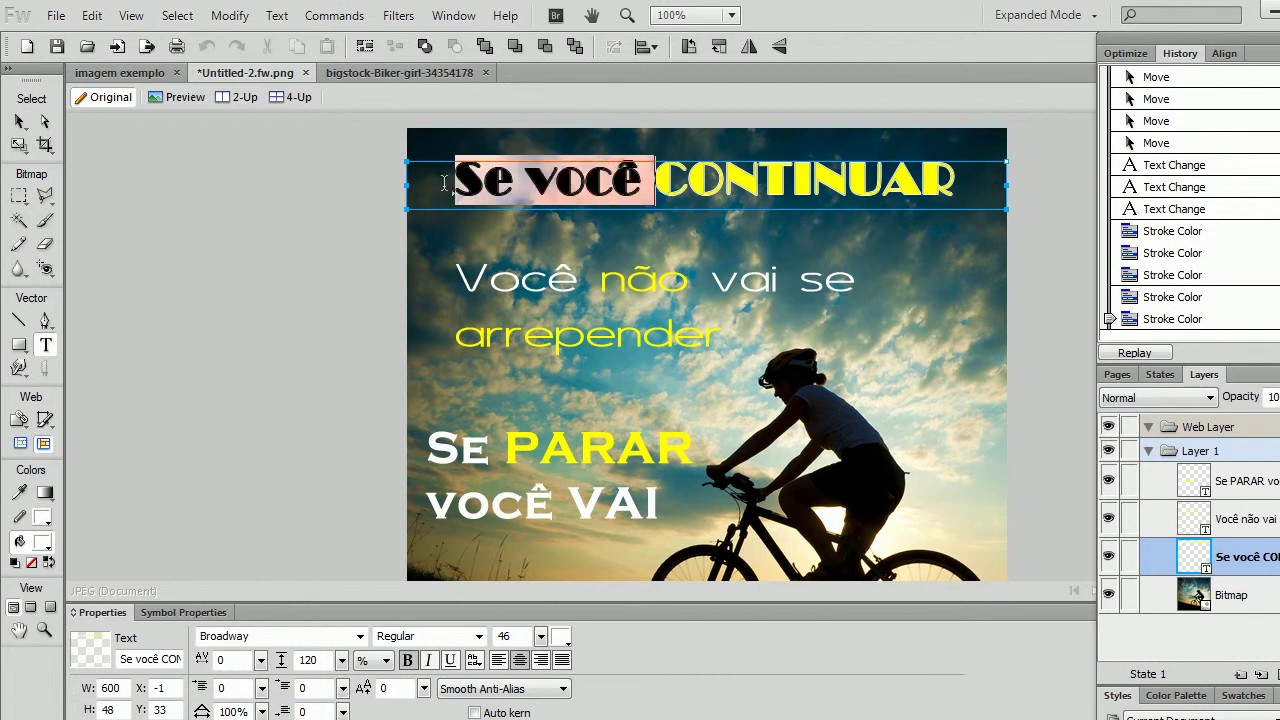
click(562, 640)
click(574, 440)
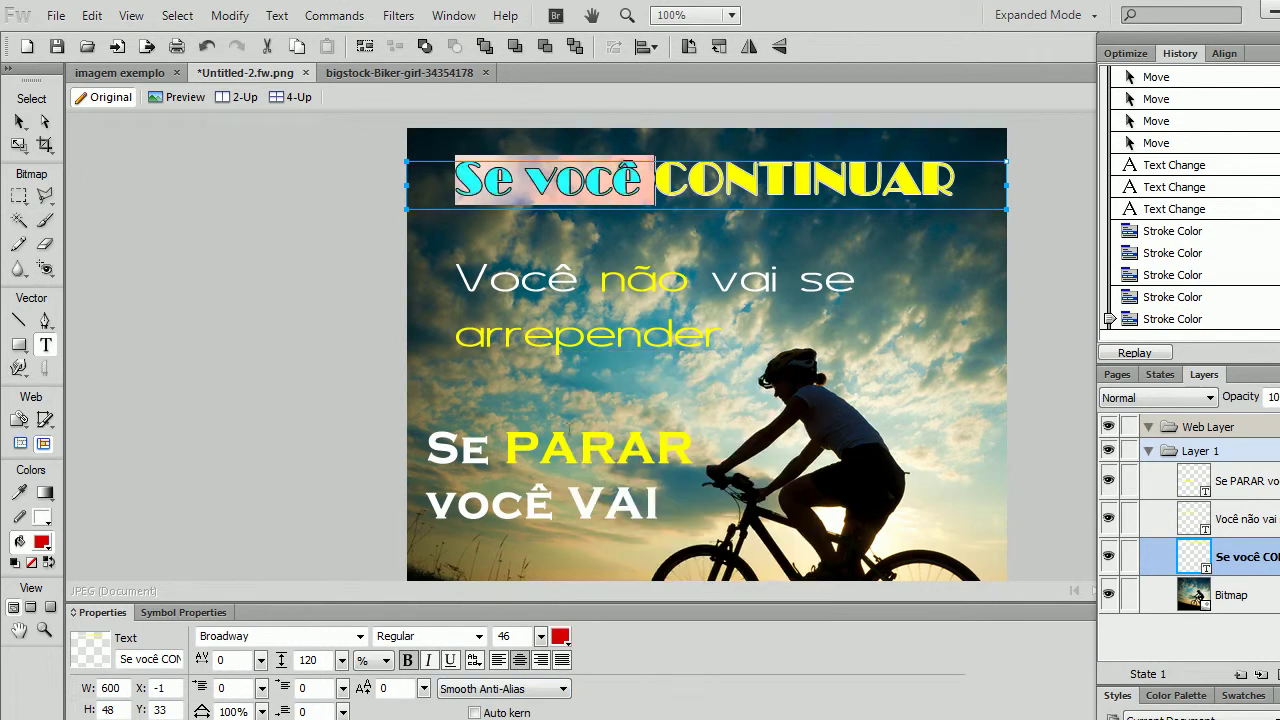
click(589, 192)
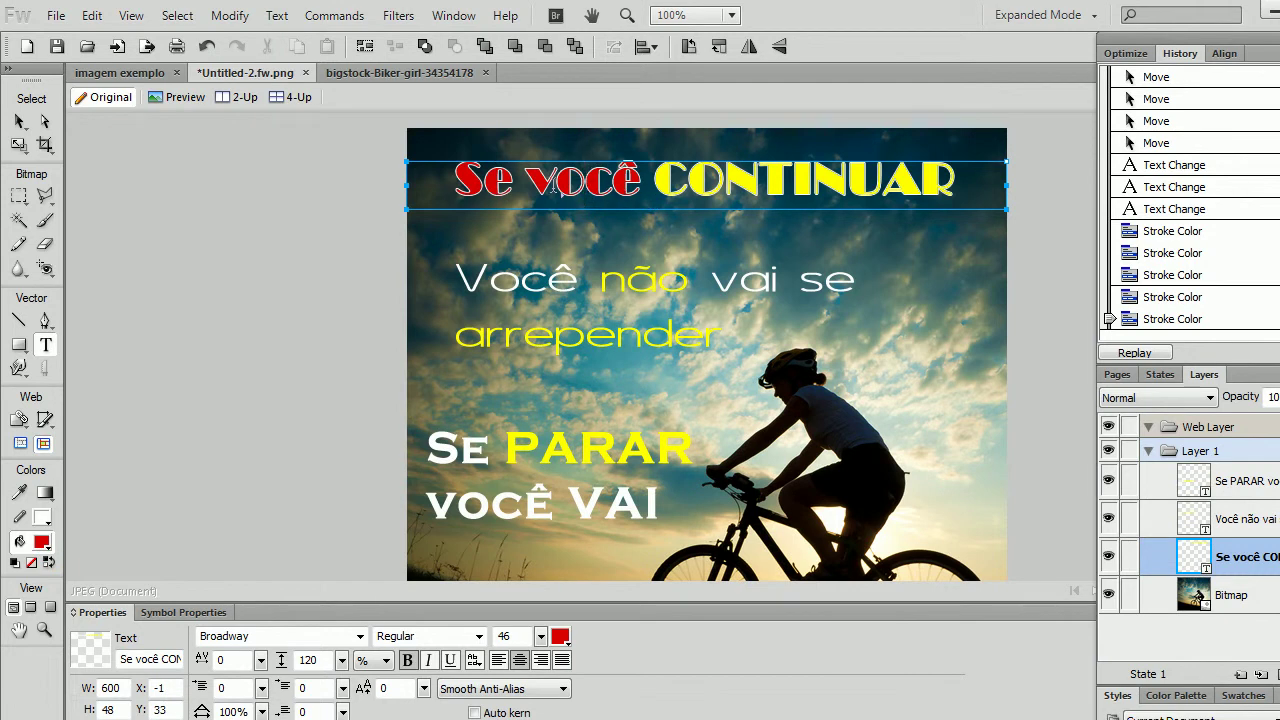
Recolour the words "Se você" in the first text line pink
double_click(558, 186)
shift+click(458, 186)
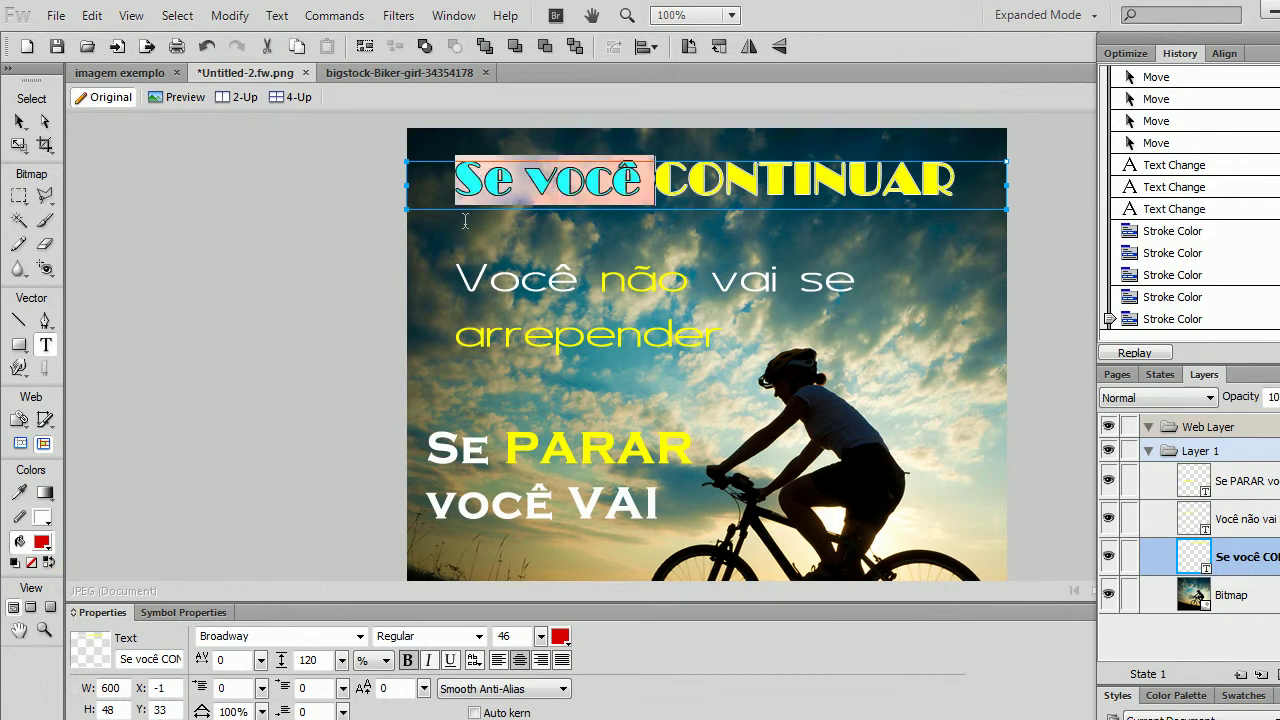
click(560, 636)
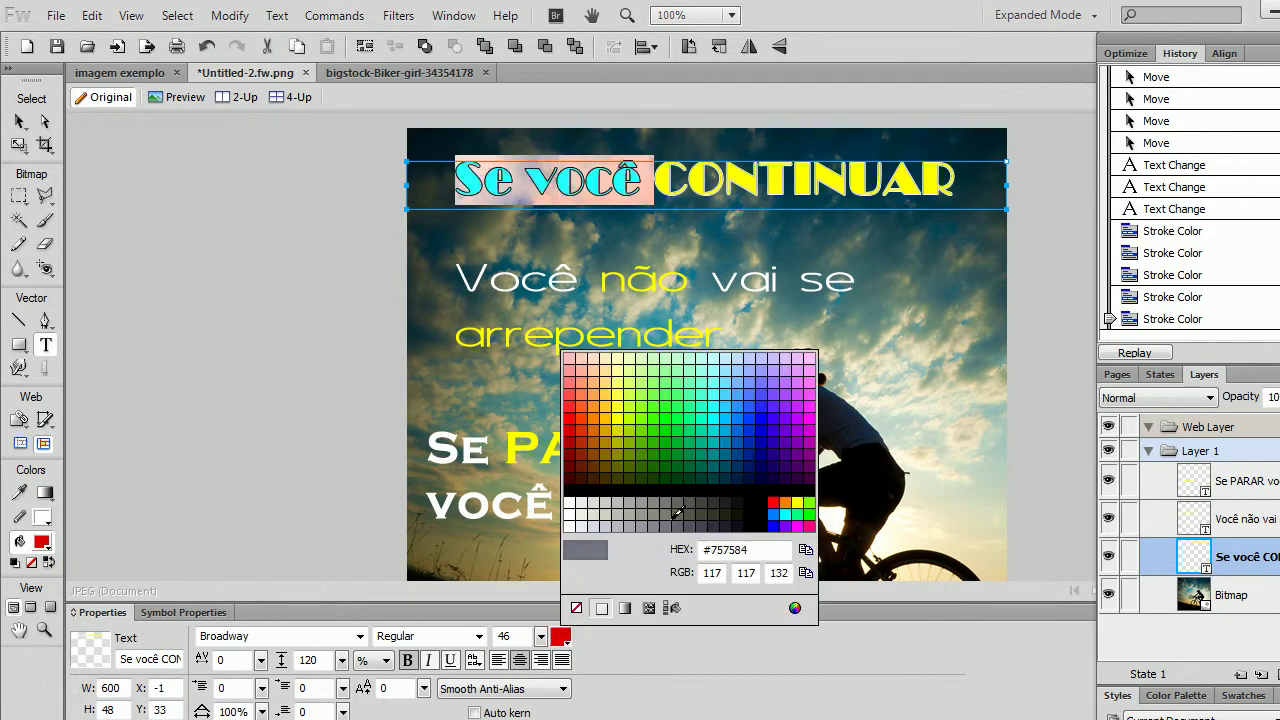
click(810, 374)
click(607, 188)
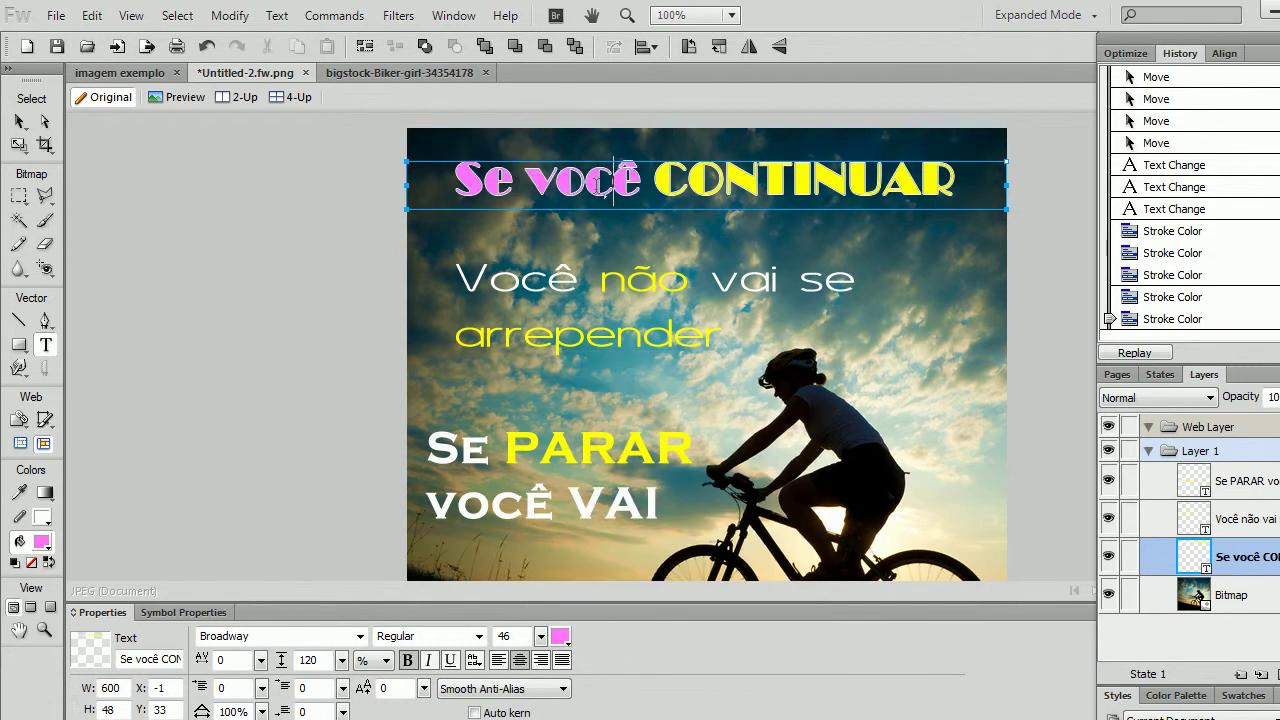
click(19, 121)
click(308, 375)
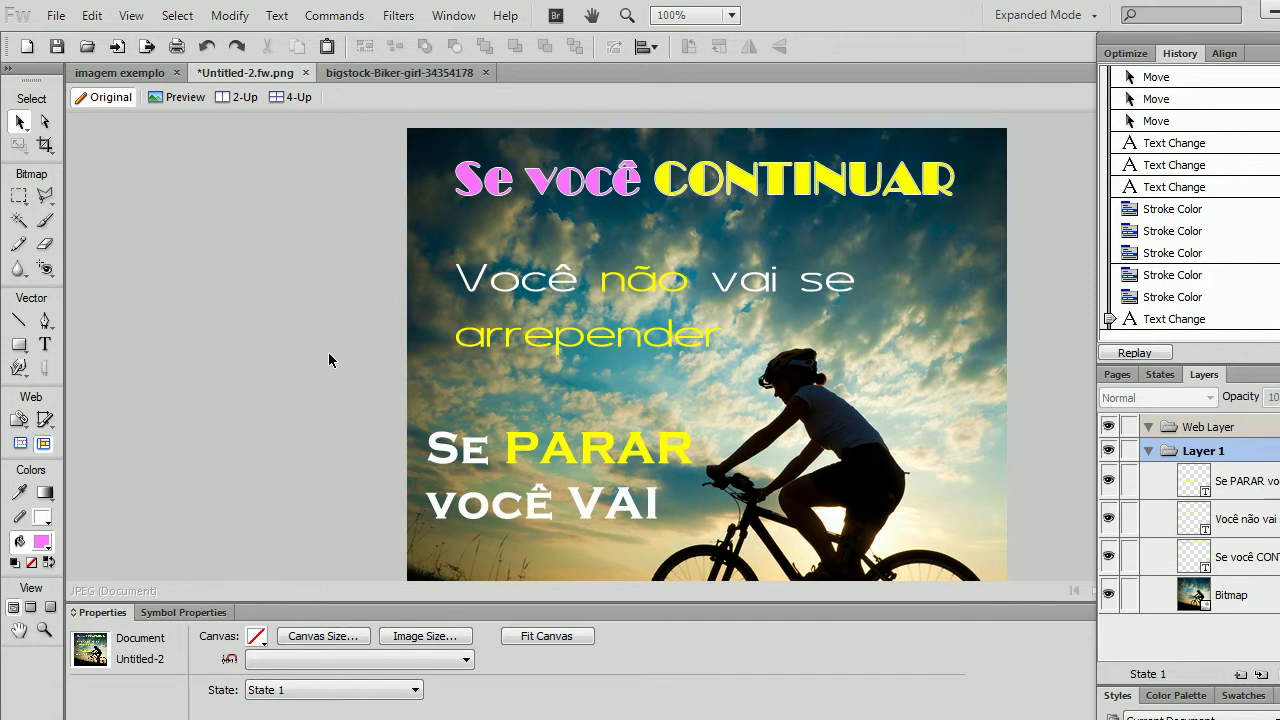
Try a light grey #DDDDDD stroke on the "Se você CONTINUAR" text
click(480, 185)
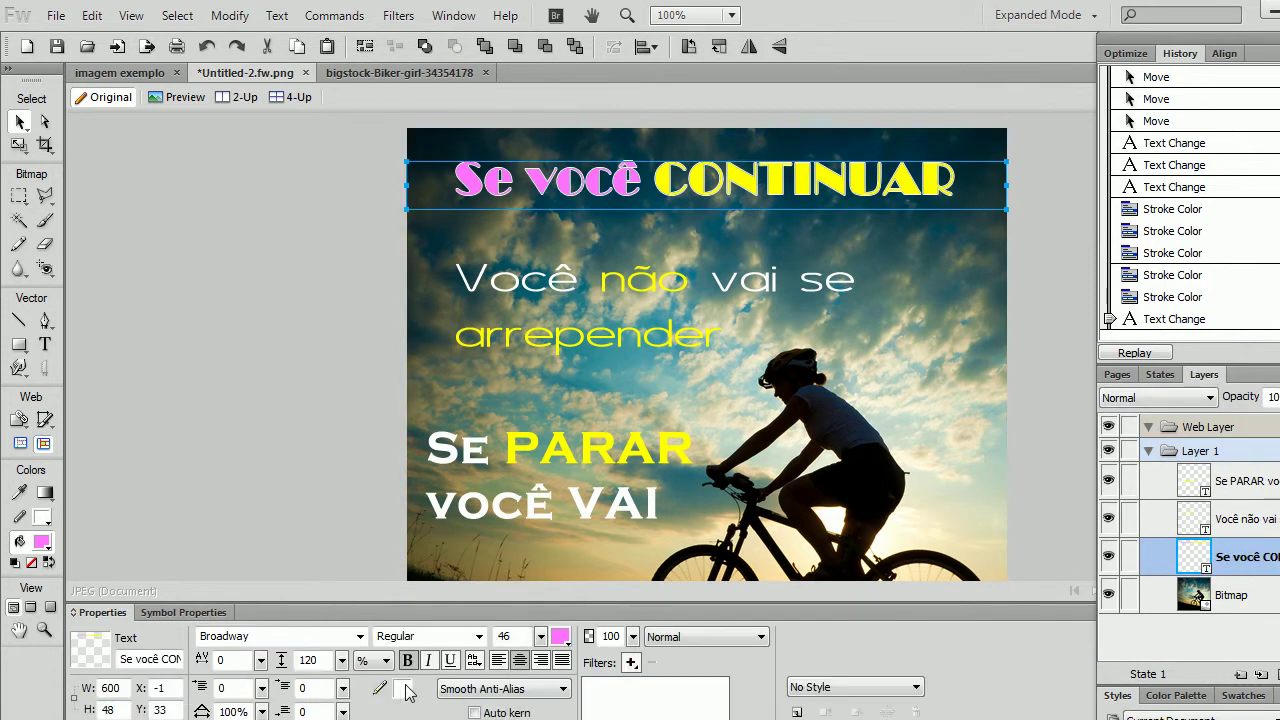
click(404, 689)
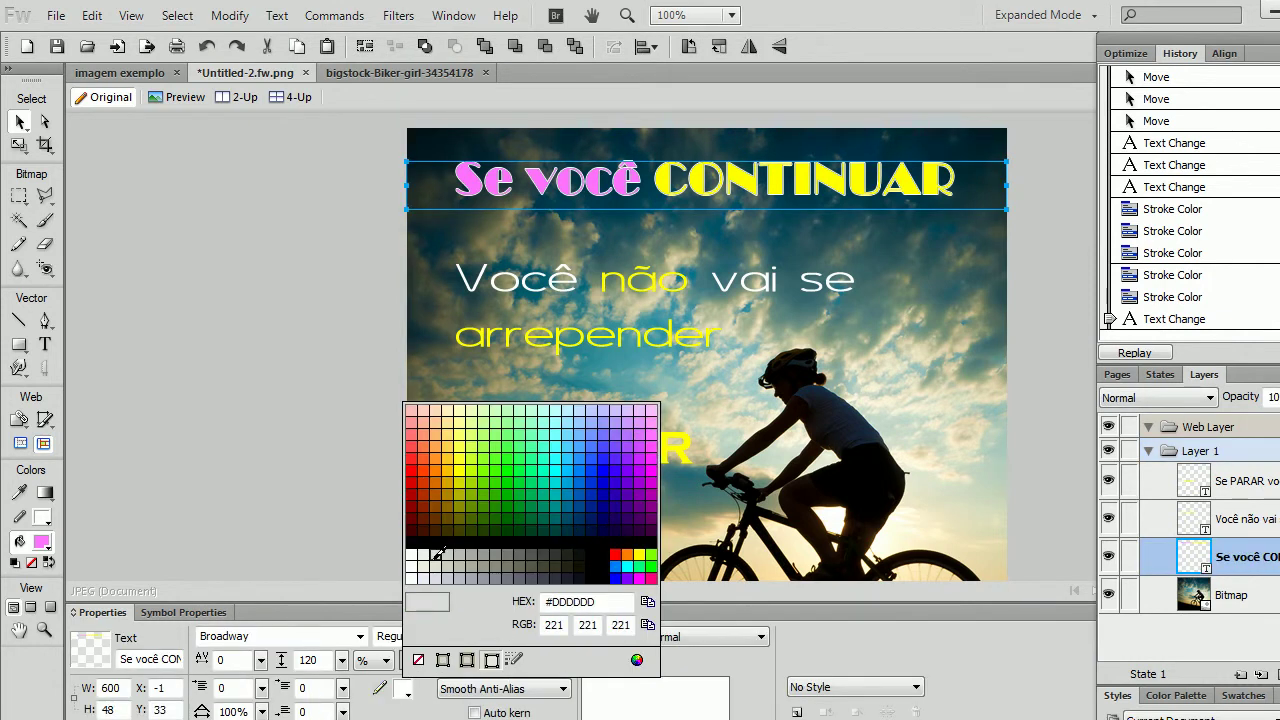
click(435, 556)
click(285, 291)
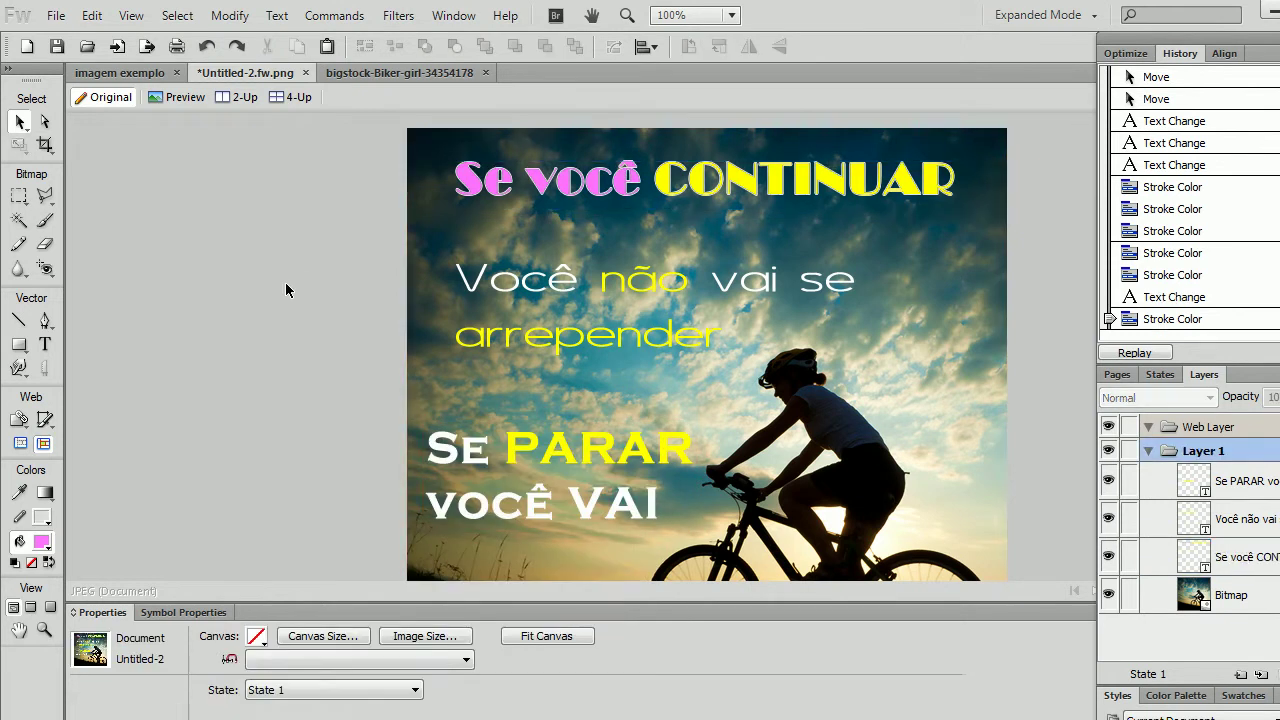
Colour the word "Você" in the middle text orange, #FF7F00
click(518, 290)
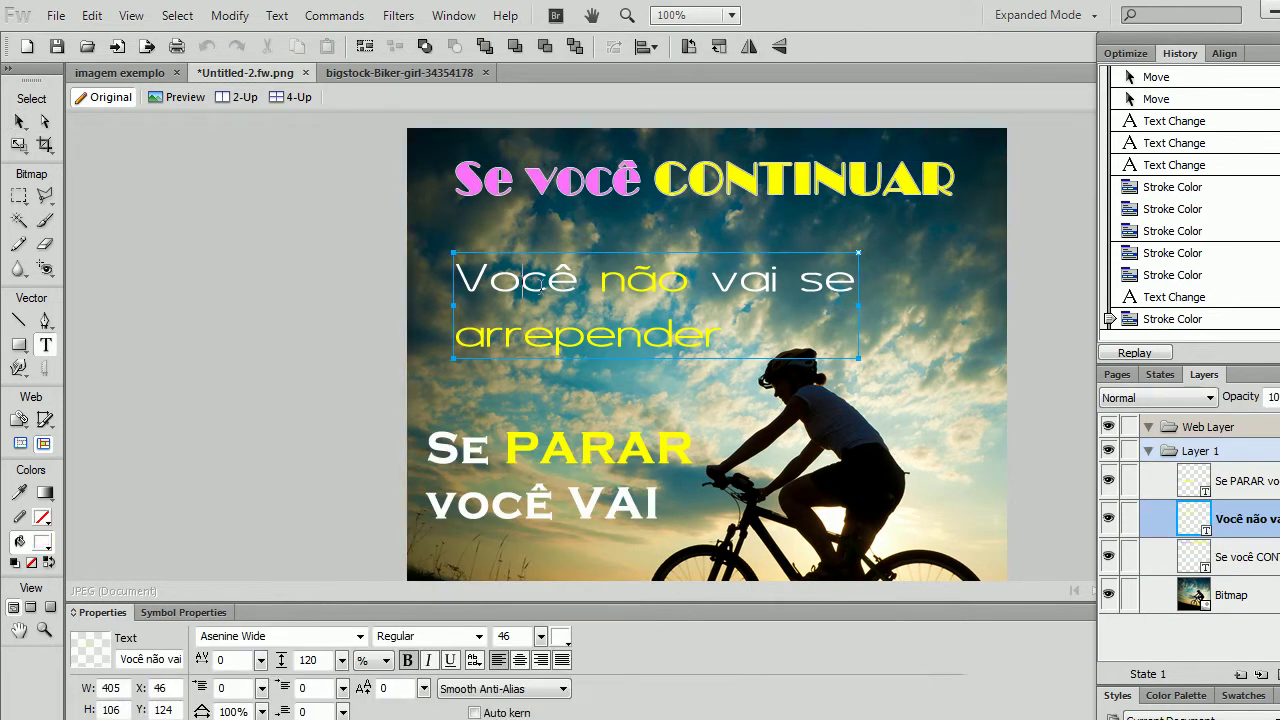
double_click(518, 290)
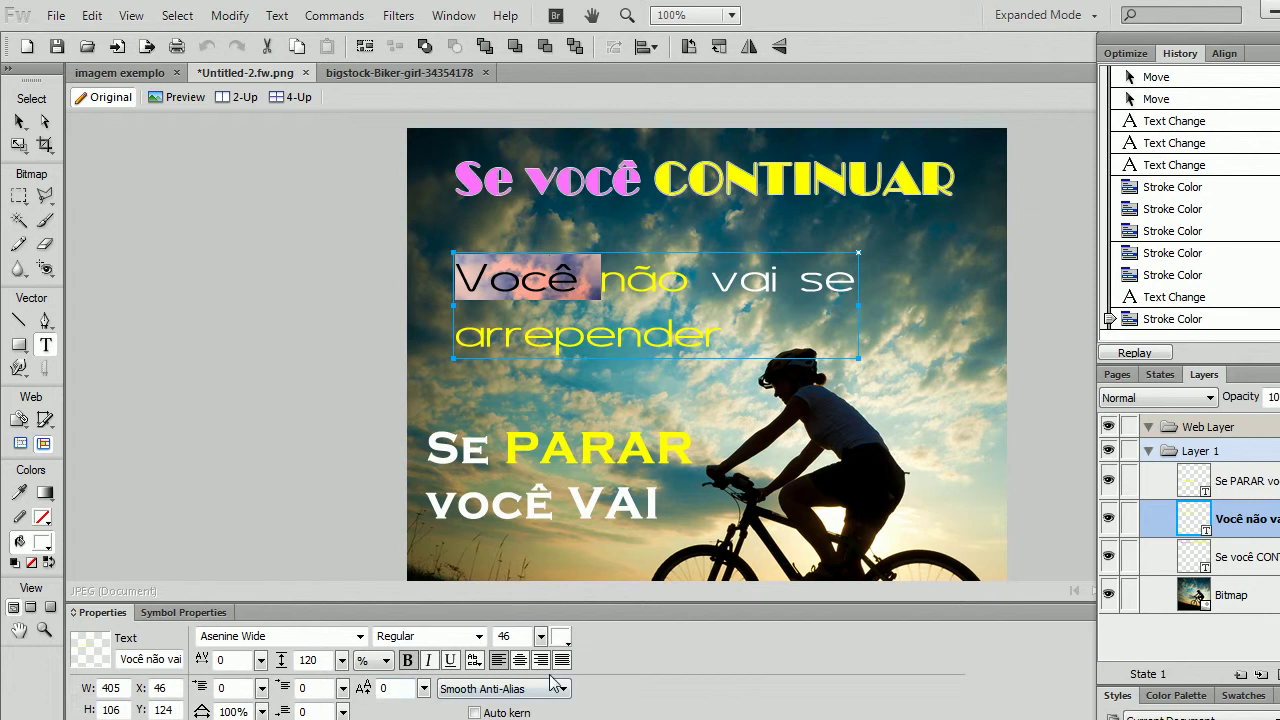
click(561, 637)
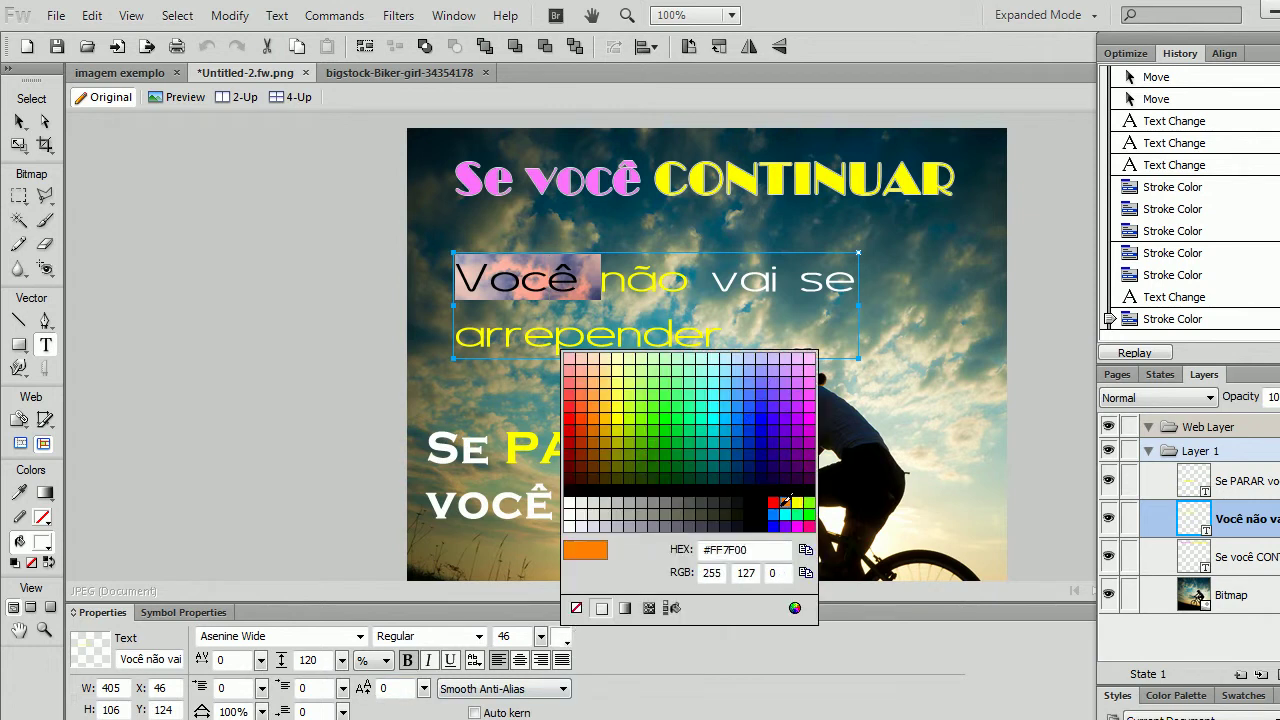
click(784, 502)
click(618, 306)
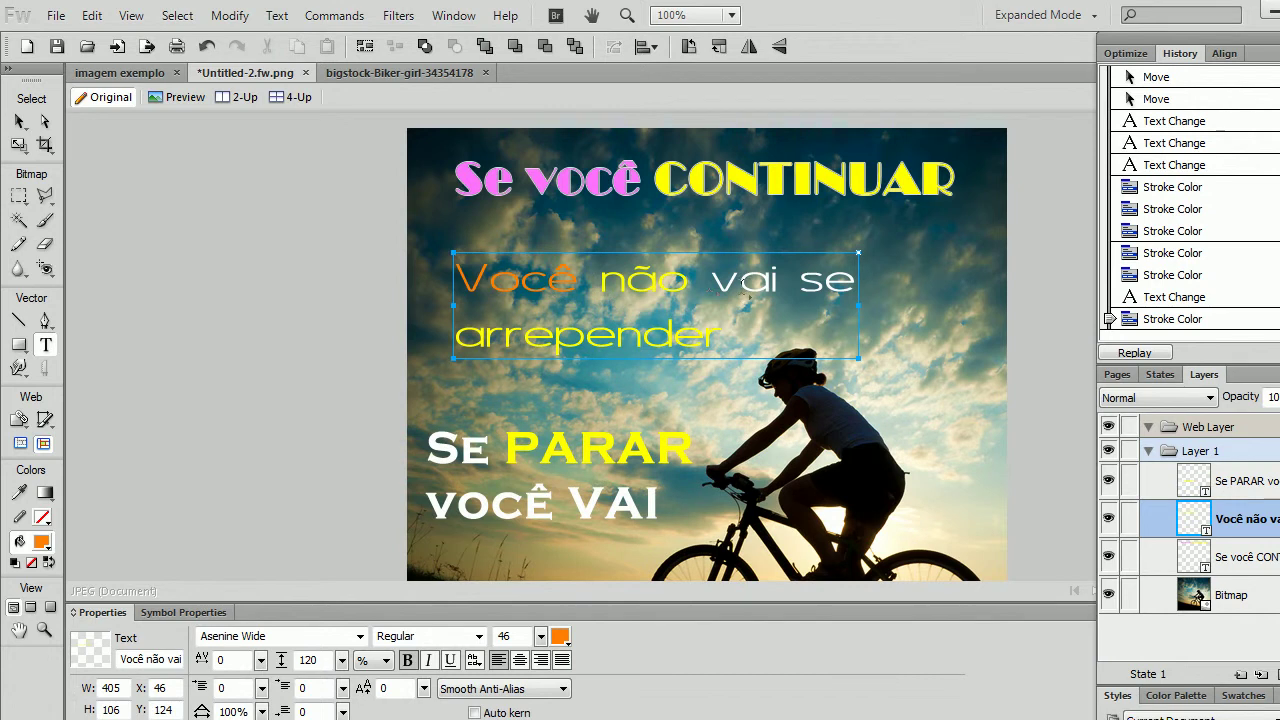
Colour the words "vai se" in the middle text the same orange, #FF7F00
drag(708, 281, 860, 289)
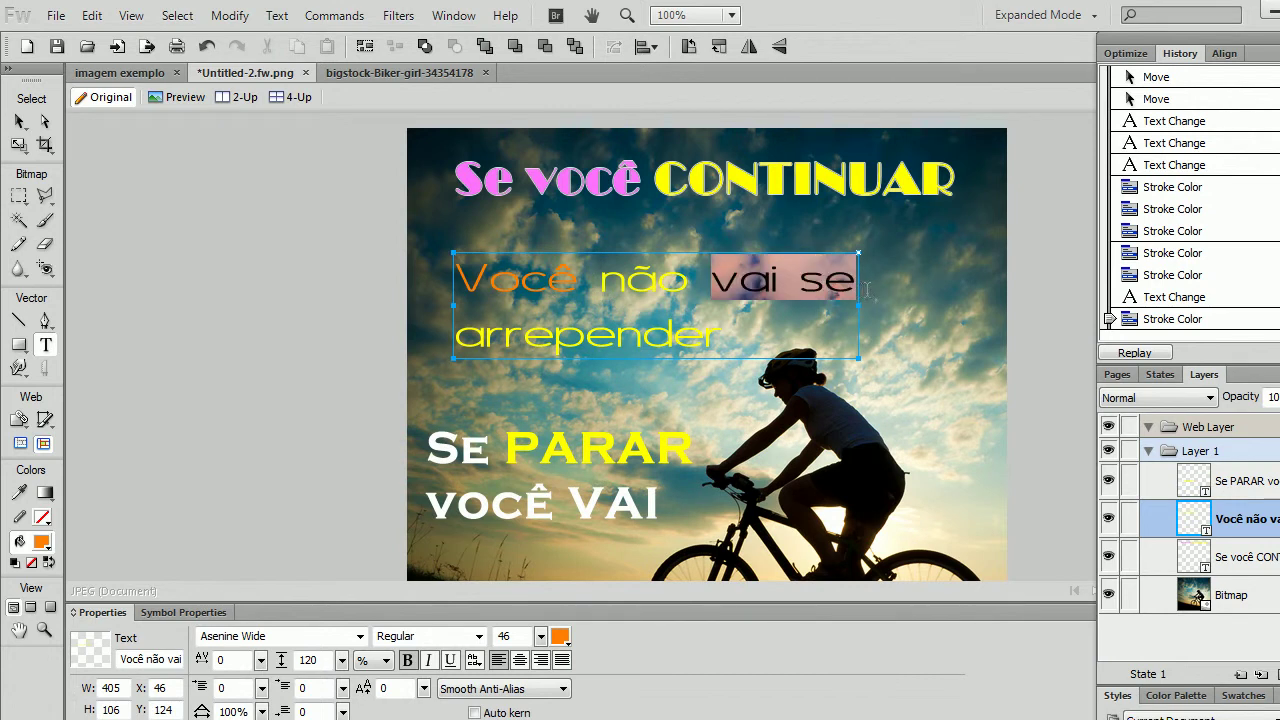
click(560, 636)
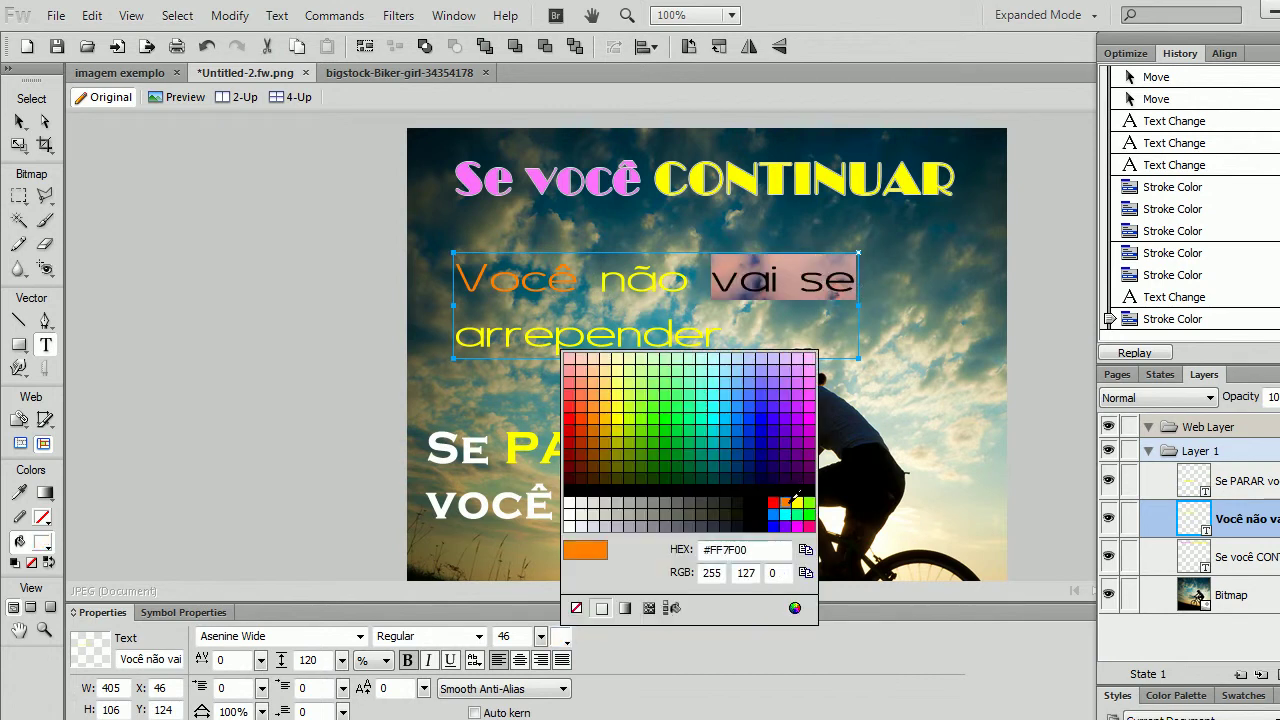
click(789, 502)
click(535, 444)
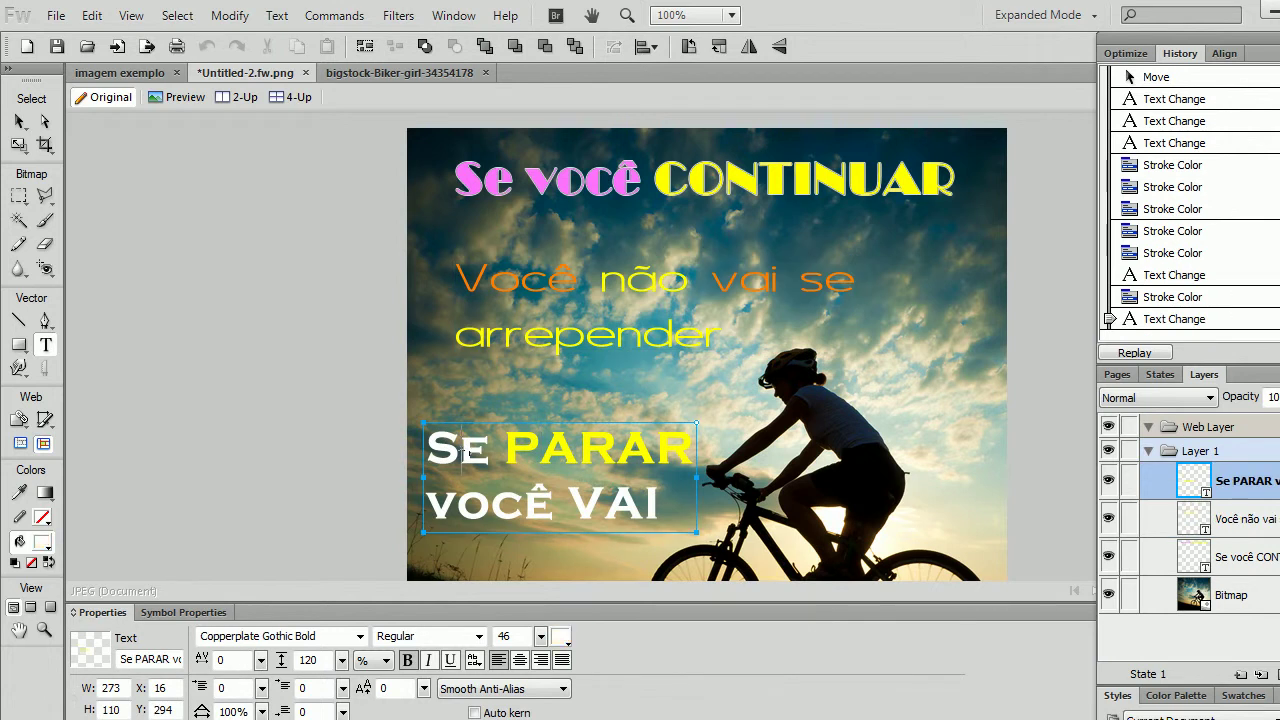
double_click(461, 451)
click(19, 121)
Try a white stroke on the "Você não vai se arrepender" text
click(512, 312)
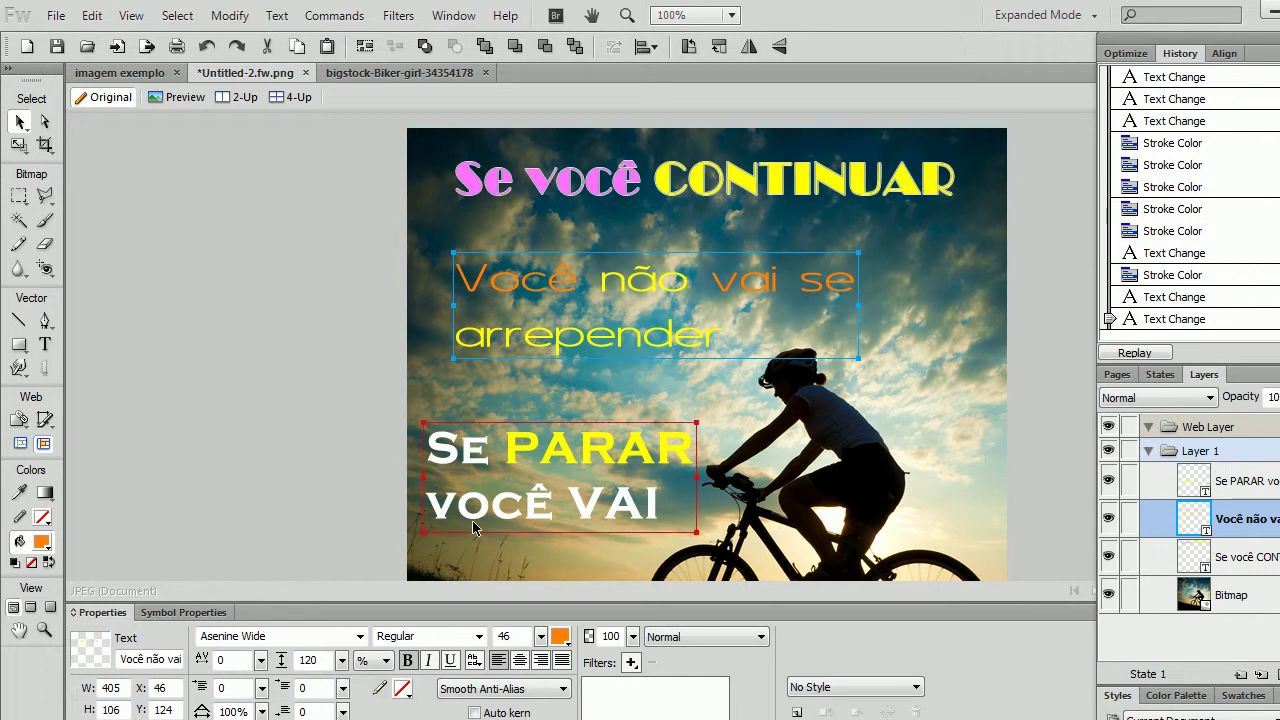
click(404, 689)
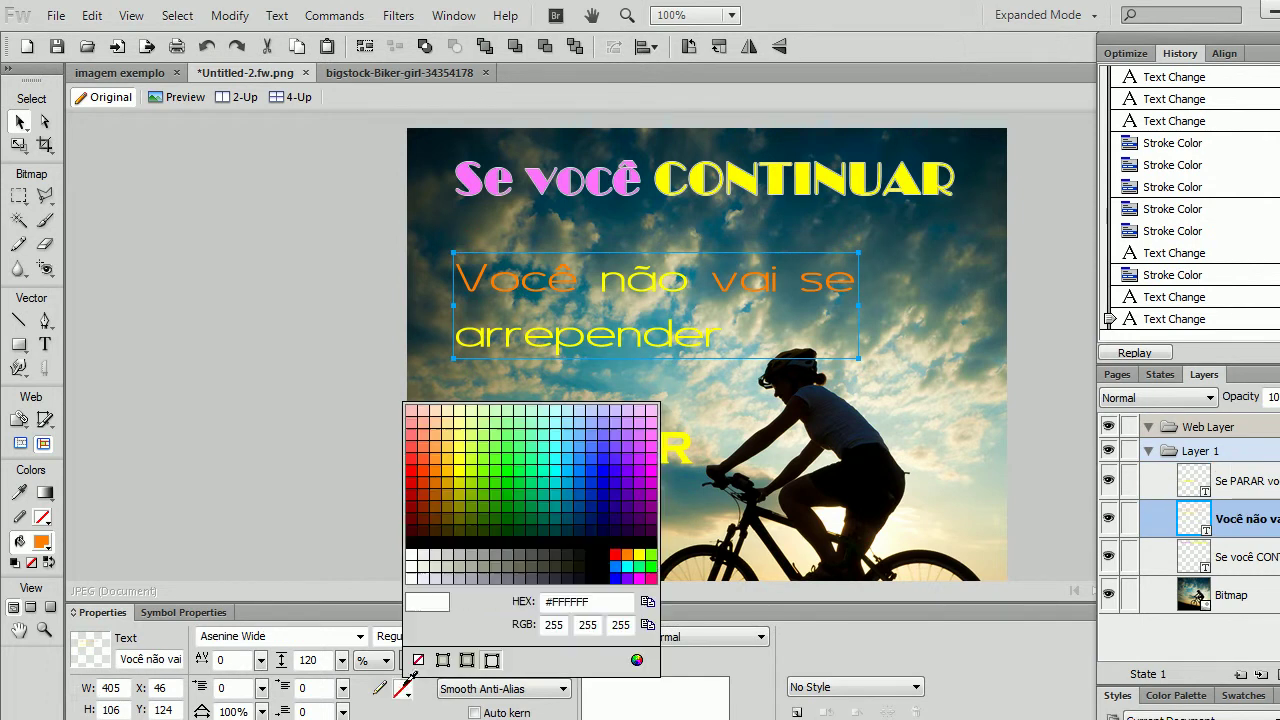
click(416, 560)
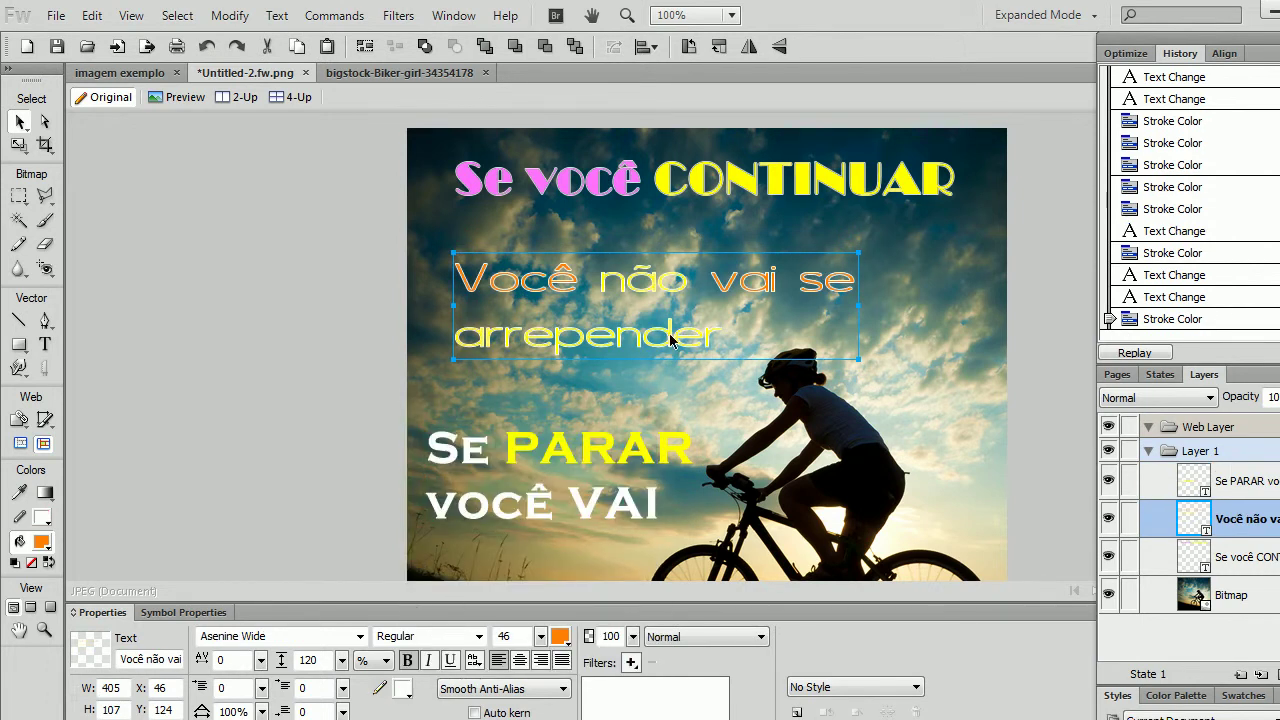
Set the stroke of the "Você não vai se arrepender" text to black, #000000
click(404, 689)
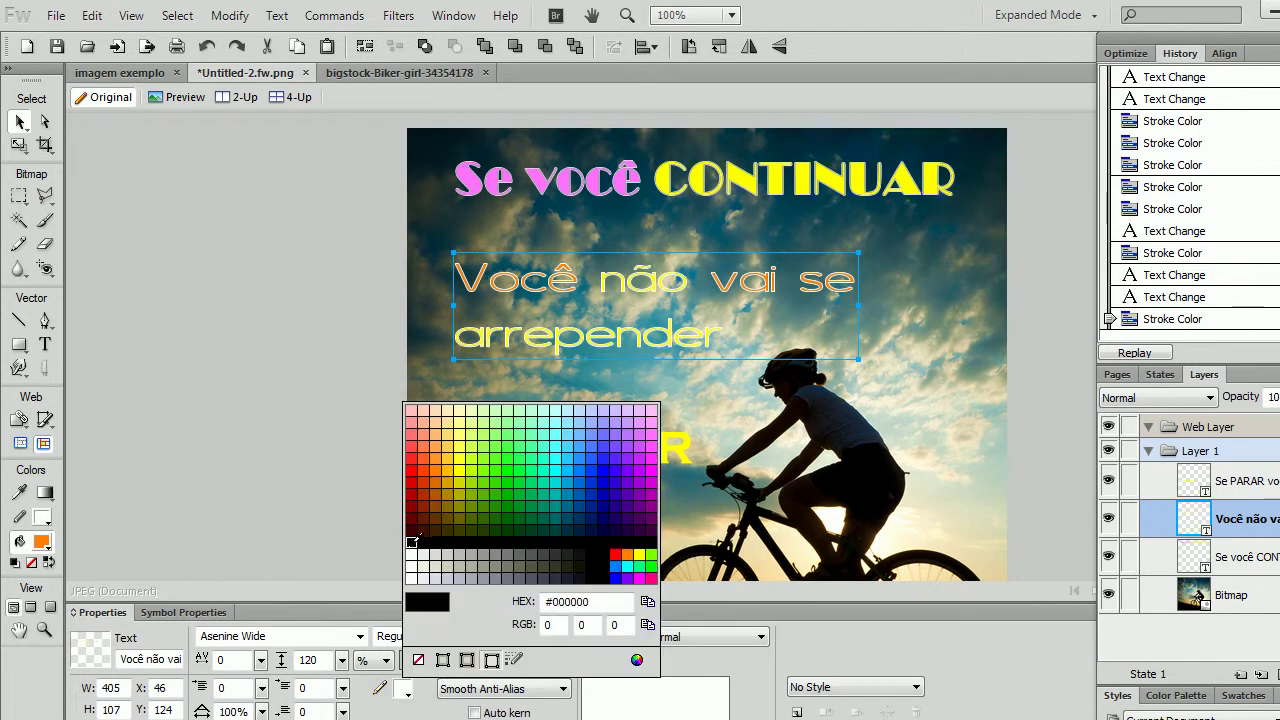
click(411, 545)
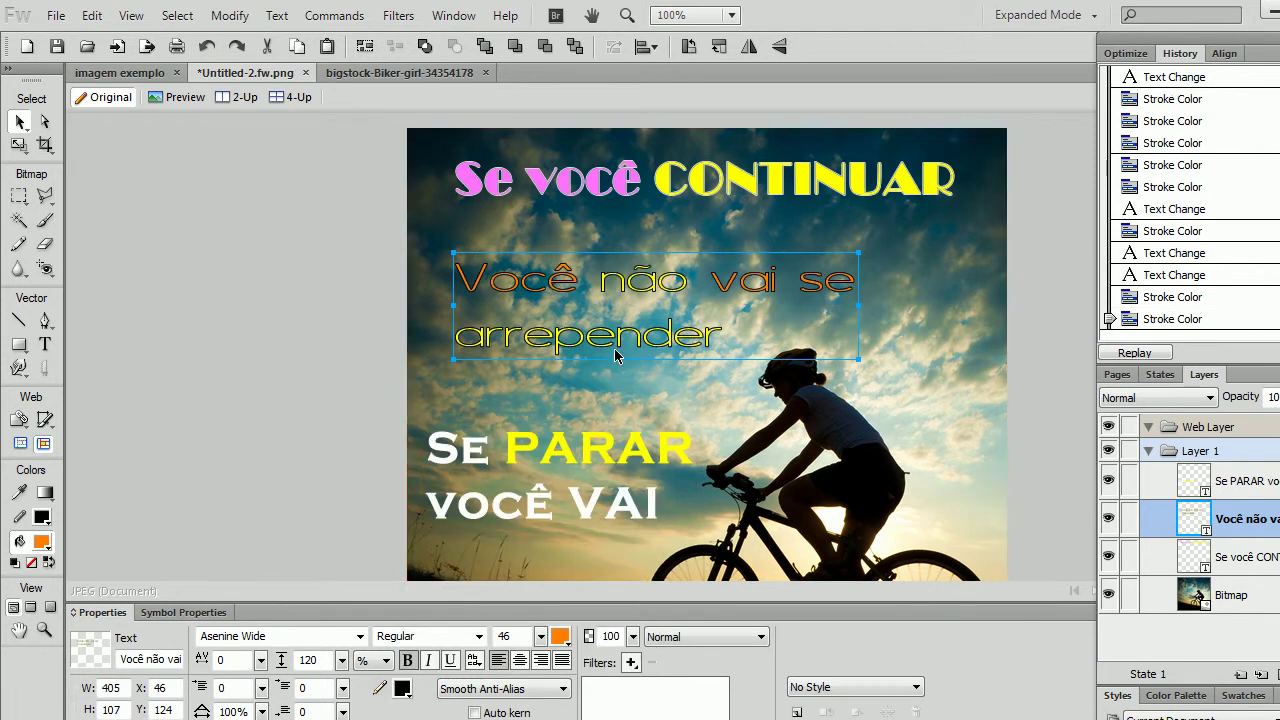
click(352, 323)
Set the stroke of the "Se você CONTINUAR" text to black
click(510, 172)
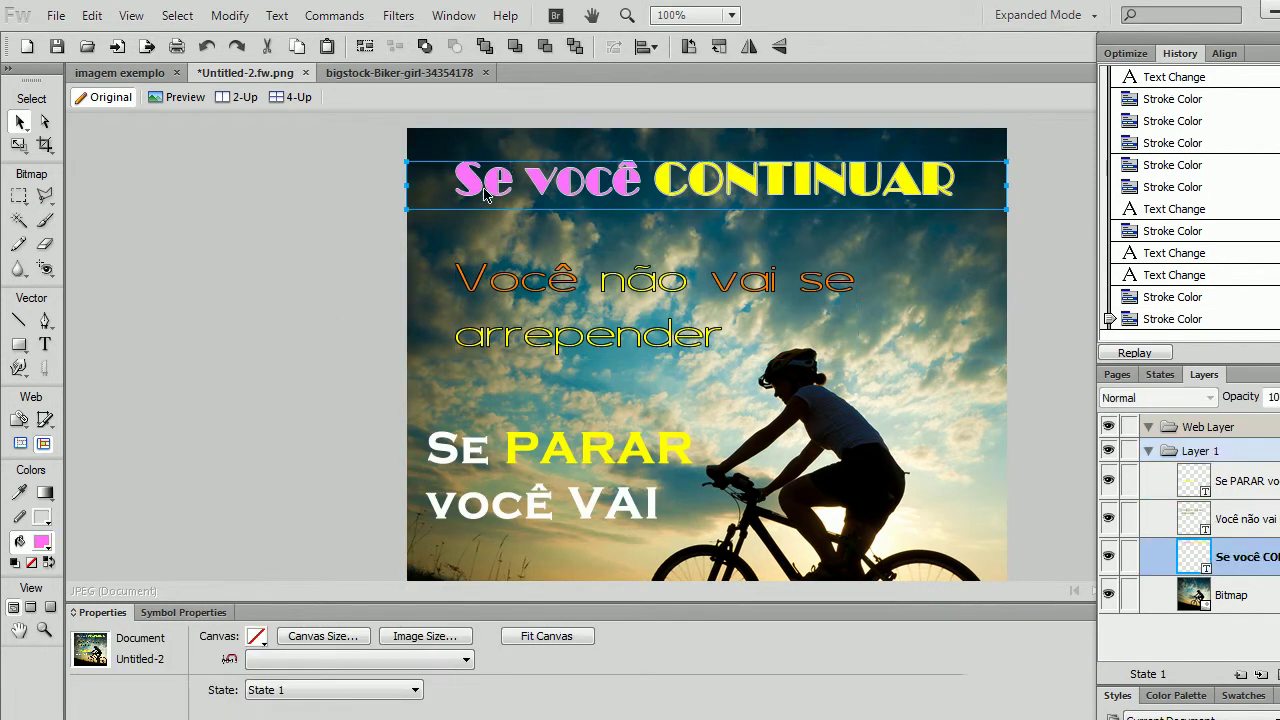
click(402, 688)
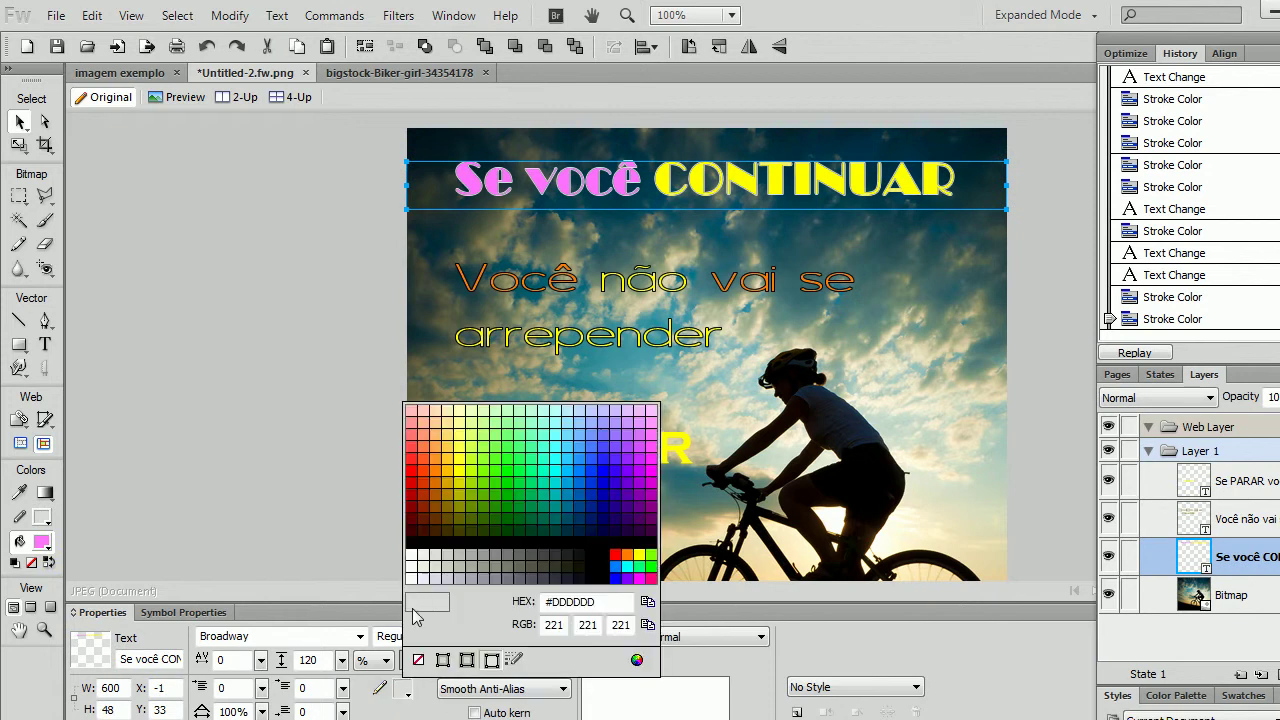
click(413, 549)
click(346, 273)
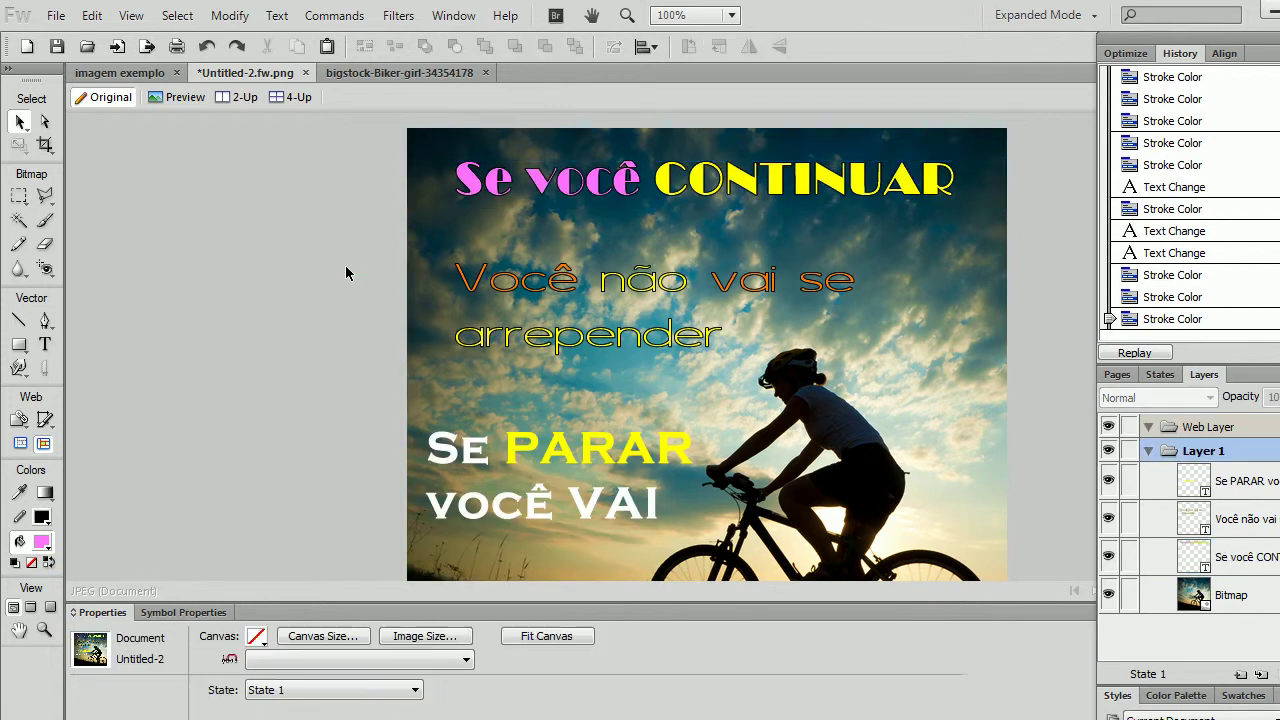
Add a black stroke to the "Se PARAR você VAI" text
scroll(420, 259, down, 1)
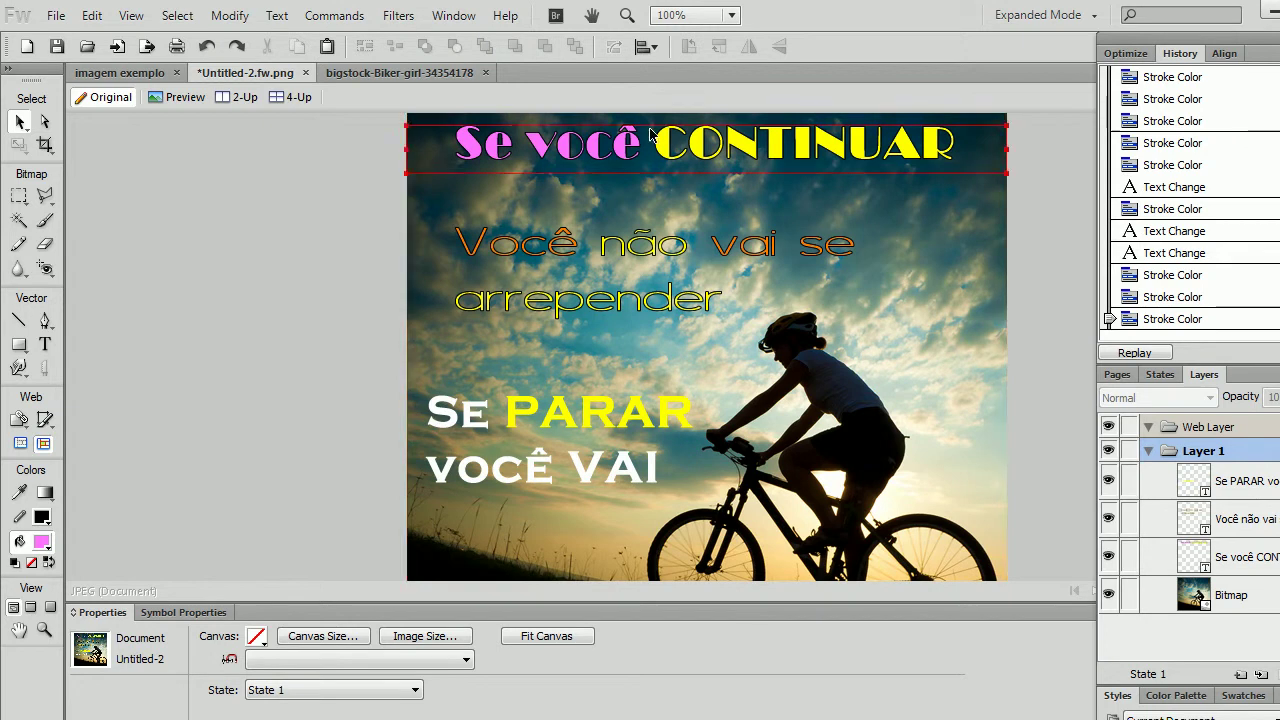
scroll(314, 314, down, 1)
click(551, 401)
click(551, 401)
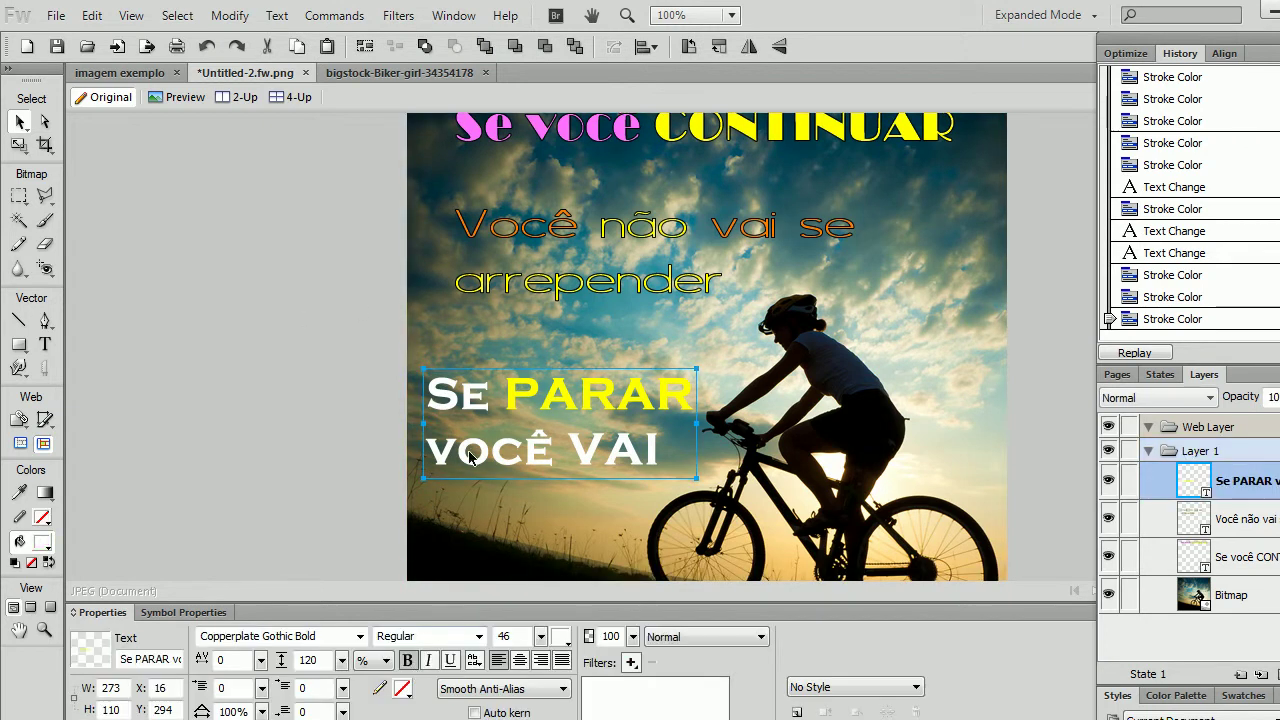
click(404, 689)
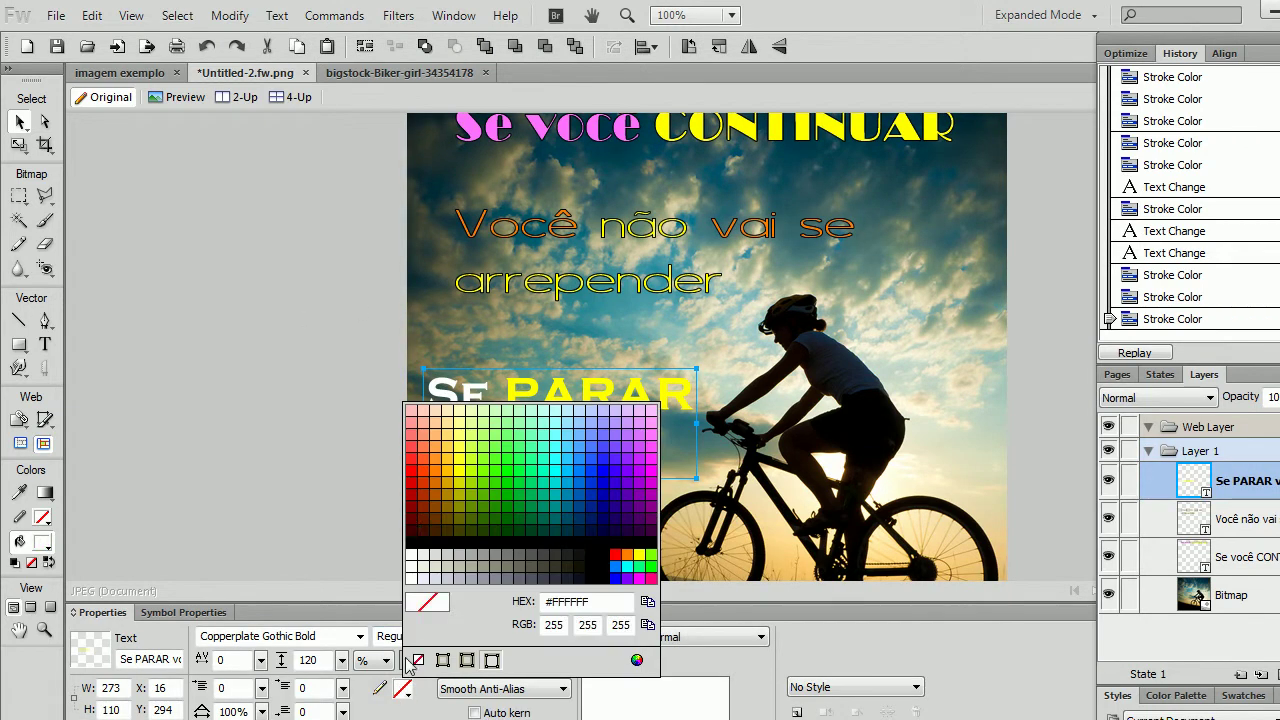
click(413, 534)
click(302, 352)
scroll(300, 352, up, 3)
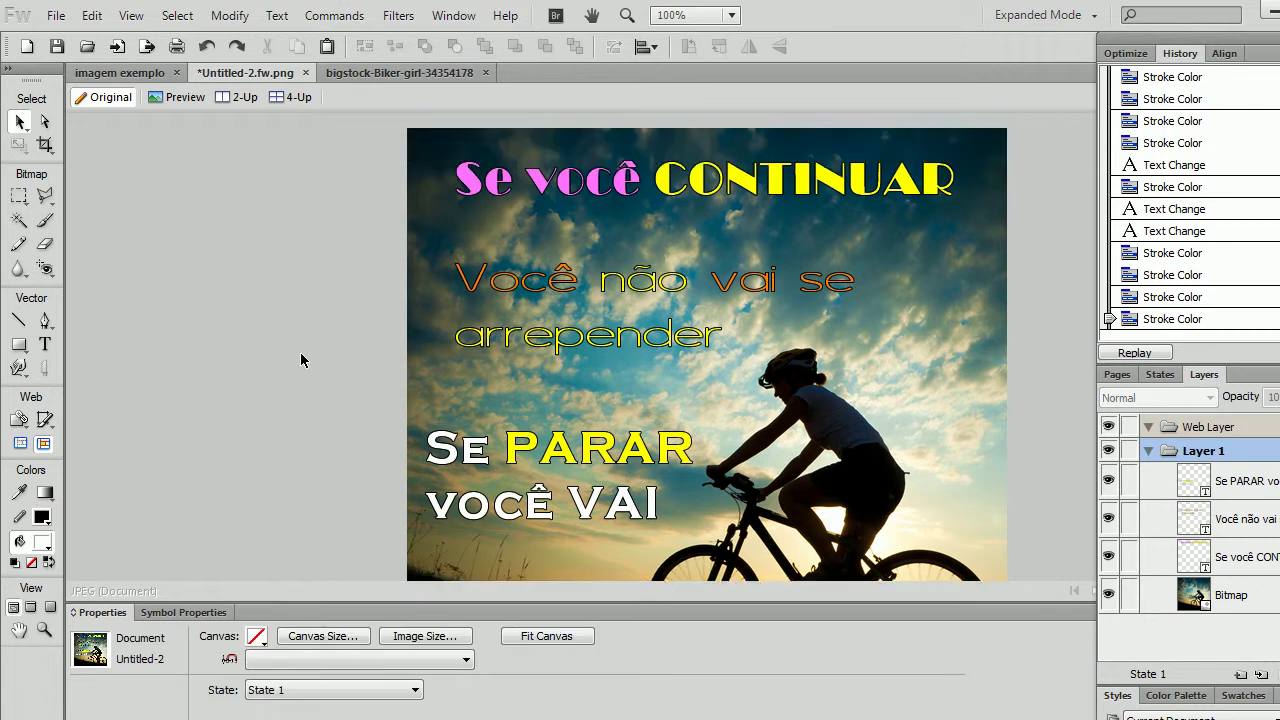
Try the Berlin Sans FB Demi font on the "Você não vai se arrepender" text
click(632, 312)
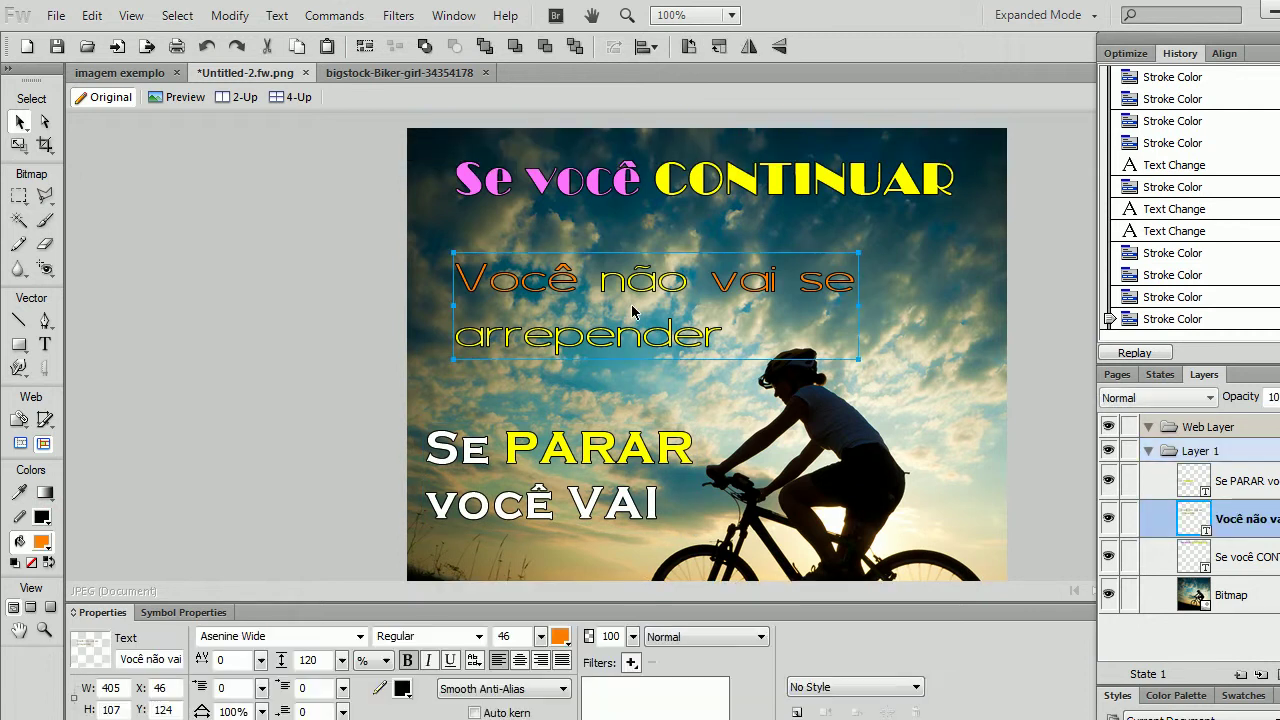
click(360, 636)
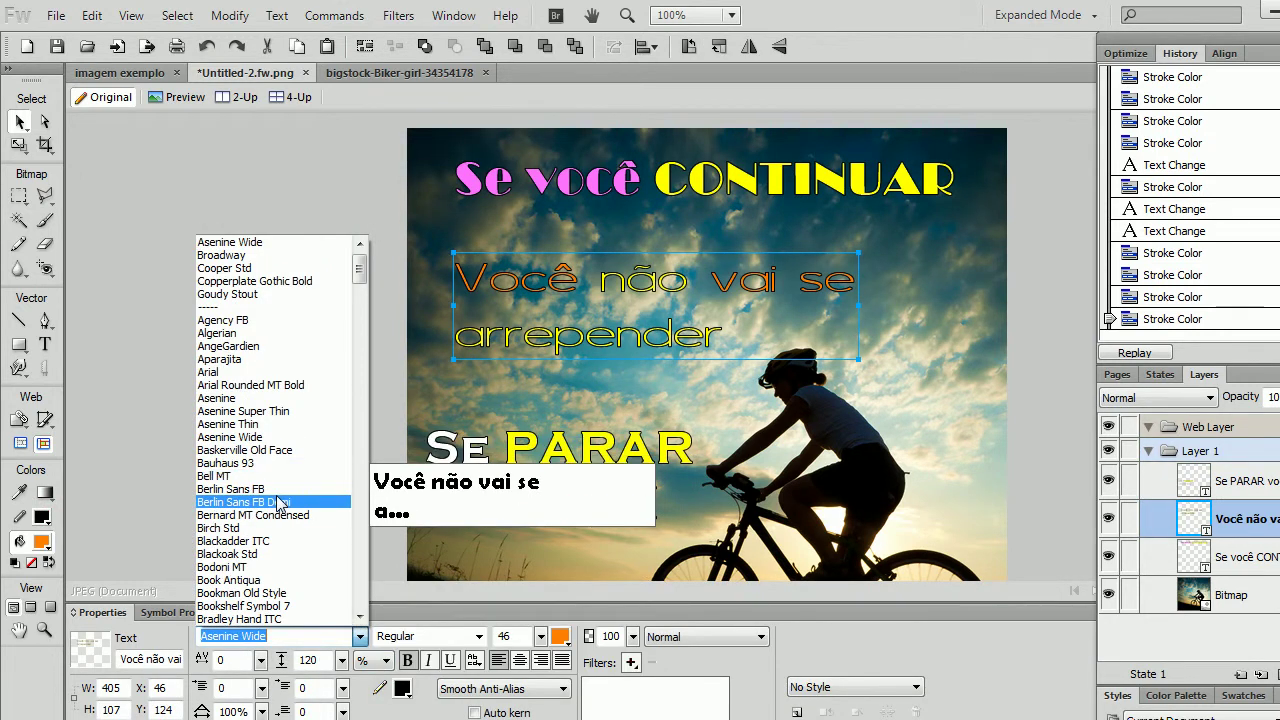
click(278, 503)
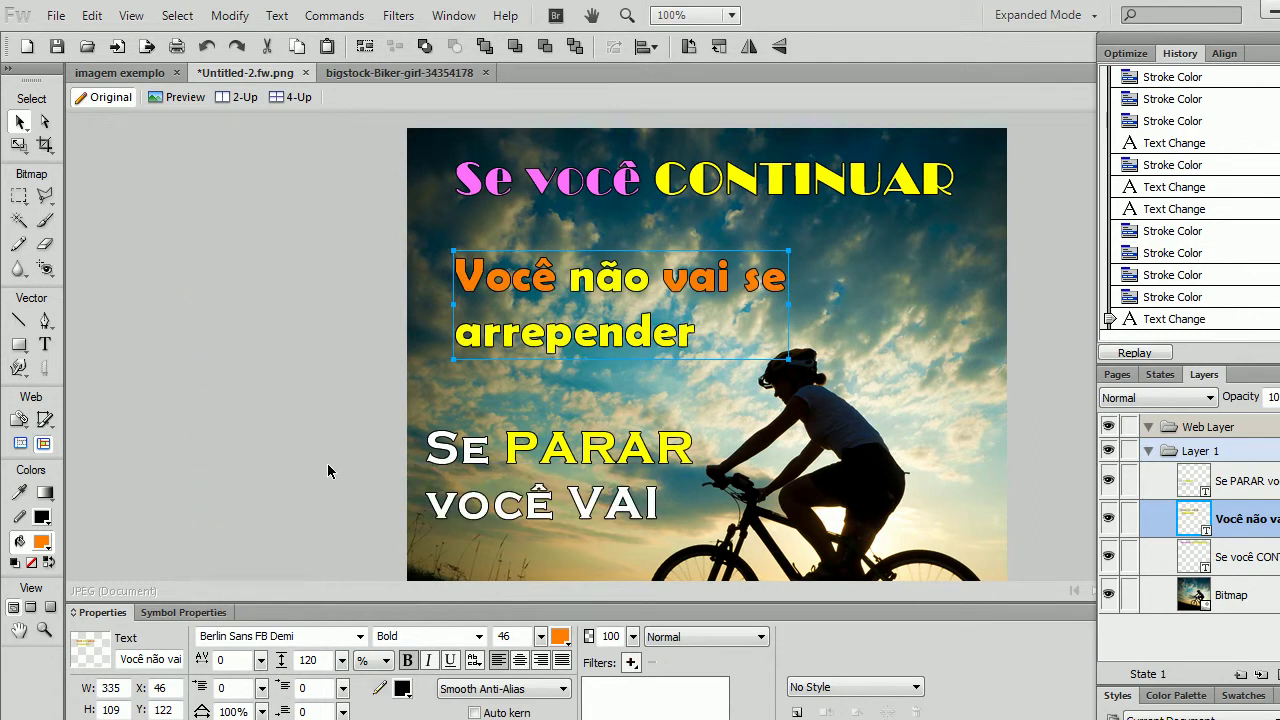
Preview other fonts for the "Você não vai se arrepender" text and set it to Broadway
click(360, 636)
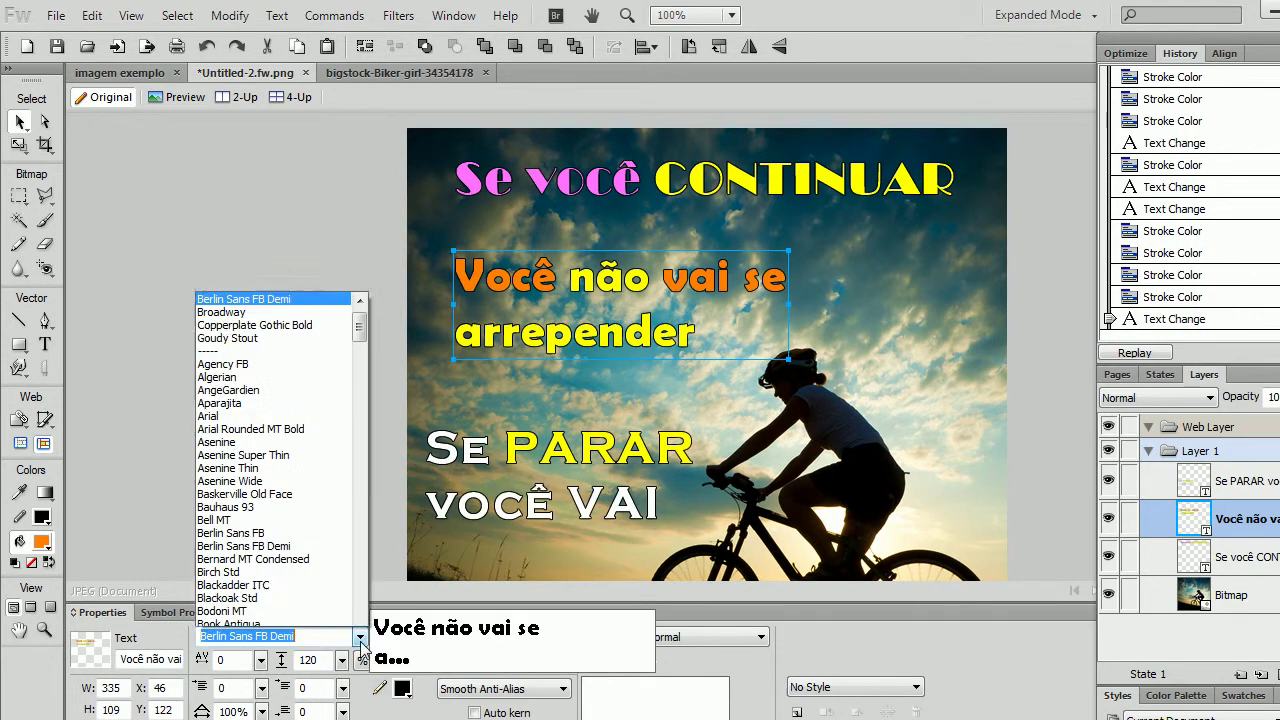
scroll(280, 500, down, 2)
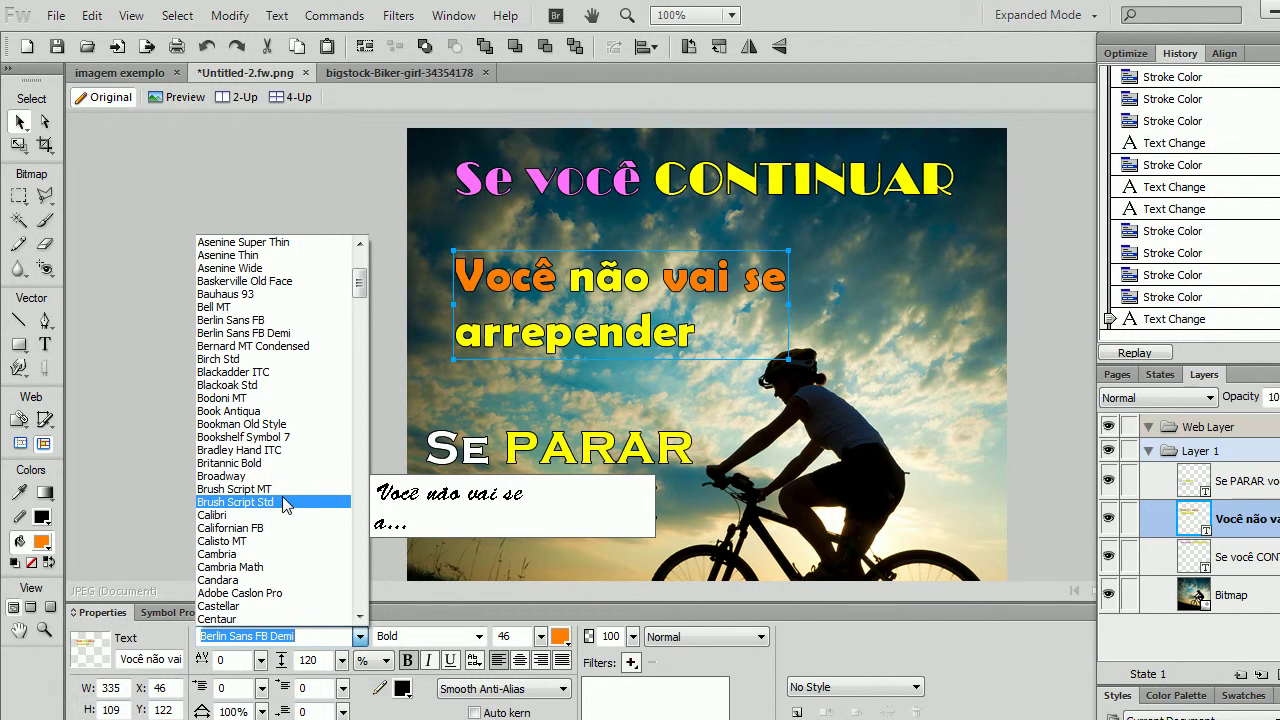
scroll(288, 500, down, 5)
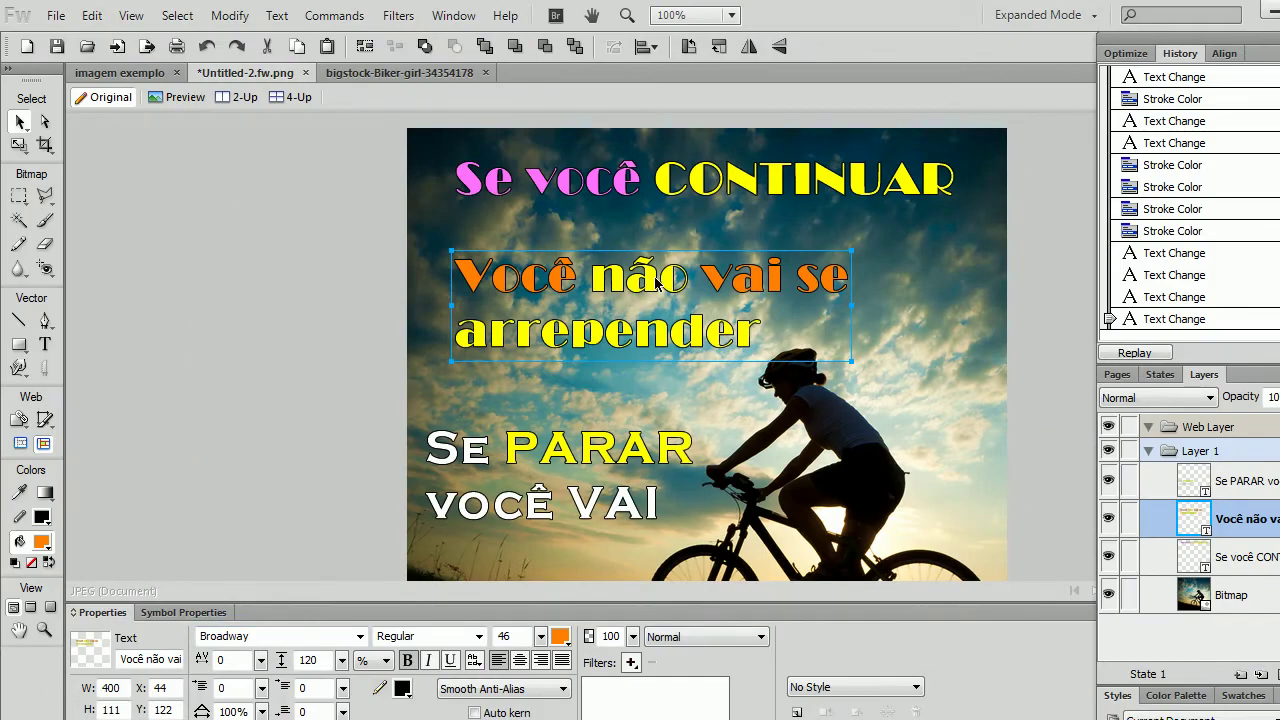
Move the "Você não vai se arrepender" text to about X 16, Y 131, below the "Se você CONTINUAR" text
drag(657, 283, 622, 238)
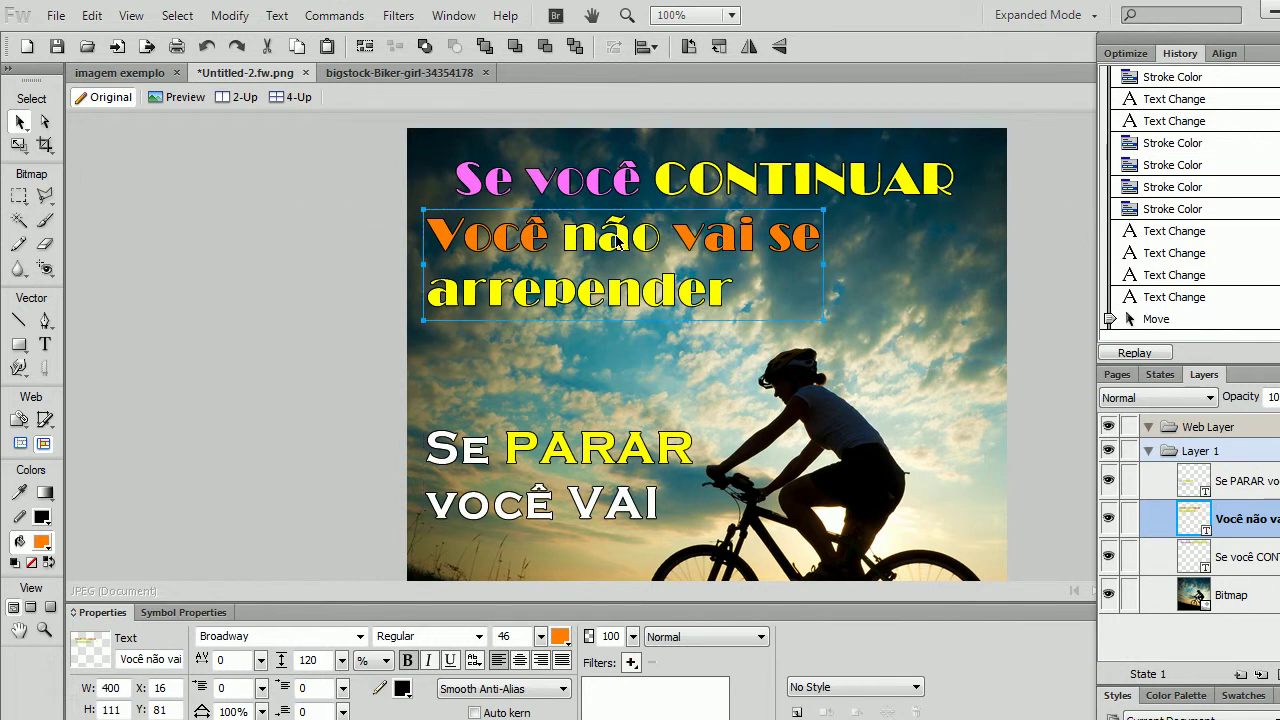
key(shift+Down)
key(shift+Down)
key(shift+Down)
key(shift+Down)
key(shift+Down)
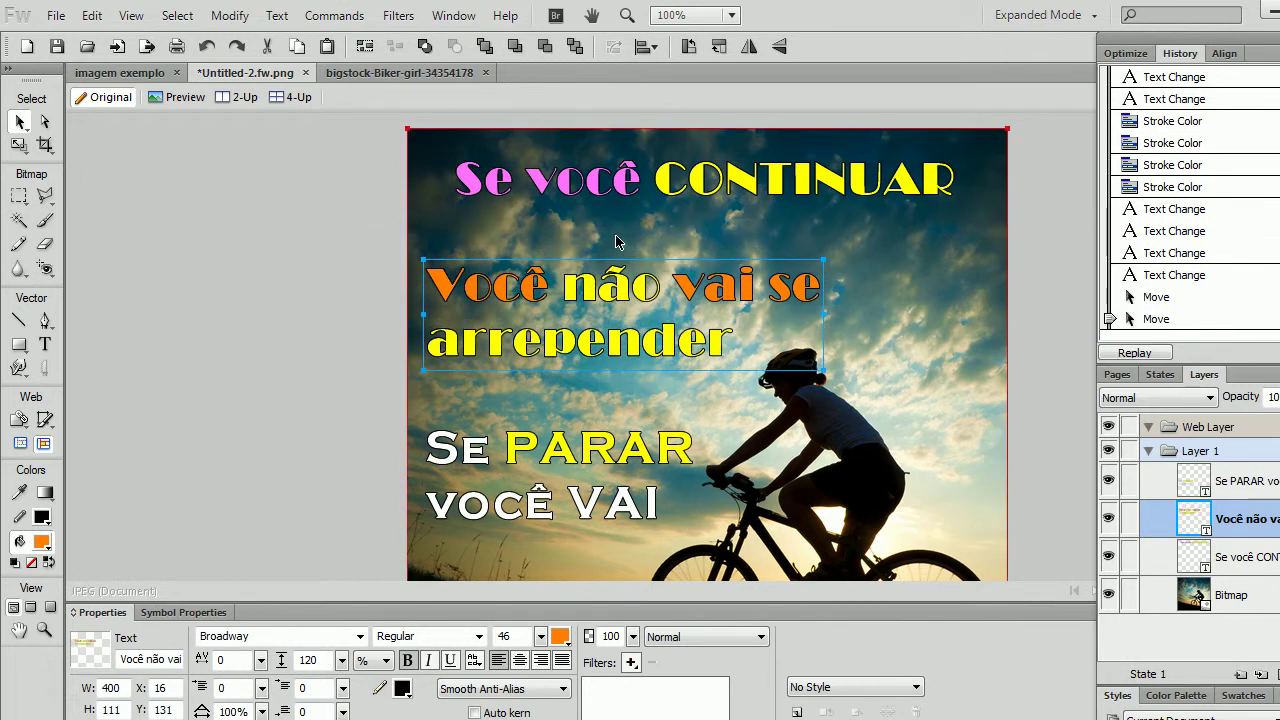
click(357, 287)
Move the "Se PARAR você VAI" text lower on the photo and scale it up to about 309 px wide
scroll(357, 288, down, 2)
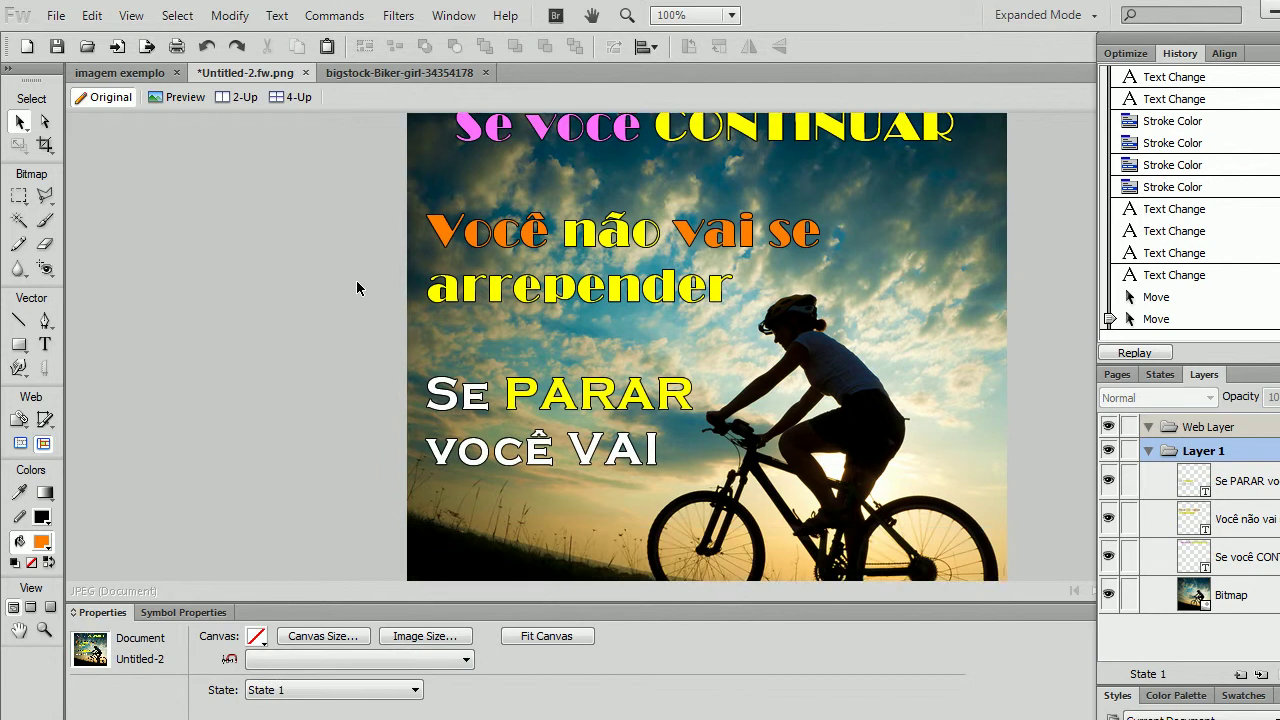
scroll(357, 287, down, 3)
drag(613, 298, 624, 367)
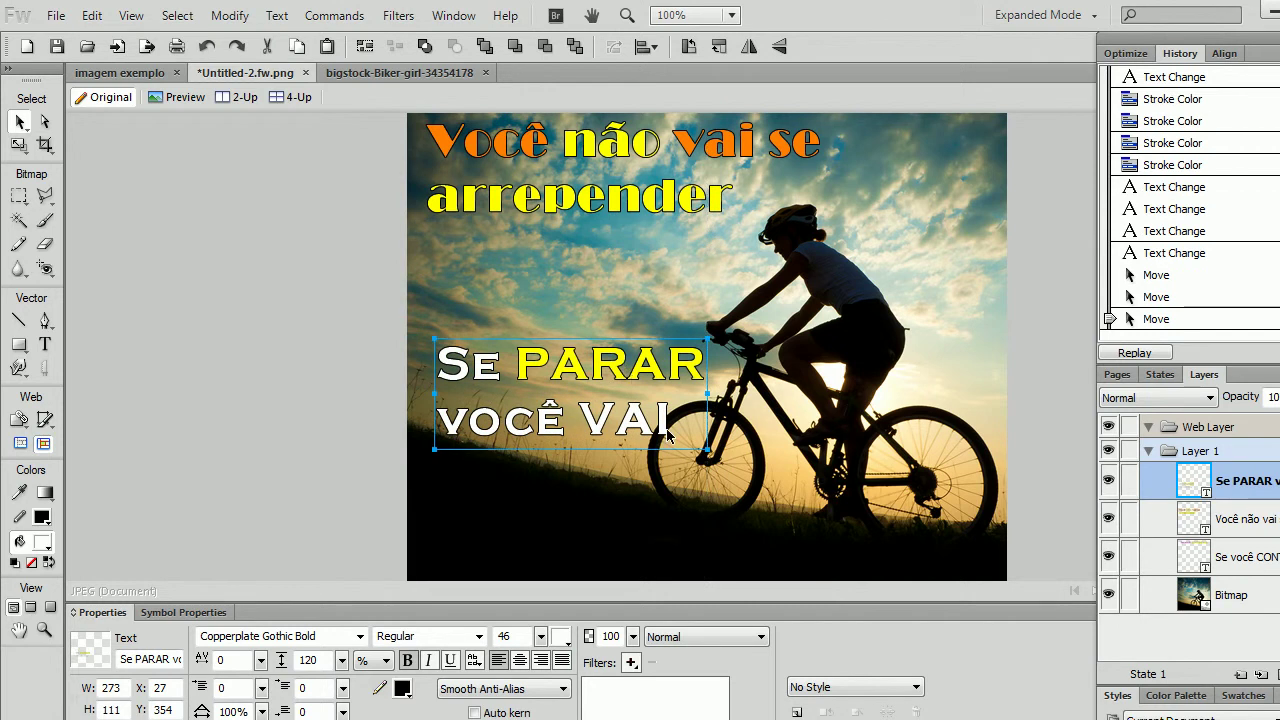
key(q)
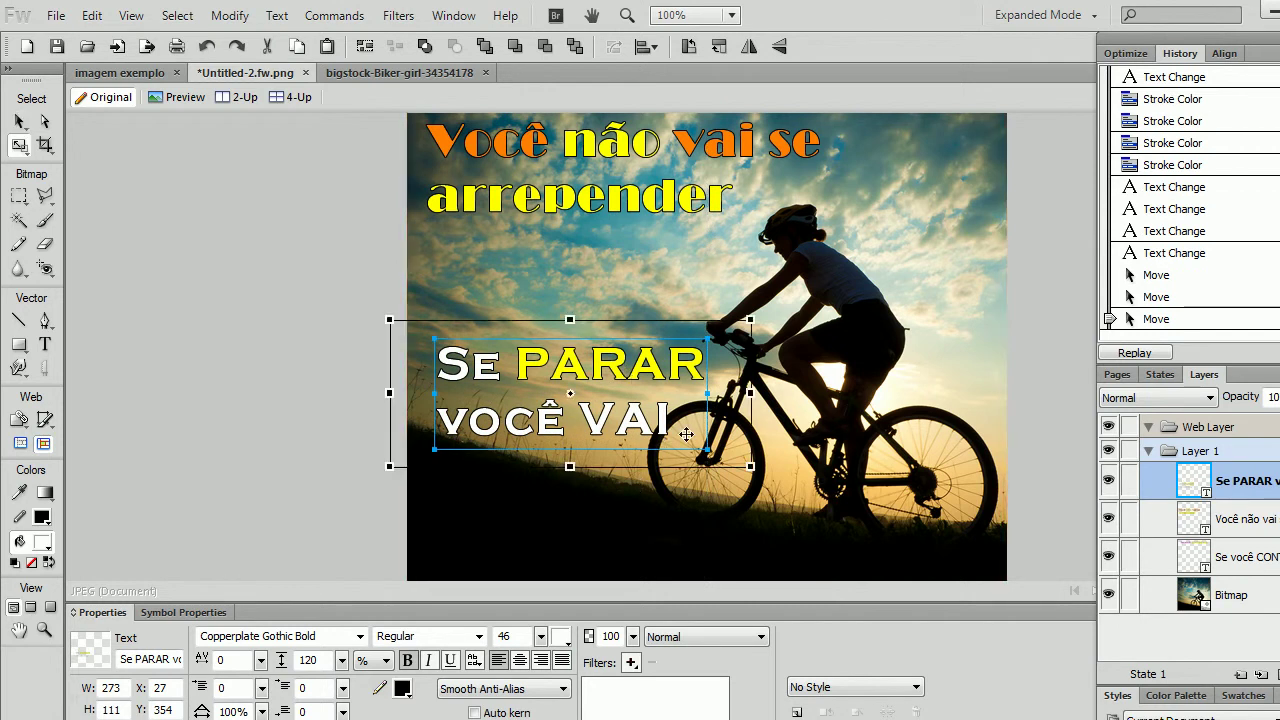
drag(753, 467, 797, 487)
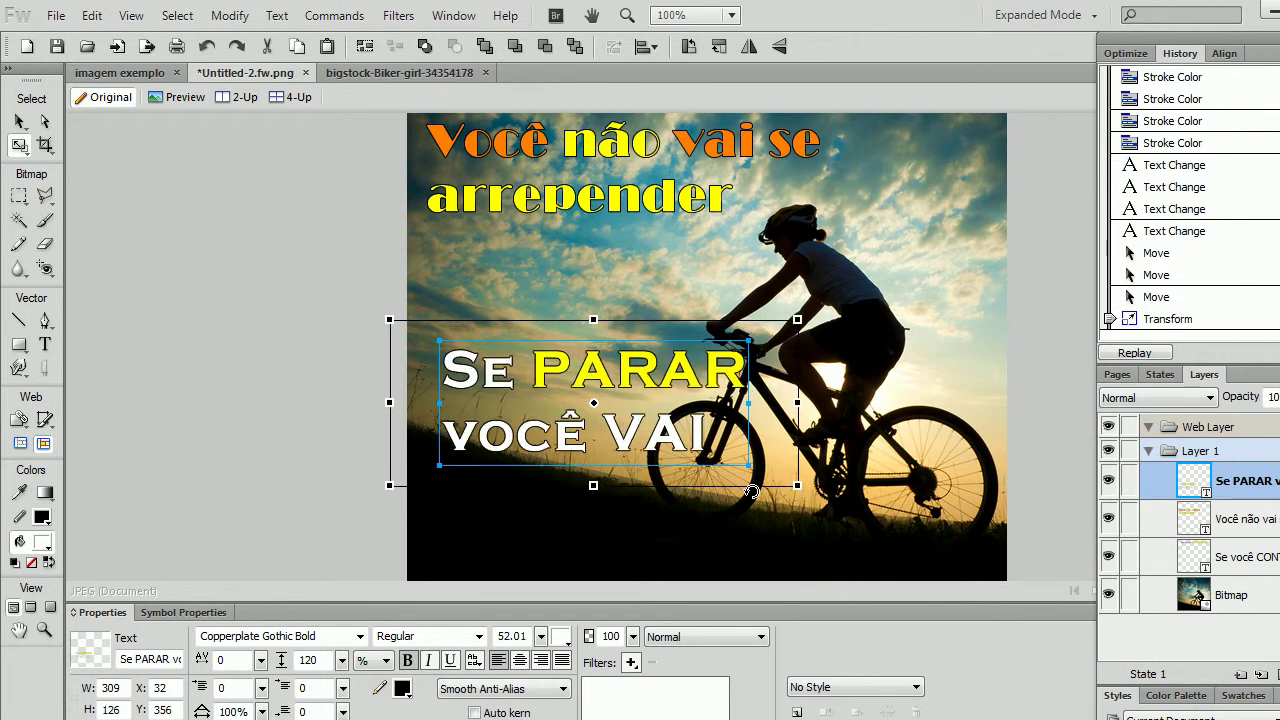
Enlarge the "Se PARAR você VAI" text to about 325 px wide and place it near the photo's lower edge at about X 16, Y 431
key(v)
drag(682, 382, 676, 424)
key(q)
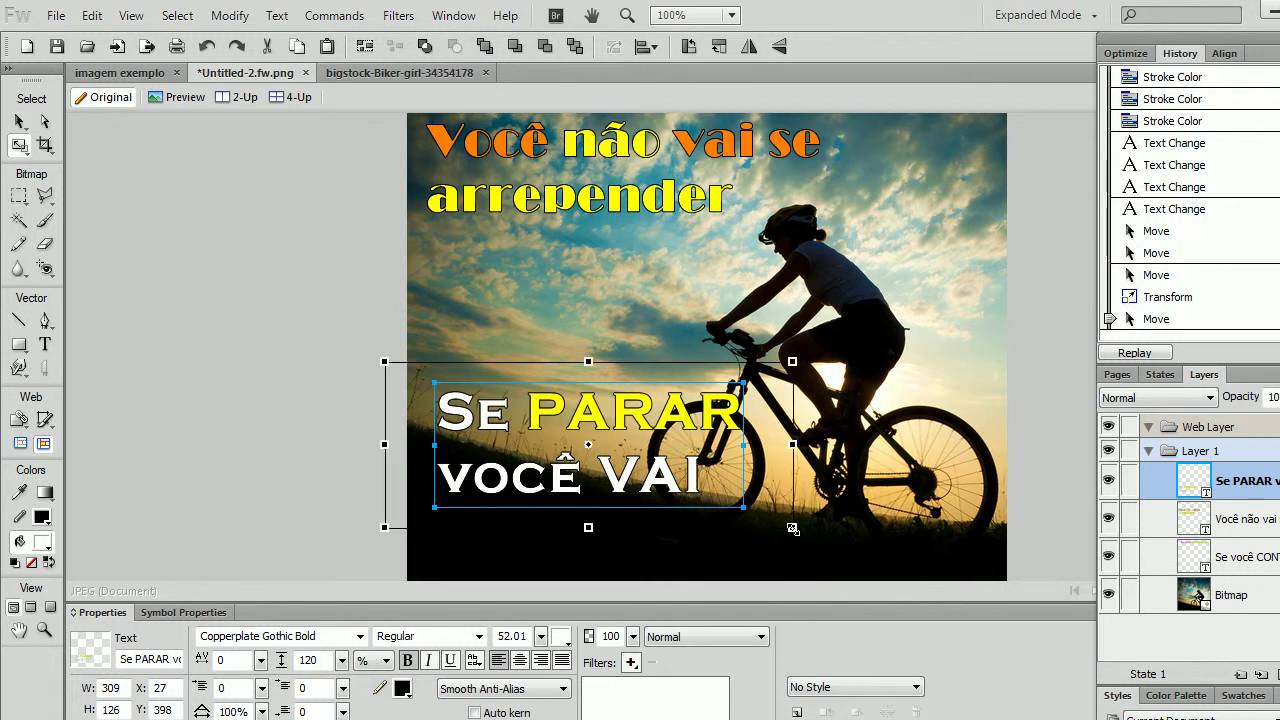
drag(794, 529, 812, 536)
key(v)
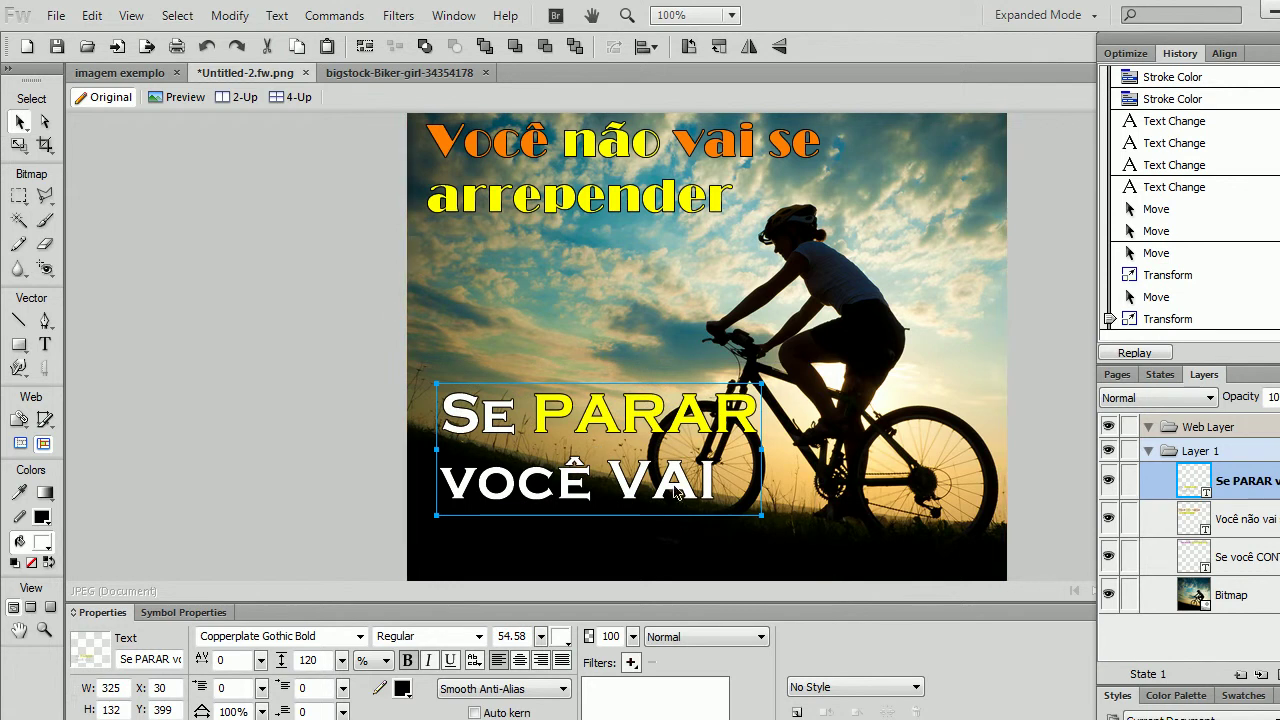
drag(694, 487, 663, 535)
Move the "Se você CONTINUAR" and "Você não vai se arrepender" texts down together to about X 0, Y 49
scroll(663, 535, up, 3)
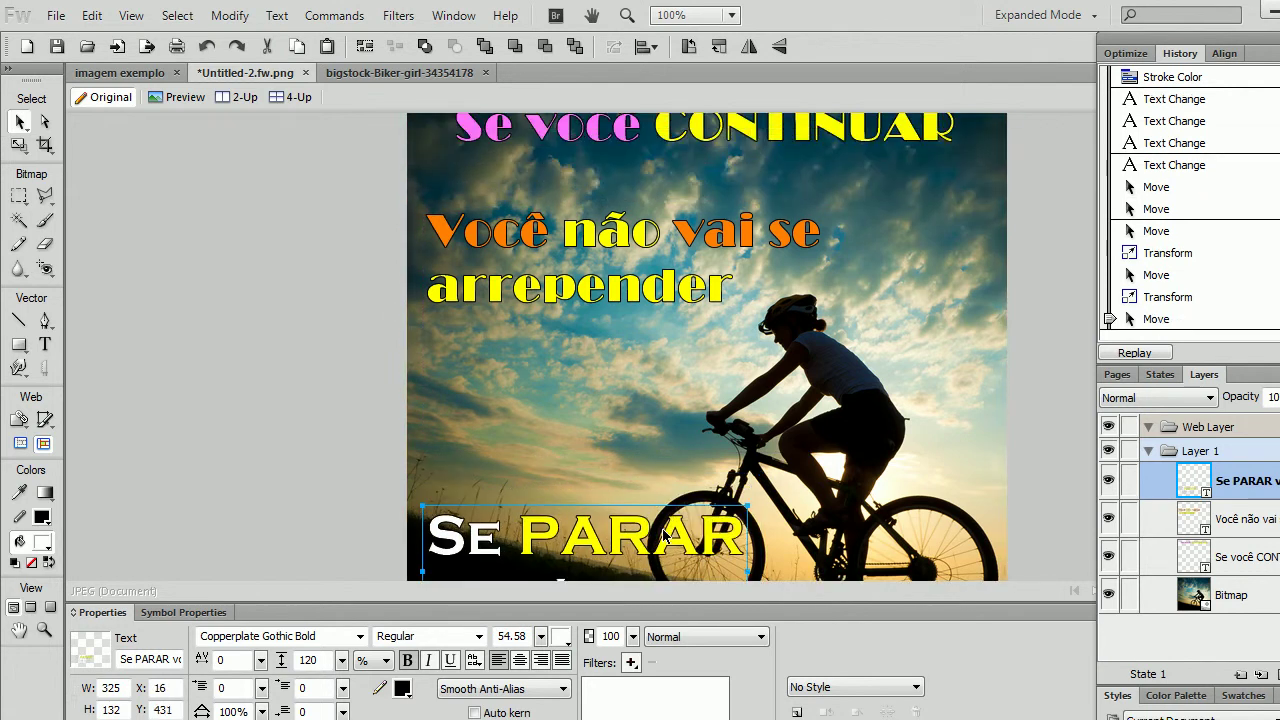
click(634, 305)
shift+click(657, 185)
mouse_move(657, 185)
mouse_down()
mouse_move(654, 220)
mouse_move(655, 202)
mouse_up()
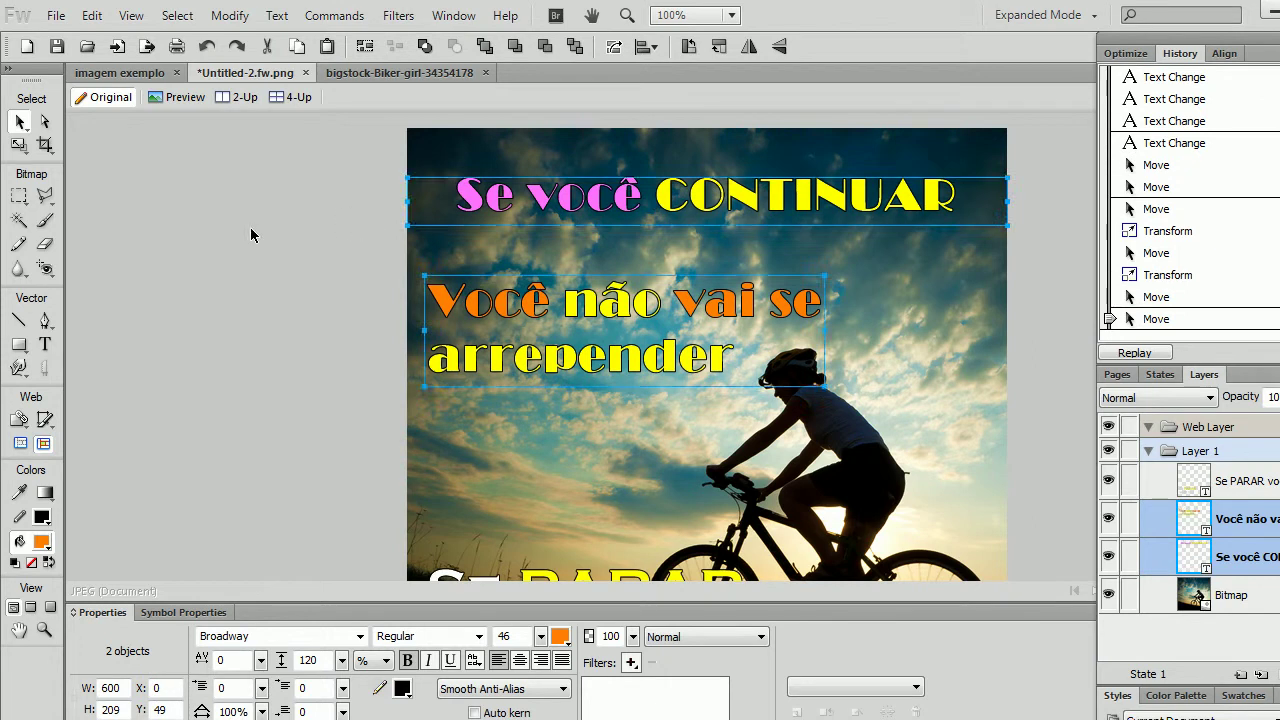
click(350, 345)
Show the whole image at 66% zoom and select the "Se você CONTINUAR" text
scroll(340, 360, down, 3)
click(45, 630)
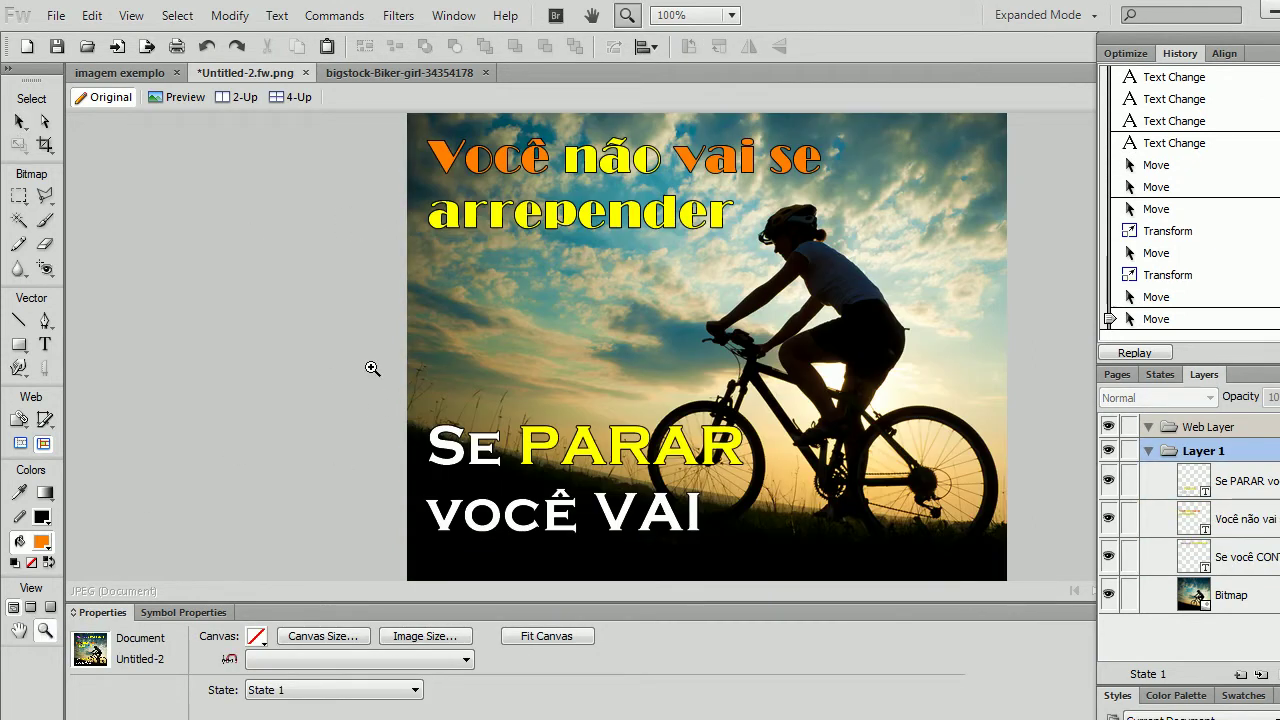
click(19, 121)
key(ctrl+minus)
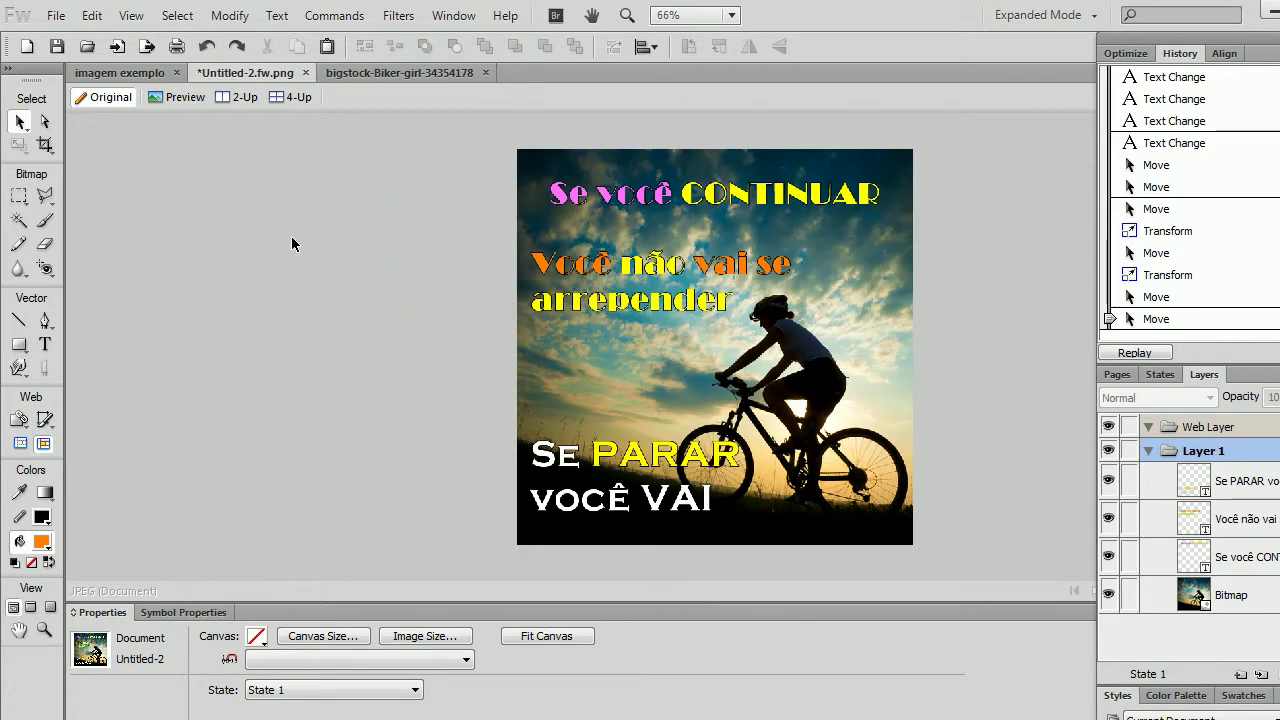
click(720, 193)
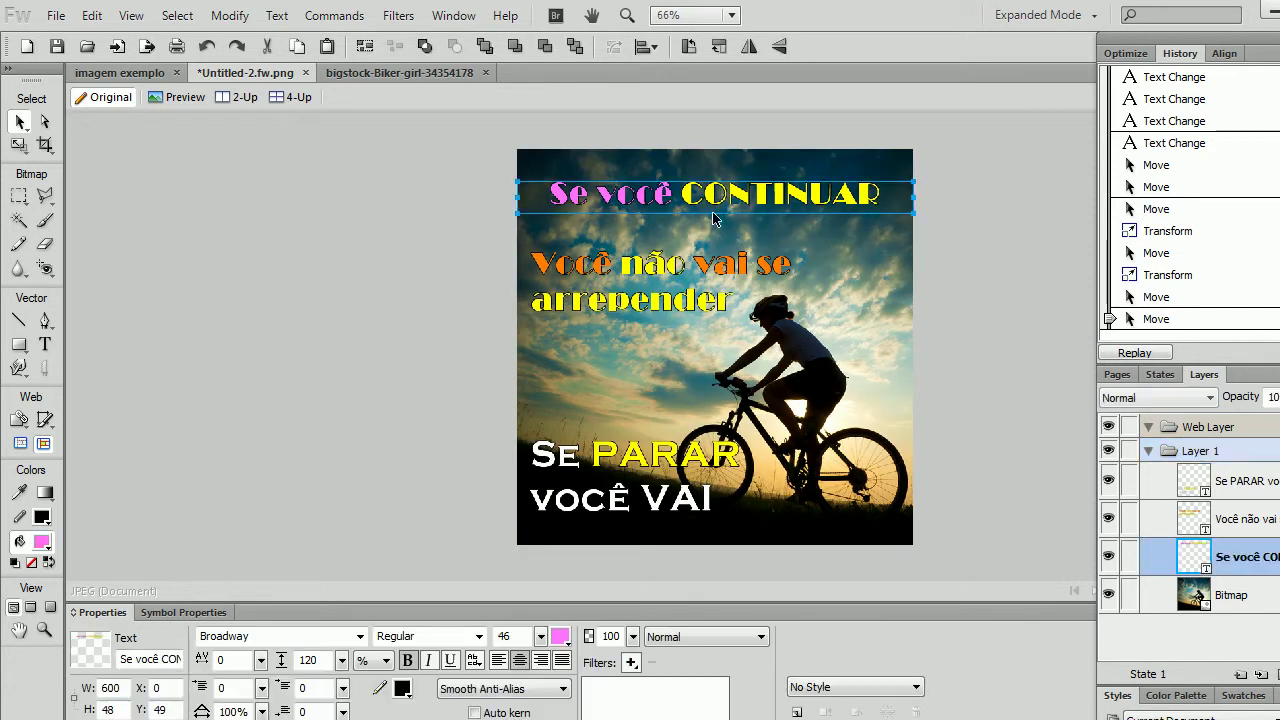
shift+click(690, 275)
shift+click(622, 467)
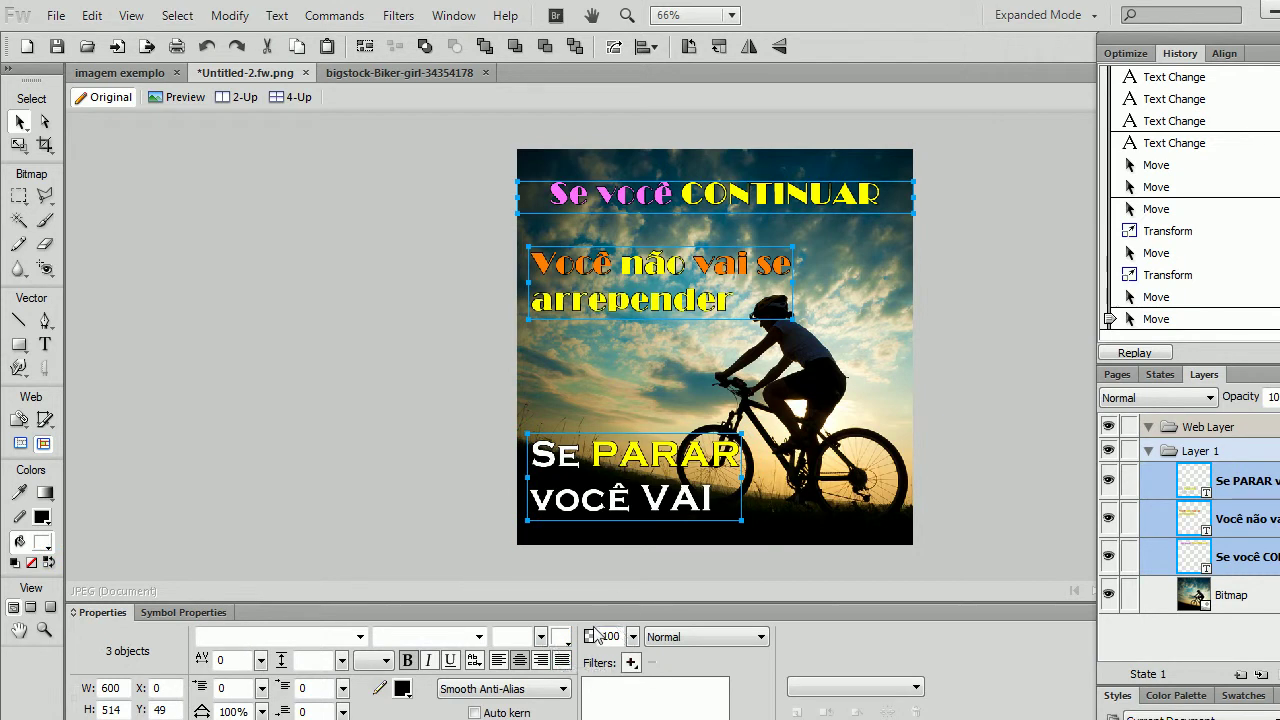
drag(540, 645, 545, 650)
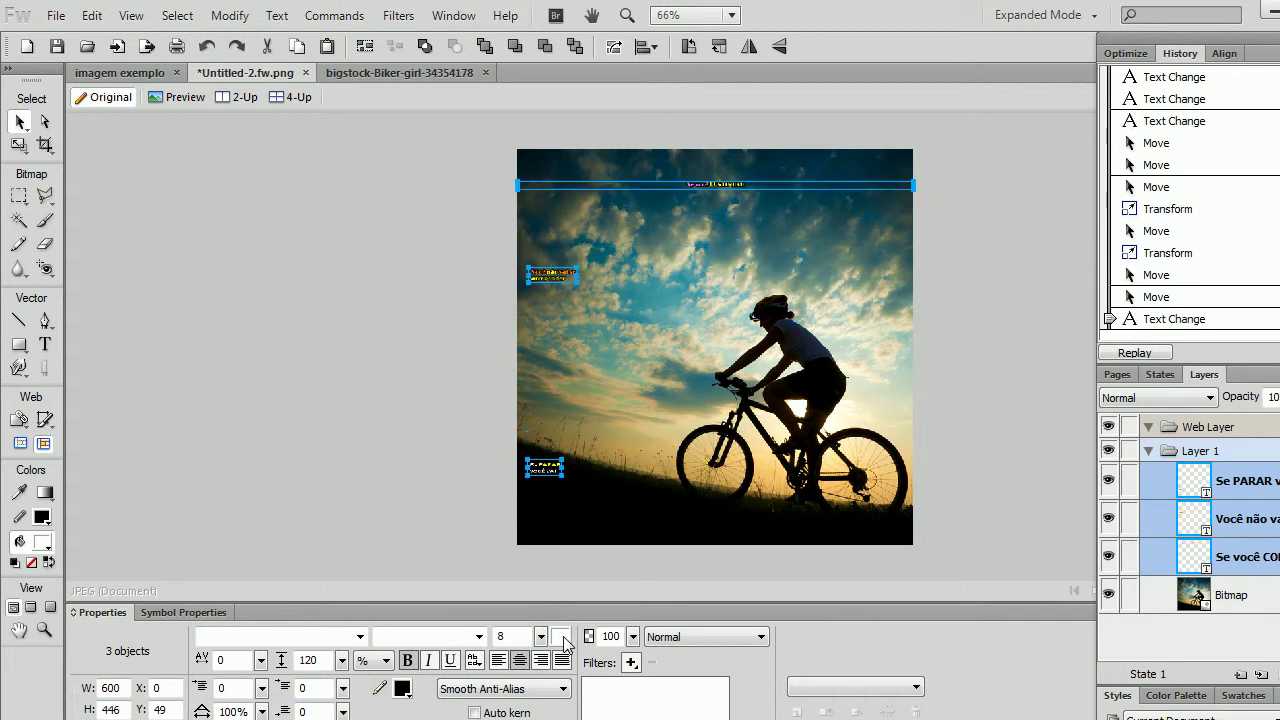
key(ctrl+z)
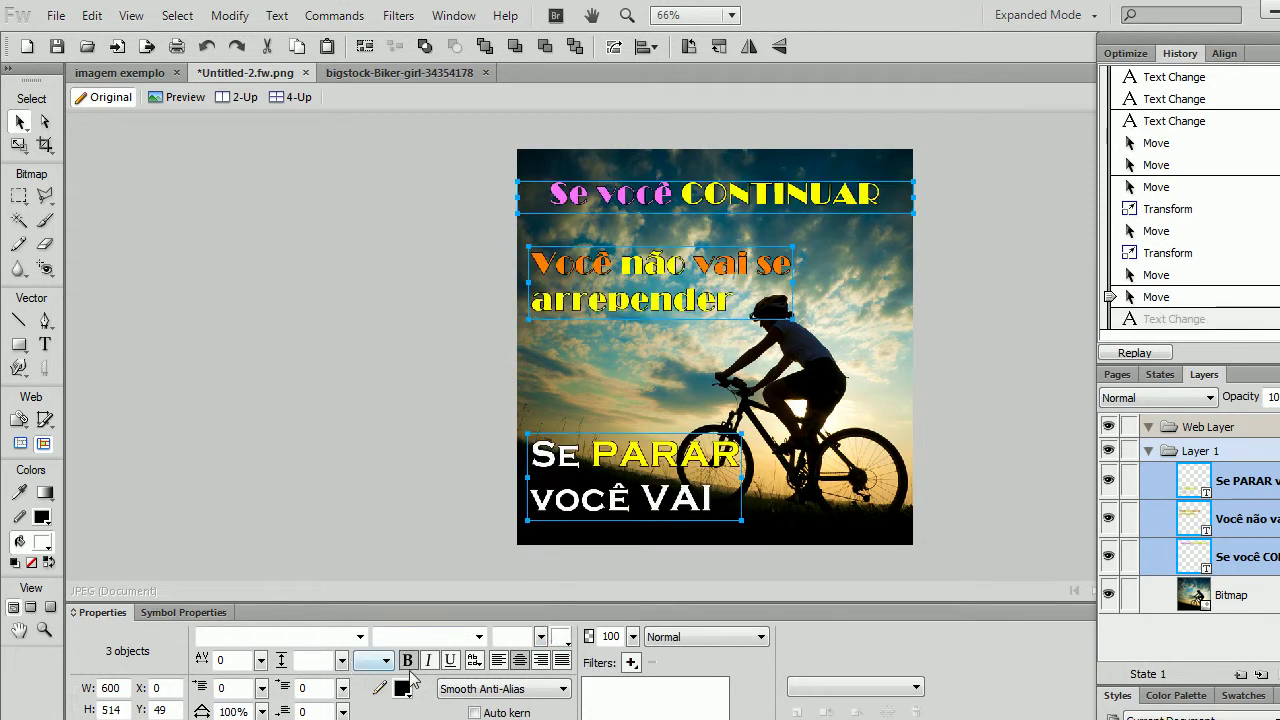
click(563, 637)
click(569, 506)
click(496, 464)
Set the fill colour of the "Se você CONTINUAR" and "Você não vai se arrepender" texts to white (#FFFFFF)
click(714, 193)
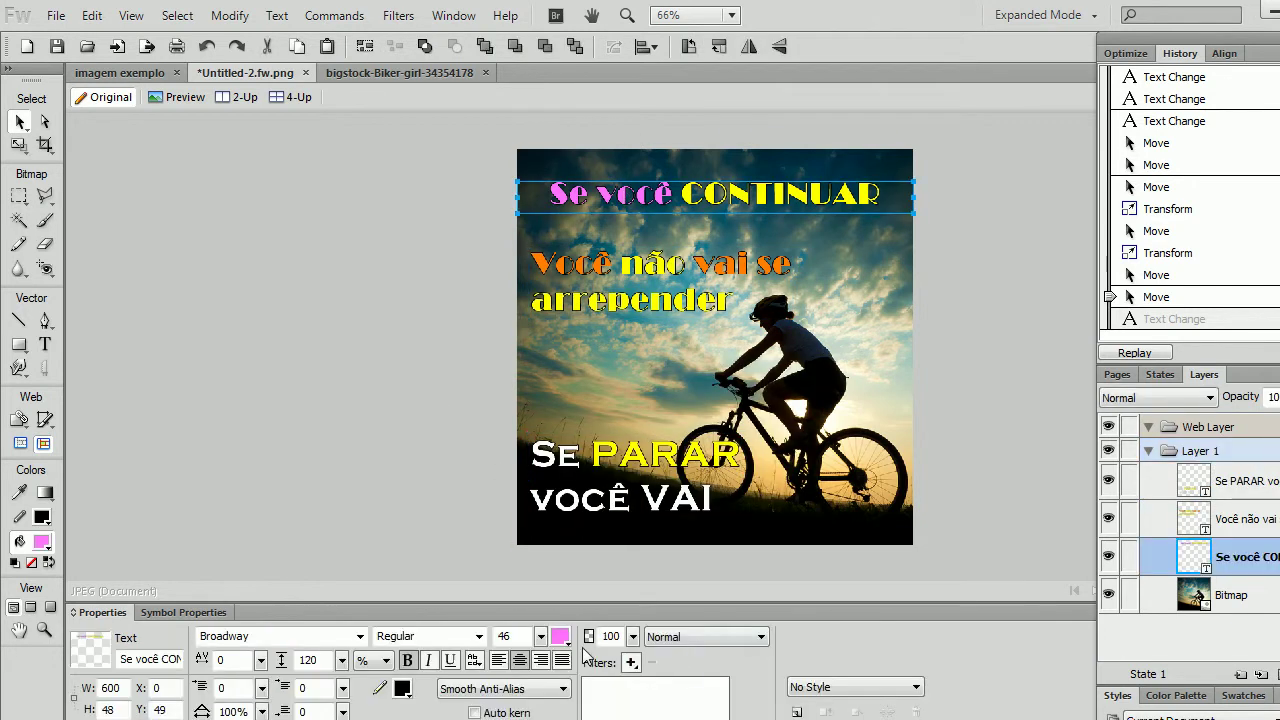
click(563, 637)
click(571, 506)
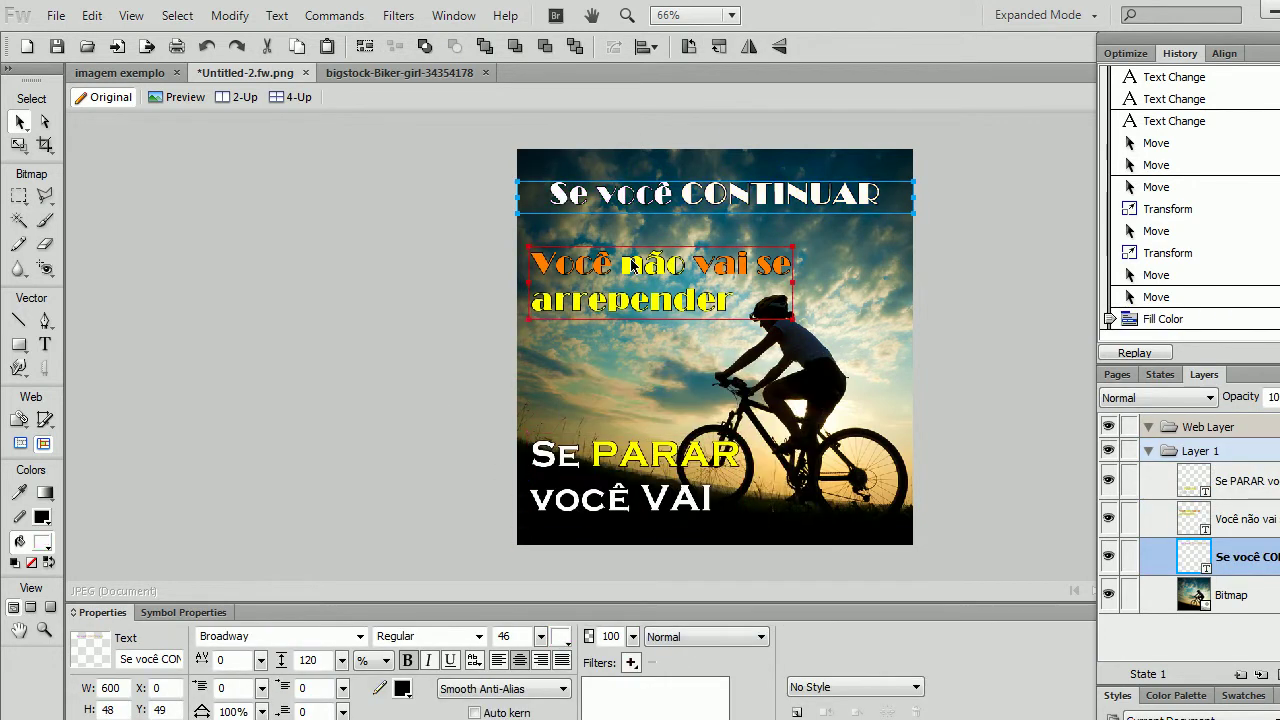
click(631, 272)
click(563, 637)
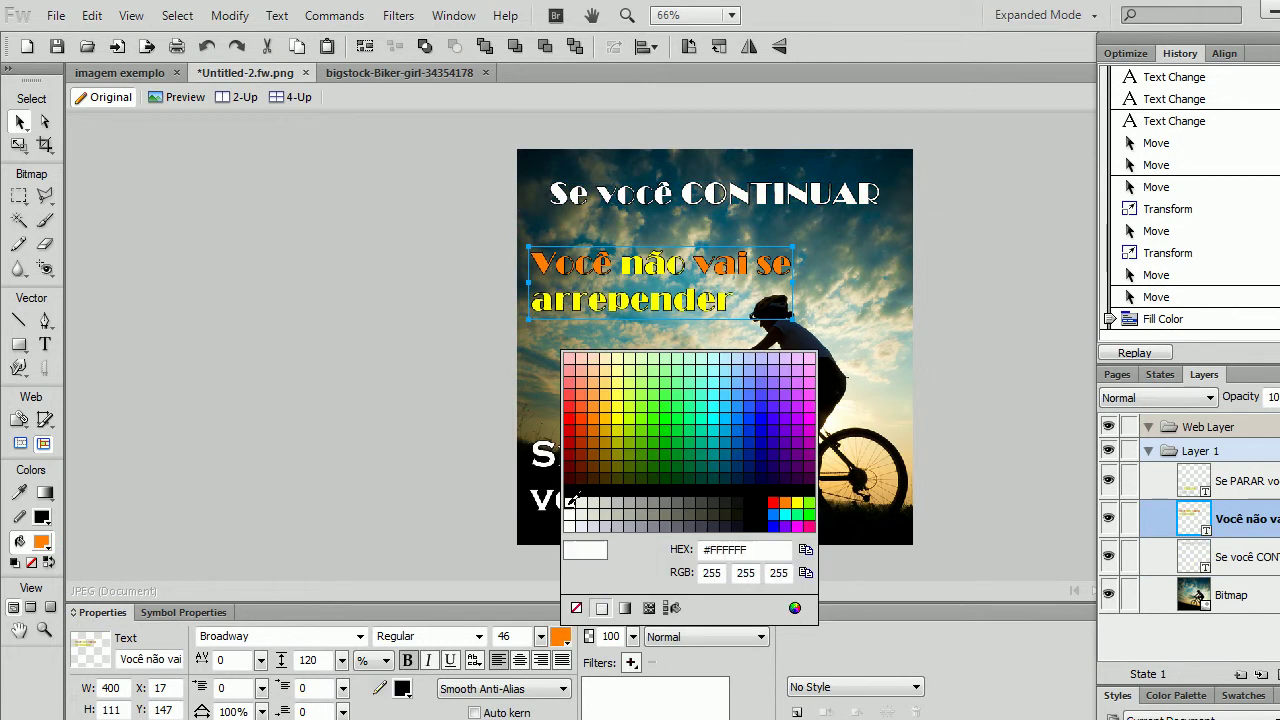
click(571, 506)
click(573, 505)
Recolour the word "PARAR" white in the "Se PARAR você VAI" text and deselect the text object
click(585, 476)
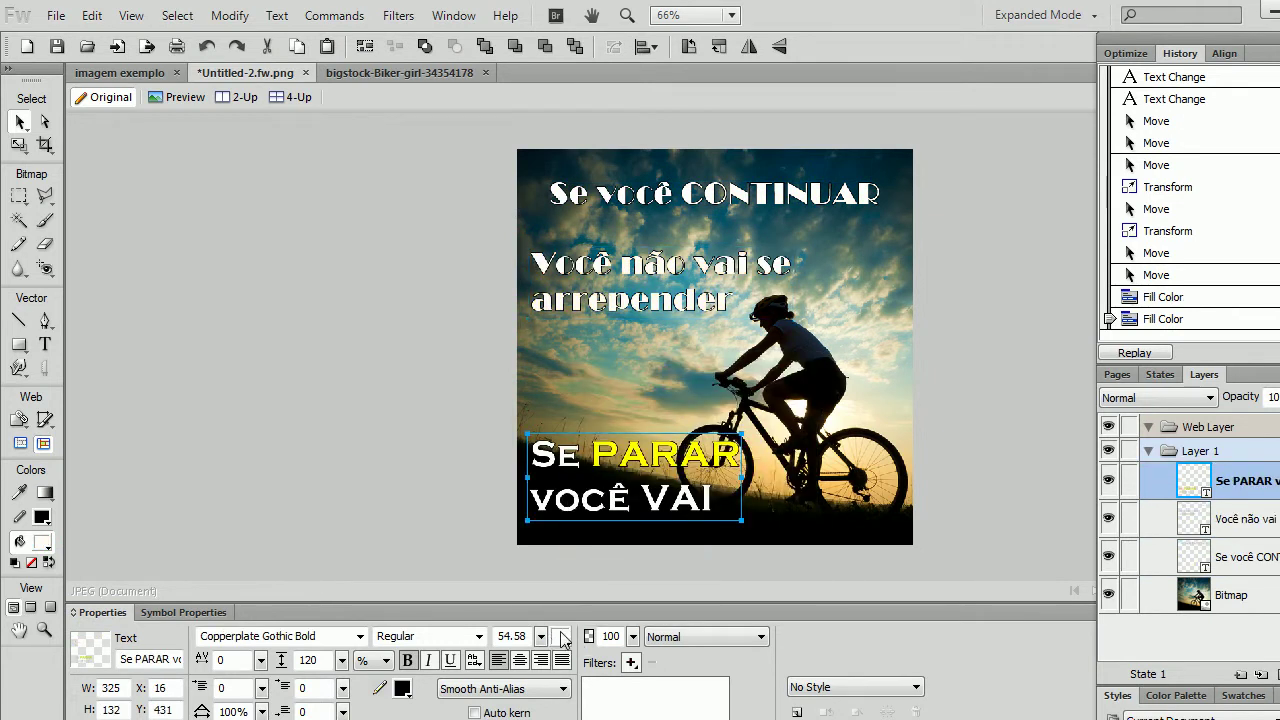
click(561, 637)
click(571, 501)
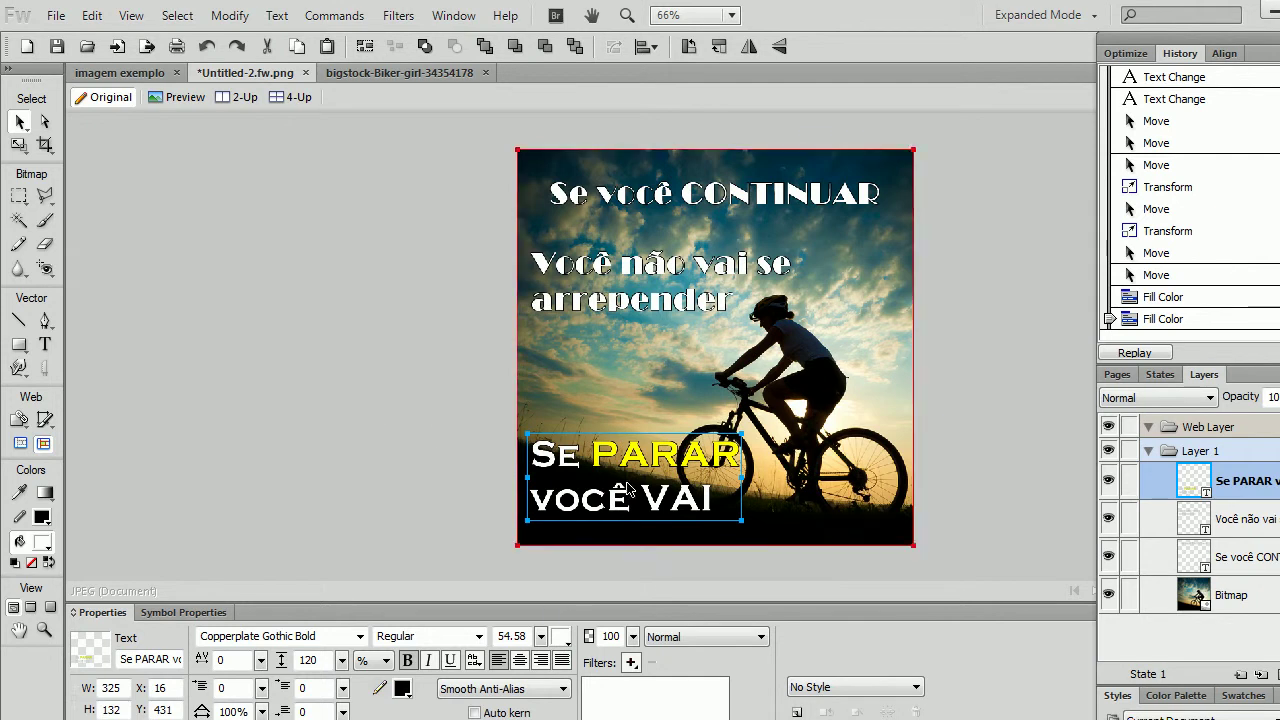
double_click(636, 468)
double_click(632, 478)
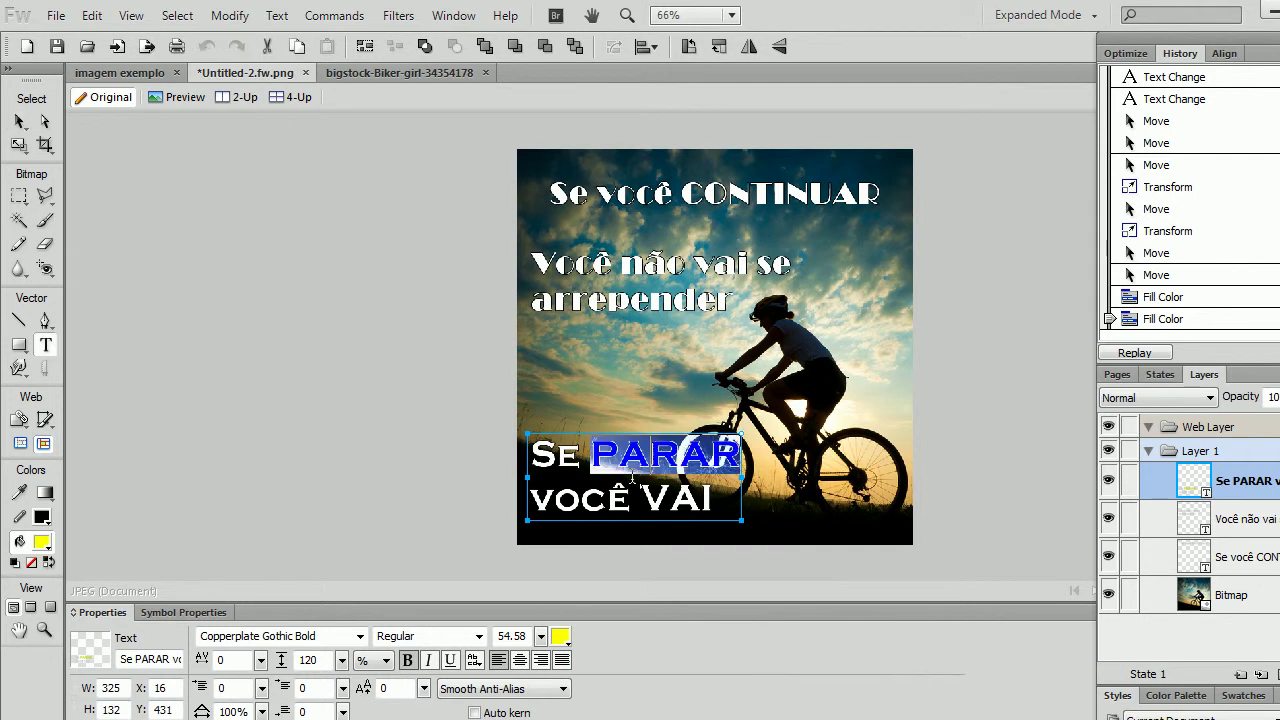
click(561, 637)
click(572, 501)
click(621, 445)
click(19, 121)
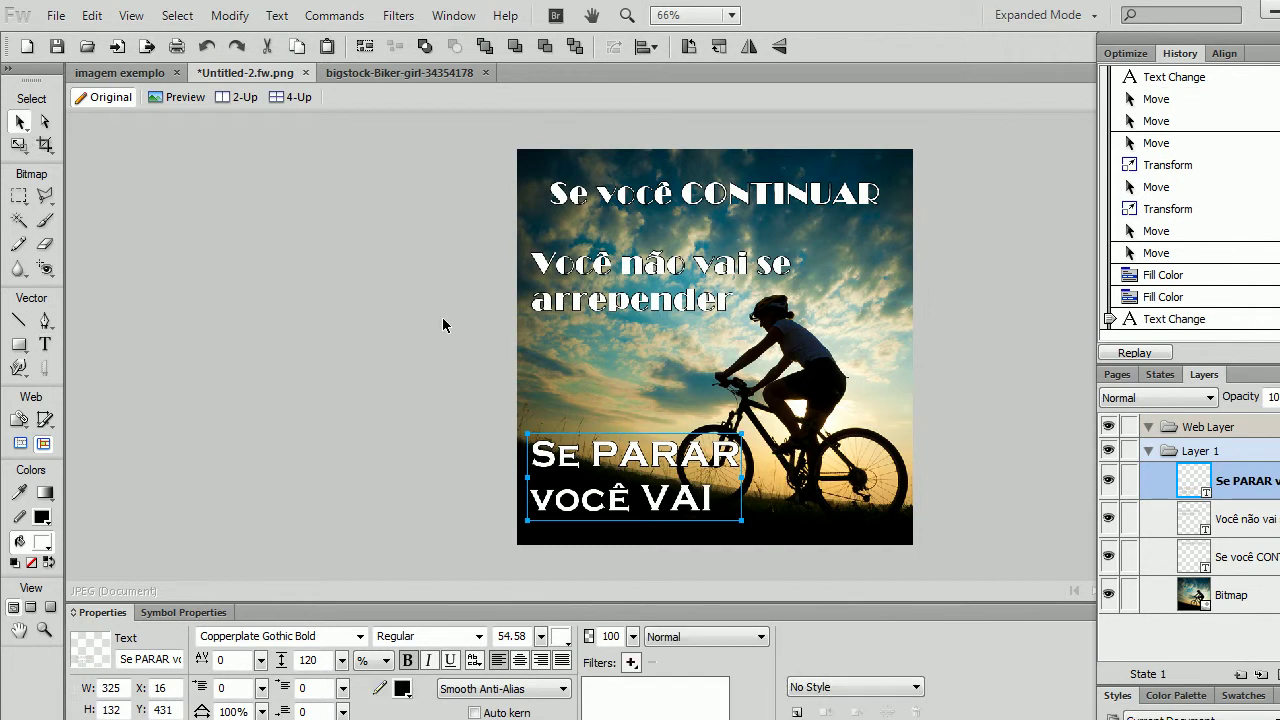
click(442, 317)
Move the "Se PARAR você VAI" text up so it overlaps the bicycle's front wheel
click(675, 205)
click(612, 473)
drag(640, 476, 637, 424)
click(406, 351)
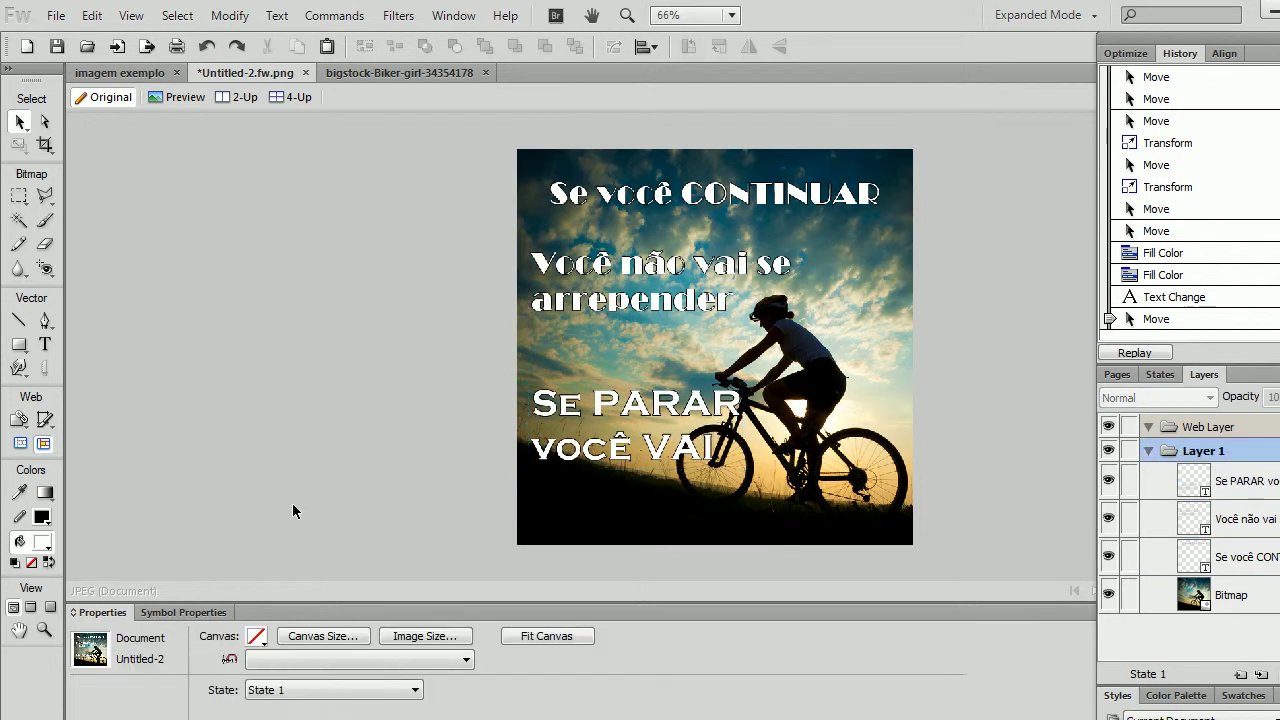
Add a Drop Shadow filter to the "Se você CONTINUAR" text
double_click(44, 629)
click(18, 121)
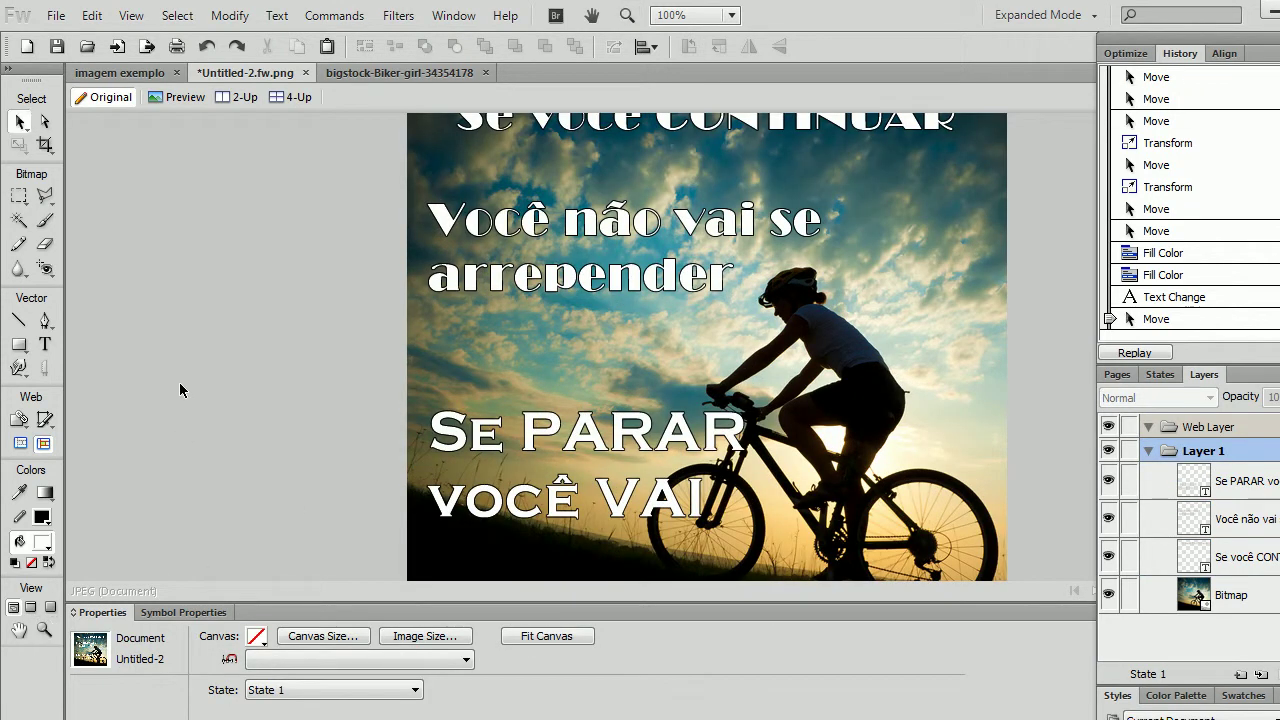
scroll(222, 412, up, 3)
click(600, 198)
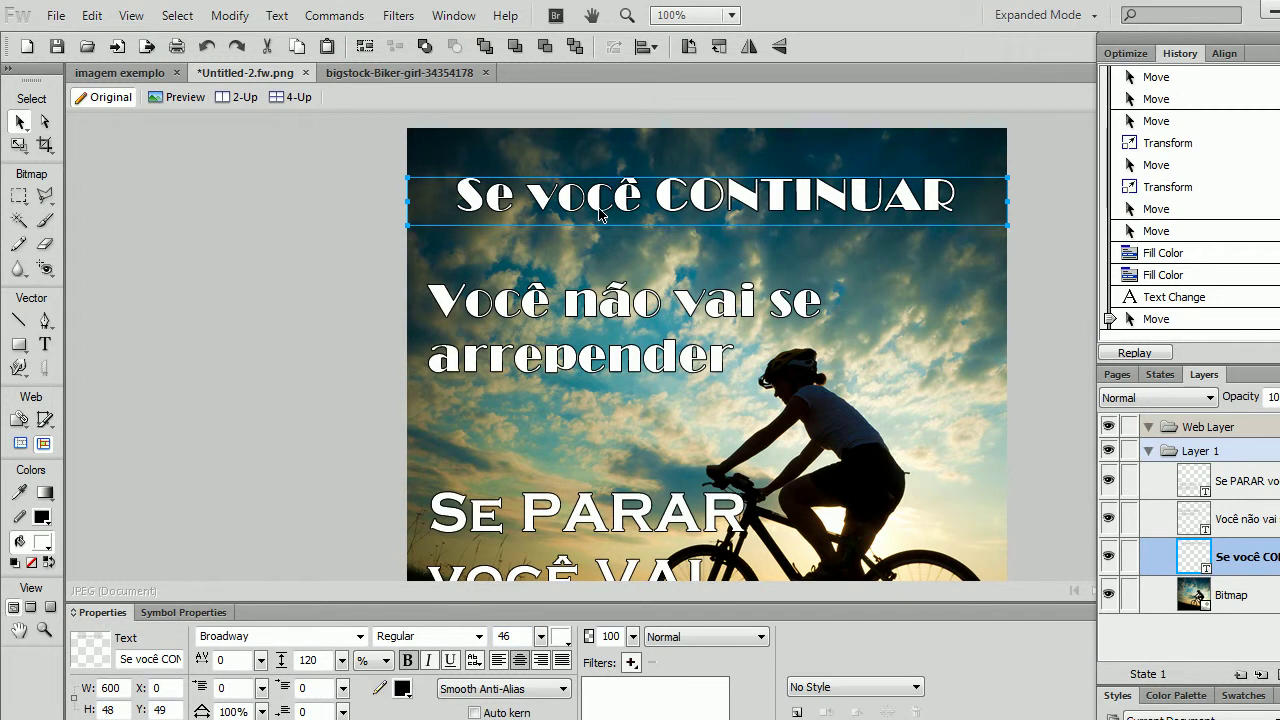
click(975, 342)
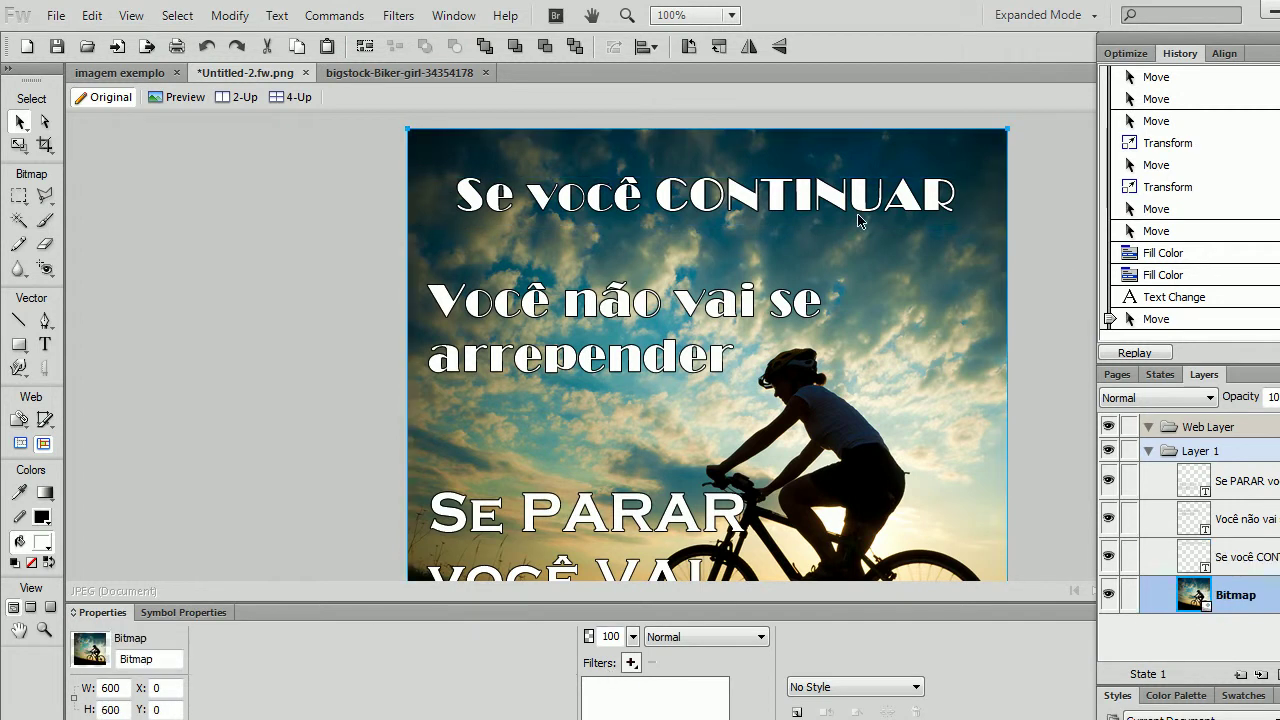
click(826, 200)
click(1031, 311)
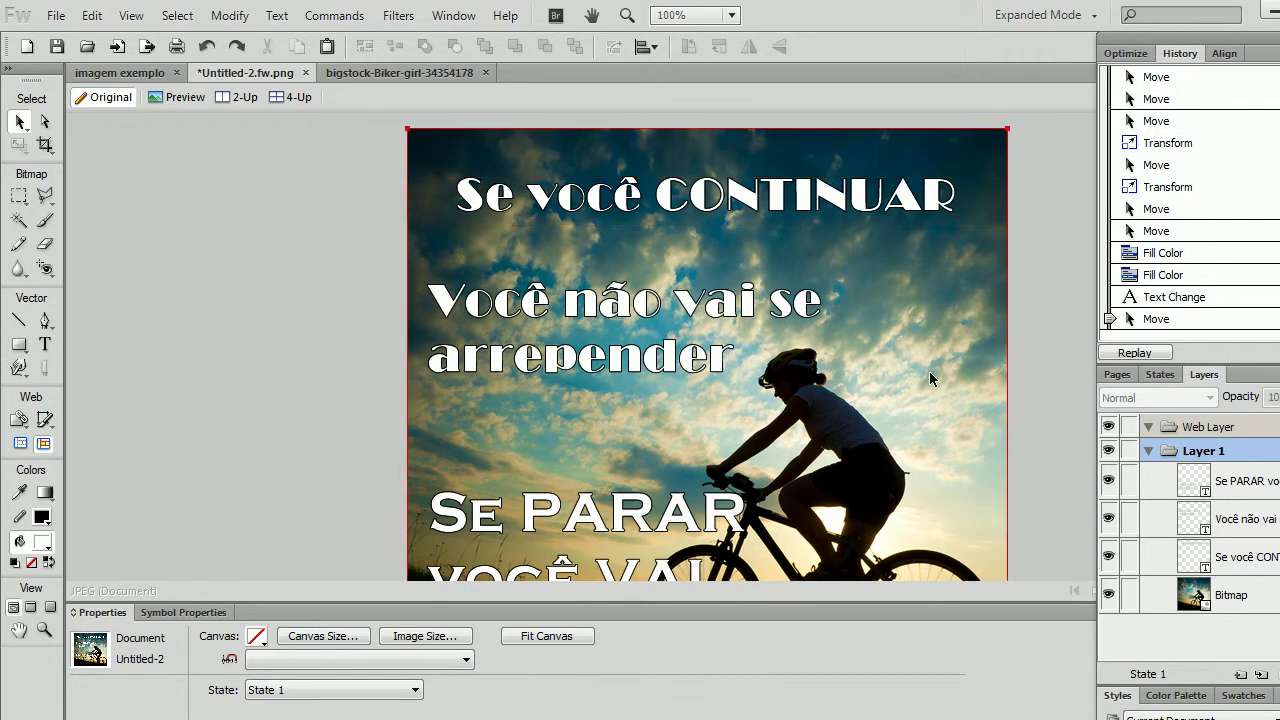
click(688, 192)
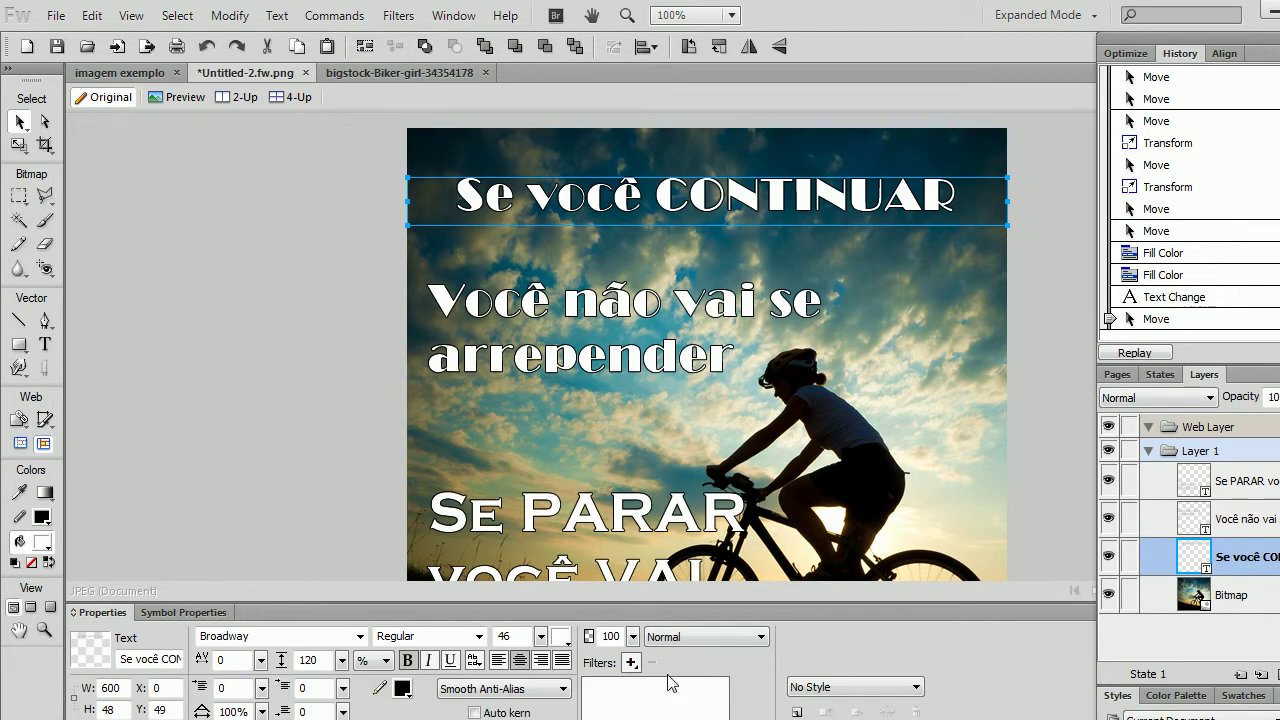
click(631, 662)
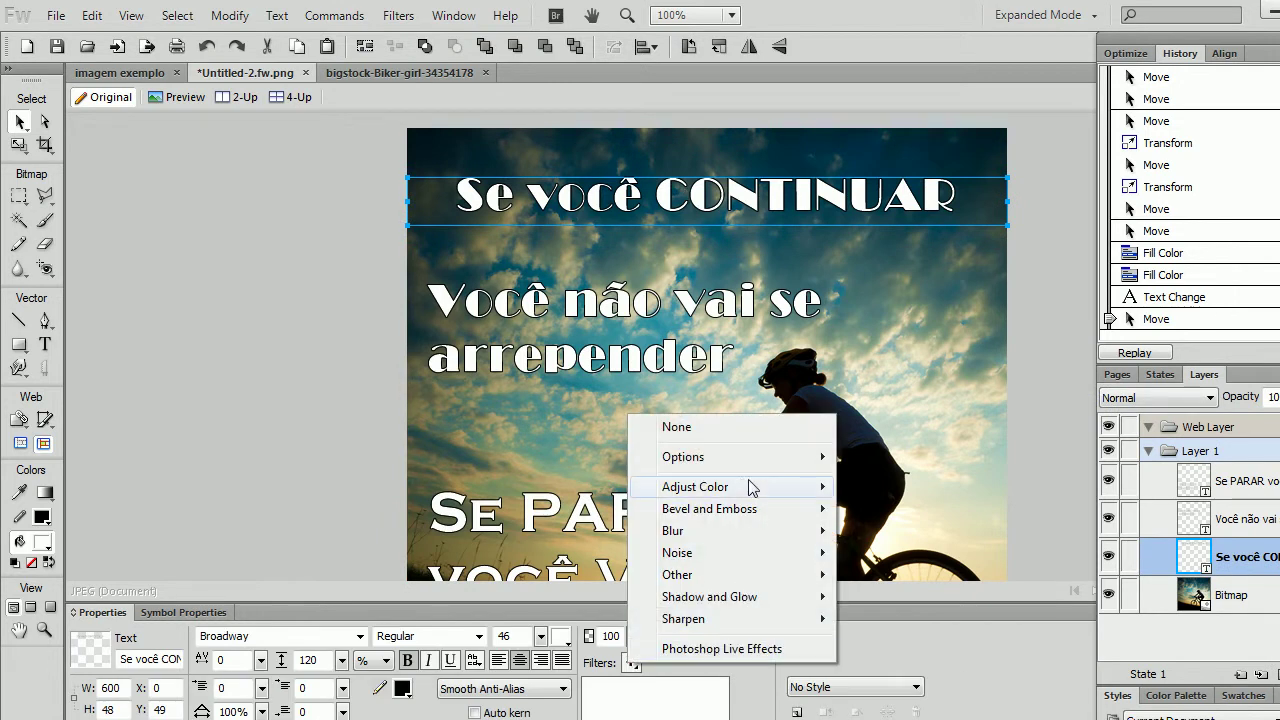
mouse_move(752, 488)
mouse_move(678, 598)
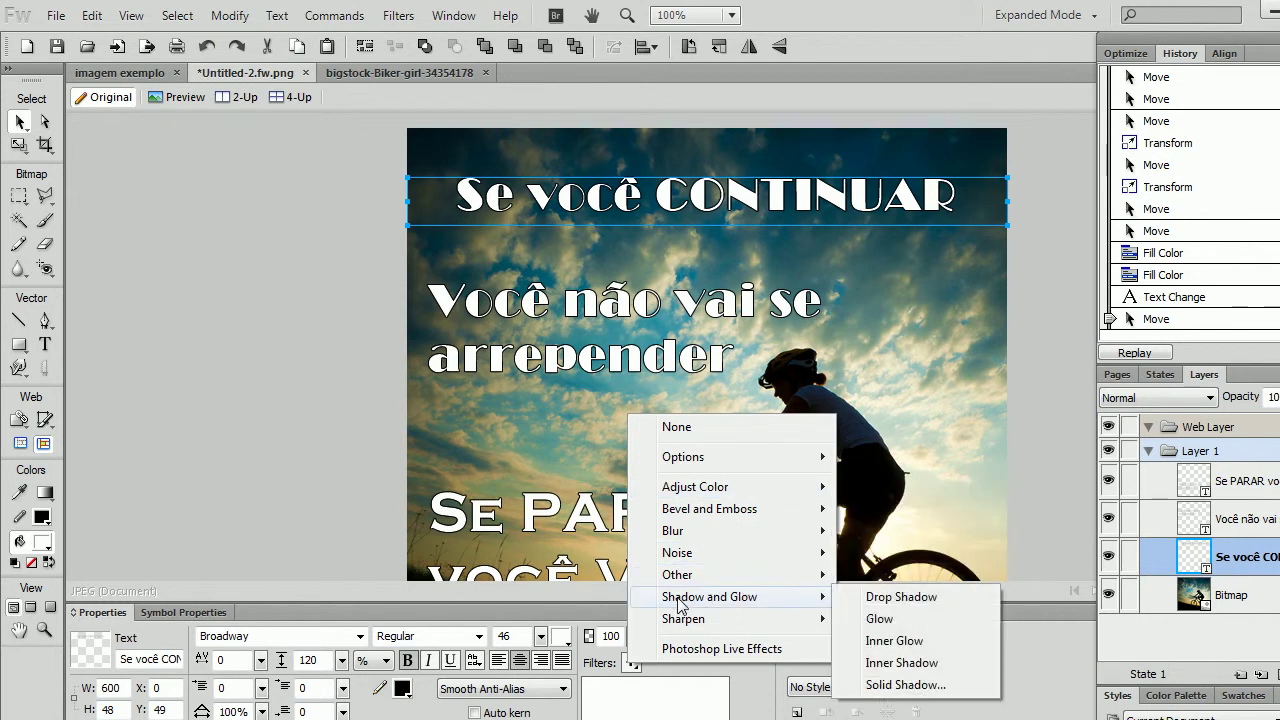
click(931, 598)
Set the title's drop shadow colour to black and its distance to 2
click(657, 672)
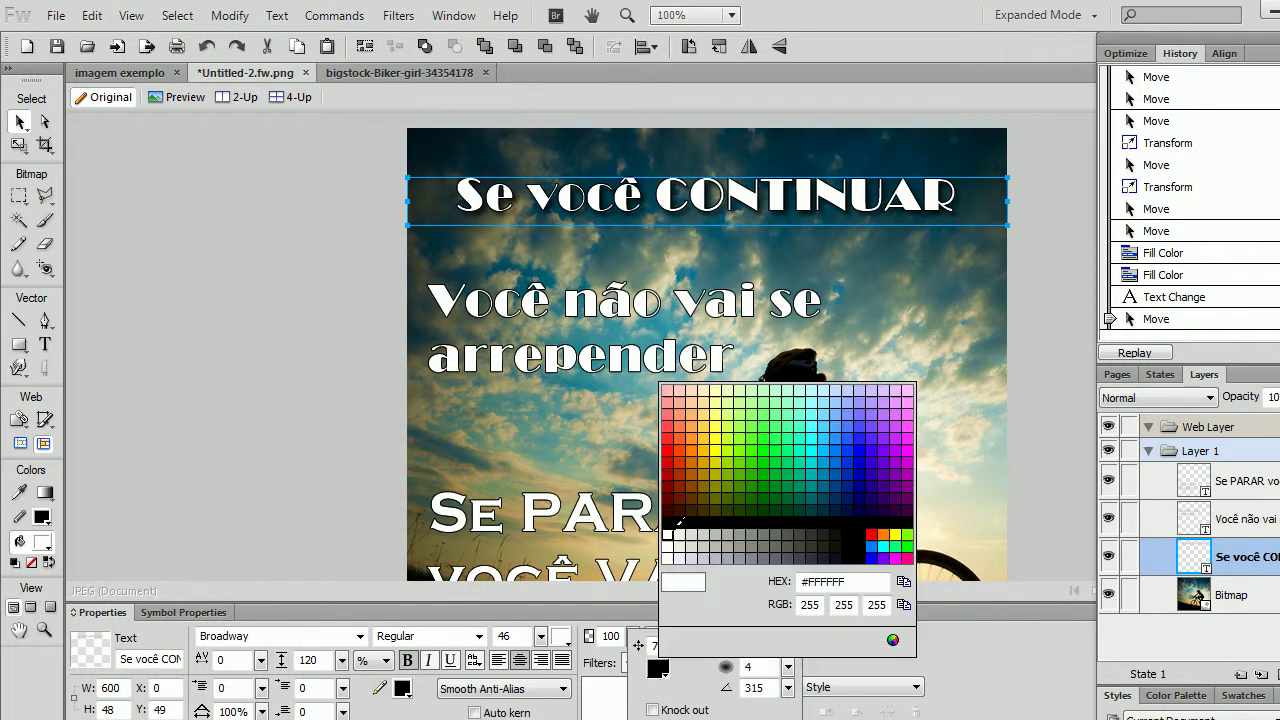
click(674, 488)
click(657, 668)
click(674, 522)
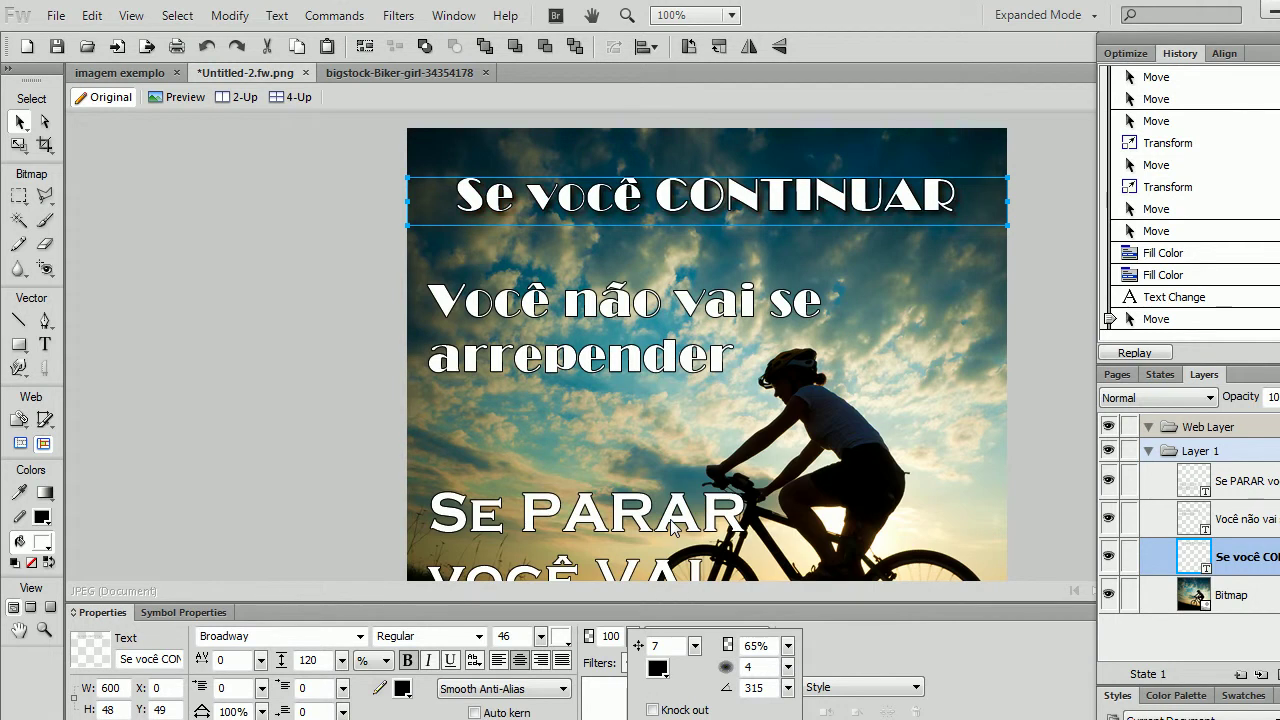
click(697, 646)
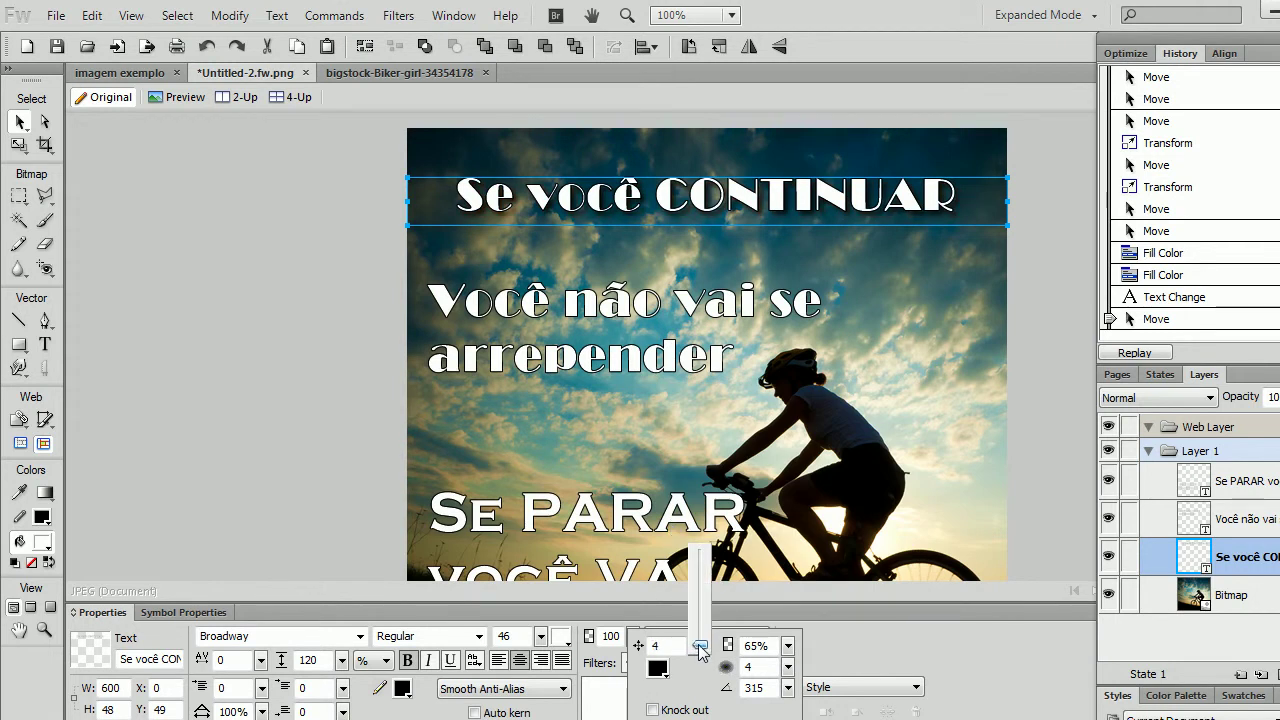
drag(703, 649, 703, 647)
click(256, 238)
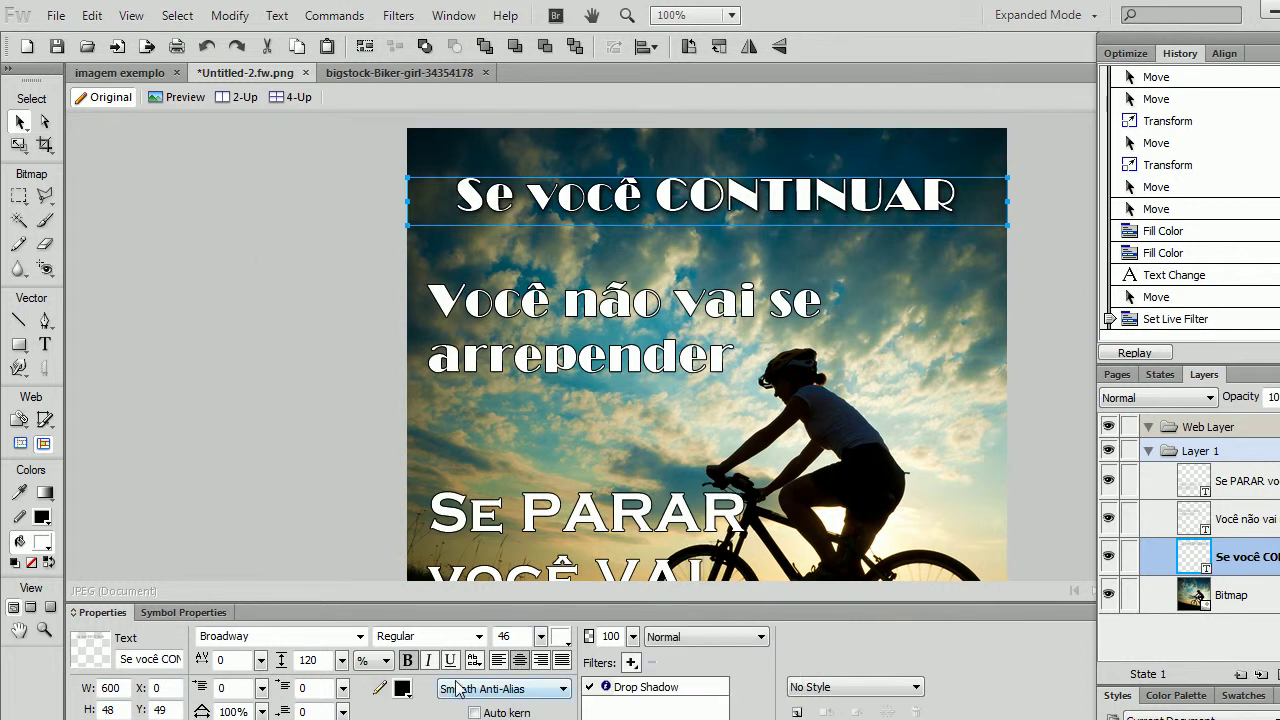
Remove the black stroke from the "Se você CONTINUAR" text
click(402, 688)
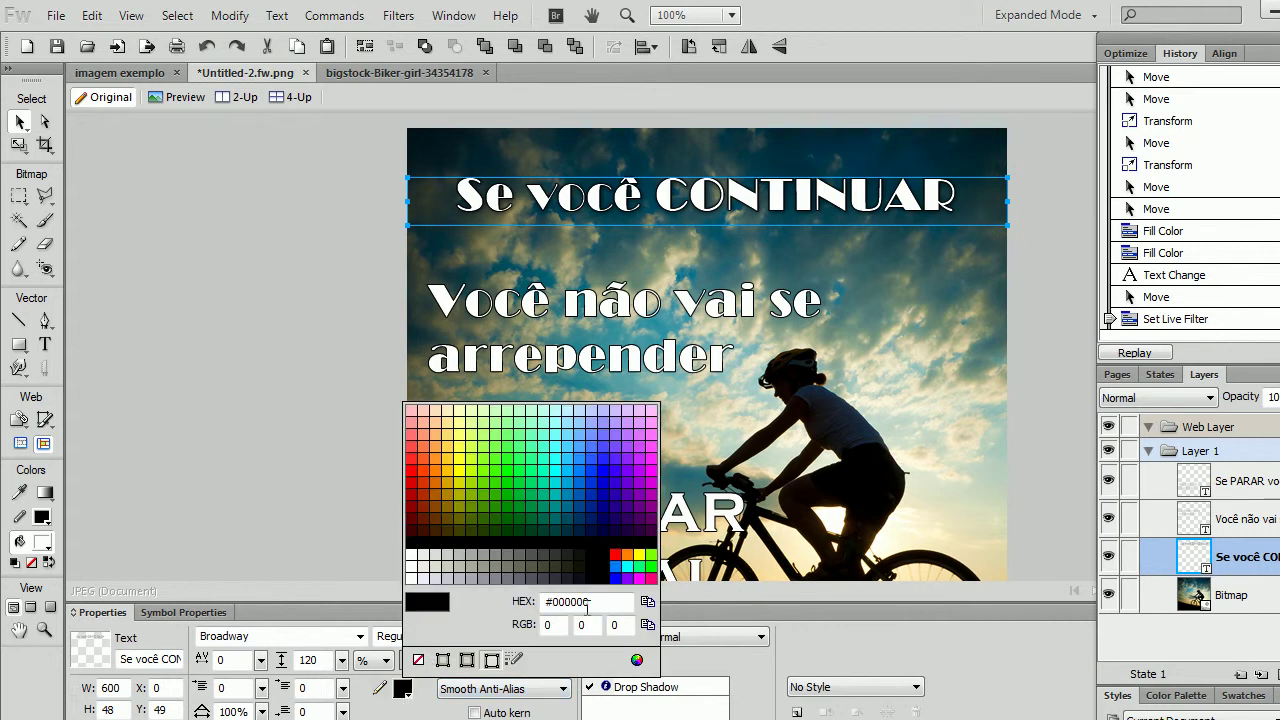
click(418, 659)
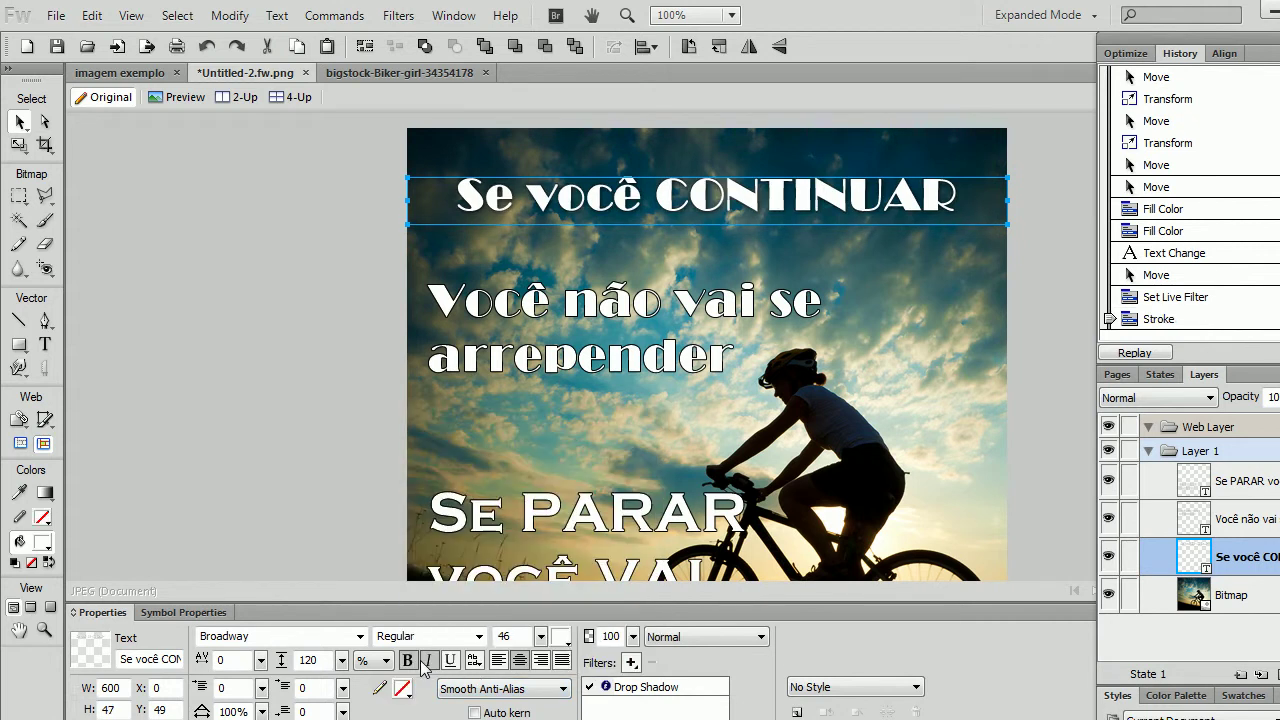
click(361, 285)
Change the "Se você CONTINUAR" drop shadow to distance 8, opacity 55% and softness 2
click(730, 193)
double_click(645, 687)
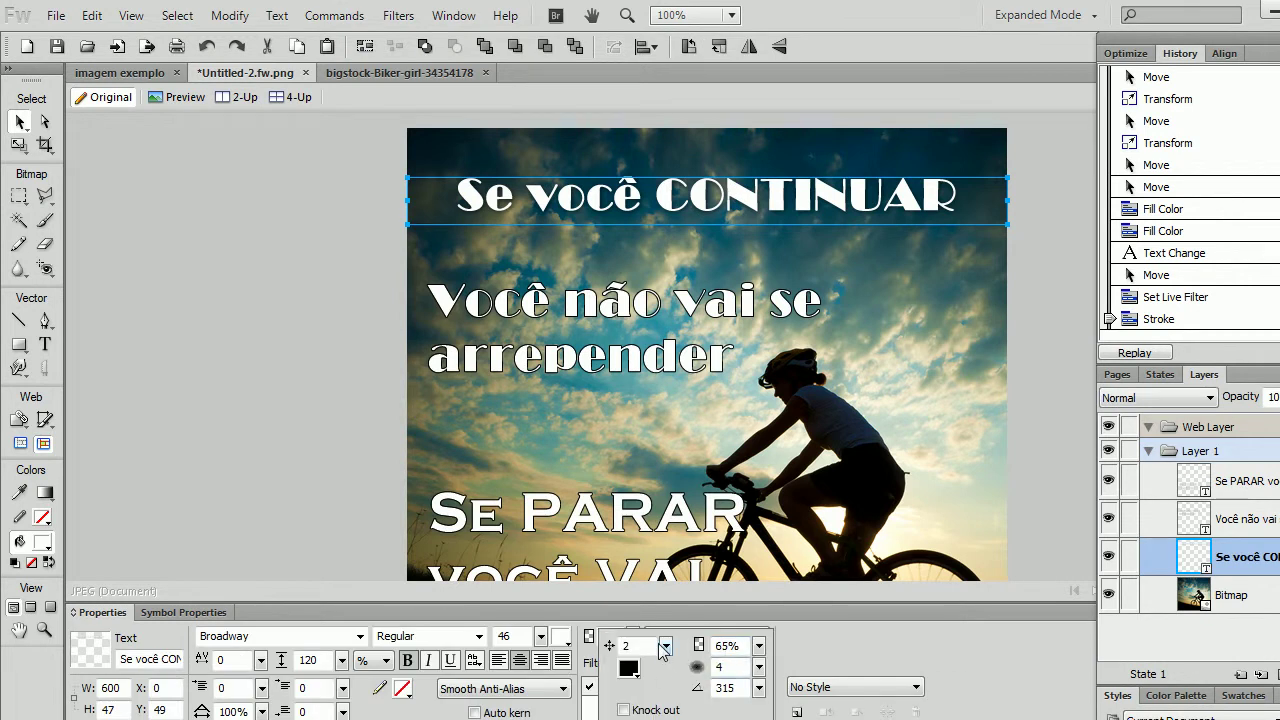
drag(665, 650, 668, 645)
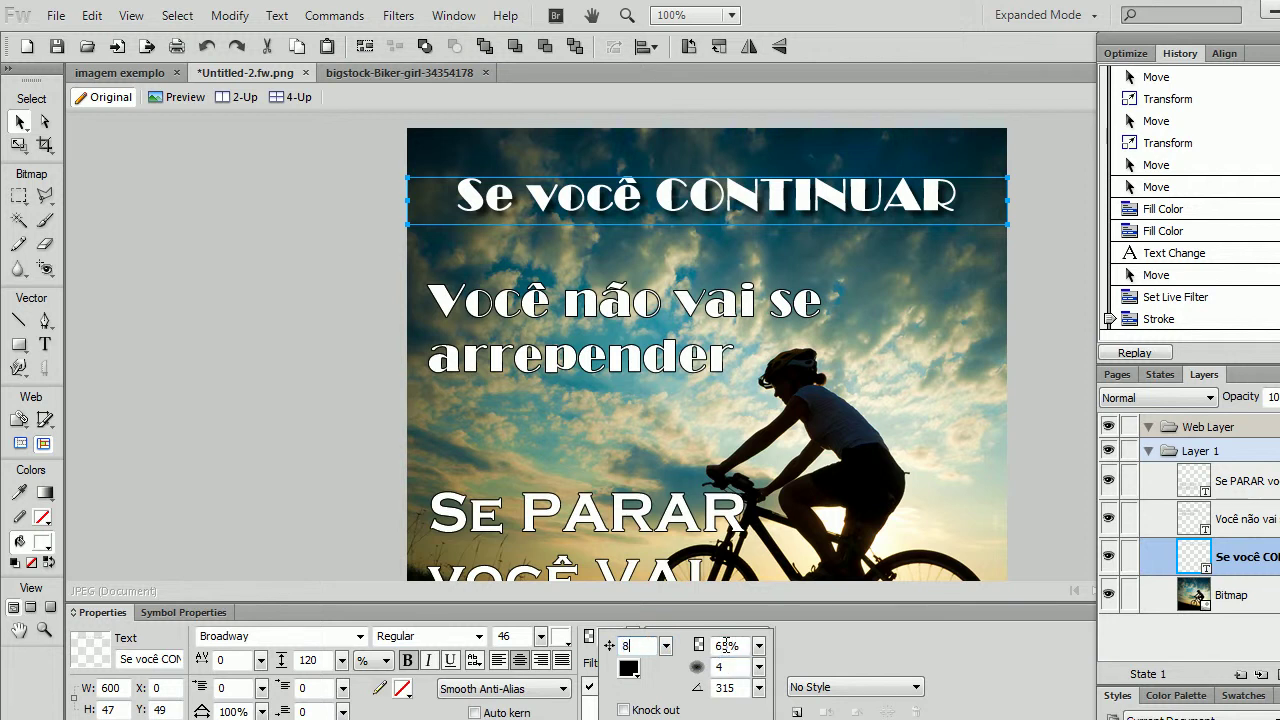
drag(759, 645, 764, 681)
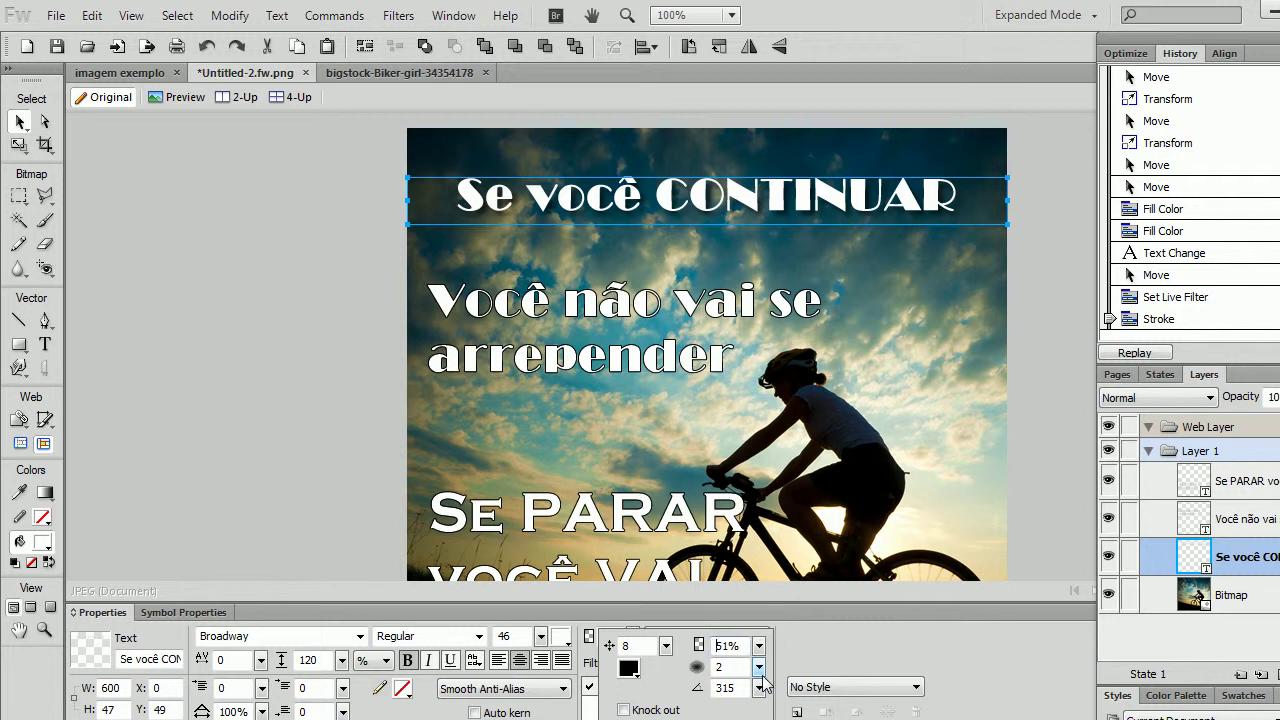
click(758, 687)
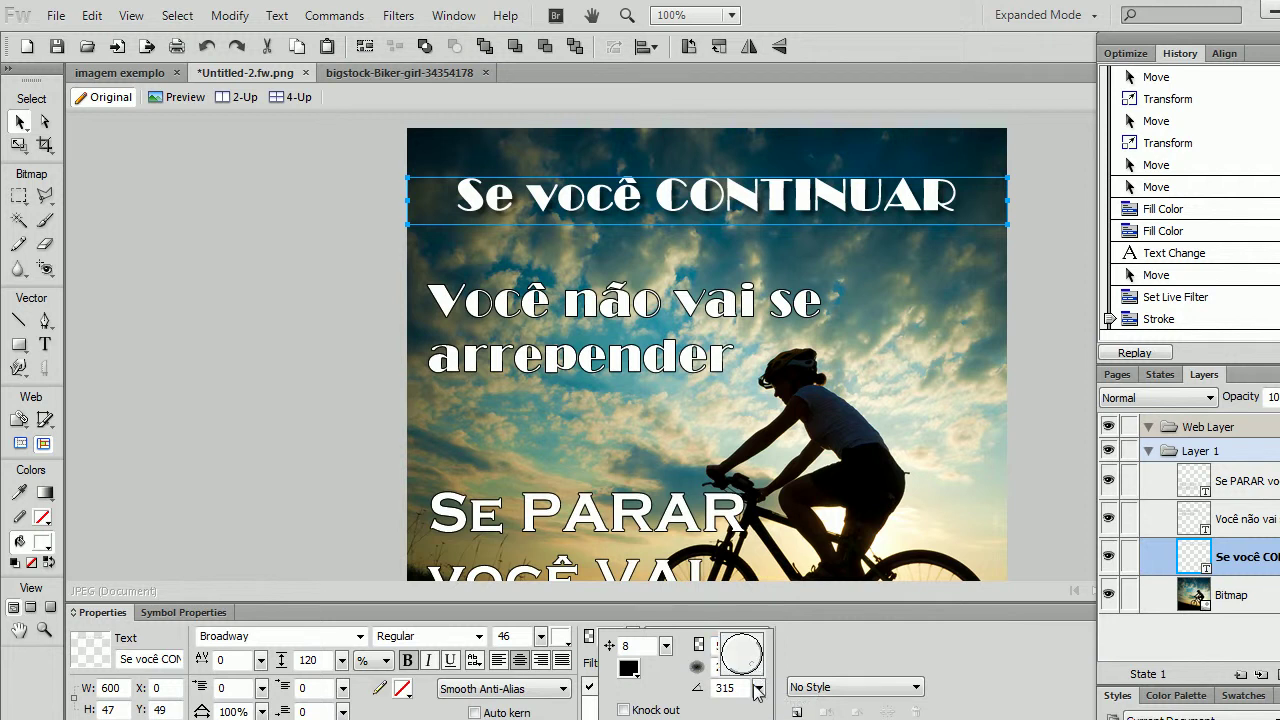
click(759, 688)
click(758, 646)
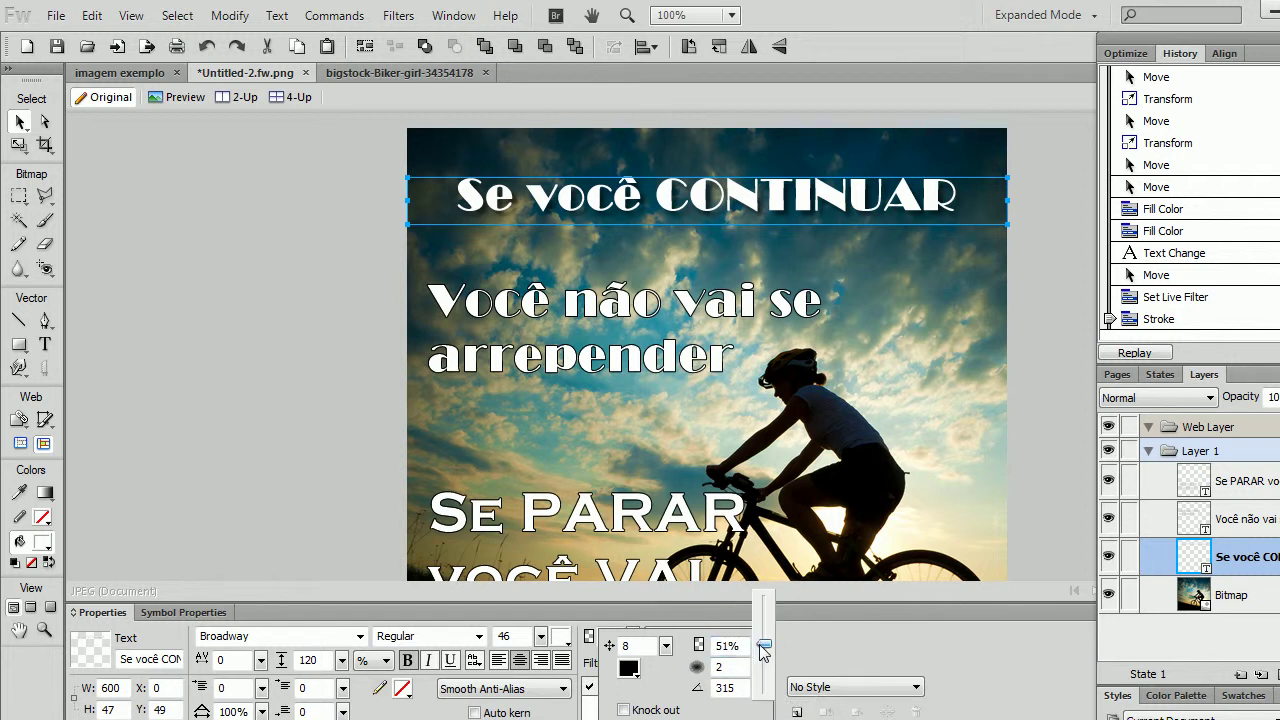
drag(765, 647, 762, 647)
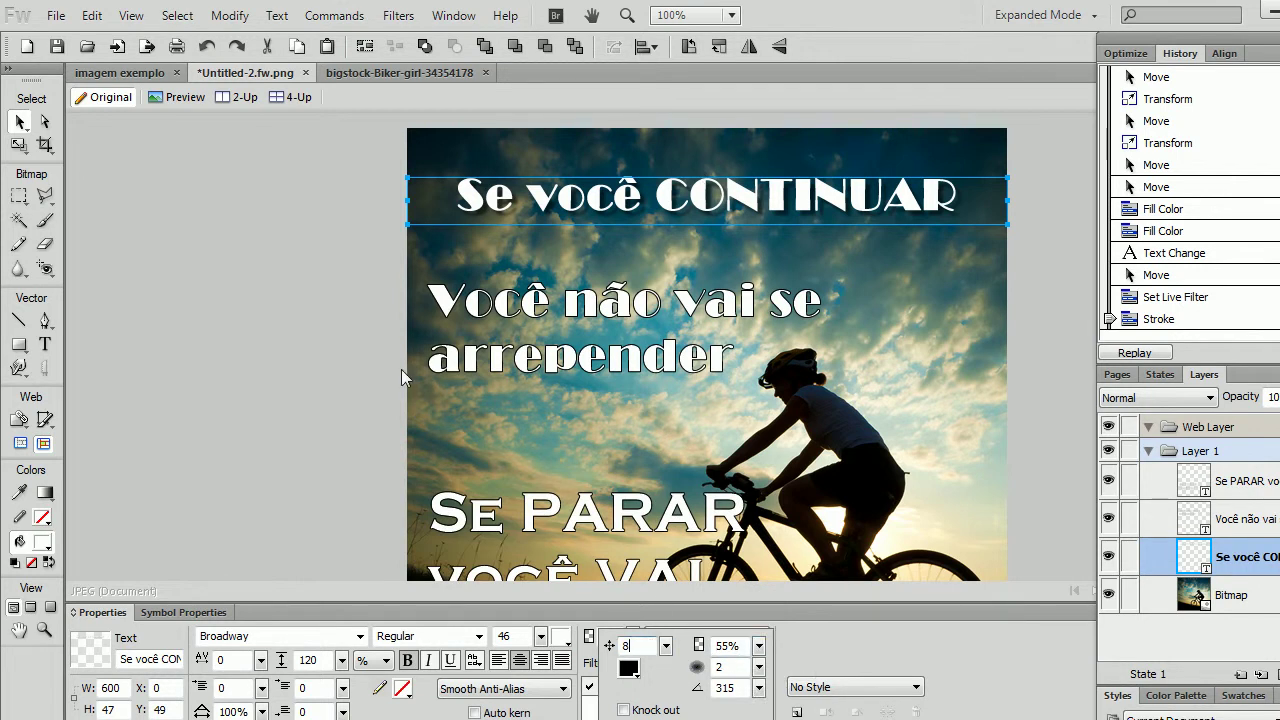
click(354, 309)
Remove the black stroke from the "Você não vai se arrepender" text
click(527, 316)
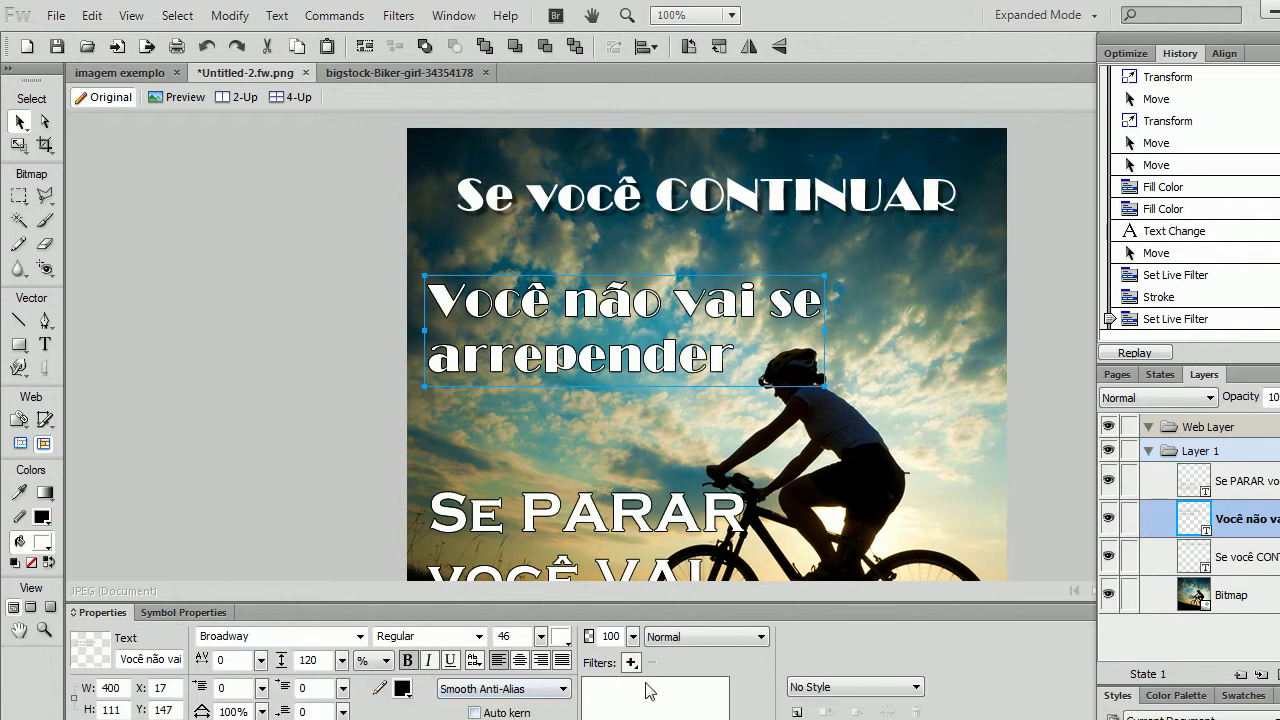
click(403, 689)
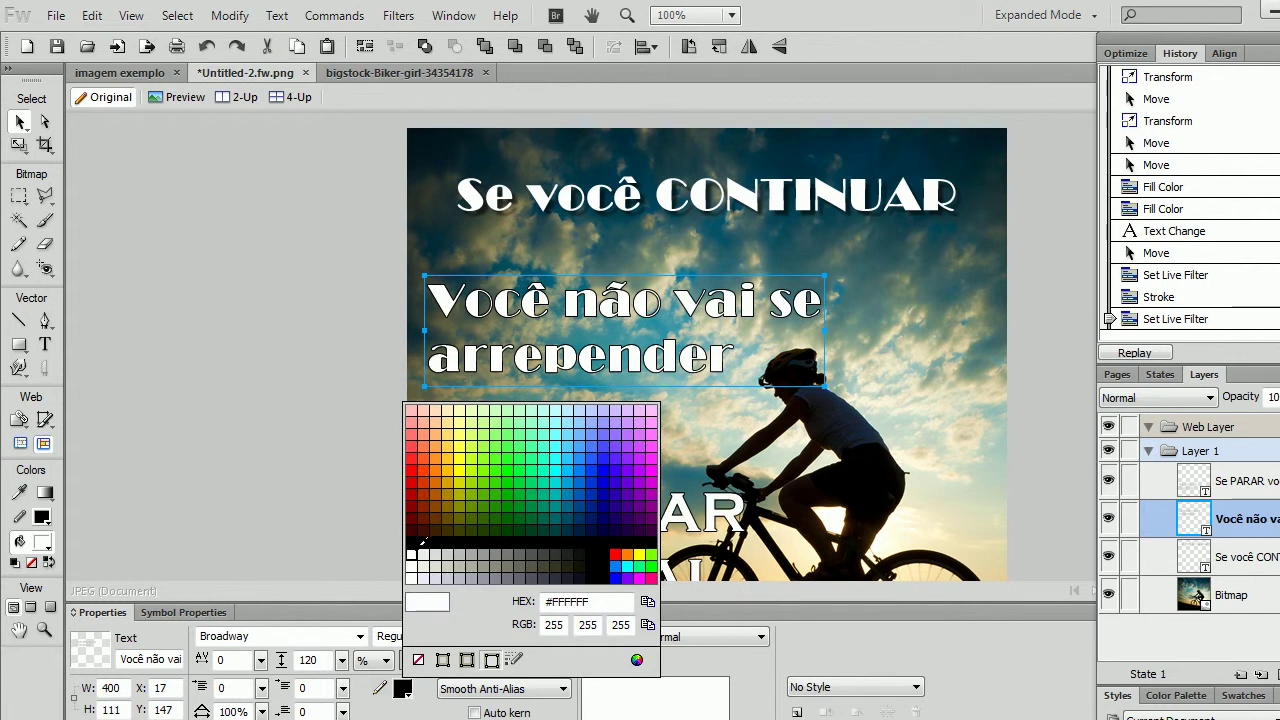
click(420, 661)
click(324, 362)
Add a drop shadow to the "Você não vai se arrepender" text and increase the shadow's distance
click(477, 355)
click(631, 662)
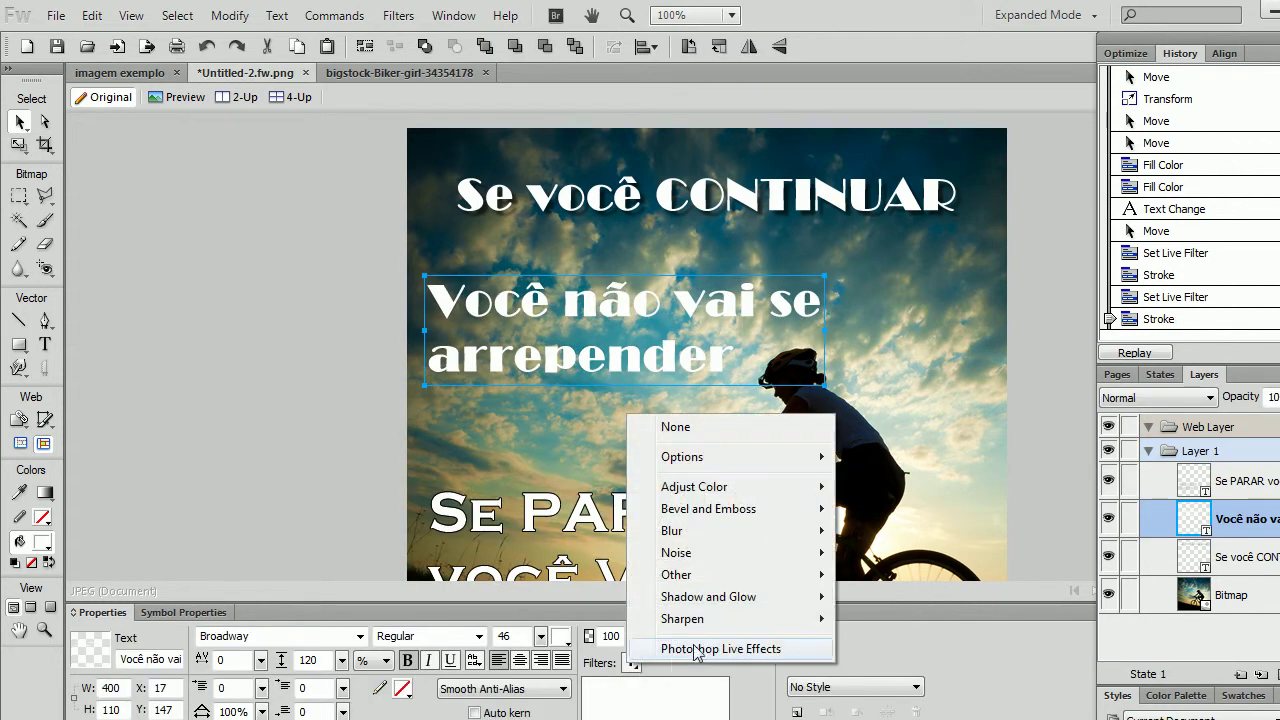
mouse_move(735, 600)
click(862, 597)
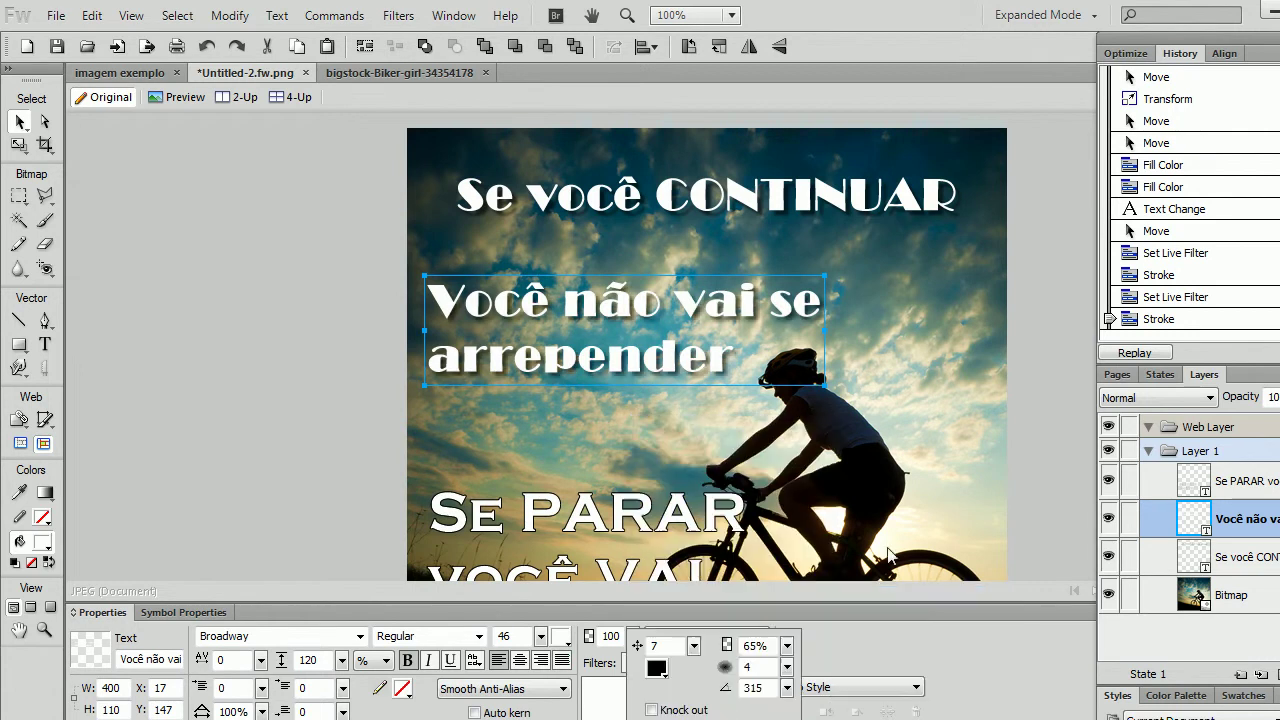
drag(697, 651, 697, 638)
double_click(677, 646)
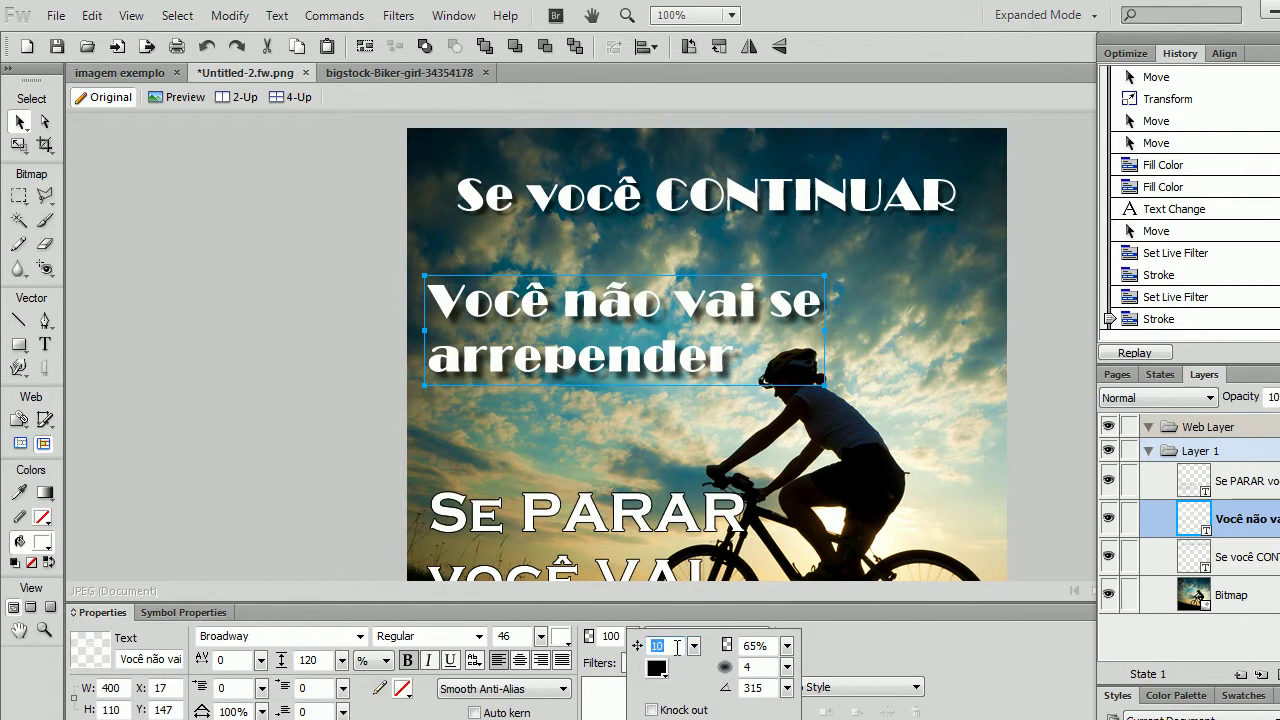
key(Return)
Match the "Você não vai se arrepender" drop shadow to the title's: distance 8, opacity 55% and softness 2
click(667, 207)
double_click(656, 692)
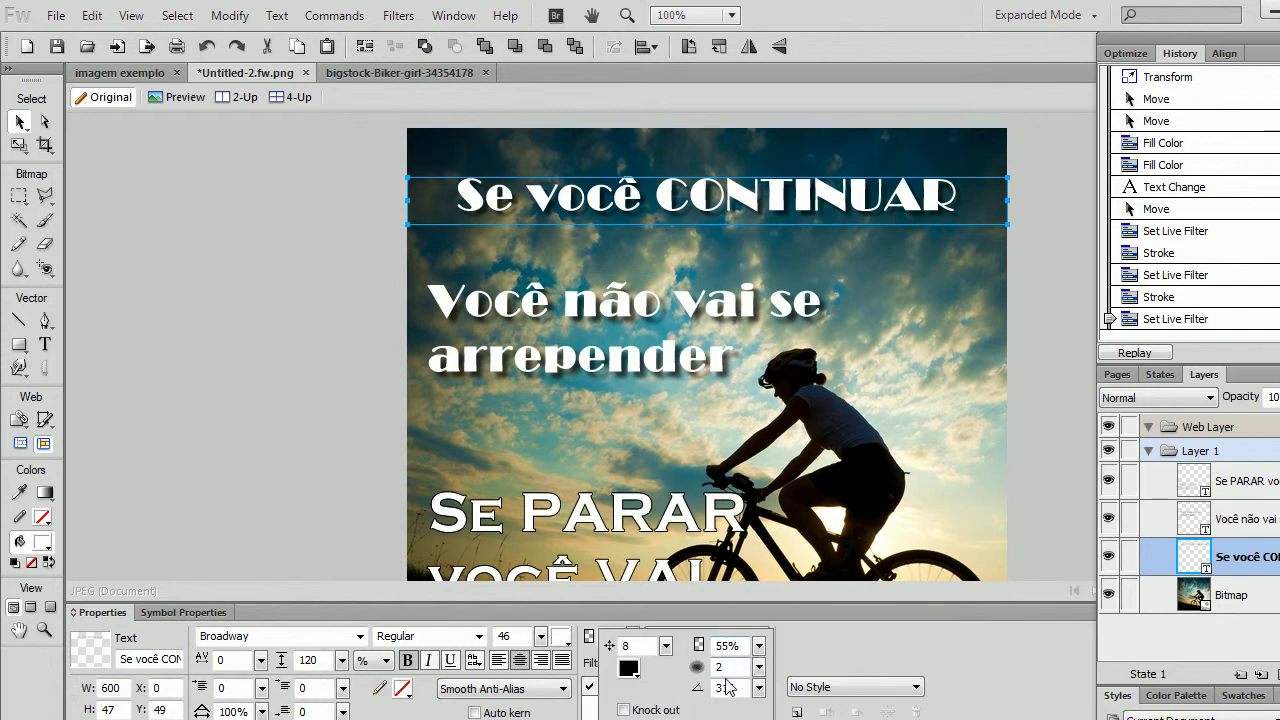
key(Return)
click(620, 340)
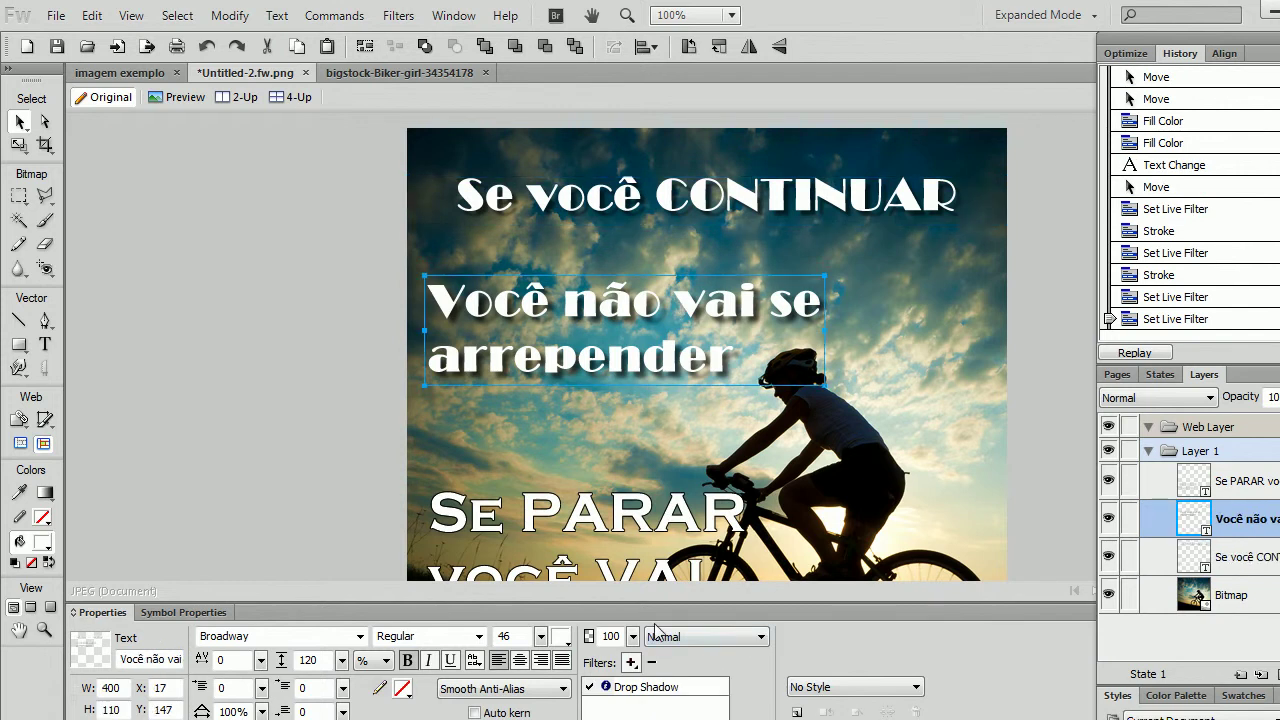
double_click(668, 688)
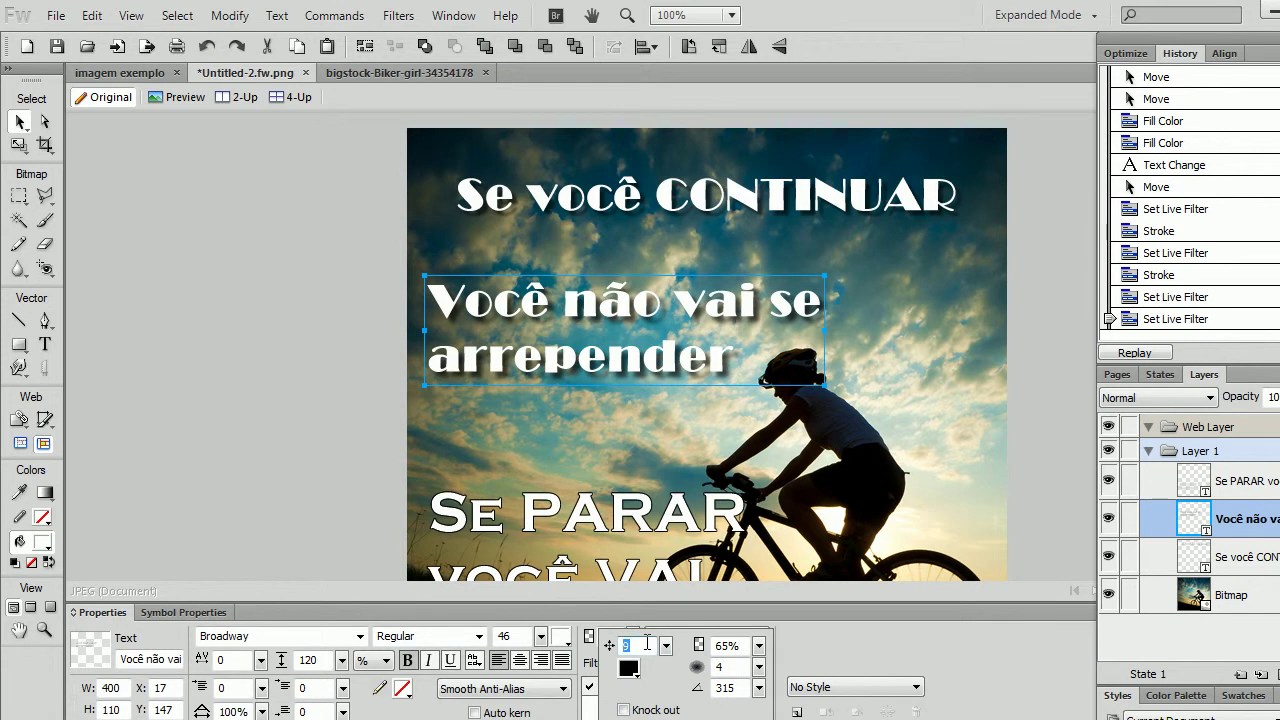
double_click(725, 647)
text(55)
double_click(728, 667)
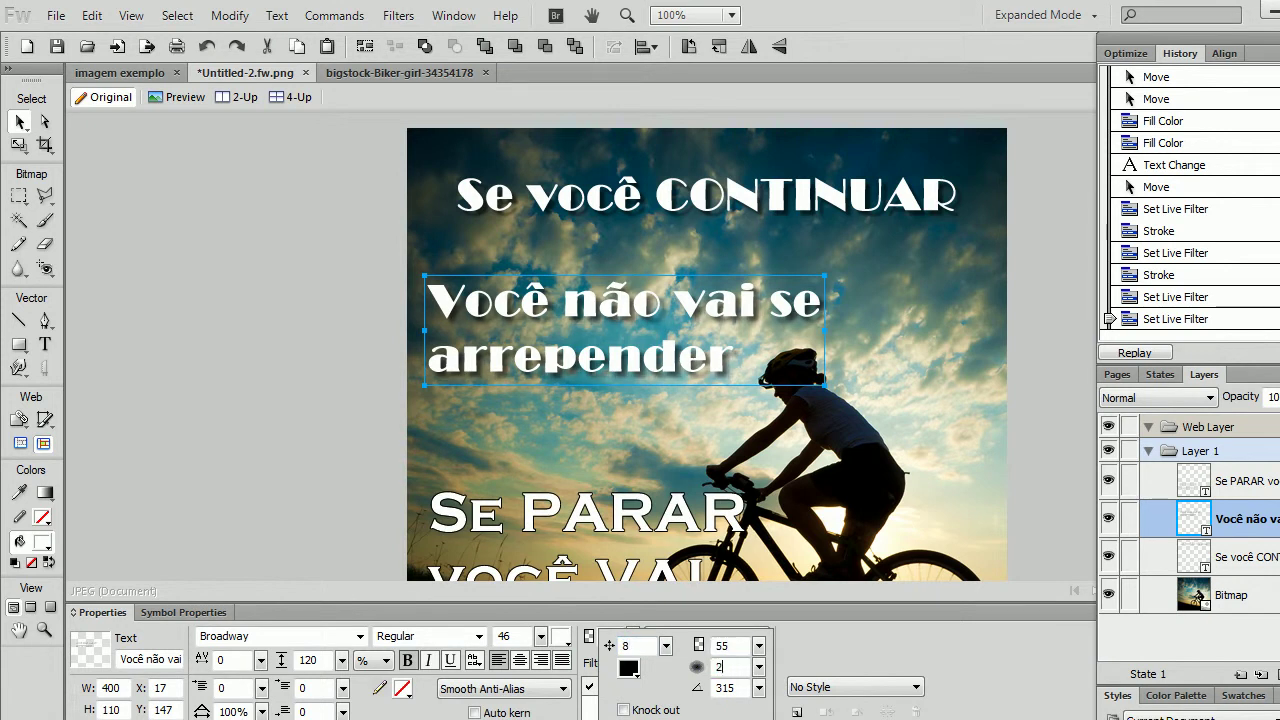
text(2)
key(Return)
click(333, 302)
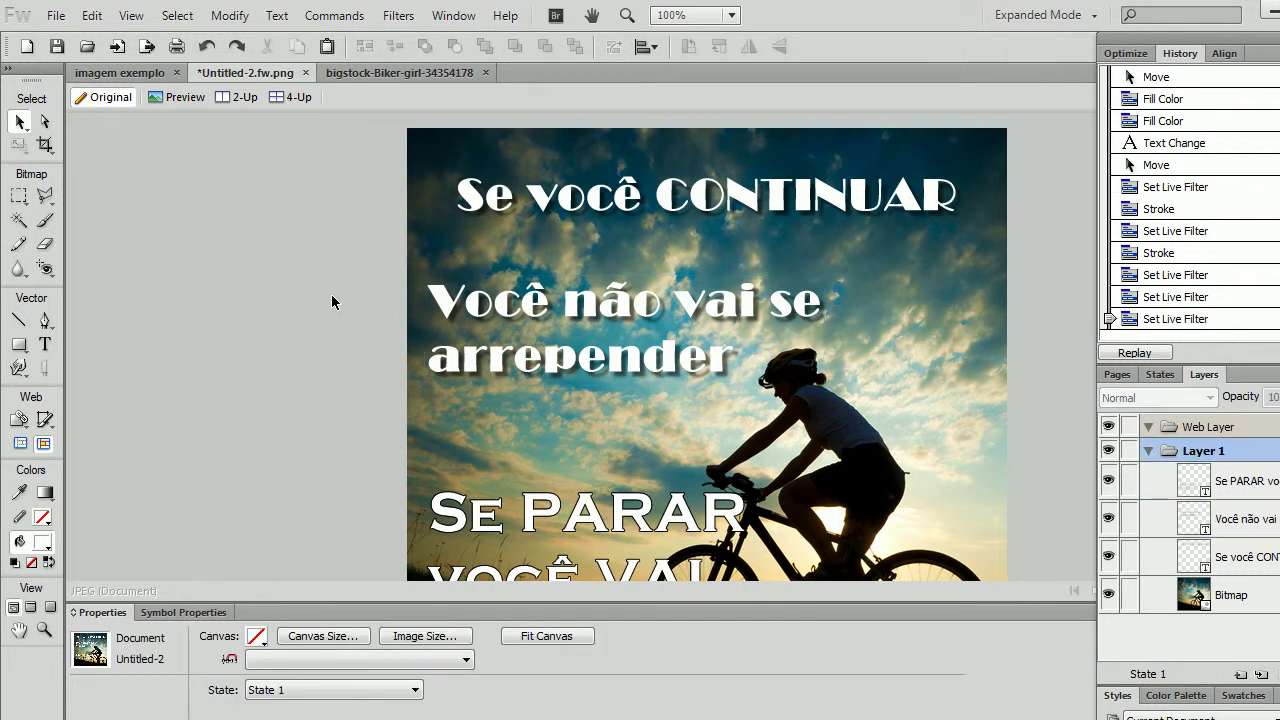
Add a drop shadow with 55% opacity and softness 2 to the "Se PARAR você VAI" text
scroll(306, 318, down, 1)
scroll(326, 324, down, 1)
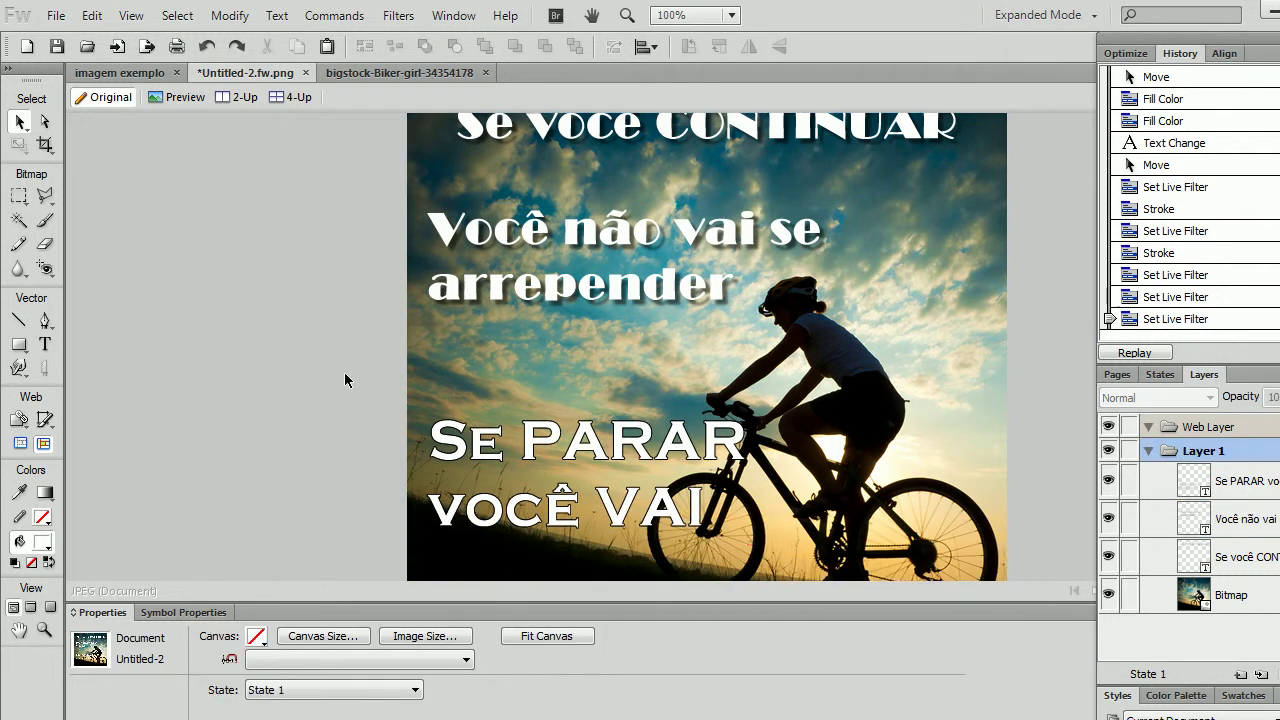
click(587, 453)
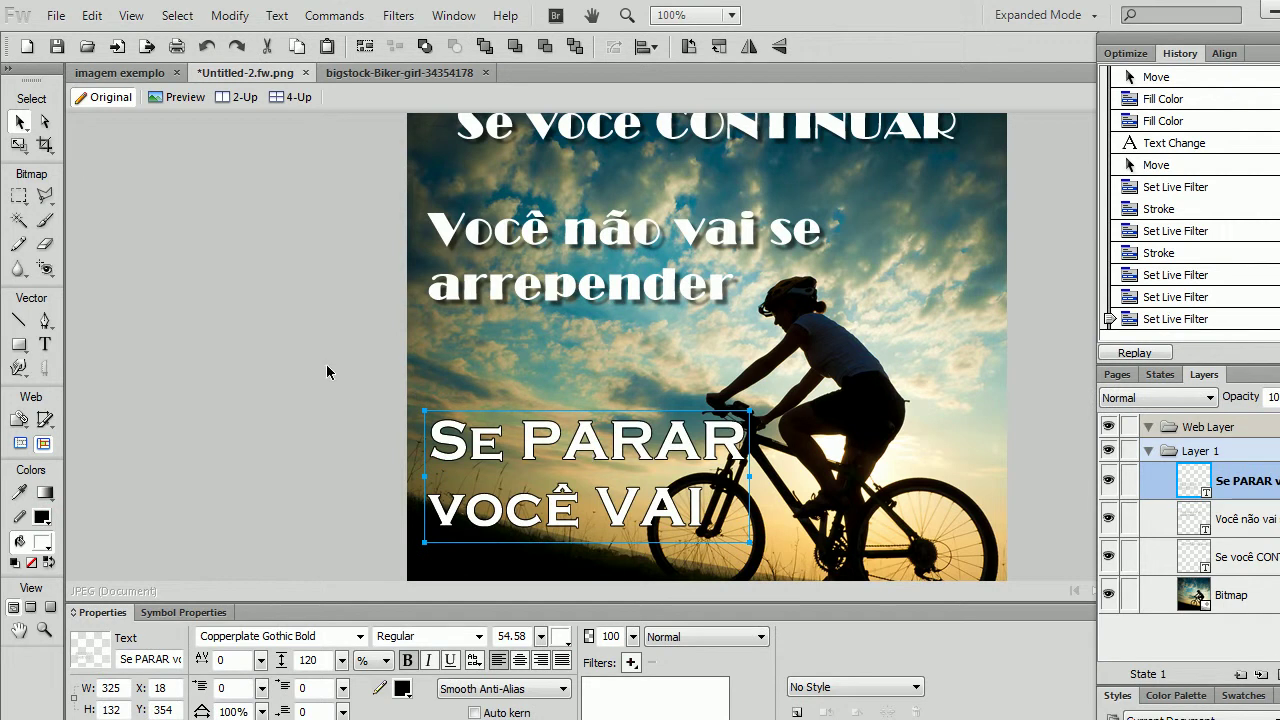
click(631, 662)
mouse_move(747, 600)
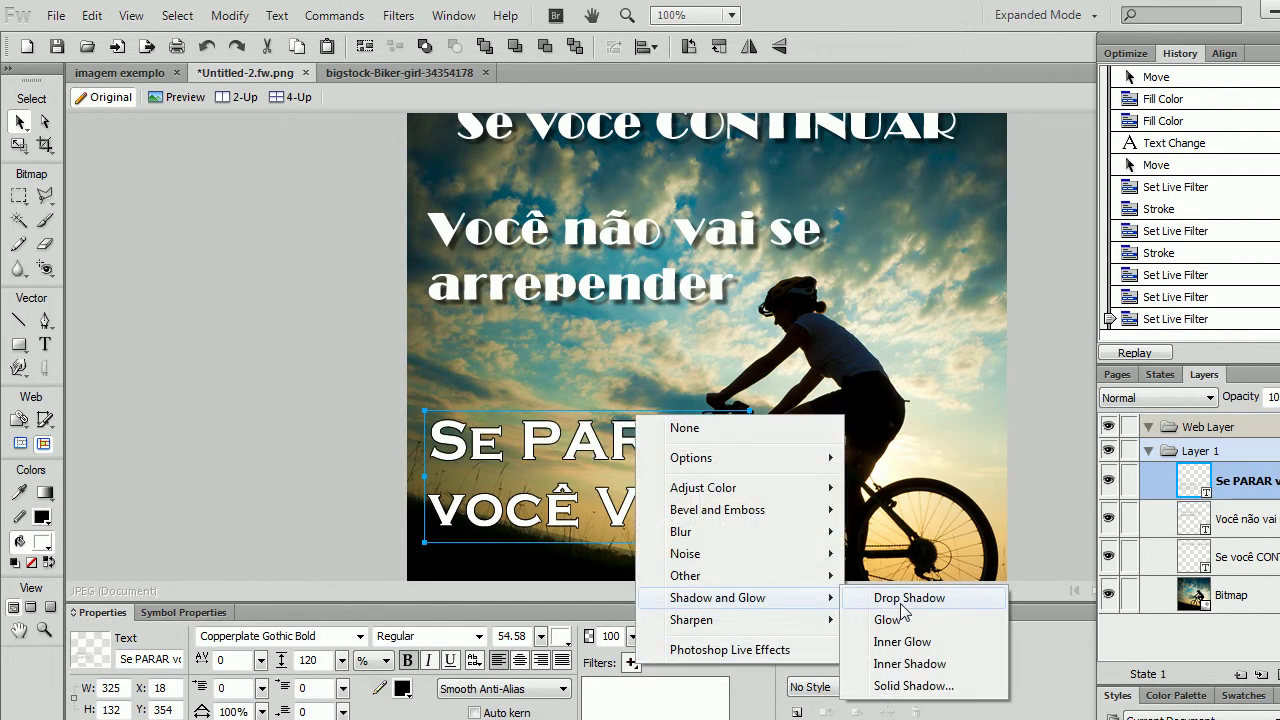
click(902, 602)
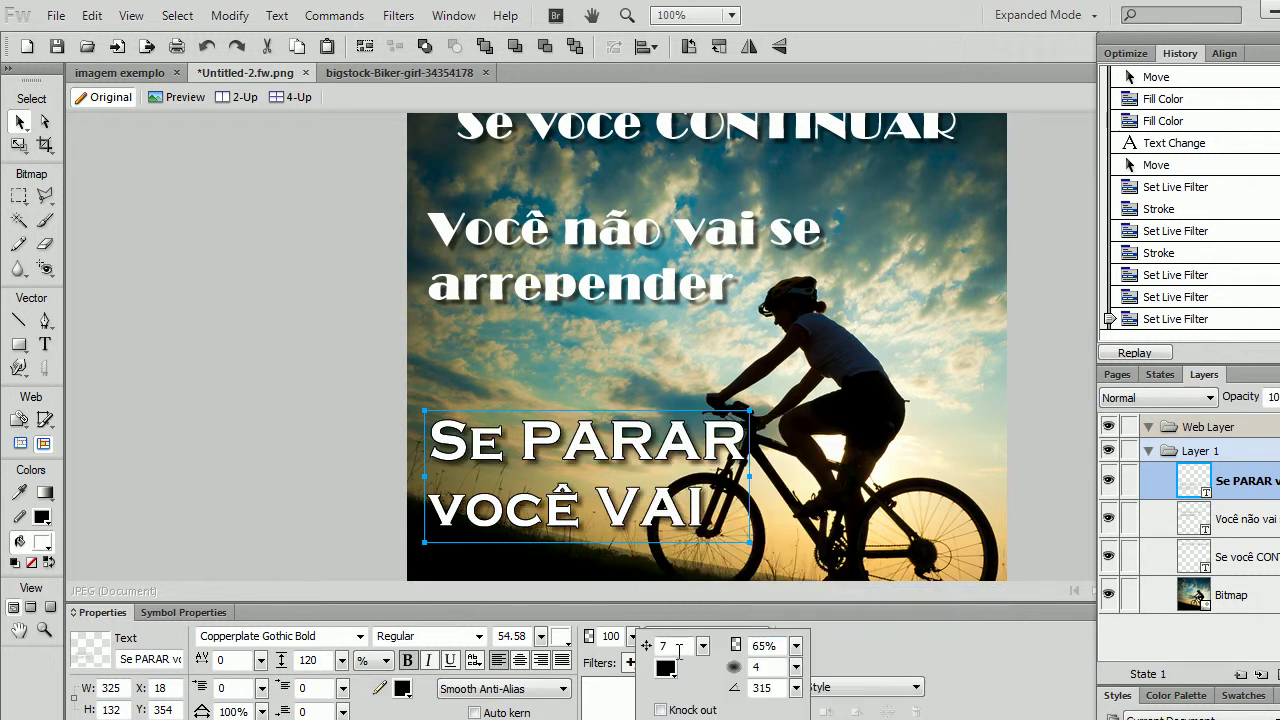
double_click(763, 645)
text(55)
double_click(762, 667)
text(2)
key(Return)
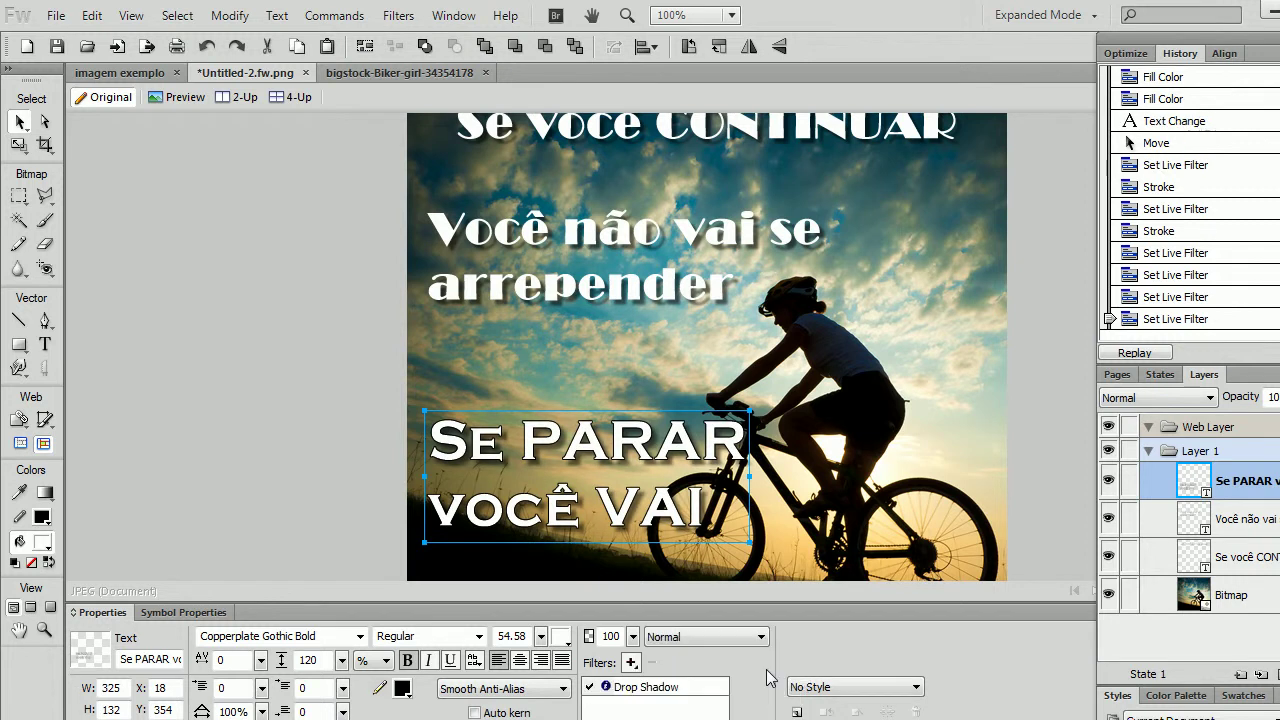
Remove the black stroke from the "Se PARAR você VAI" text
click(400, 443)
click(522, 444)
click(403, 688)
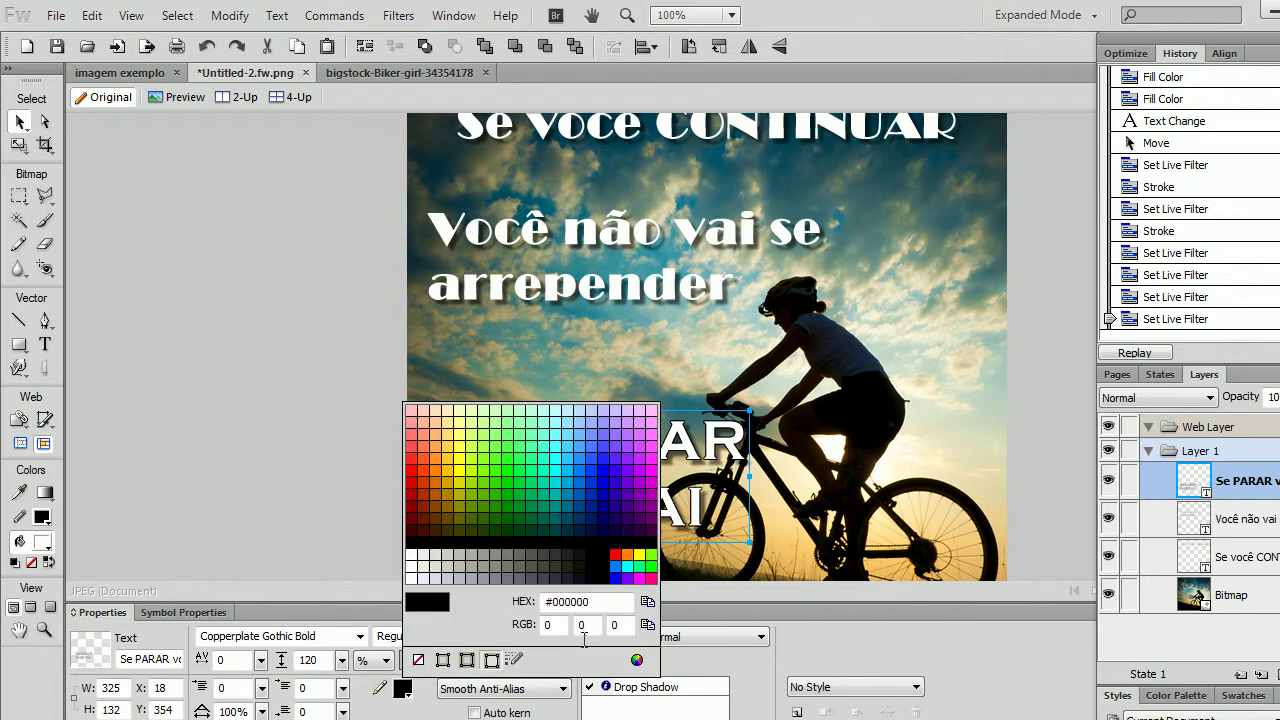
click(418, 660)
click(333, 408)
scroll(333, 408, up, 1)
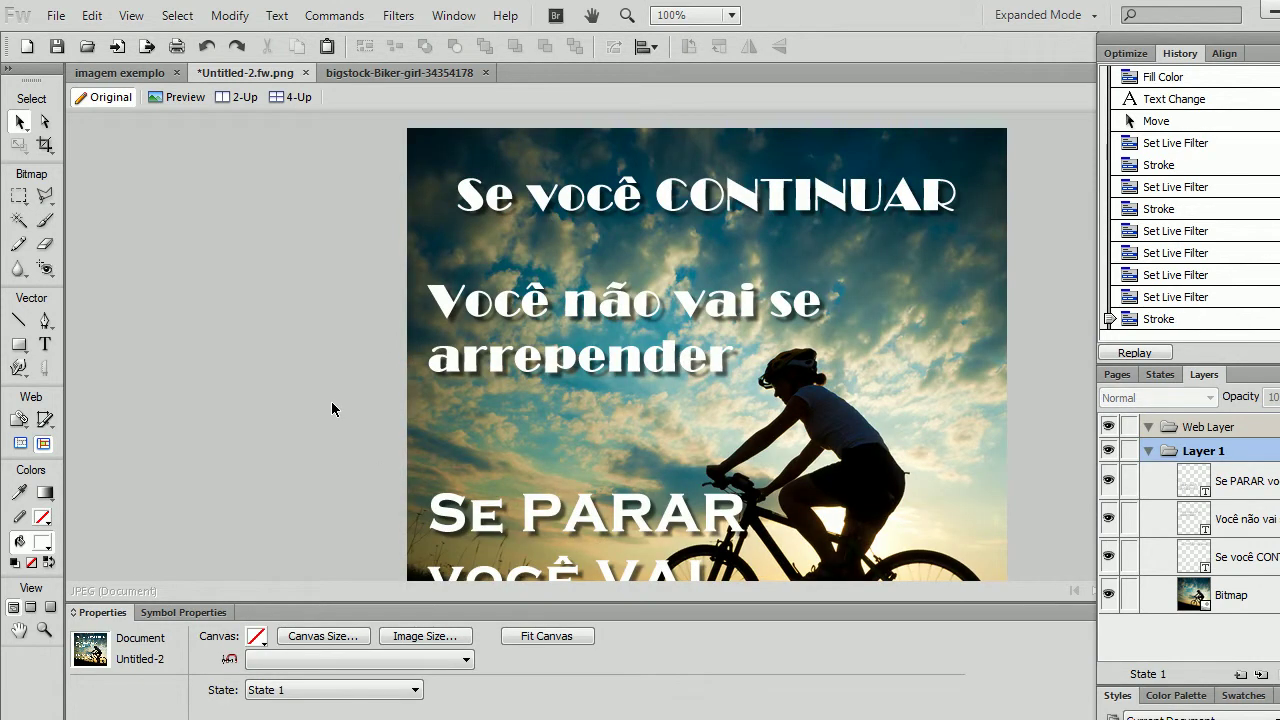
Move the "Você não vai se arrepender" text closer beneath the title, to X 27 and Y 126
click(628, 316)
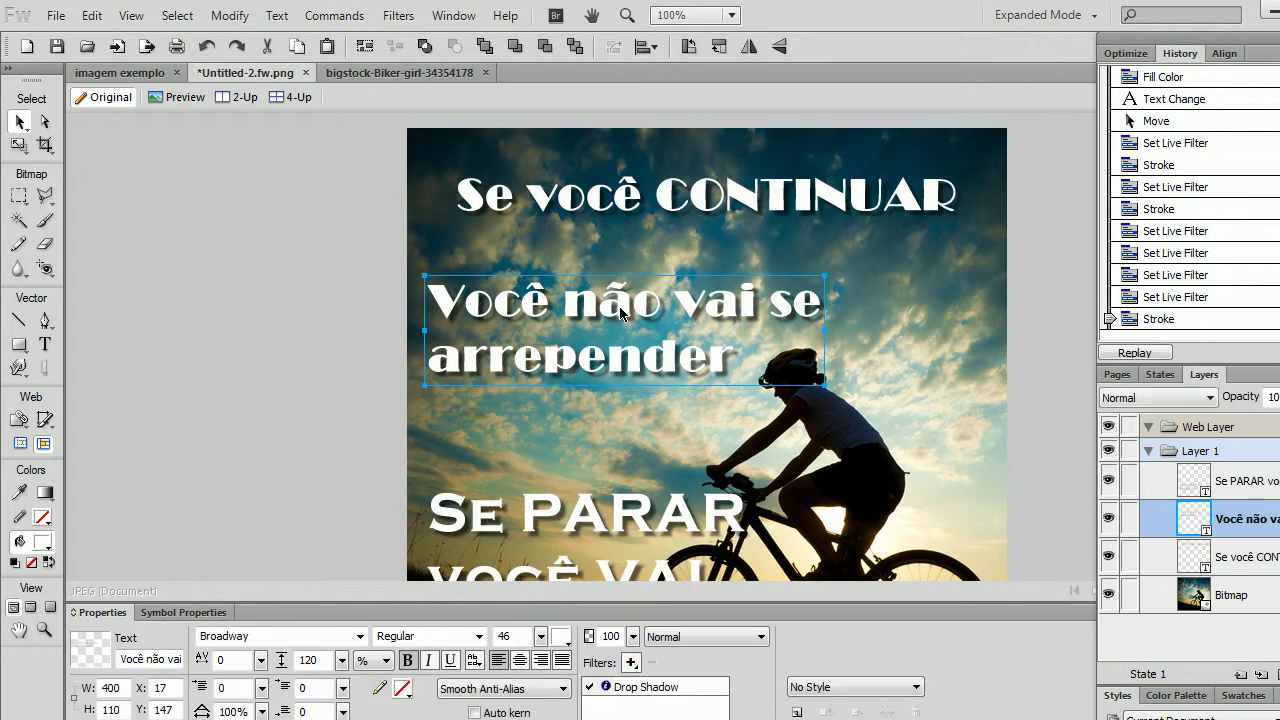
drag(645, 310, 672, 250)
key(shift+Down)
key(shift+Down)
key(shift+Down)
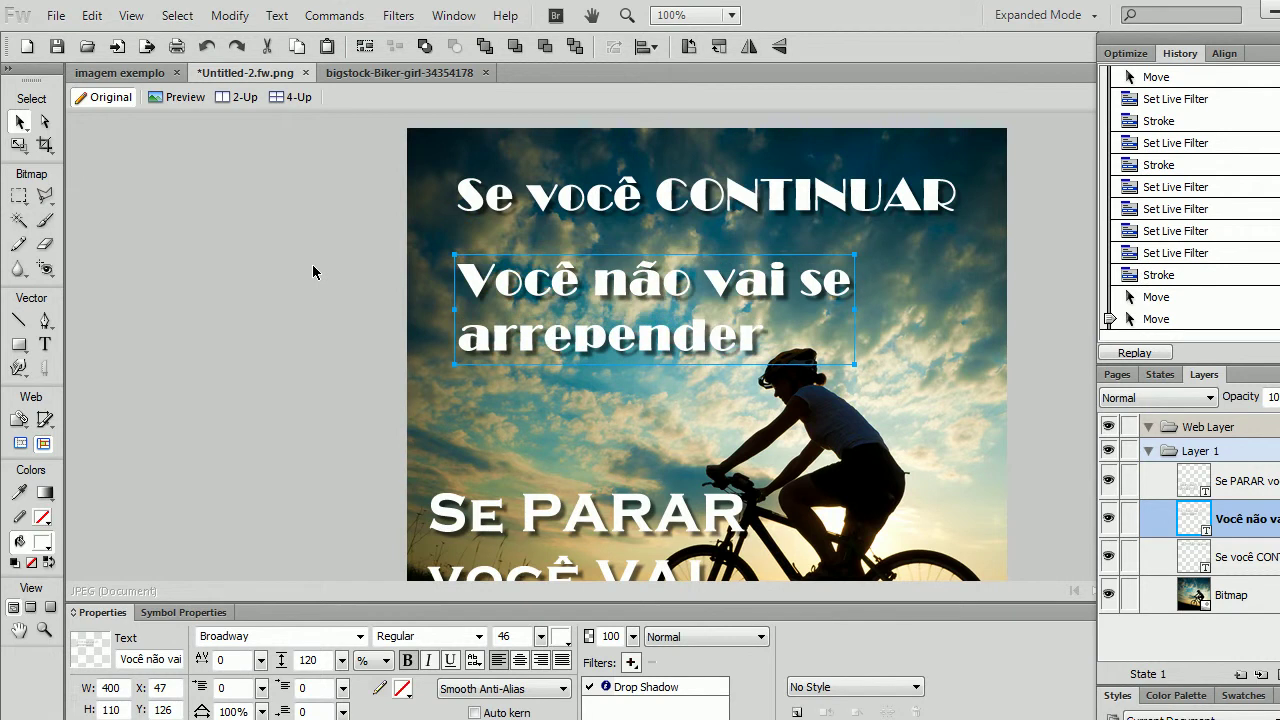
key(shift+Left)
key(shift+Left)
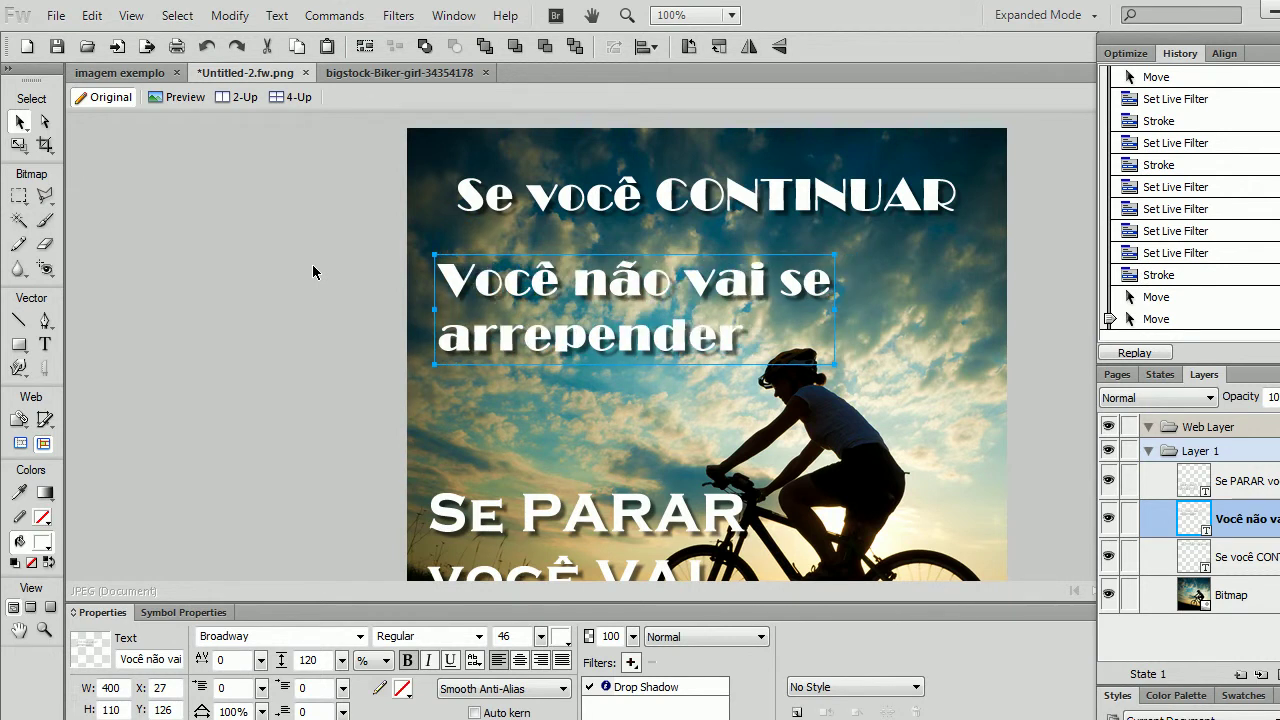
click(310, 277)
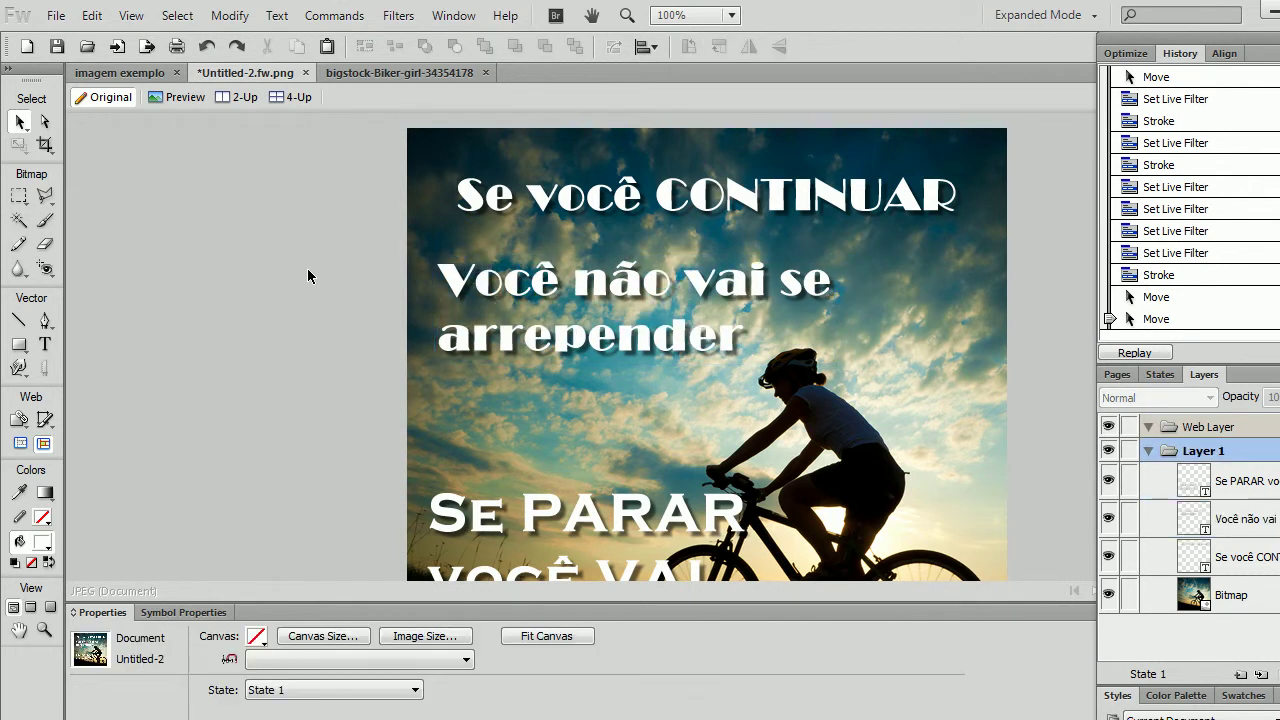
Shift the "Se PARAR você VAI" text slightly lower, to about X 22 and Y 372
scroll(316, 324, down, 1)
scroll(316, 324, up, 1)
click(598, 287)
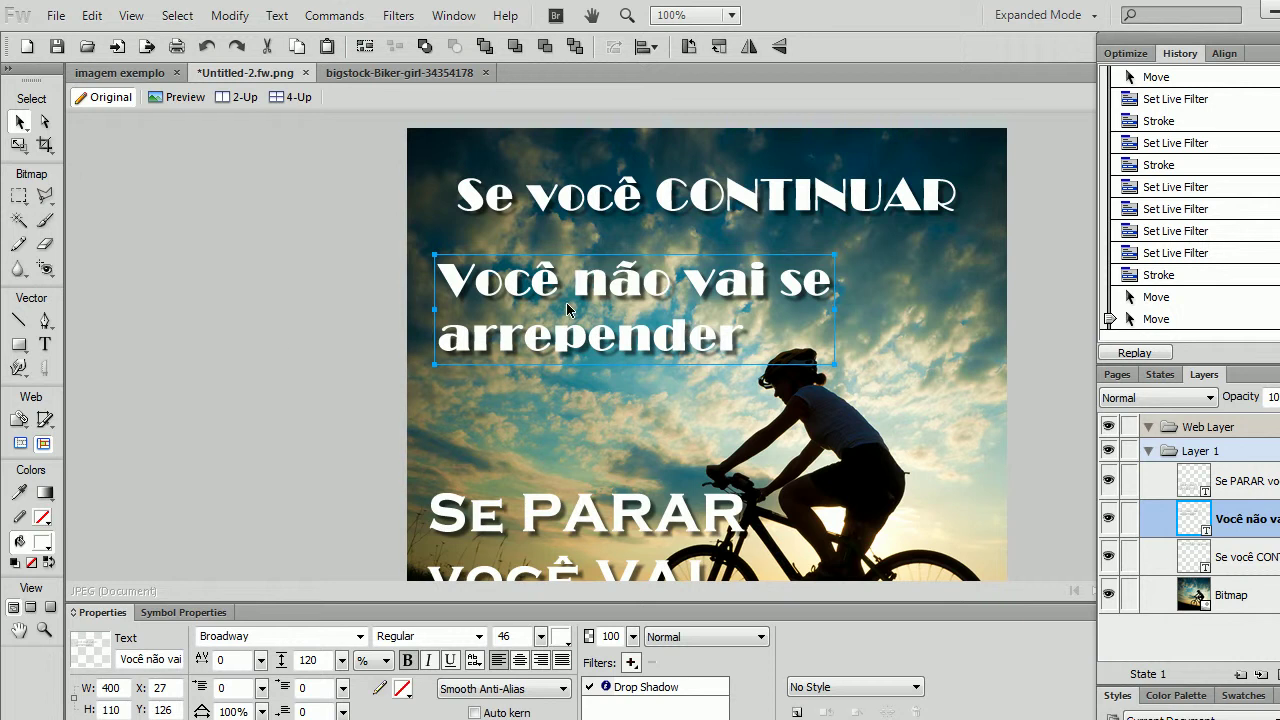
scroll(571, 294, down, 1)
click(604, 441)
mouse_move(604, 441)
mouse_down()
mouse_move(614, 407)
mouse_move(604, 422)
mouse_up()
key(ctrl+z)
scroll(614, 407, down, 1)
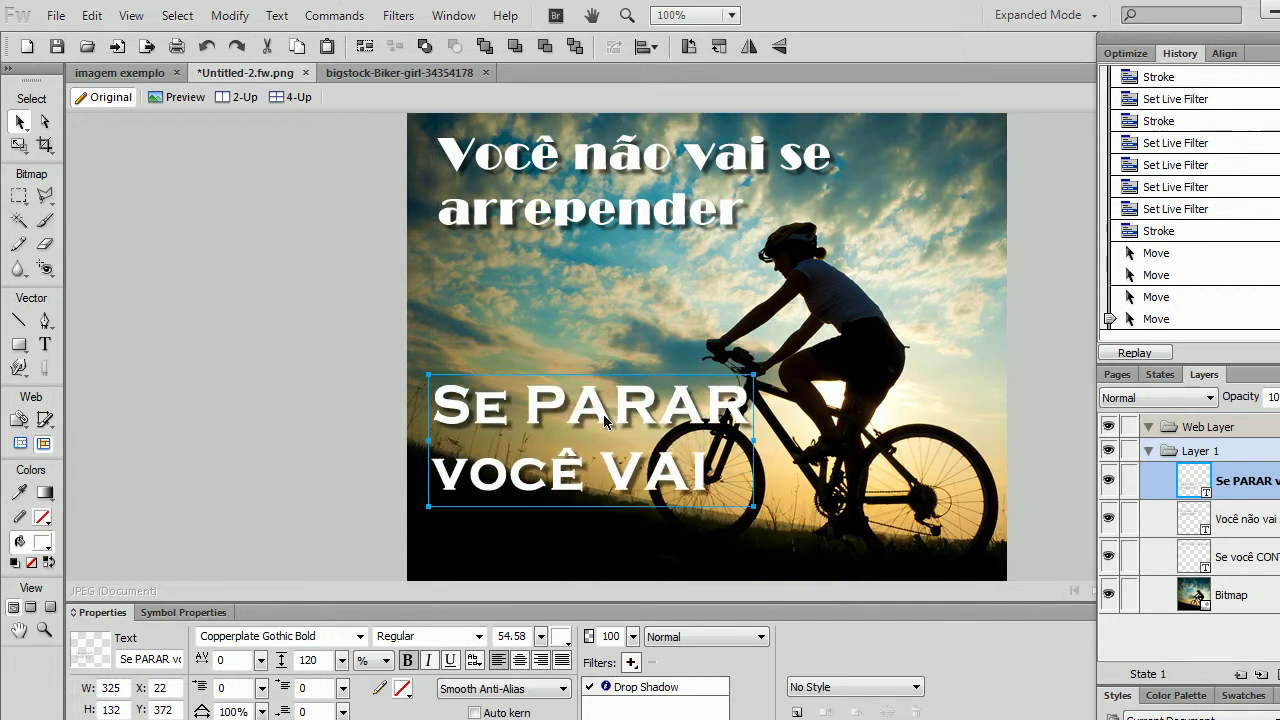
Put "Se PARAR você VAI" on a single line and move it down over the bicycle wheels, to X 0 and Y 456
double_click(440, 490)
key(BackSpace)
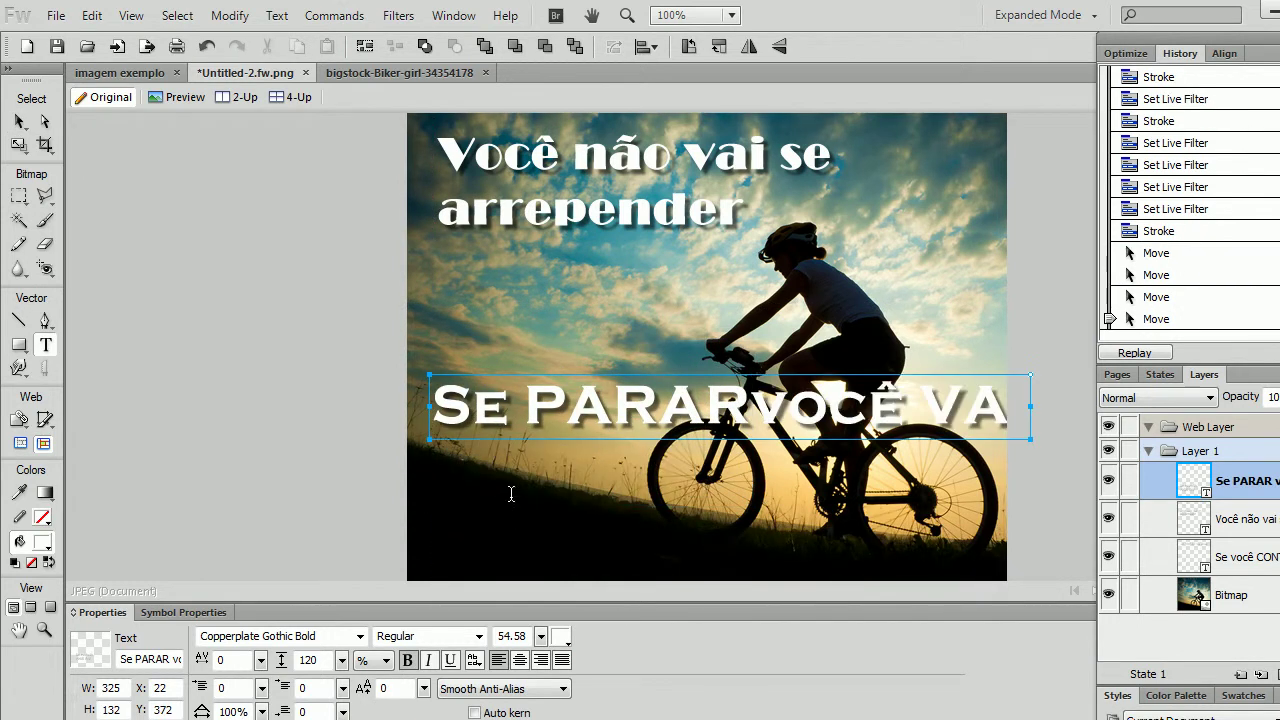
click(19, 121)
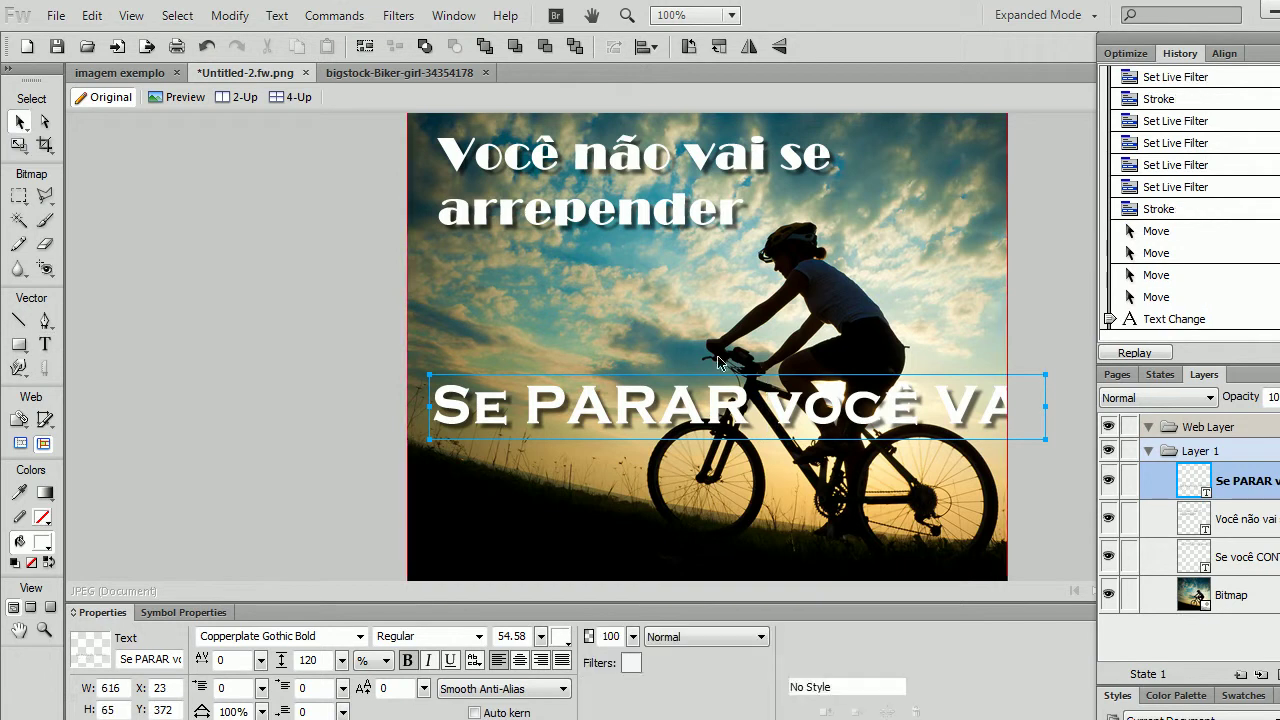
drag(749, 422, 727, 506)
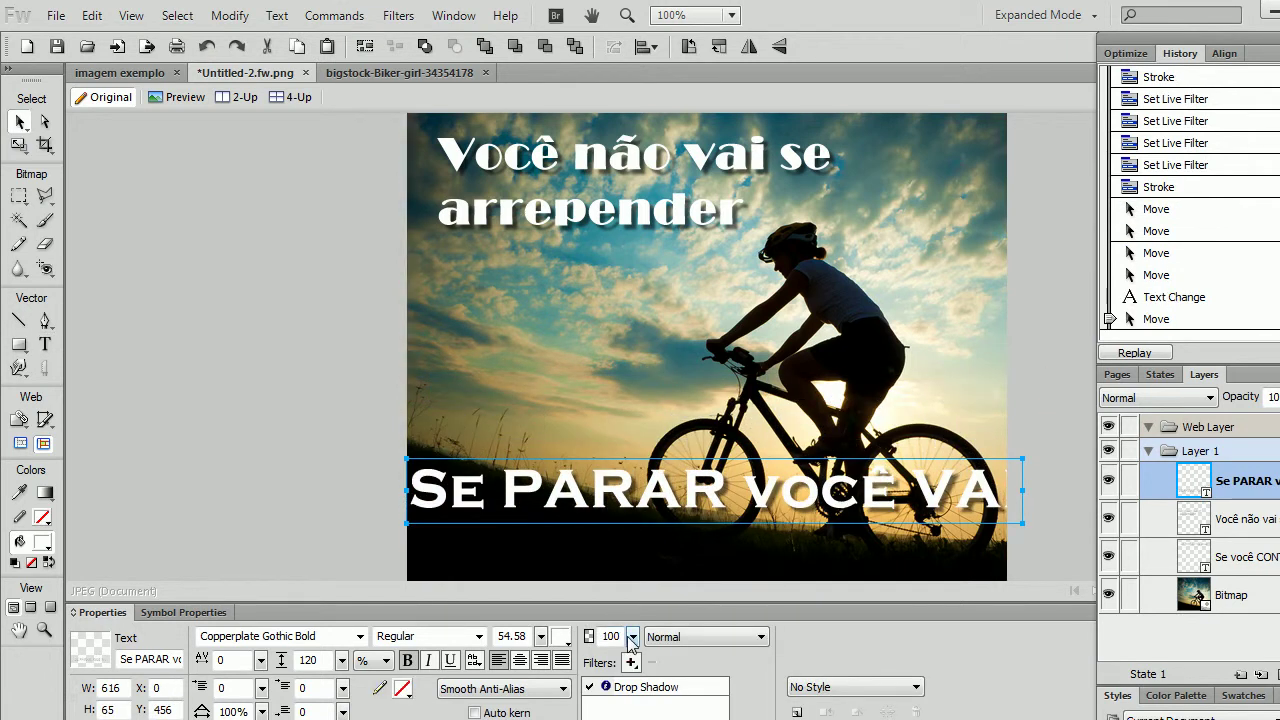
Reduce the "Se PARAR você VAI" font size until it fits the image width, and centre it near the image's lower edge
drag(632, 636, 641, 640)
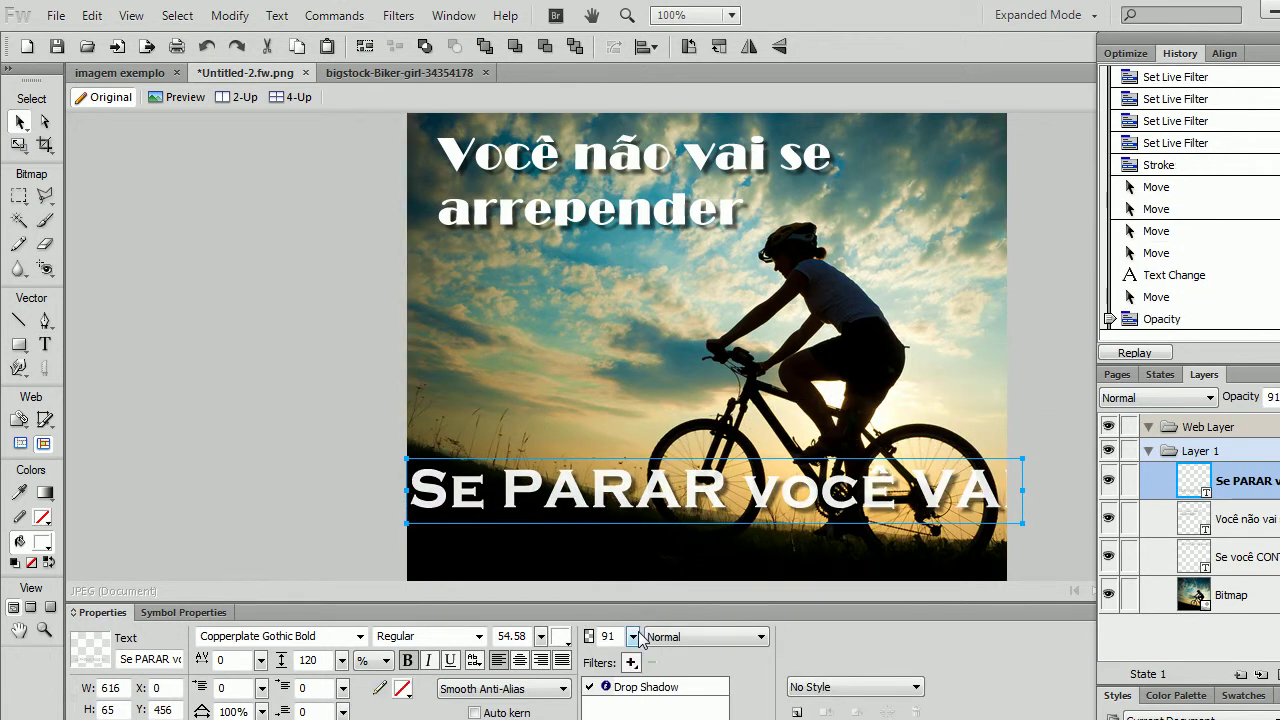
key(ctrl+z)
drag(541, 636, 546, 651)
drag(624, 504, 677, 545)
click(366, 452)
Move the "Você não vai se arrepender" text beneath the title, aligned with its left edge at X 51 and Y 116
scroll(366, 455, up, 3)
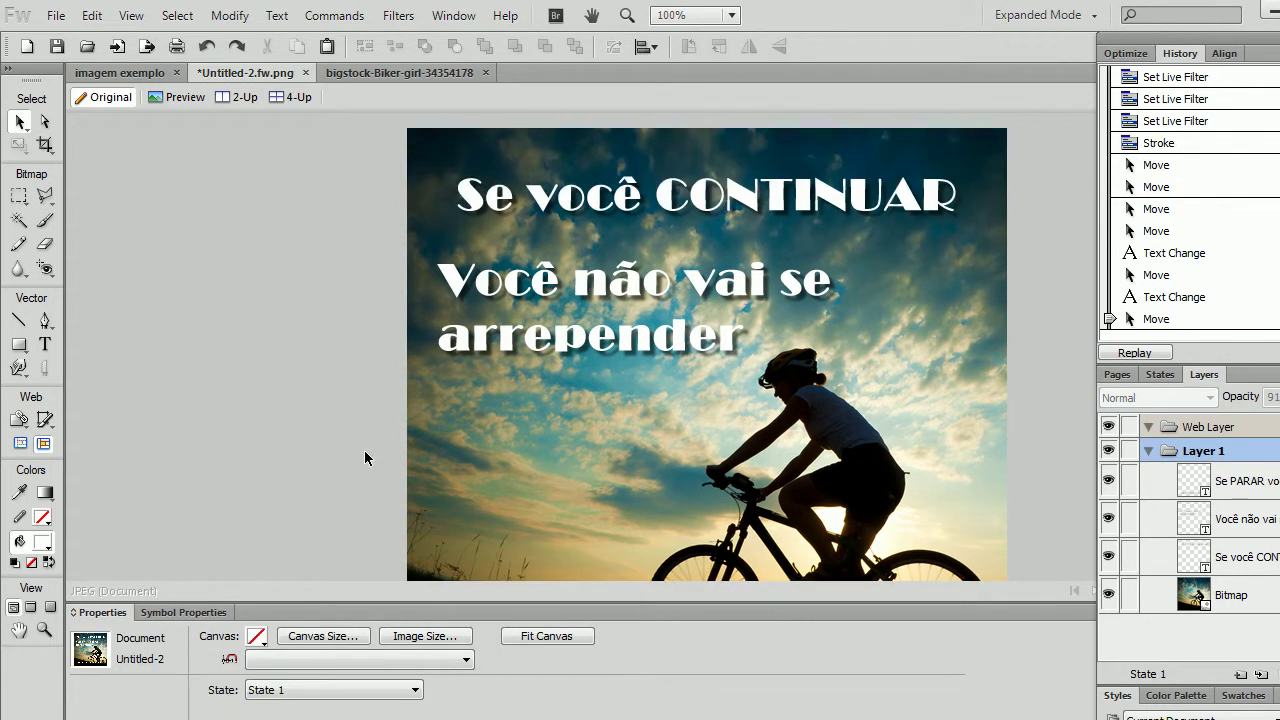
click(617, 195)
click(521, 298)
drag(521, 298, 545, 268)
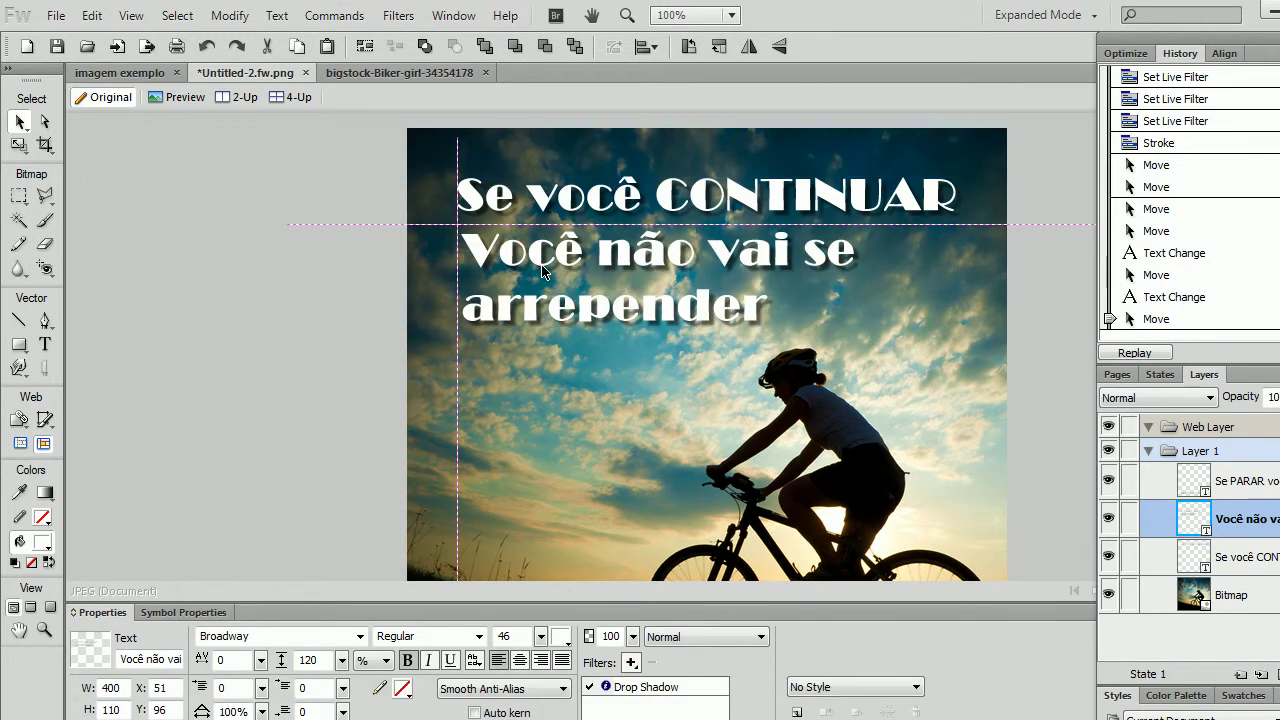
key(shift+Down)
key(shift+Down)
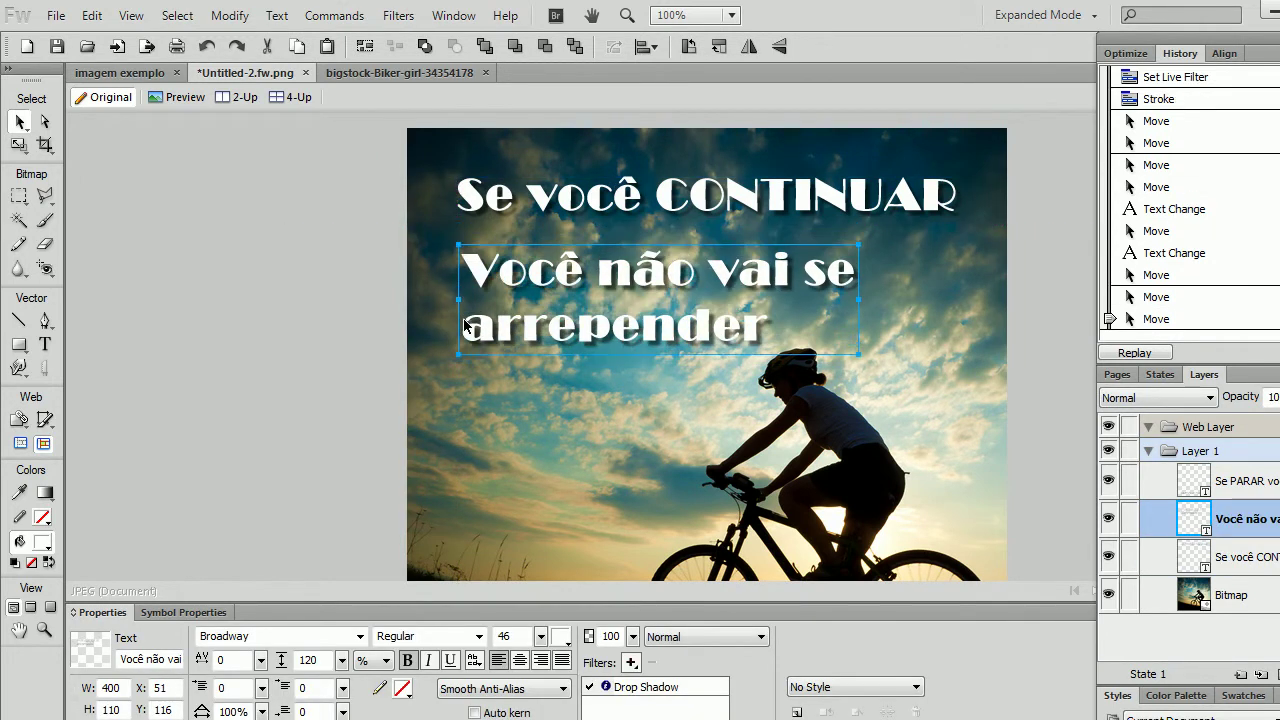
click(248, 287)
Following the bands behind the example image's text, draw a white rectangle about 559 by 58 px across the "Se você CONTINUAR" title
key(ctrl+minus)
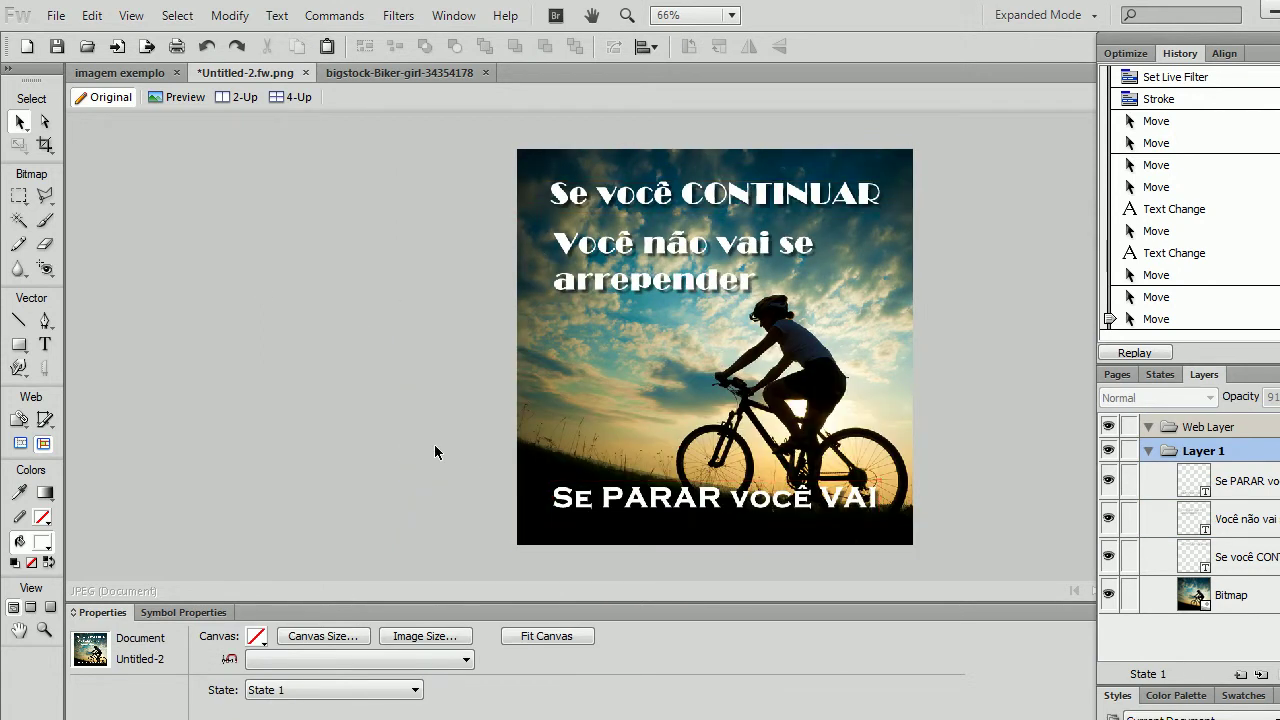
click(148, 73)
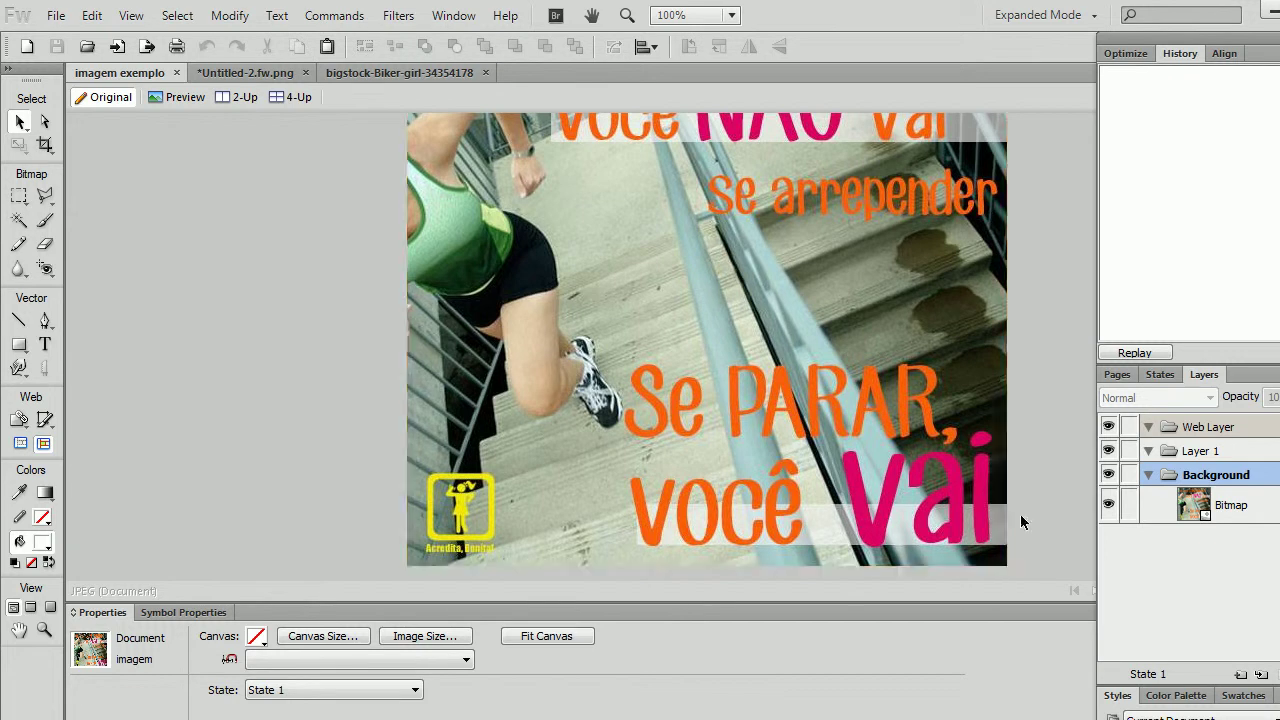
scroll(966, 520, up, 2)
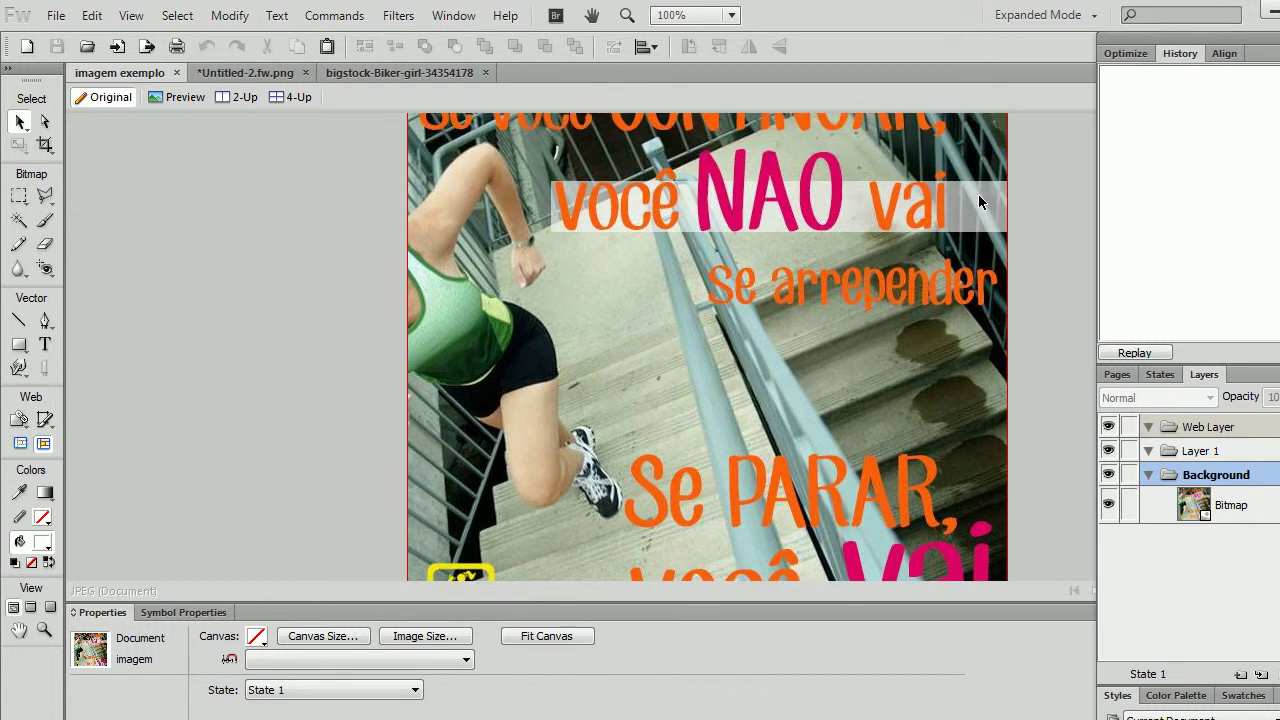
click(230, 73)
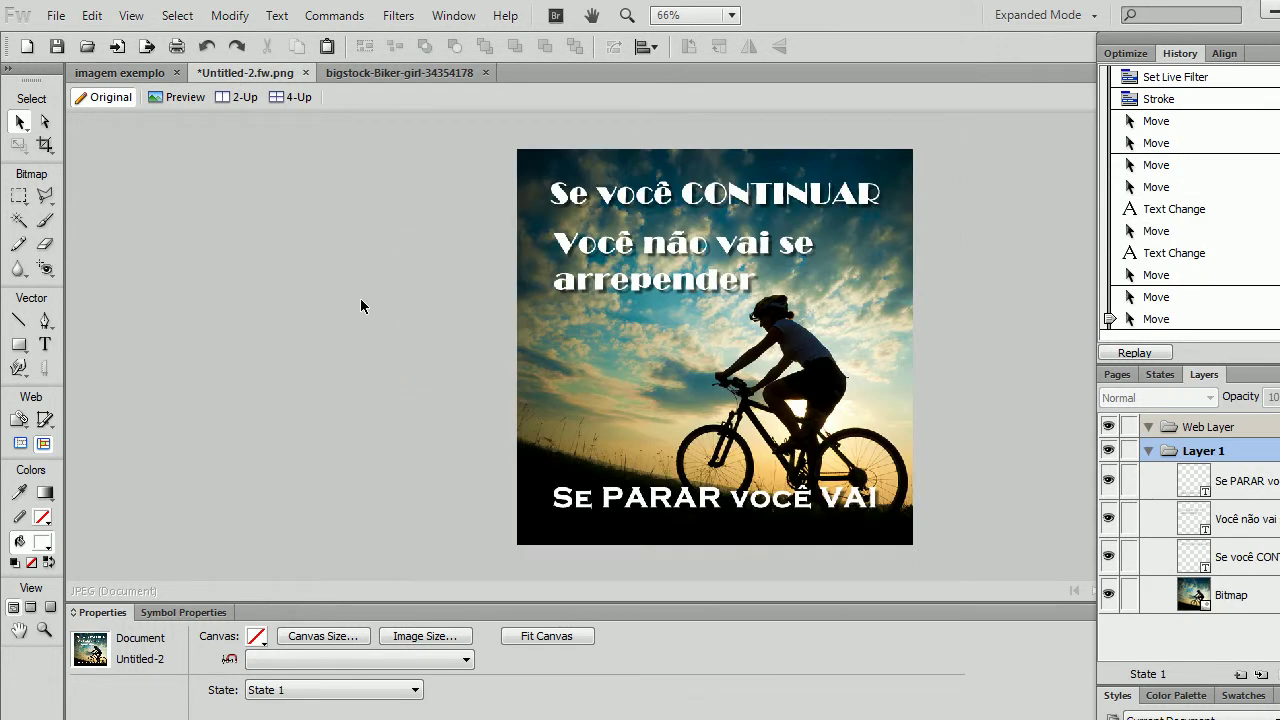
click(20, 344)
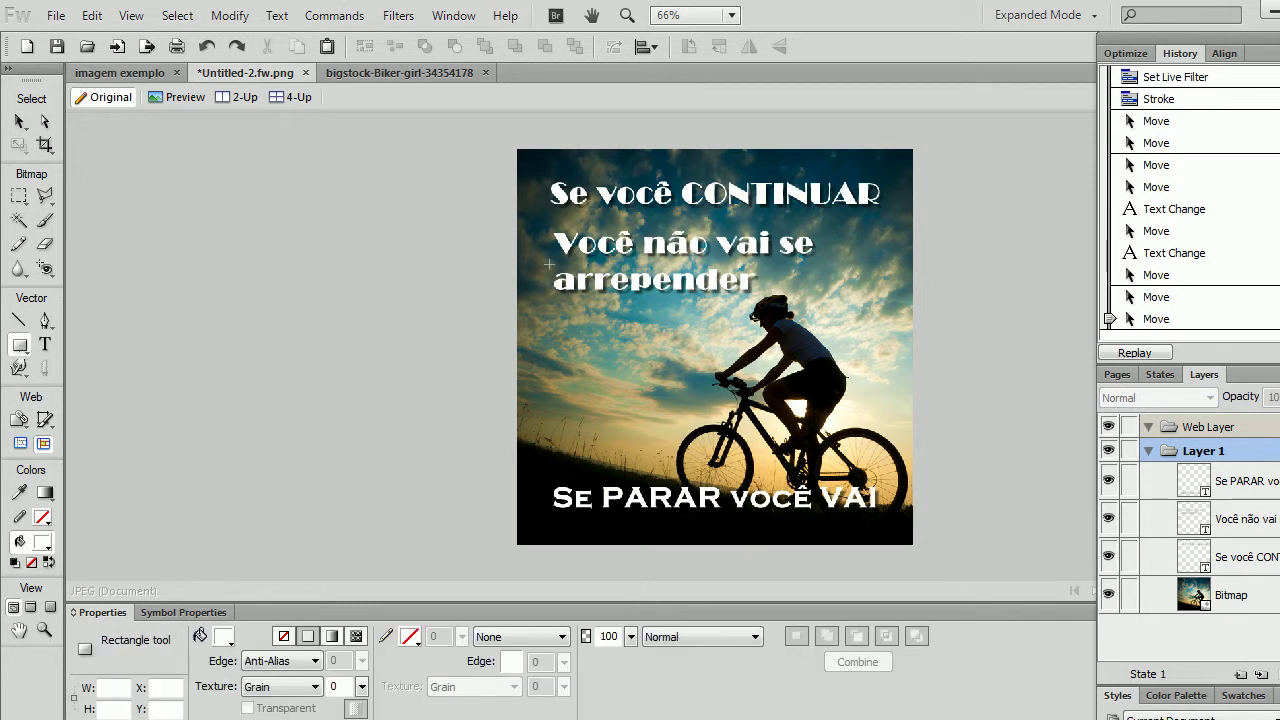
mouse_move(543, 174)
mouse_down()
mouse_move(598, 212)
mouse_move(705, 196)
mouse_move(912, 212)
mouse_up()
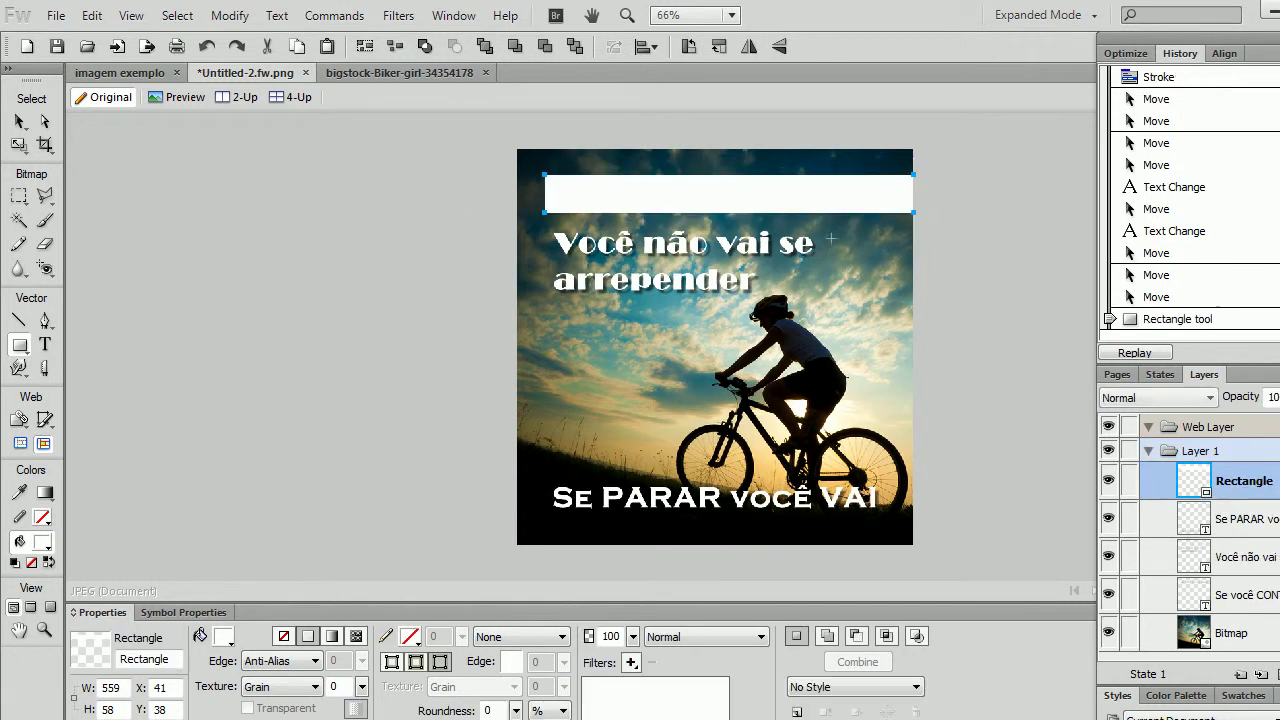
key(v)
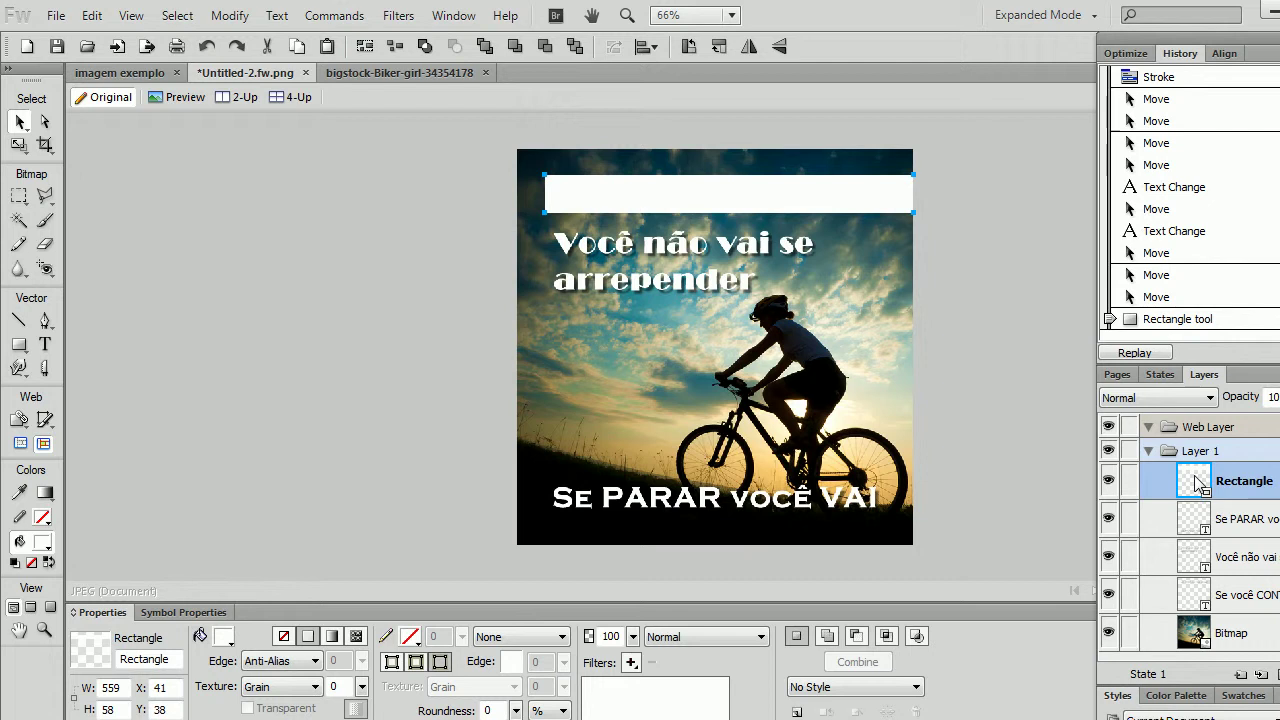
Move the rectangle's layer beneath the three text layers, just above the bitmap, and fill it with black
drag(1194, 478, 1208, 612)
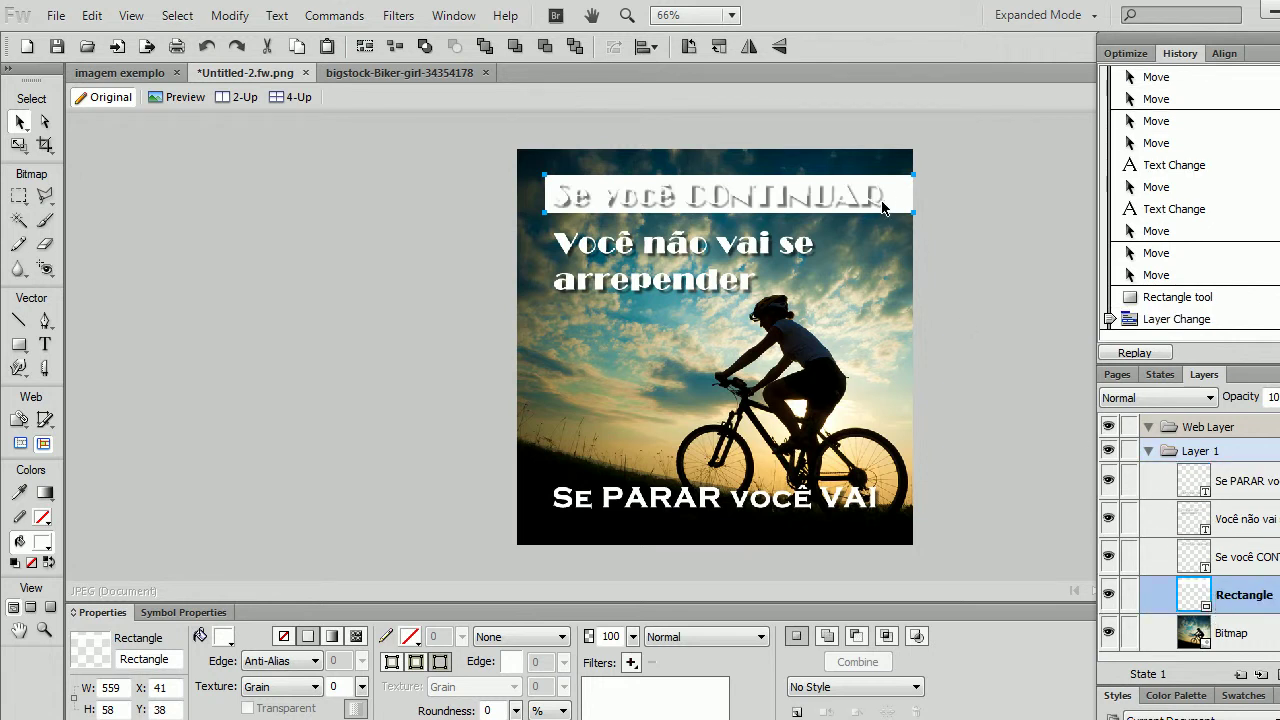
mouse_move(1198, 600)
mouse_down()
mouse_move(1192, 478)
mouse_move(1200, 605)
mouse_up()
click(768, 201)
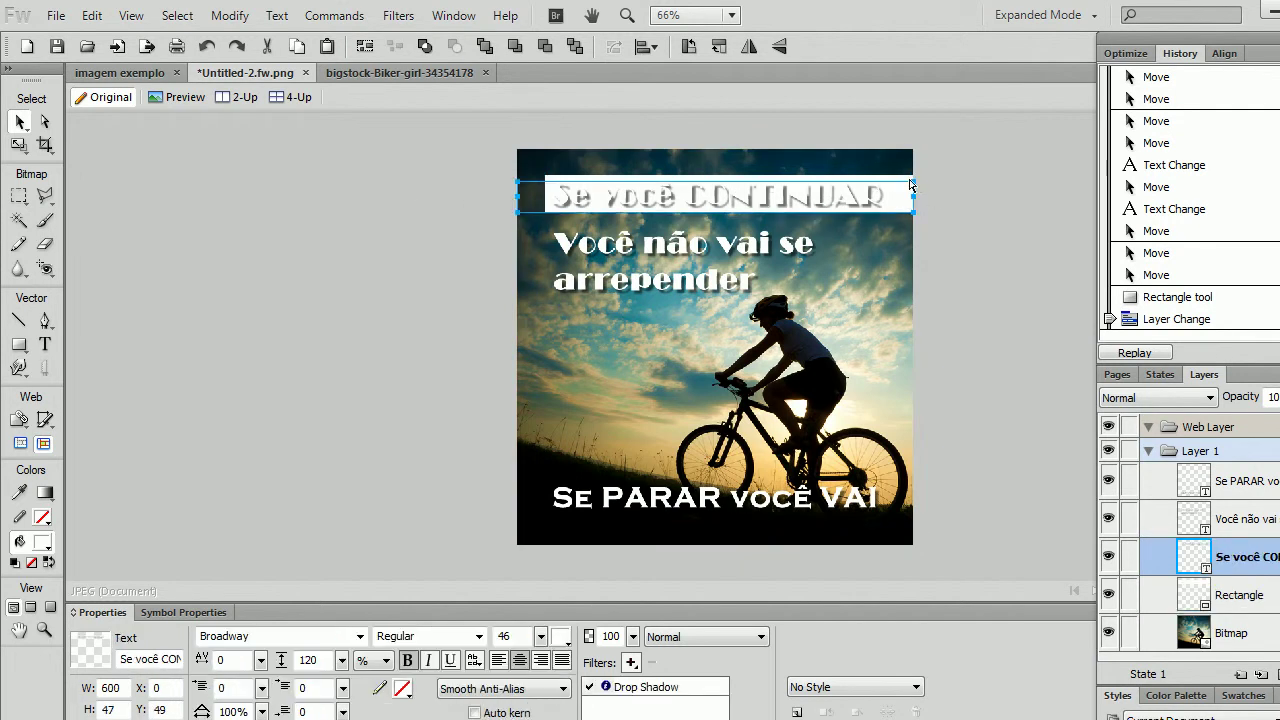
click(889, 175)
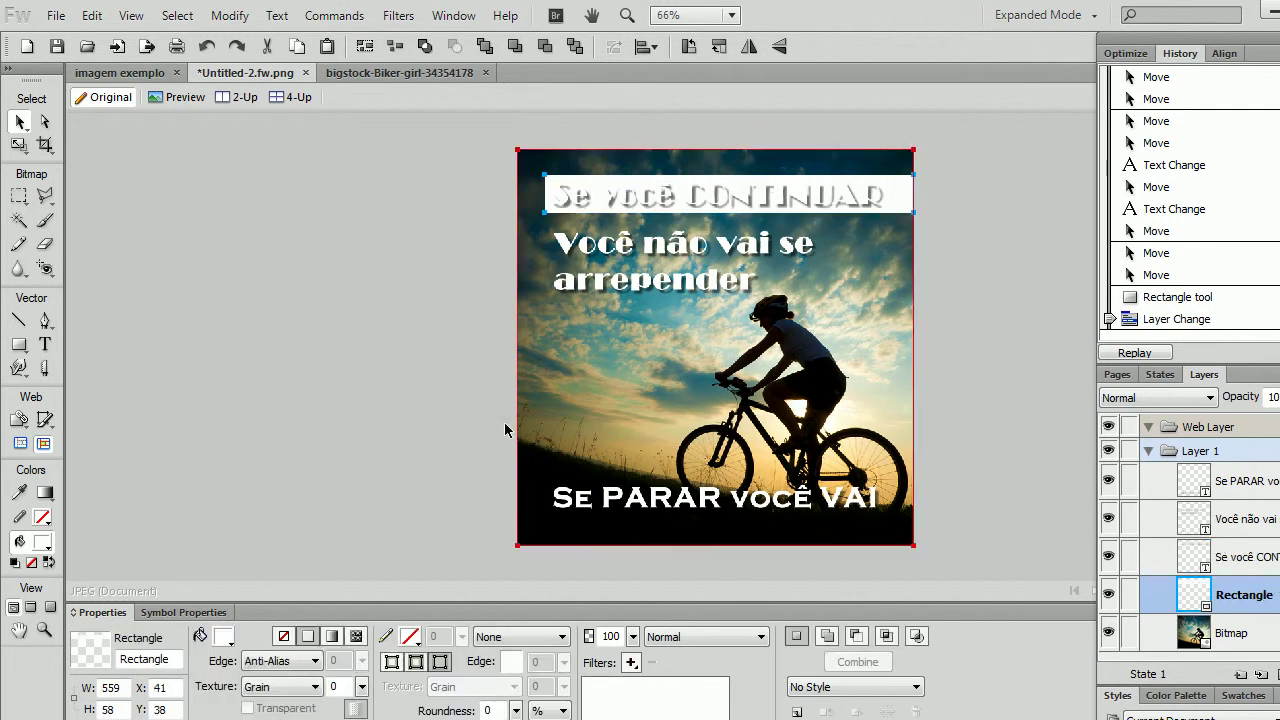
click(226, 638)
click(244, 490)
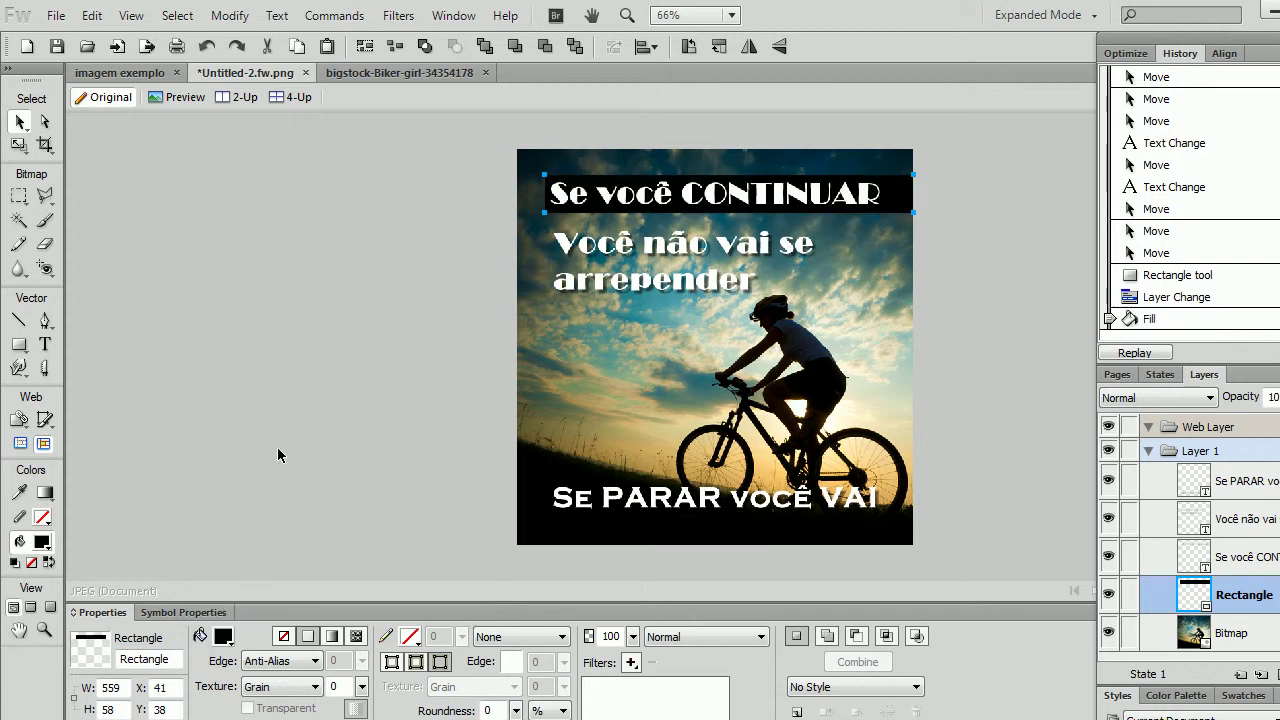
click(321, 288)
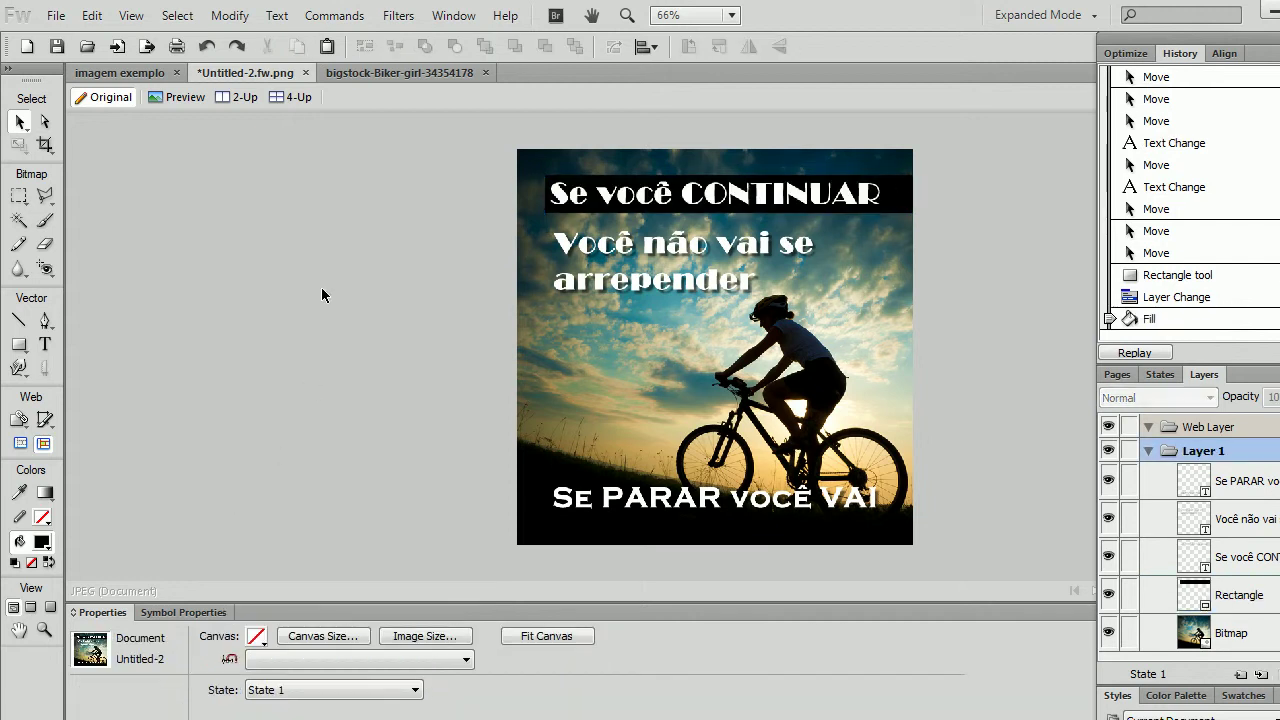
Add a mask to the black band behind "Se você CONTINUAR" and activate the Gradient tool for it
click(897, 203)
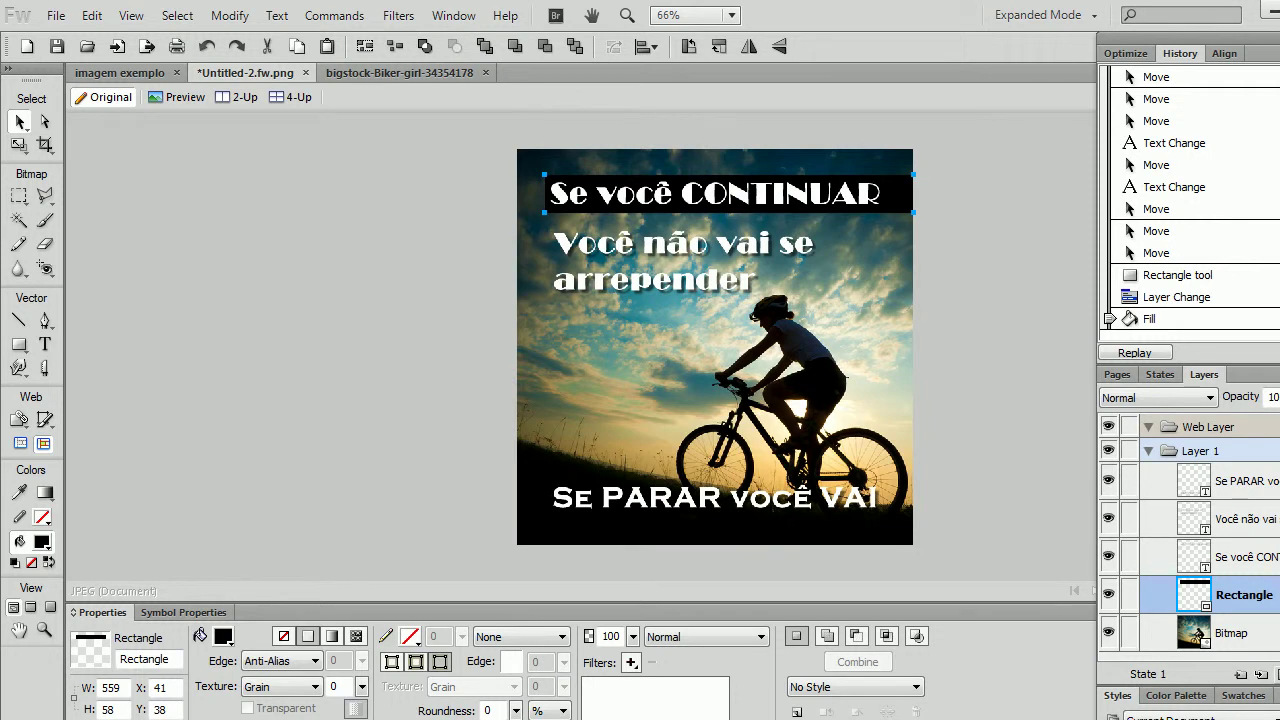
click(1278, 675)
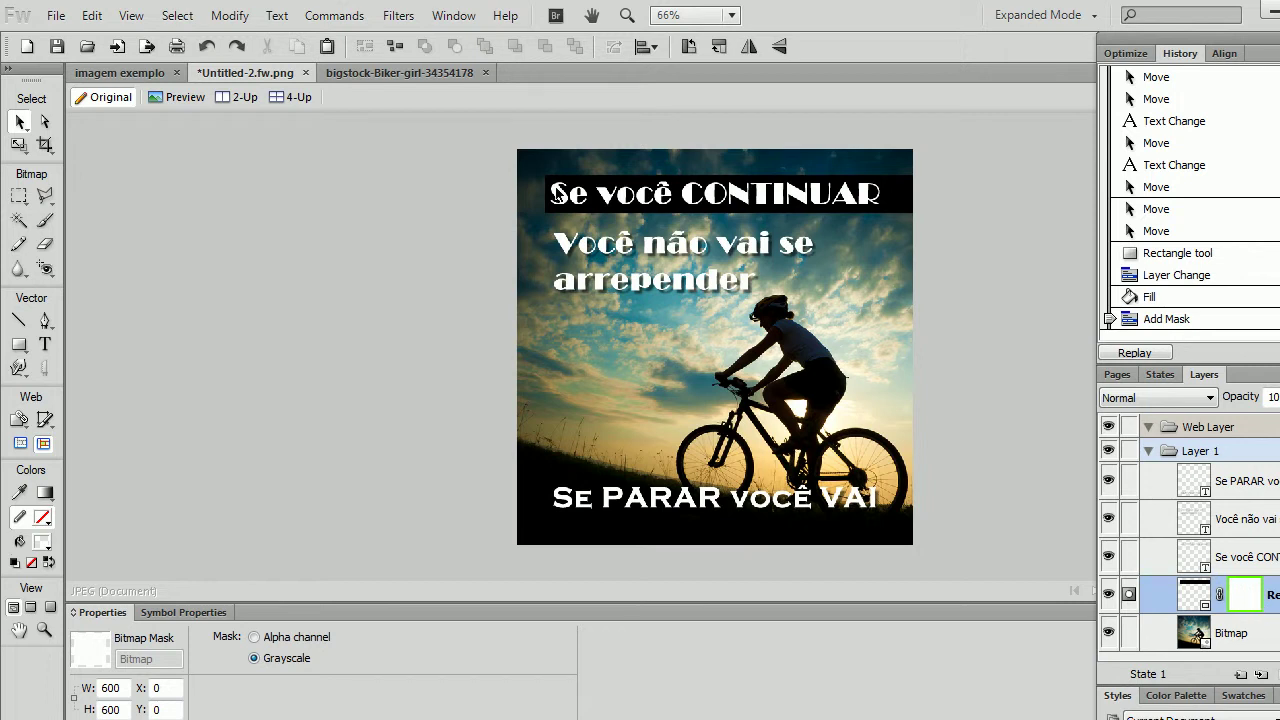
click(46, 495)
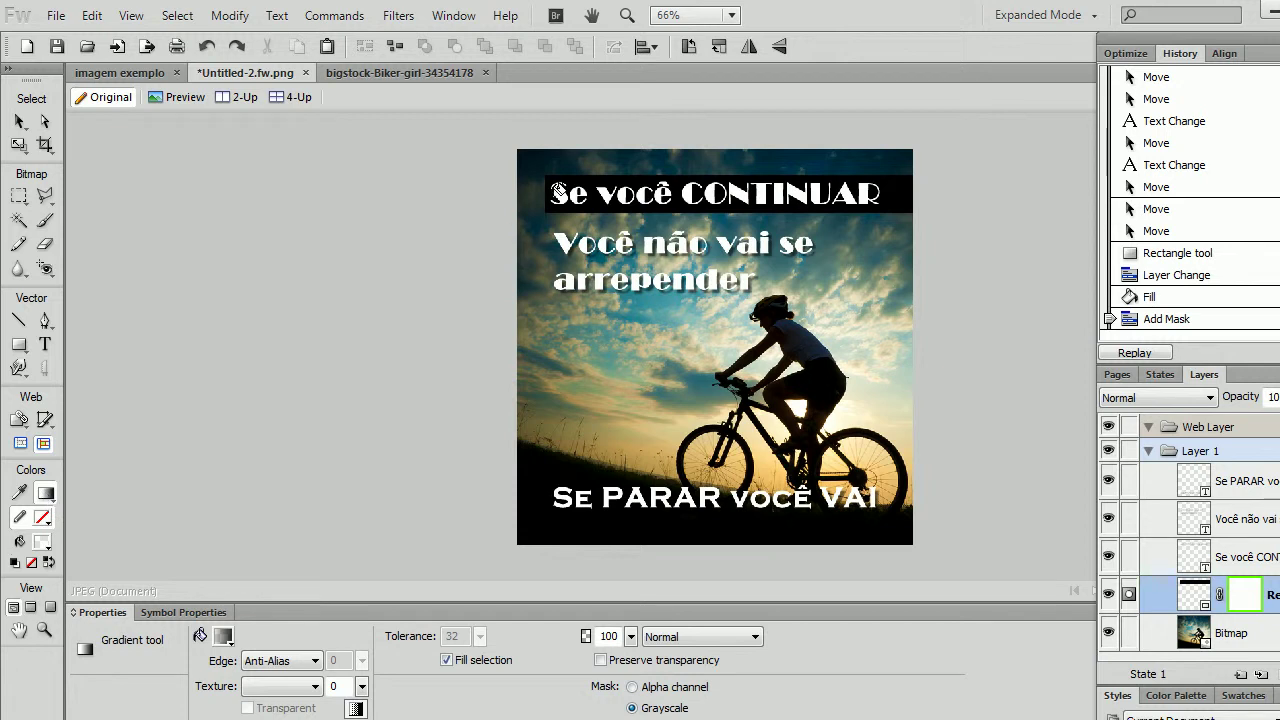
Try several horizontal black-to-white gradients of different lengths on the title band's mask, undoing each one
drag(553, 187, 785, 190)
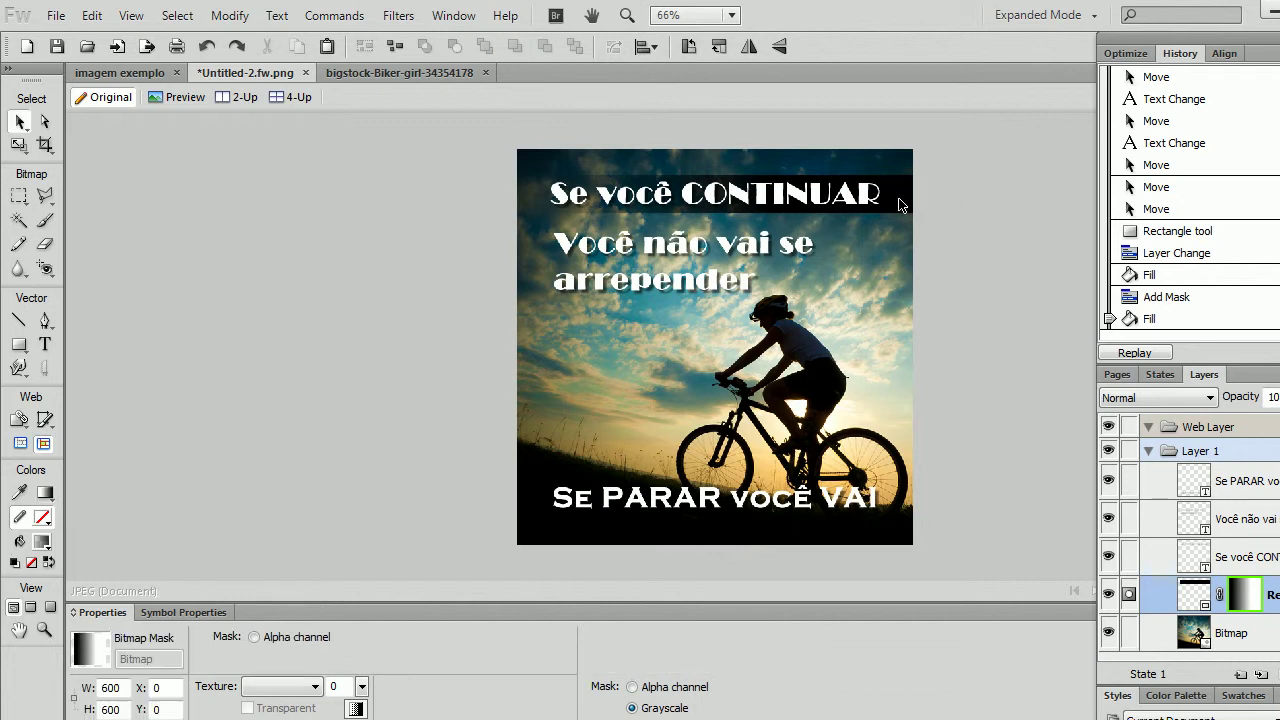
key(ctrl+z)
drag(553, 191, 944, 191)
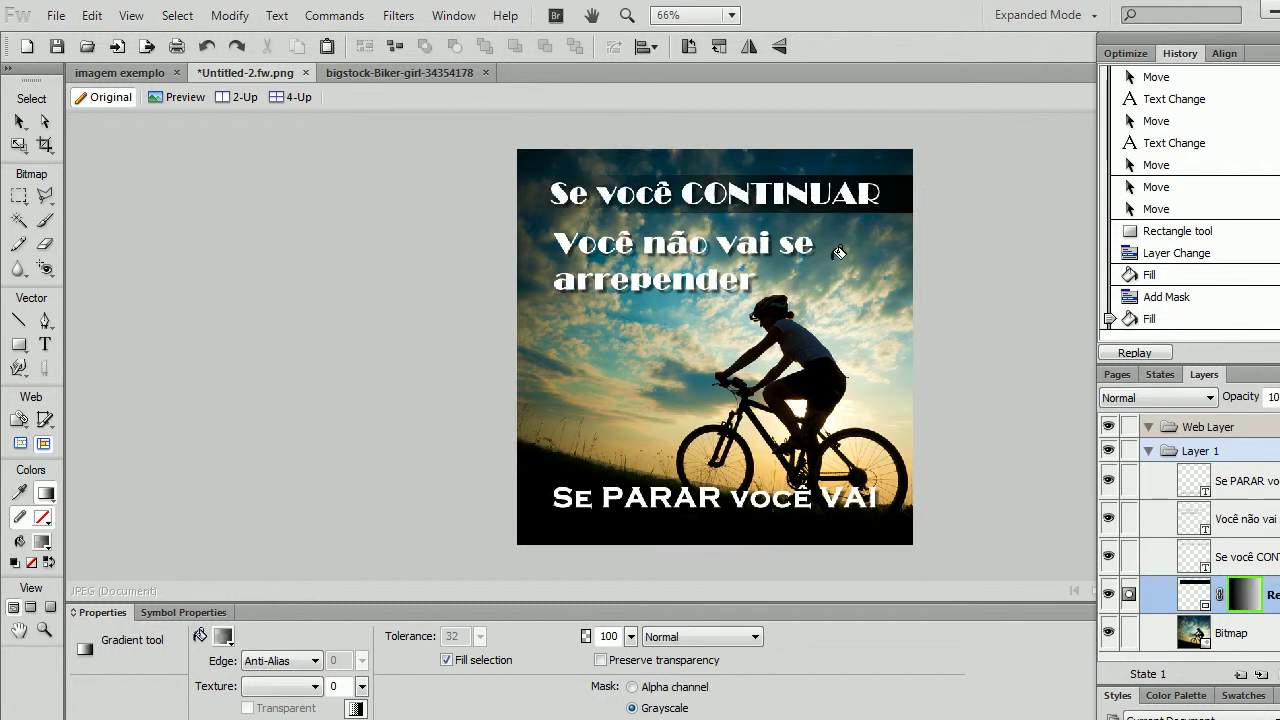
key(ctrl+z)
drag(544, 193, 866, 184)
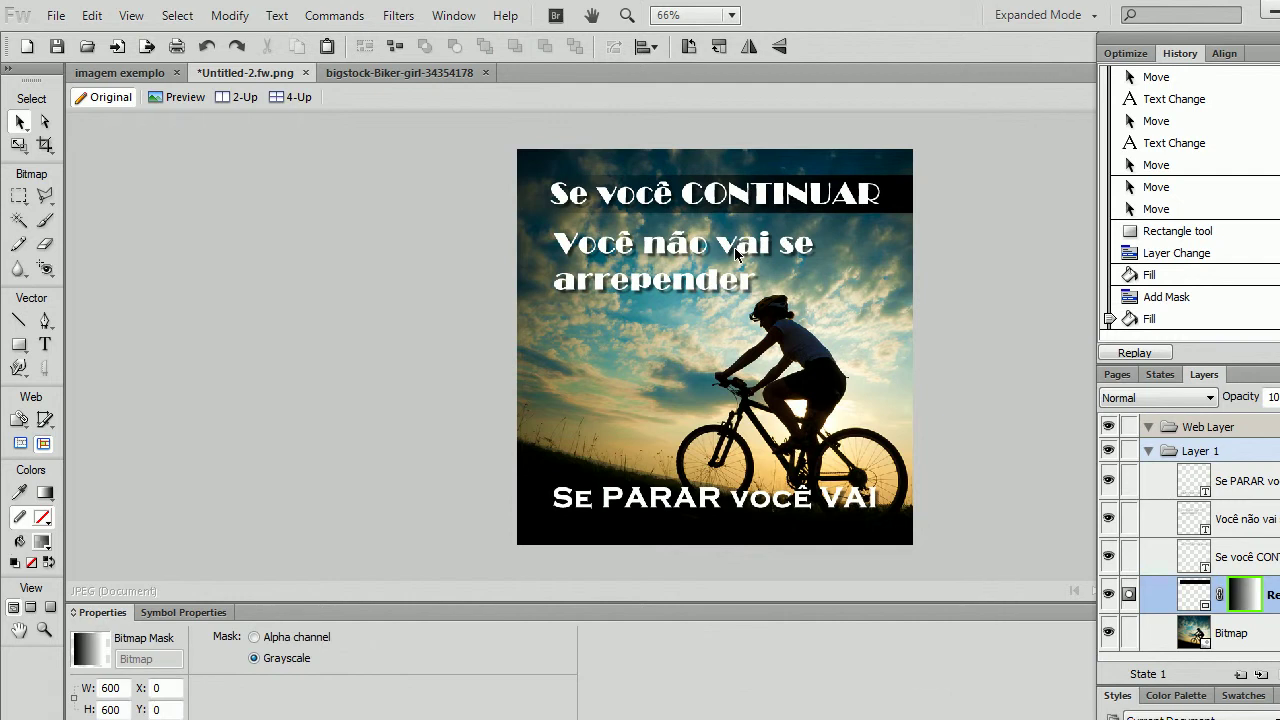
key(ctrl+z)
drag(612, 191, 935, 189)
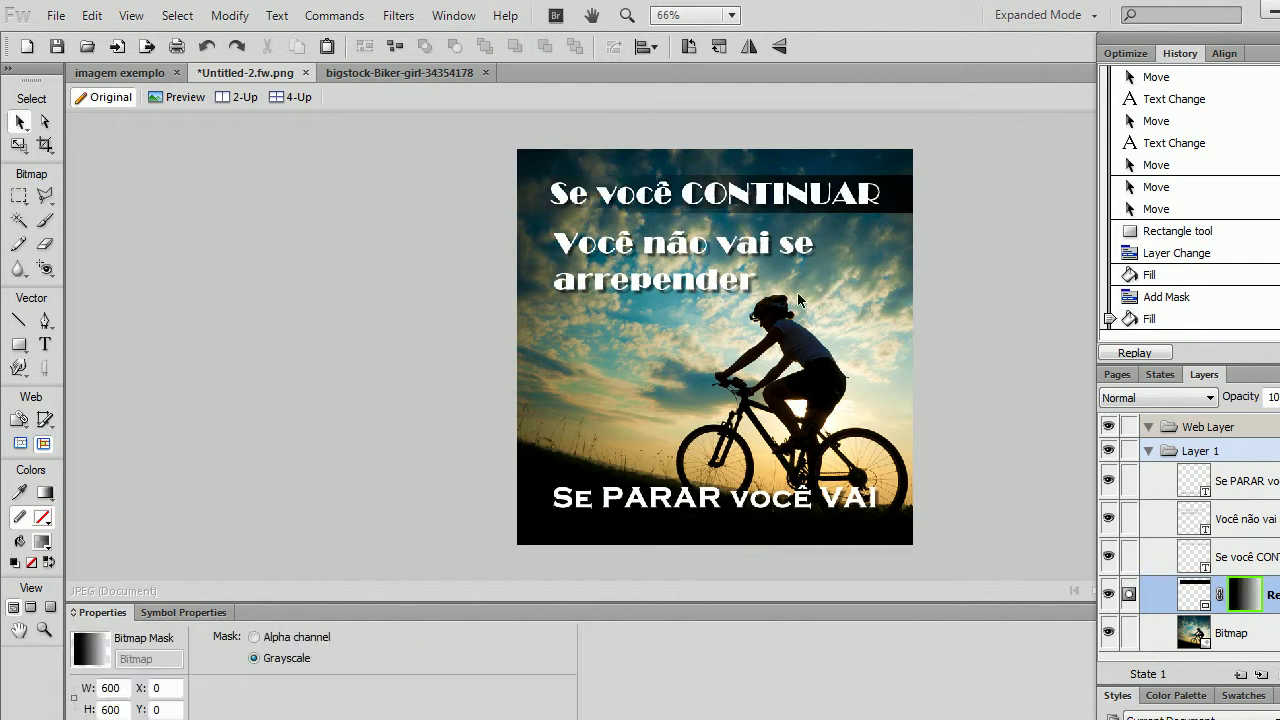
key(ctrl+z)
Draw a horizontal mask gradient from the title's first letter to near its end, fading the band's left side, and exit the mask
drag(560, 192, 852, 187)
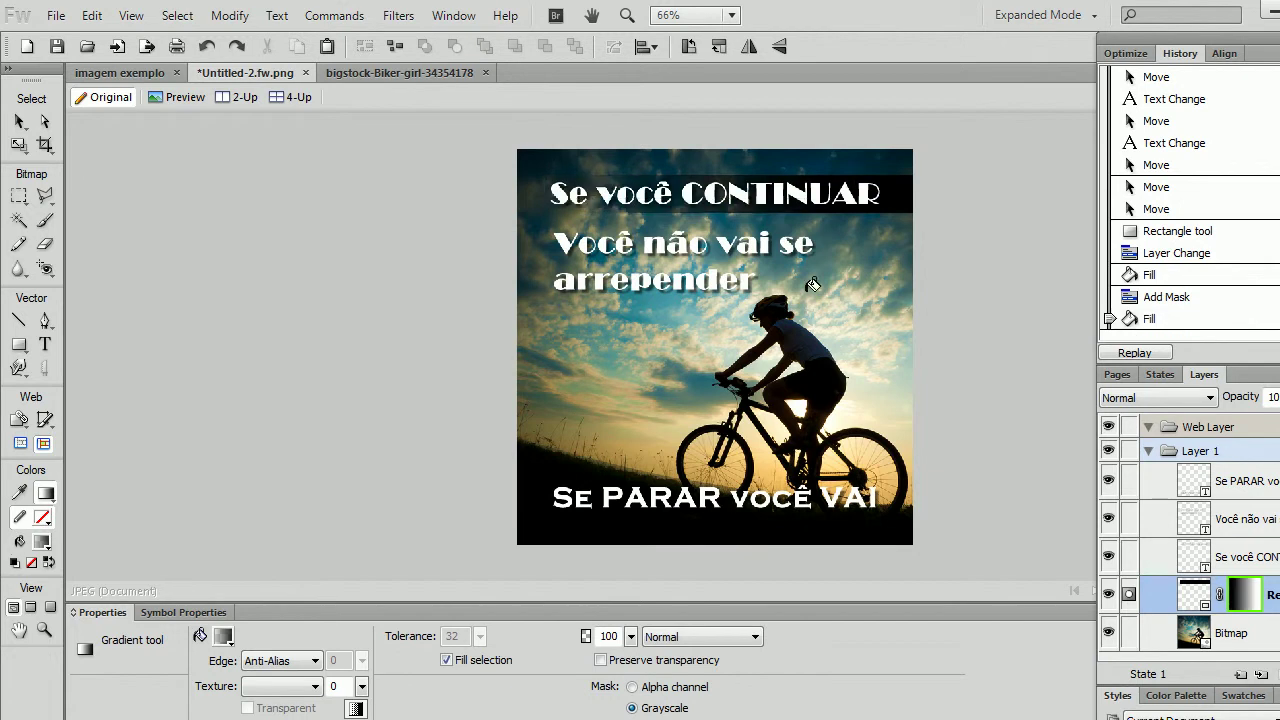
click(19, 124)
click(351, 309)
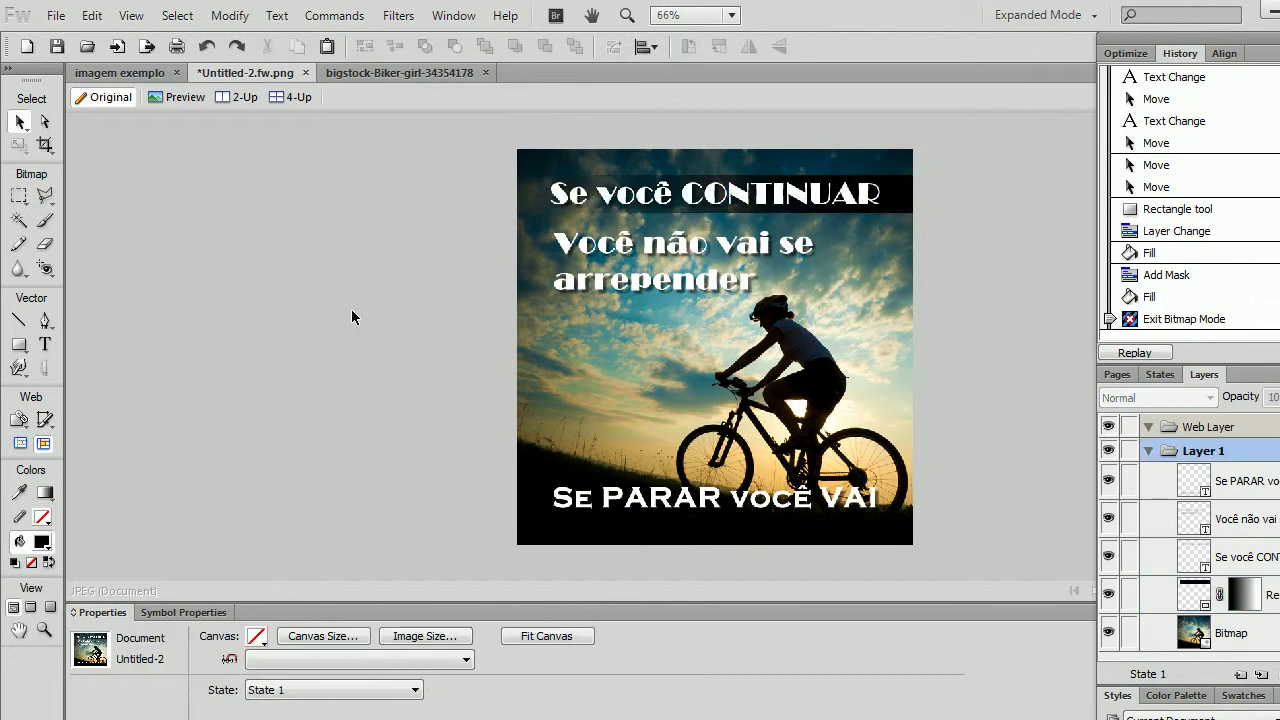
Duplicate the masked title band and move the copy straight down behind "Você não vai se arrepender", to Y 118
click(906, 200)
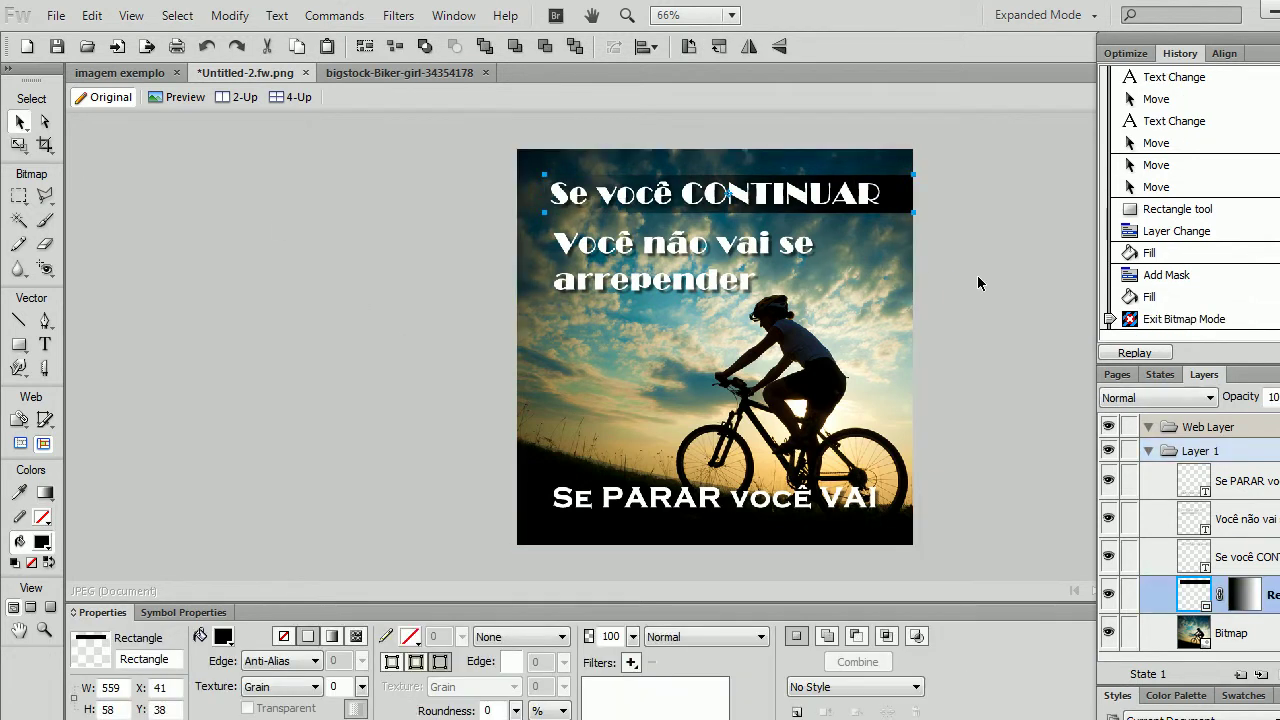
key(ctrl+c)
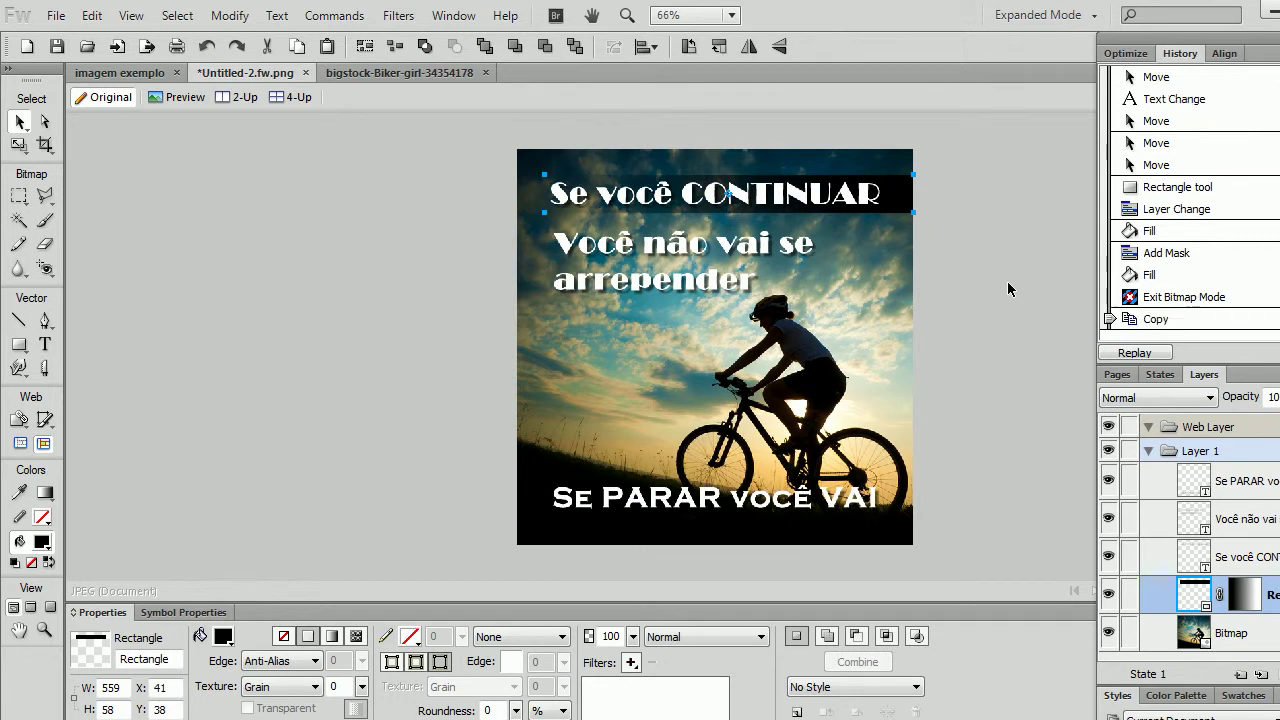
key(ctrl+v)
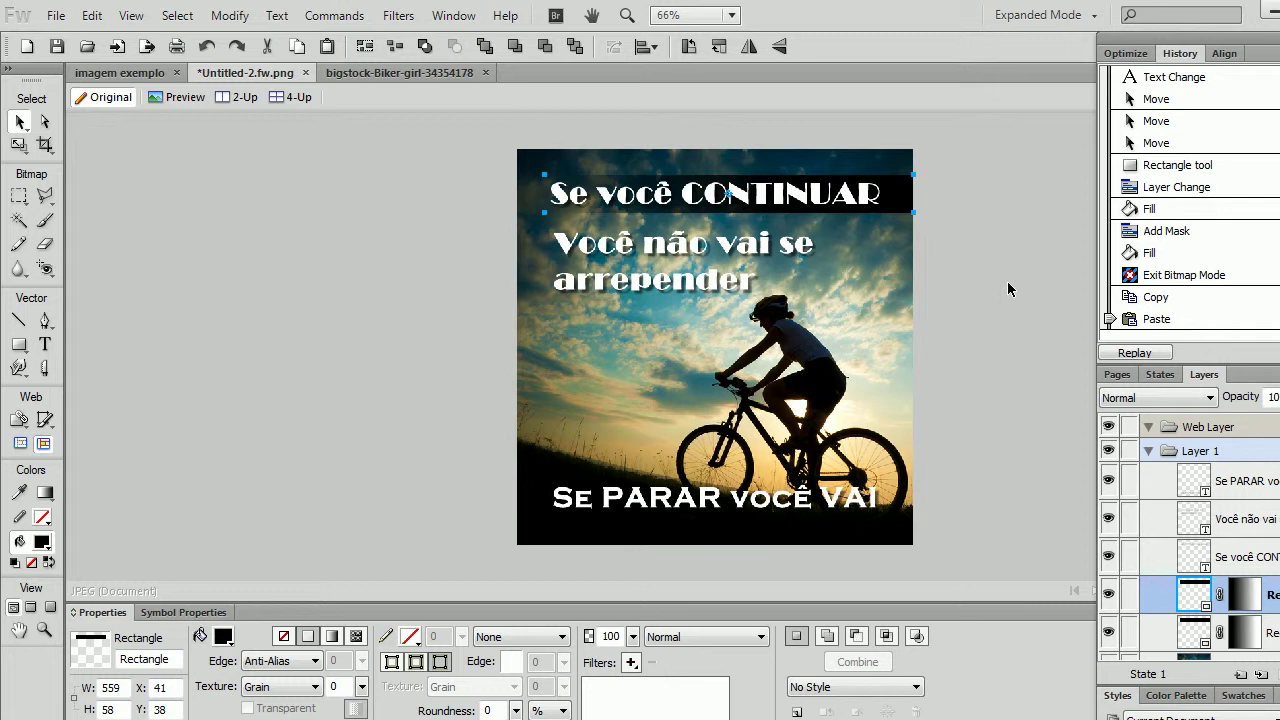
key(shift+Down)
key(shift+Down)
key(shift+Down)
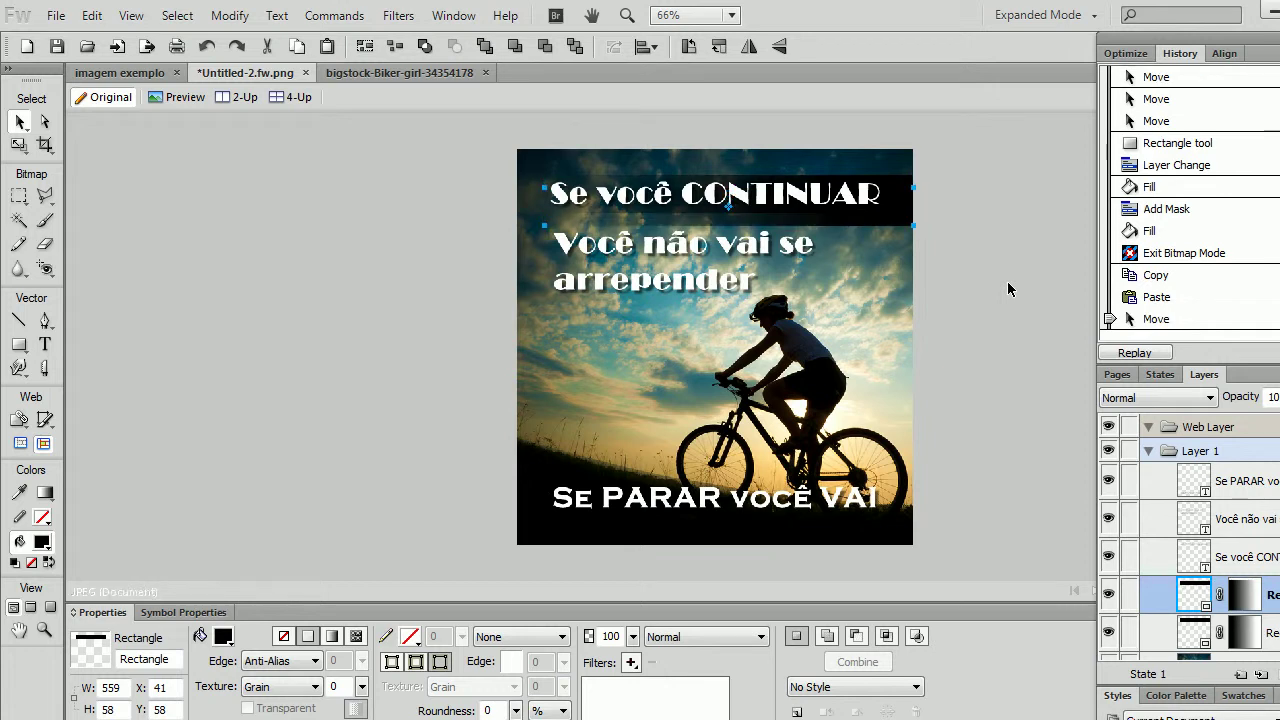
key(shift+Down)
key(shift+Down)
key(shift+Down)
key(shift+Down)
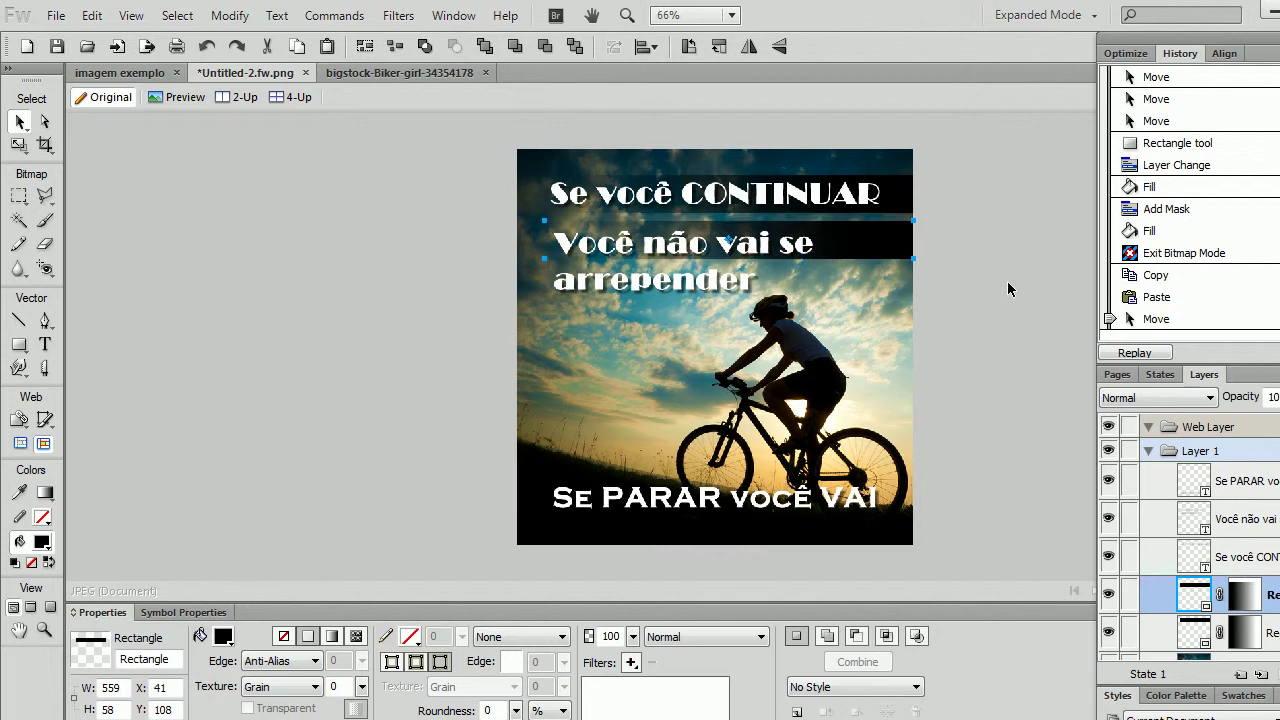
key(shift+Down)
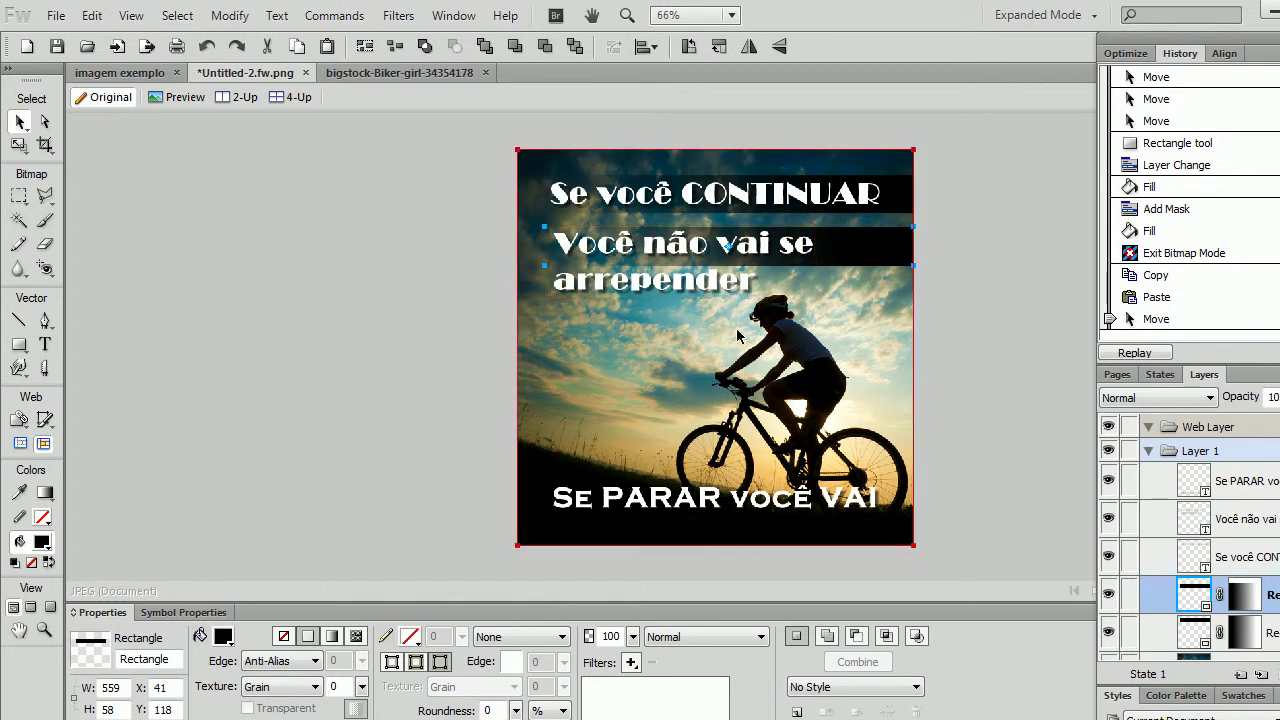
Stretch the copied band downward to 108 px high so it covers both text lines, and nudge it up to Y 116
key(ctrl+t)
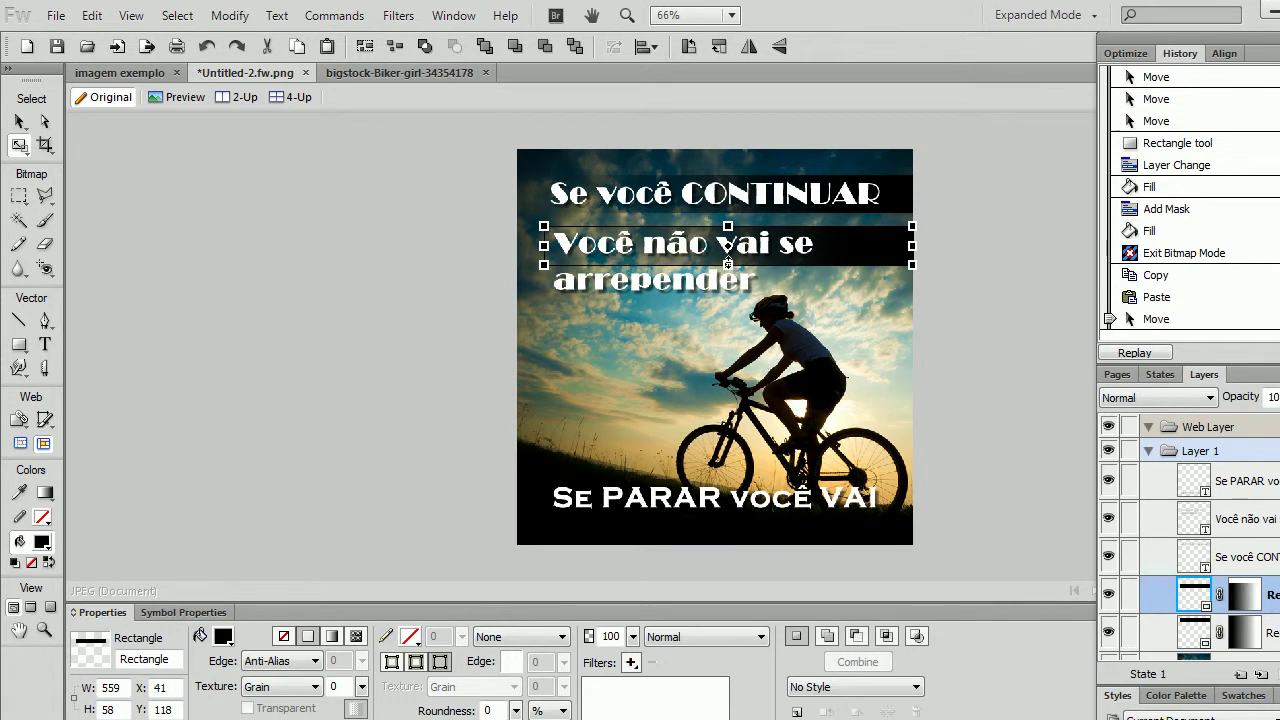
drag(727, 264, 725, 301)
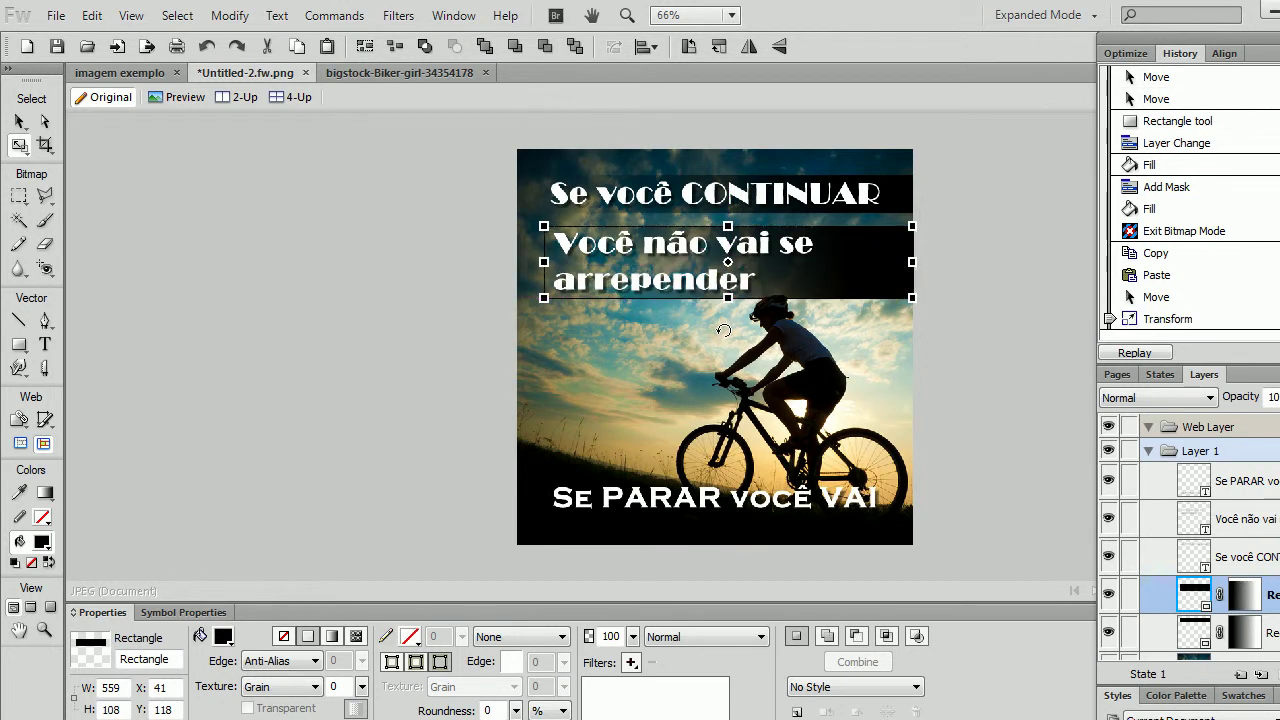
key(v)
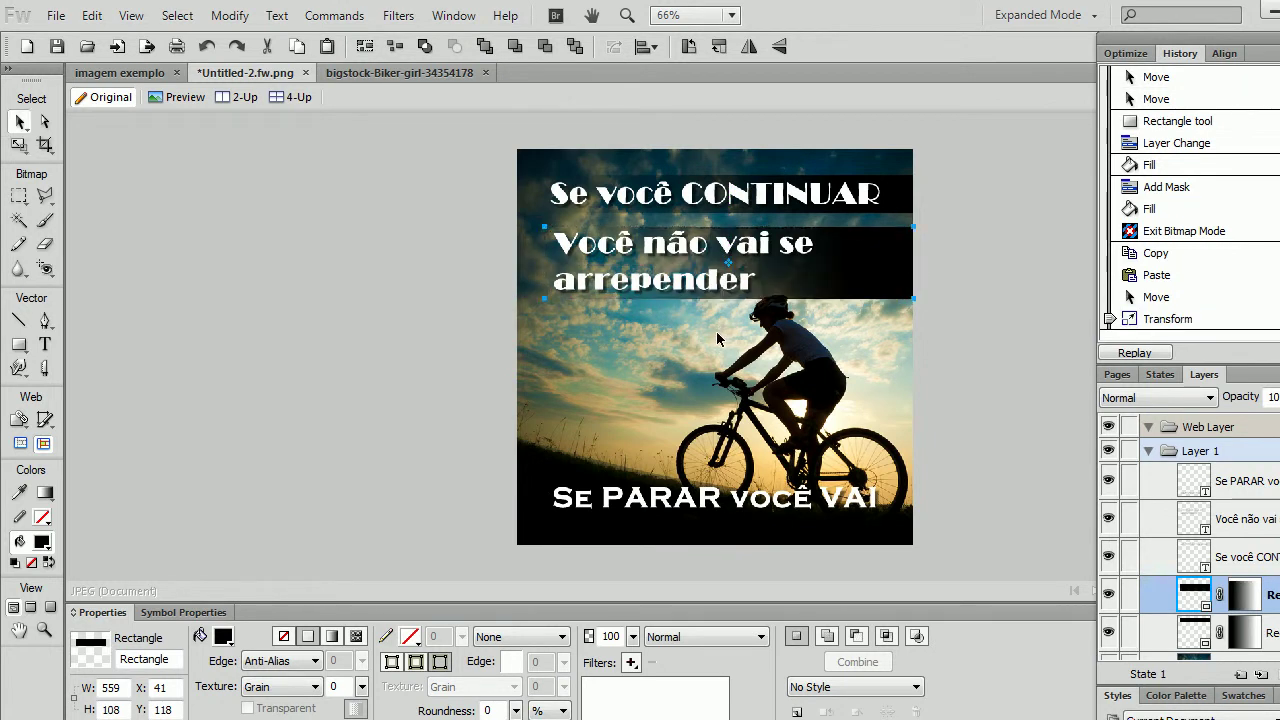
key(Up)
key(Up)
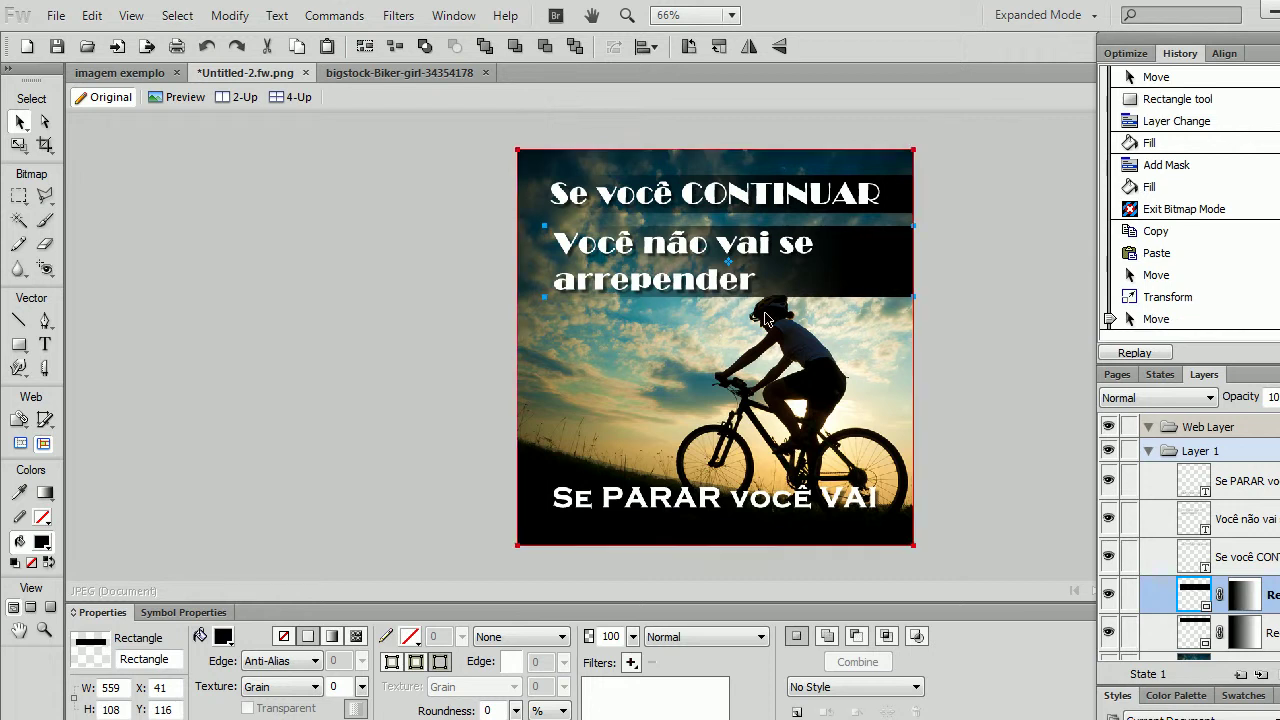
click(984, 330)
click(878, 286)
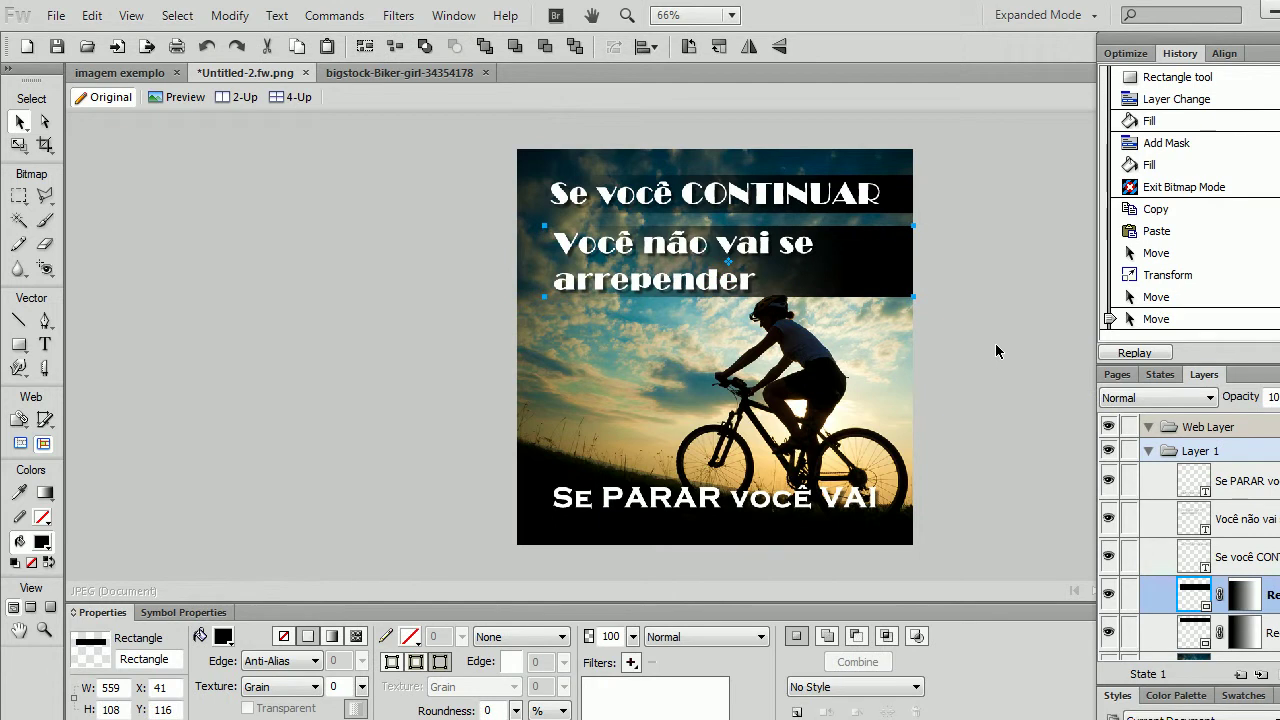
click(386, 268)
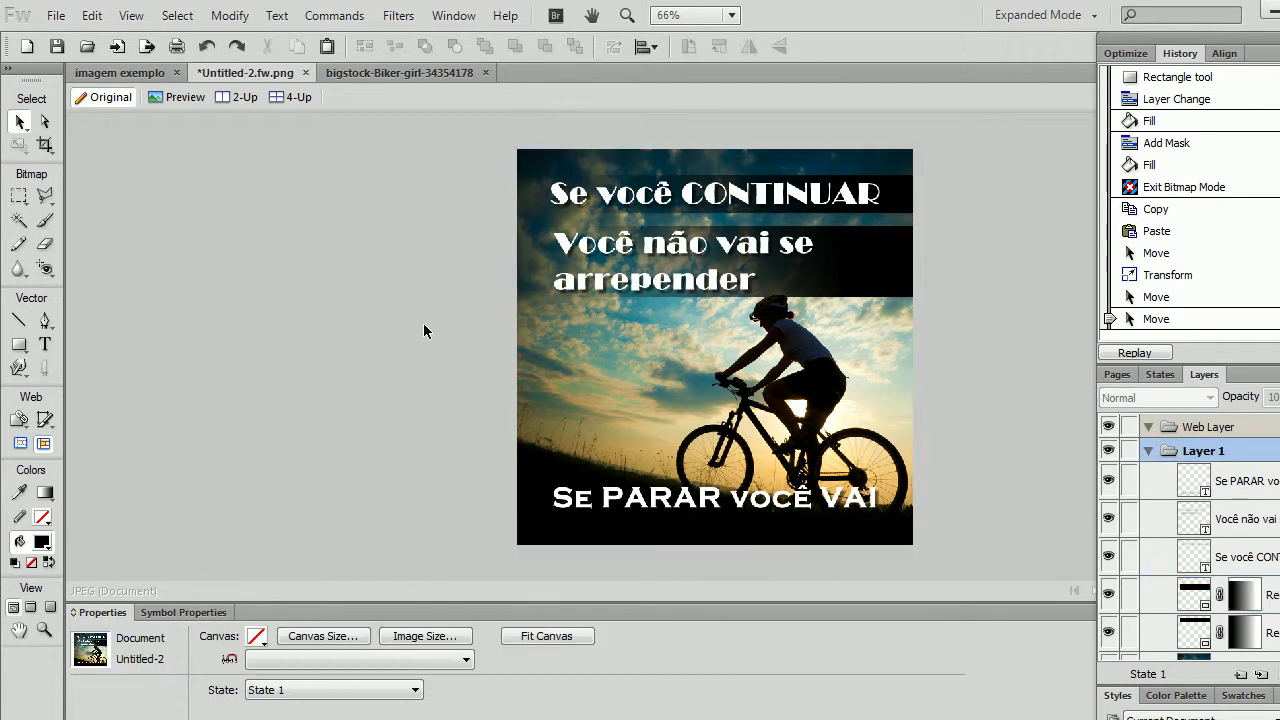
Move the "Se PARAR você VAI" text down below the bicycle wheels, to X 52 and Y 536
mouse_move(724, 498)
mouse_down()
mouse_move(691, 515)
mouse_move(732, 521)
mouse_up()
key(Down)
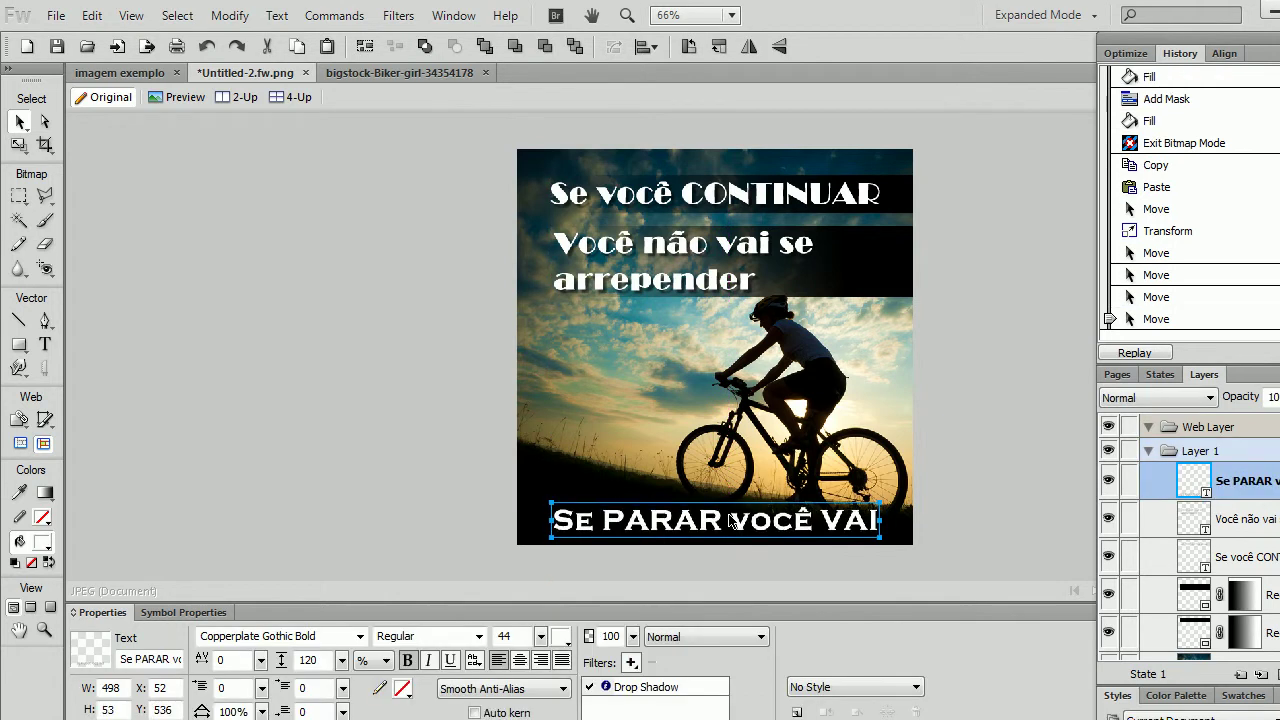
click(400, 497)
Draw a rectangle about 626 by 64 px along the image's lower edge and place its layer just above the bitmap
click(19, 344)
drag(502, 503, 913, 545)
click(19, 121)
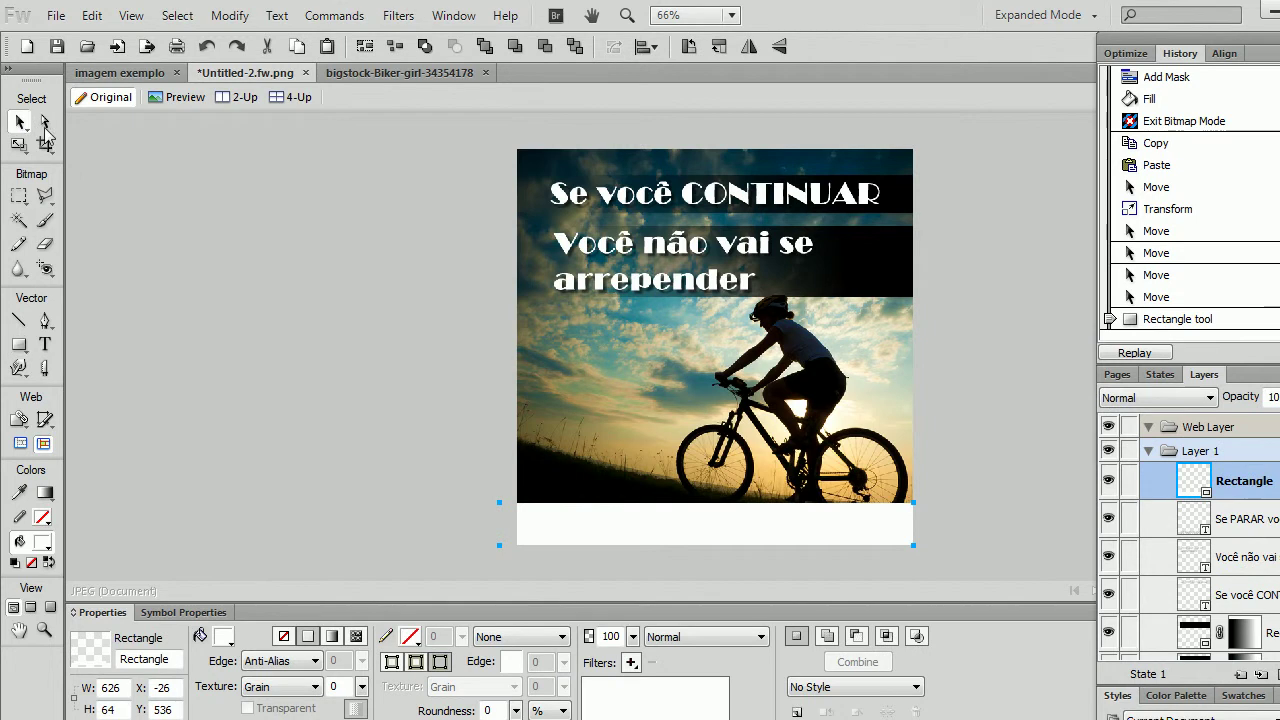
drag(1200, 502, 1226, 602)
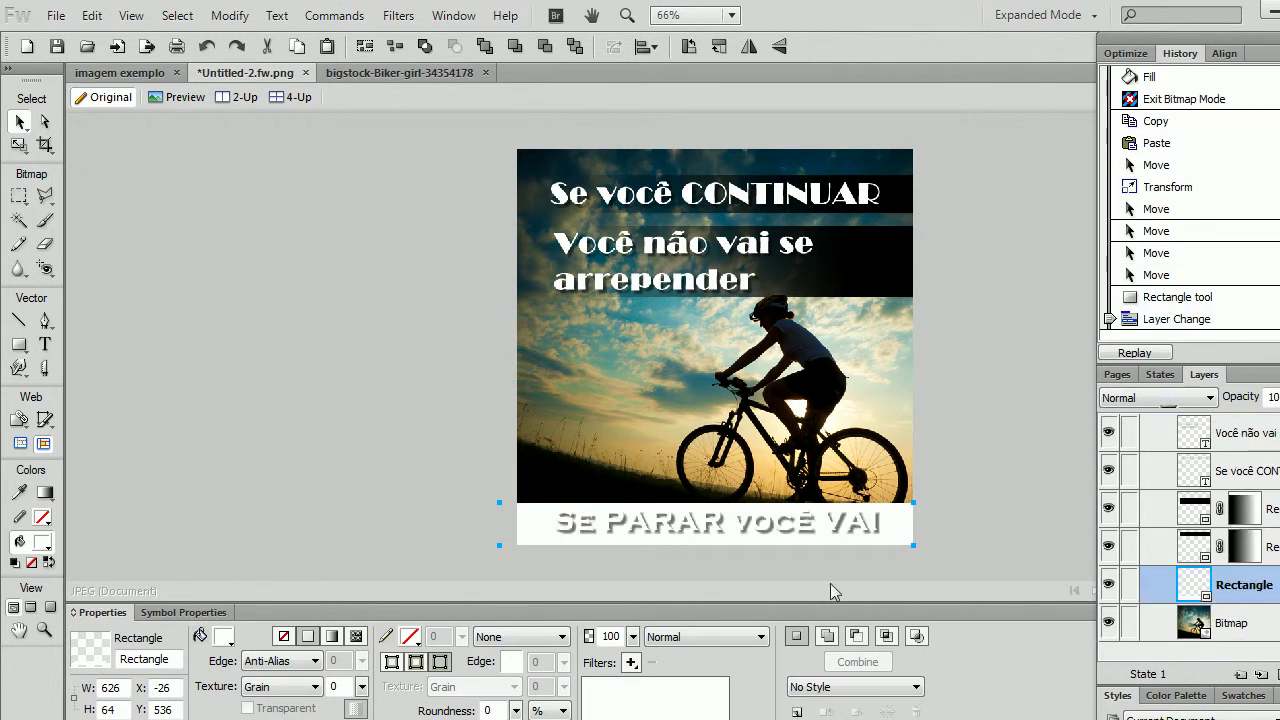
Fill the rectangle behind "Se PARAR você VAI" with yellow #FFFF00
click(223, 637)
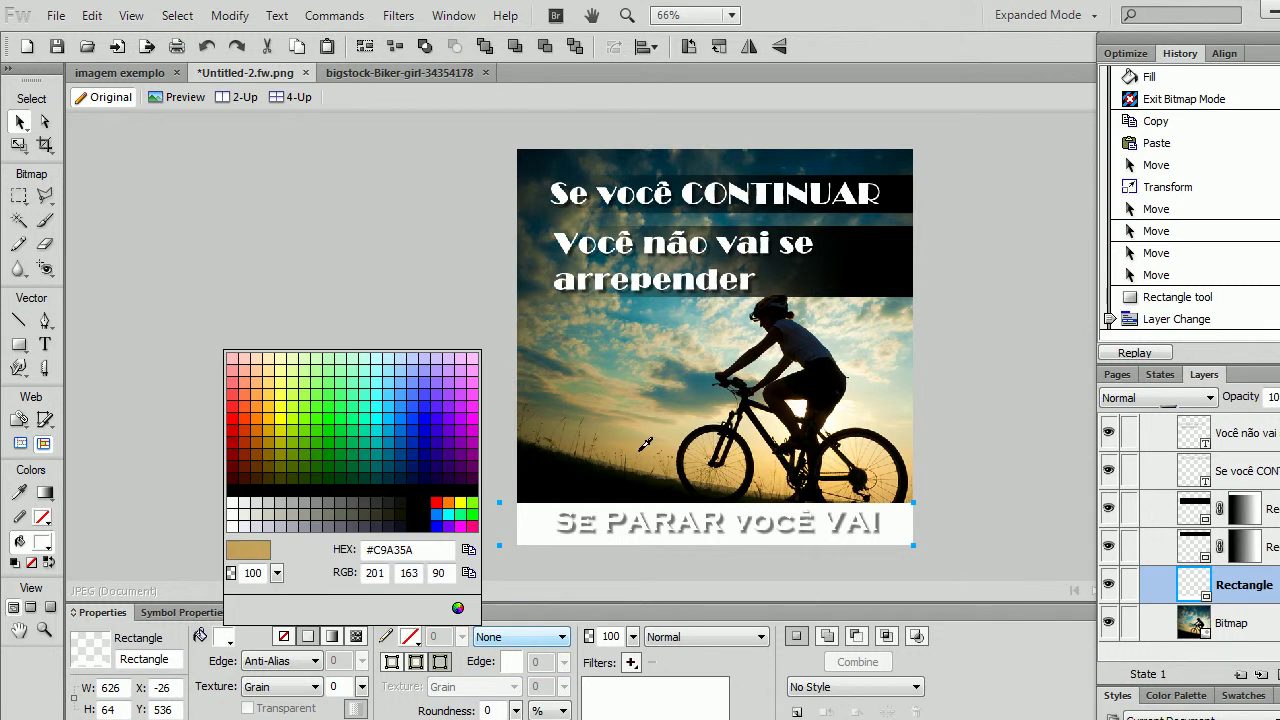
click(459, 502)
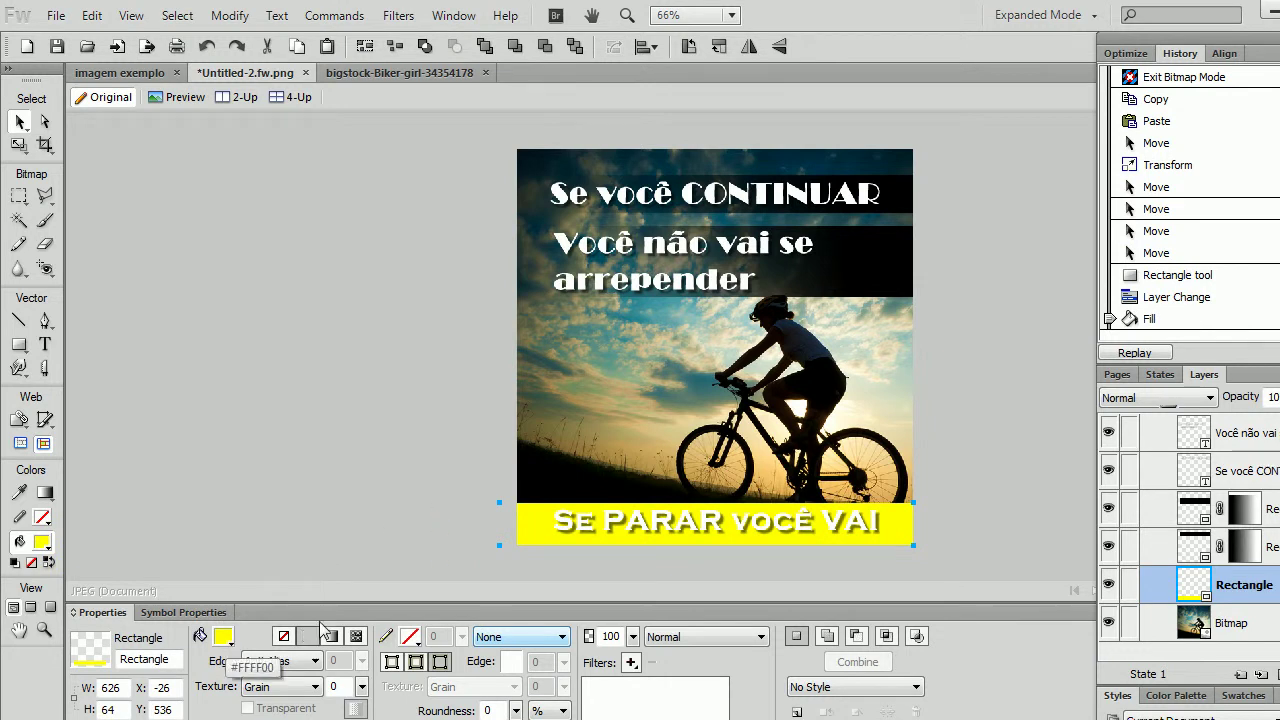
click(258, 280)
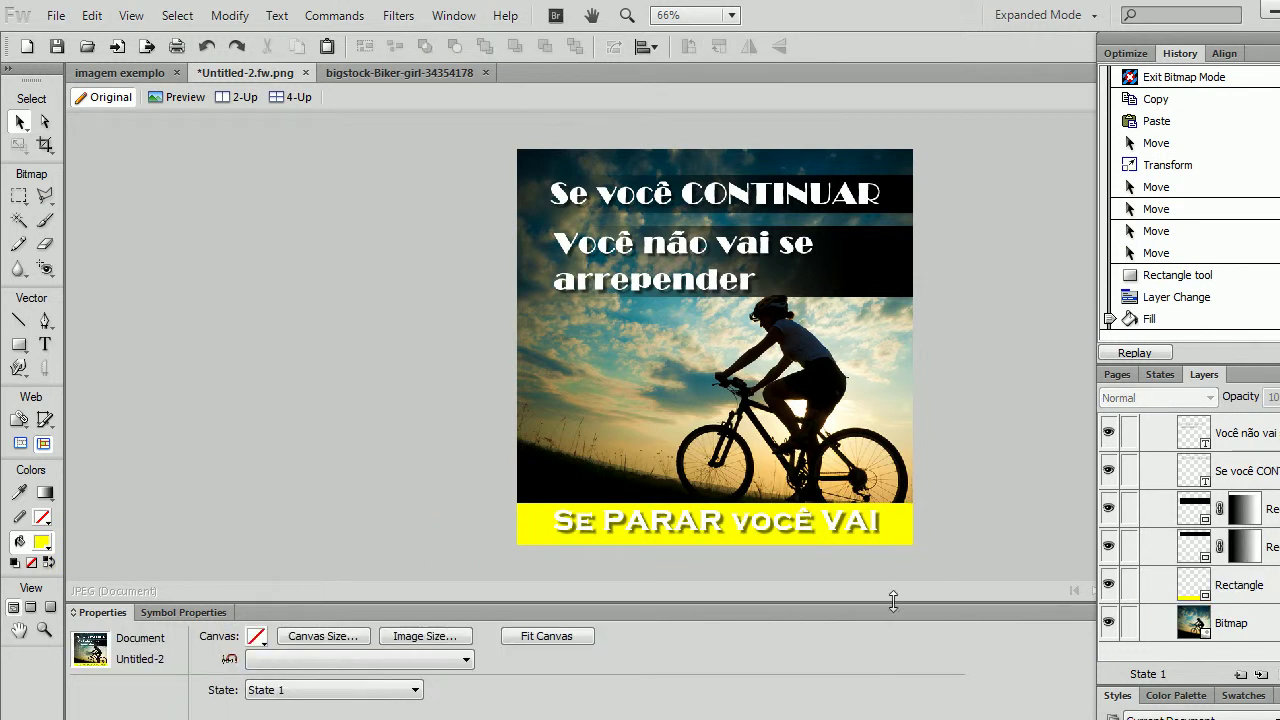
Nudge the yellow band up to Y 535 and reduce its opacity to 30%
click(896, 534)
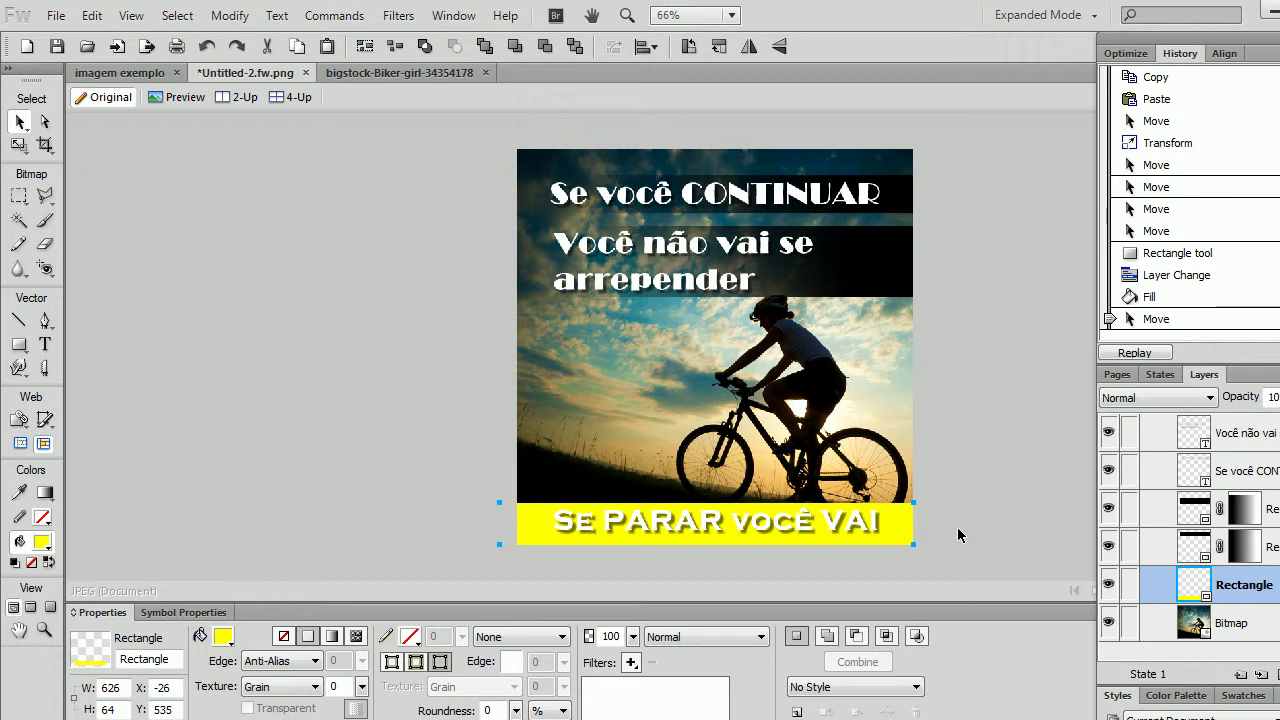
click(418, 443)
click(528, 538)
drag(633, 637, 638, 657)
click(367, 468)
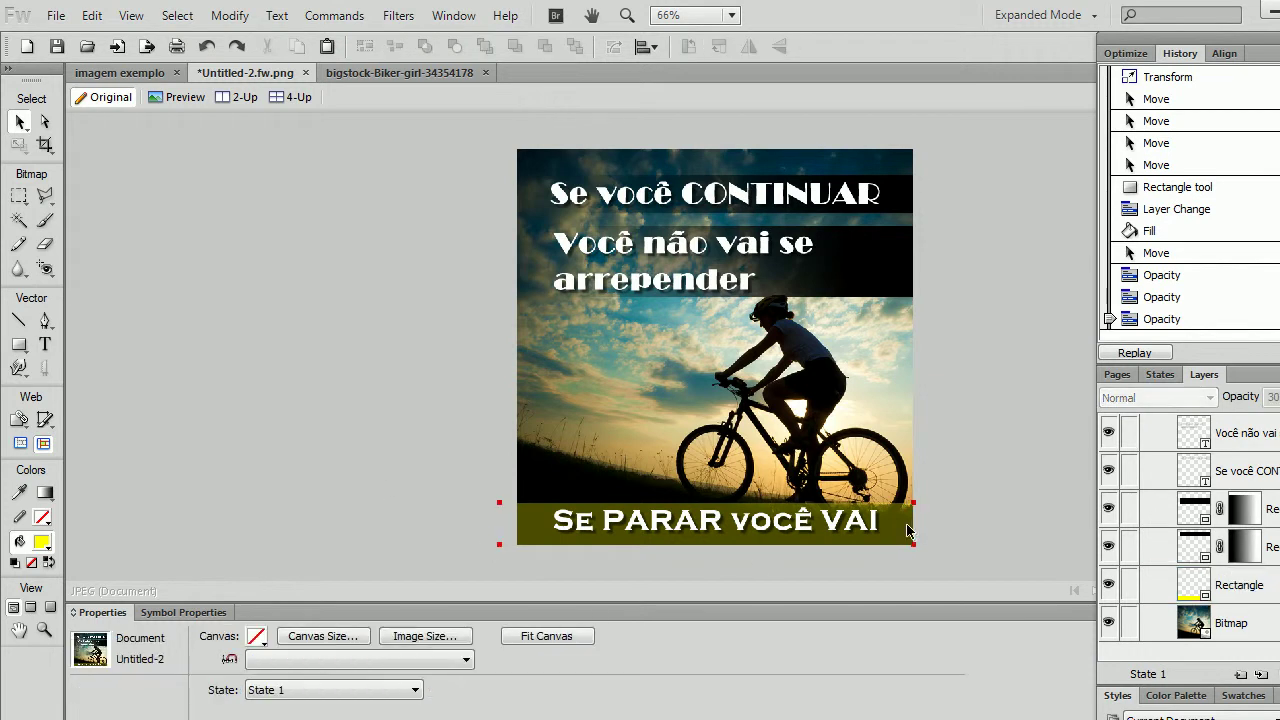
click(905, 520)
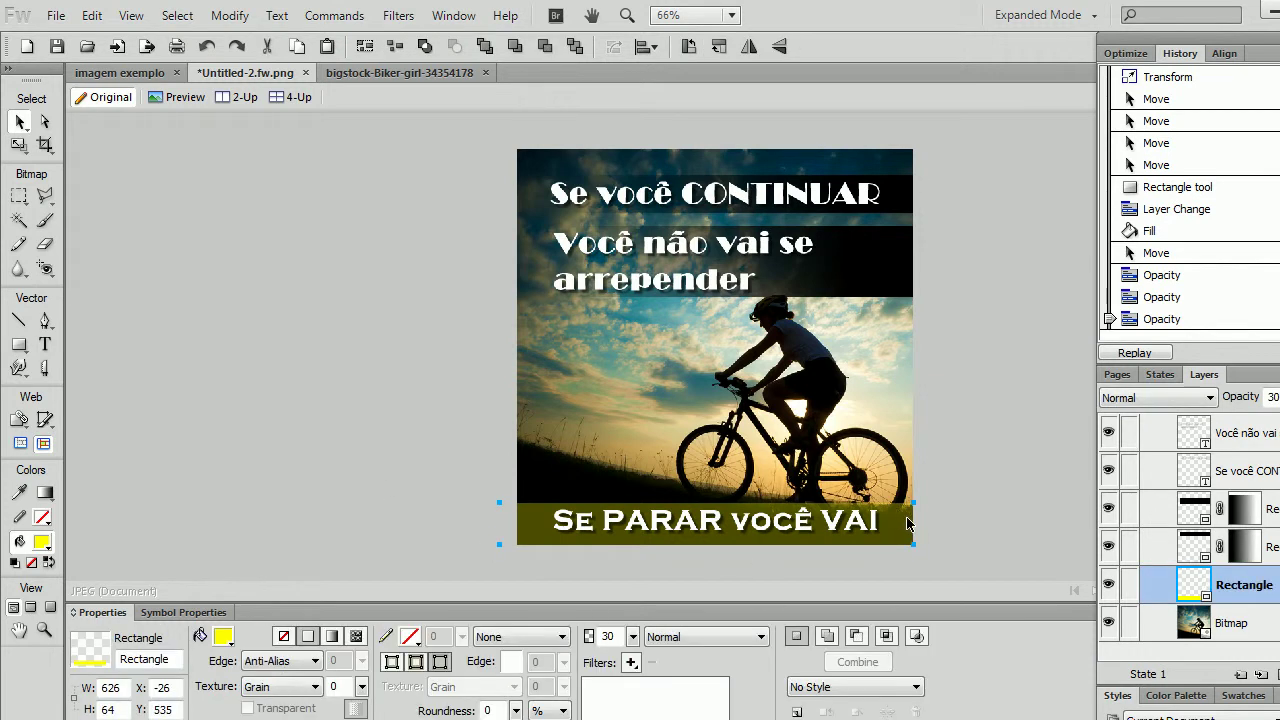
Reduce the opacity of the yellow band behind "Se PARAR você VAI" to 6% and nudge it up to Y 531
mouse_move(632, 638)
mouse_down()
mouse_move(633, 661)
mouse_move(632, 640)
mouse_up()
click(395, 503)
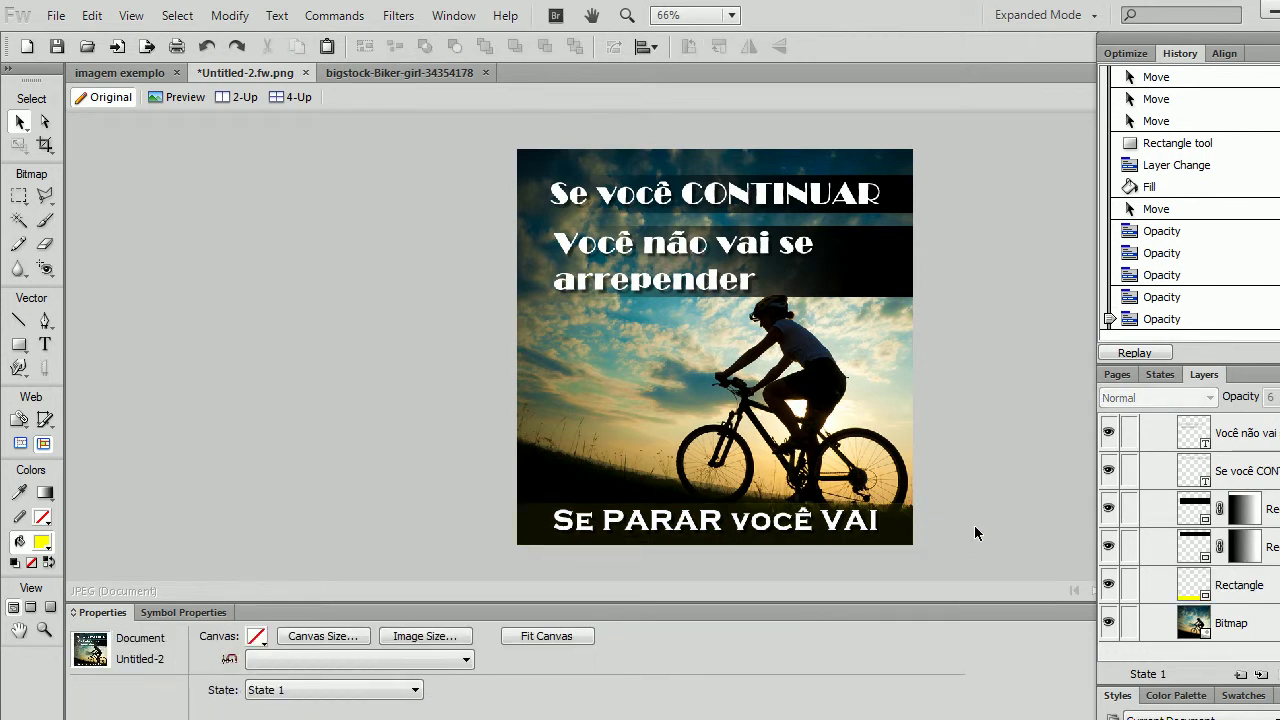
click(912, 530)
key(Up)
key(Up)
key(Up)
key(Up)
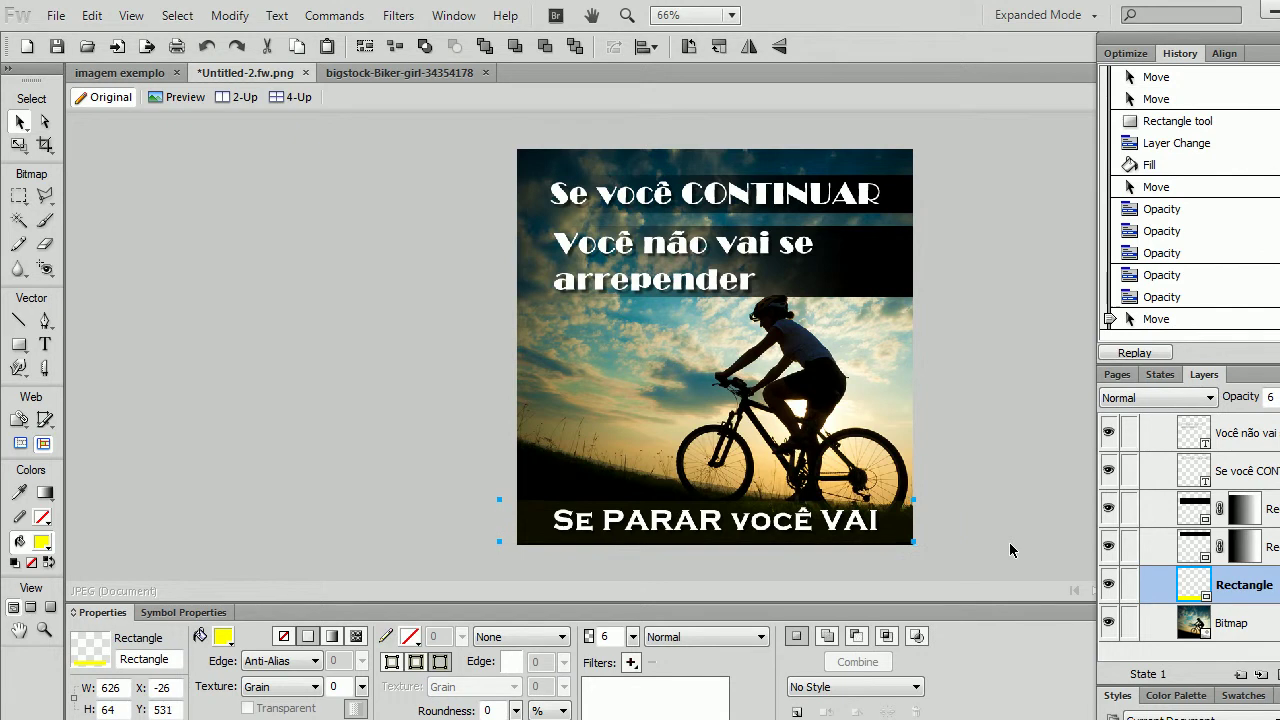
click(1016, 501)
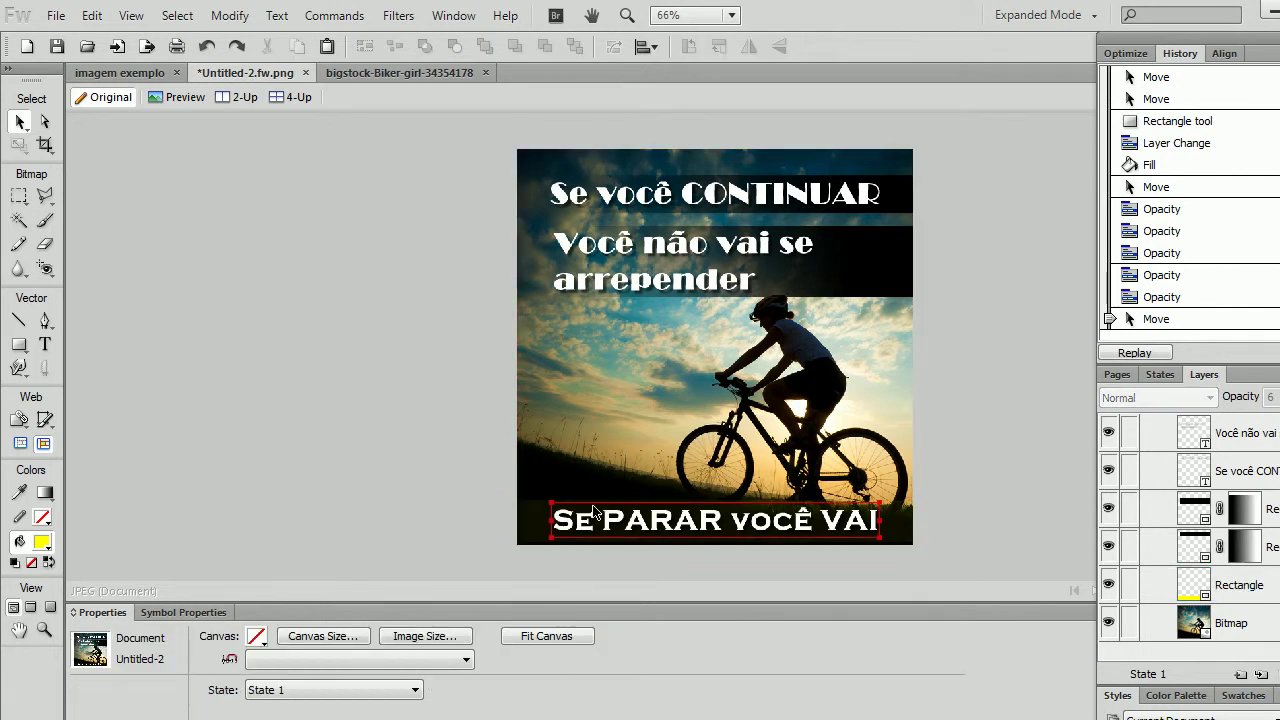
Nudge the "Se PARAR você VAI" text slightly down and across to X 54 and Y 539
click(716, 526)
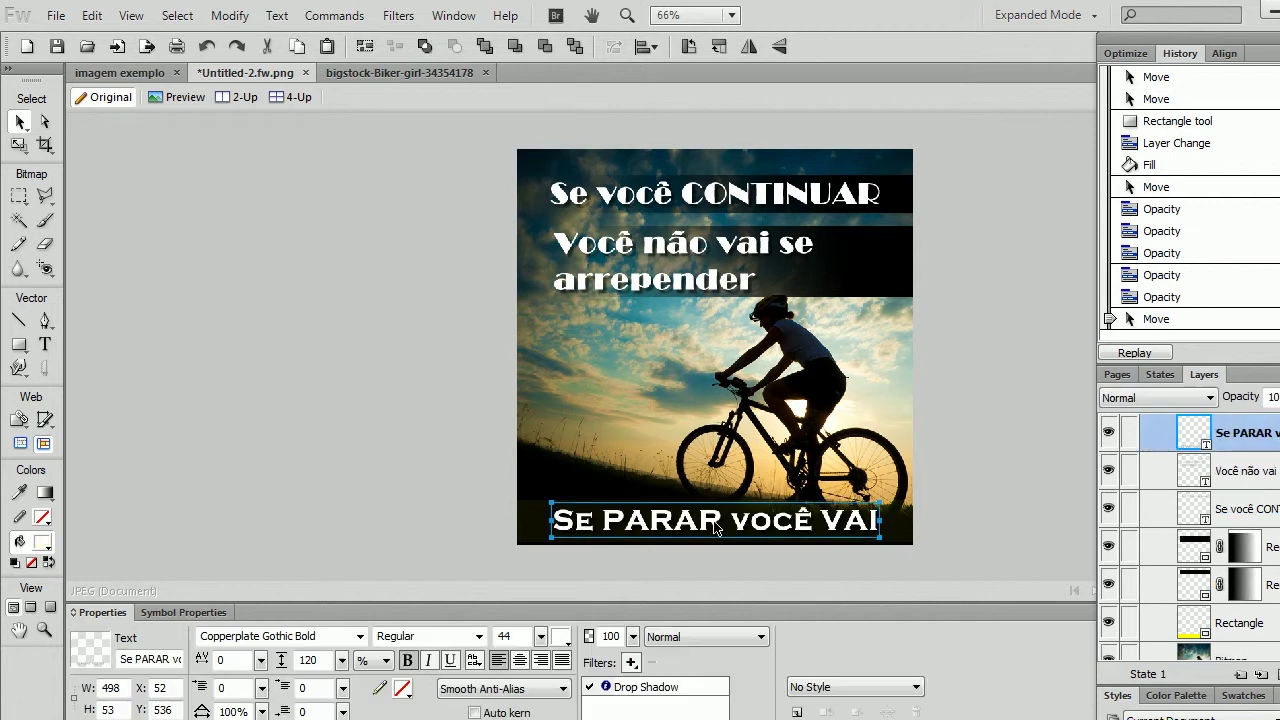
key(Down)
key(Down)
key(Down)
key(Right)
key(Right)
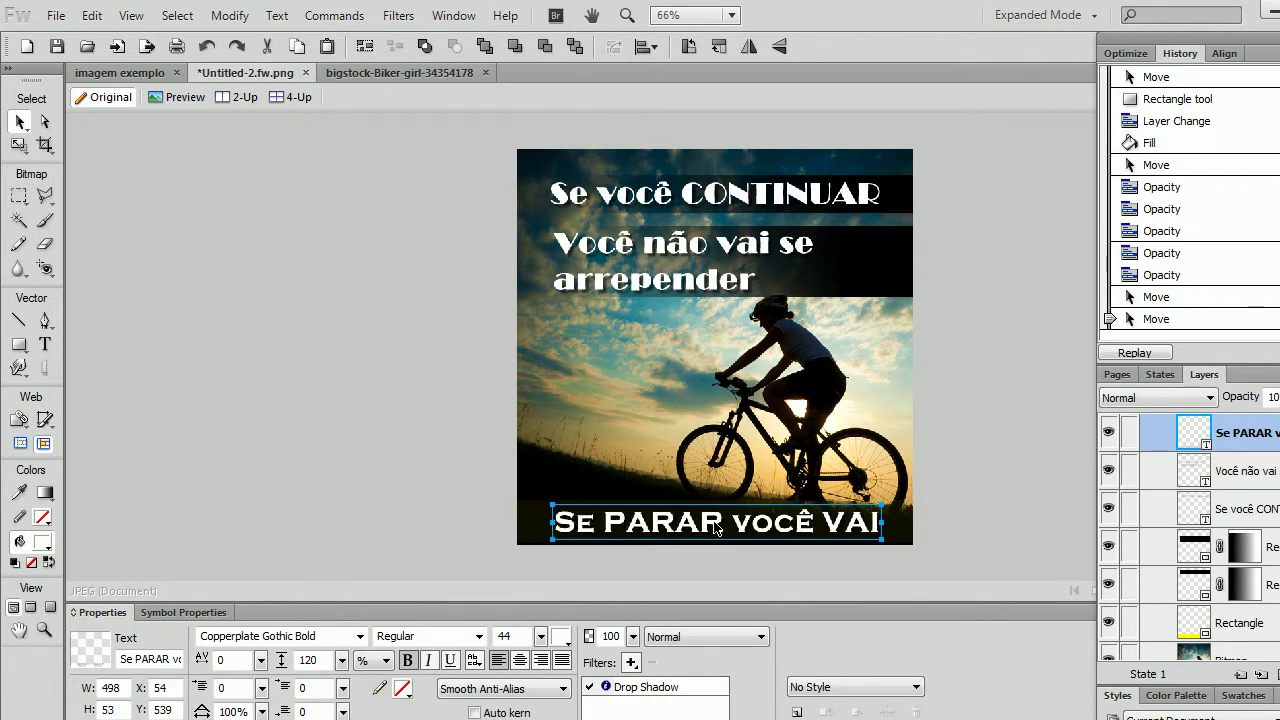
click(379, 336)
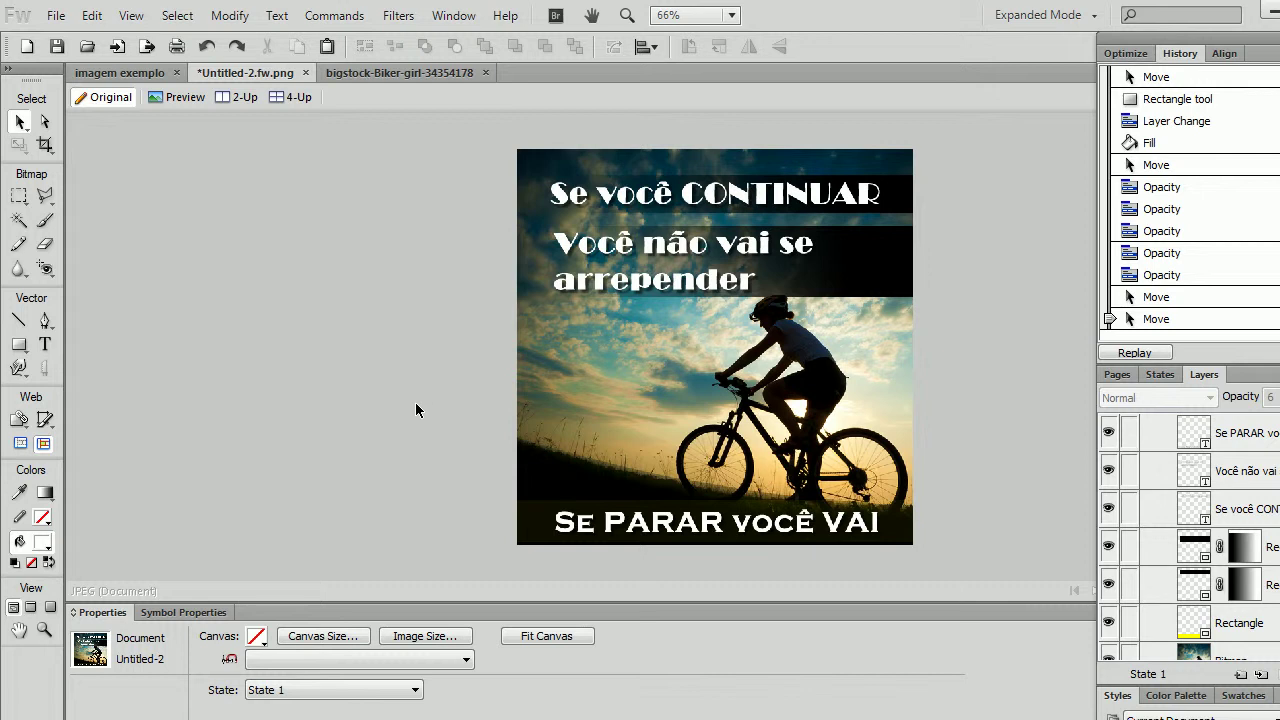
Remove the drop shadow filter from the "Se você CONTINUAR" and "Você não vai se arrepender" texts
double_click(45, 630)
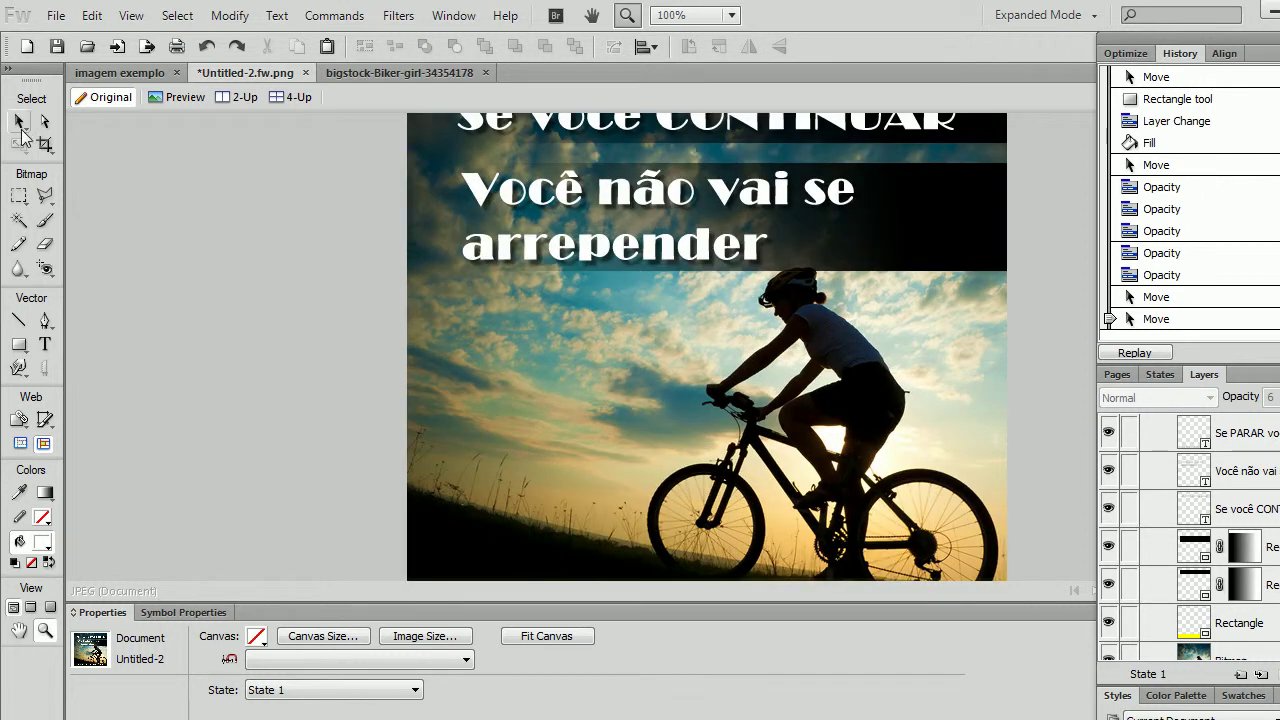
click(19, 122)
scroll(322, 349, up, 2)
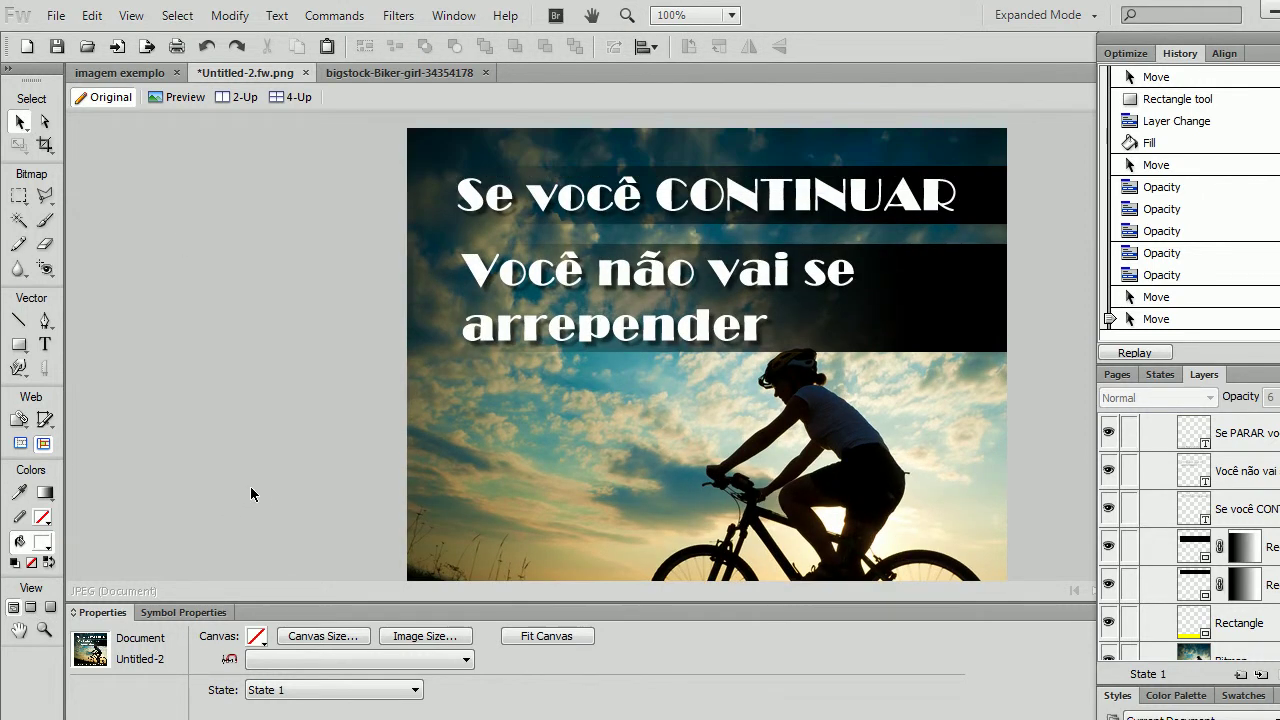
click(603, 197)
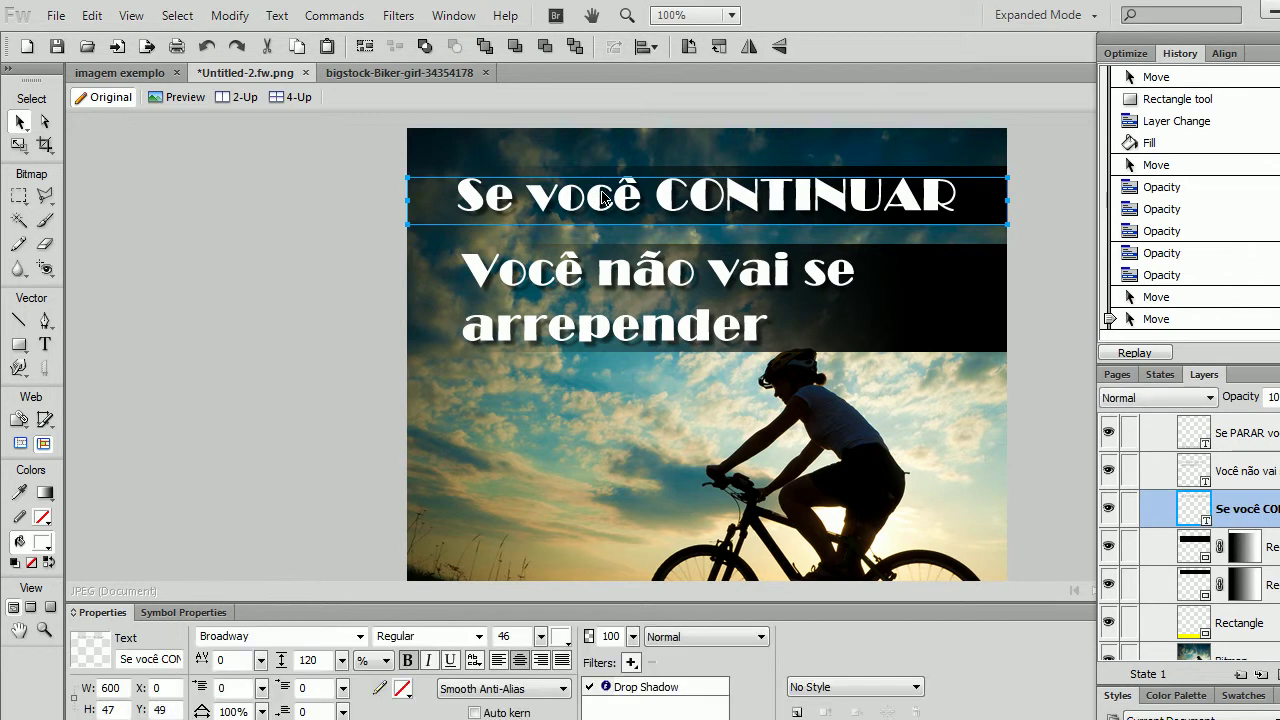
click(655, 687)
click(652, 663)
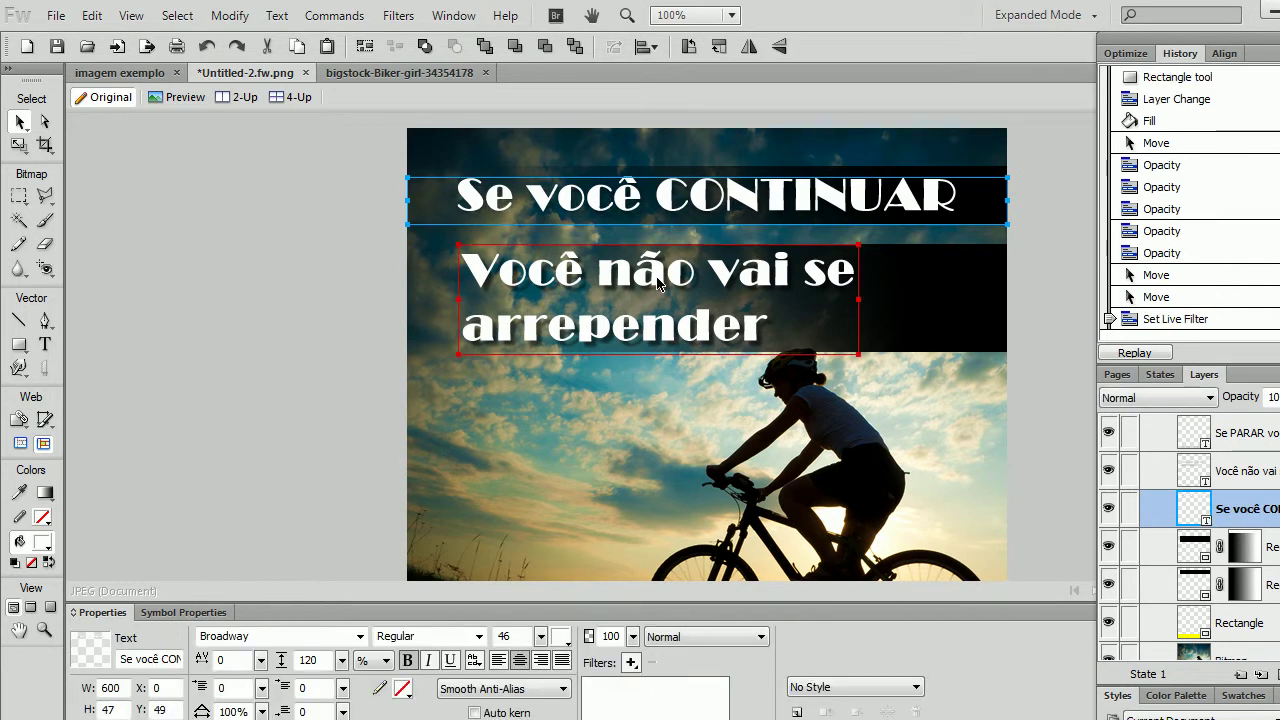
click(650, 279)
click(652, 663)
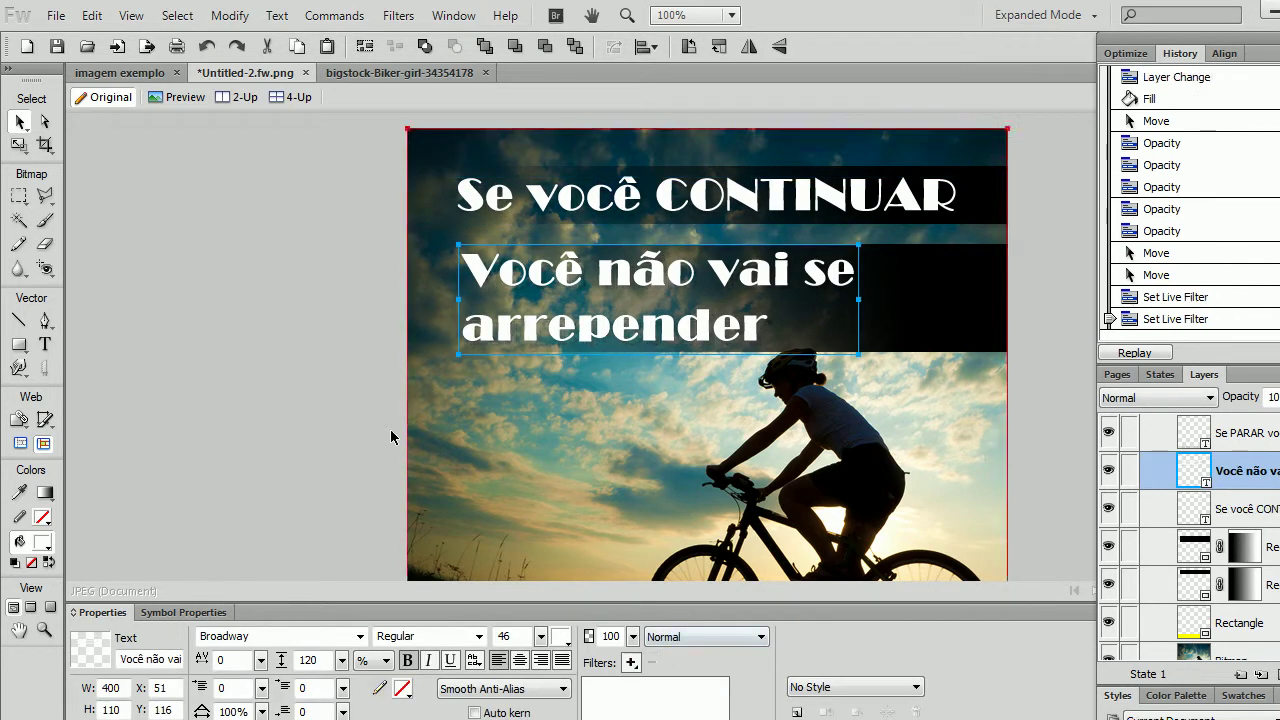
click(340, 405)
Remove the drop shadow filter from the "Se PARAR você VAI" text
scroll(340, 405, down, 2)
scroll(340, 408, down, 3)
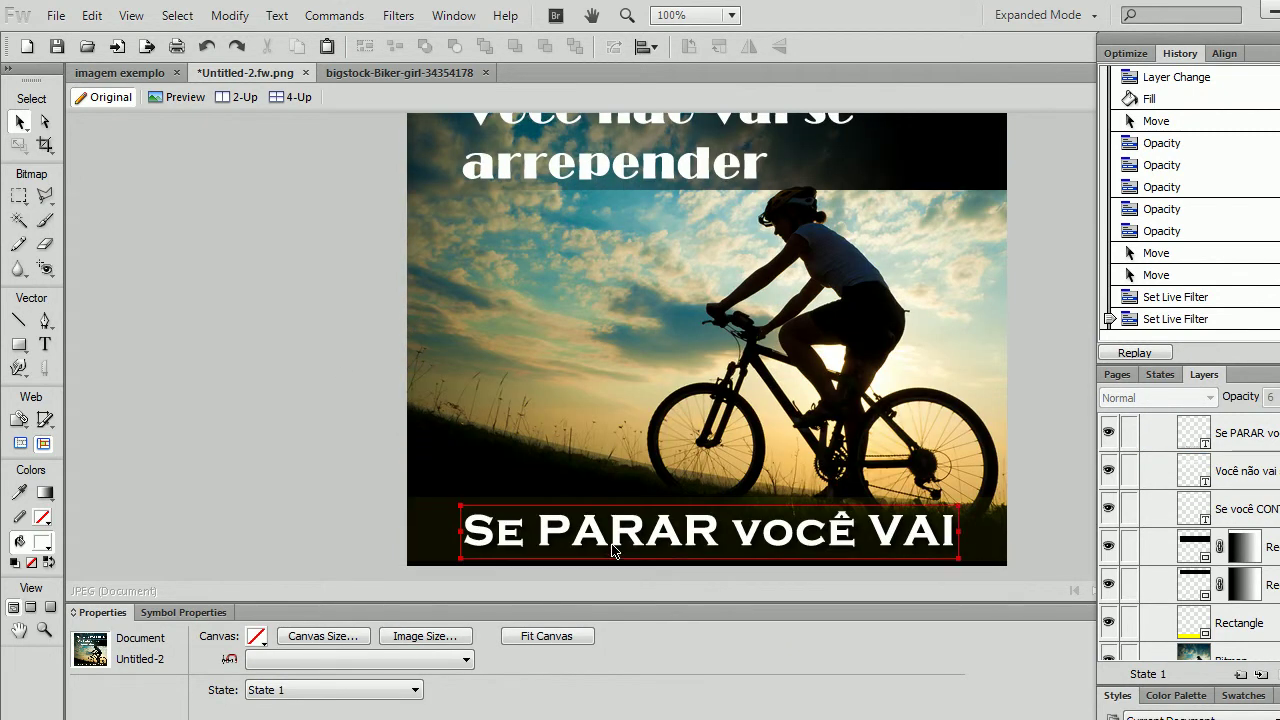
click(614, 548)
click(634, 686)
click(652, 663)
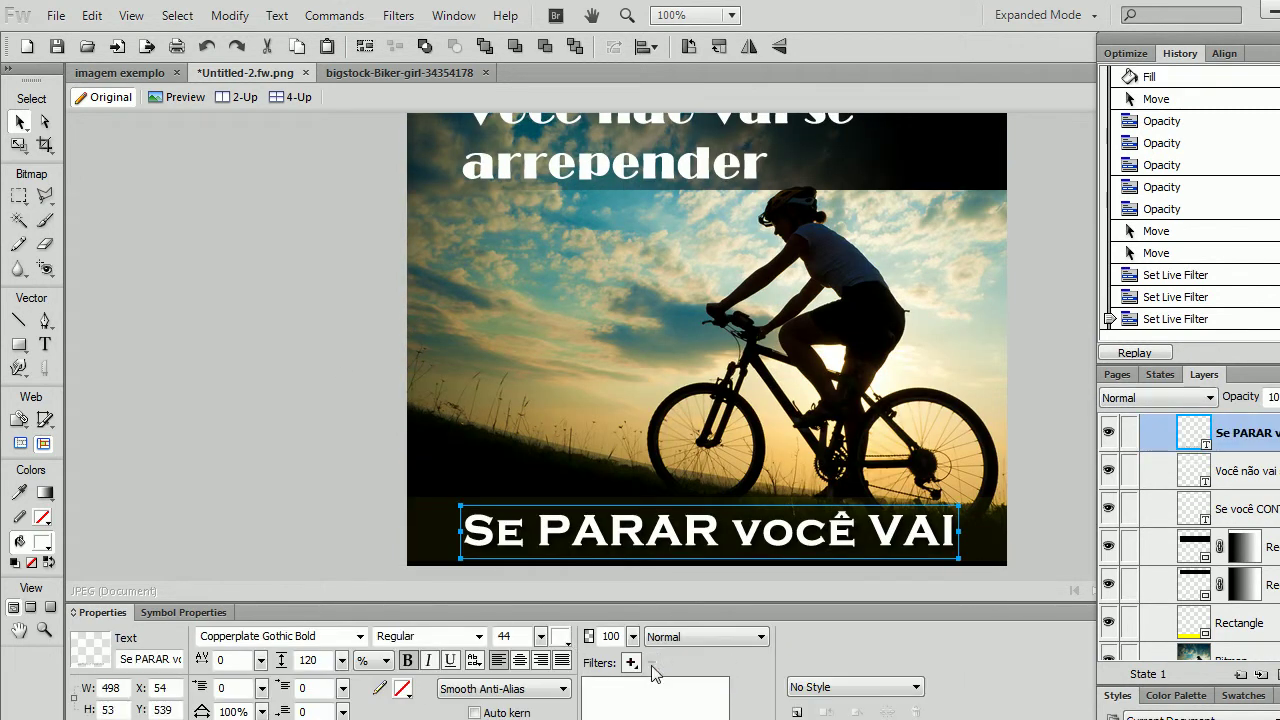
click(395, 393)
Add an Inner Bevel filter to the "Se você CONTINUAR" text
scroll(407, 395, up, 3)
scroll(407, 395, up, 2)
click(565, 222)
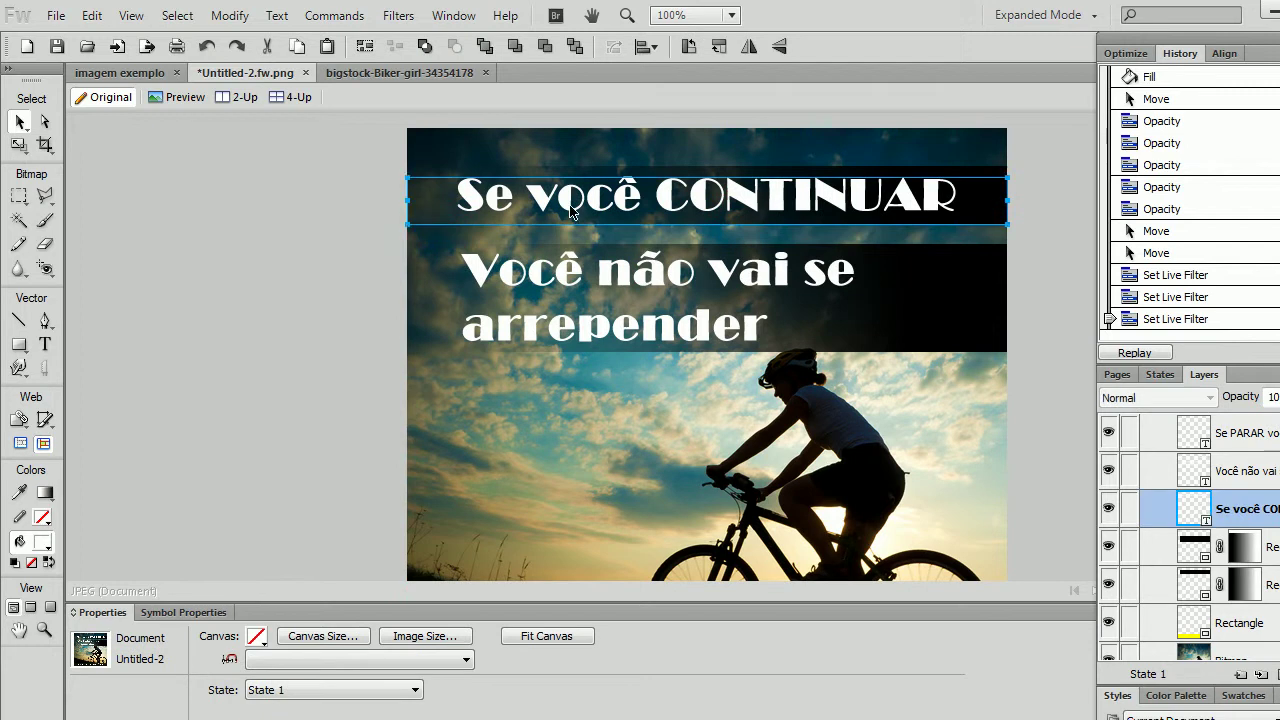
click(631, 664)
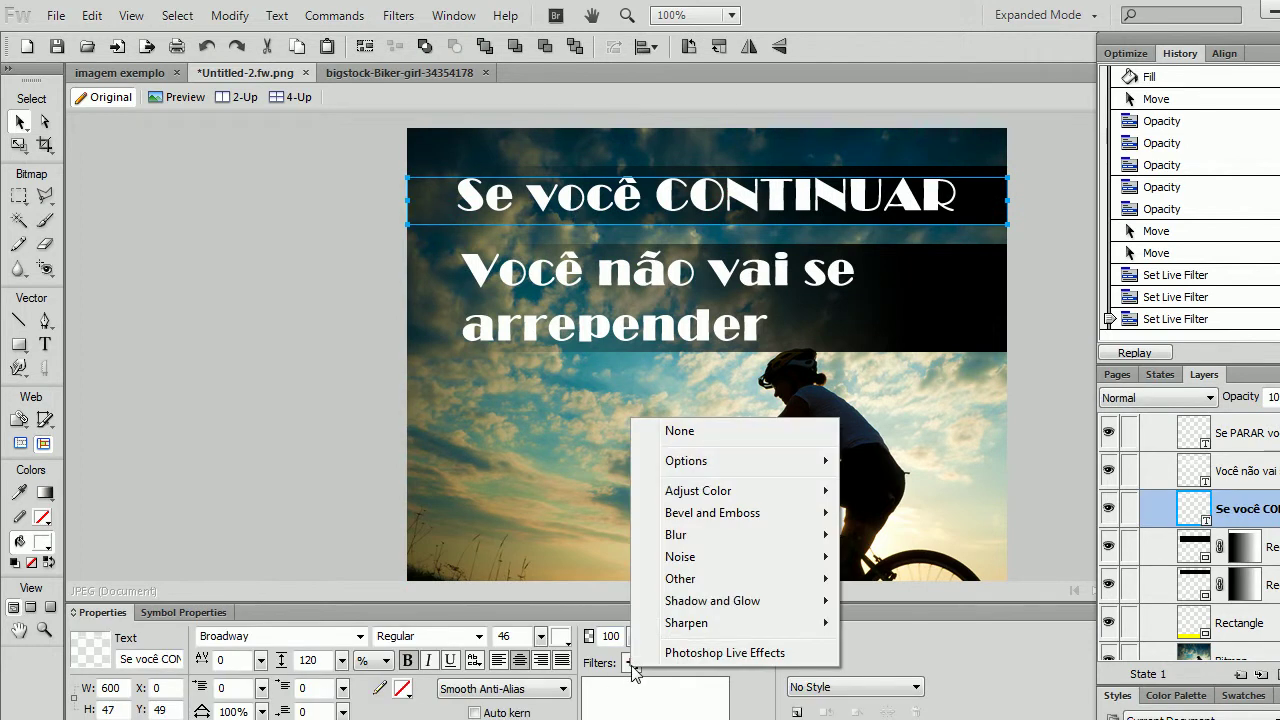
mouse_move(743, 518)
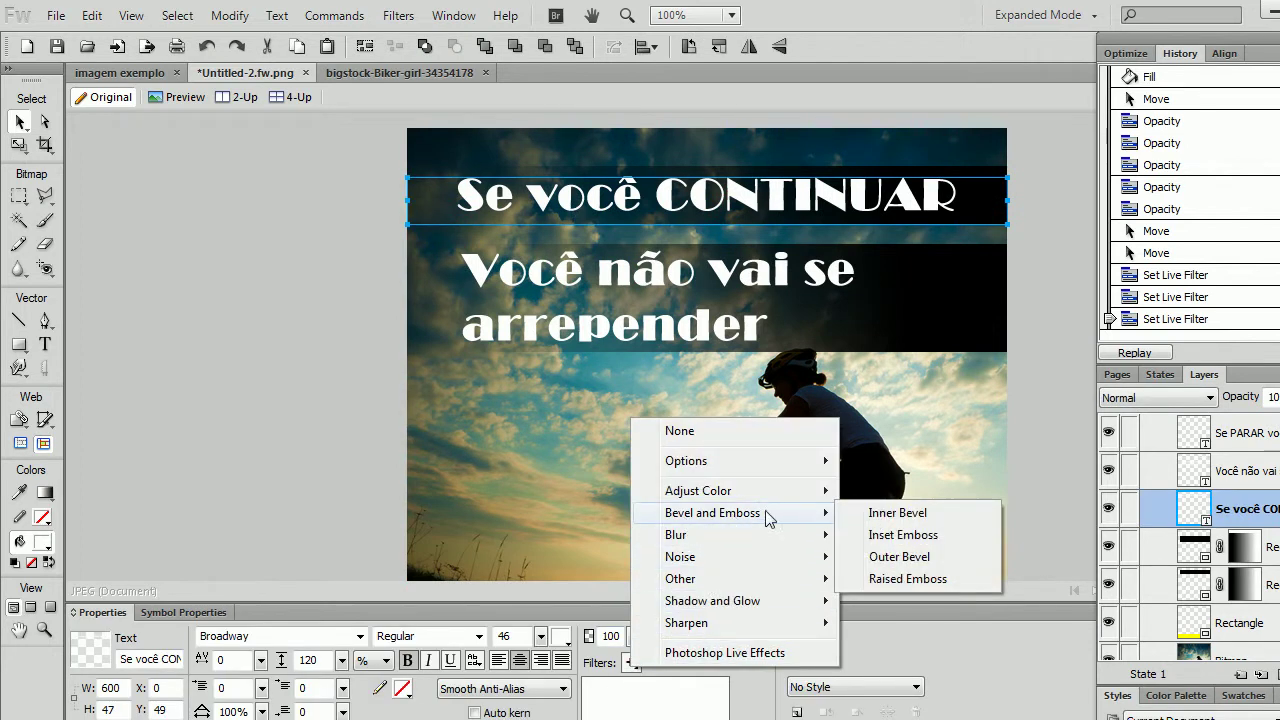
click(920, 515)
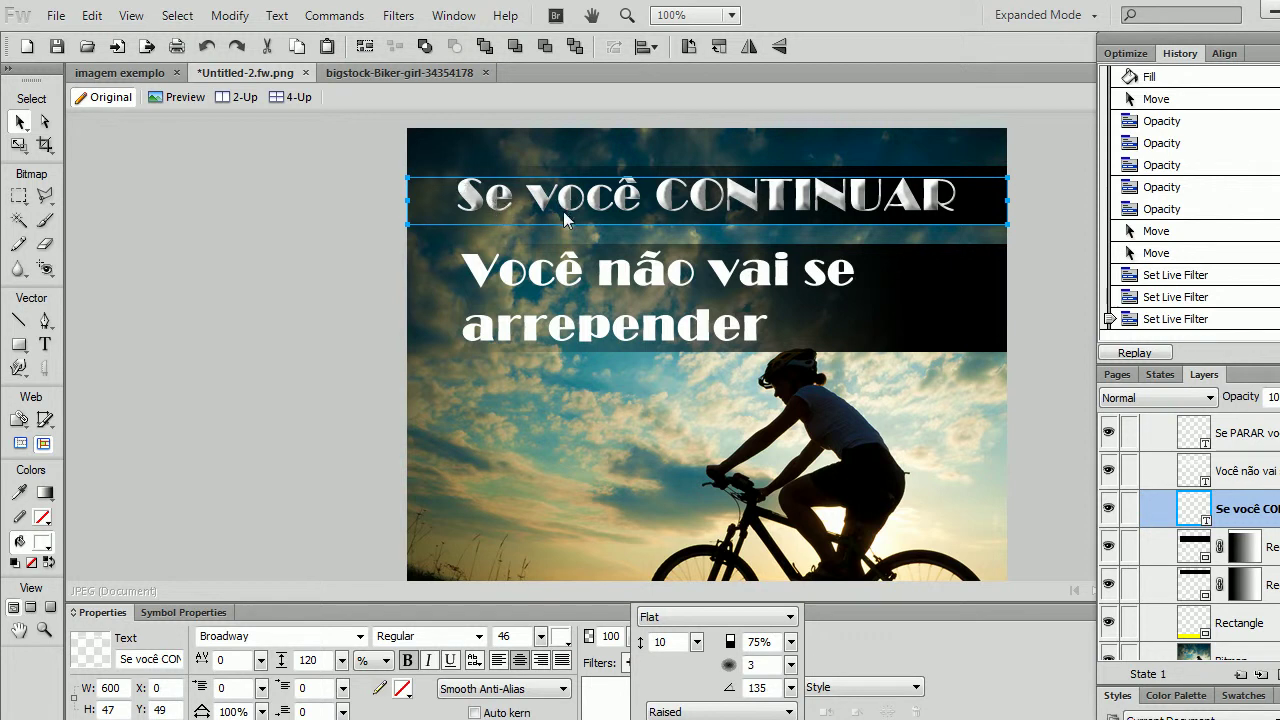
click(362, 220)
click(586, 284)
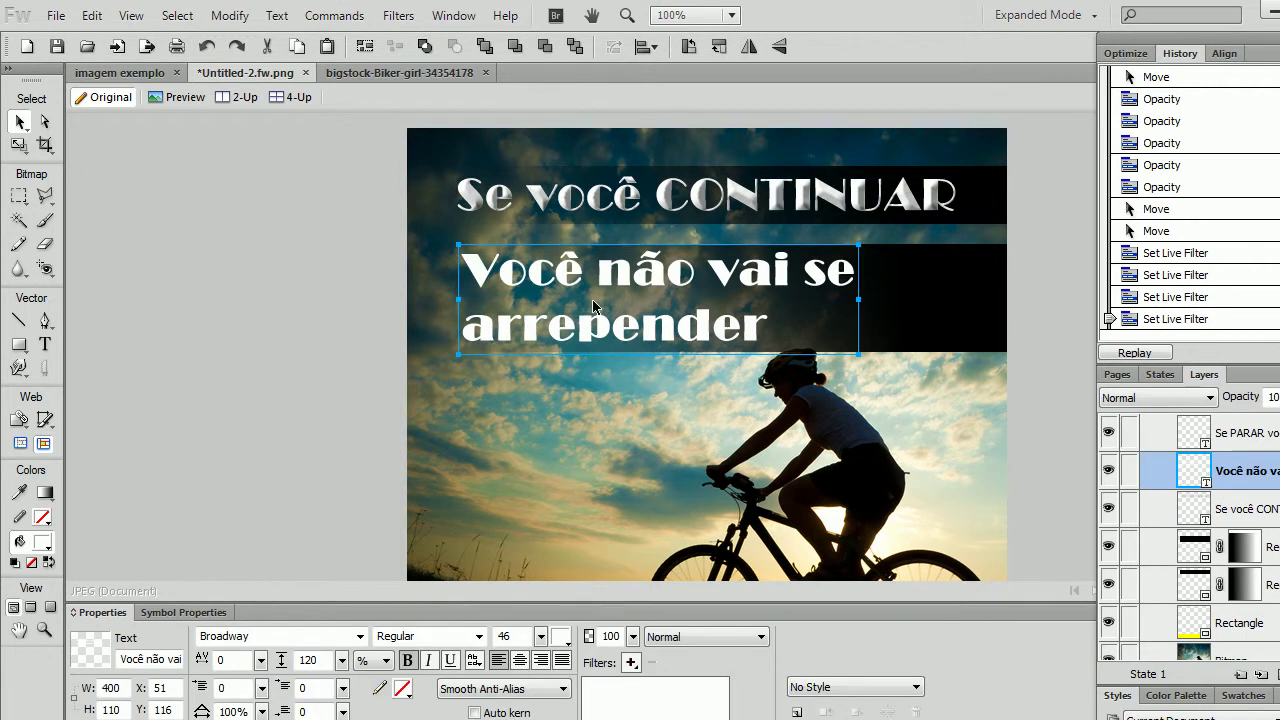
click(345, 283)
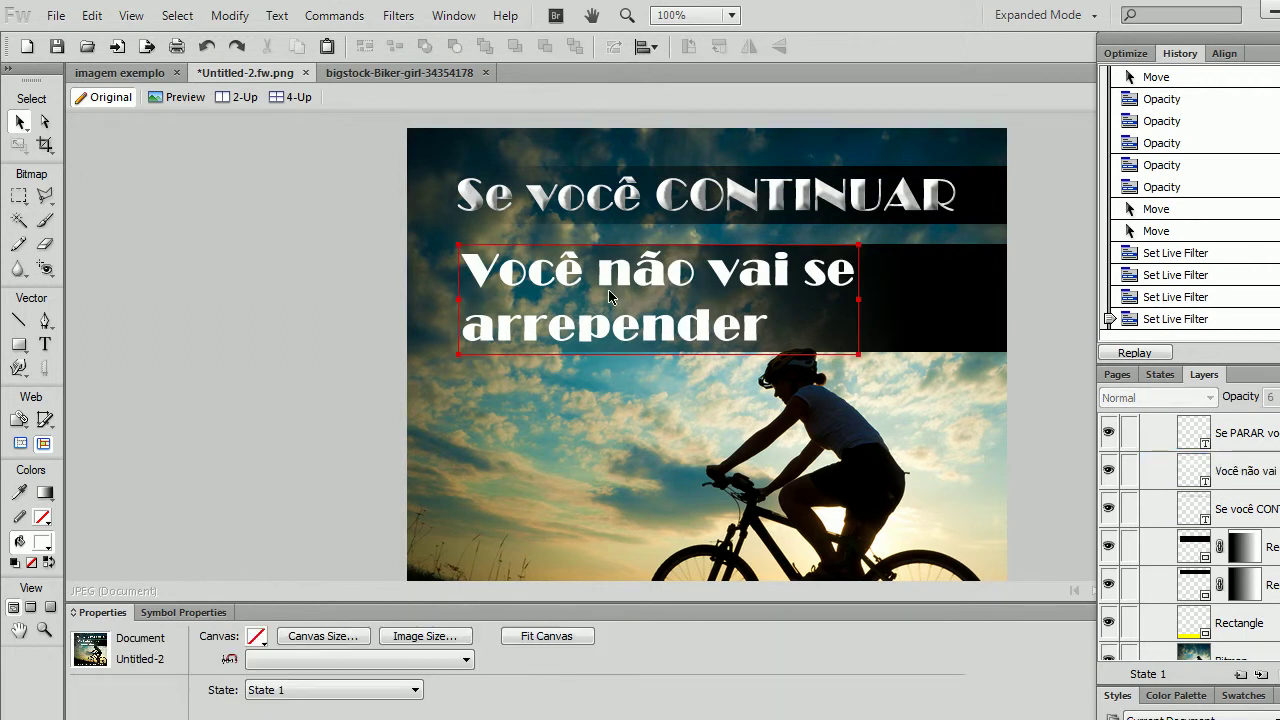
Adjust the Inner Bevel on "Se você CONTINUAR" to width 6, contrast 80% and softness 4
click(609, 211)
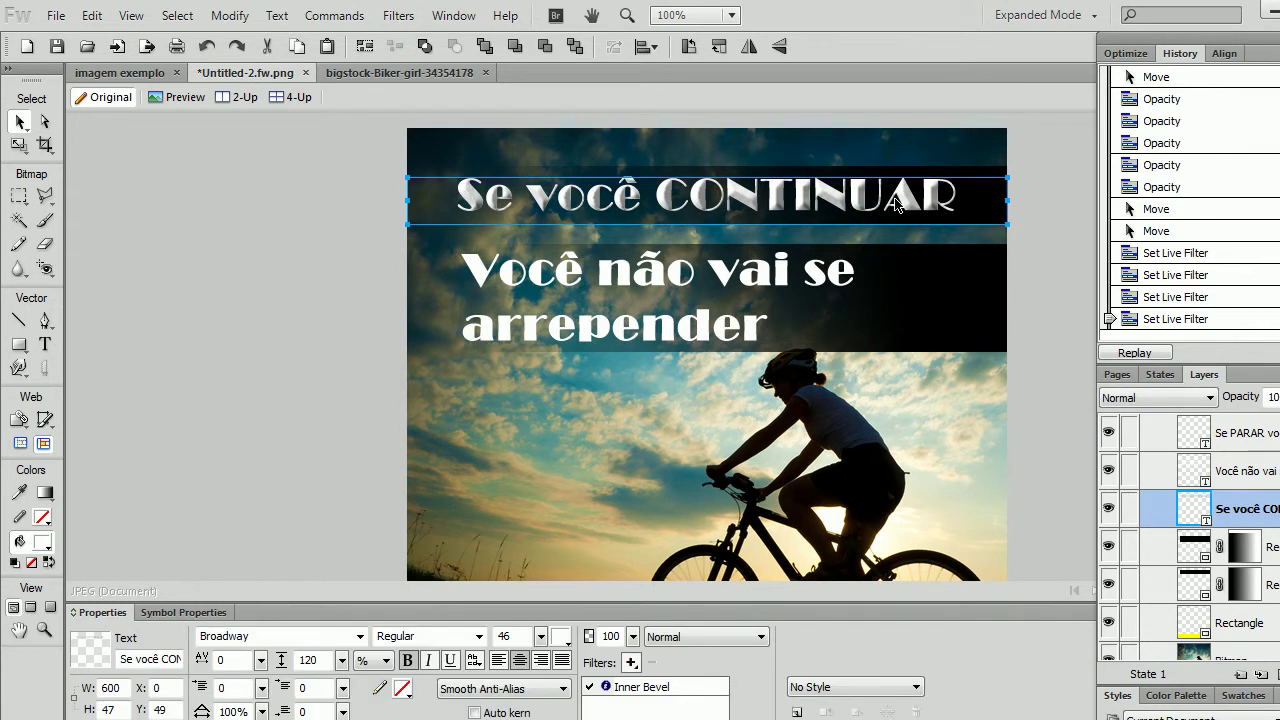
double_click(634, 690)
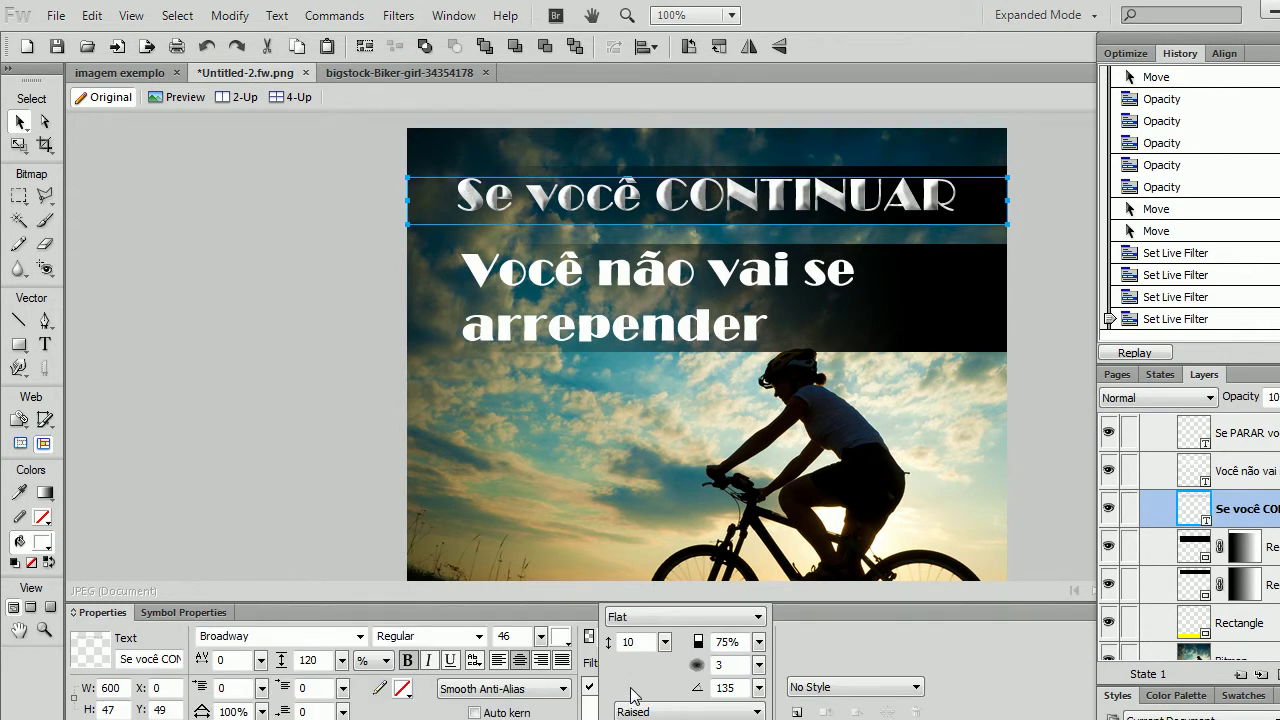
drag(664, 641, 670, 662)
drag(761, 643, 760, 612)
drag(759, 665, 763, 676)
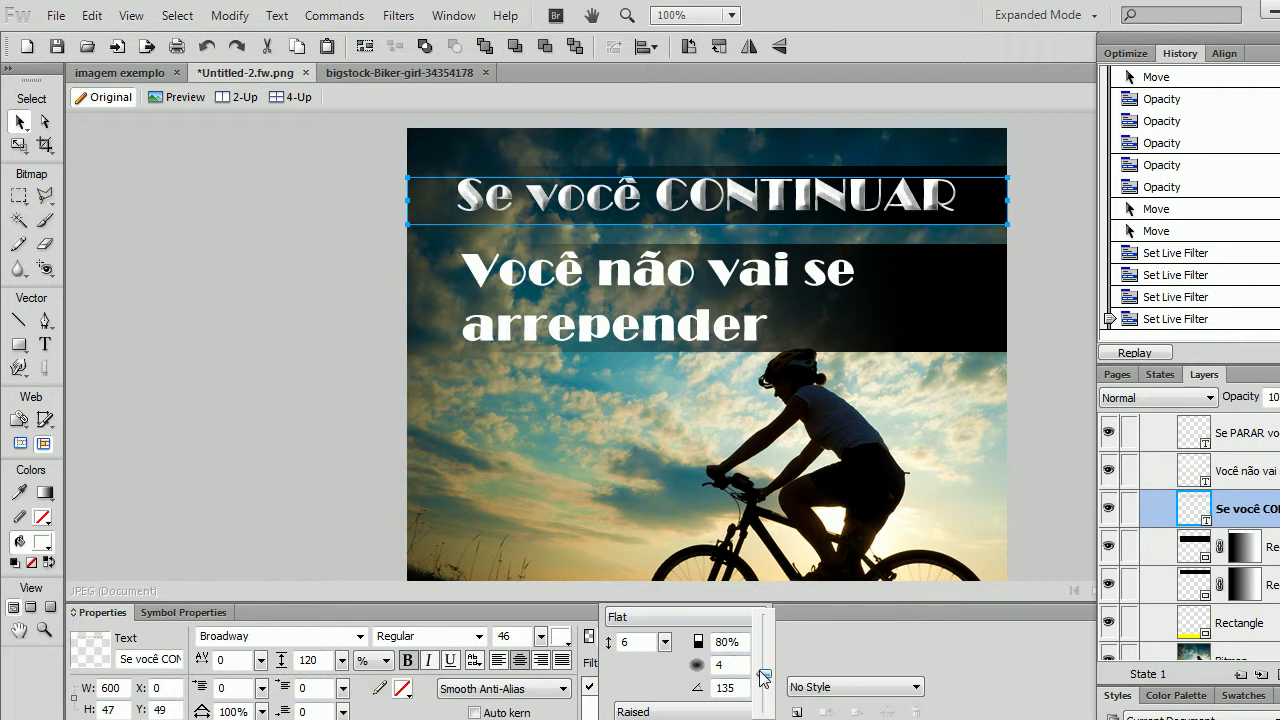
click(295, 244)
Look through the Shadow and Glow, Bevel and Emboss, and Adjust Color filters available for "Você não vai se arrepender"
click(605, 314)
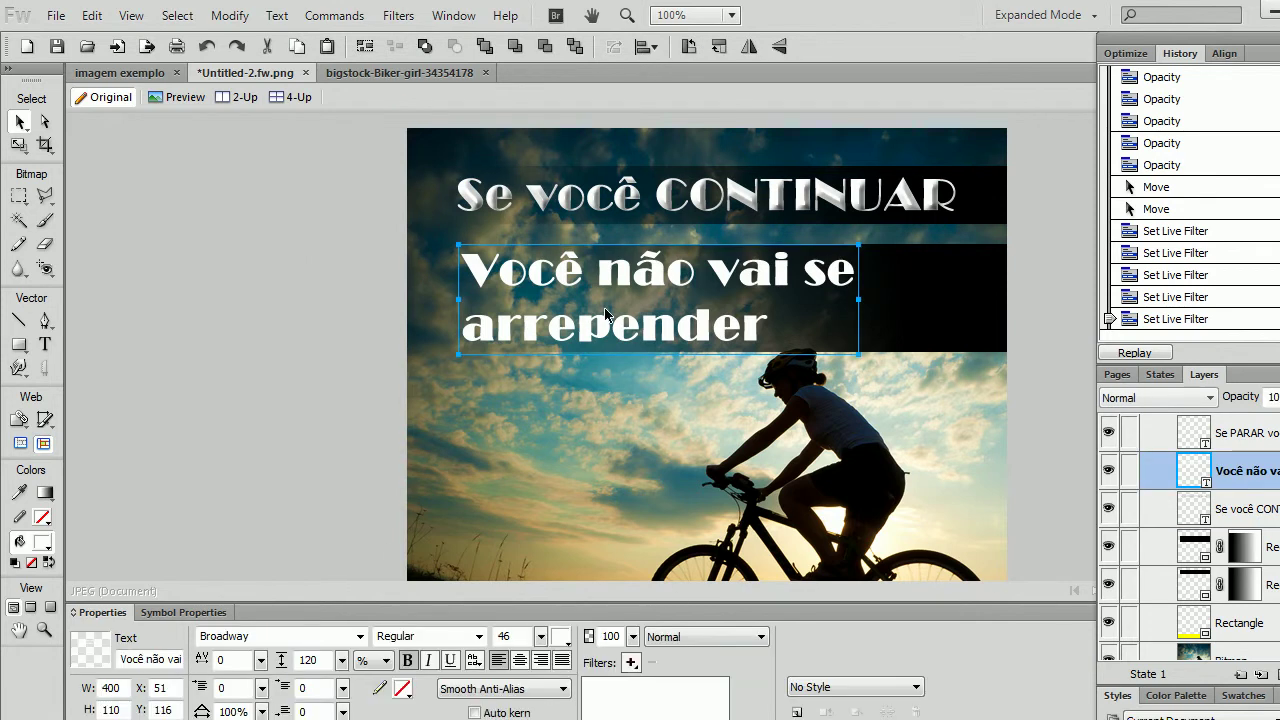
click(631, 662)
mouse_move(745, 607)
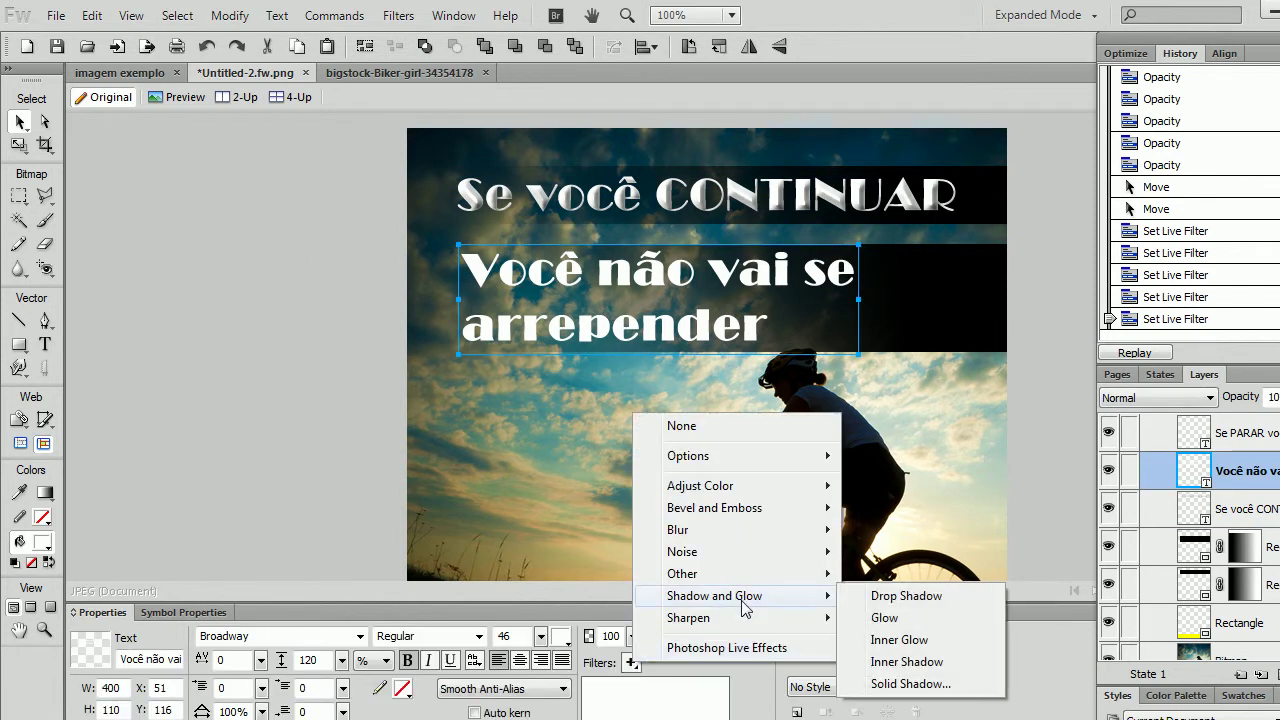
mouse_move(742, 522)
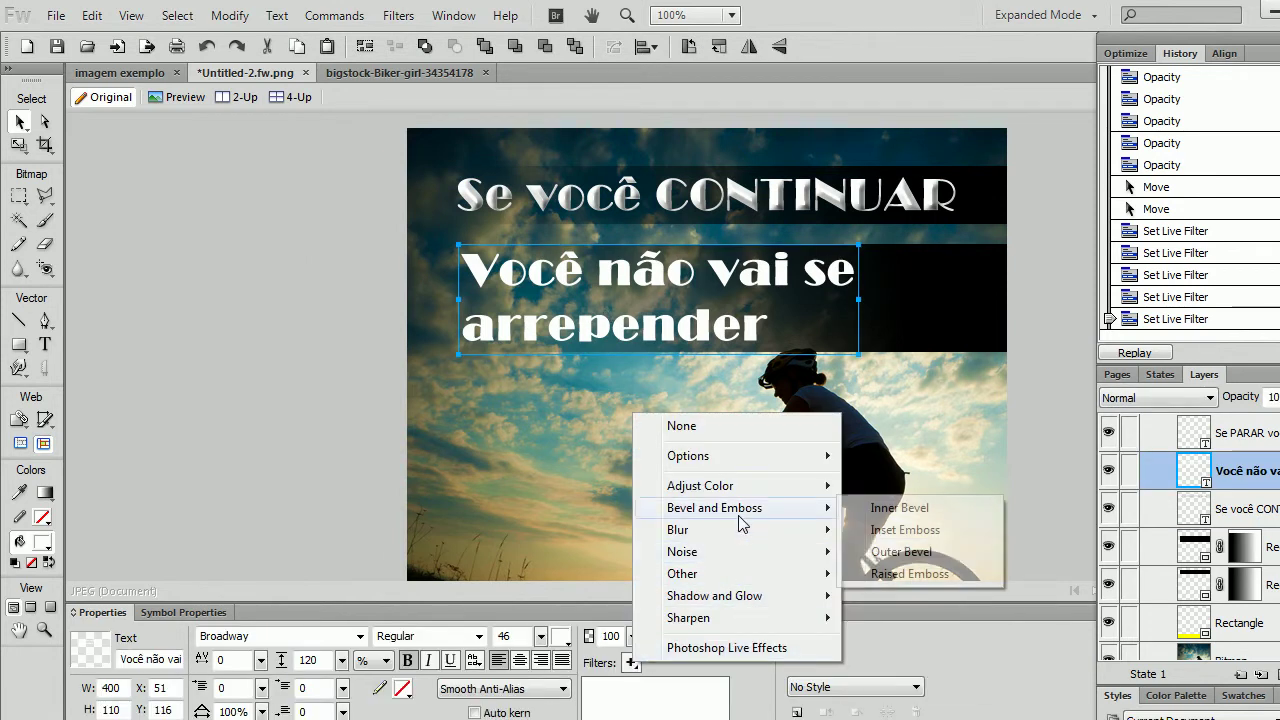
mouse_move(751, 484)
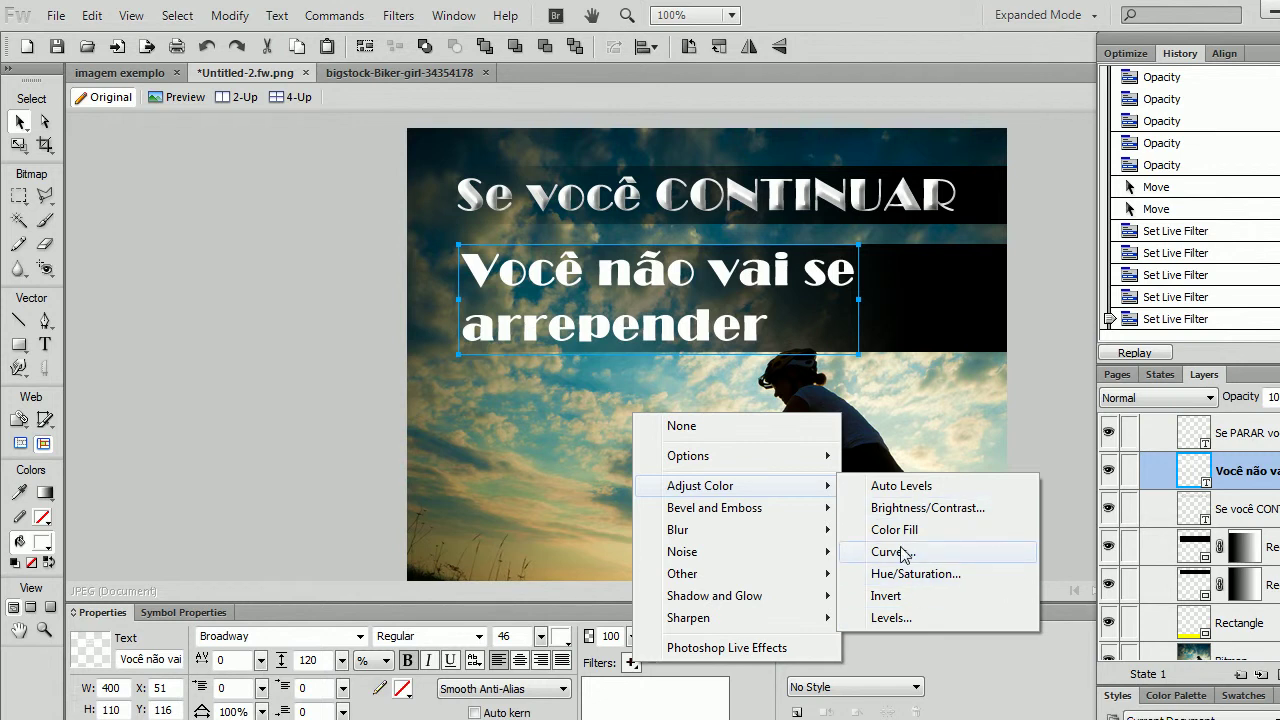
mouse_move(815, 515)
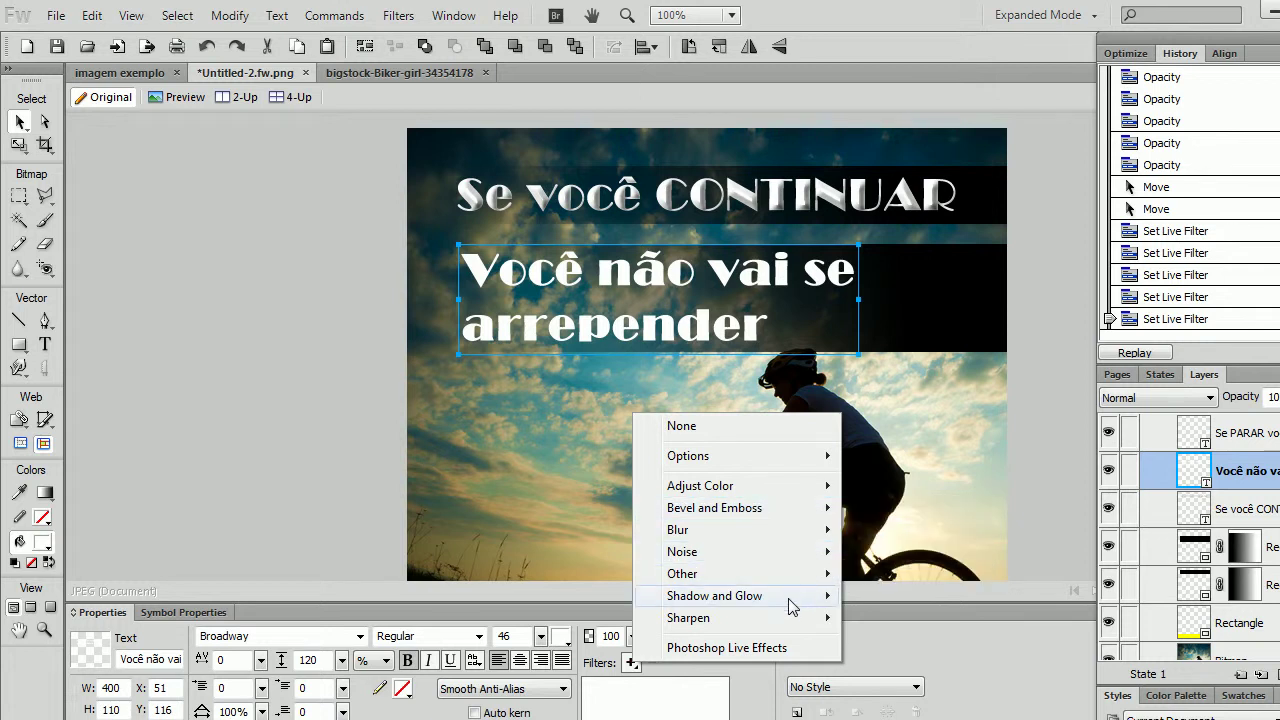
mouse_move(784, 599)
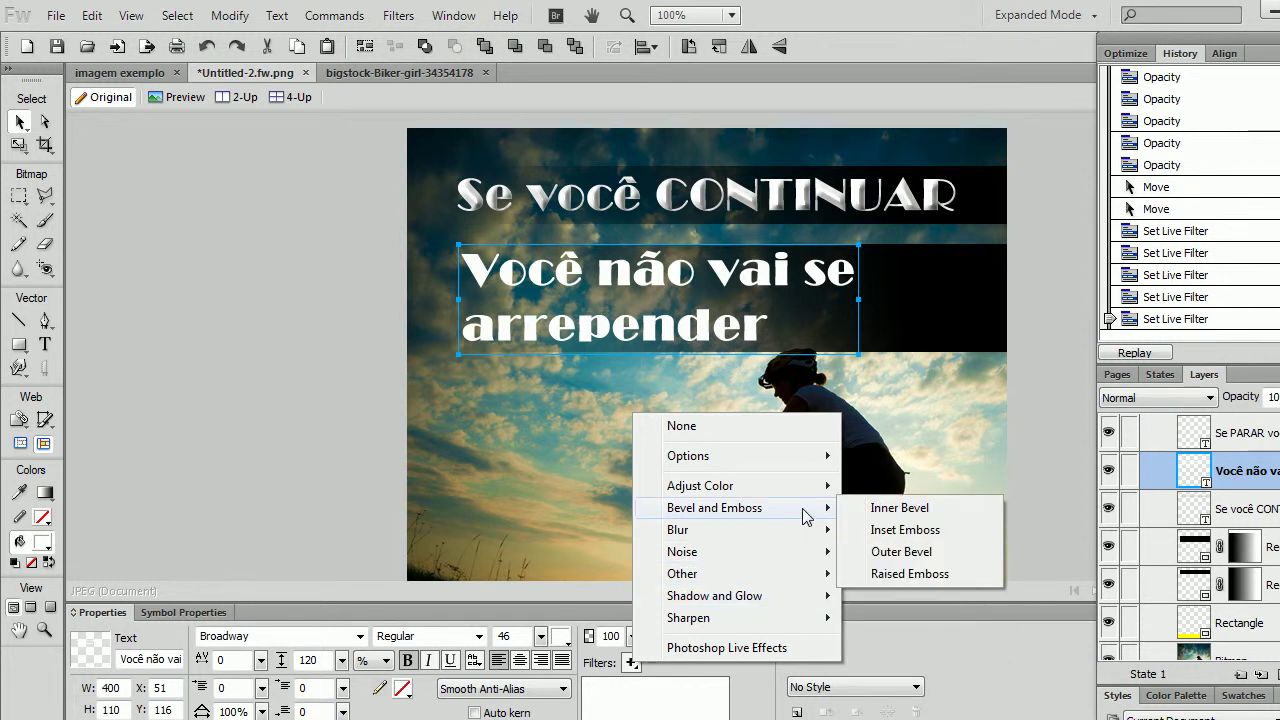
click(720, 276)
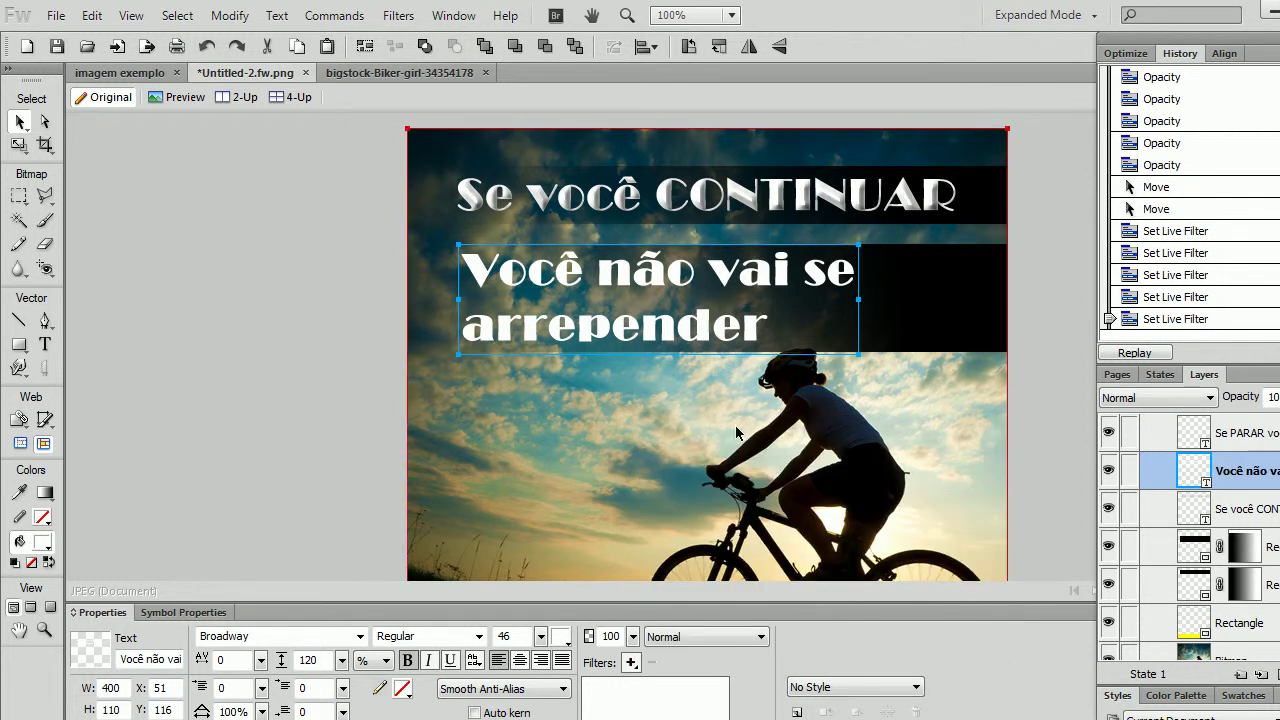
click(631, 662)
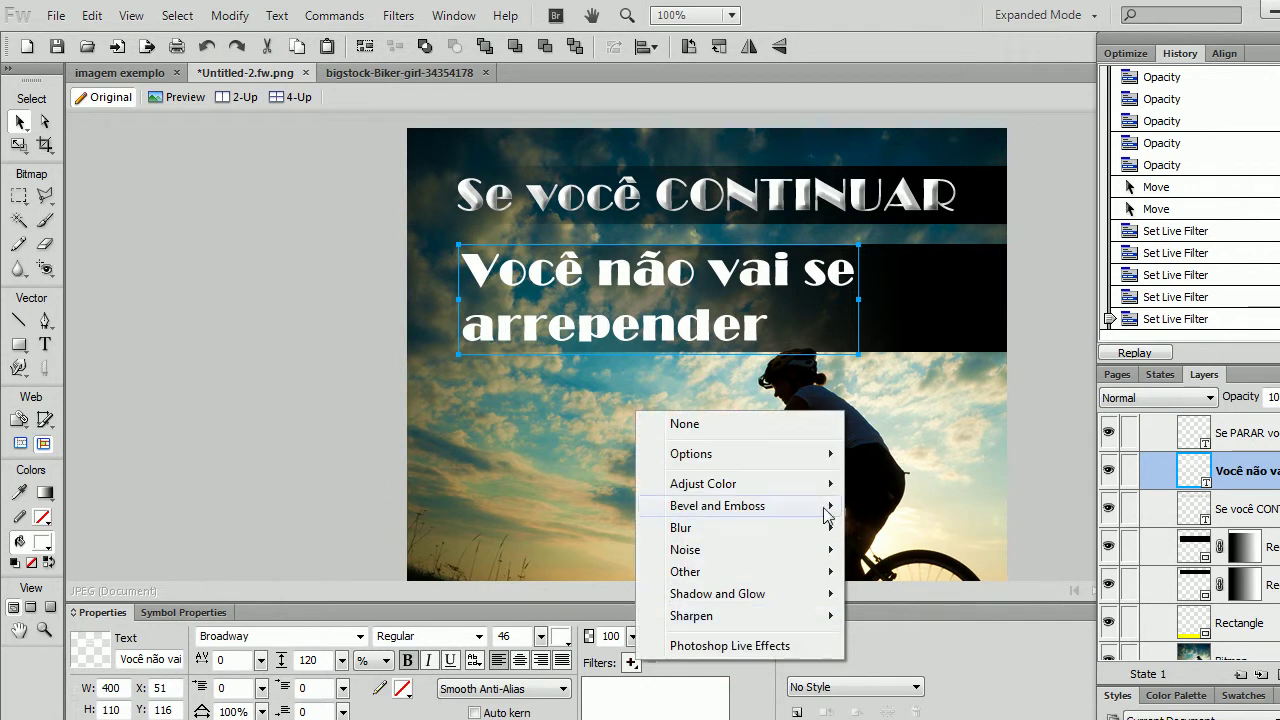
click(350, 363)
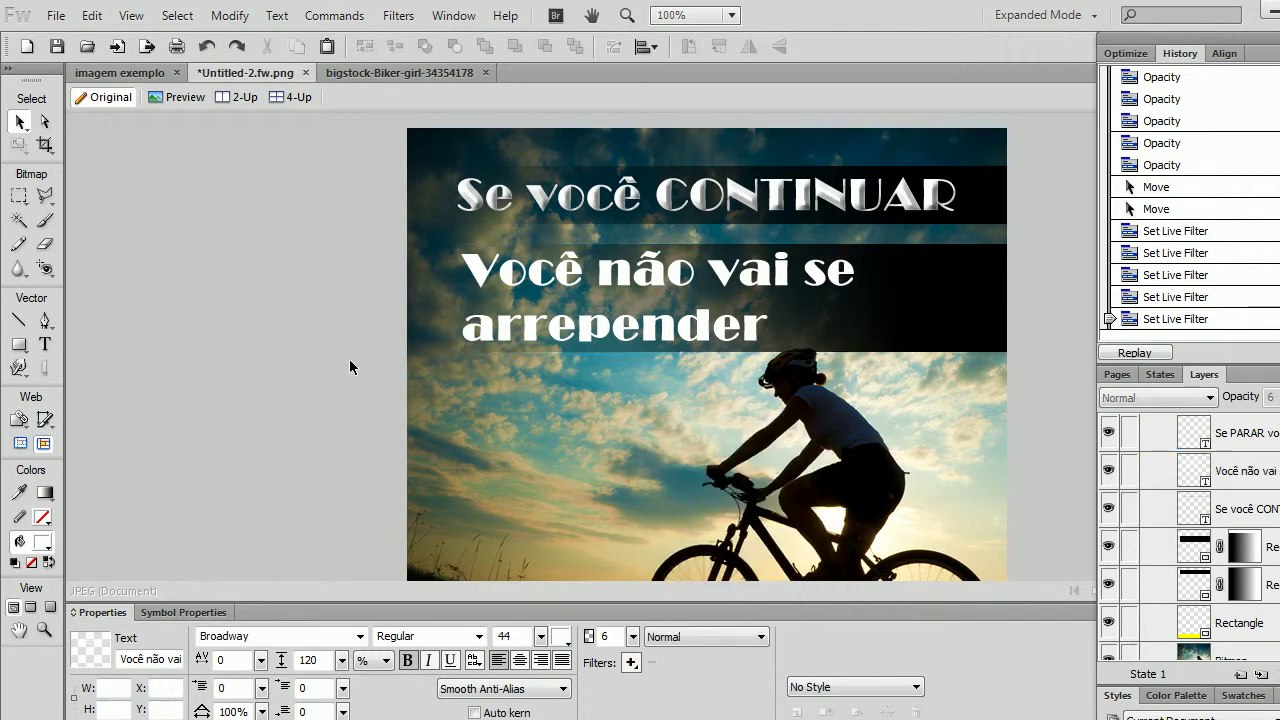
Remove the Inner Bevel filter from the "Se você CONTINUAR" text
scroll(357, 364, down, 3)
scroll(357, 364, up, 3)
click(669, 191)
click(652, 686)
click(654, 664)
click(370, 334)
Try a Blur filter on the cyclist background bitmap and remove it again
scroll(370, 334, down, 4)
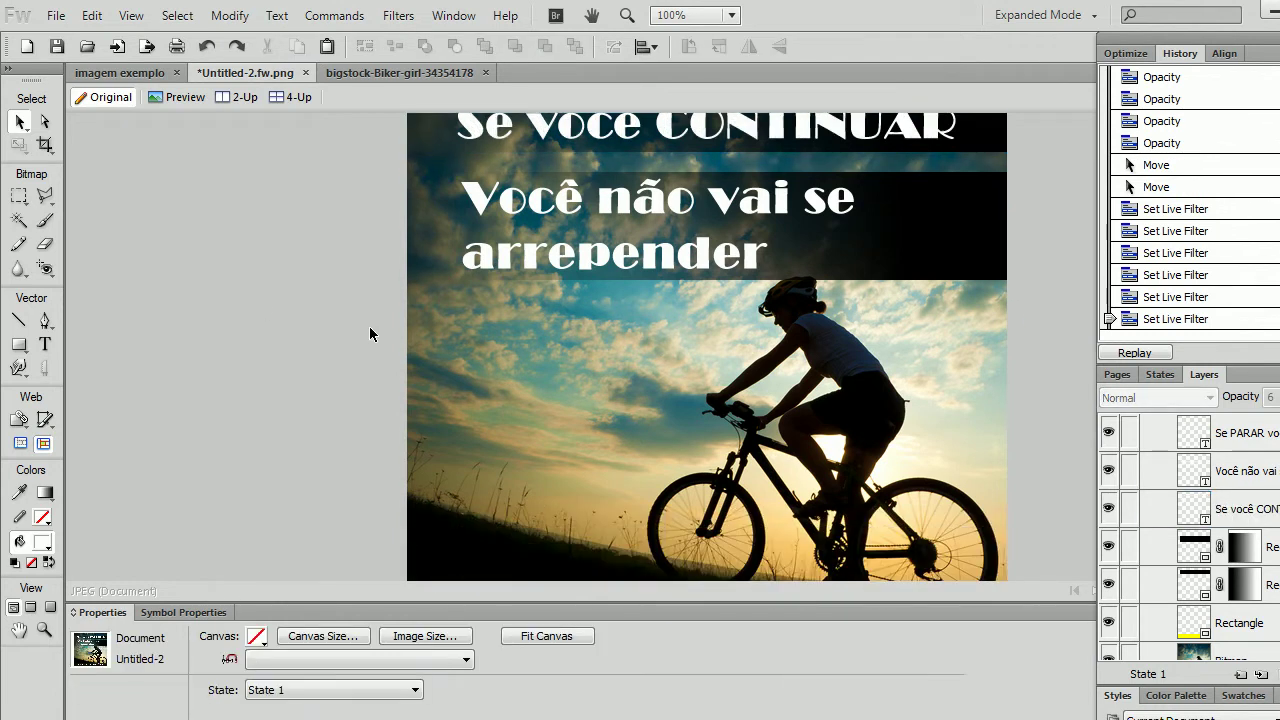
scroll(685, 364, up, 3)
click(685, 364)
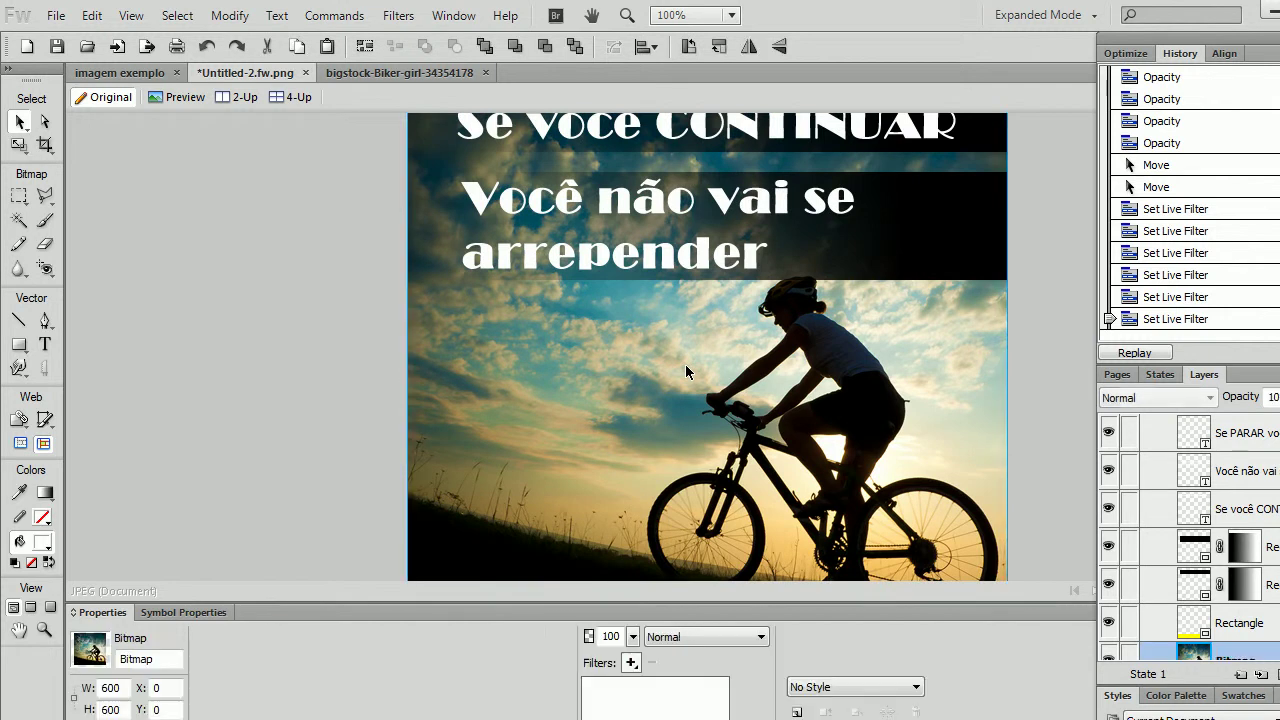
click(631, 662)
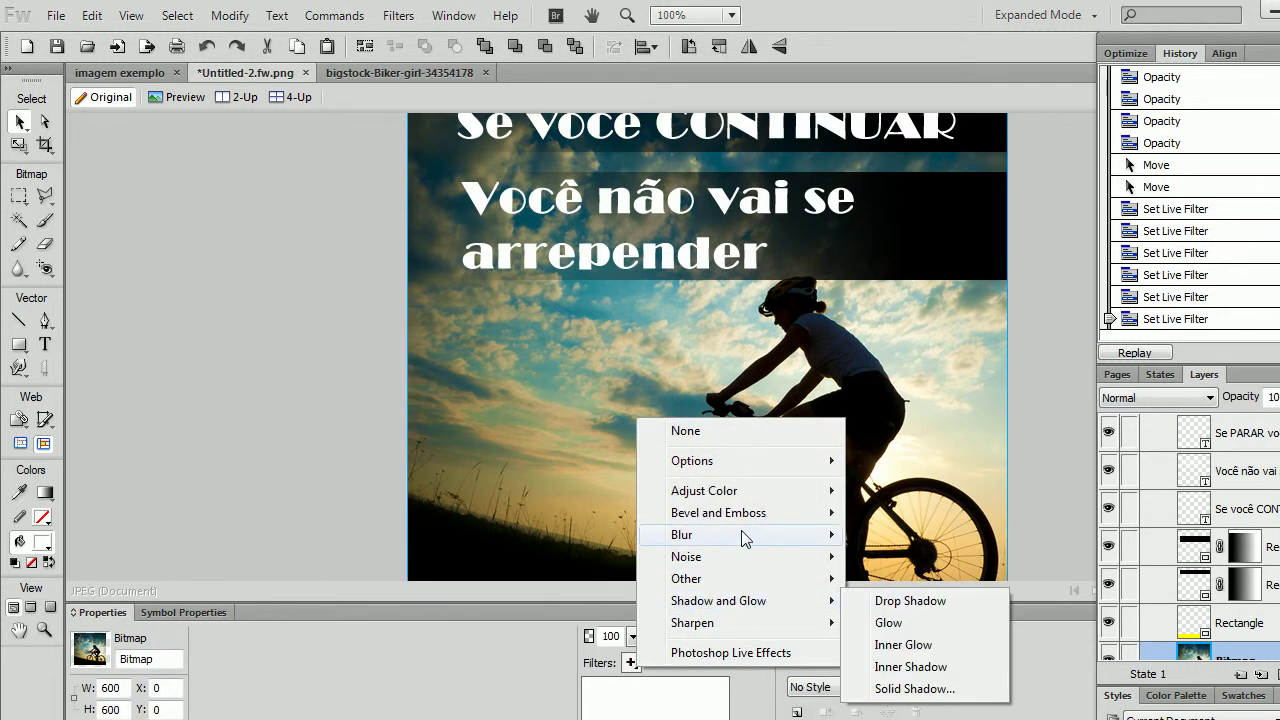
mouse_move(748, 538)
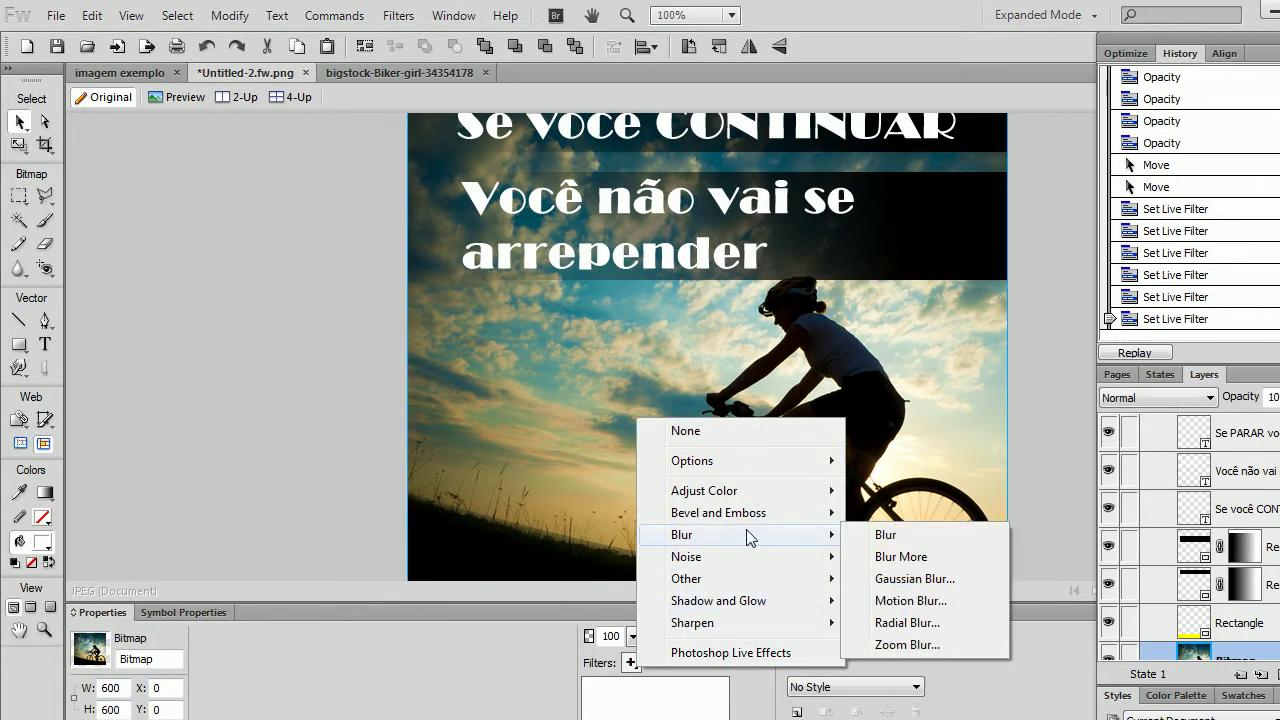
click(884, 537)
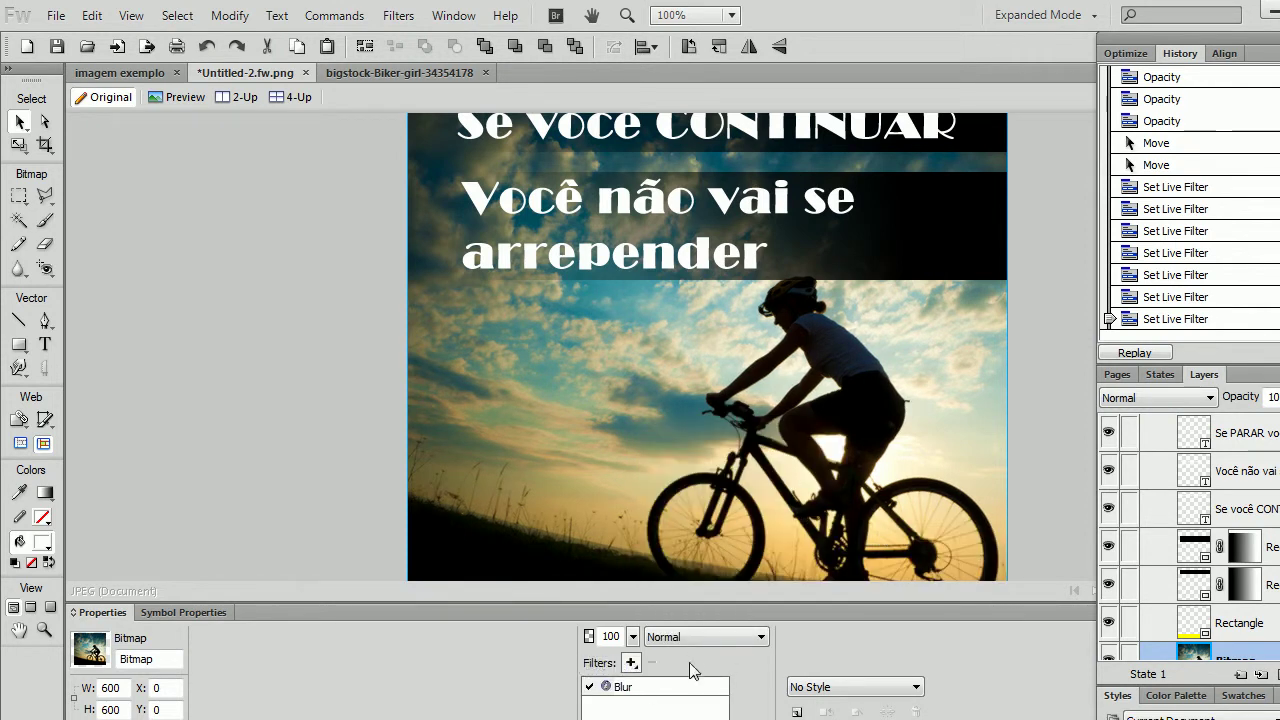
click(666, 687)
click(654, 664)
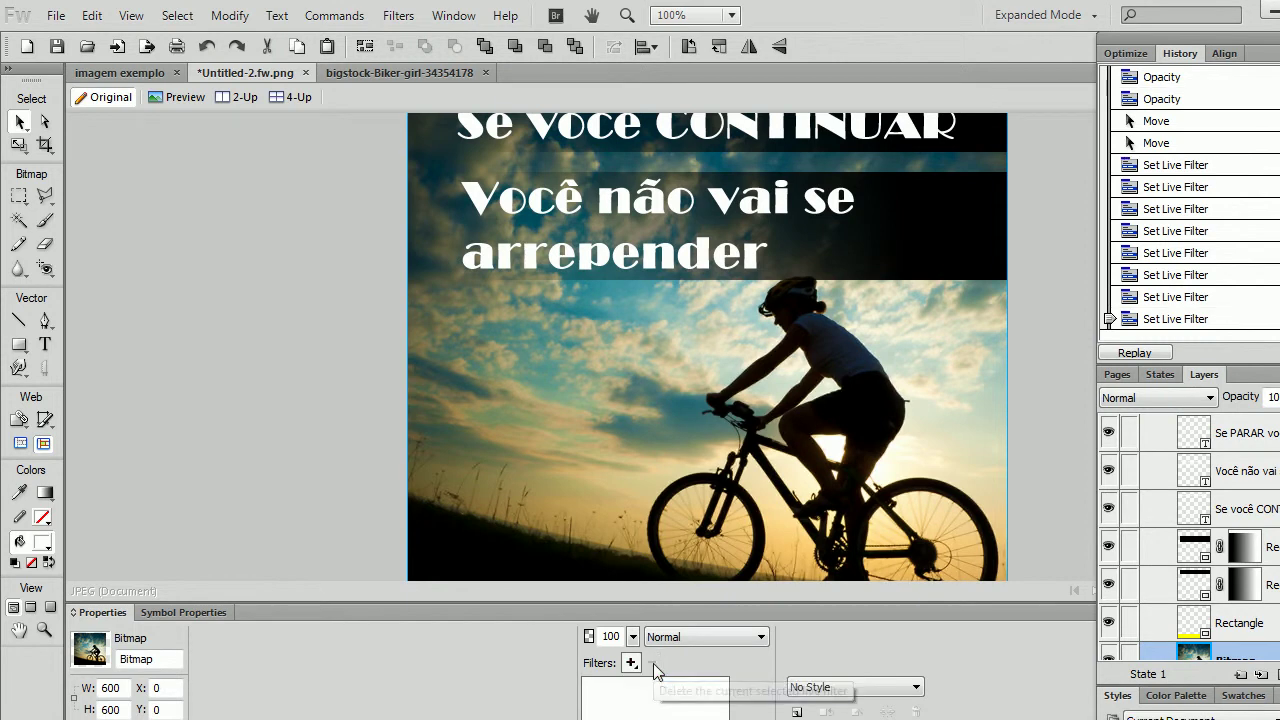
Add a Blur More filter to the cyclist background bitmap
click(631, 663)
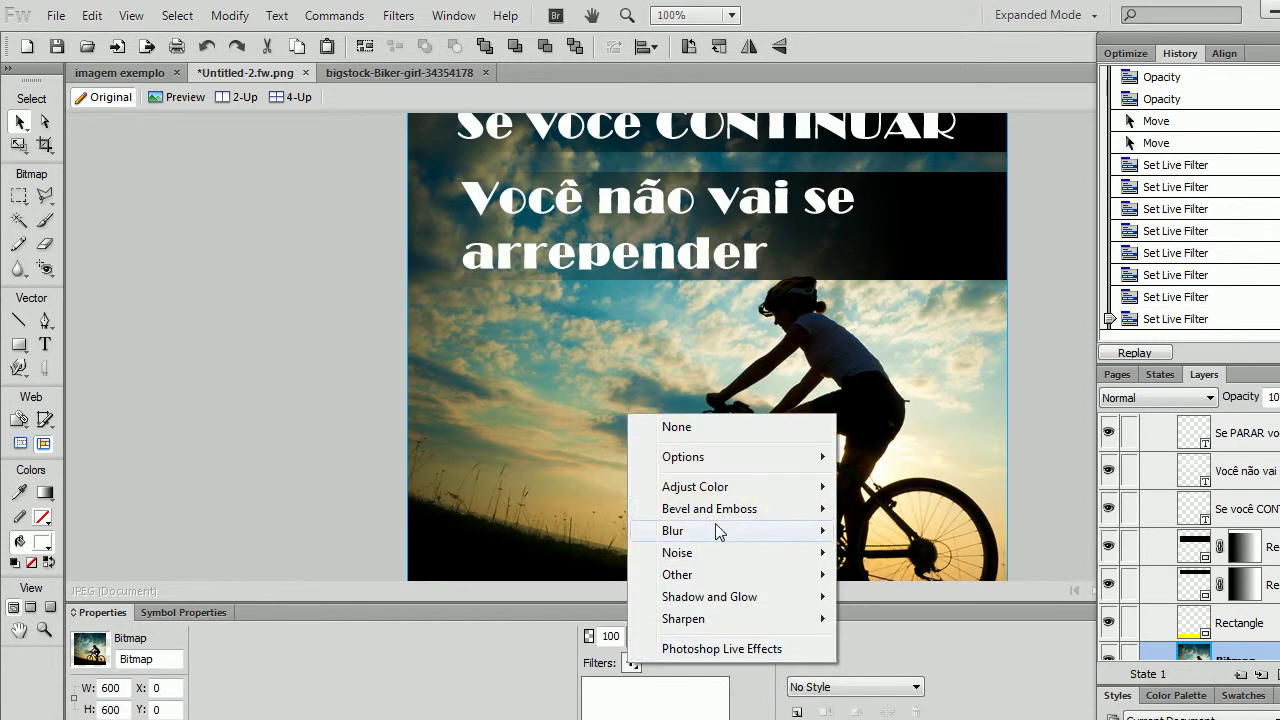
mouse_move(759, 529)
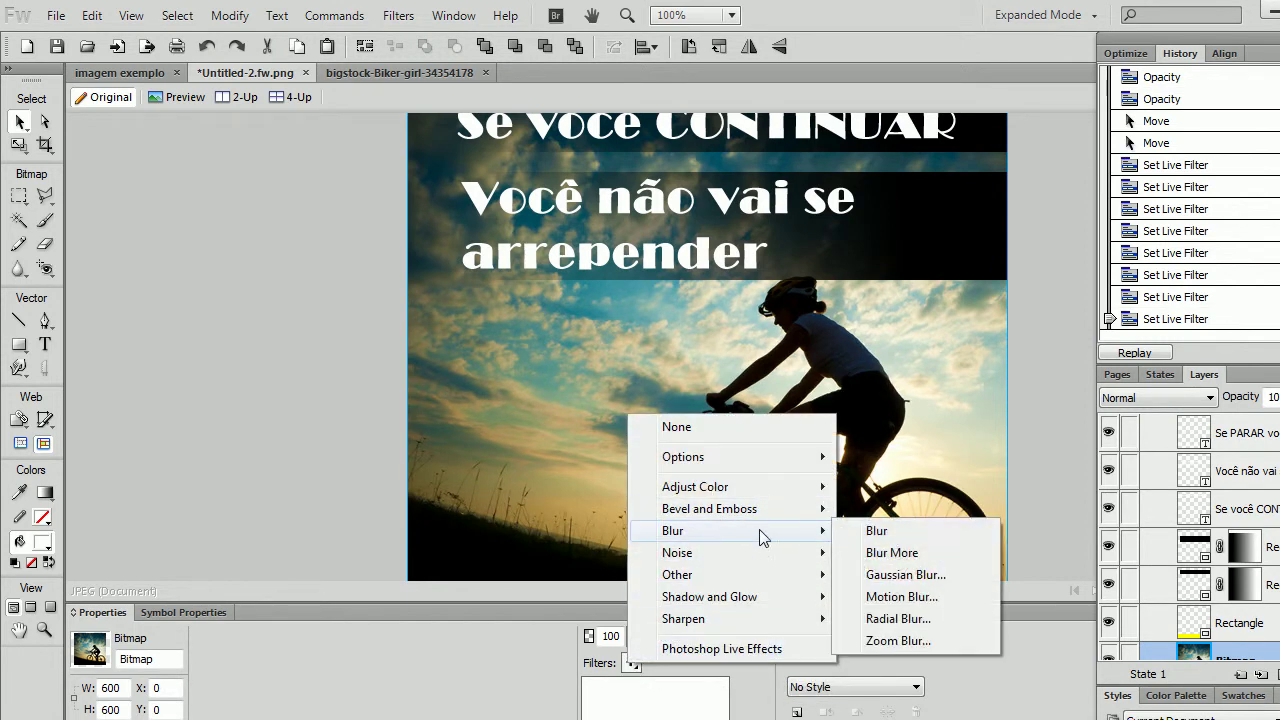
click(891, 553)
click(645, 688)
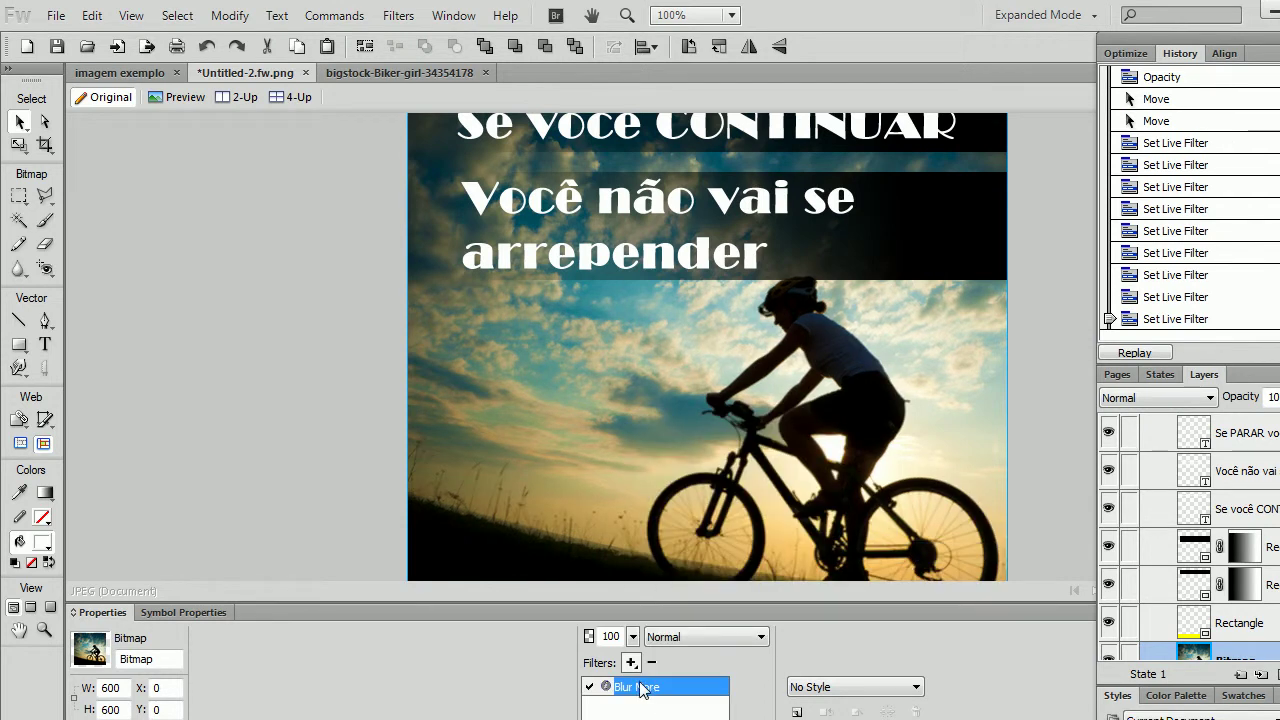
Add a Motion Blur filter to the background bitmap with angle 34 and distance 28
click(631, 663)
mouse_move(707, 520)
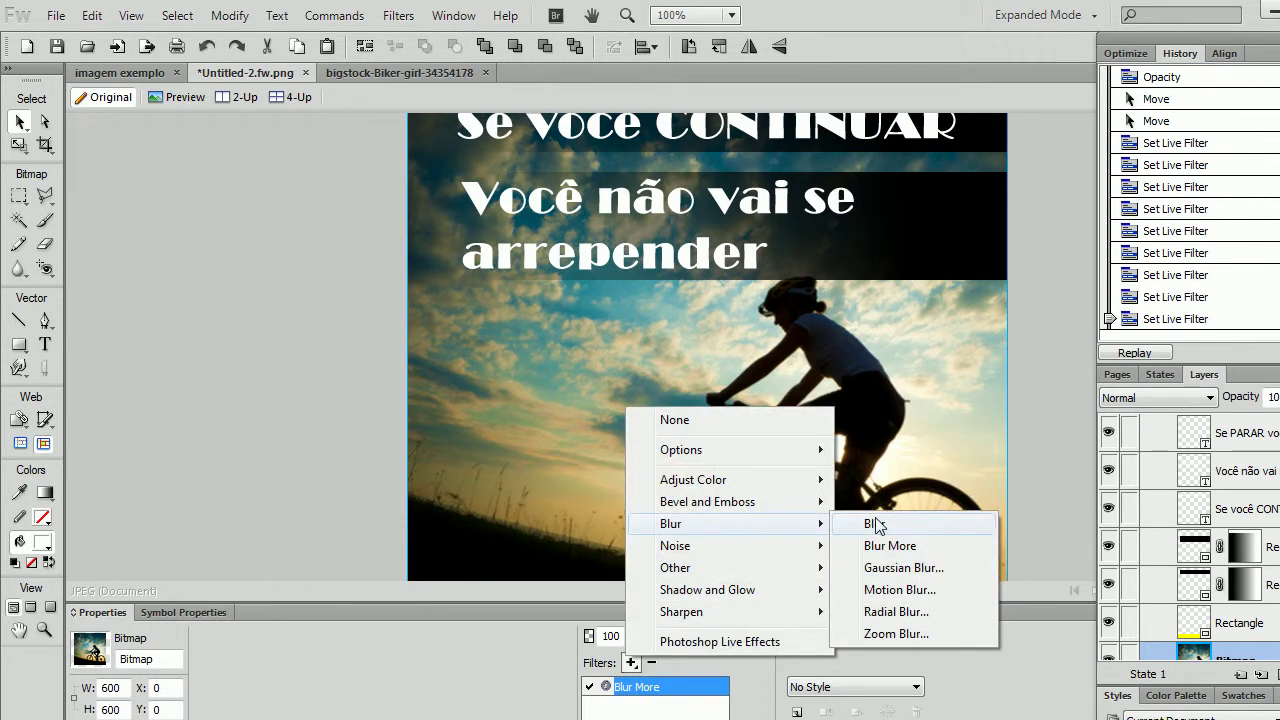
click(890, 589)
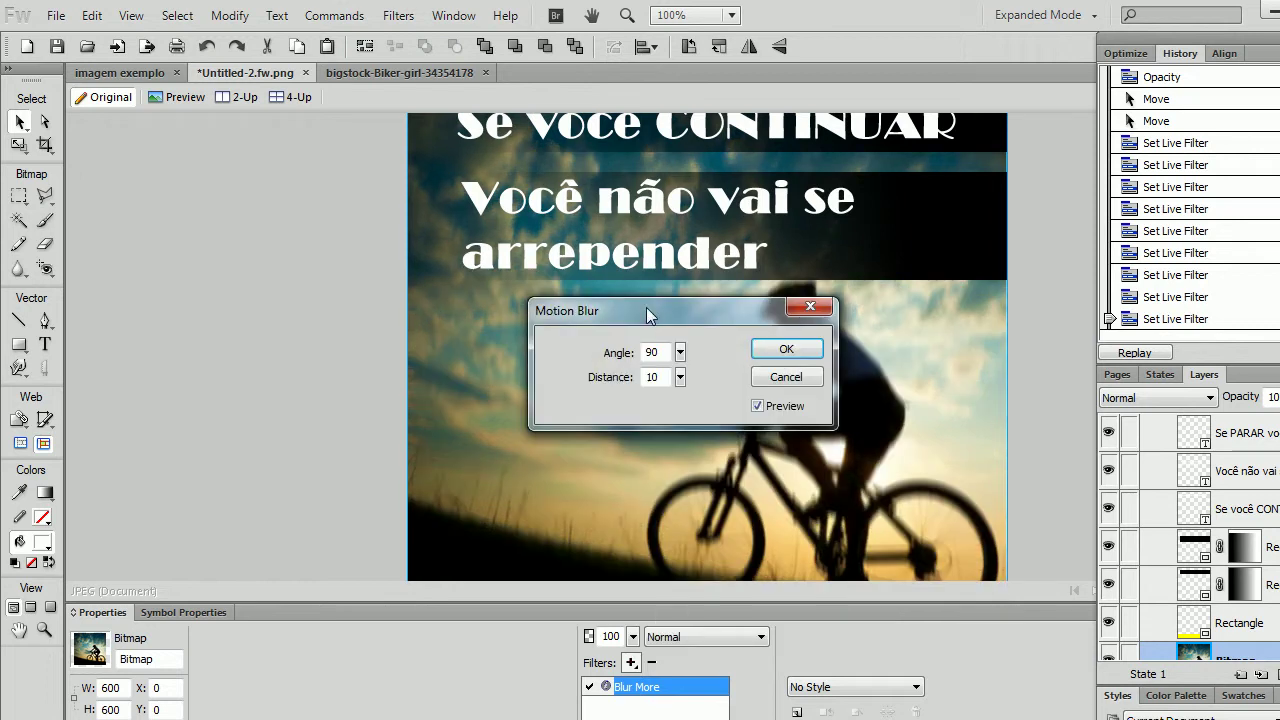
drag(667, 320, 1077, 393)
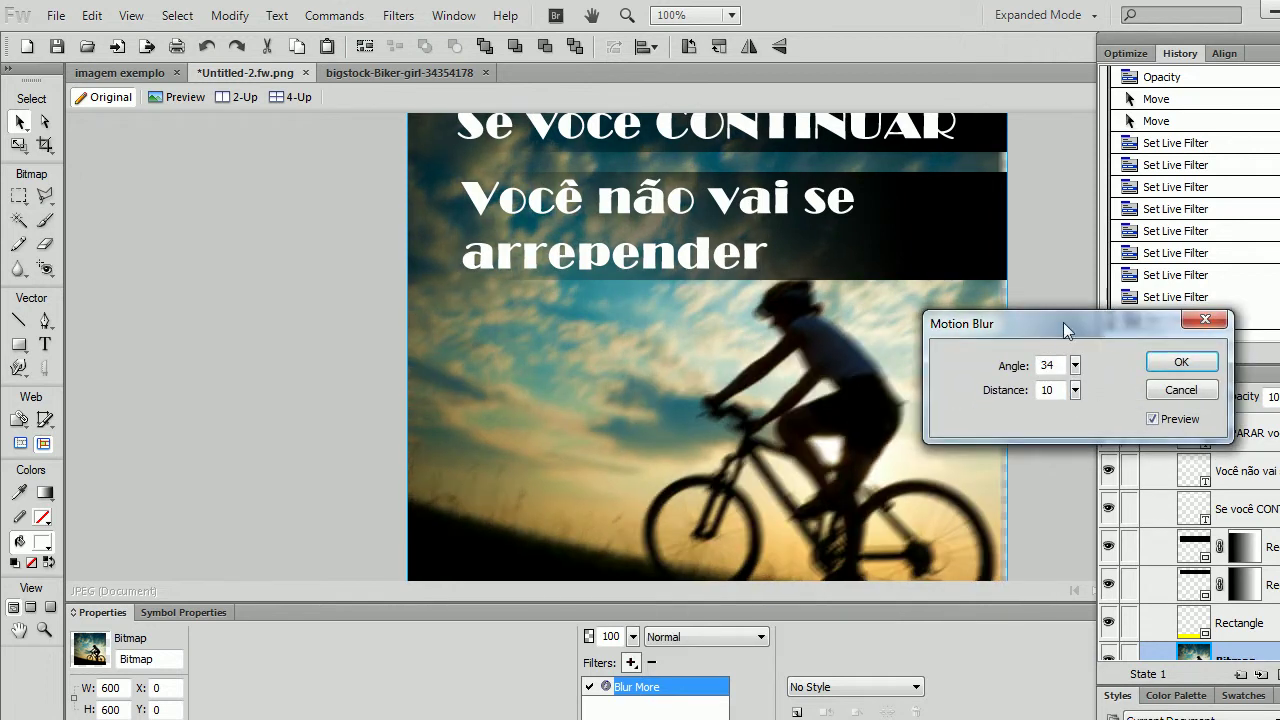
drag(1063, 330, 1107, 267)
mouse_move(1118, 329)
mouse_down()
mouse_move(1126, 342)
mouse_move(1125, 316)
mouse_up()
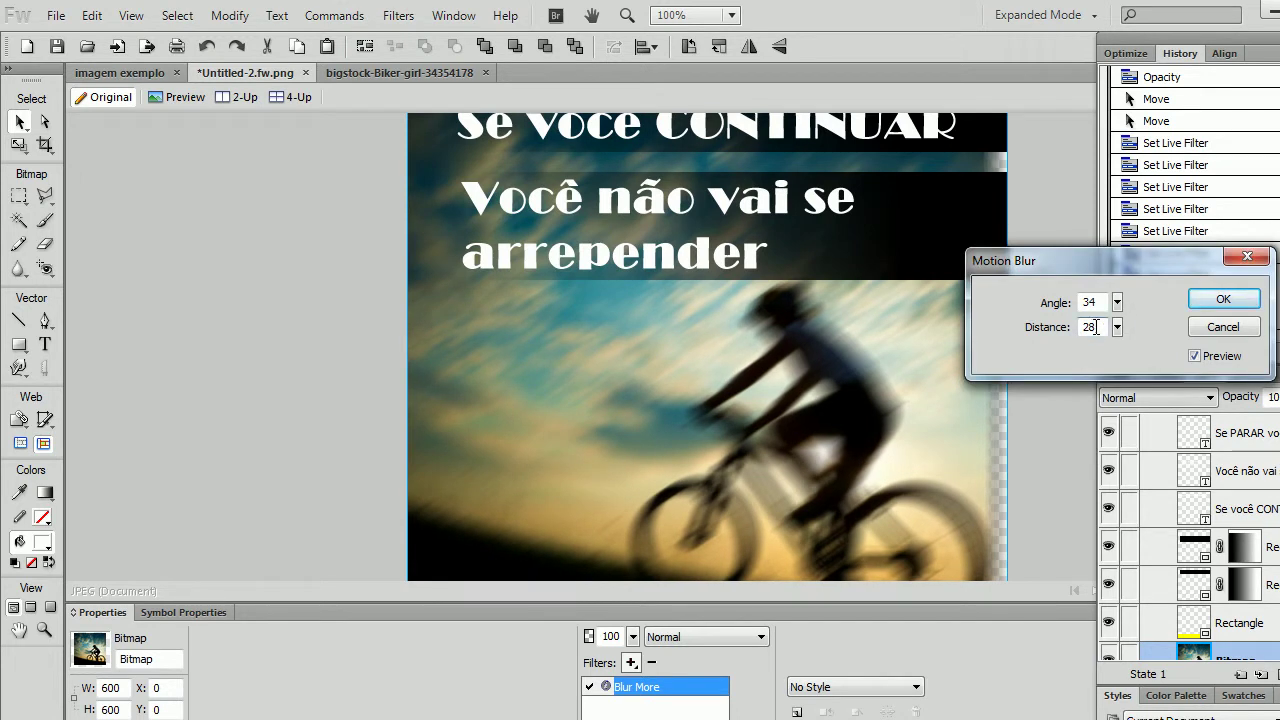
click(1223, 299)
click(1033, 297)
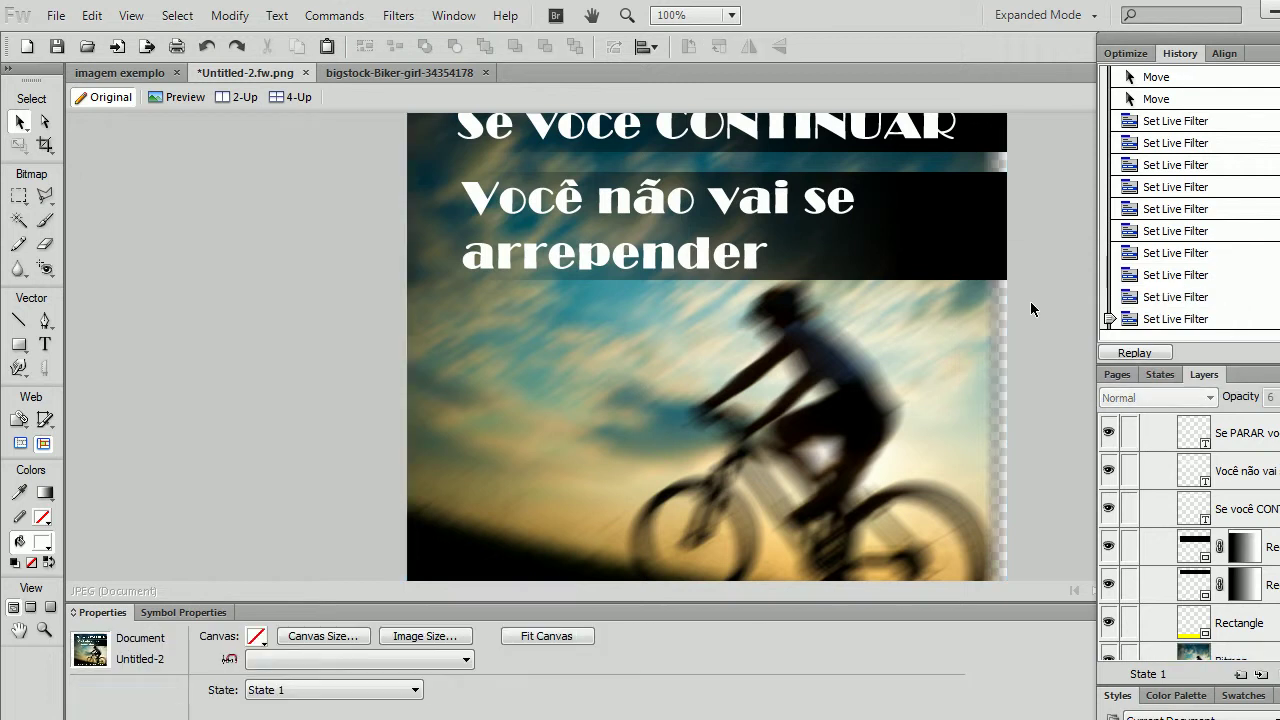
Examine the blurred background's outer edges and the text over the full height of the composition
scroll(1030, 305, down, 2)
scroll(1028, 308, up, 4)
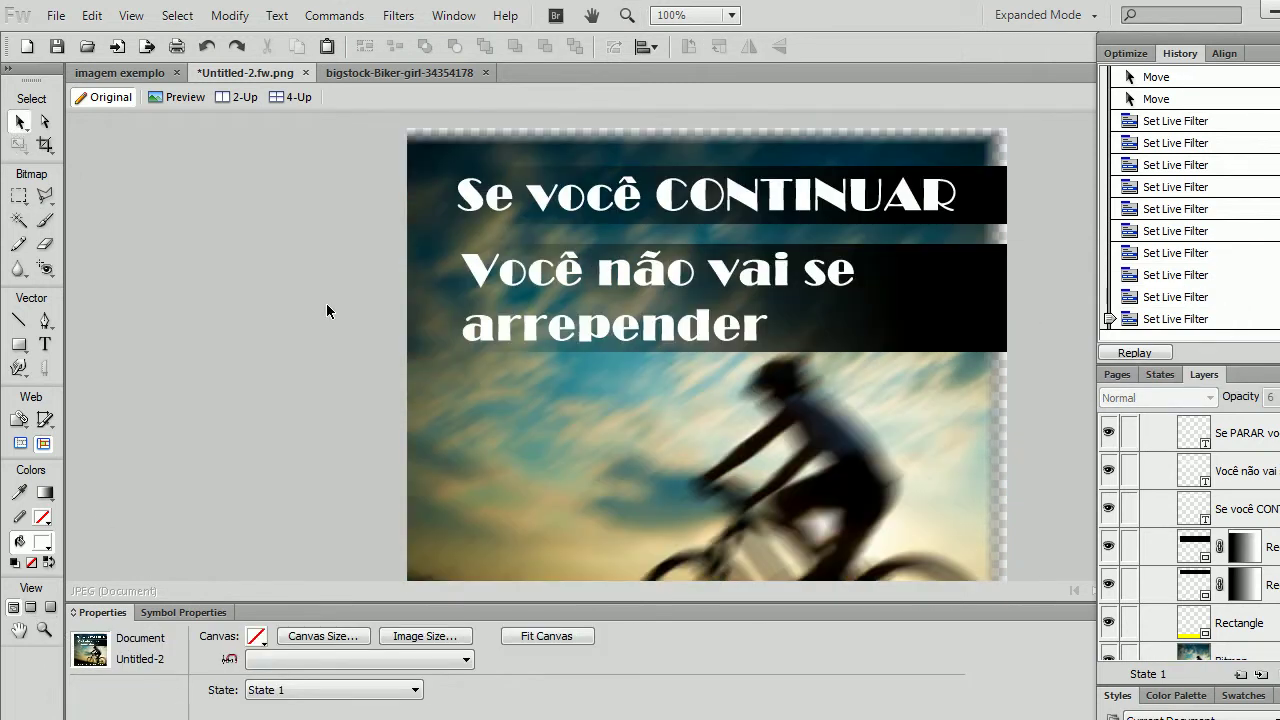
scroll(310, 340, down, 3)
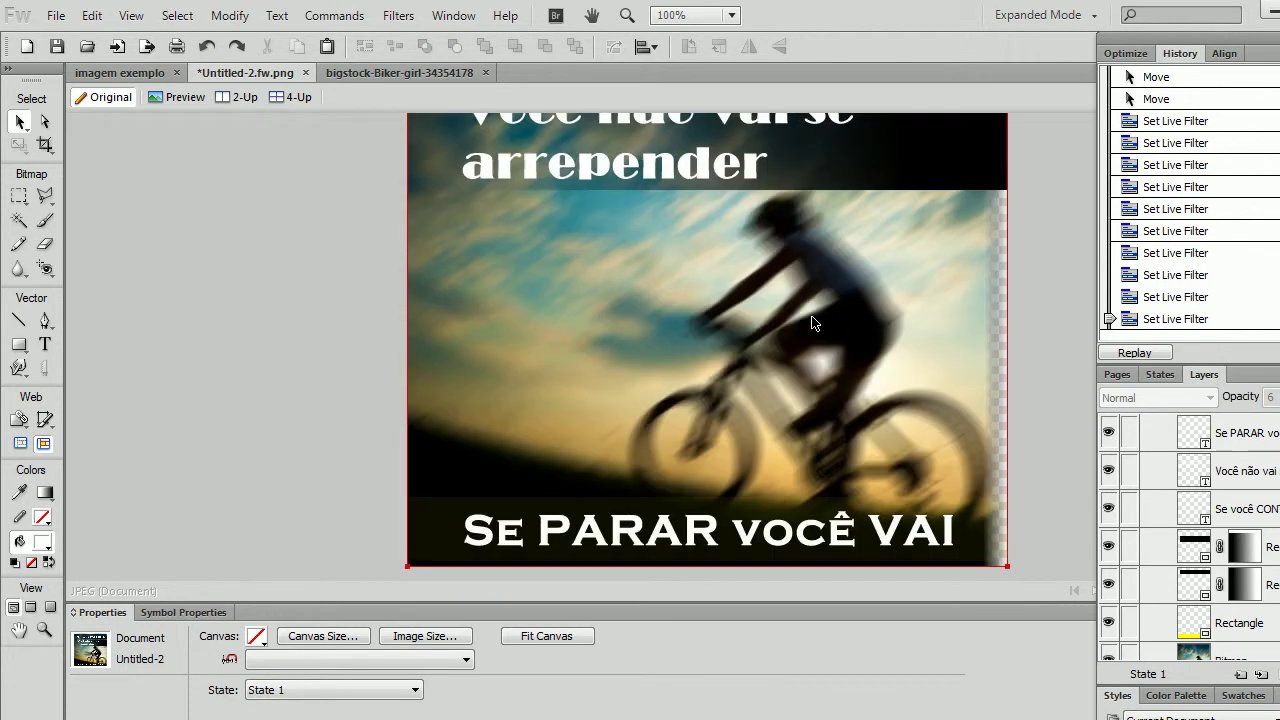
scroll(816, 370, up, 3)
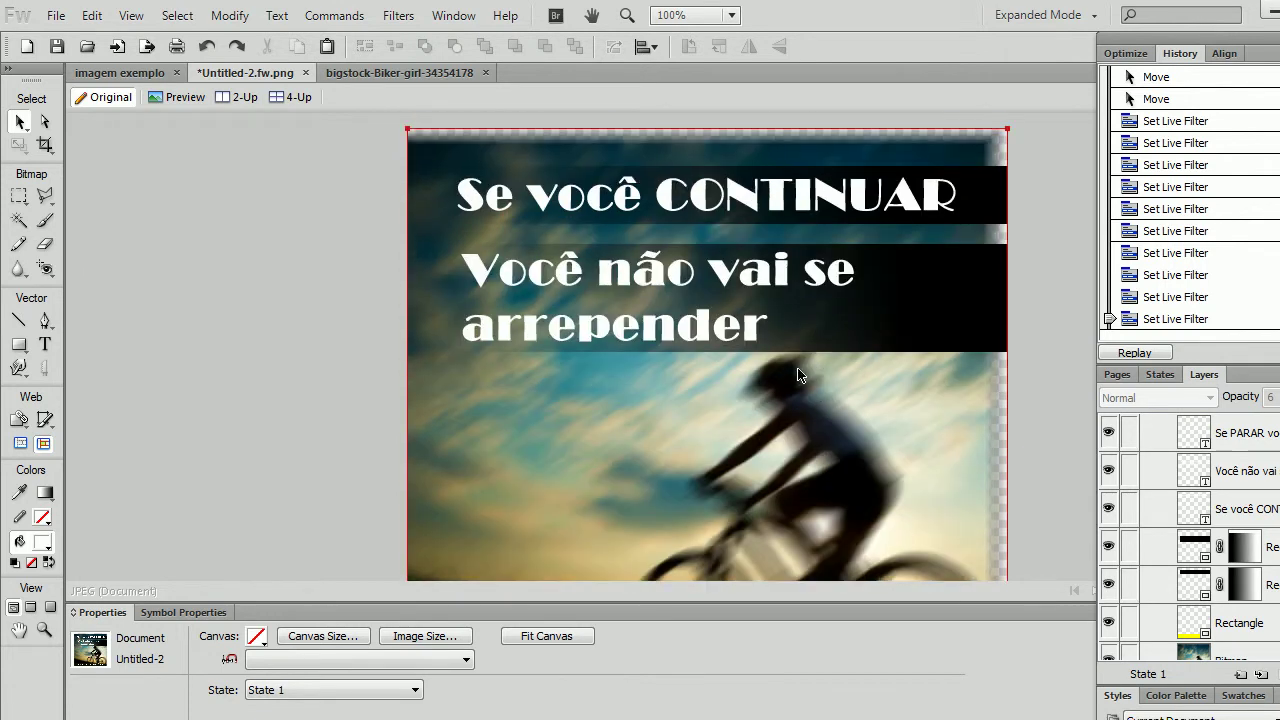
scroll(389, 382, down, 3)
click(881, 366)
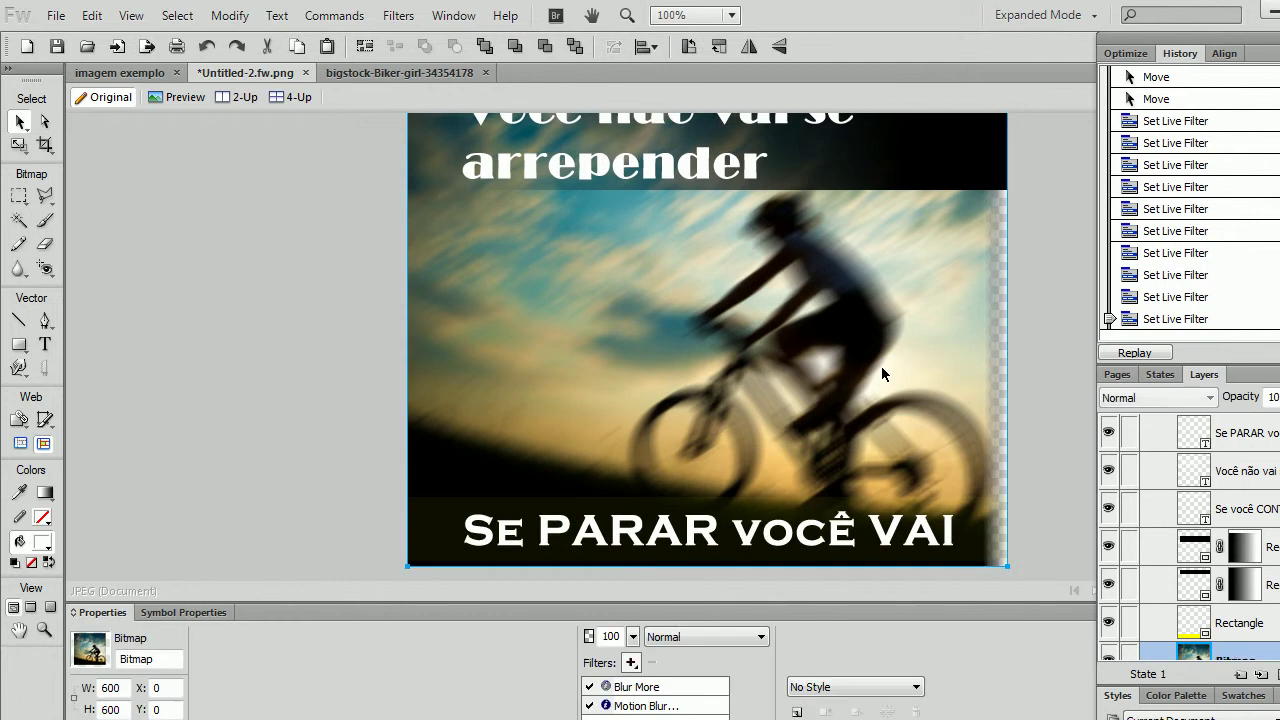
scroll(564, 396, up, 3)
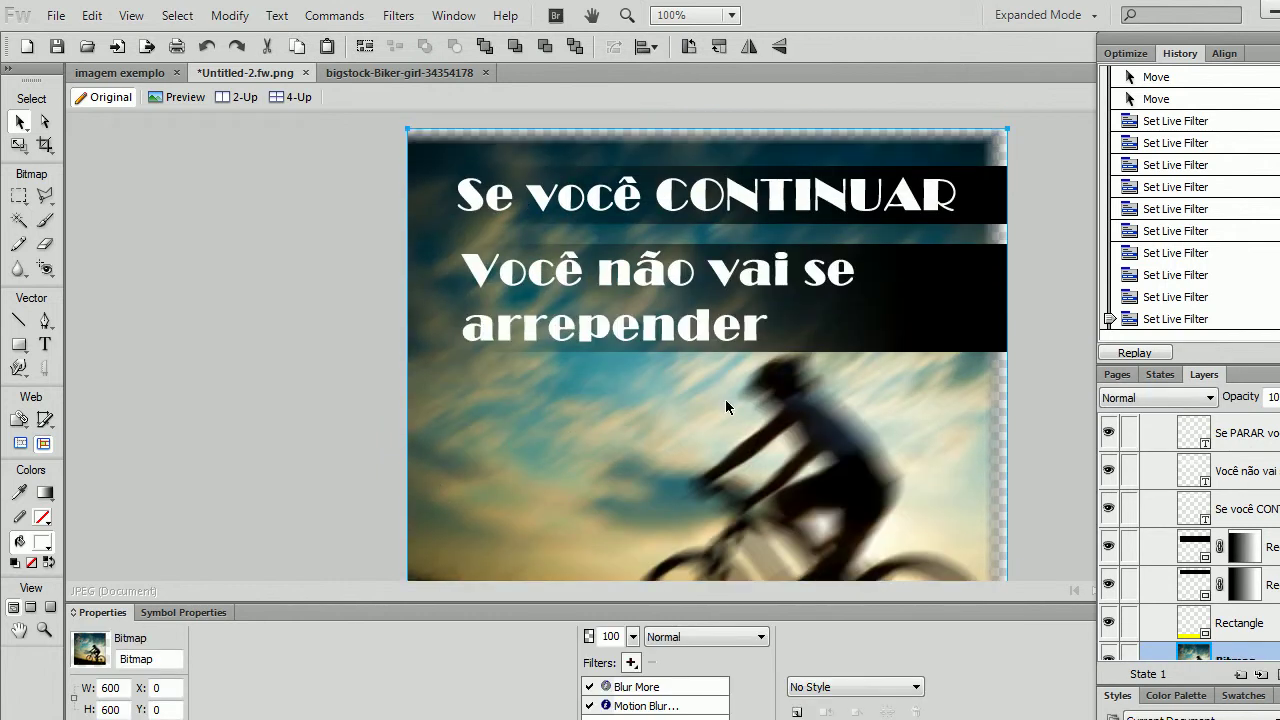
click(318, 332)
scroll(324, 333, down, 3)
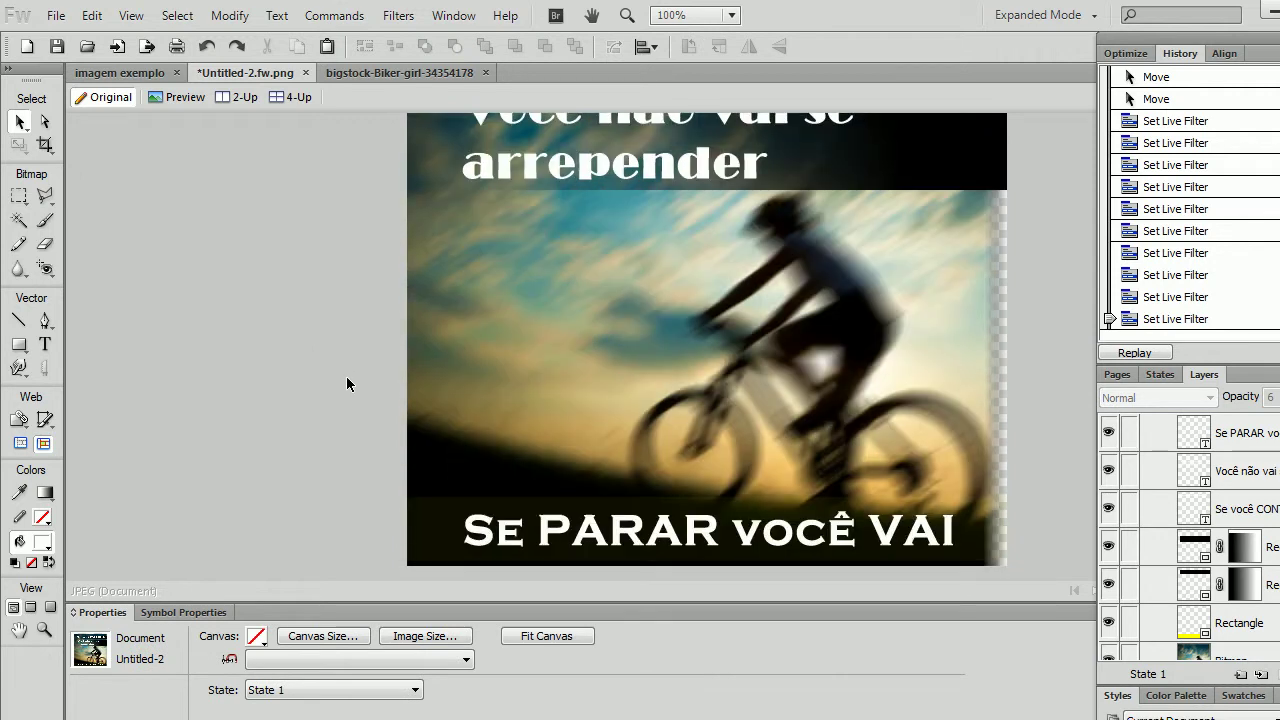
scroll(342, 389, up, 3)
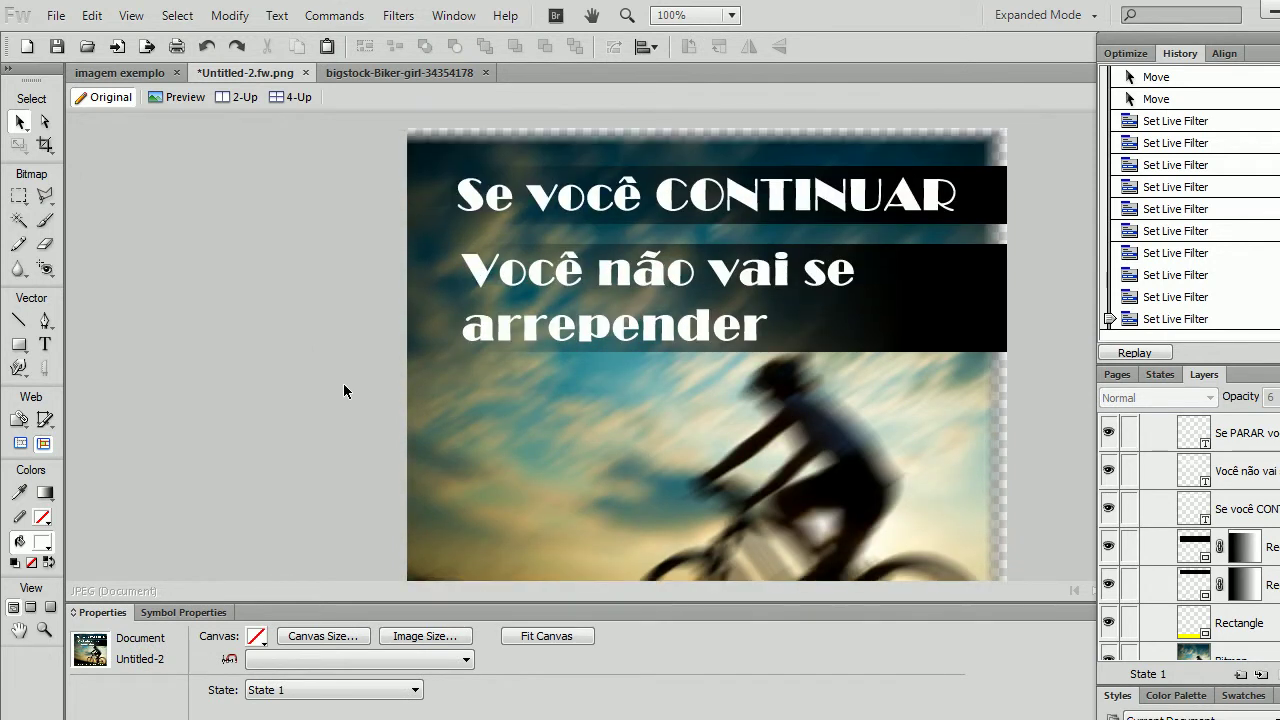
click(560, 225)
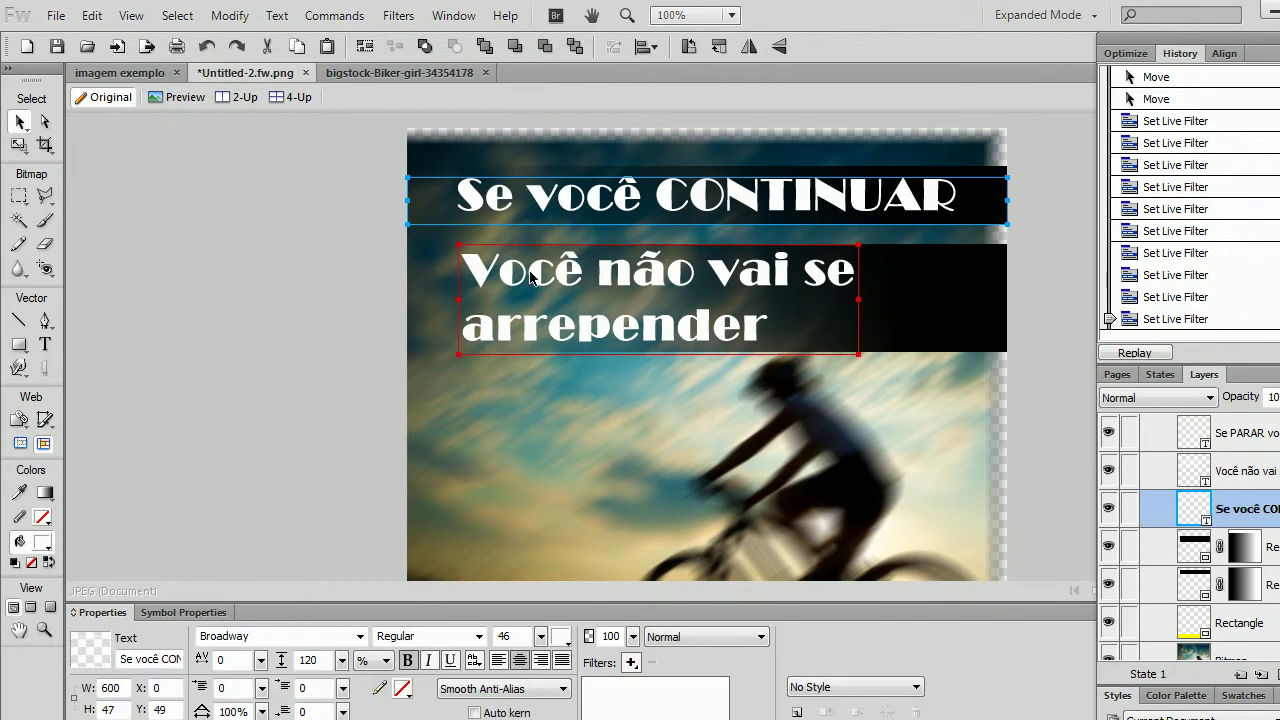
click(311, 280)
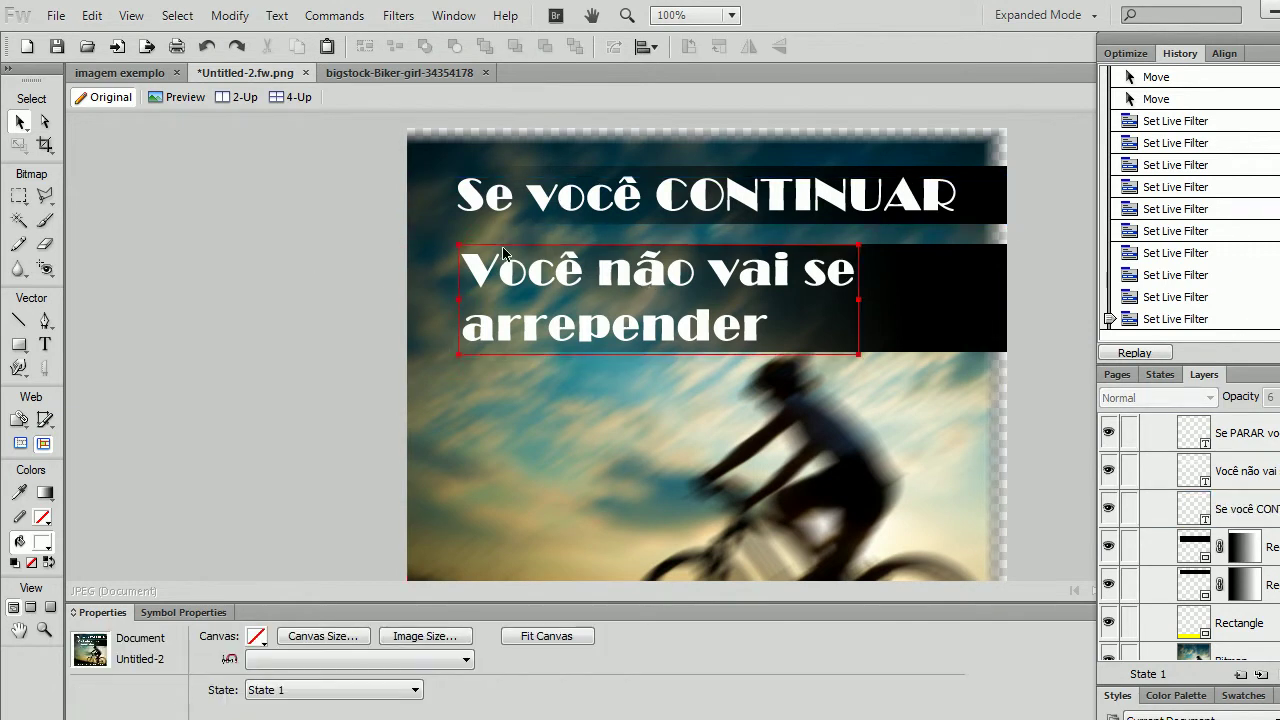
scroll(457, 357, down, 3)
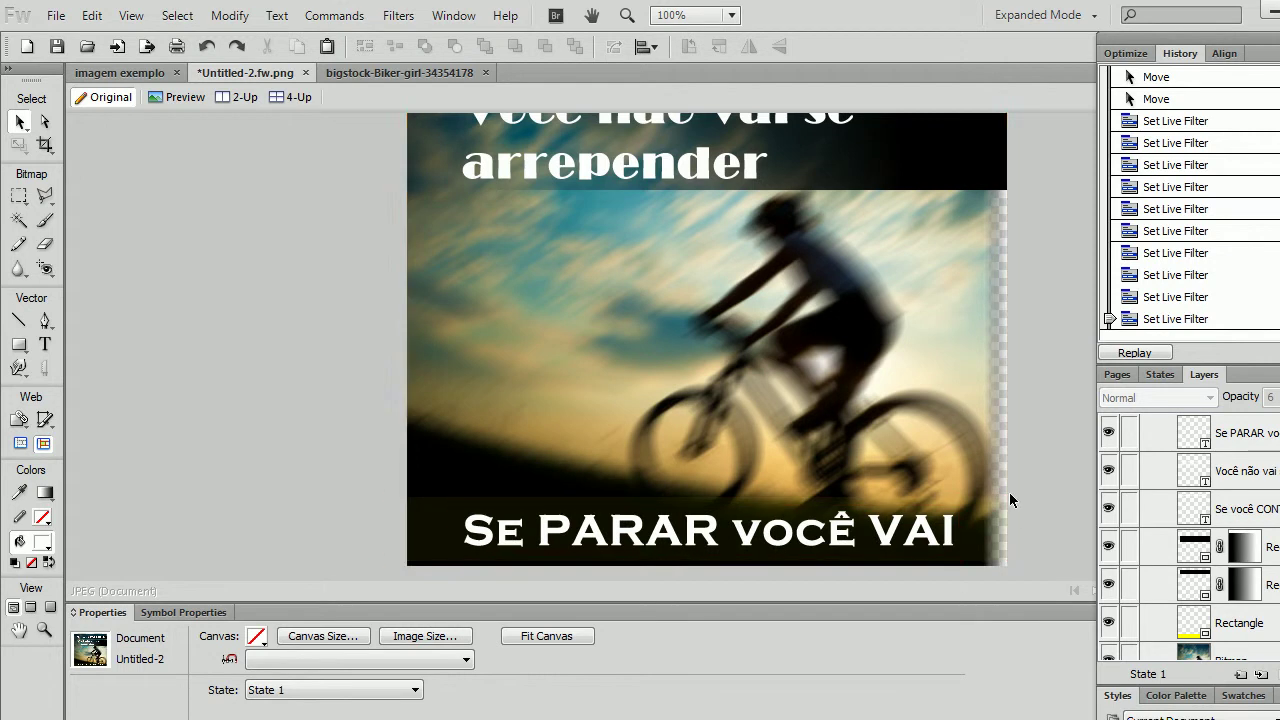
scroll(963, 464, up, 2)
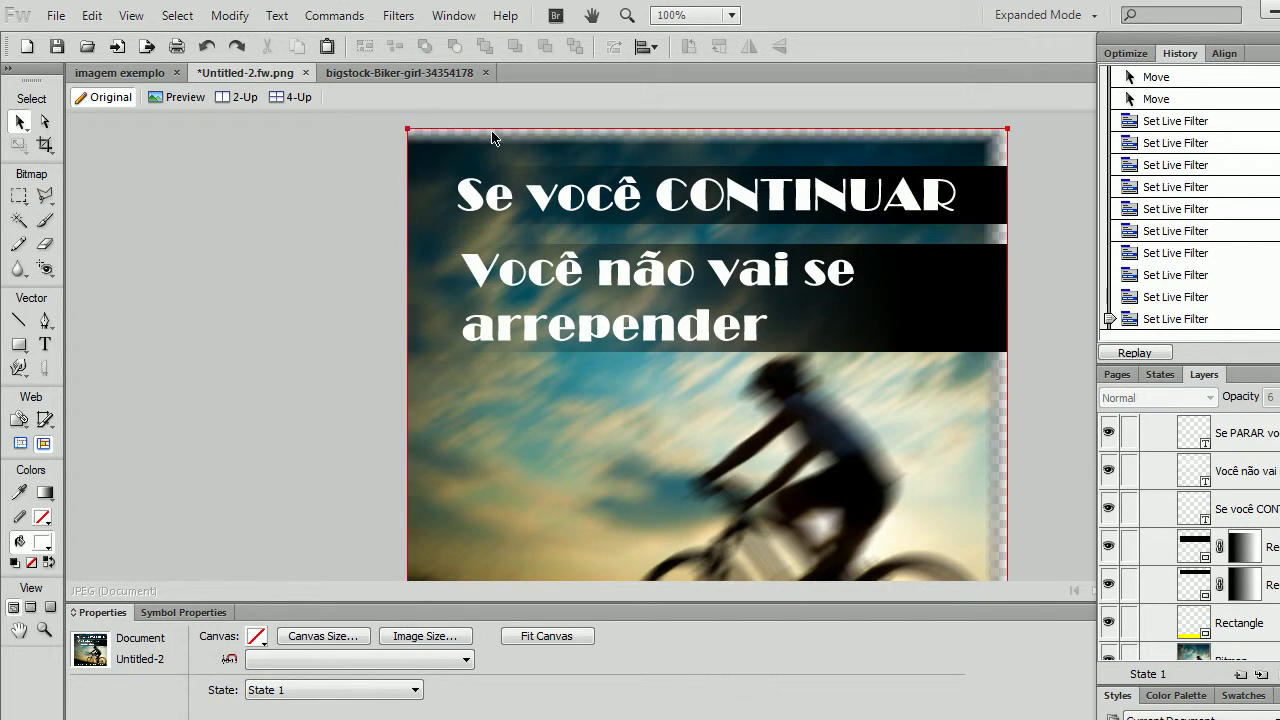
scroll(1041, 248, down, 3)
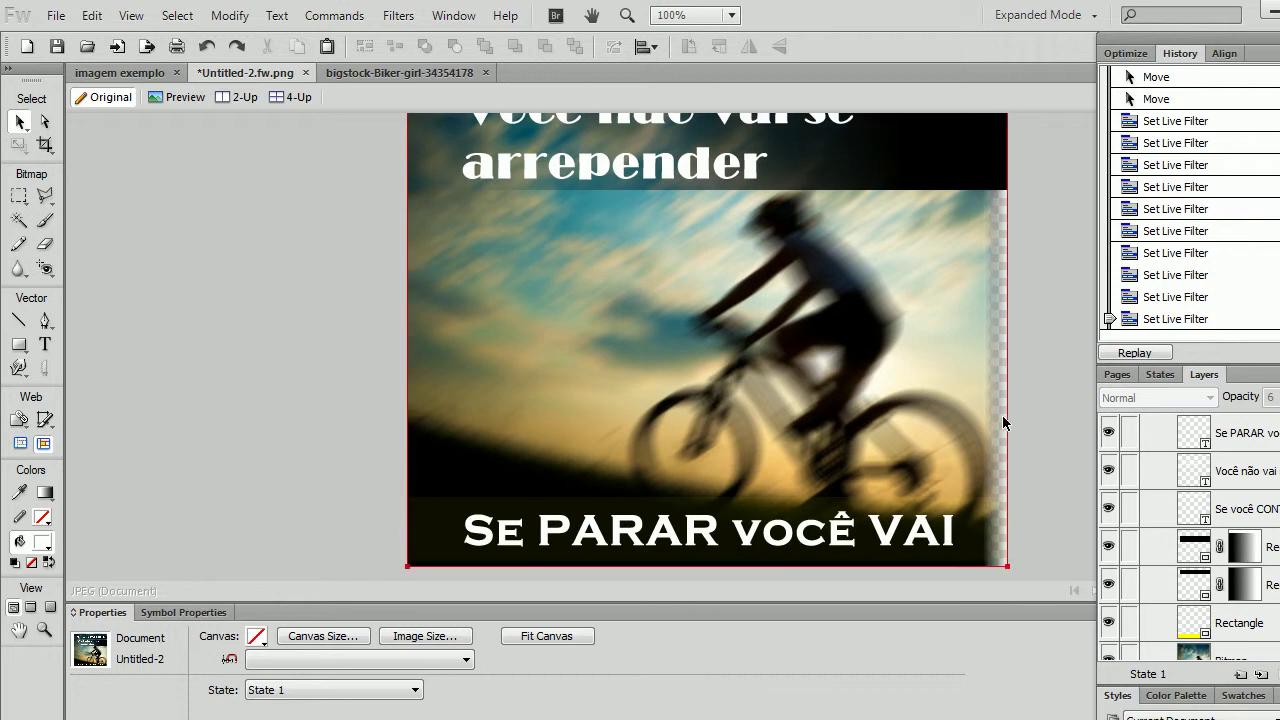
scroll(1003, 393, up, 3)
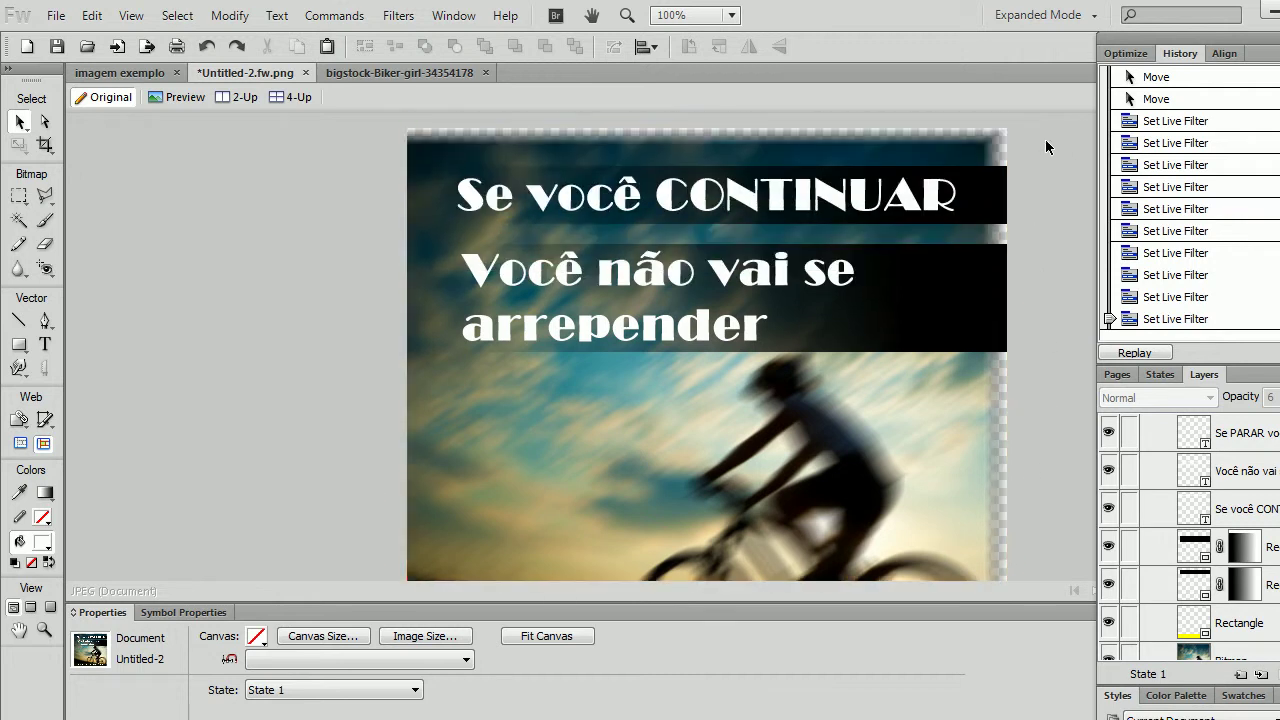
Set the canvas color to black behind the blurred photo and check the image edges
click(257, 636)
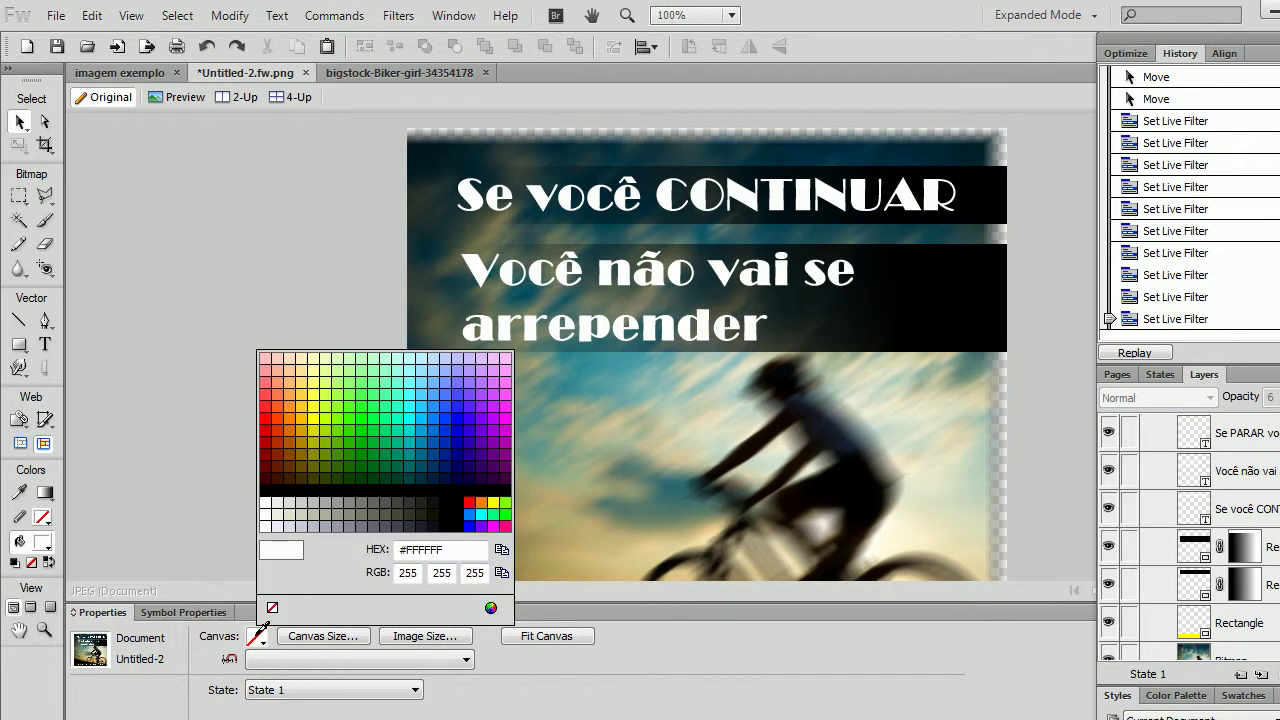
click(266, 489)
scroll(306, 337, down, 5)
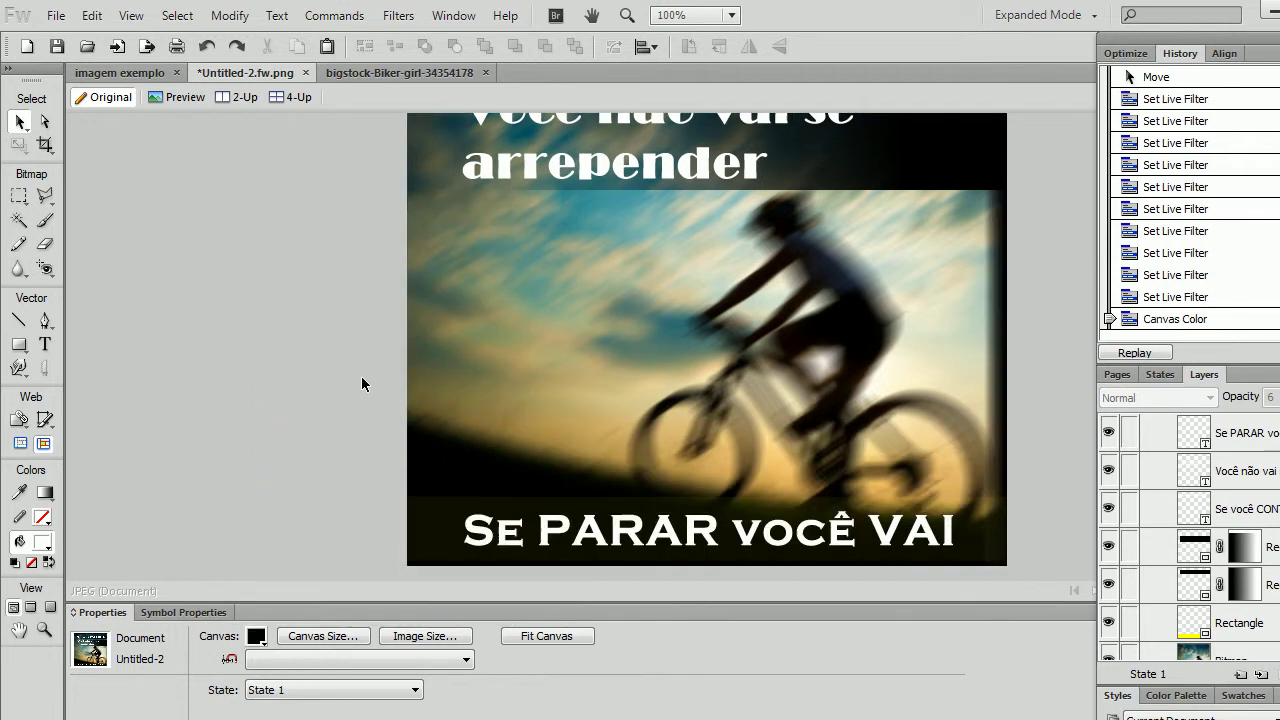
scroll(1018, 473, up, 3)
scroll(1018, 465, up, 1)
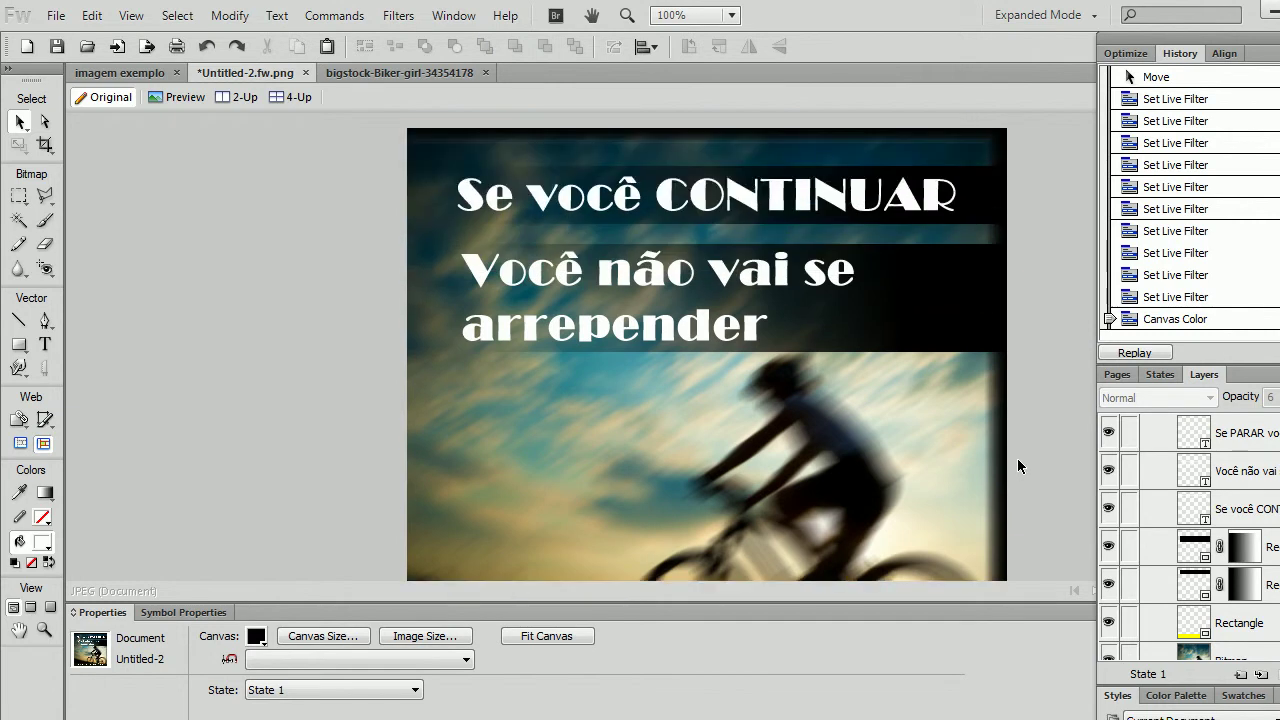
scroll(1046, 362, down, 3)
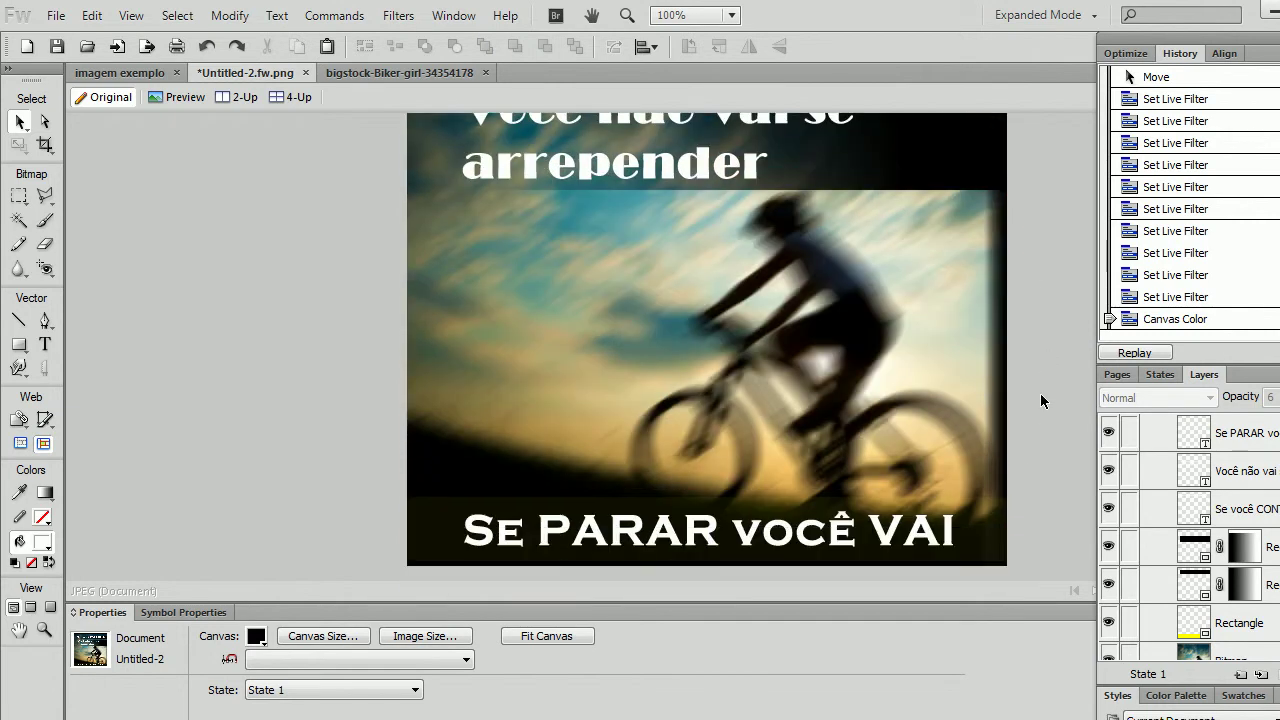
scroll(1037, 439, up, 3)
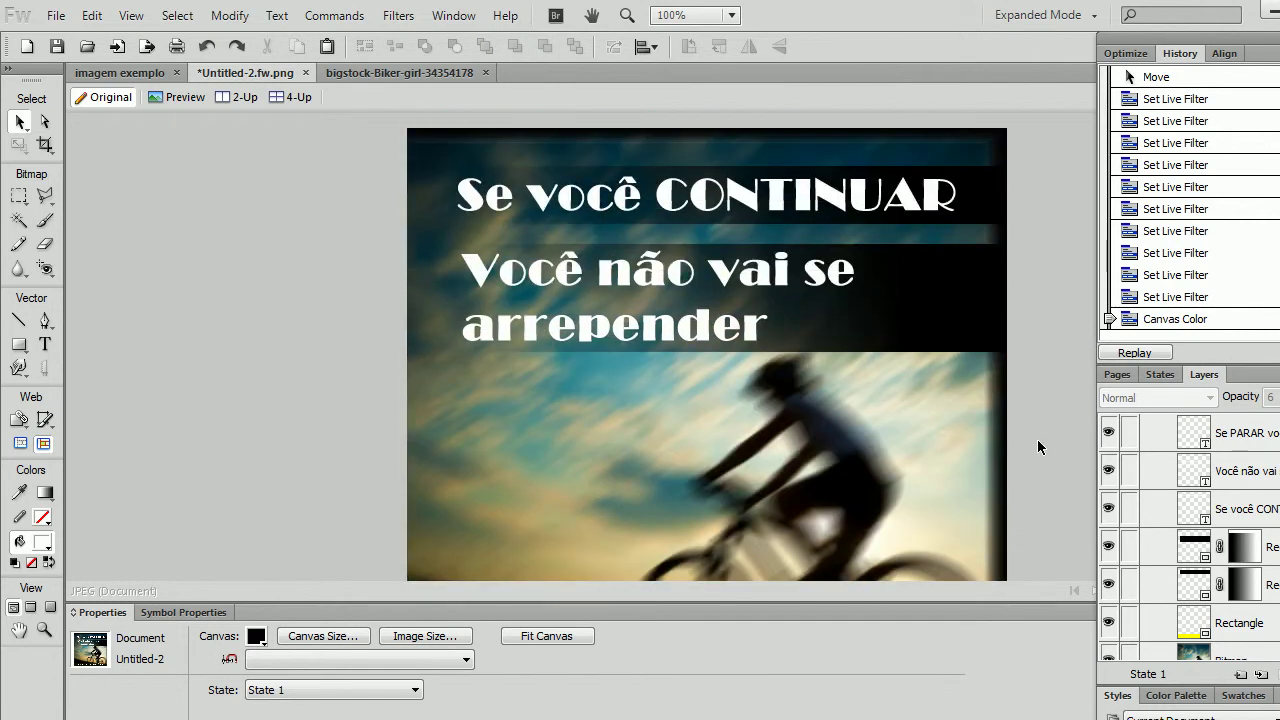
Review the whole composition at 66% by selecting the "Se você CONTINUAR" text, the background photo and the black bands one by one
key(ctrl+minus)
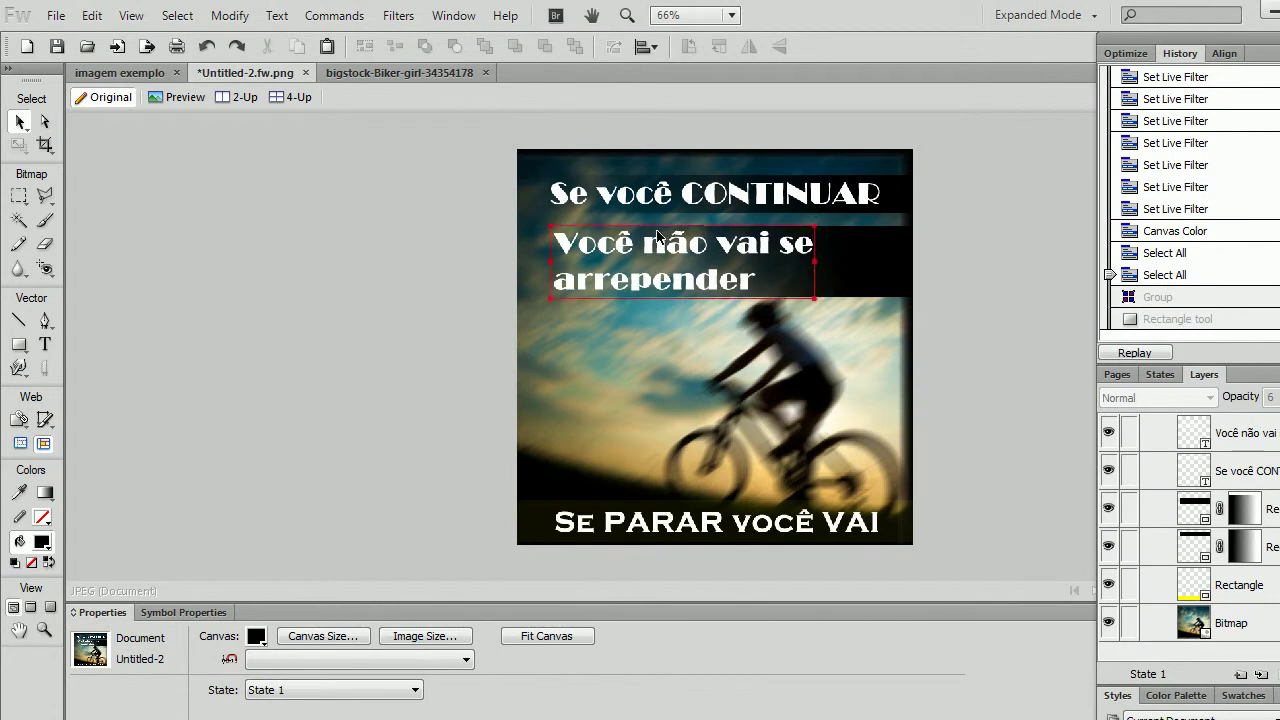
click(738, 200)
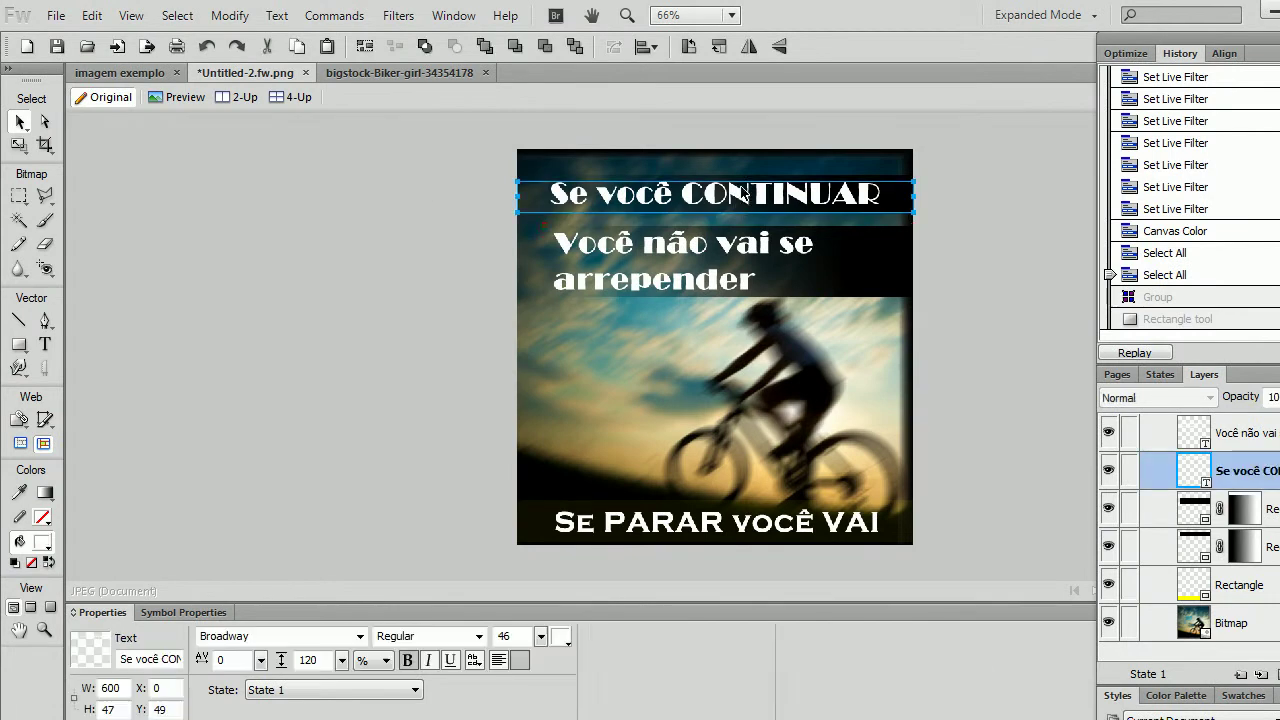
click(716, 396)
click(907, 208)
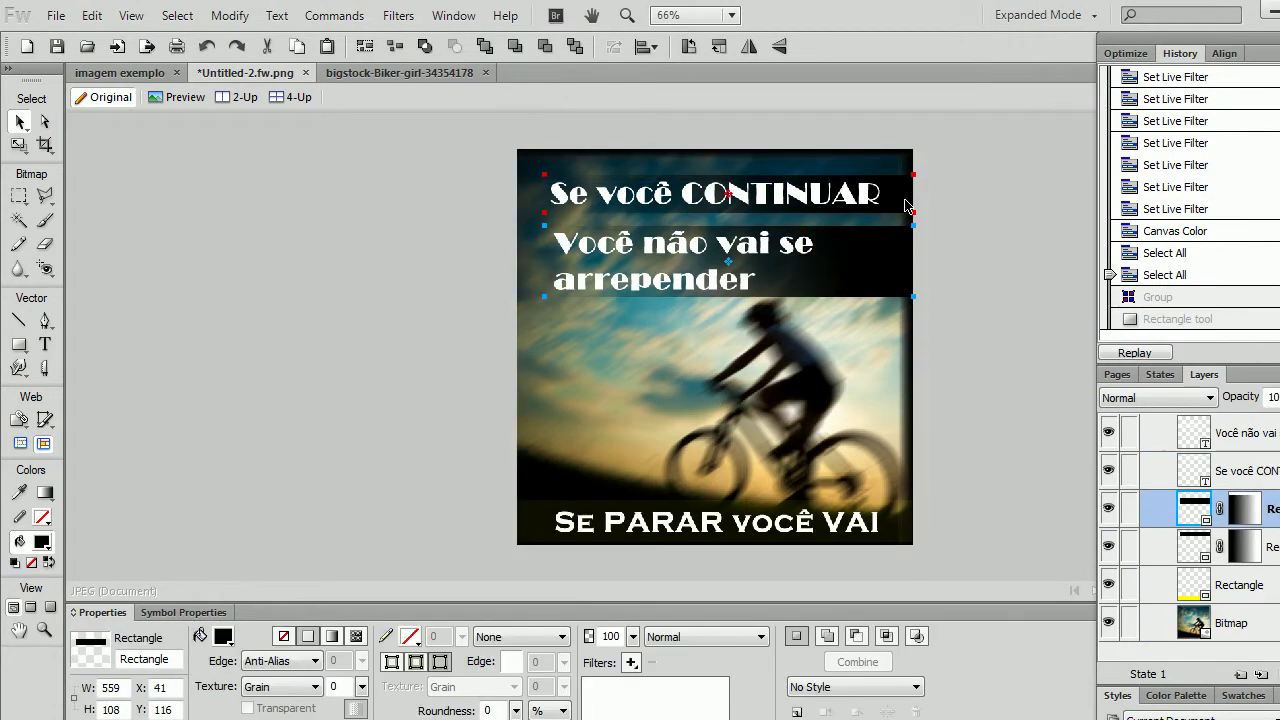
Group all seven objects of the composition
click(907, 208)
click(473, 192)
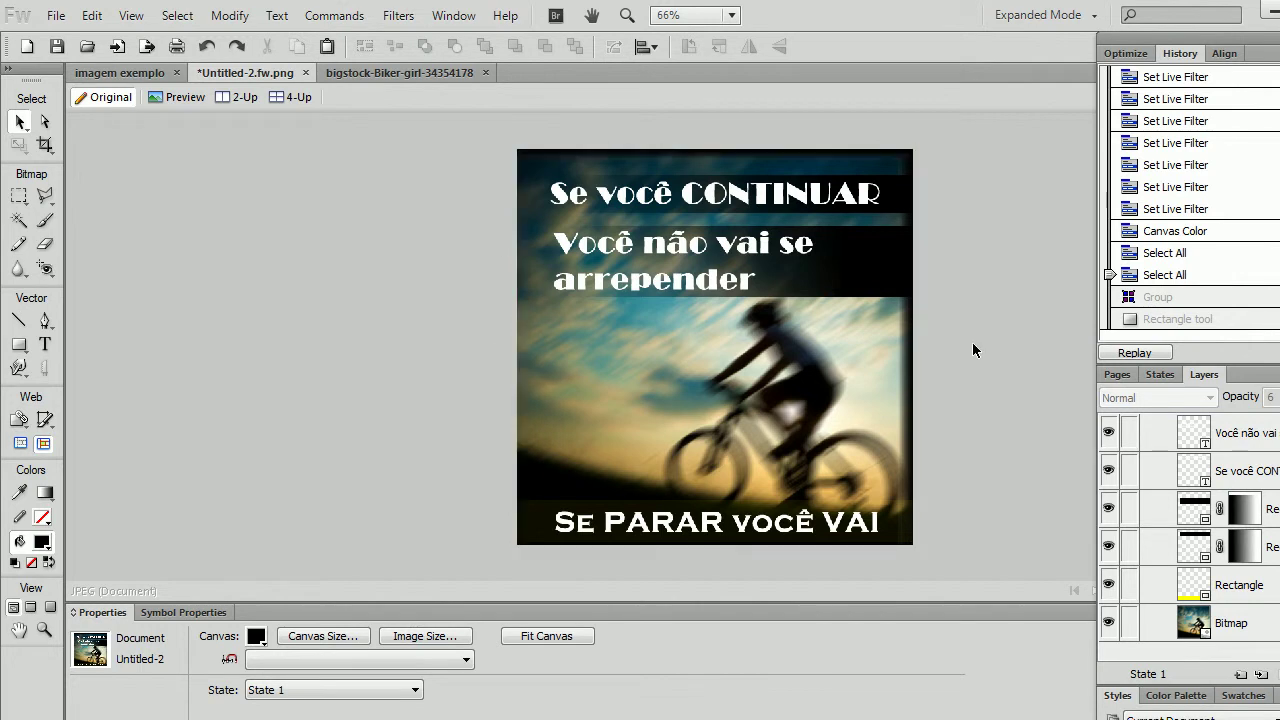
key(ctrl+a)
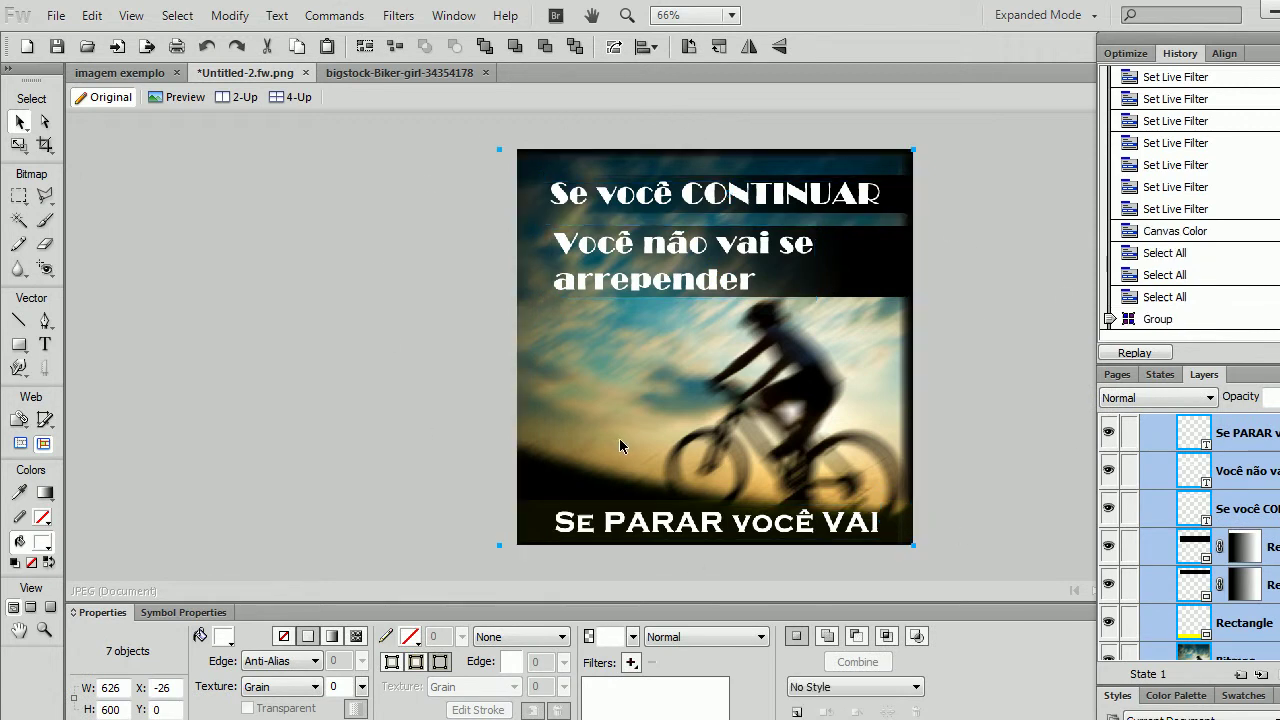
key(ctrl+g)
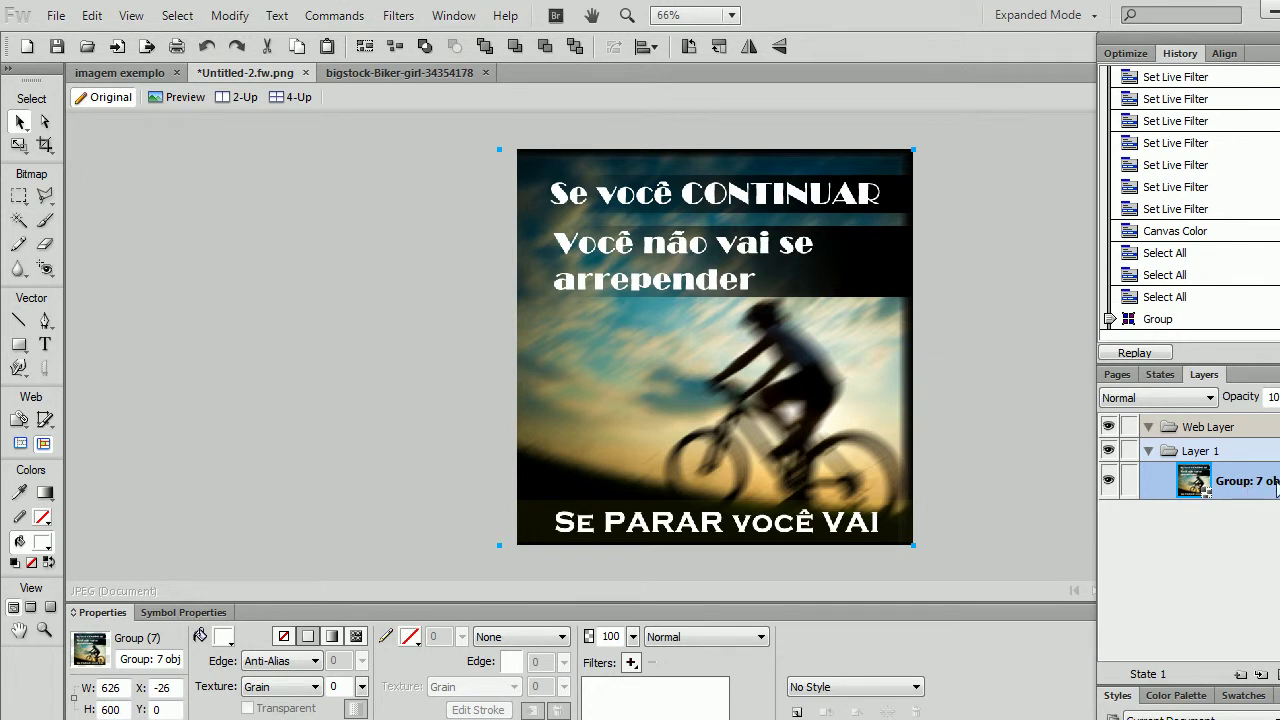
Try moving the grouped composition around the canvas, and undo the moves
click(399, 251)
drag(820, 276, 562, 425)
key(ctrl+z)
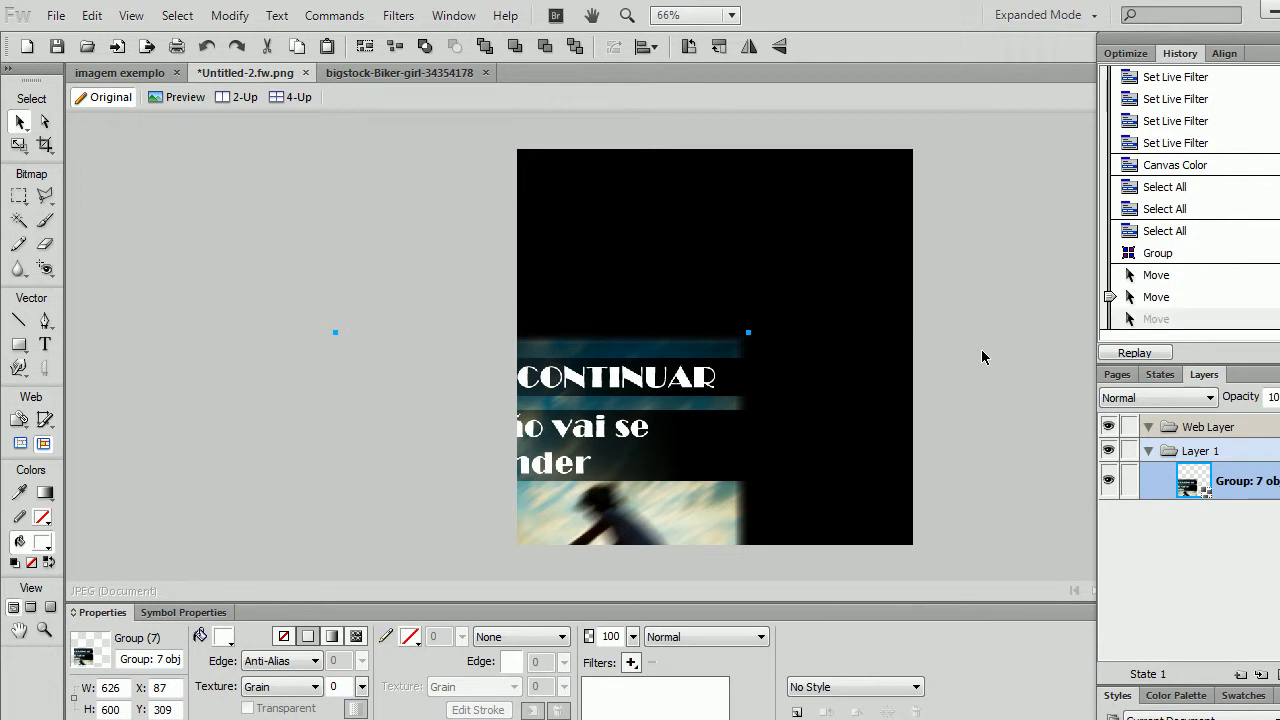
key(ctrl+z)
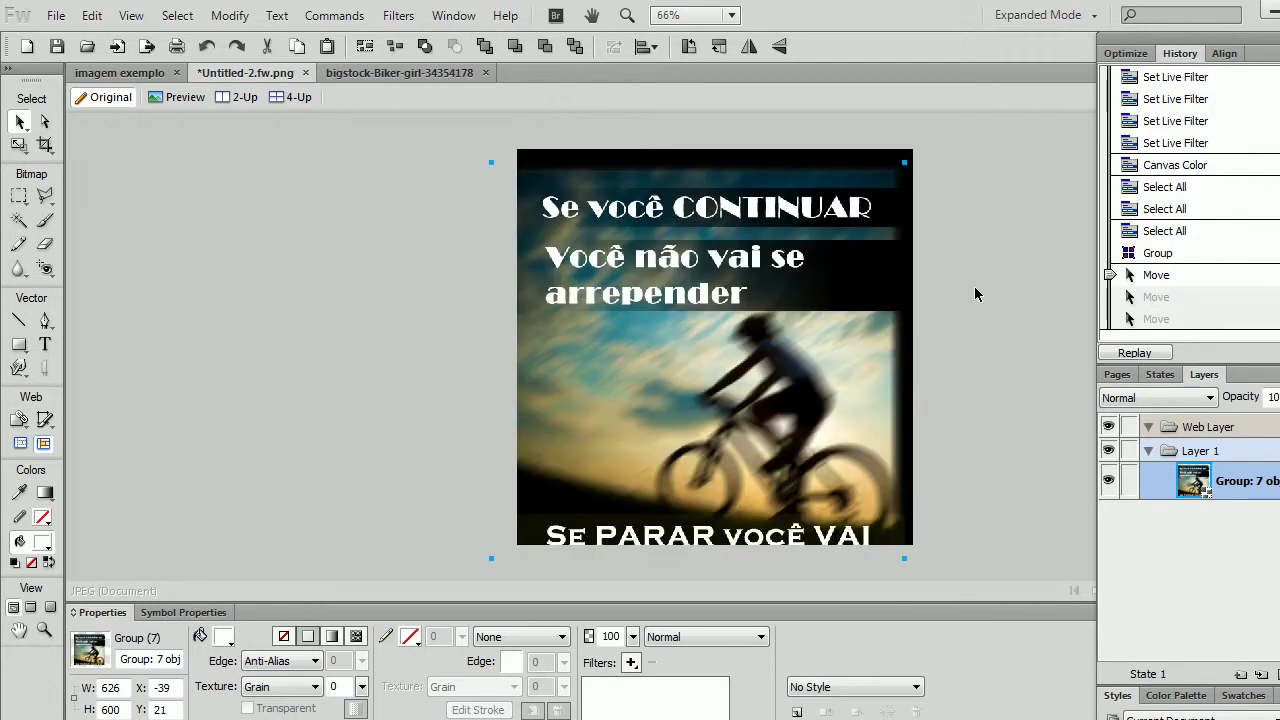
key(ctrl+z)
click(1010, 222)
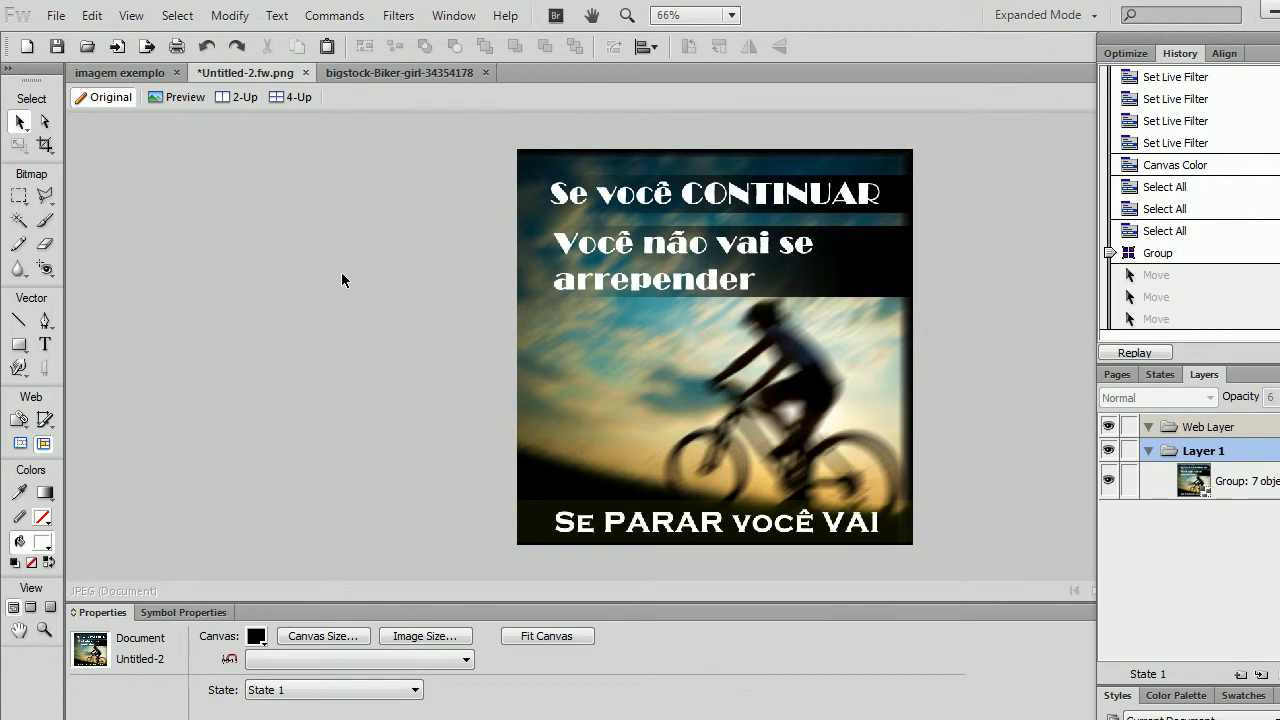
Draw a white rectangle over the upper text and set its width and height to 600
click(44, 630)
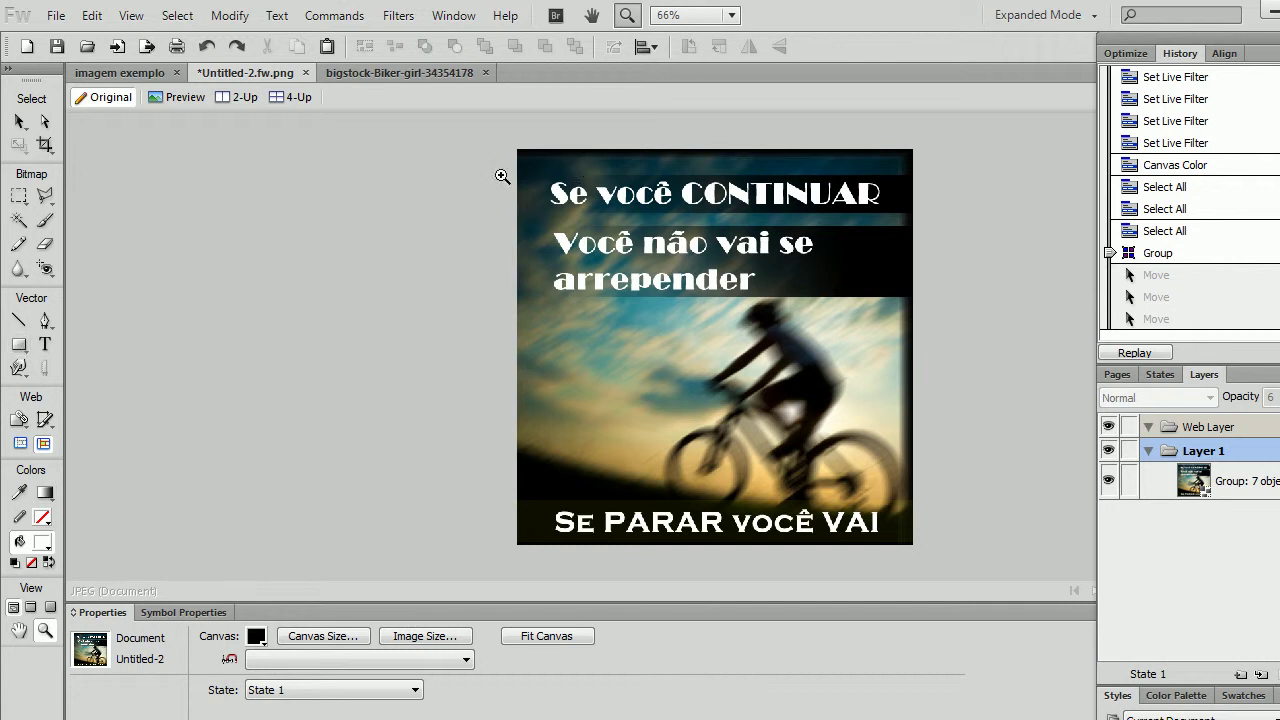
click(19, 345)
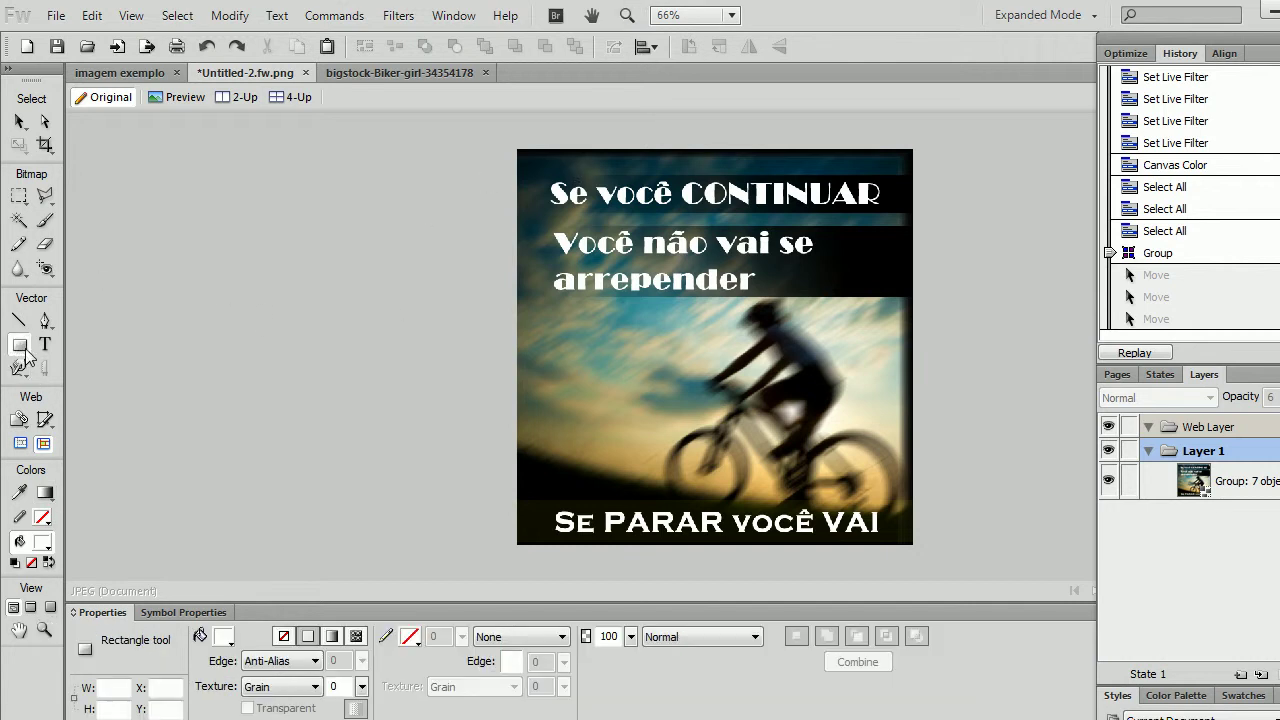
drag(613, 218, 699, 310)
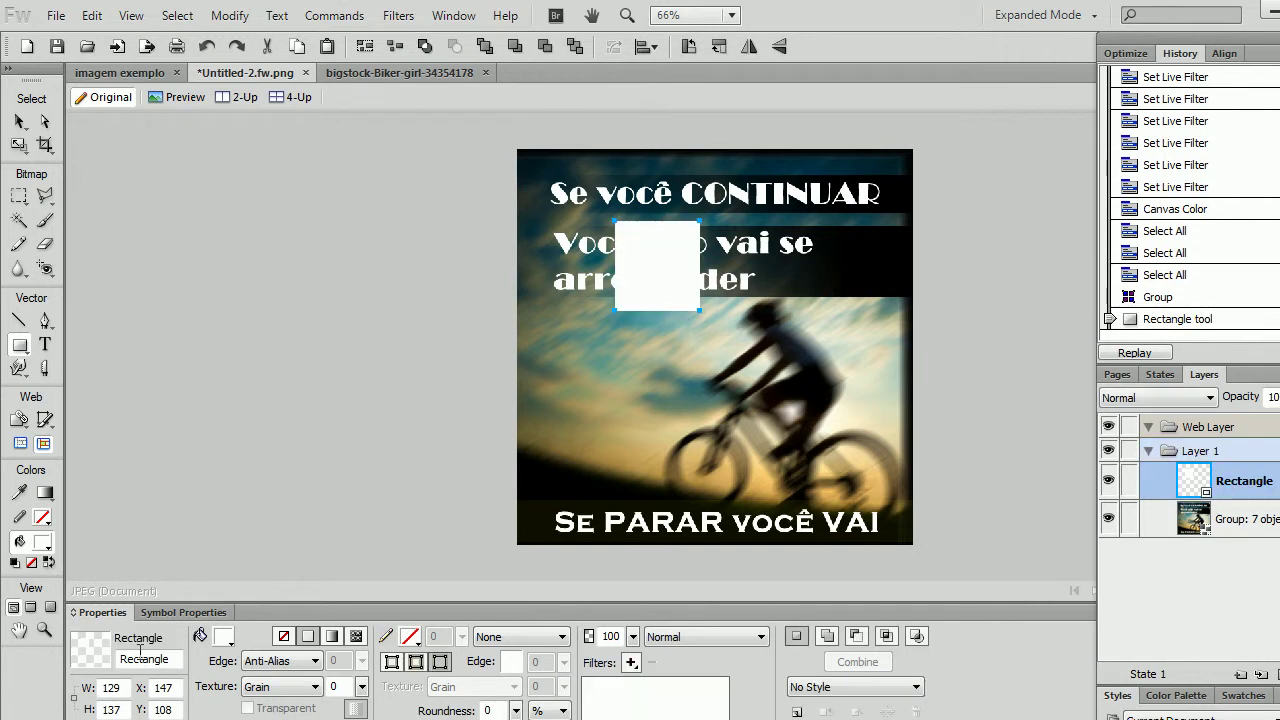
double_click(114, 689)
text(6)
key(Return)
double_click(112, 710)
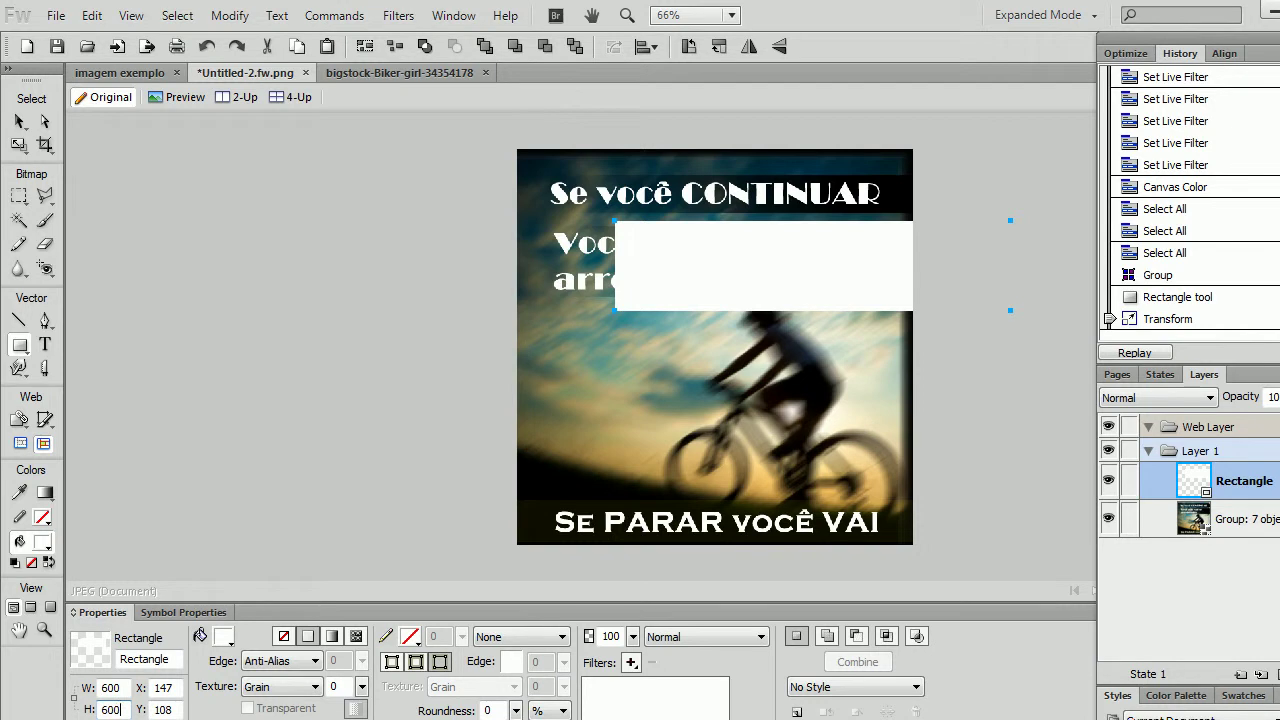
key(Return)
Place the white rectangle at X 0 and Y 0 so it covers the whole canvas
click(162, 688)
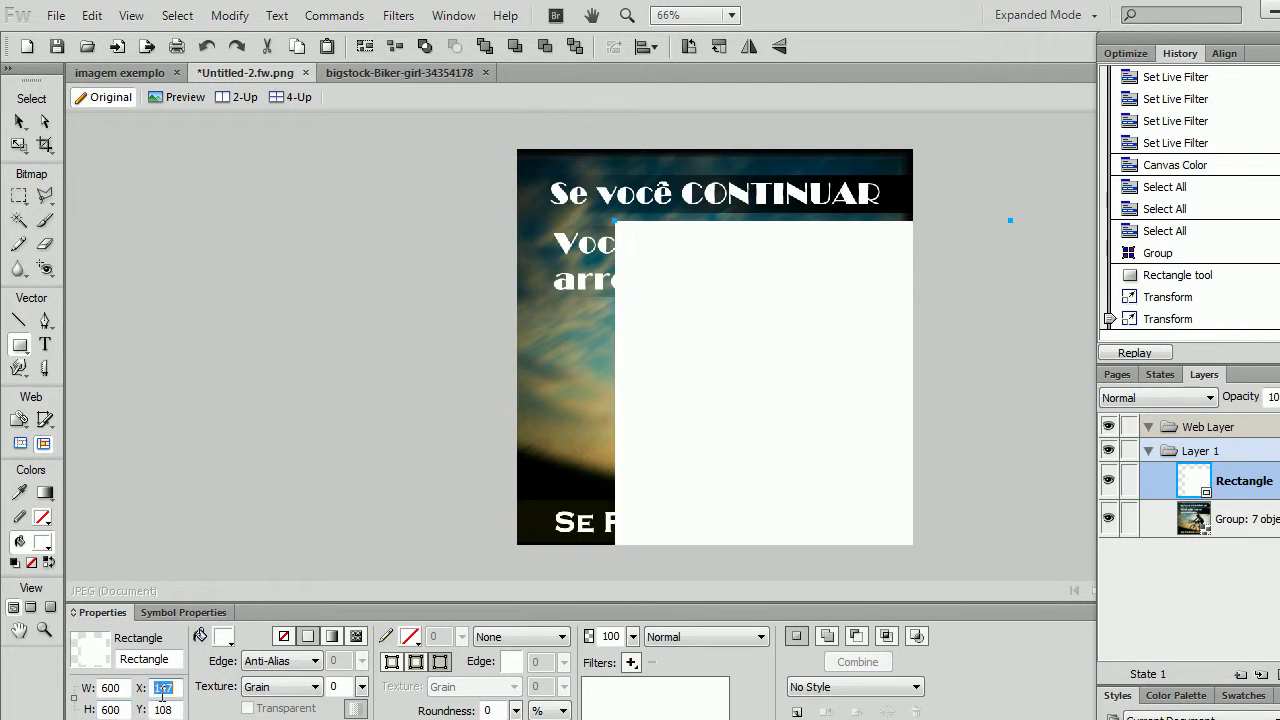
text(0)
key(Return)
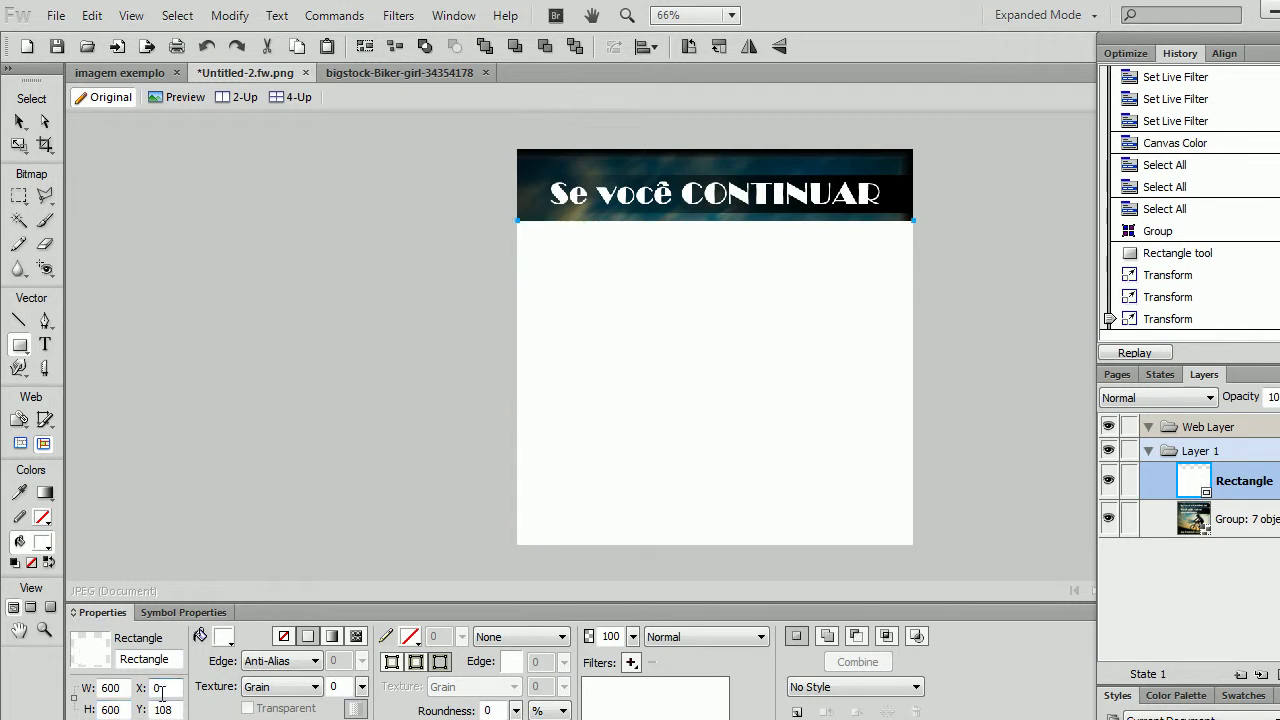
click(163, 709)
text(0)
key(Return)
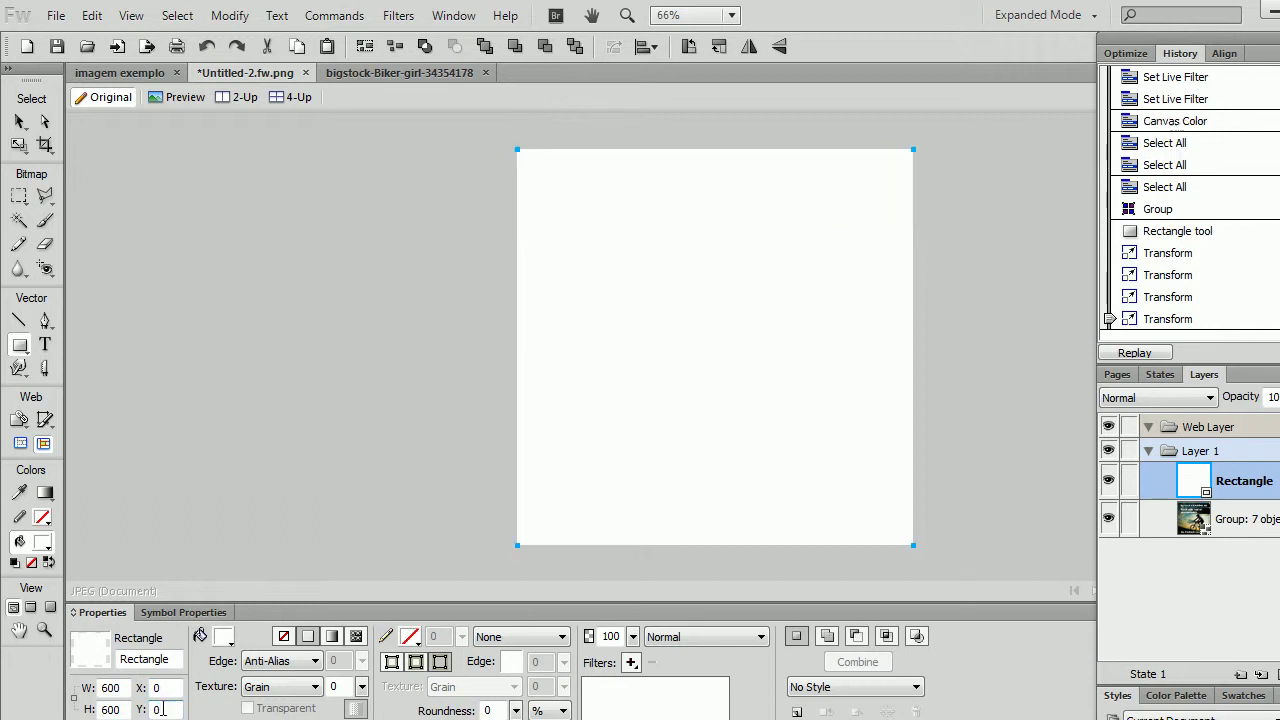
click(22, 121)
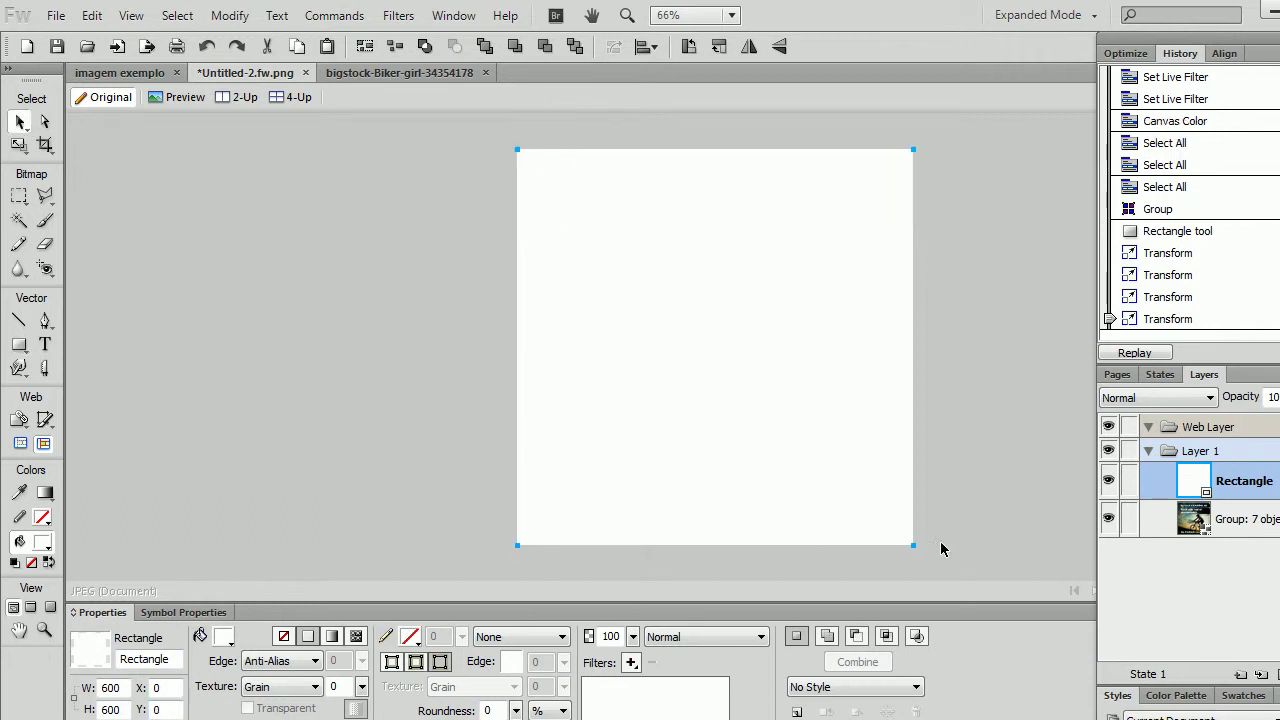
Remove the rectangle's fill and give it a white 1-Pixel Soft outline with a stroke size of 10
click(284, 637)
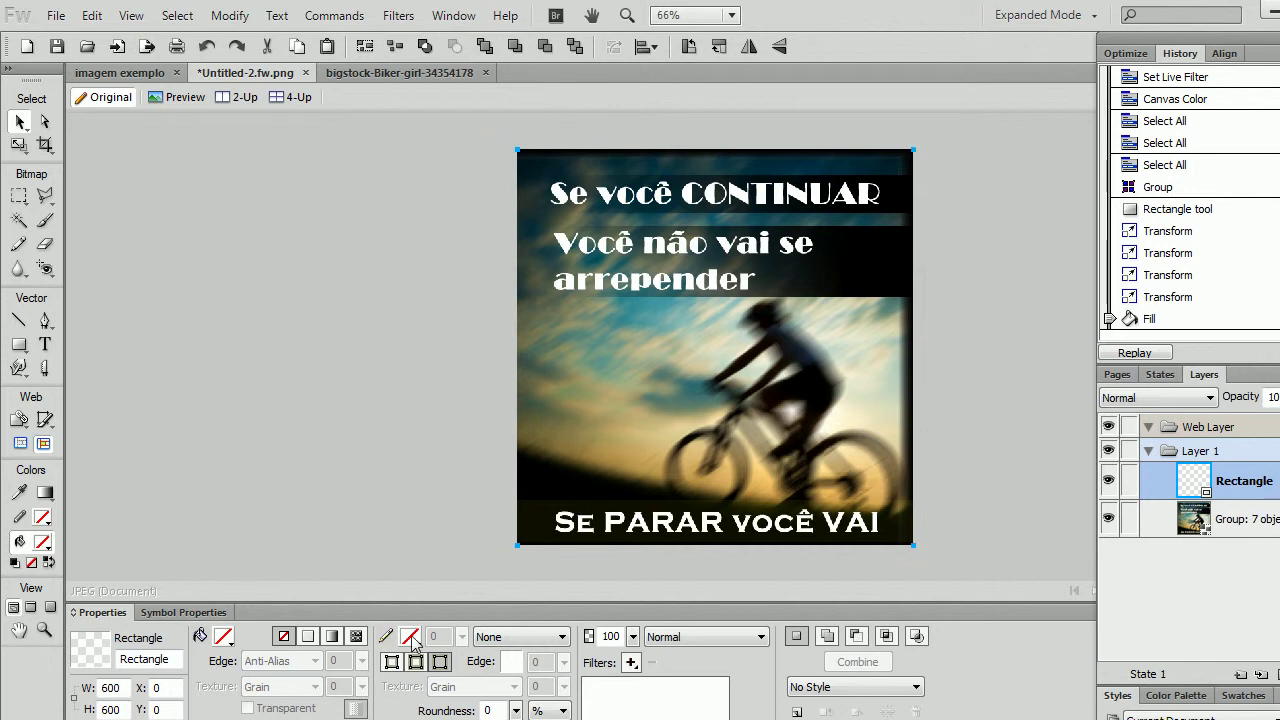
click(410, 637)
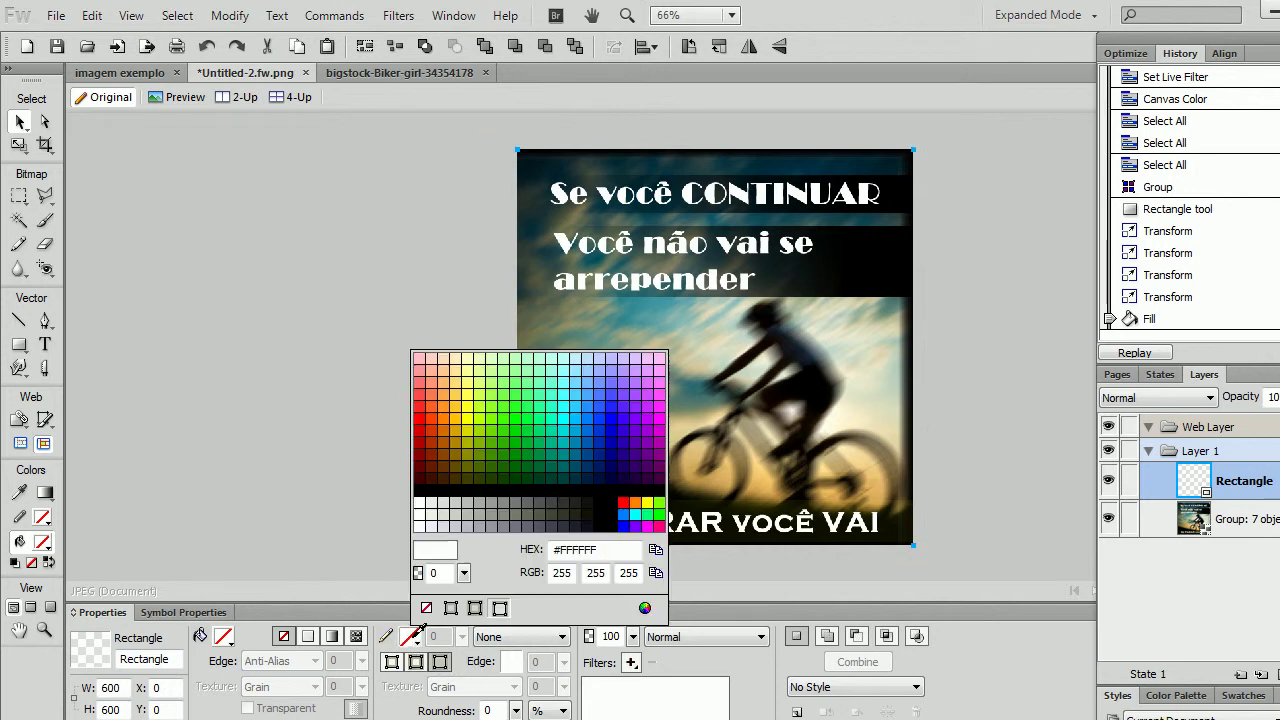
click(420, 498)
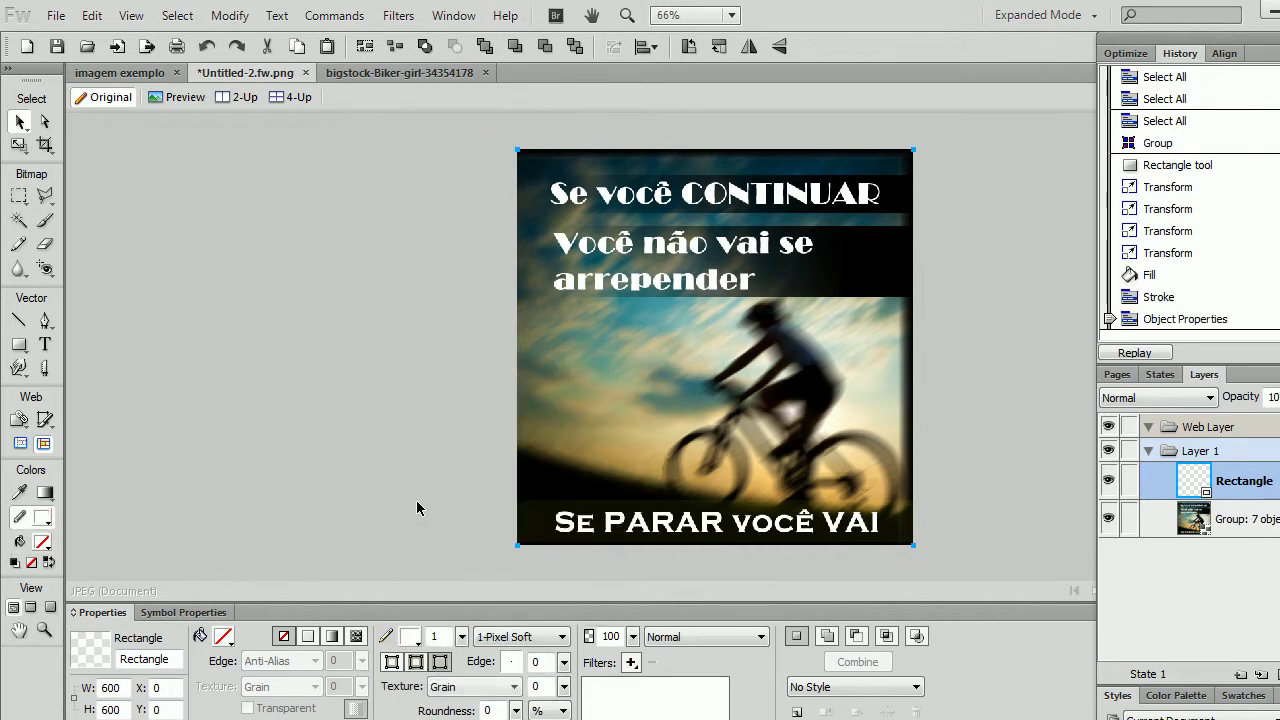
click(412, 640)
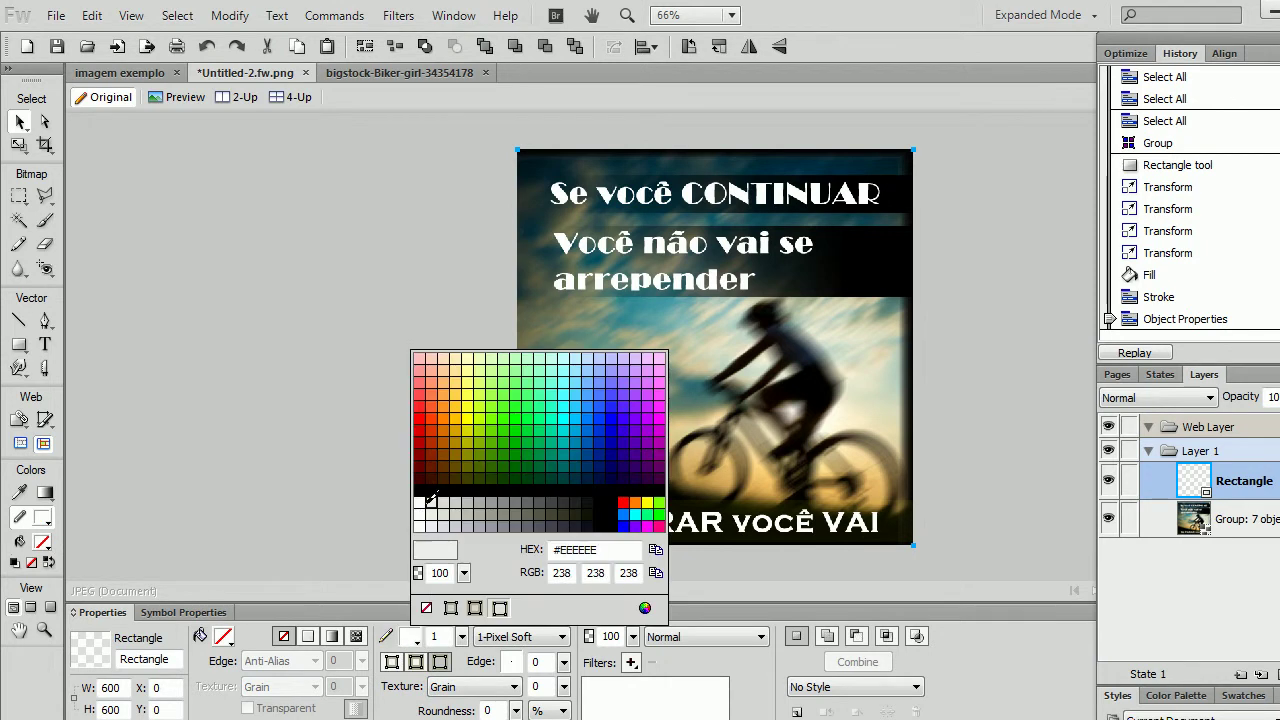
click(420, 483)
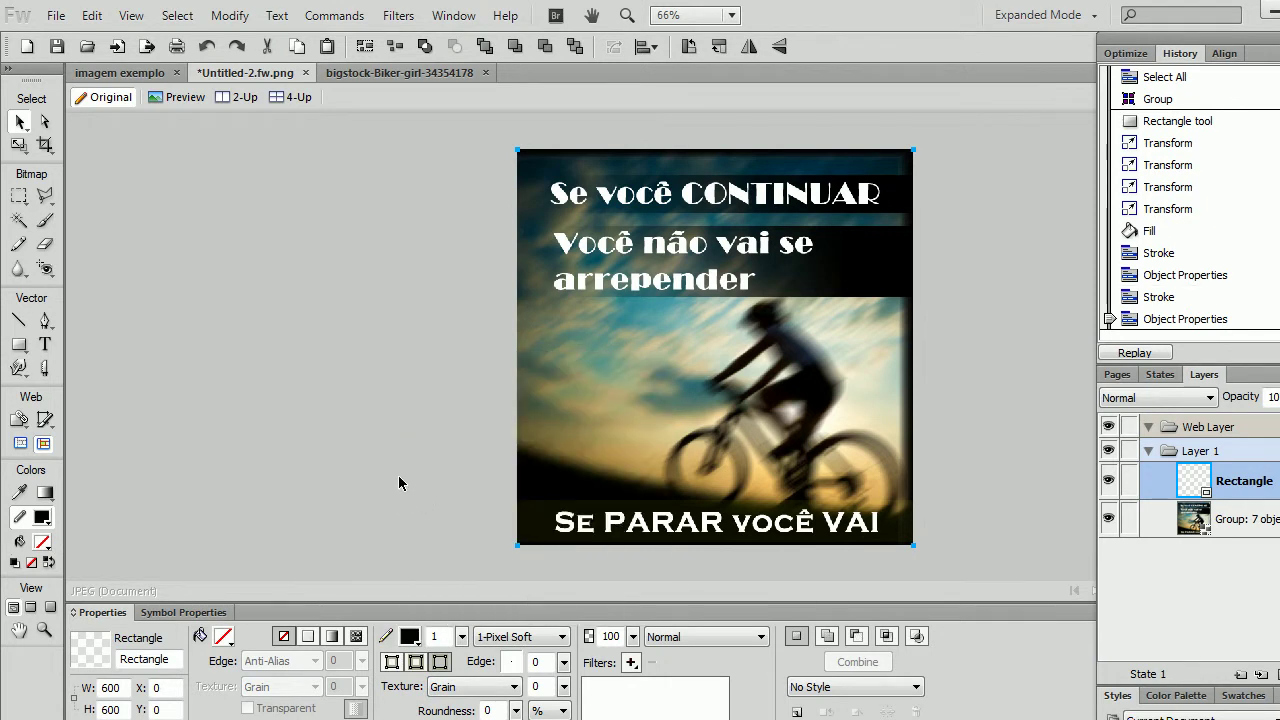
click(411, 640)
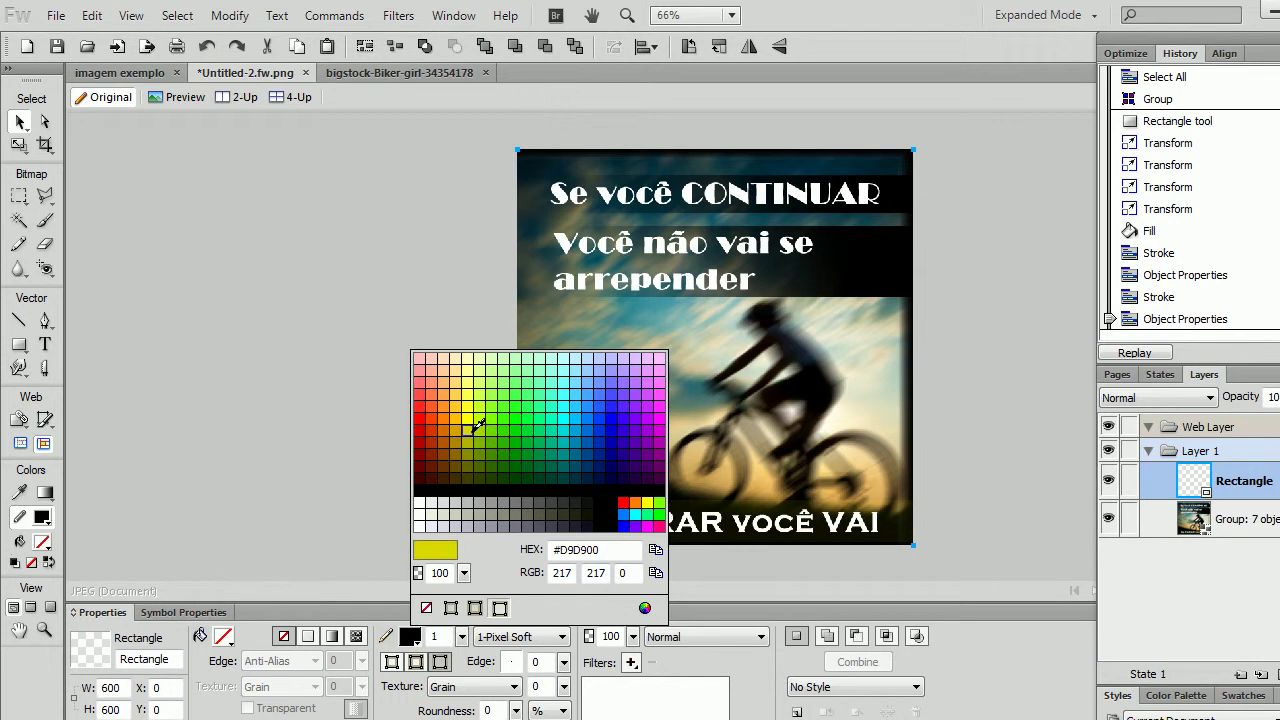
click(421, 503)
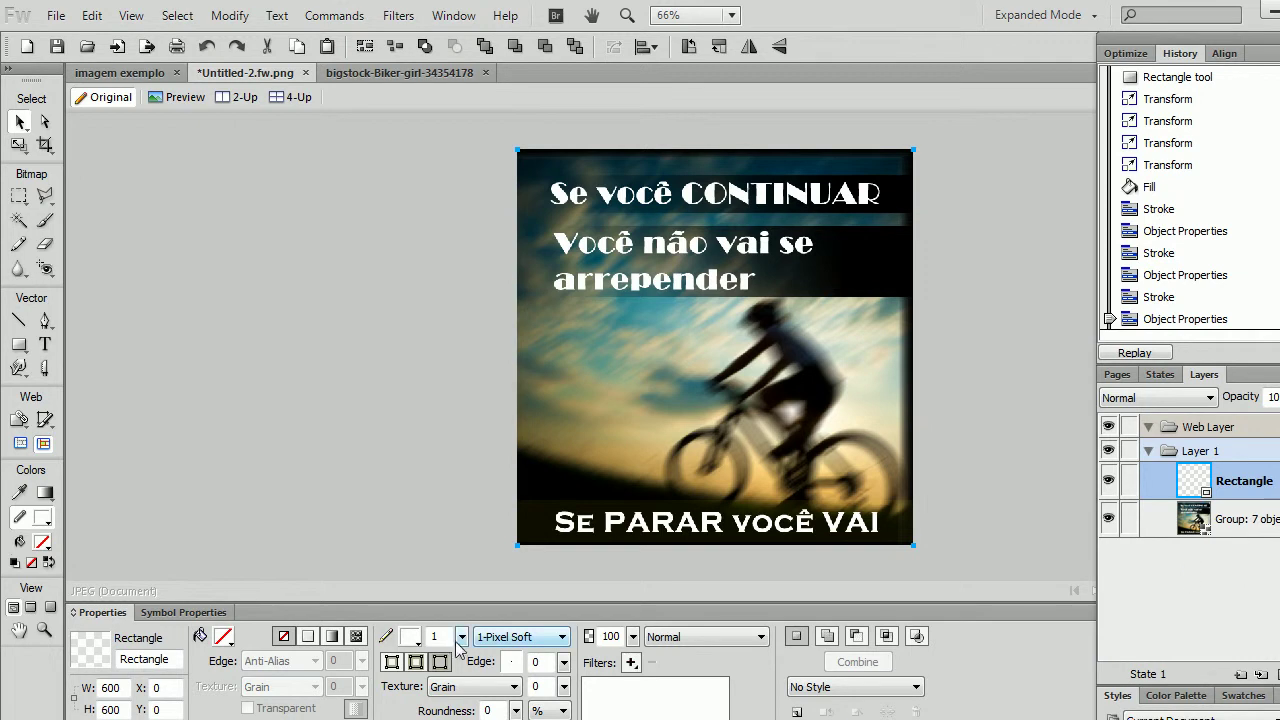
text(10)
key(Return)
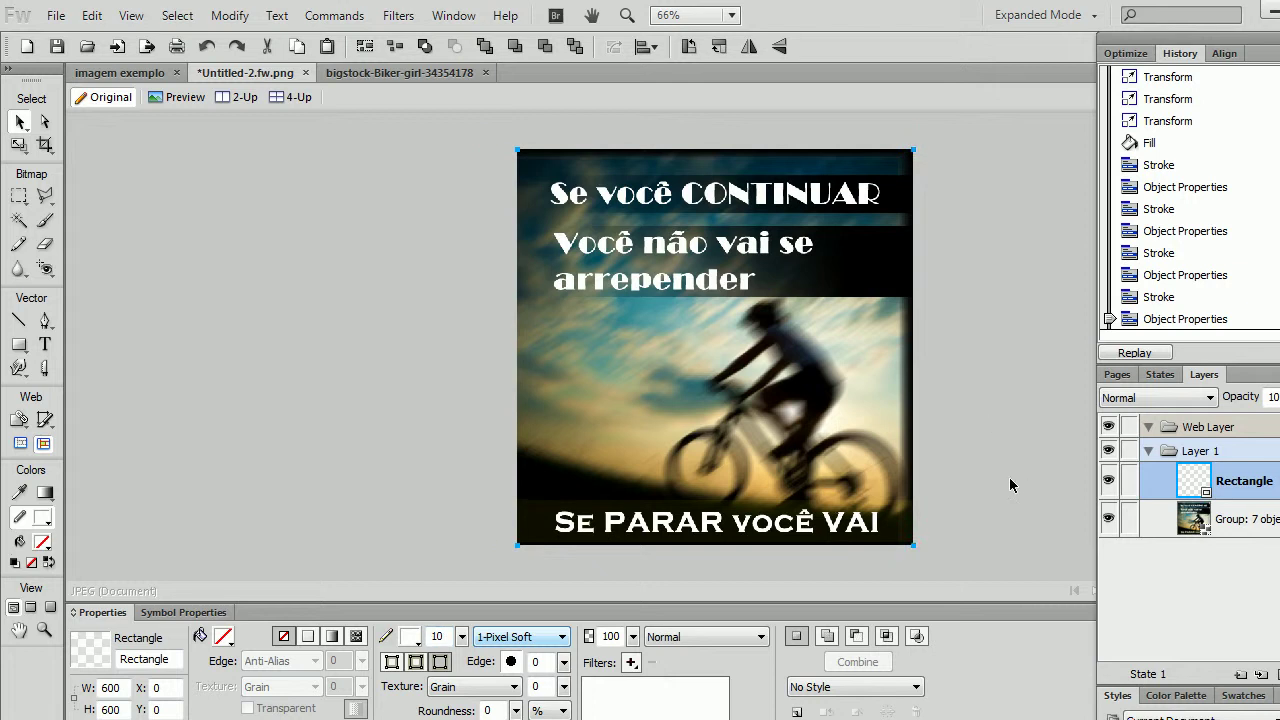
Move the white frame to X -11, Y 10 so its upper and right-hand borders lie fully inside the canvas
click(938, 187)
drag(871, 151, 861, 169)
key(Up)
key(Up)
key(Up)
key(Up)
key(Up)
key(Up)
key(Up)
key(Up)
key(Up)
key(Up)
key(Up)
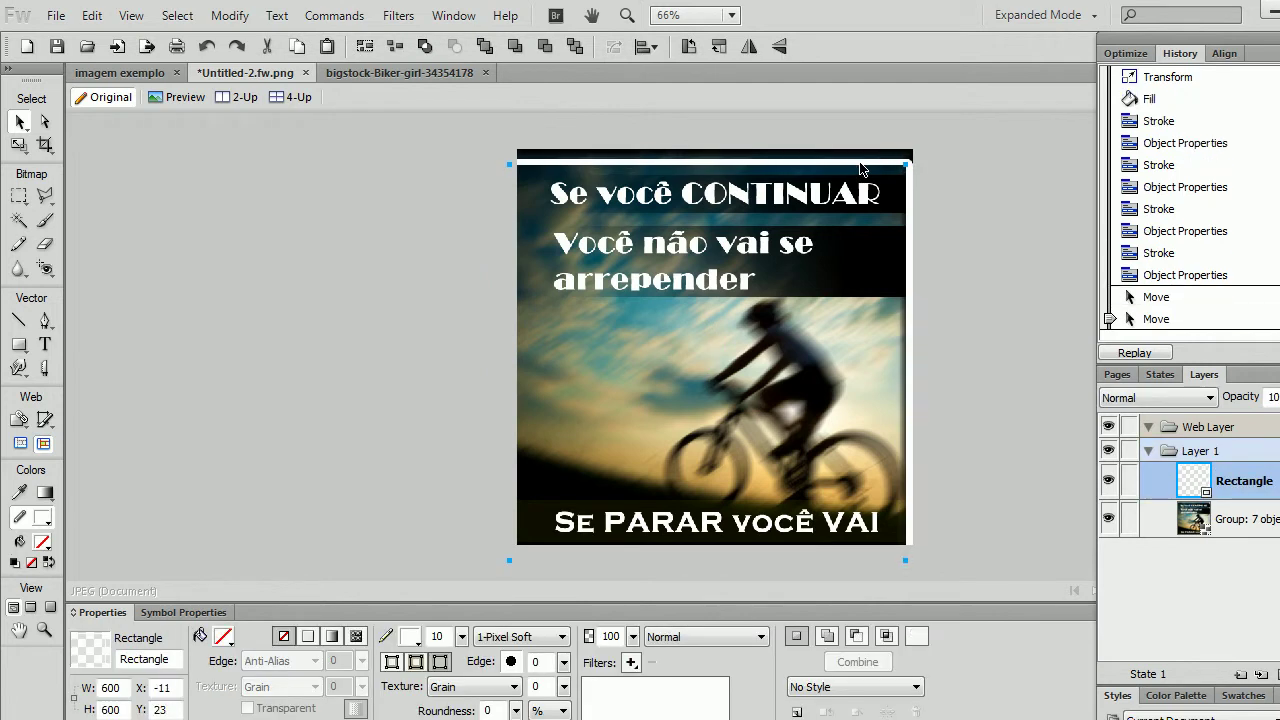
key(Up)
key(Up)
key(Up)
key(Up)
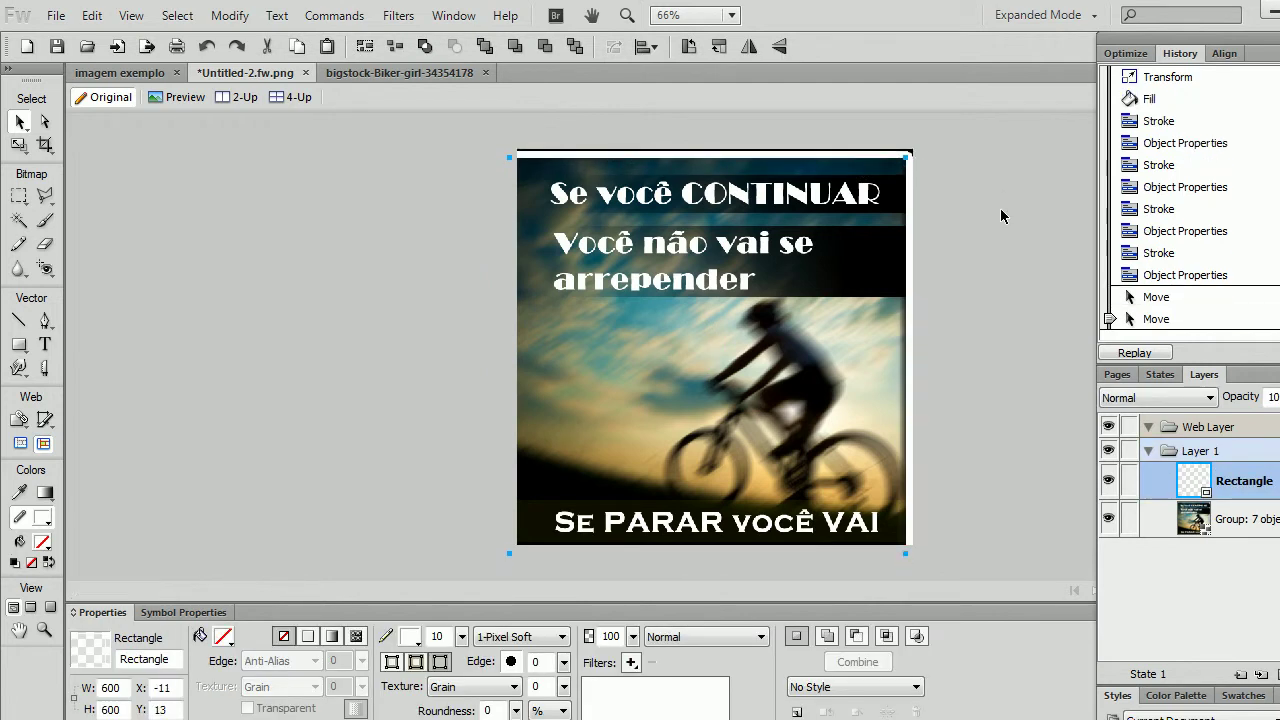
key(Up)
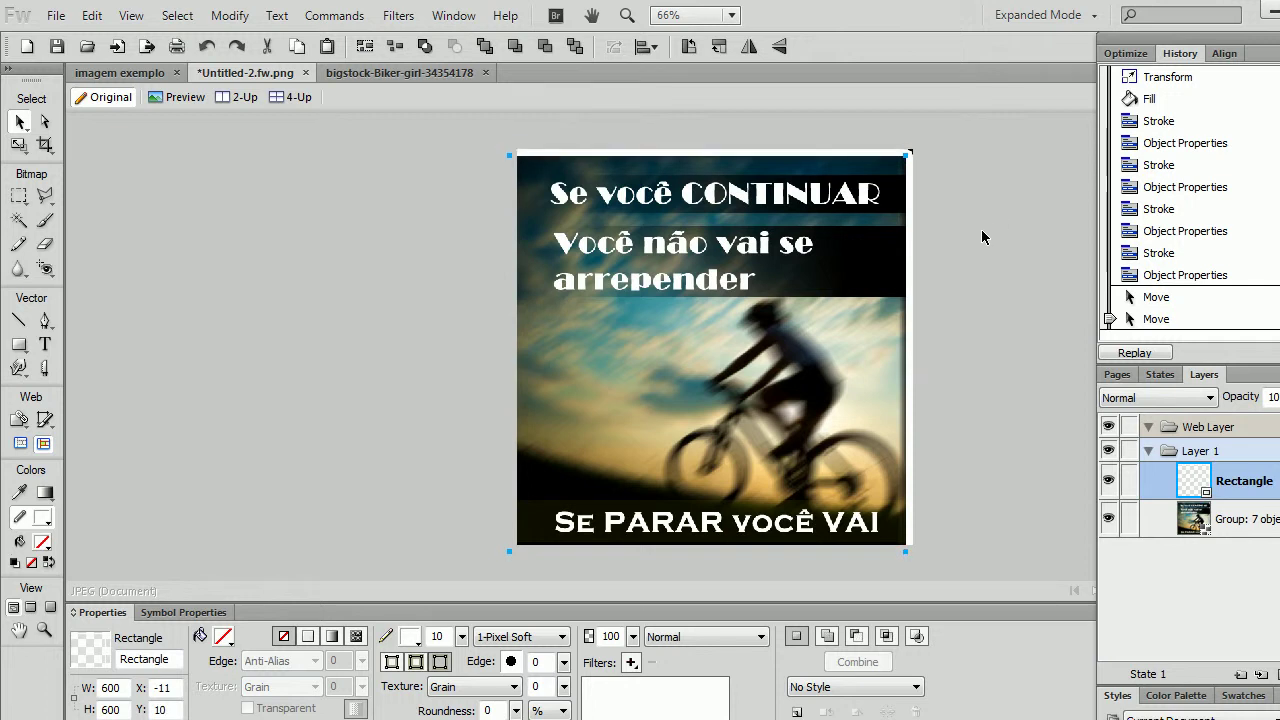
Scale the frame from its lower-left corner to about 581 by 581 so all four borders fit inside the canvas
key(q)
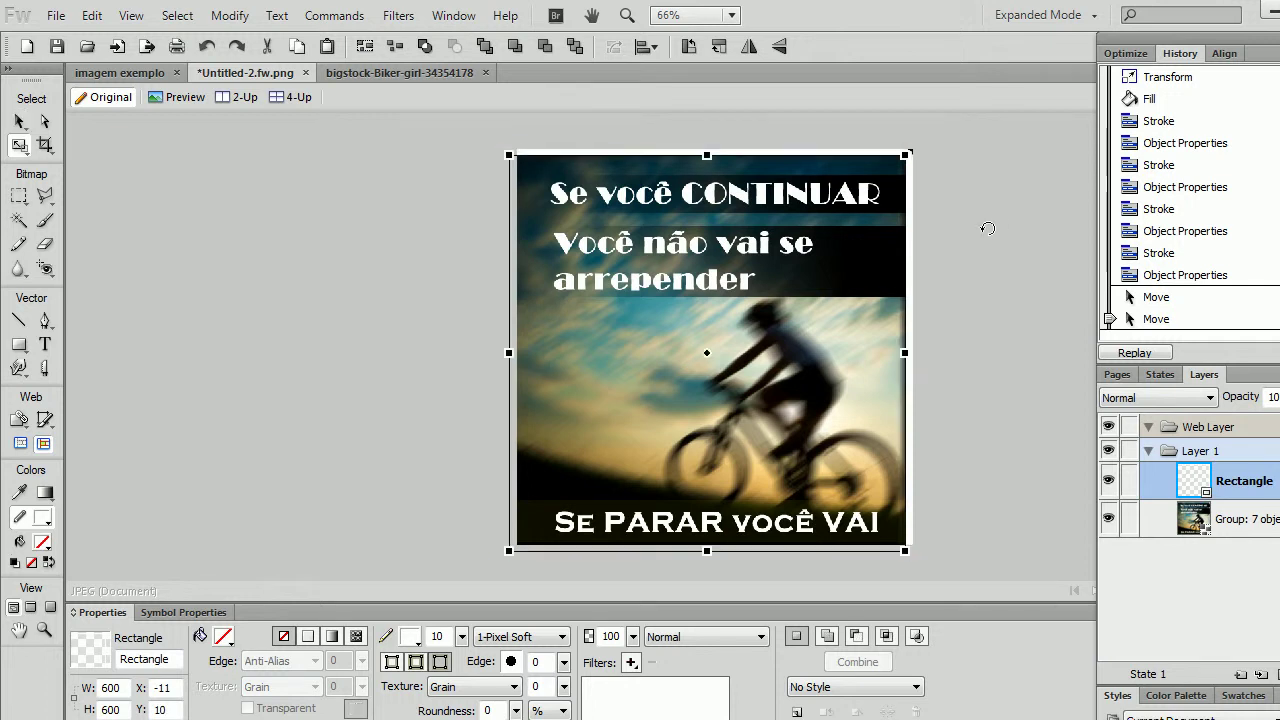
drag(508, 552, 522, 541)
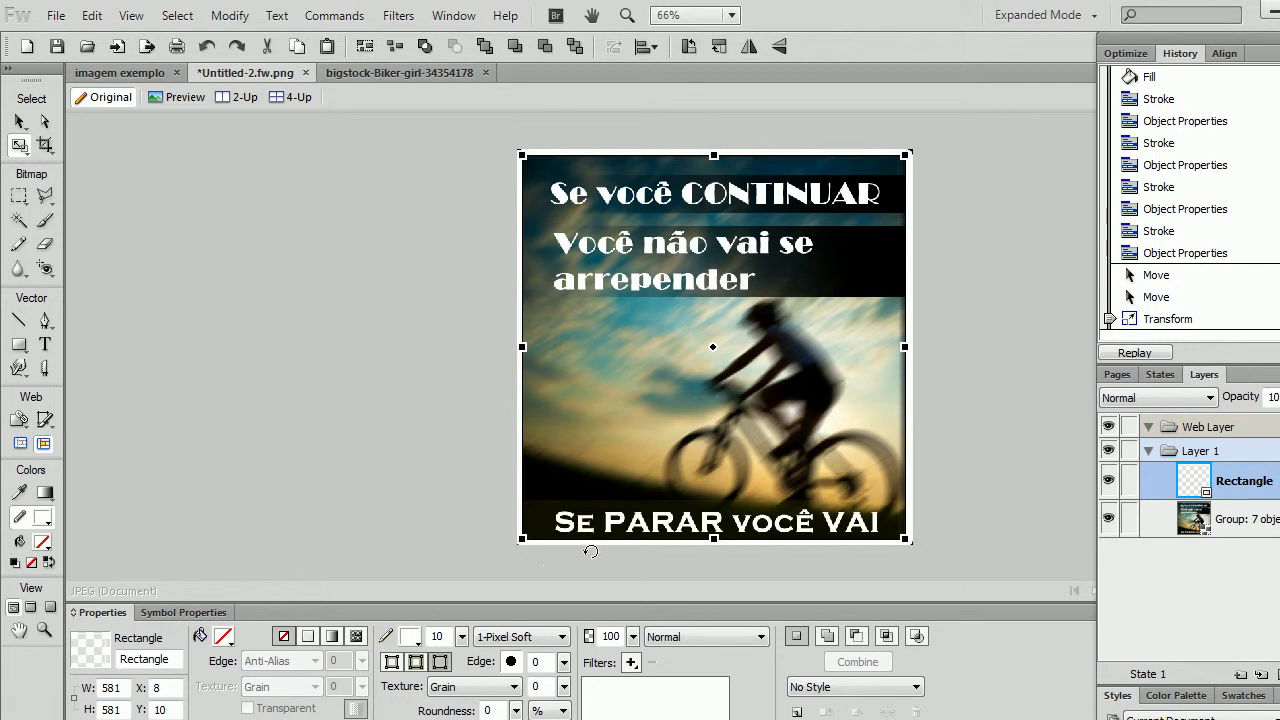
drag(521, 540, 522, 540)
key(Return)
click(963, 169)
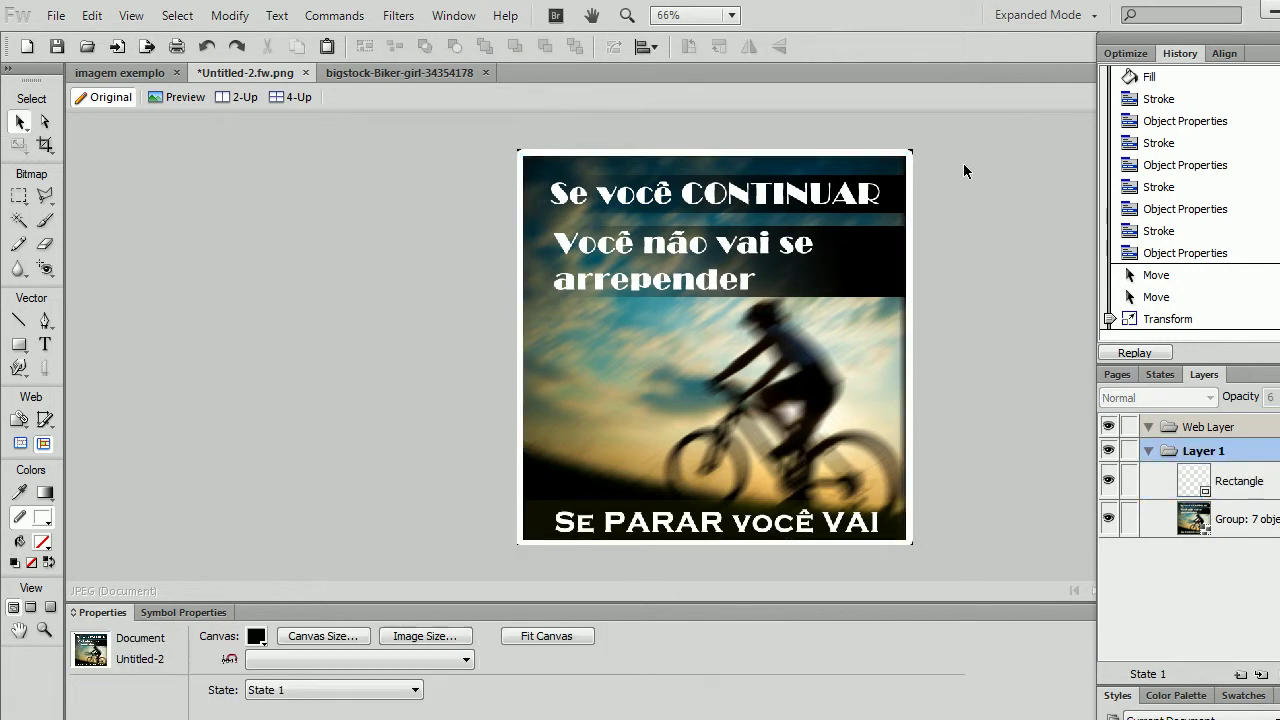
Set the corner roundness of the white frame to 10%
click(912, 192)
click(1036, 223)
click(840, 167)
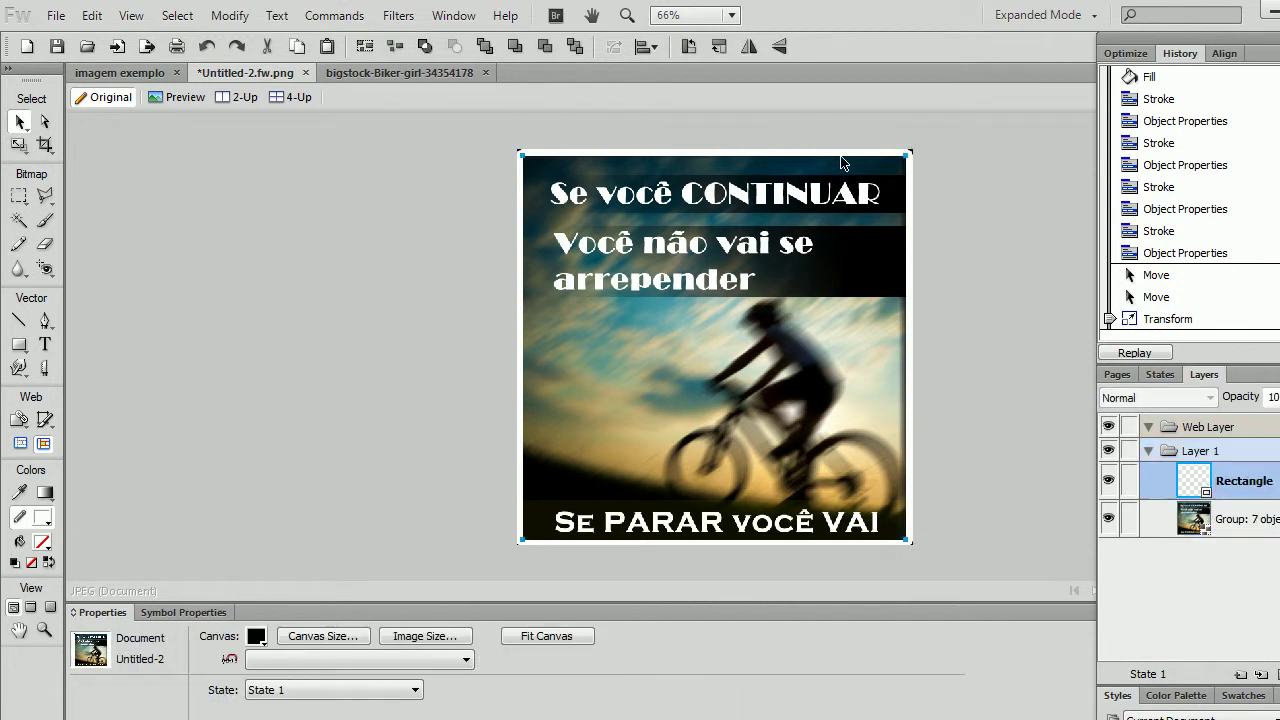
double_click(491, 711)
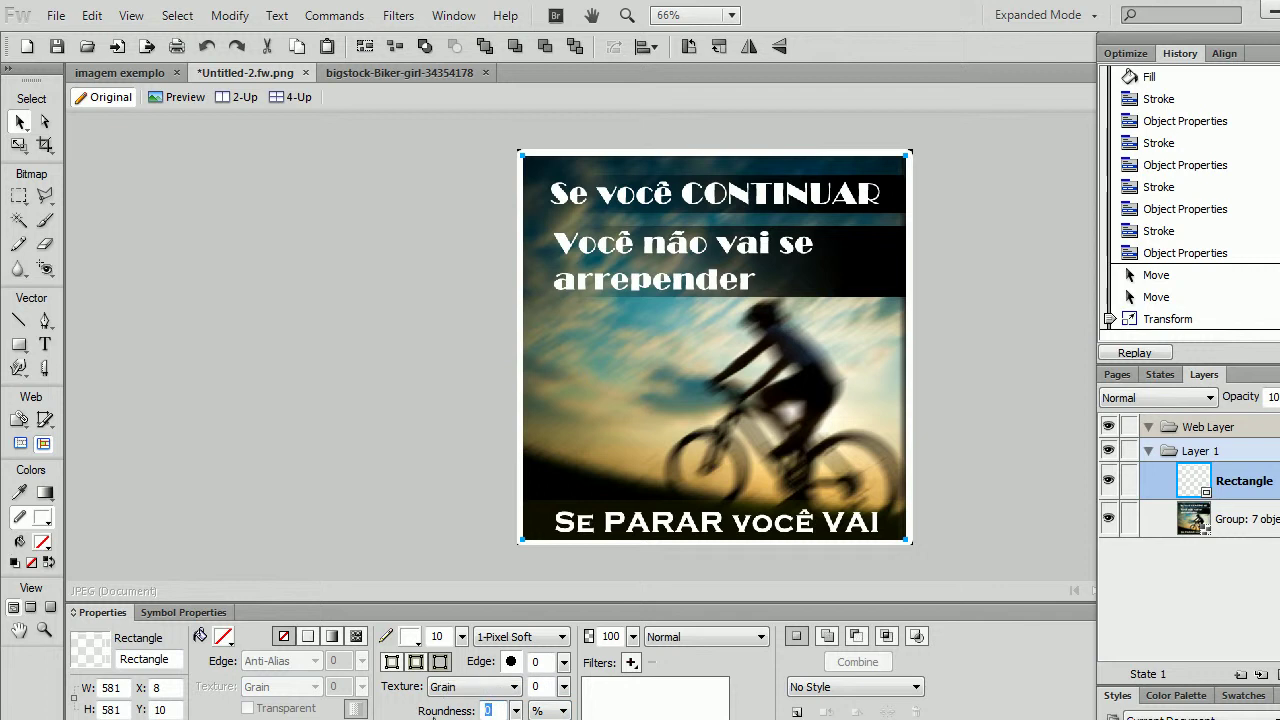
click(459, 229)
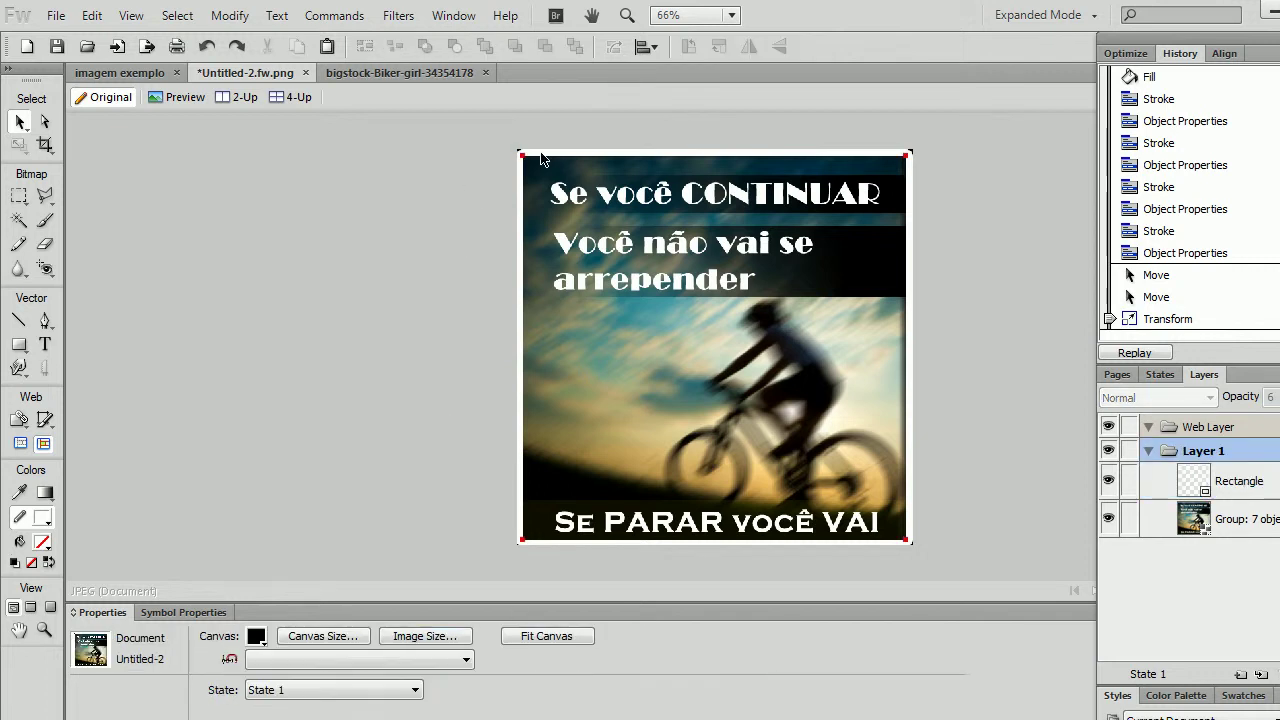
click(908, 312)
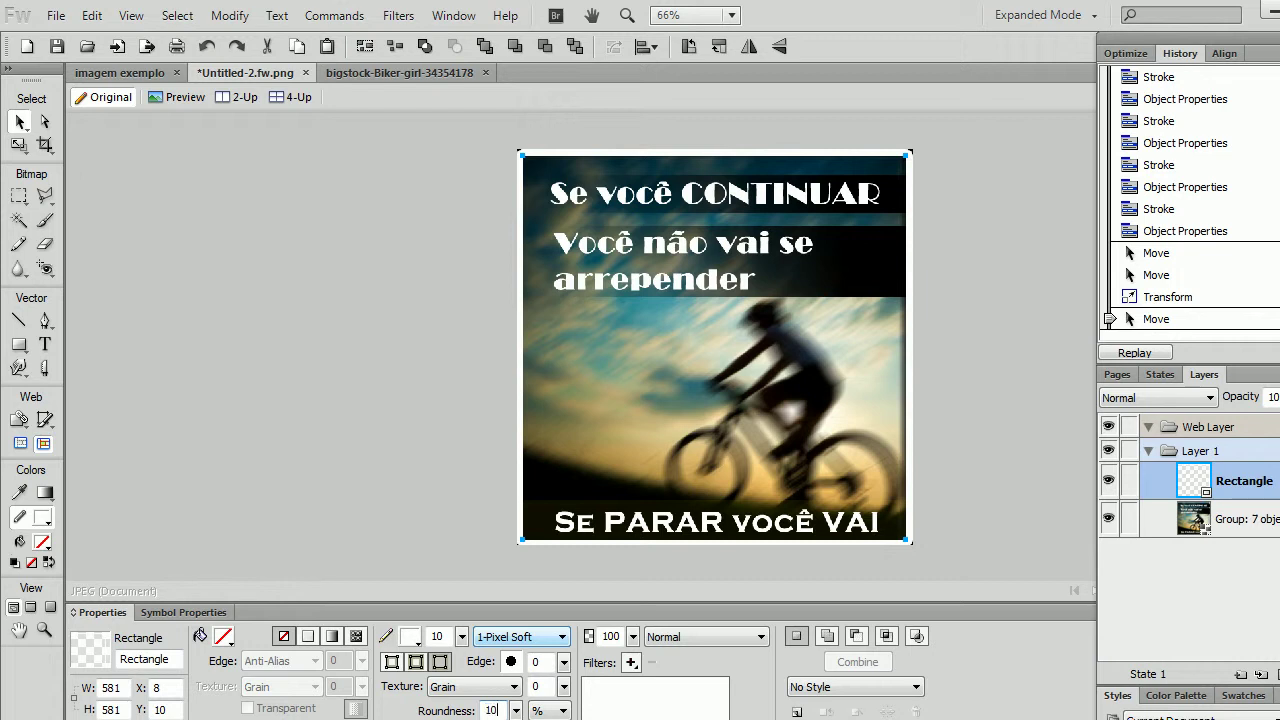
key(Return)
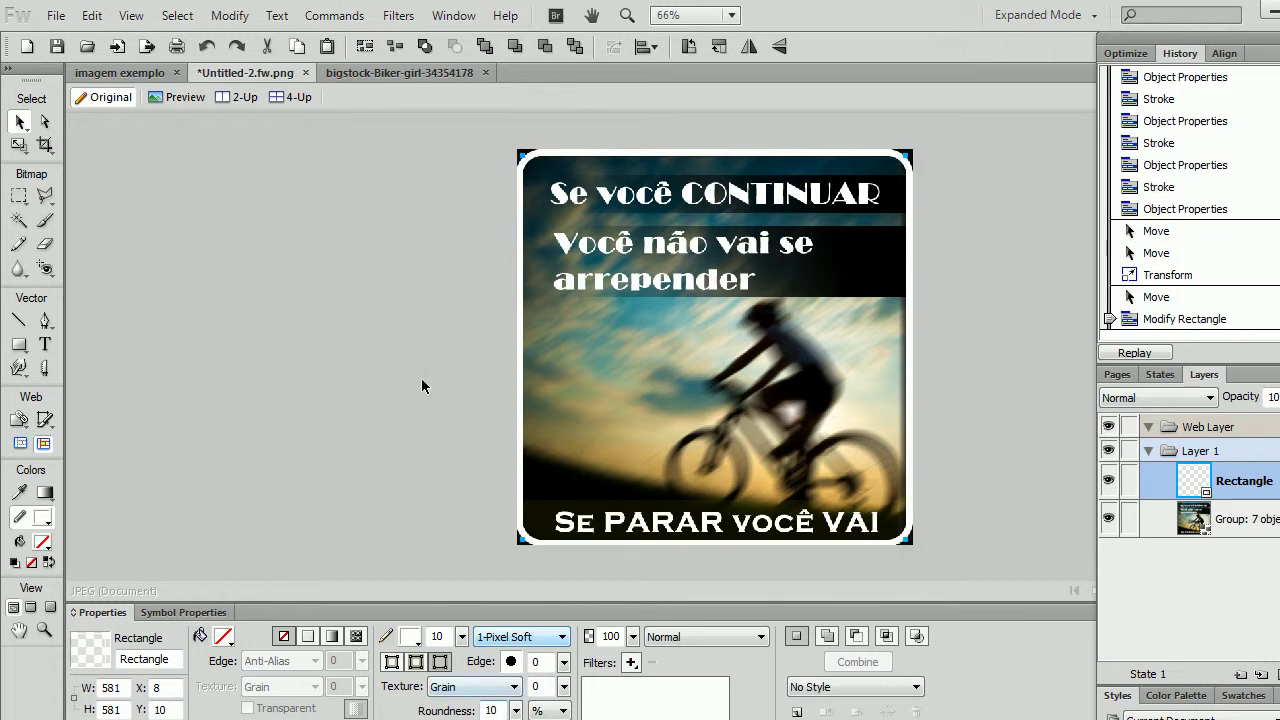
click(440, 347)
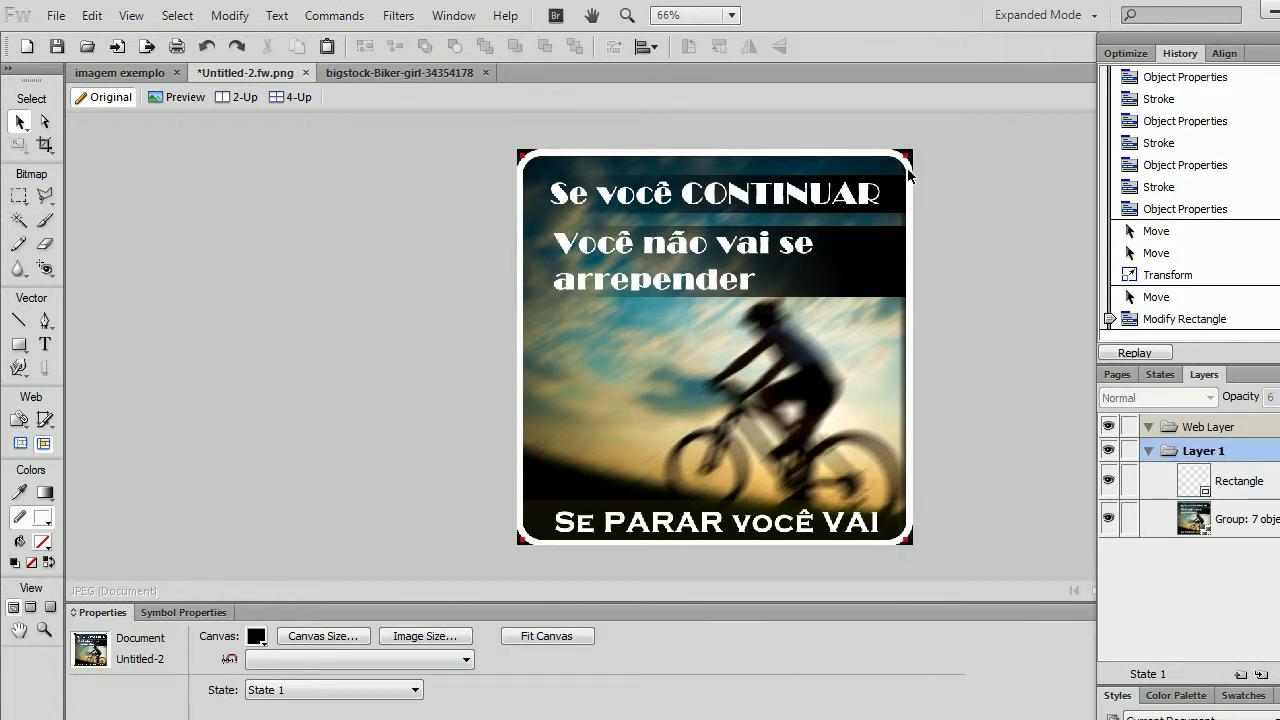
click(868, 158)
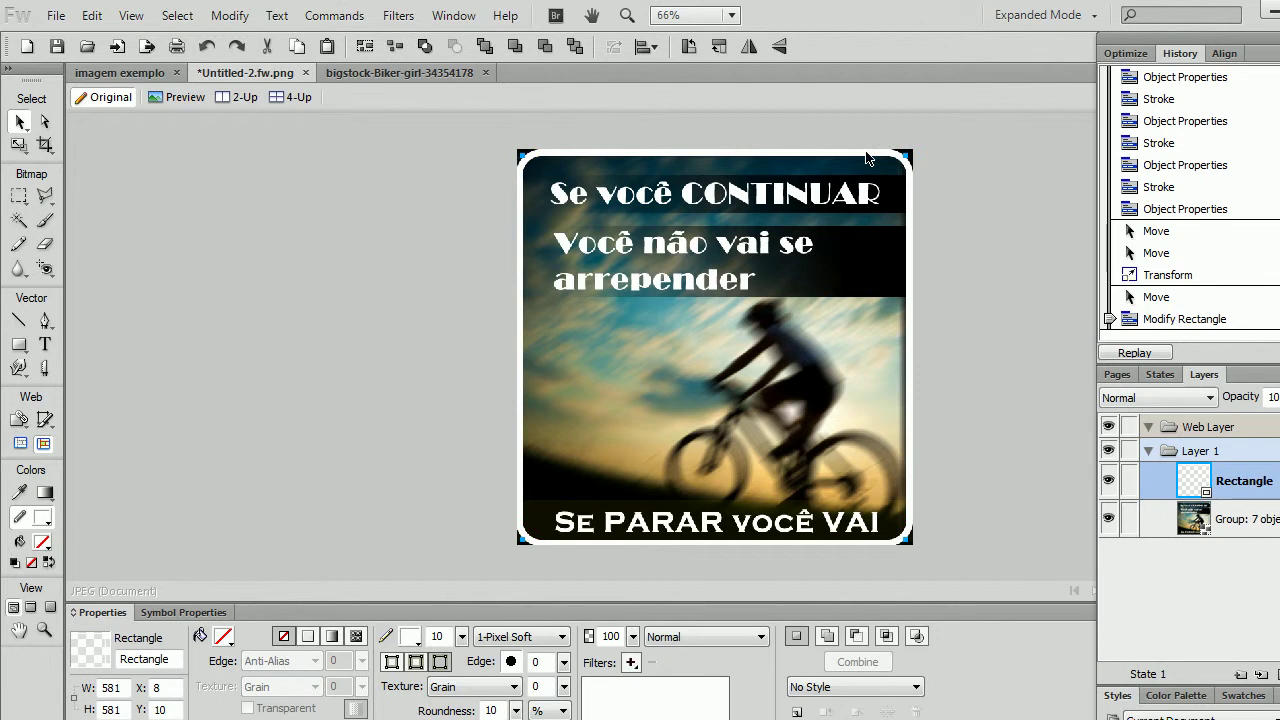
click(1041, 254)
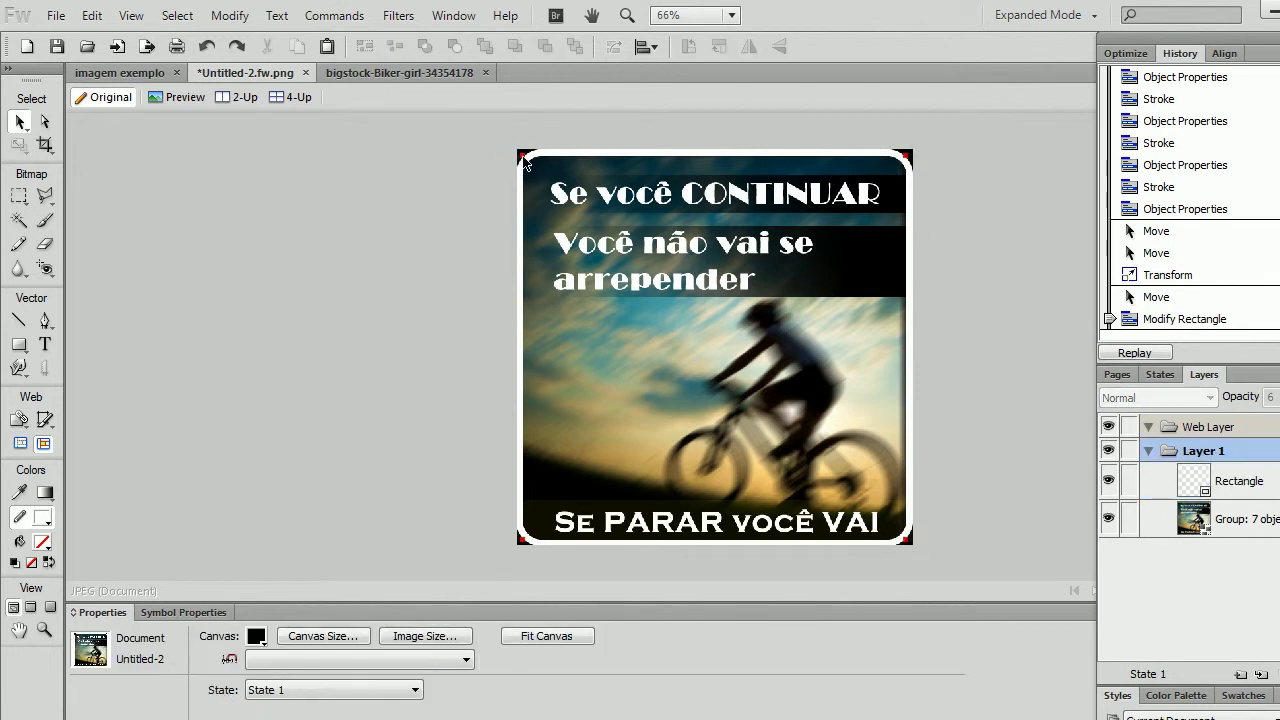
drag(898, 131, 943, 166)
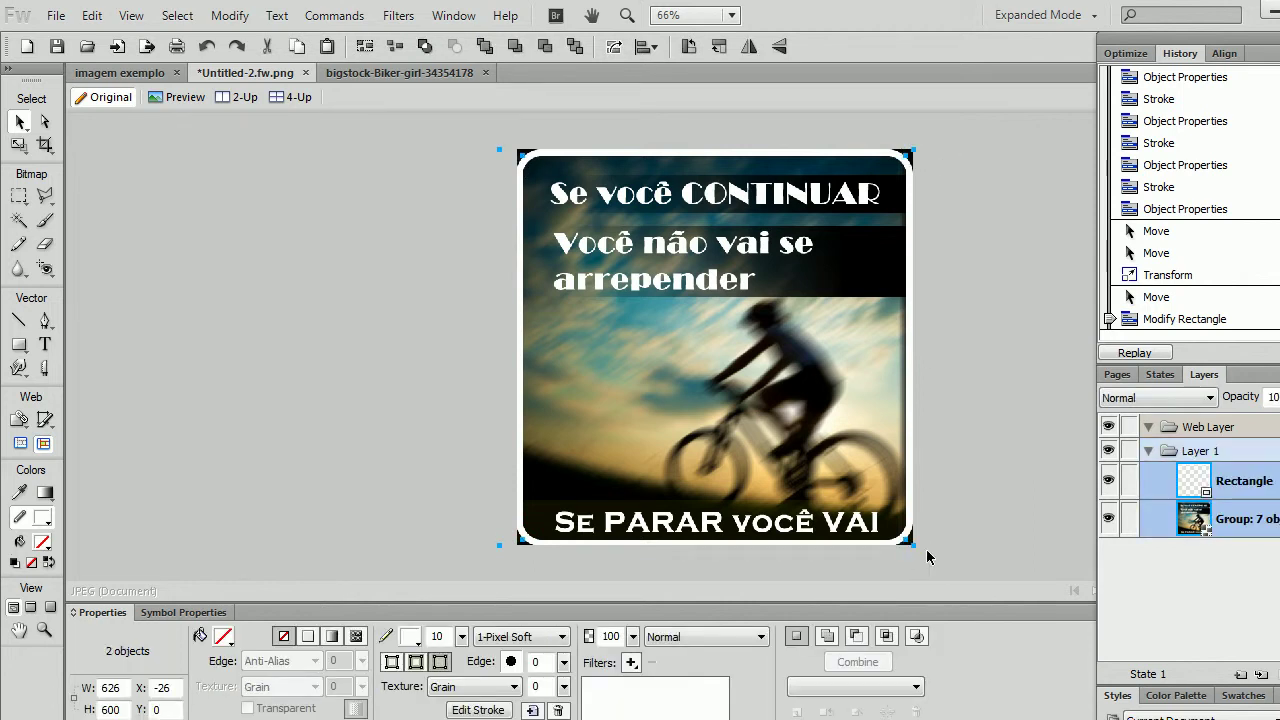
click(371, 395)
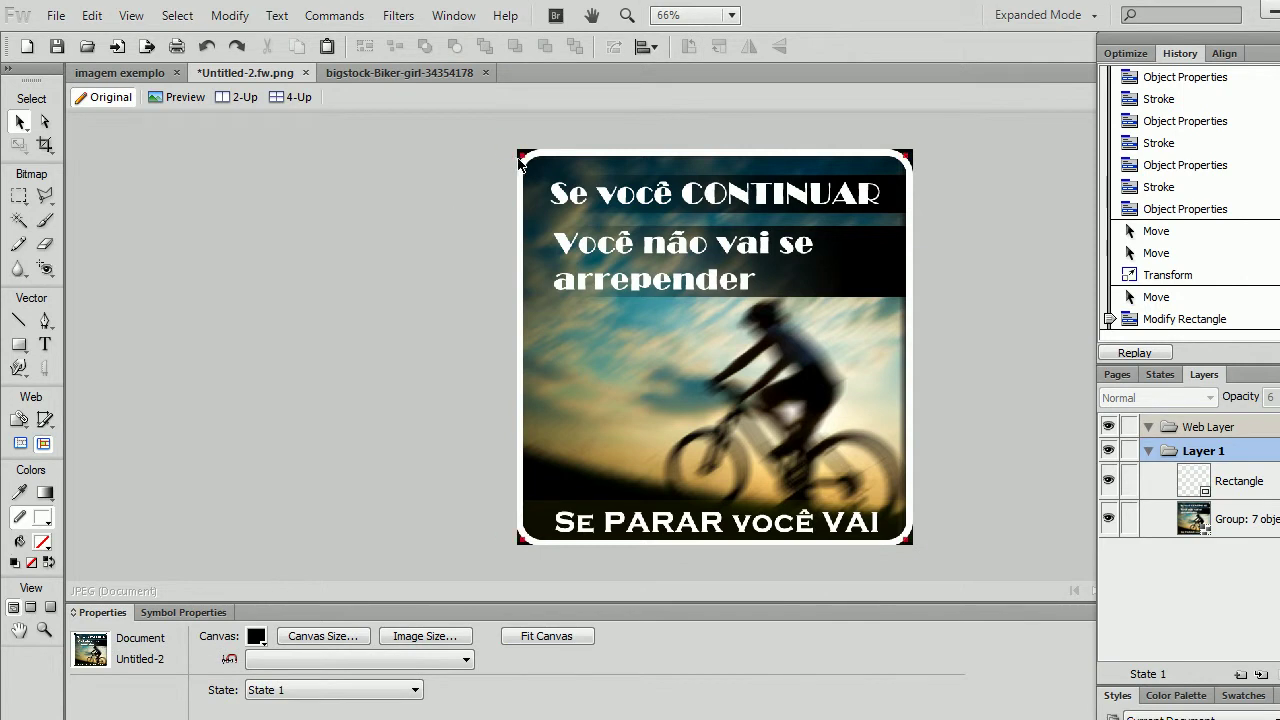
Set the white frame's stroke size to 30 so it covers the black canvas corners, and deselect it
click(669, 159)
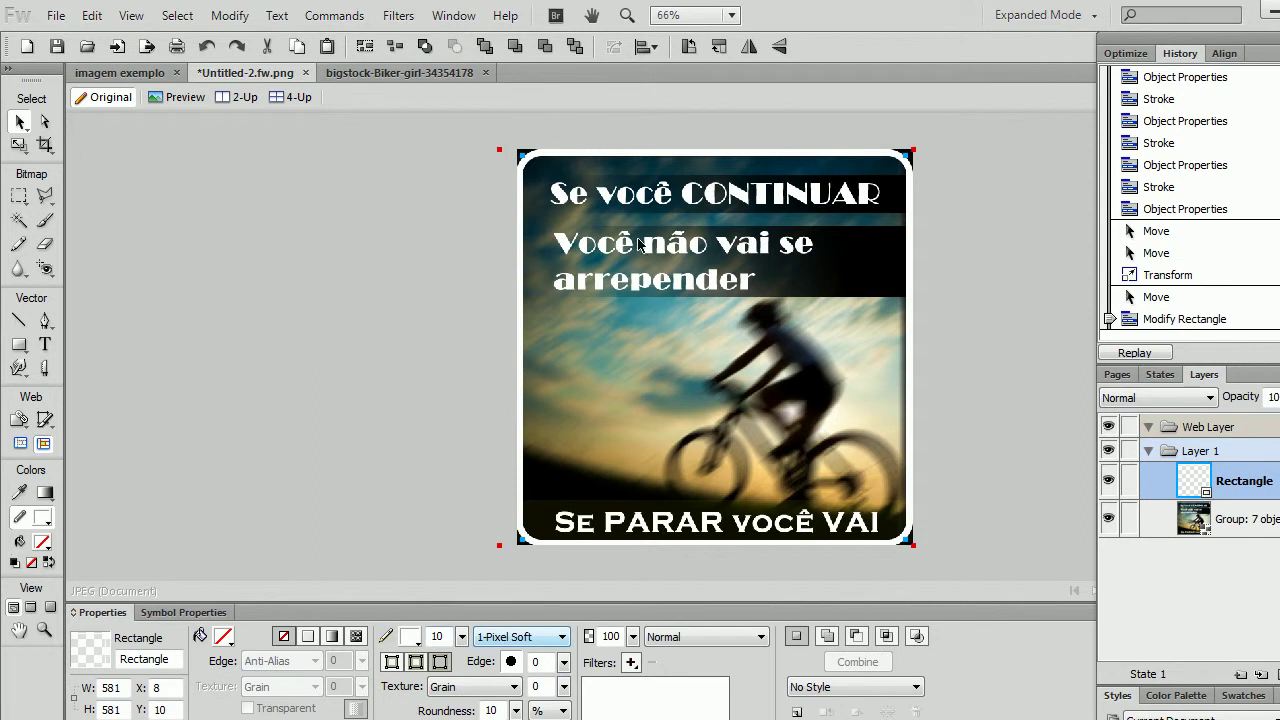
double_click(442, 635)
text(30)
key(Return)
click(390, 361)
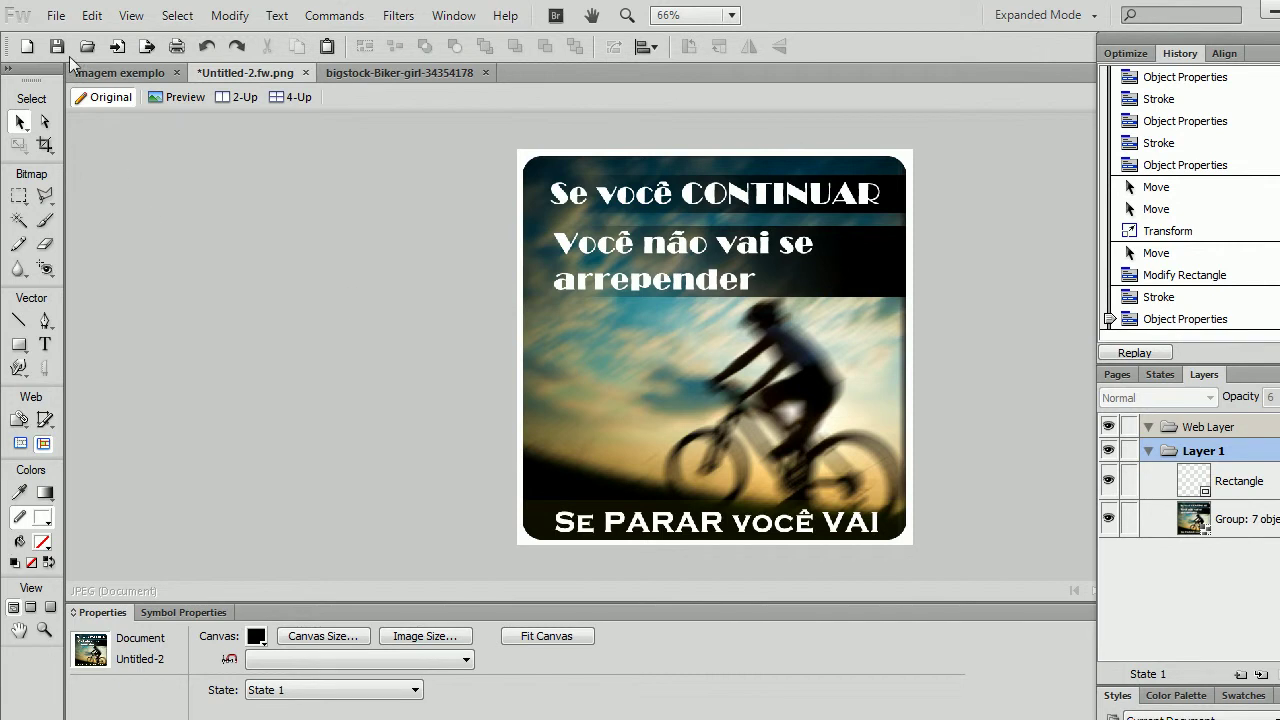
Open the export image preview and choose the JPEG format with quality 100
click(56, 15)
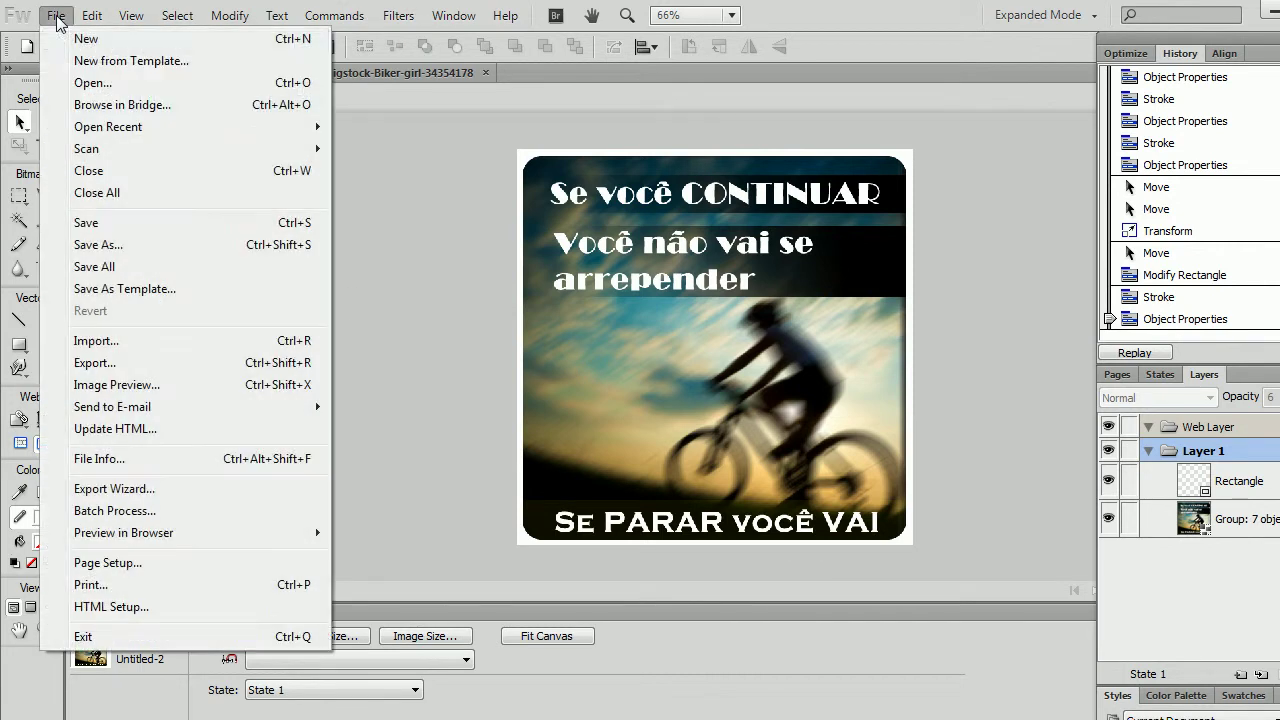
click(113, 388)
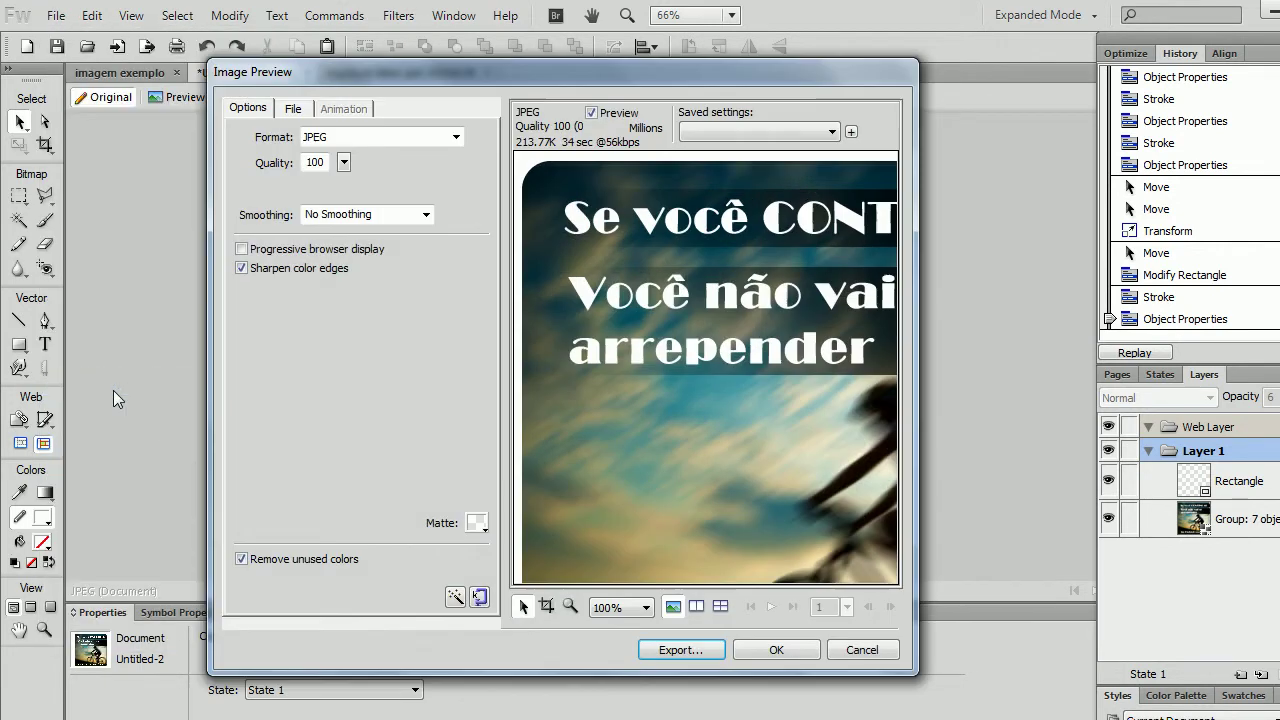
click(346, 161)
drag(346, 165, 353, 51)
double_click(314, 162)
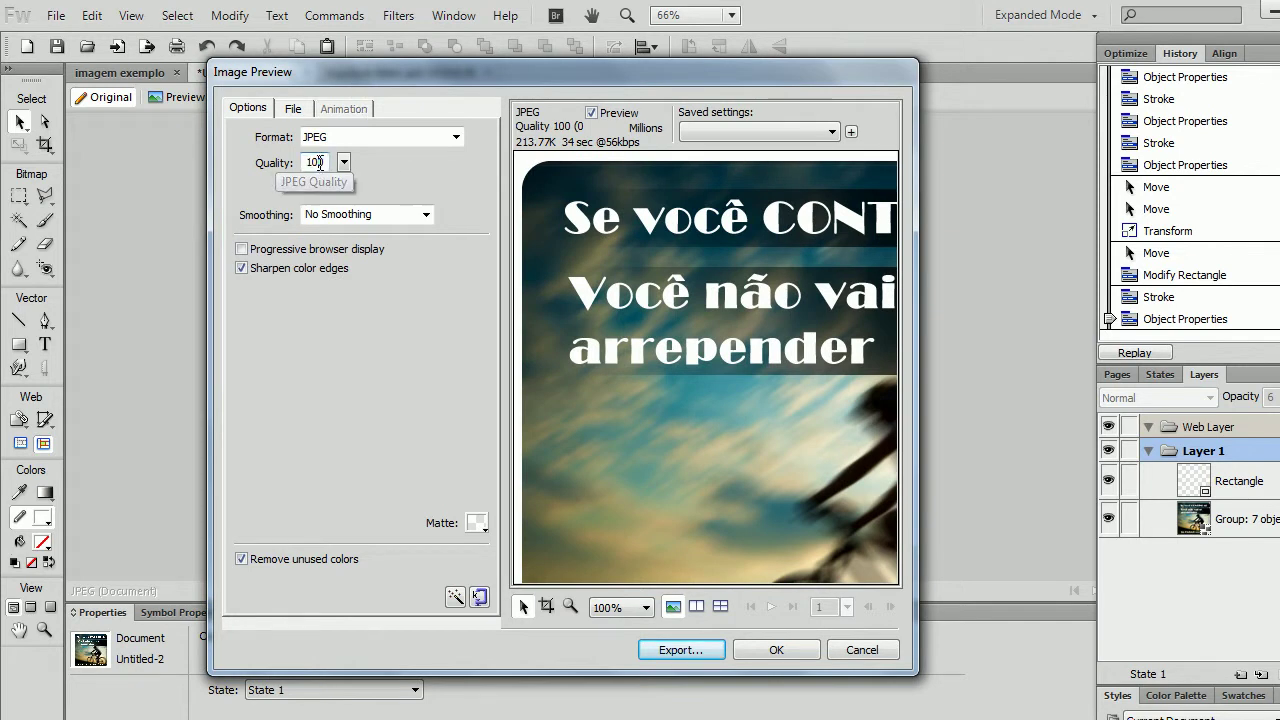
click(455, 137)
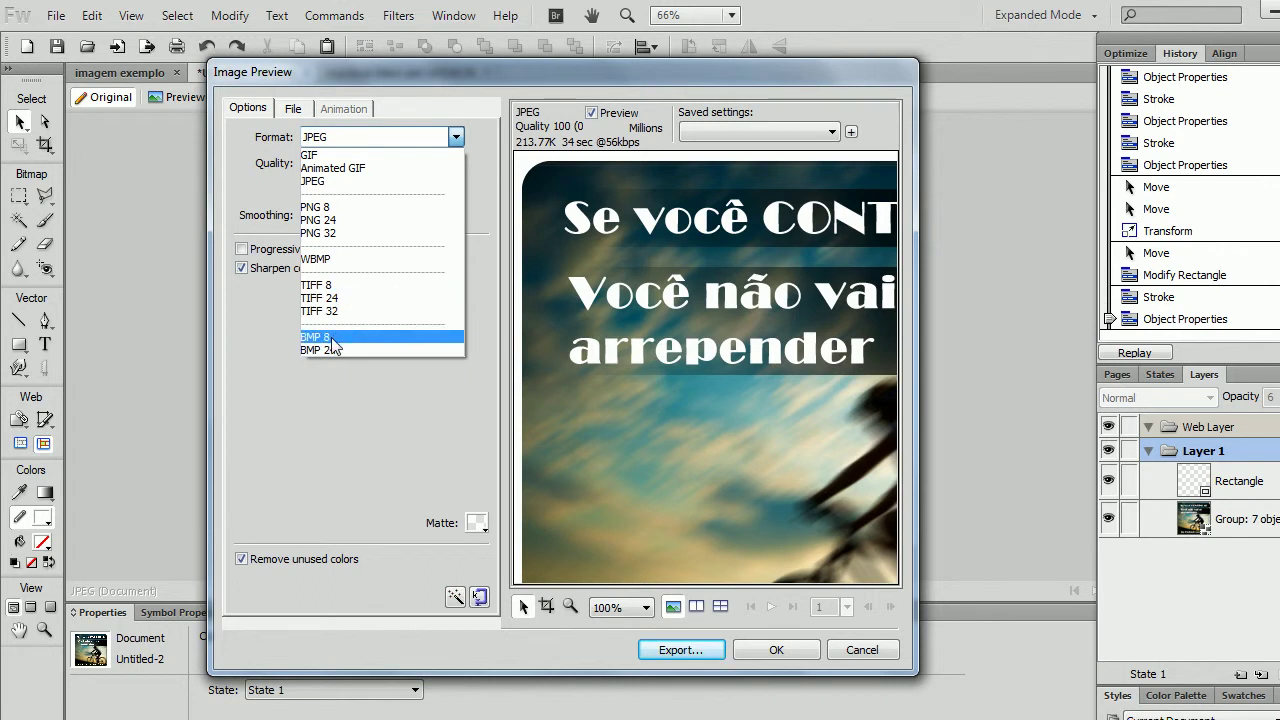
click(343, 182)
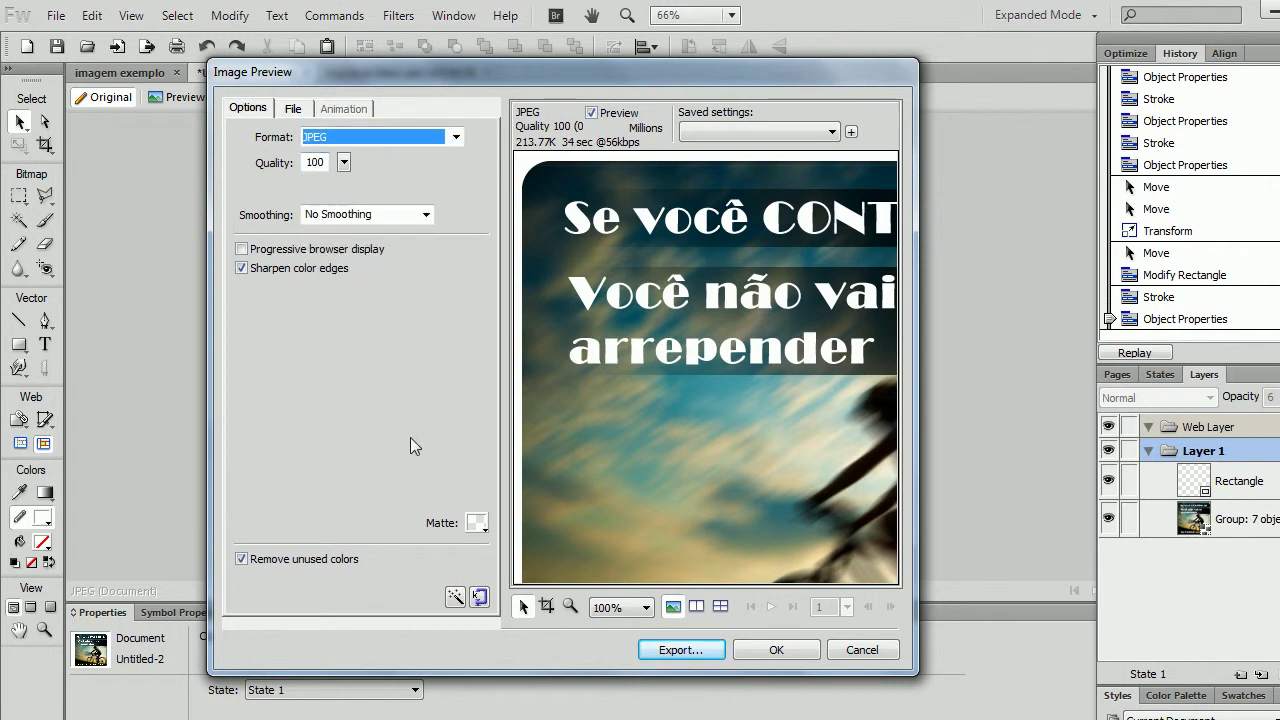
Export the current page, images only, to the desktop (Área de Trabalho) under the name arte-facebook
click(680, 652)
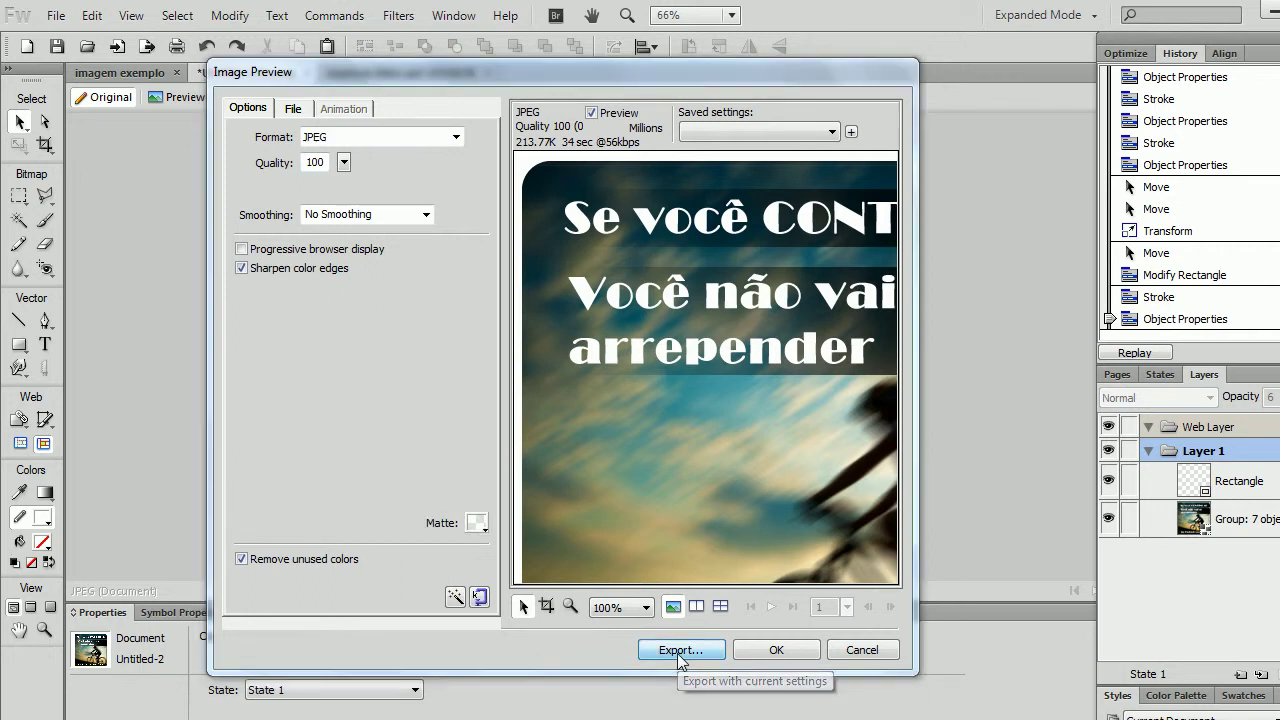
click(300, 273)
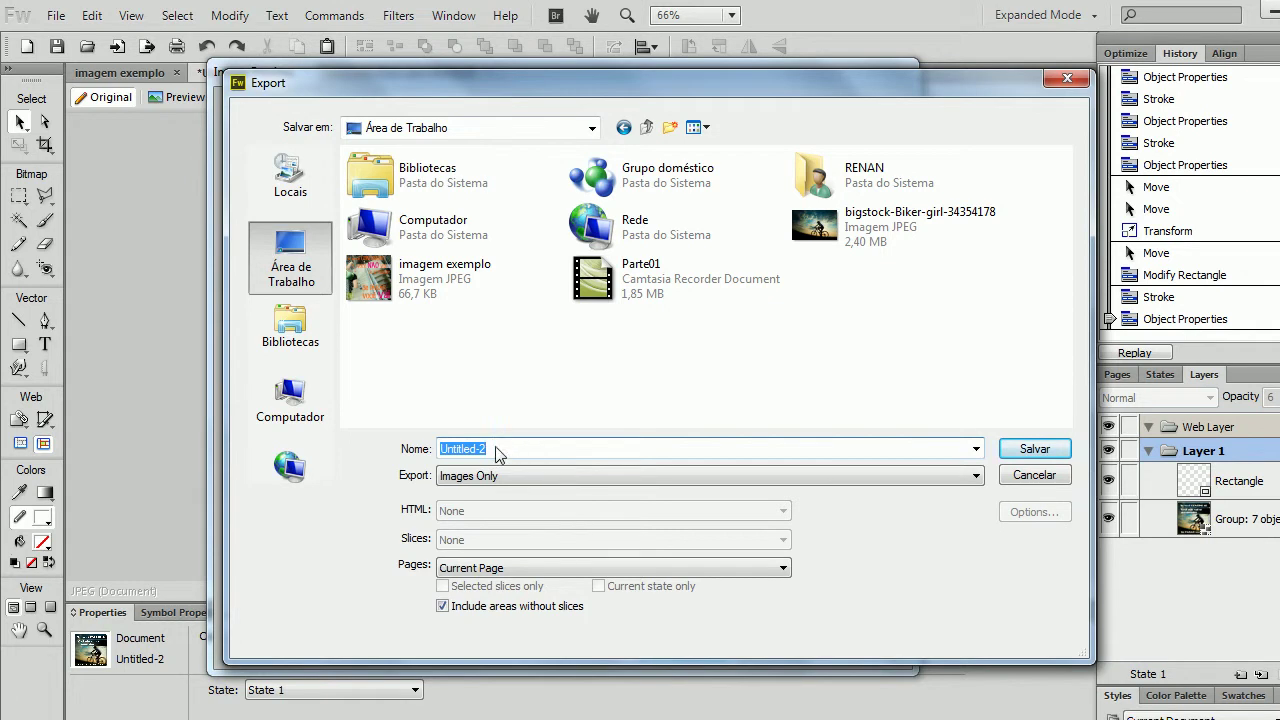
text(arte-facebook)
click(1032, 449)
click(394, 241)
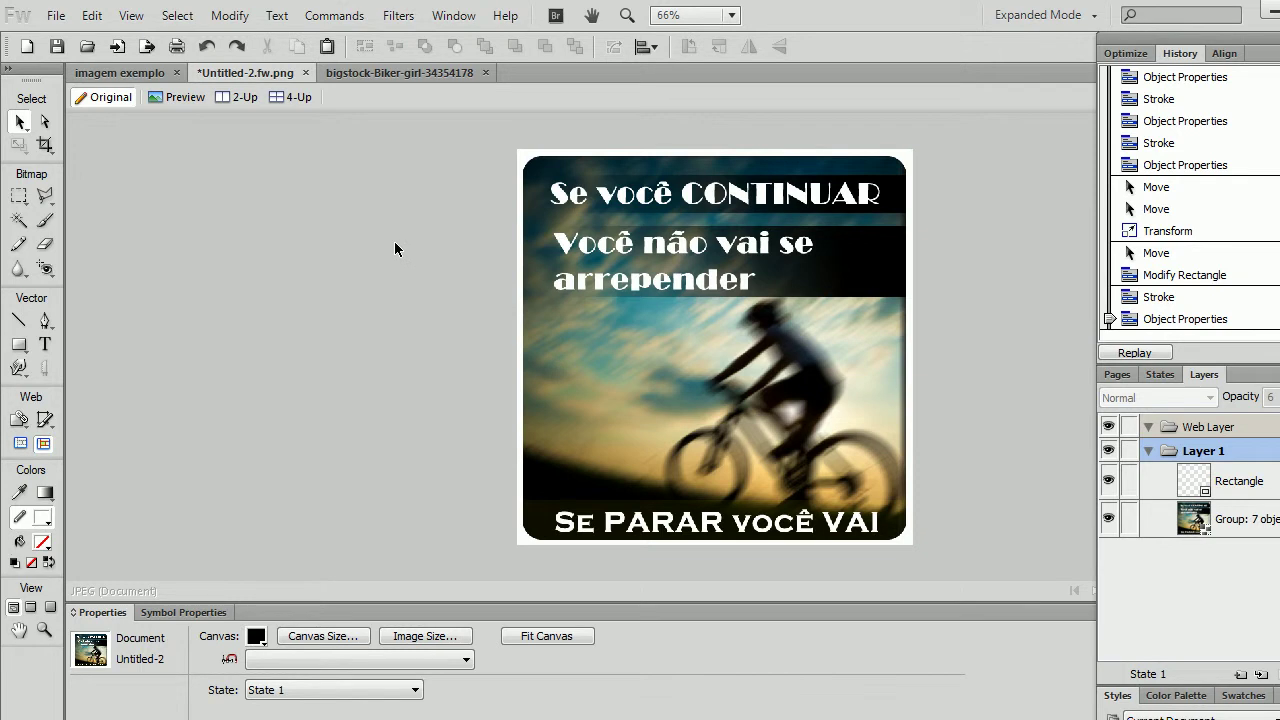